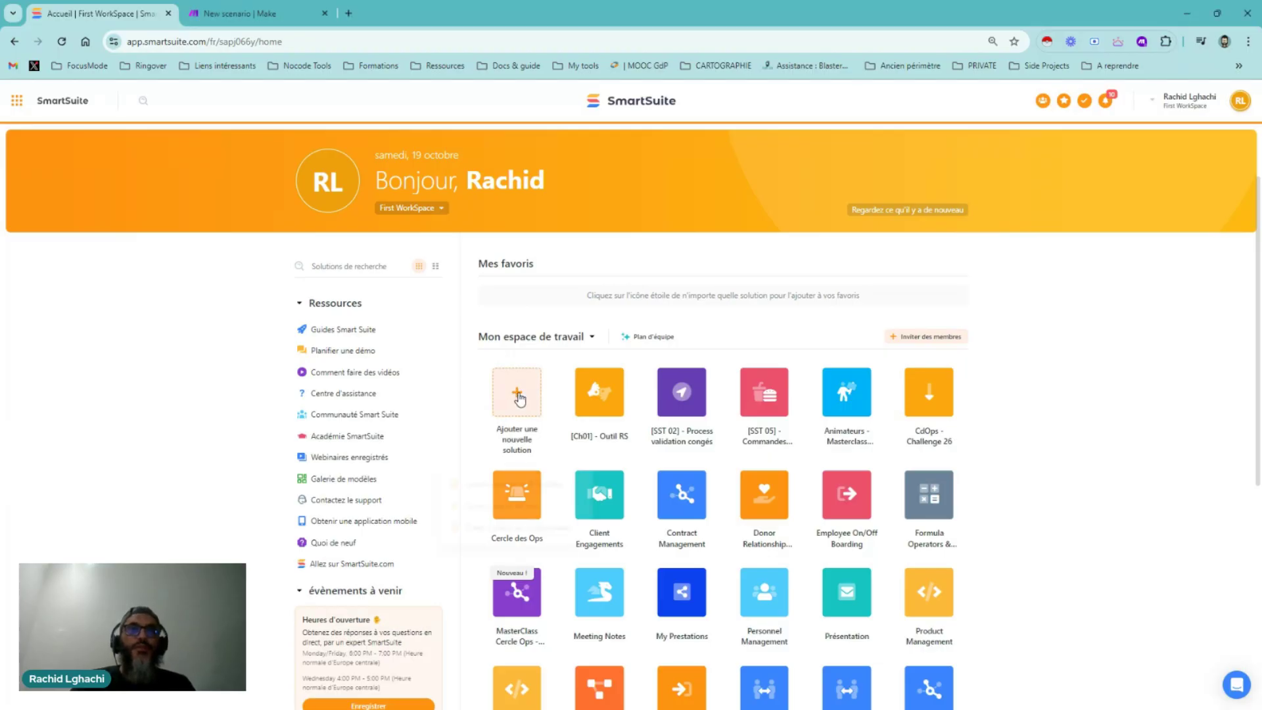
Create a new blank solution from scratch with its default Tableau 1 table
{"action": "left_click", "coordinate": [518, 396]}
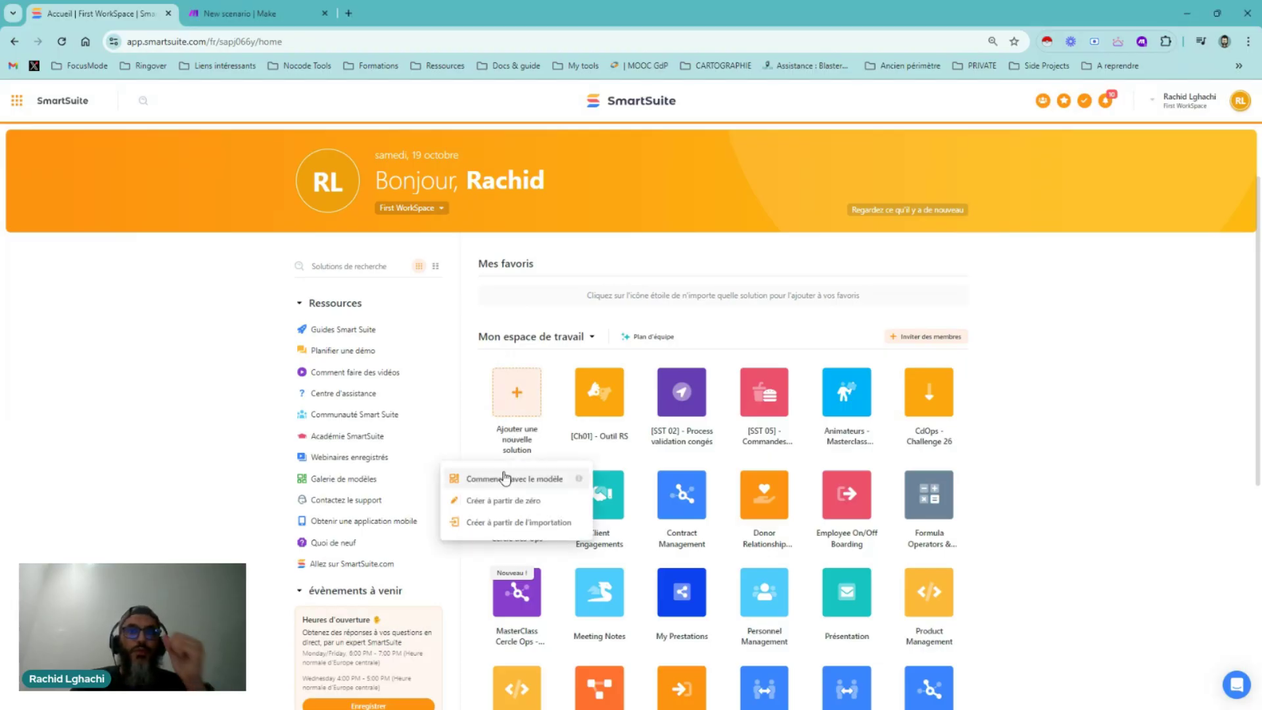
{"action": "left_click", "coordinate": [502, 501]}
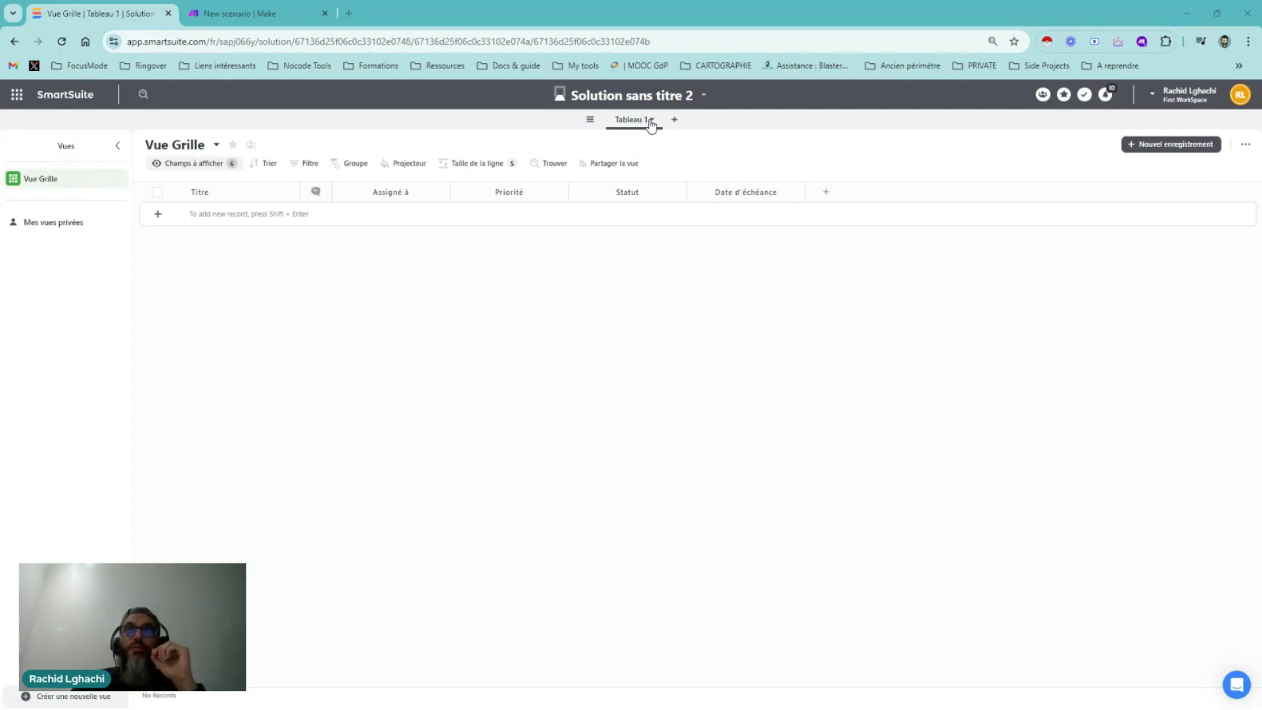
Rename the default Tableau 1 table to 'Tables'
{"action": "left_click", "coordinate": [651, 122]}
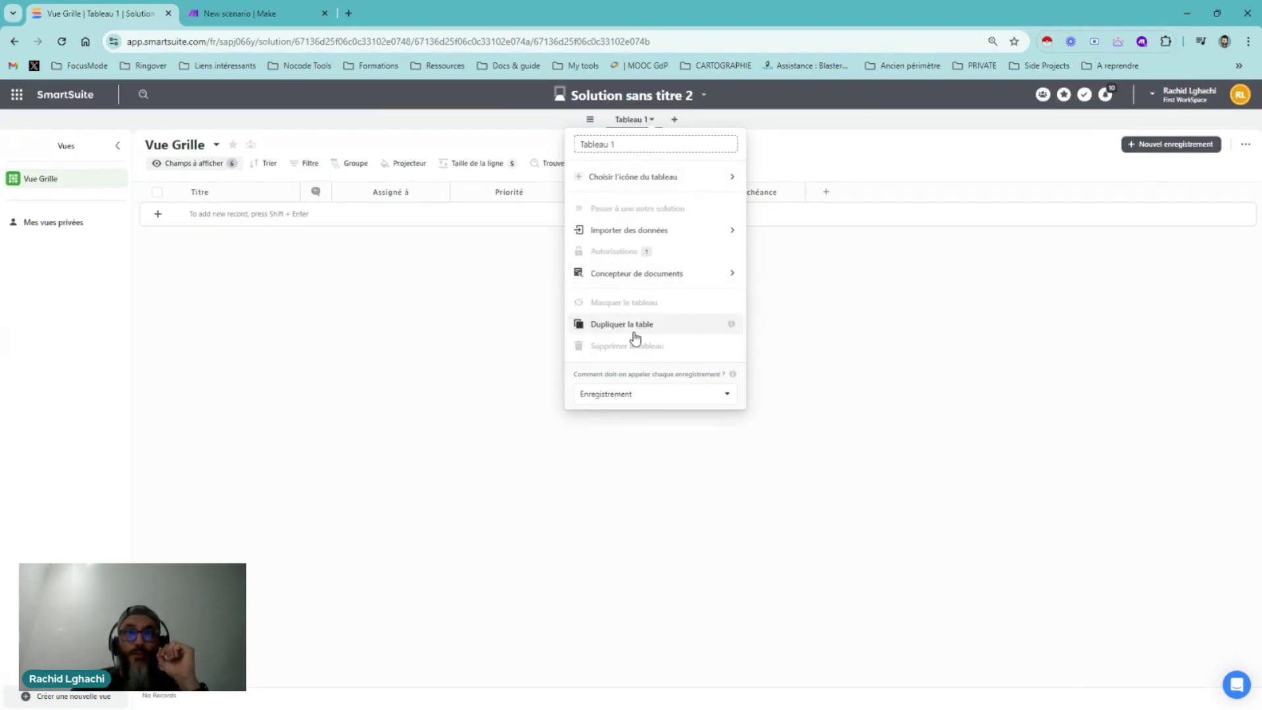
{"action": "left_click_drag", "start_coordinate": [624, 145], "coordinate": [581, 148]}
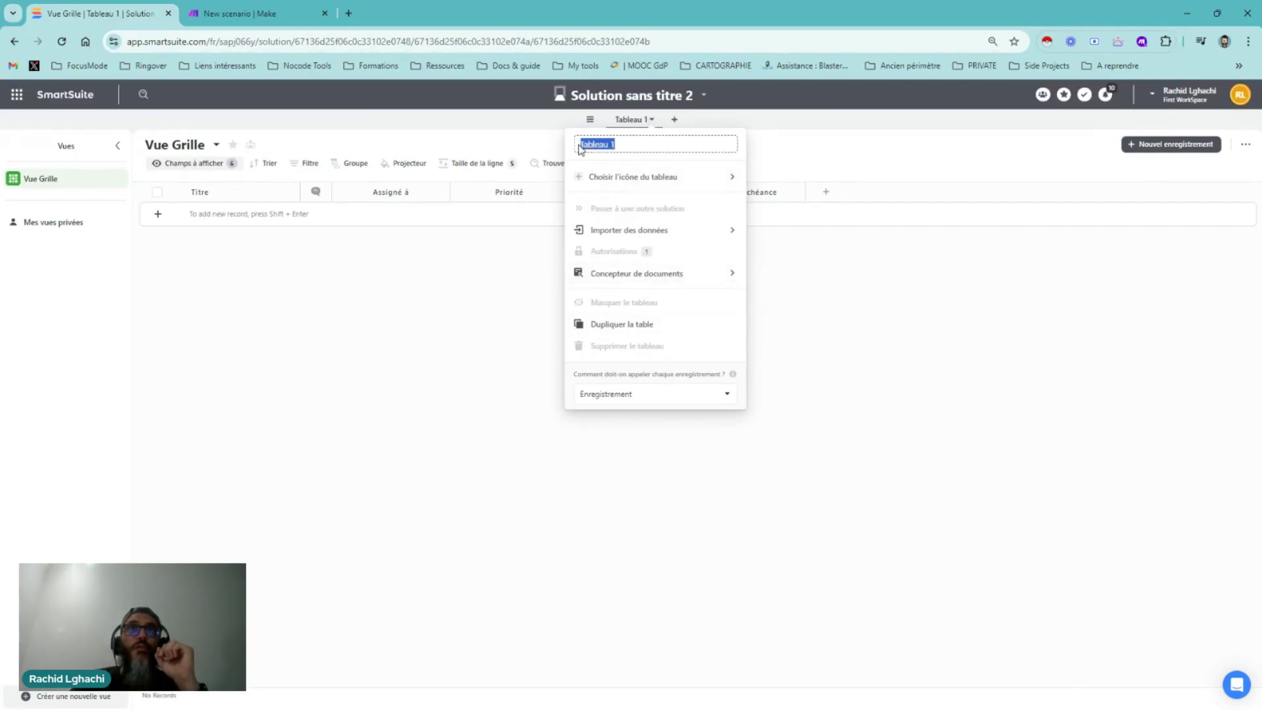
{"action": "type", "text": "Table"}
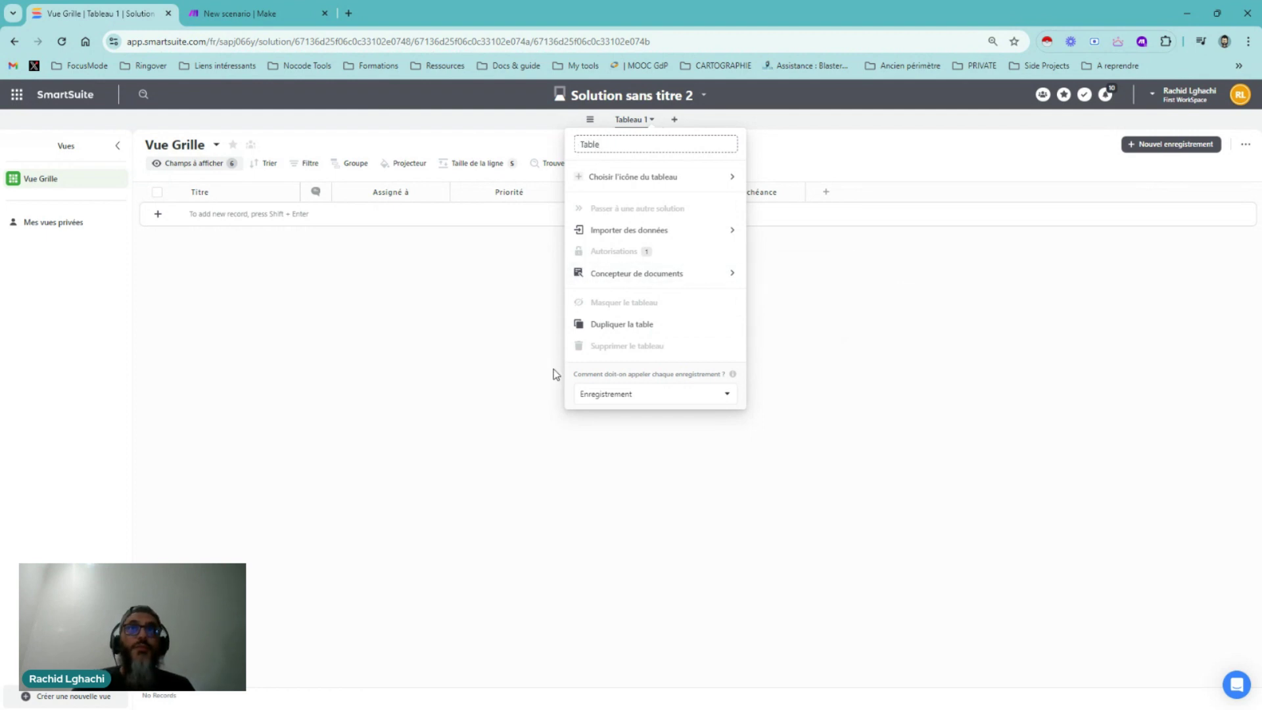
{"action": "mouse_move", "coordinate": [660, 182]}
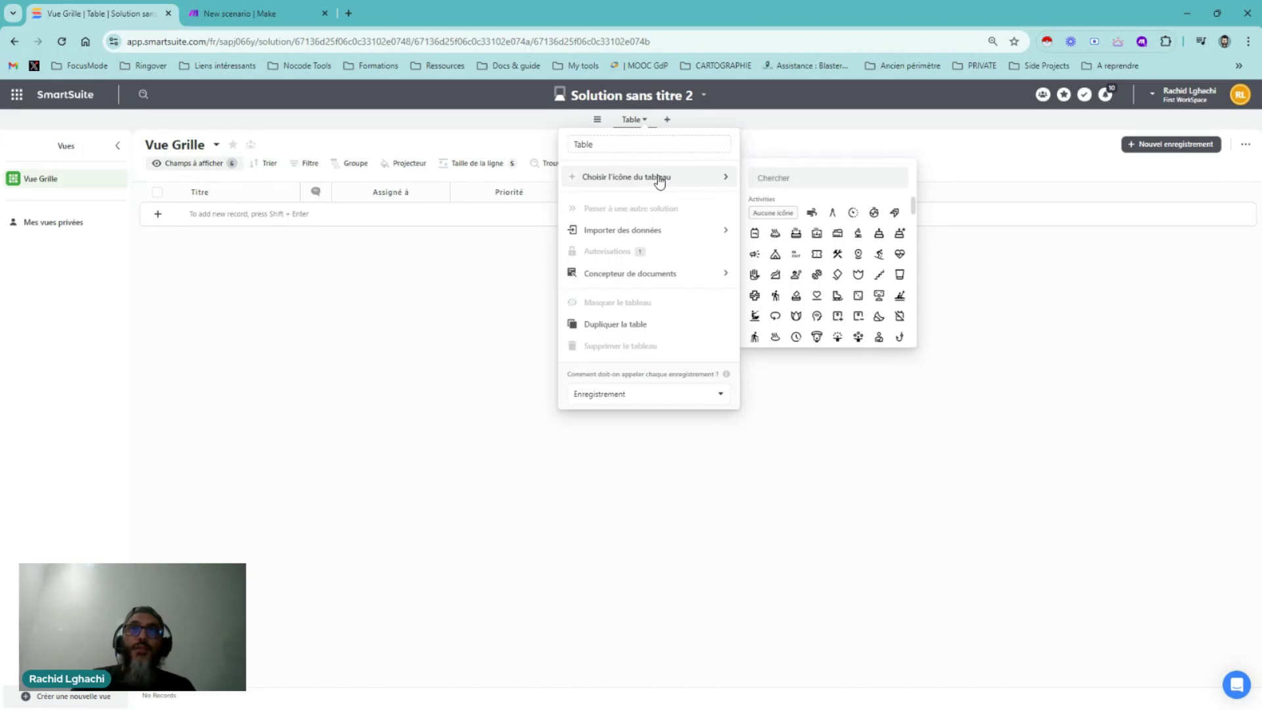
{"action": "left_click", "coordinate": [618, 143]}
{"action": "type", "text": "s"}
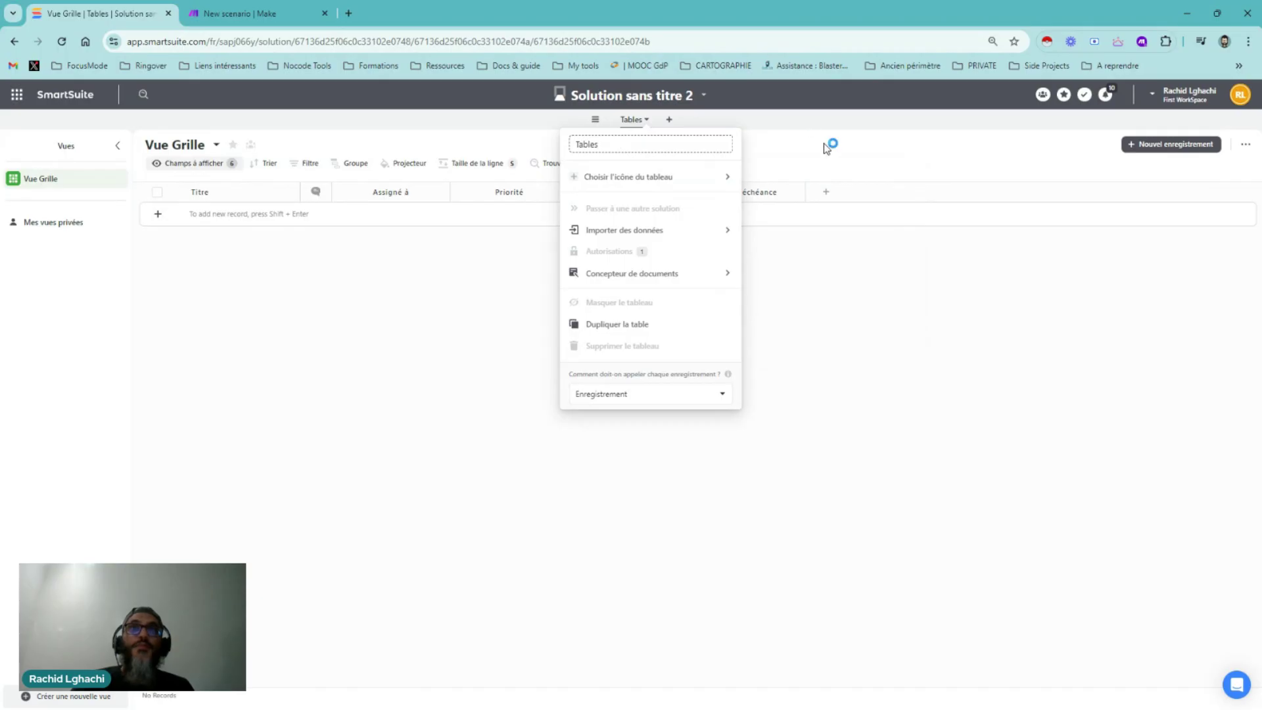
{"action": "left_click", "coordinate": [827, 148]}
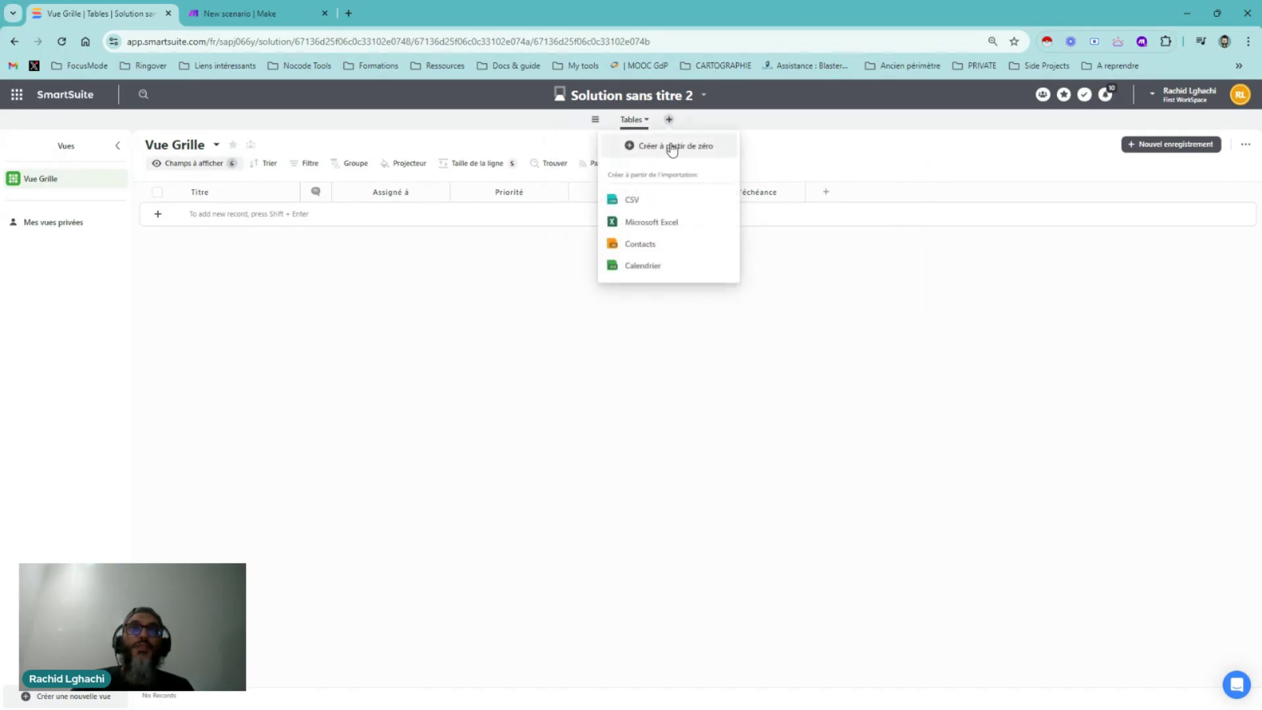
Add two blank tables named 'Commandes' and 'Entrées'
{"action": "left_click", "coordinate": [656, 149]}
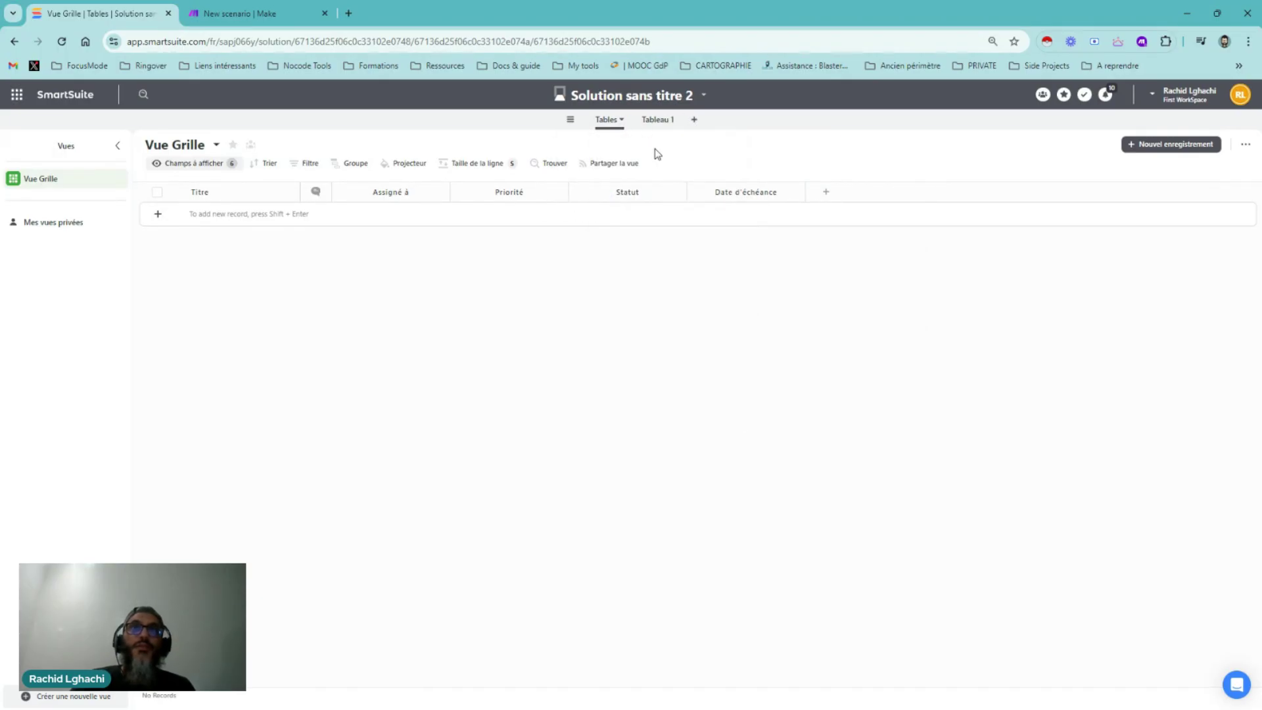
{"action": "left_click", "coordinate": [673, 120]}
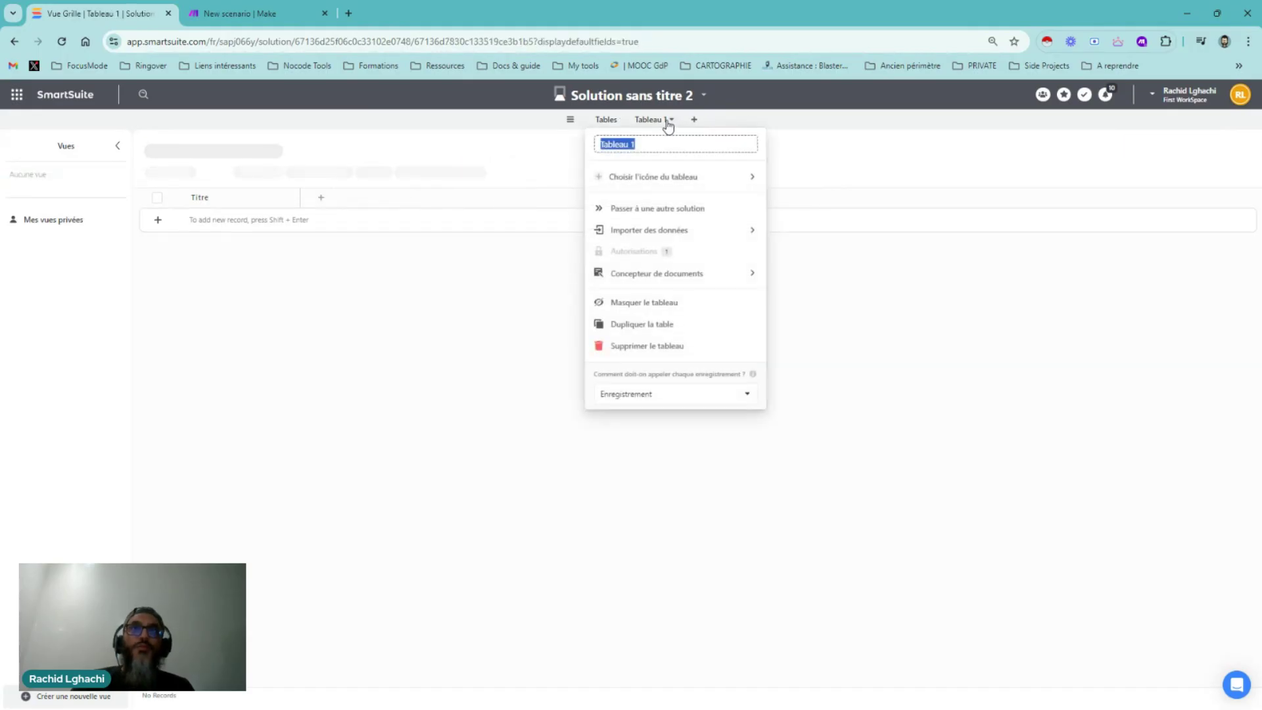
{"action": "type", "text": "Com"}
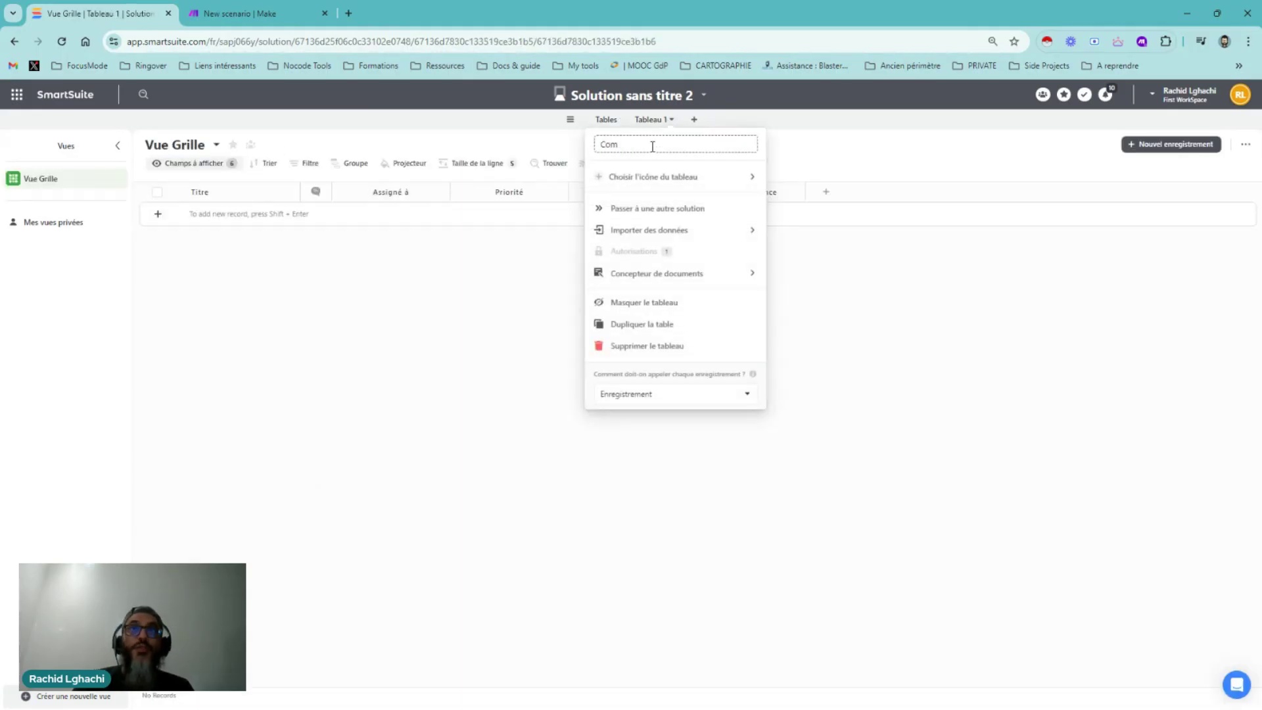
{"action": "type", "text": "mandes"}
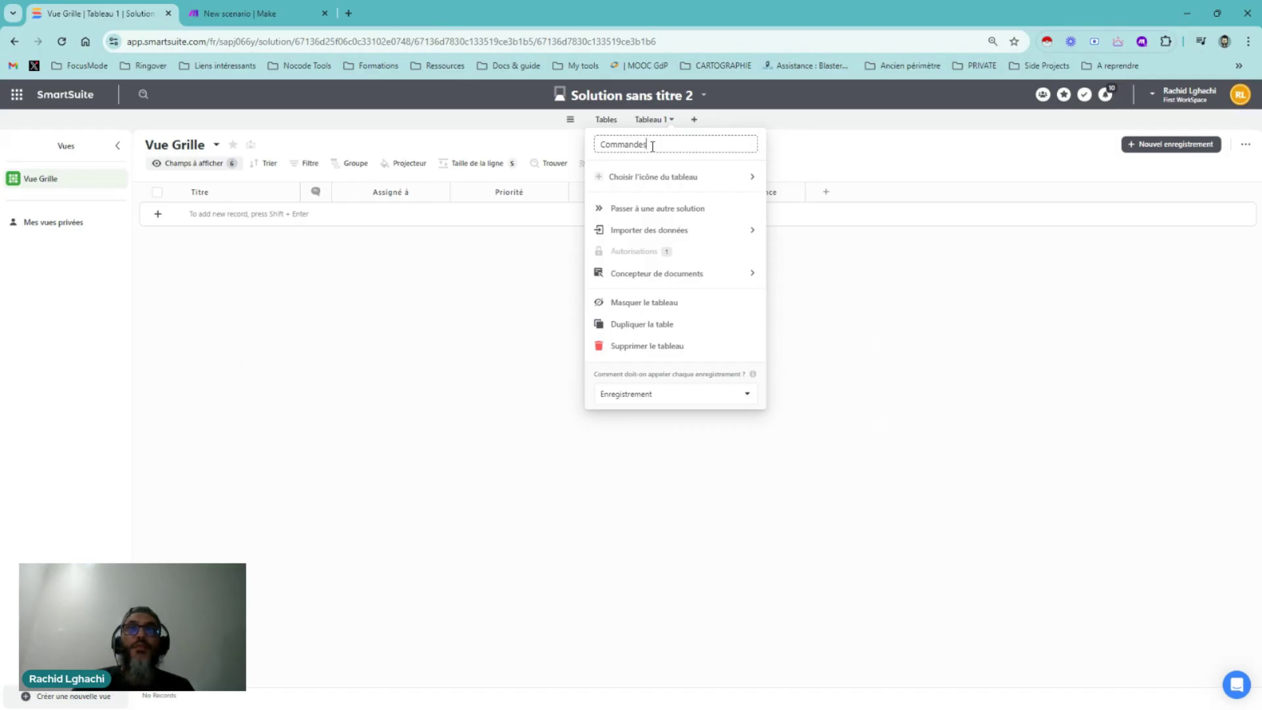
{"action": "left_click", "coordinate": [793, 143]}
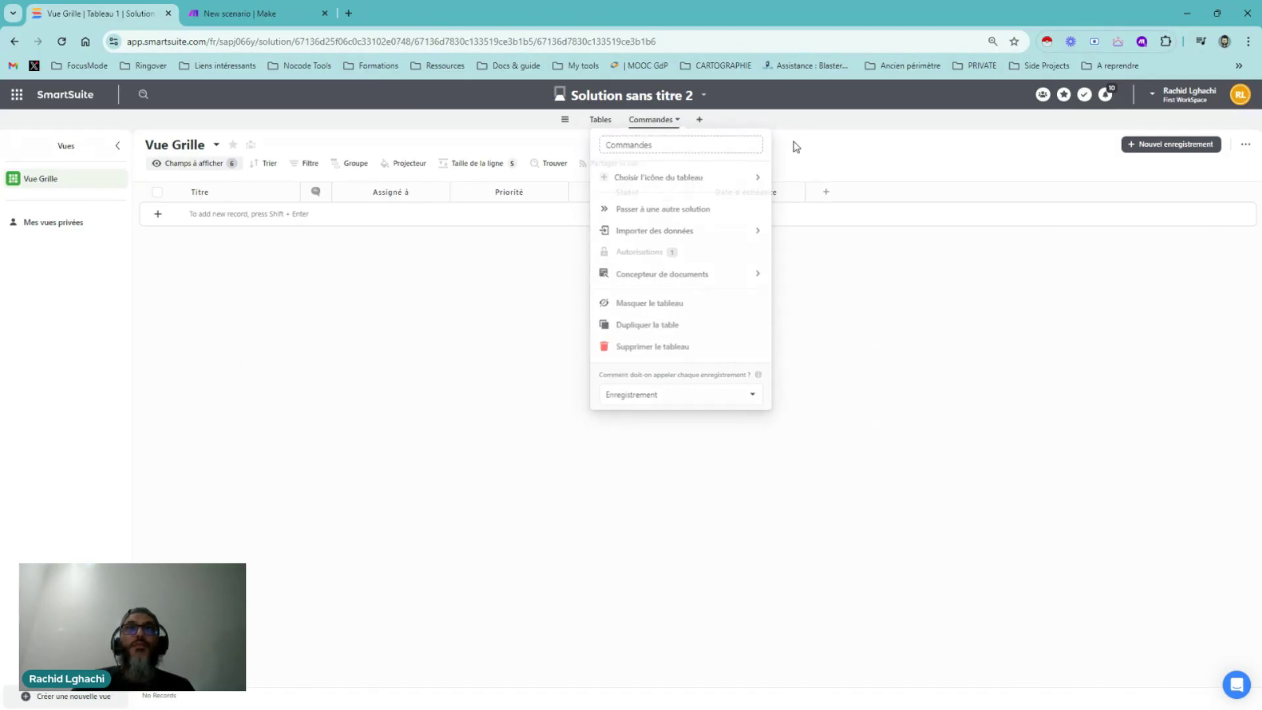
{"action": "left_click", "coordinate": [698, 123]}
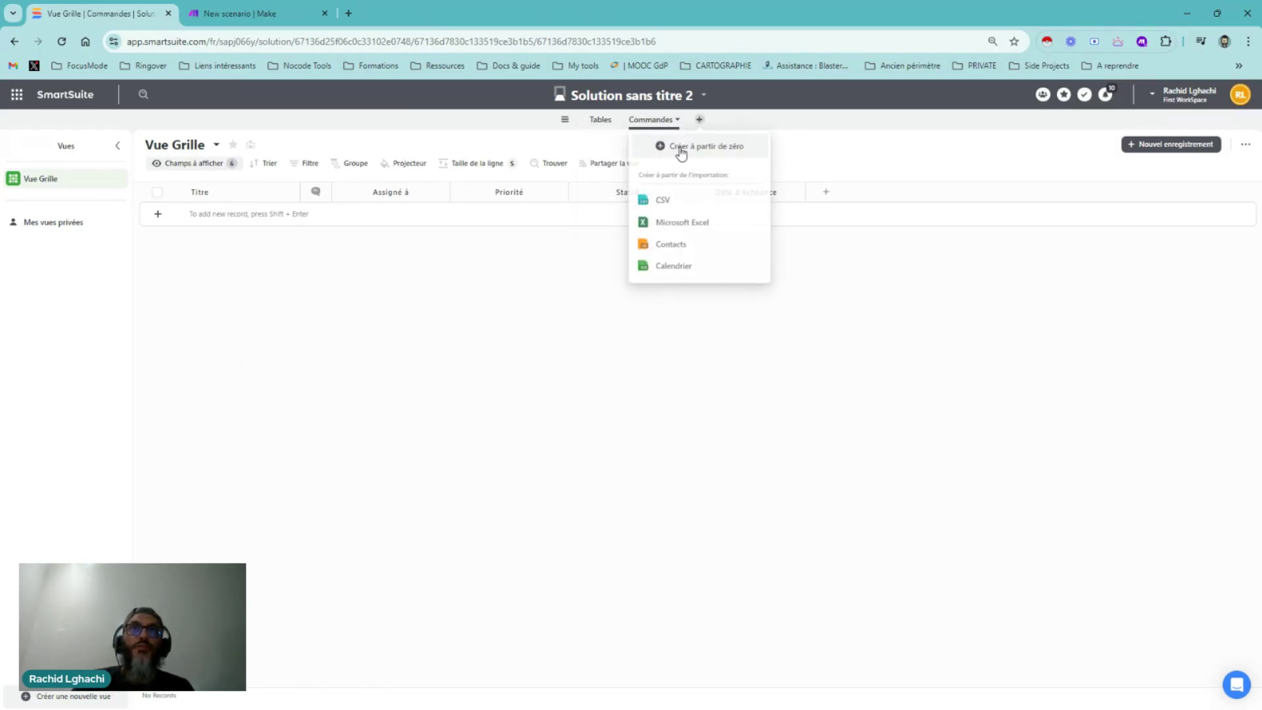
{"action": "left_click", "coordinate": [681, 147]}
{"action": "left_click", "coordinate": [703, 122]}
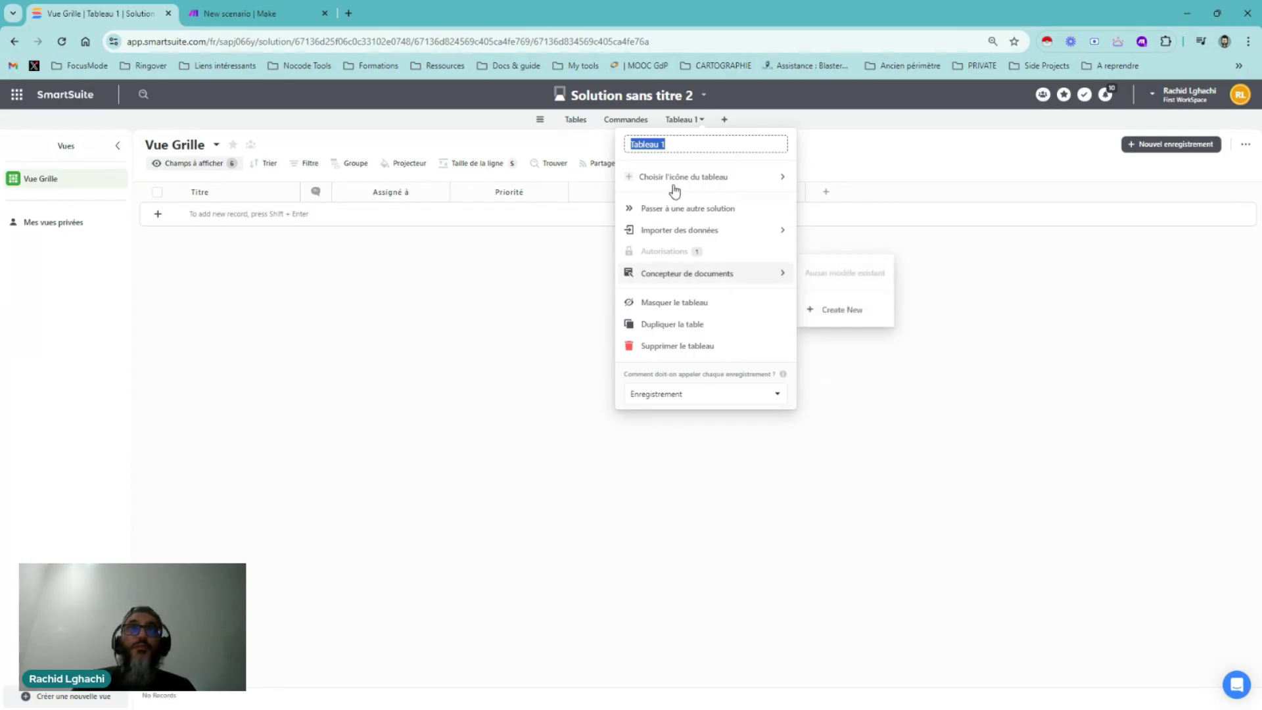
{"action": "type", "text": "Plat"}
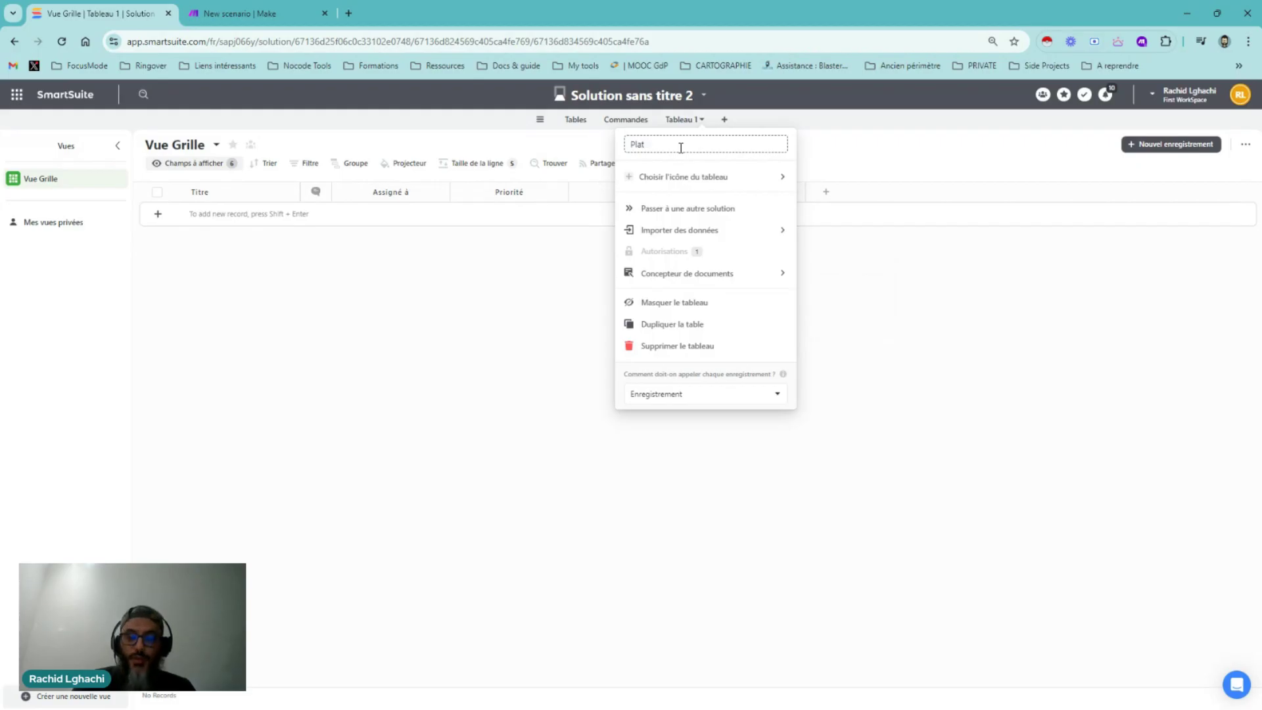
{"action": "key", "text": "BackSpace"}
{"action": "type", "text": "Entrées"}
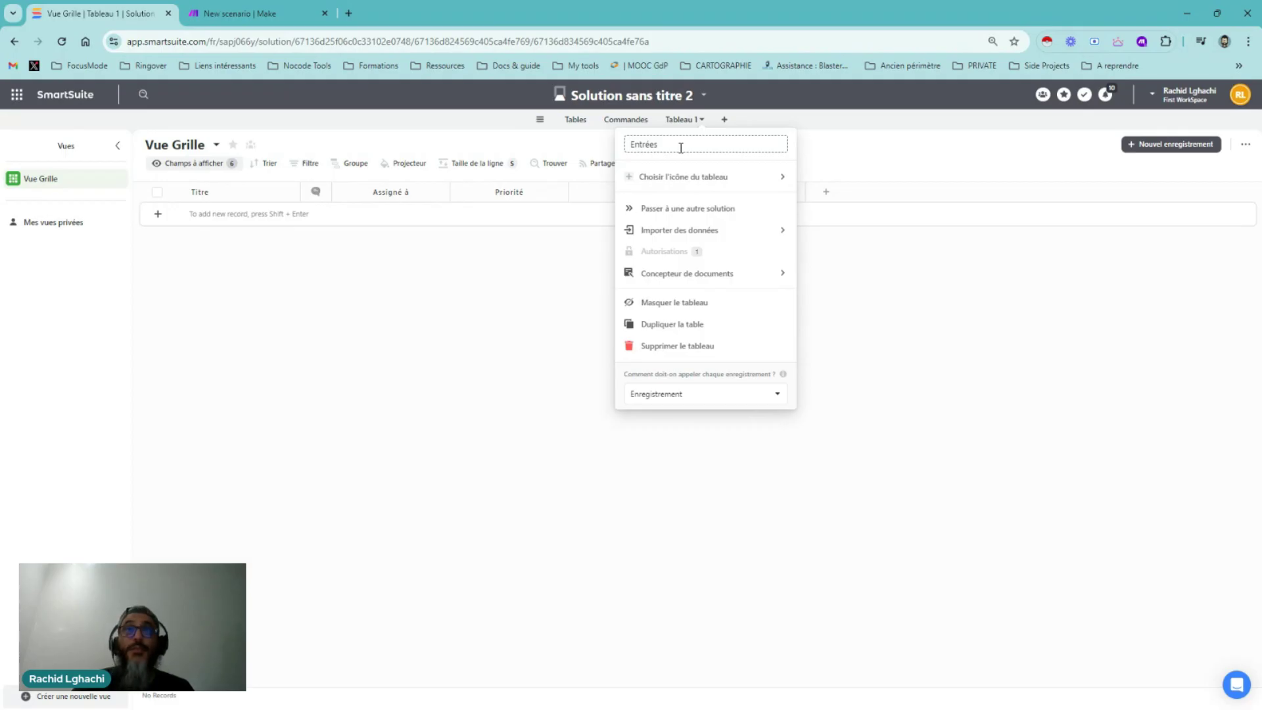
{"action": "left_click", "coordinate": [723, 119]}
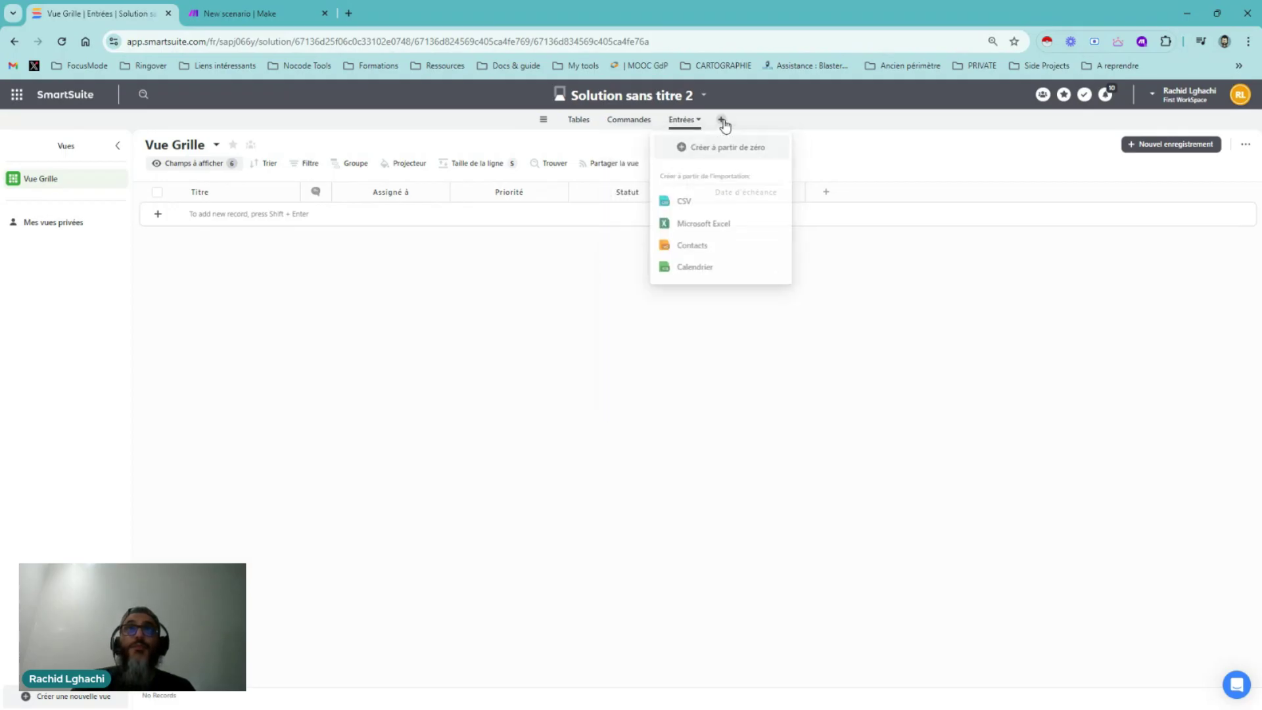
Add two more blank tables named 'Plats' and 'Desserts'
{"action": "left_click", "coordinate": [711, 151]}
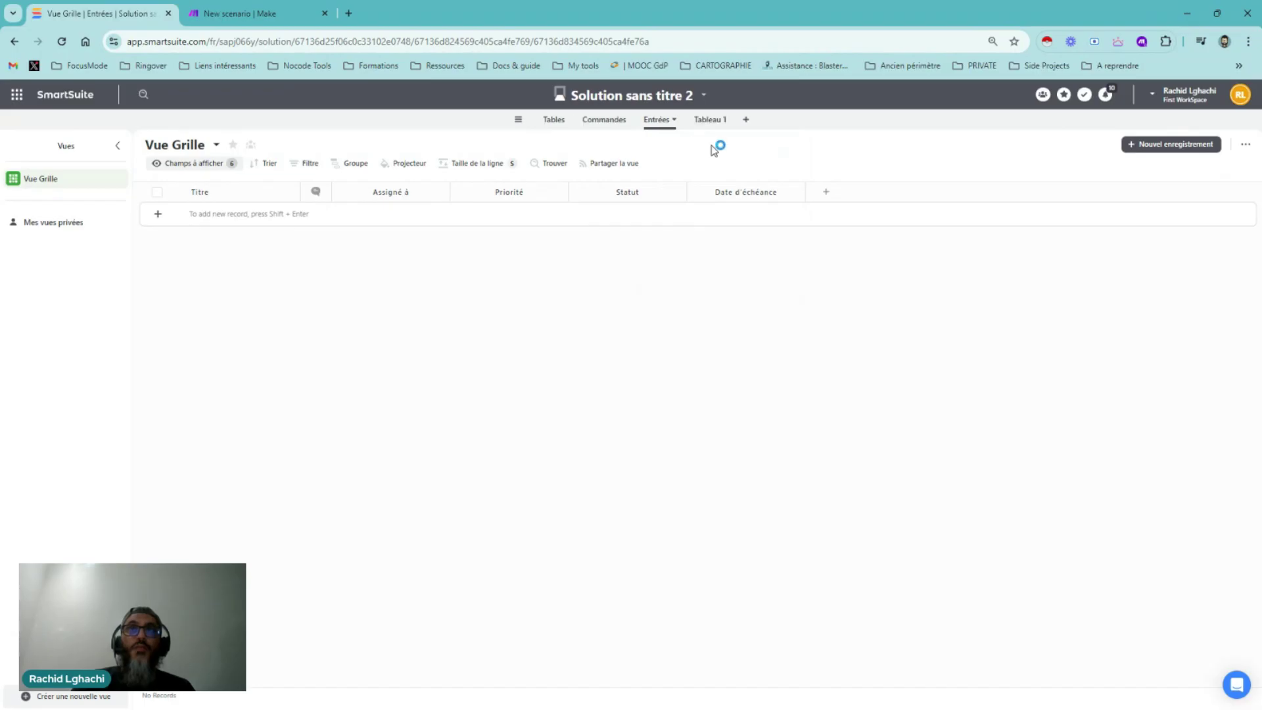
{"action": "left_click", "coordinate": [721, 123]}
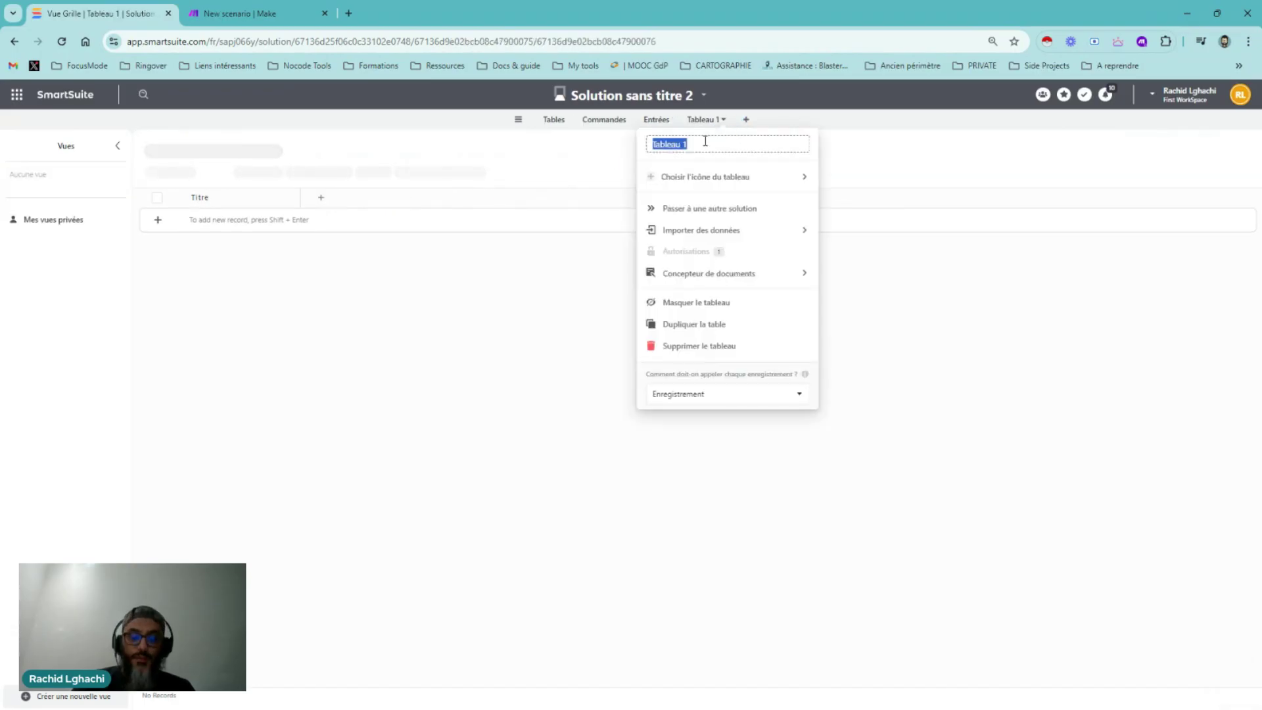
{"action": "type", "text": "Plats"}
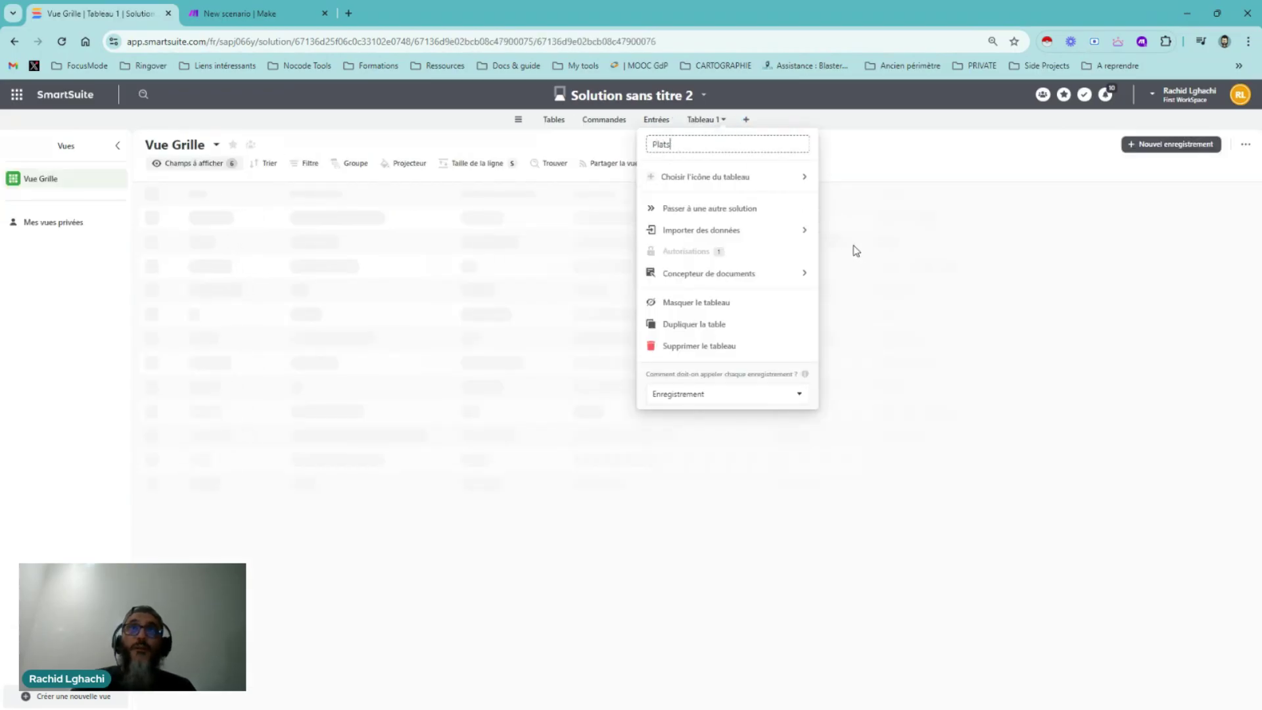
{"action": "left_click", "coordinate": [858, 252]}
{"action": "left_click", "coordinate": [739, 119]}
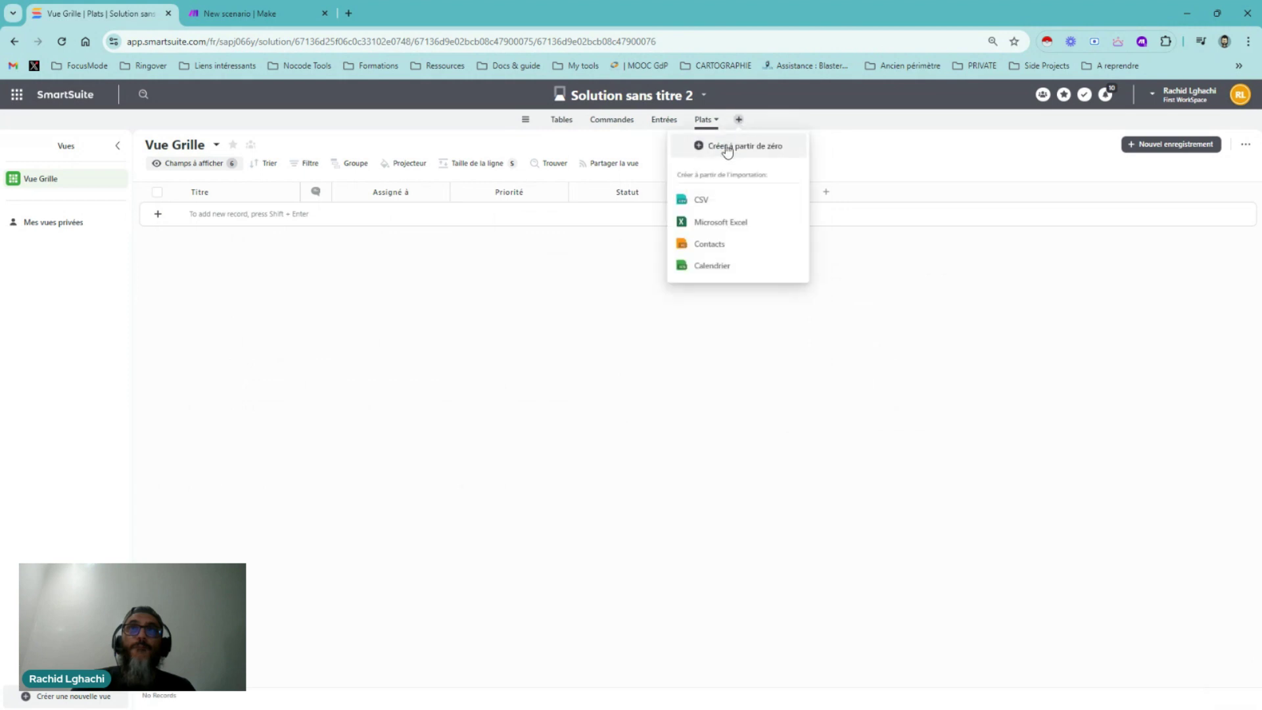
{"action": "left_click", "coordinate": [727, 149]}
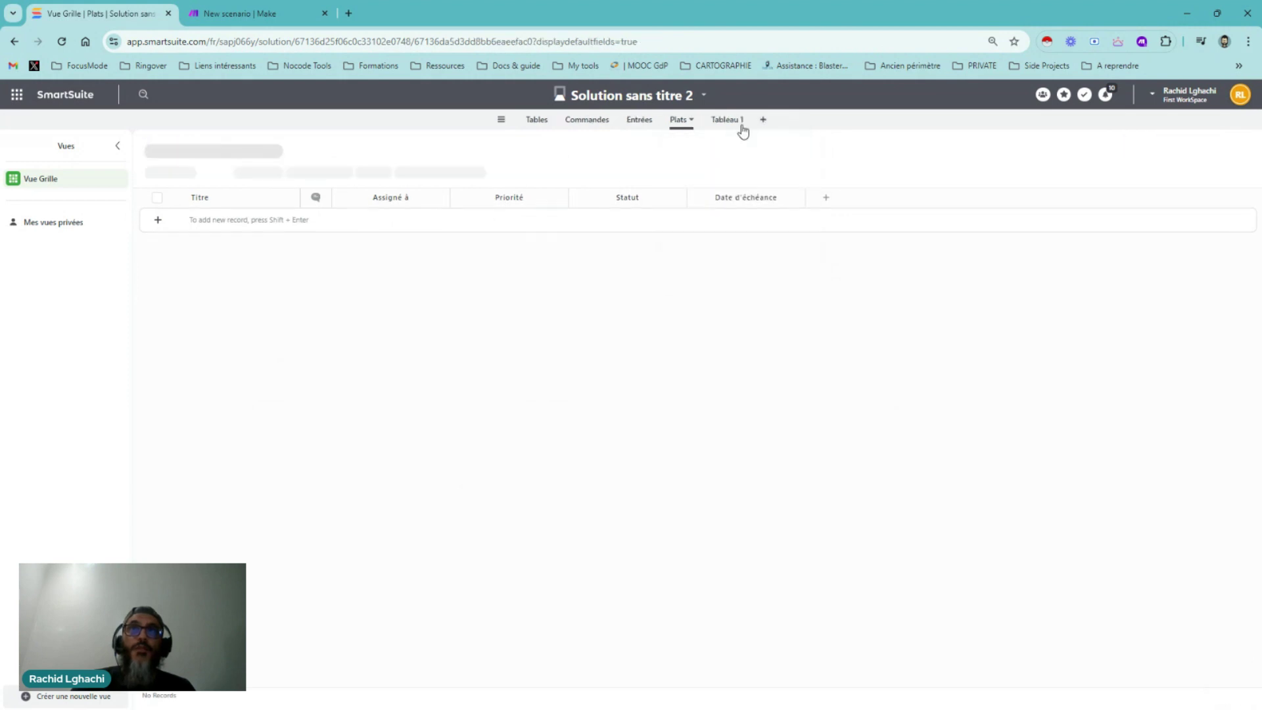
{"action": "left_click", "coordinate": [740, 124]}
{"action": "type", "text": "Dess"}
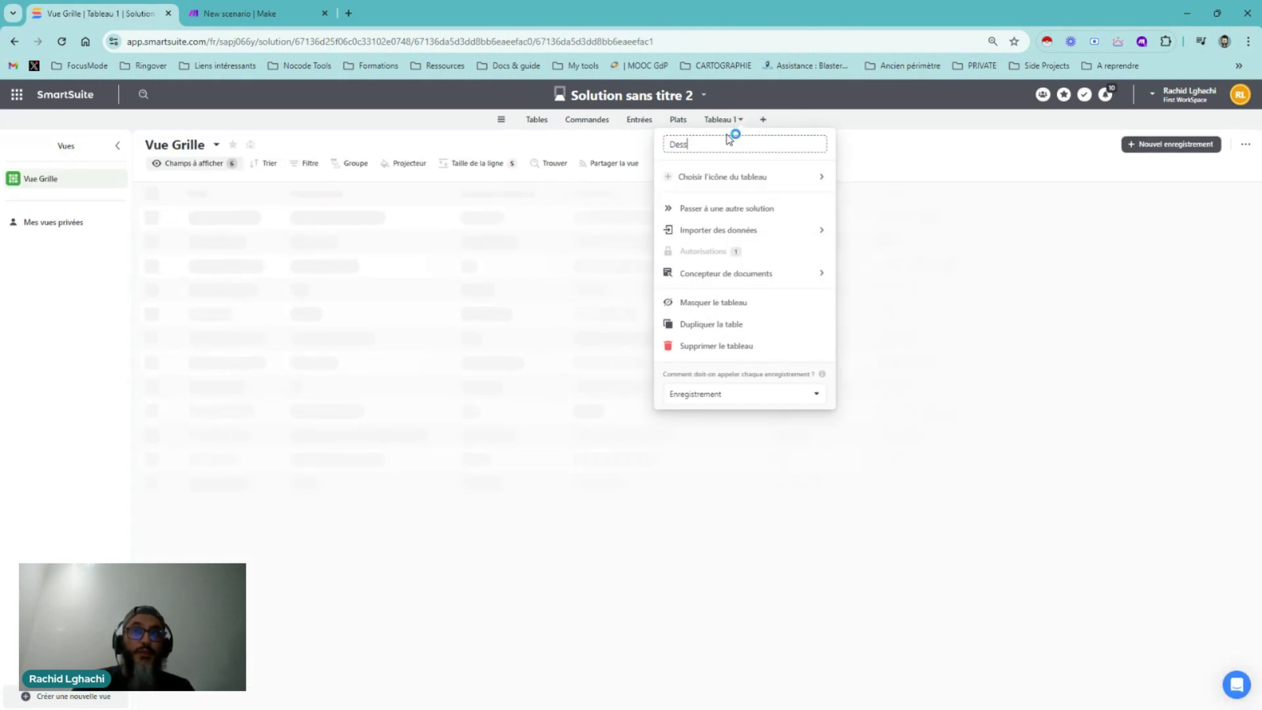
{"action": "type", "text": "erts"}
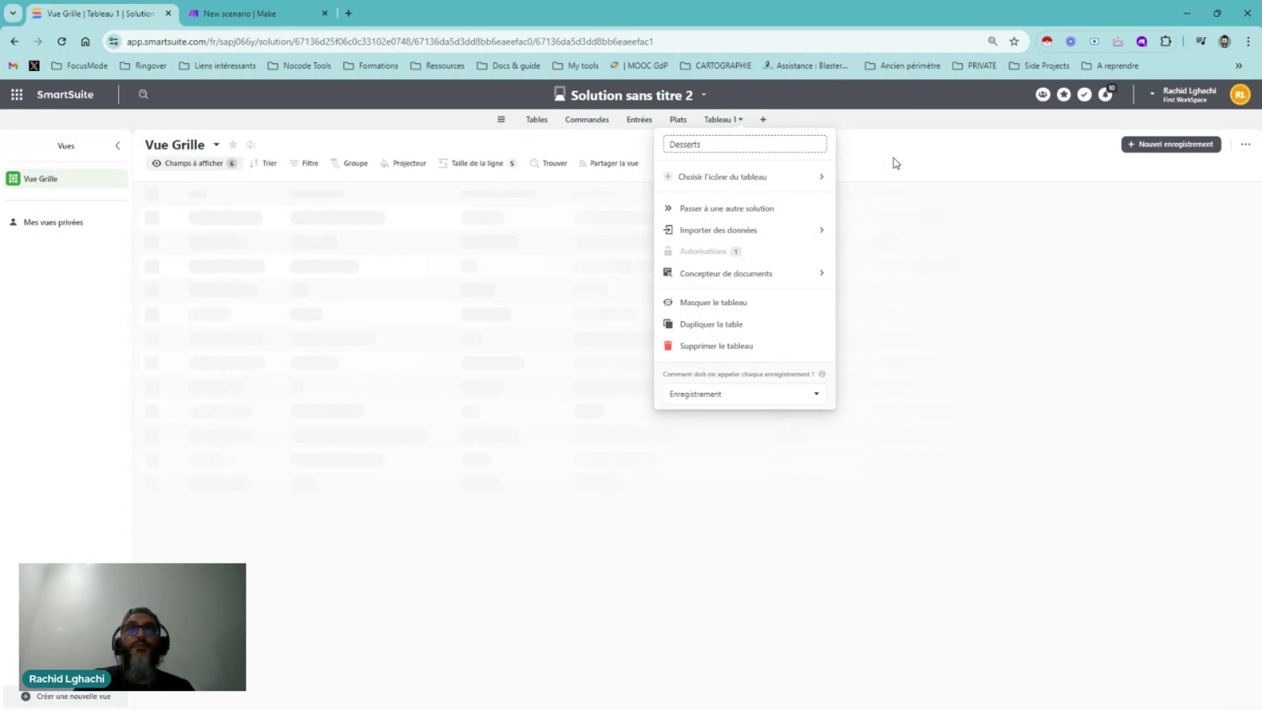
{"action": "left_click_drag", "start_coordinate": [895, 164], "coordinate": [860, 153]}
Add a 'Boissons' table, then return to the Tables table
{"action": "left_click", "coordinate": [762, 120]}
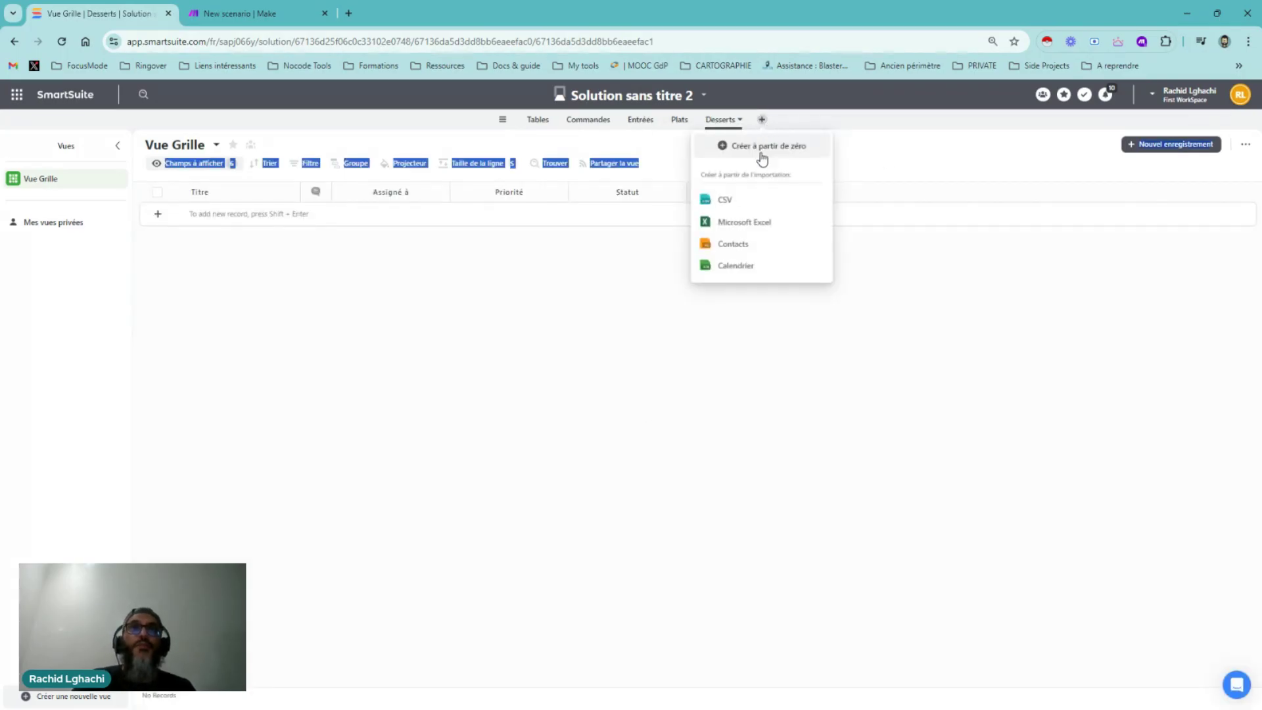
{"action": "left_click", "coordinate": [749, 146]}
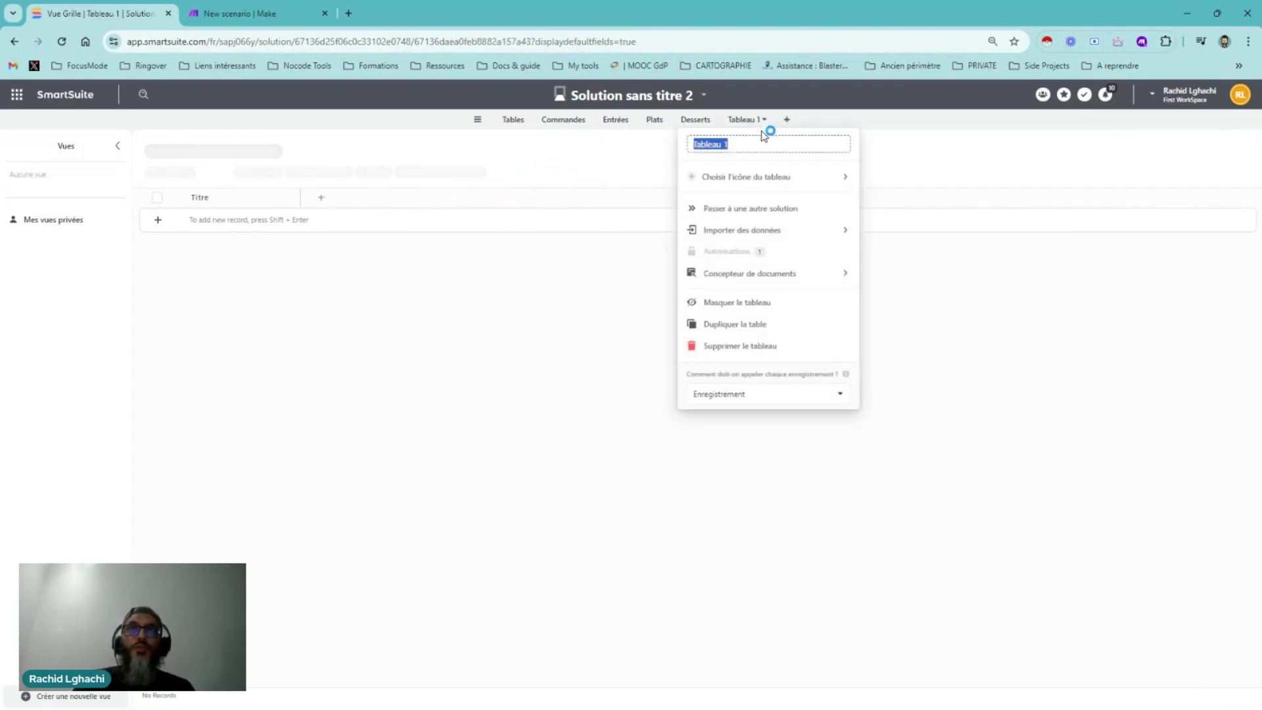
{"action": "type", "text": "Boissons"}
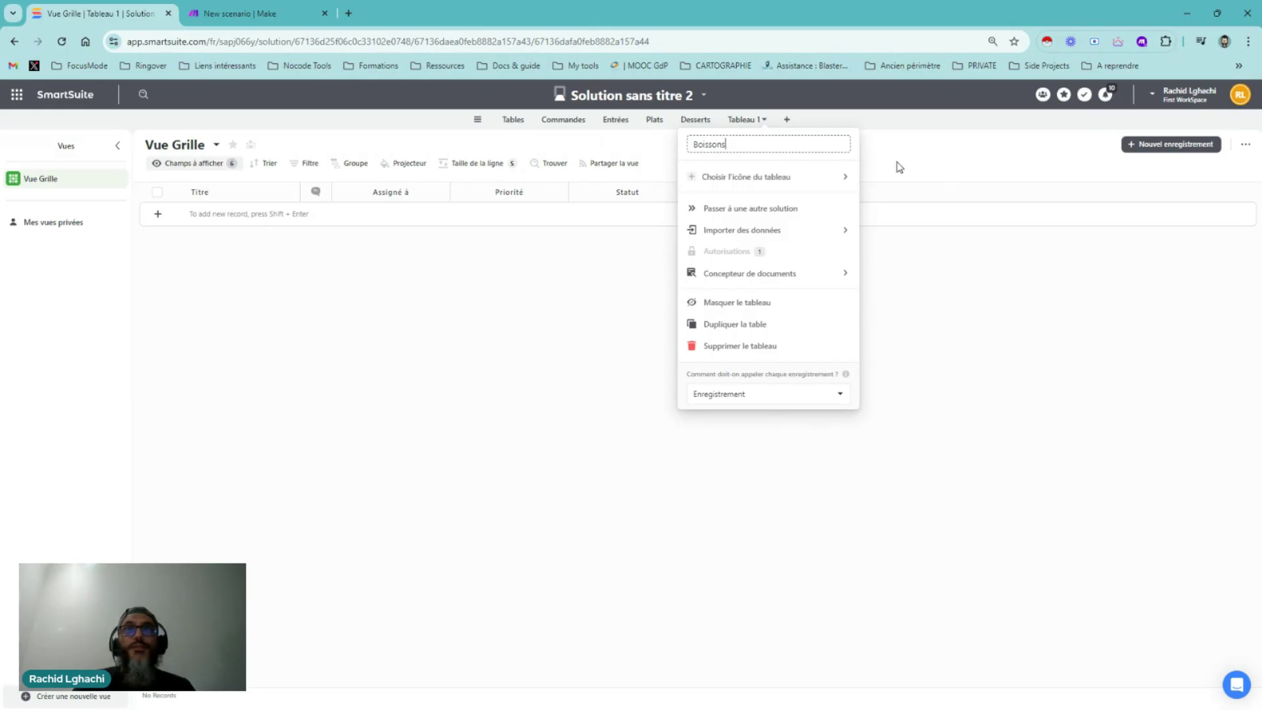
{"action": "key", "text": "Return"}
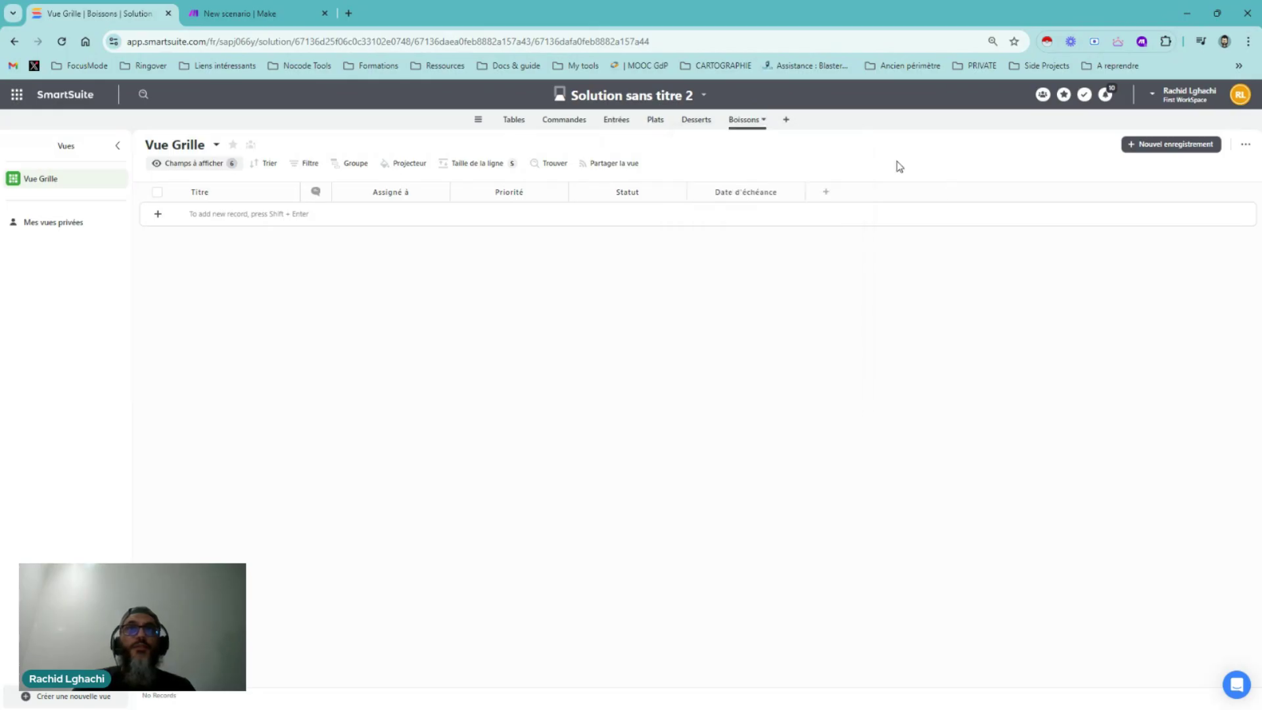
{"action": "left_click", "coordinate": [513, 128]}
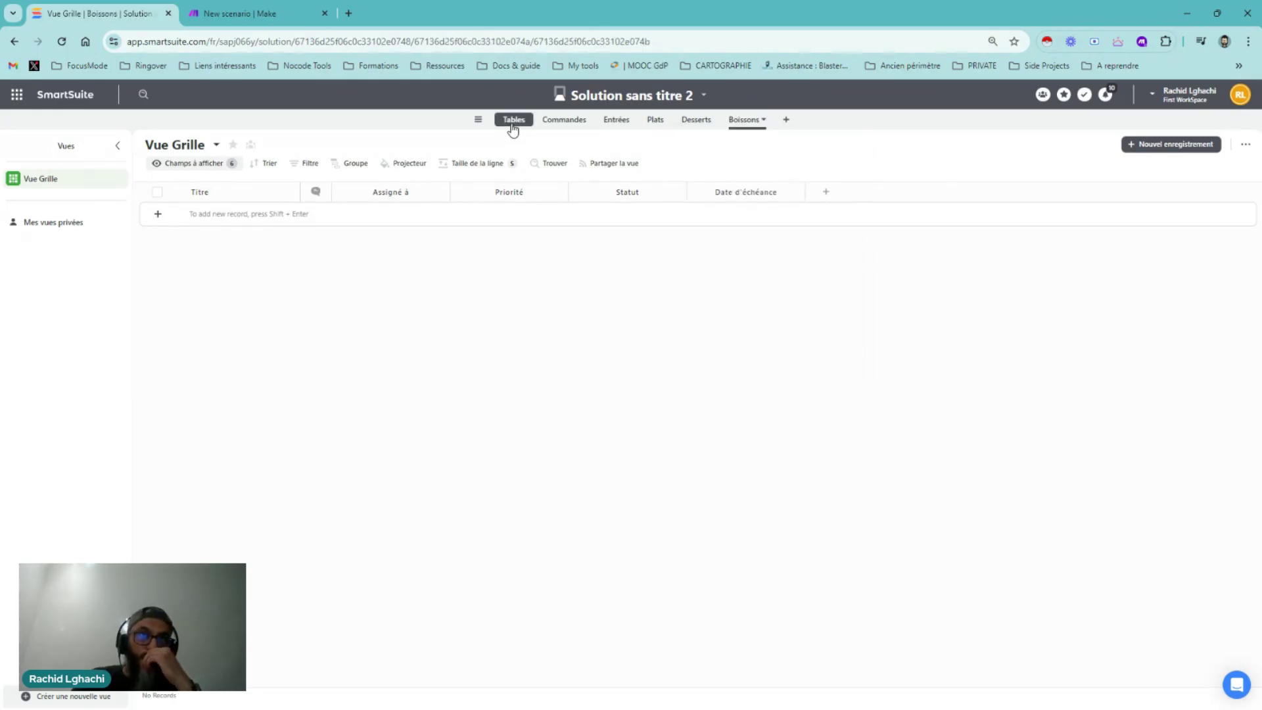
Hide the comment column and delete the Assigné à field
{"action": "left_click", "coordinate": [325, 193]}
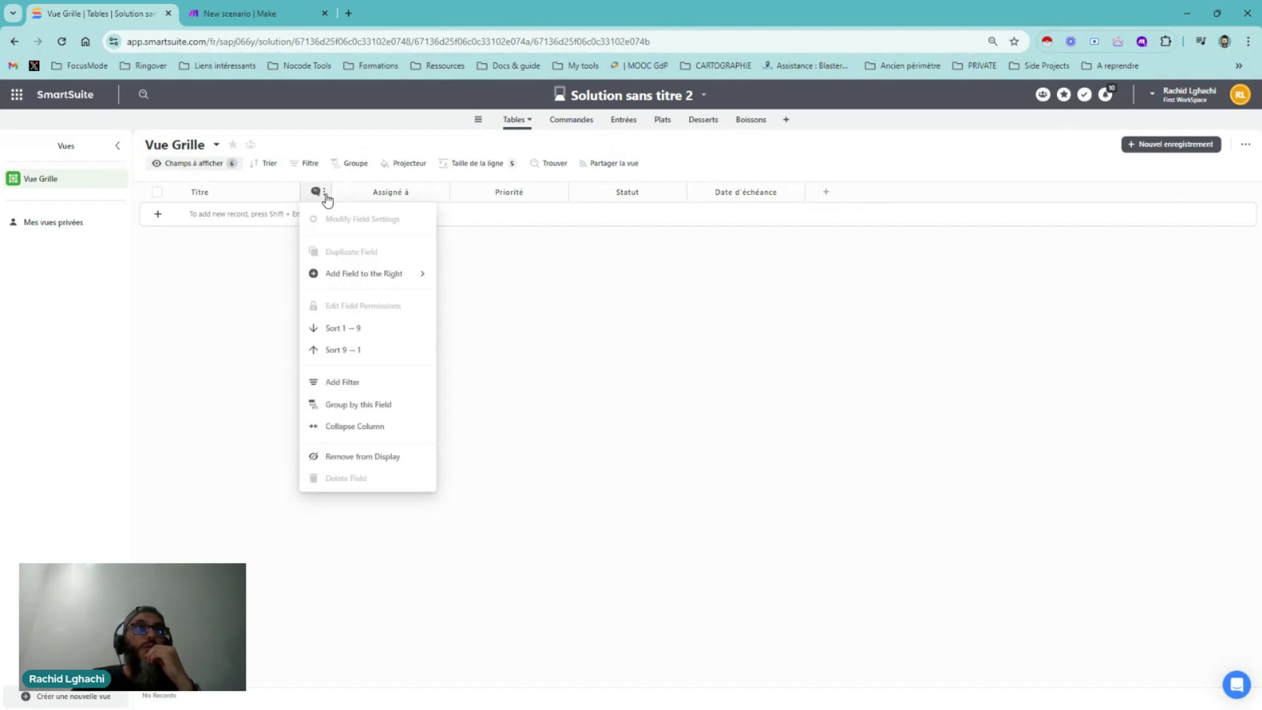
{"action": "left_click", "coordinate": [343, 453]}
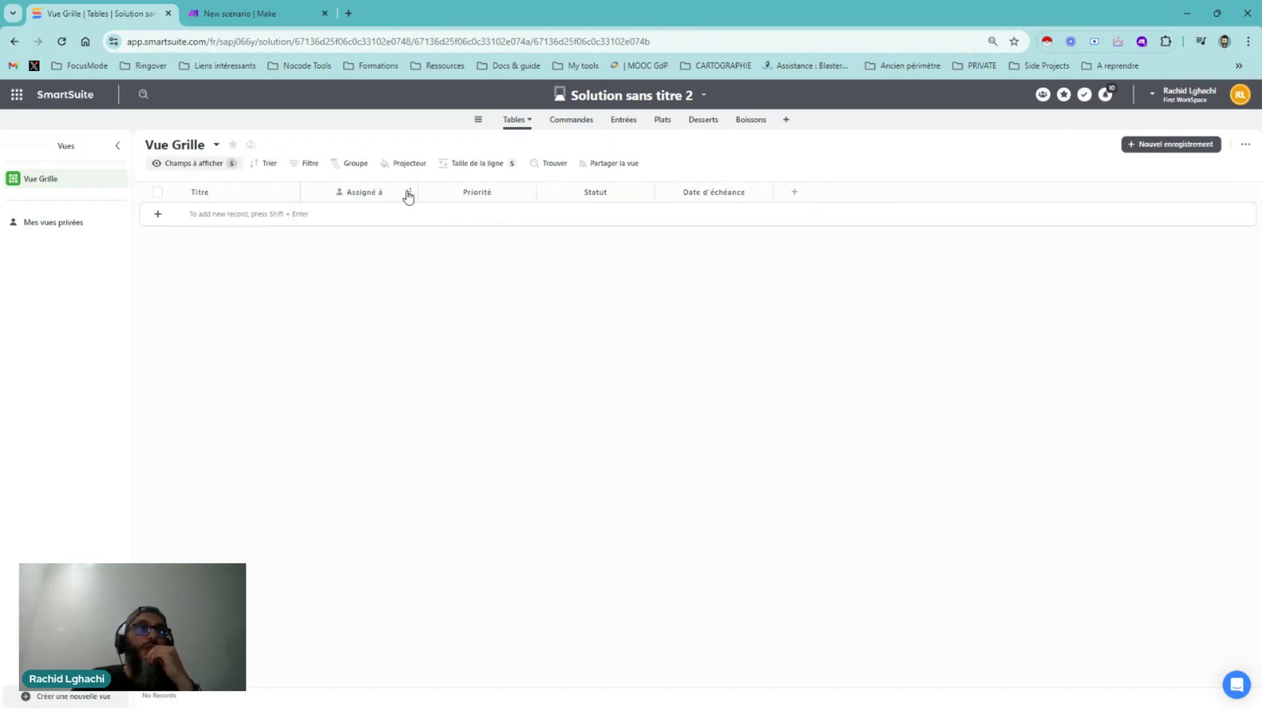
{"action": "left_click", "coordinate": [409, 192]}
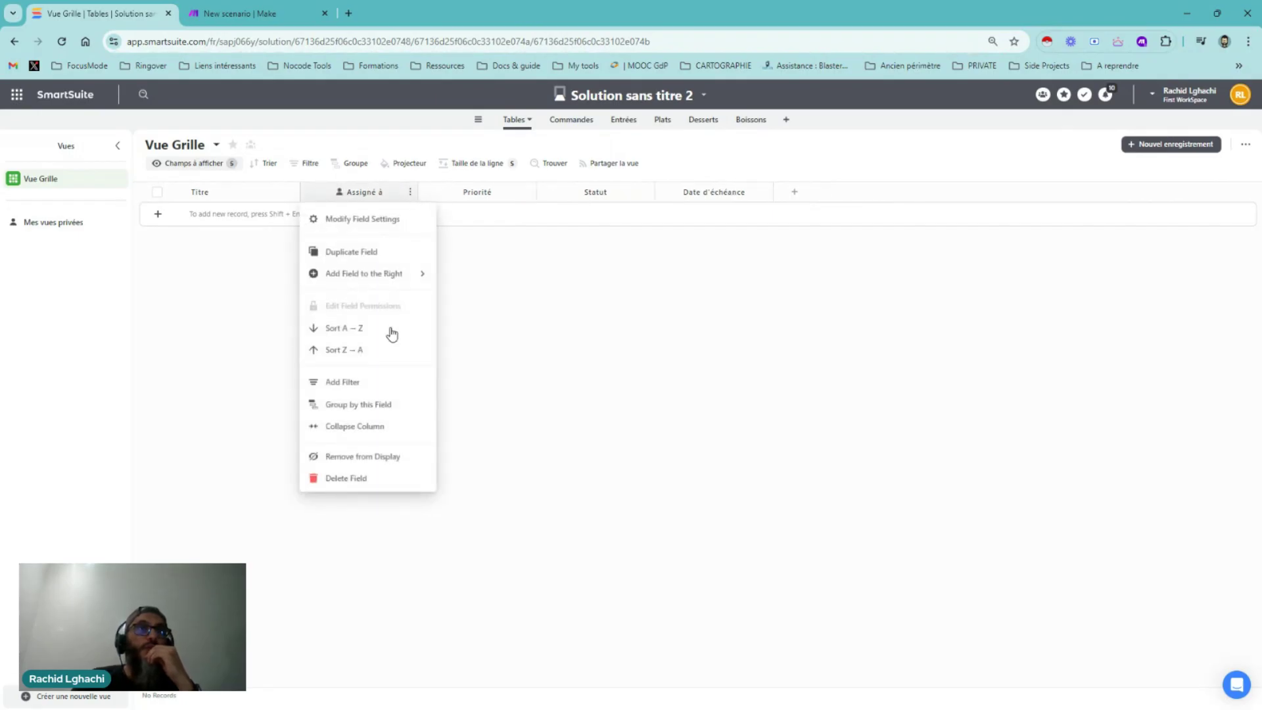
{"action": "left_click", "coordinate": [362, 479]}
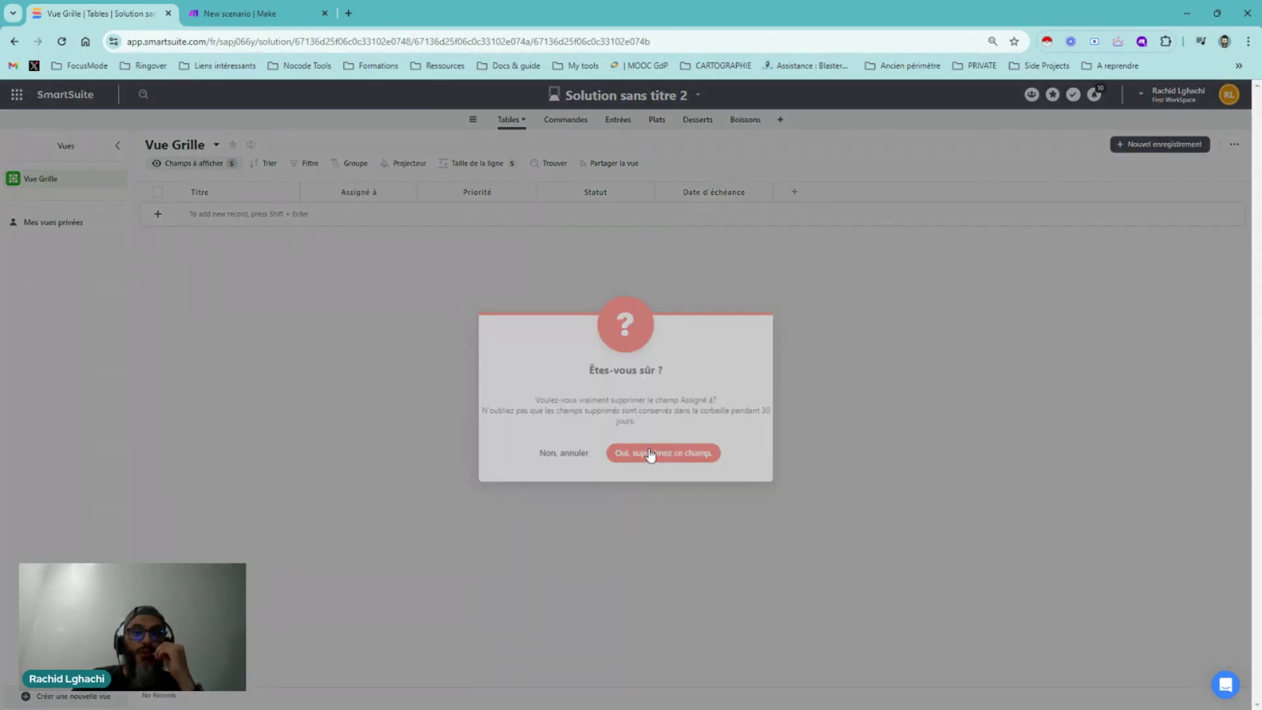
{"action": "left_click", "coordinate": [650, 454]}
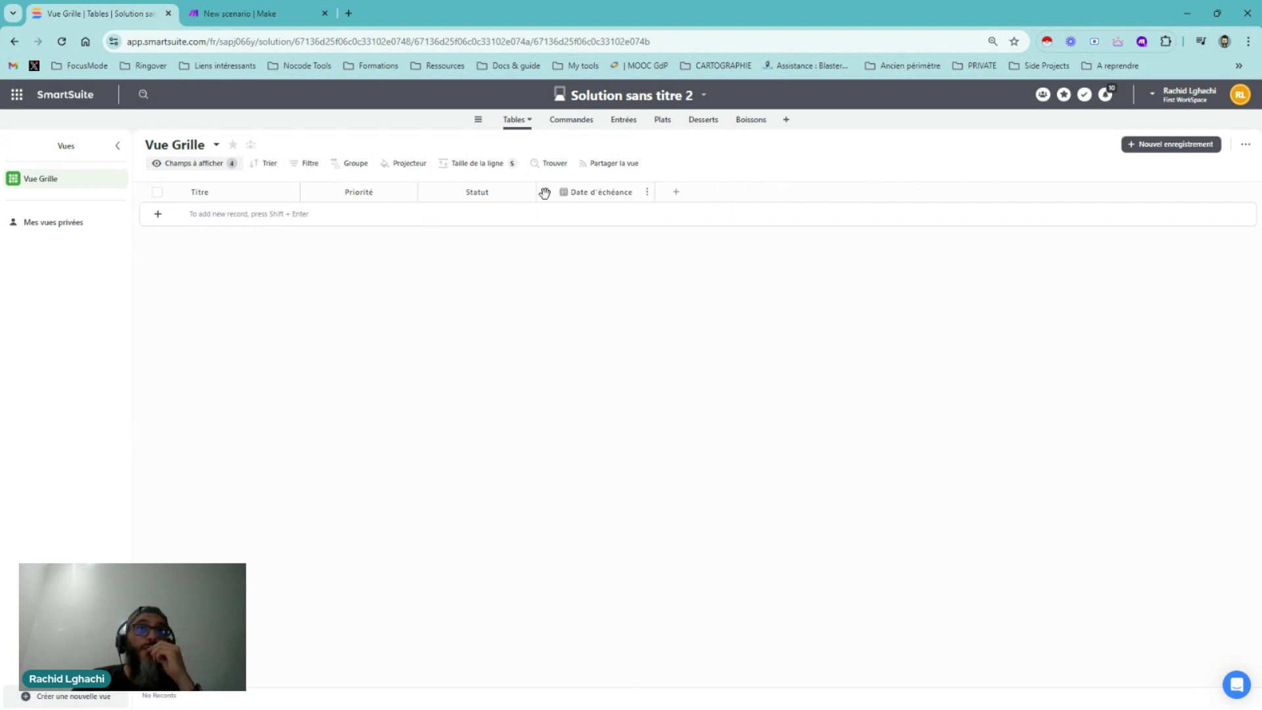
Delete the Date d'échéance and Priorité fields from the Tables grid
{"action": "left_click", "coordinate": [646, 191]}
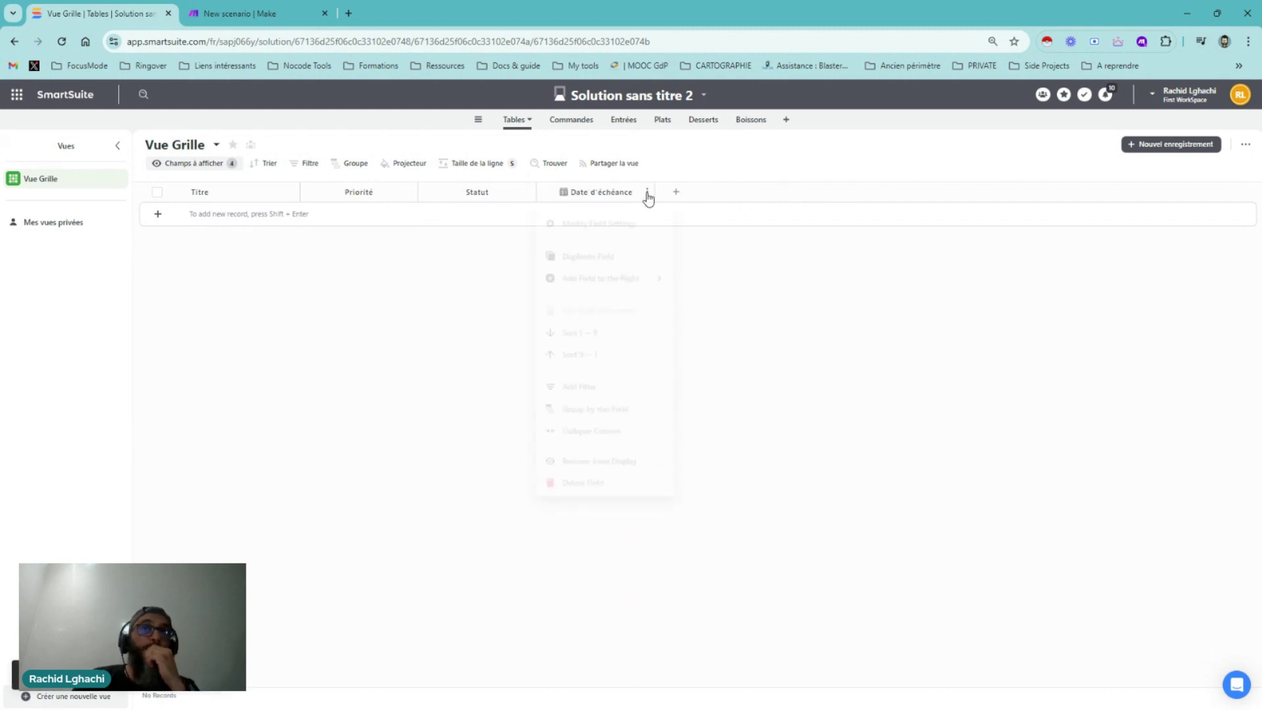
{"action": "left_click", "coordinate": [596, 478]}
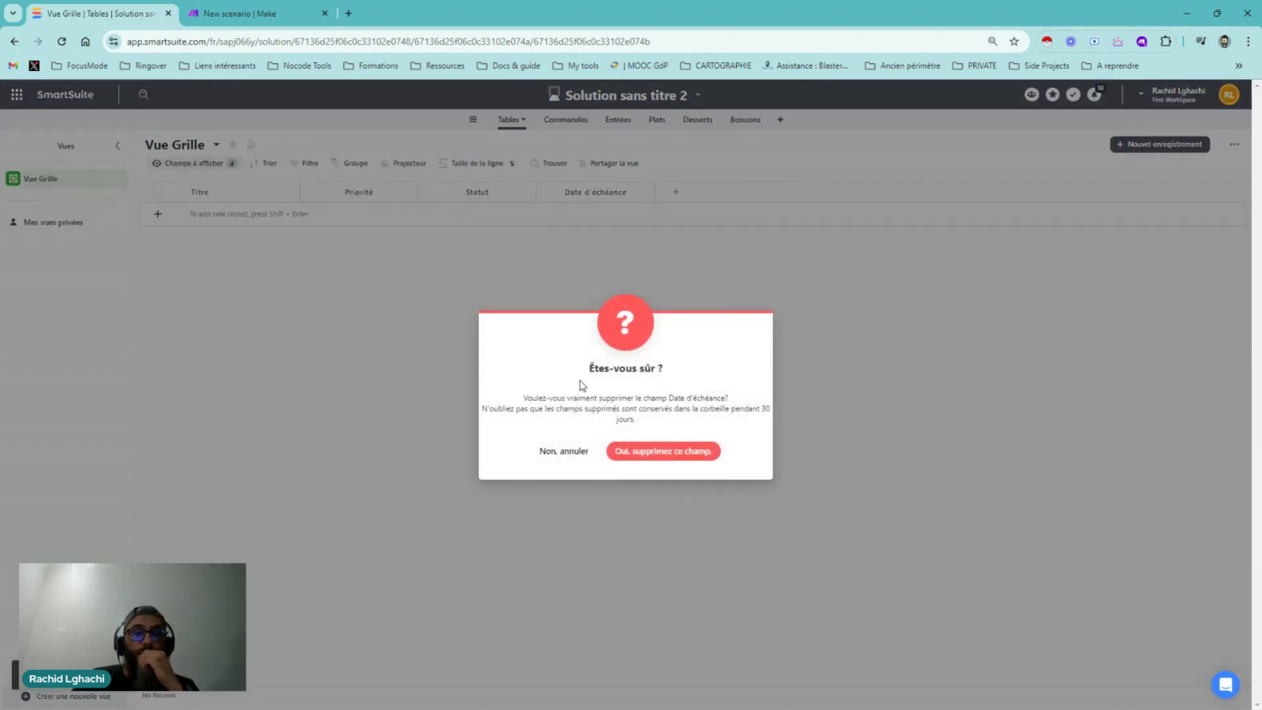
{"action": "left_click", "coordinate": [640, 450]}
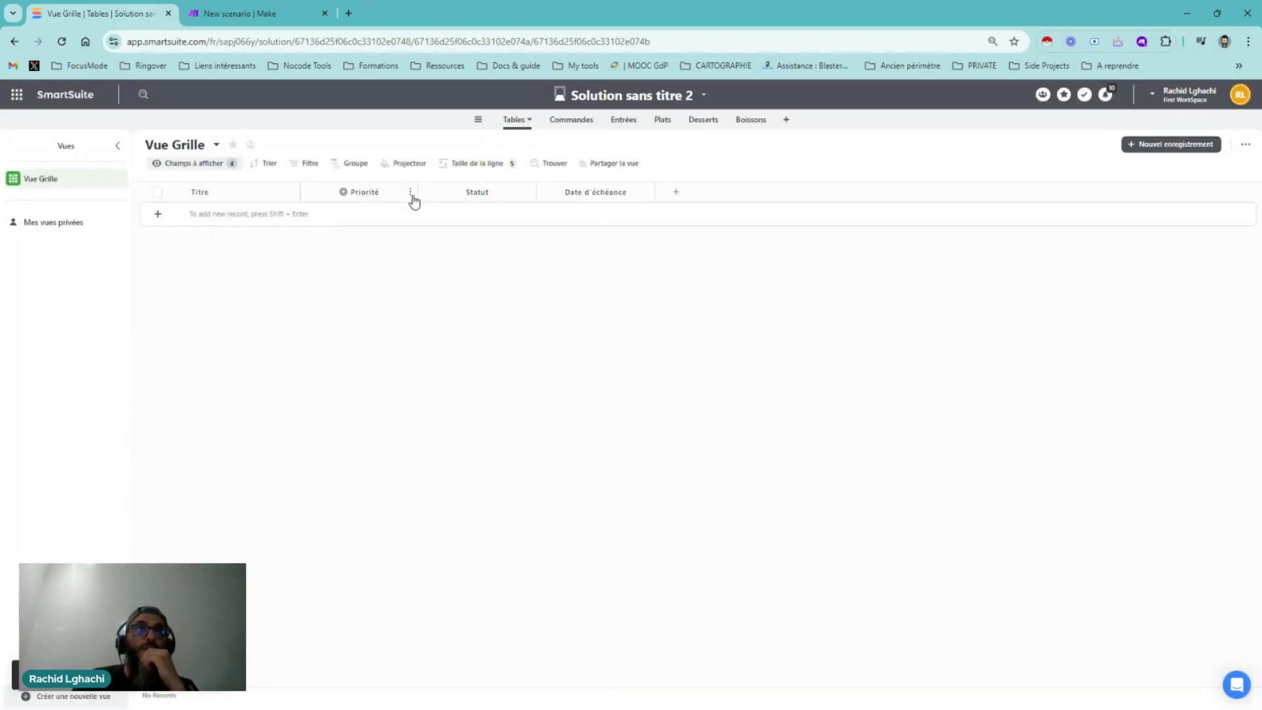
{"action": "left_click", "coordinate": [412, 194]}
{"action": "left_click", "coordinate": [377, 479]}
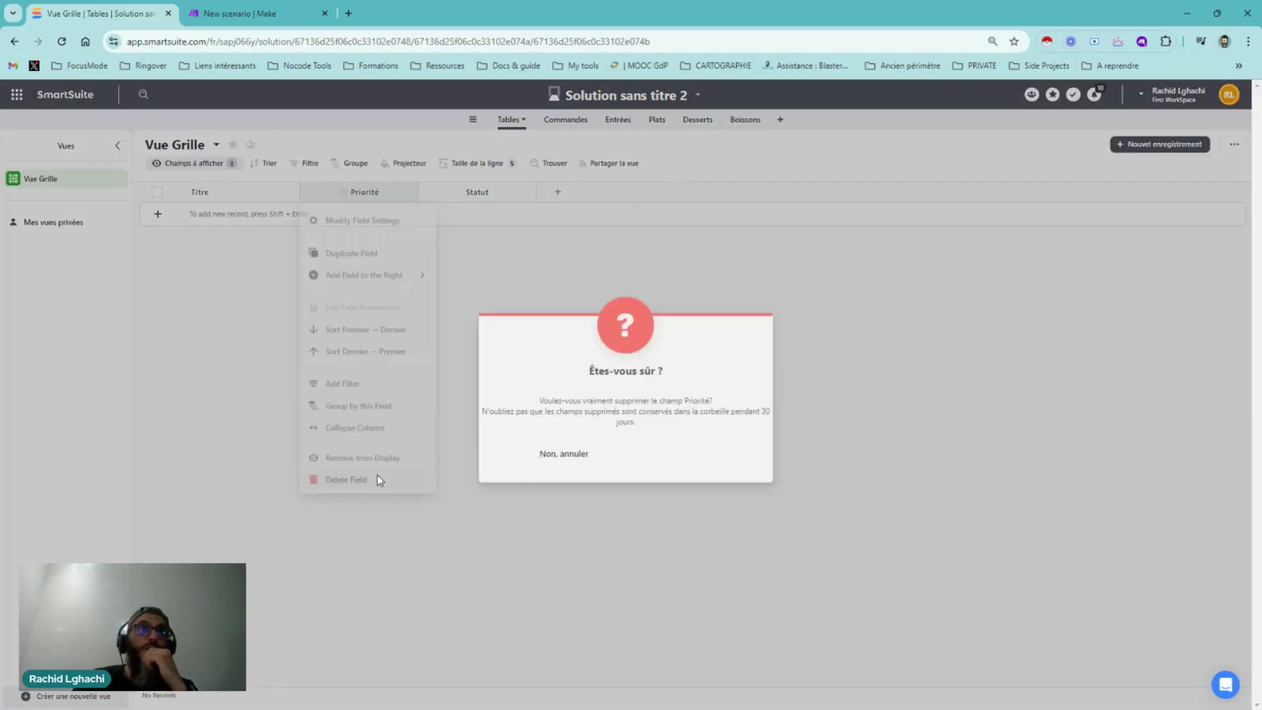
{"action": "left_click", "coordinate": [635, 451]}
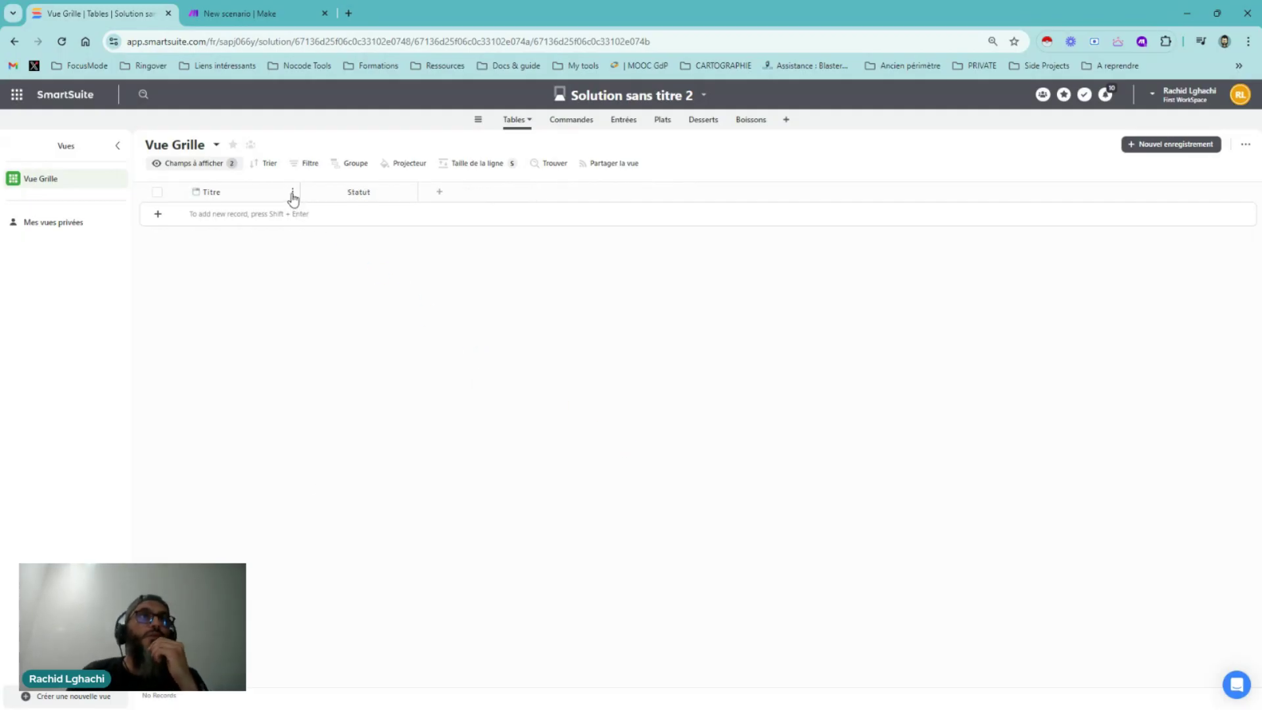
Rename the primary Titre field to 'Table' and save the field settings
{"action": "left_click", "coordinate": [292, 192]}
{"action": "left_click", "coordinate": [267, 226]}
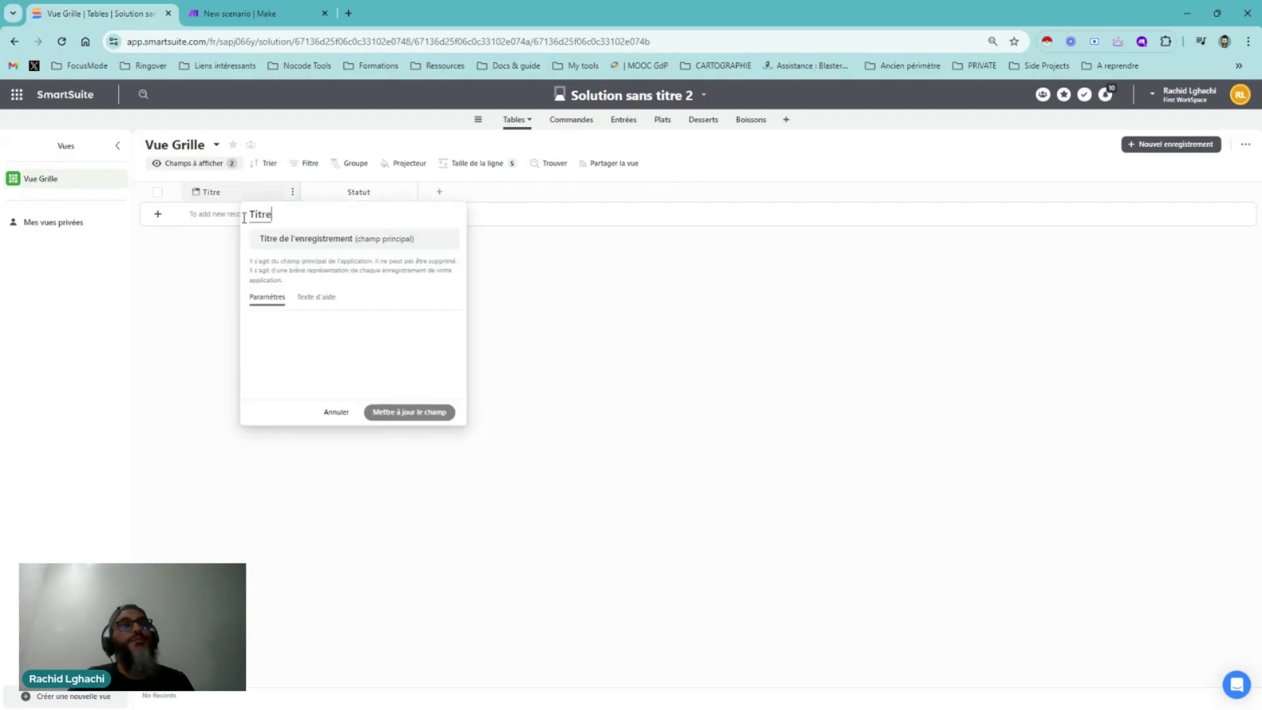
{"action": "left_click_drag", "start_coordinate": [178, 221], "coordinate": [130, 215]}
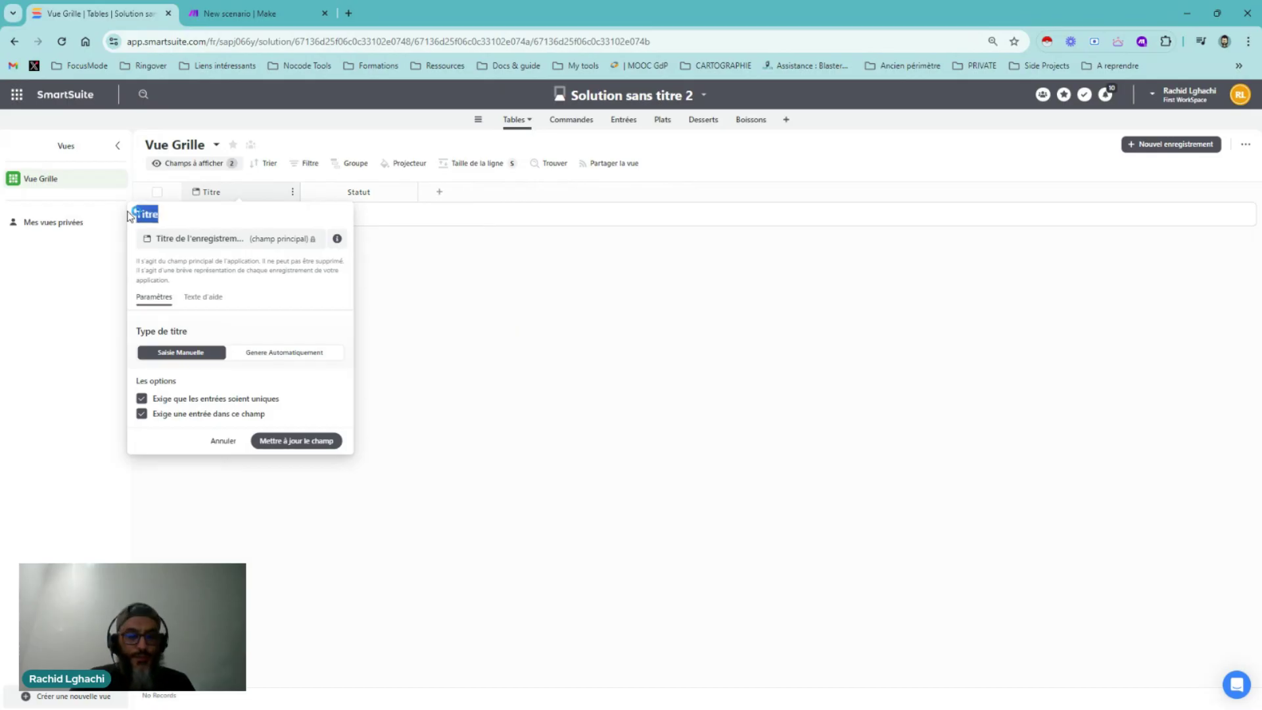
{"action": "type", "text": "Table"}
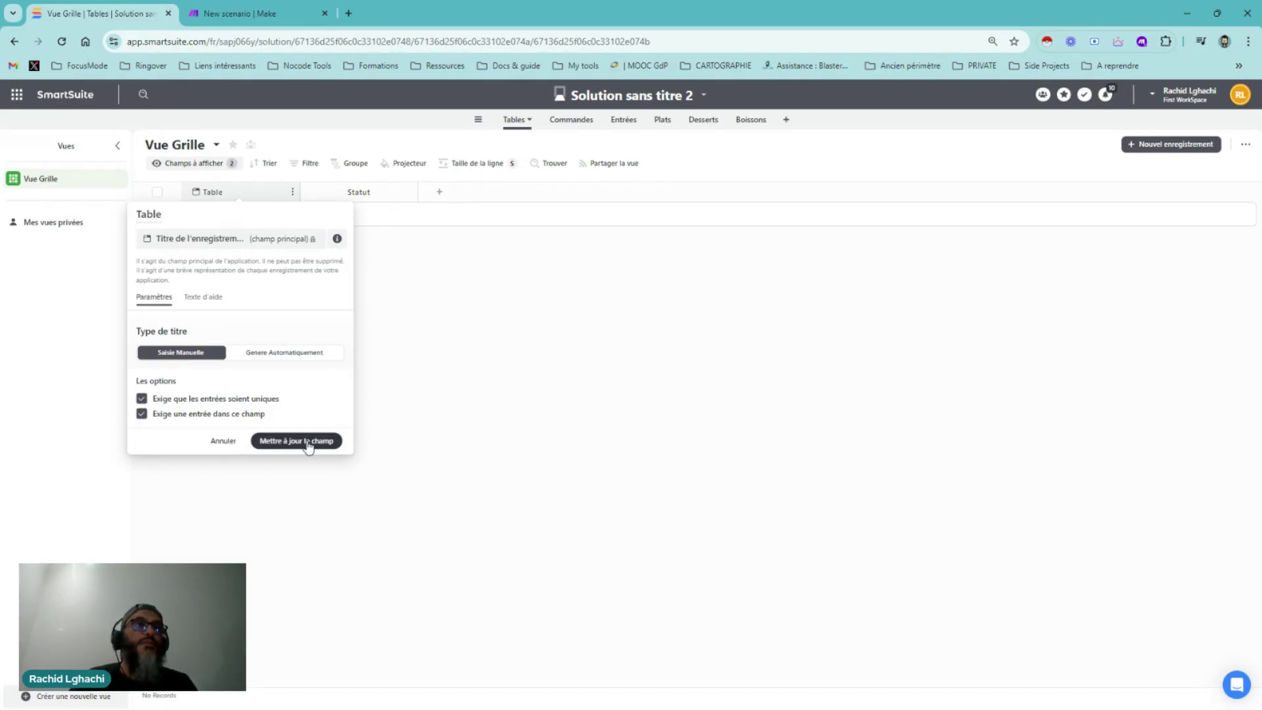
{"action": "left_click", "coordinate": [142, 414]}
{"action": "left_click", "coordinate": [260, 438]}
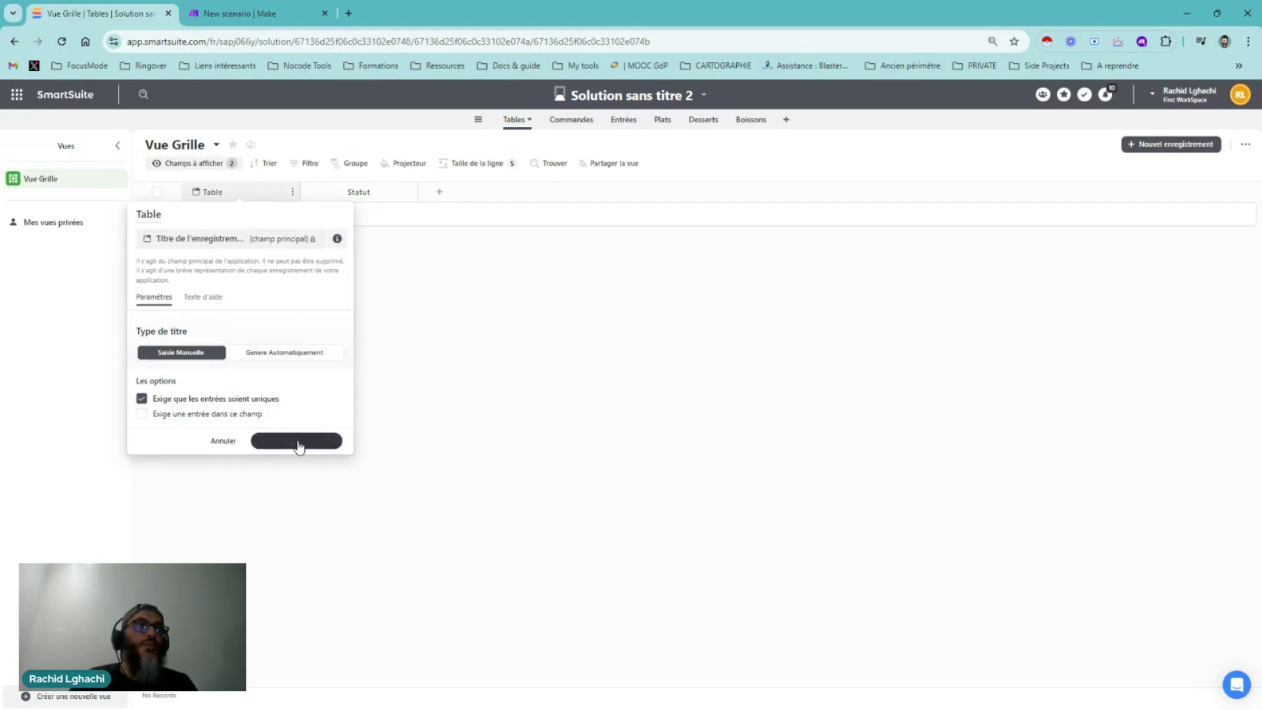
Bring up the field menu for the Statut column
{"action": "left_click", "coordinate": [410, 193]}
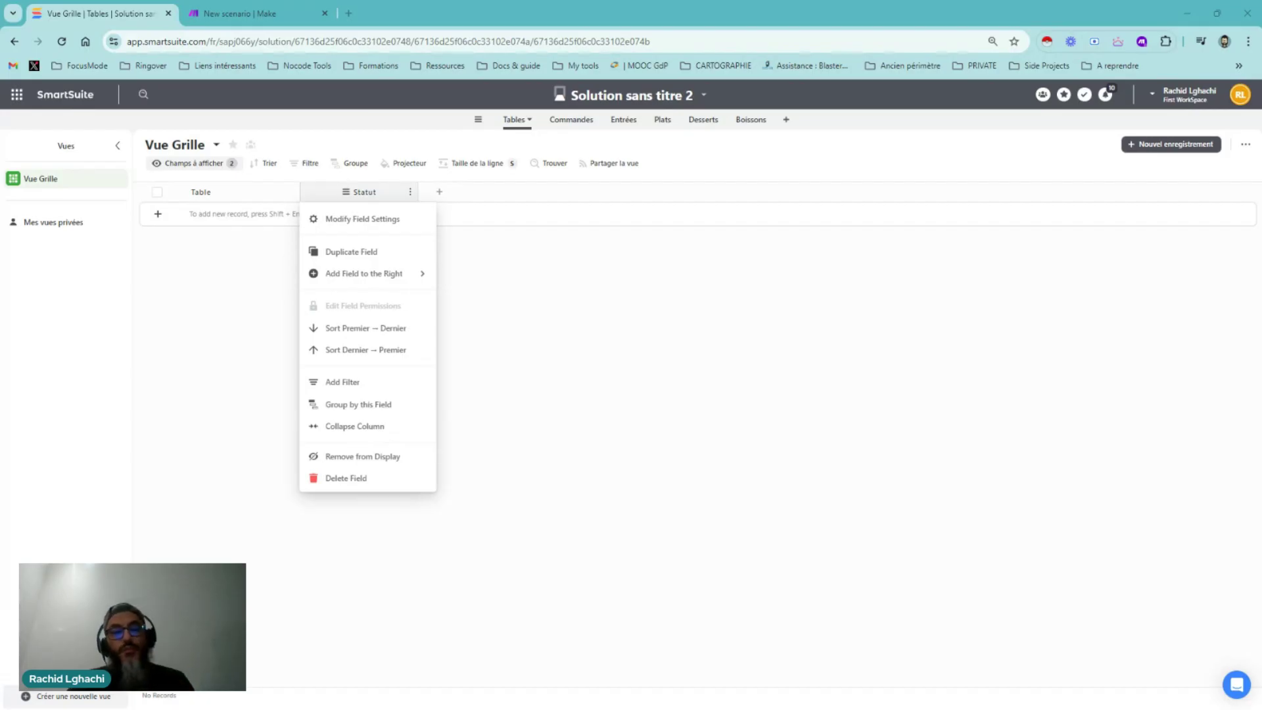
{"action": "mouse_move", "coordinate": [381, 275]}
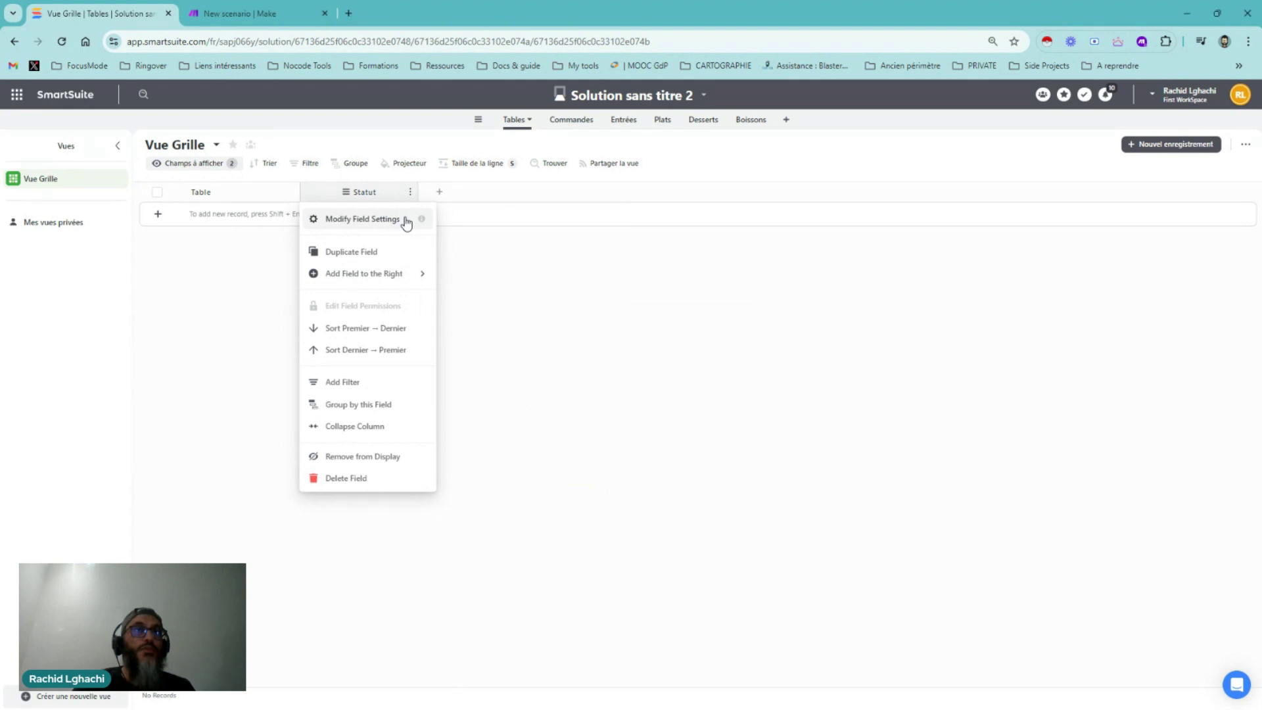
Rename the Statut options to 'Table en attente', 'Table servie' and 'Table libre'
{"action": "left_click", "coordinate": [362, 218]}
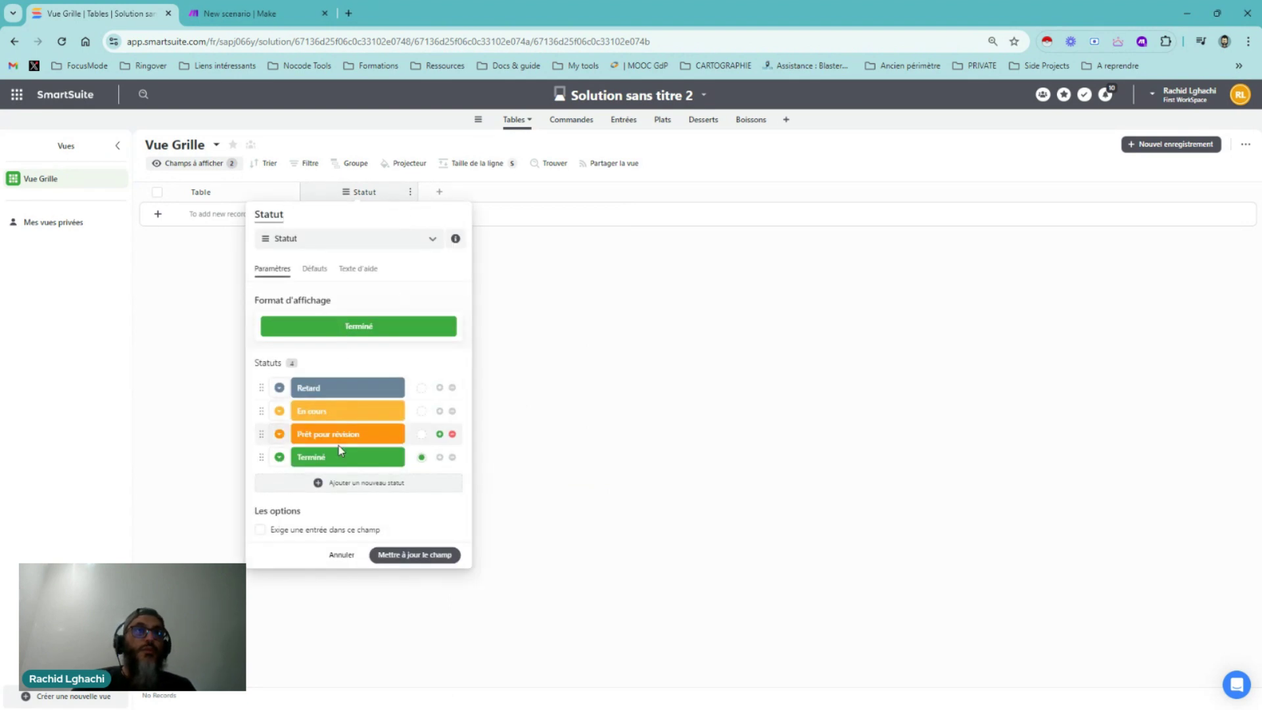
{"action": "left_click", "coordinate": [322, 389]}
{"action": "left_click", "coordinate": [330, 412]}
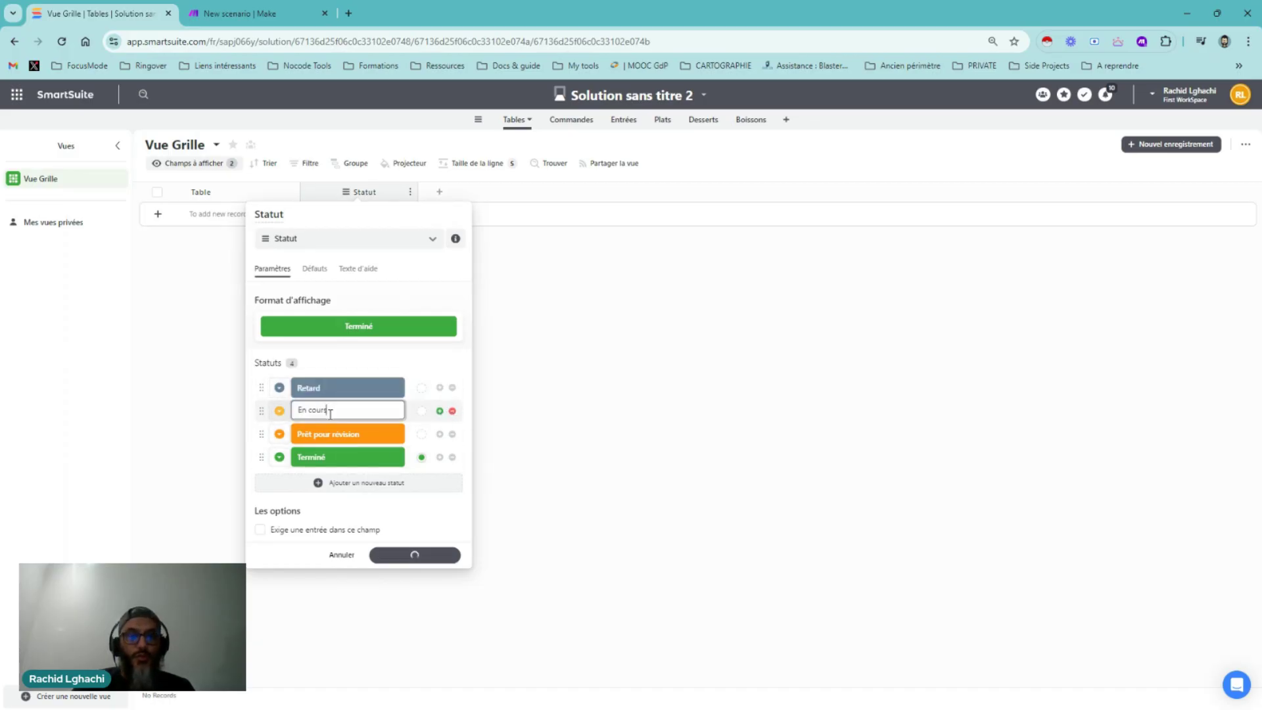
{"action": "left_click_drag", "start_coordinate": [329, 413], "coordinate": [295, 408]}
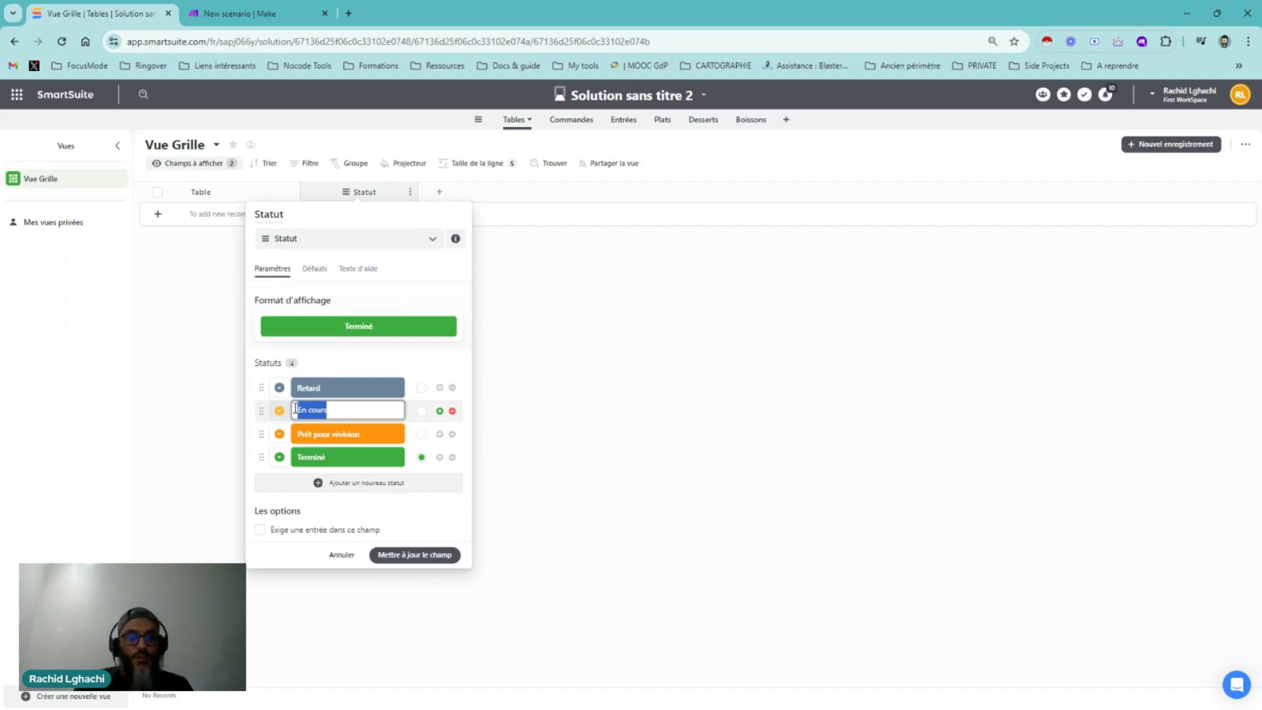
{"action": "type", "text": "Table en"}
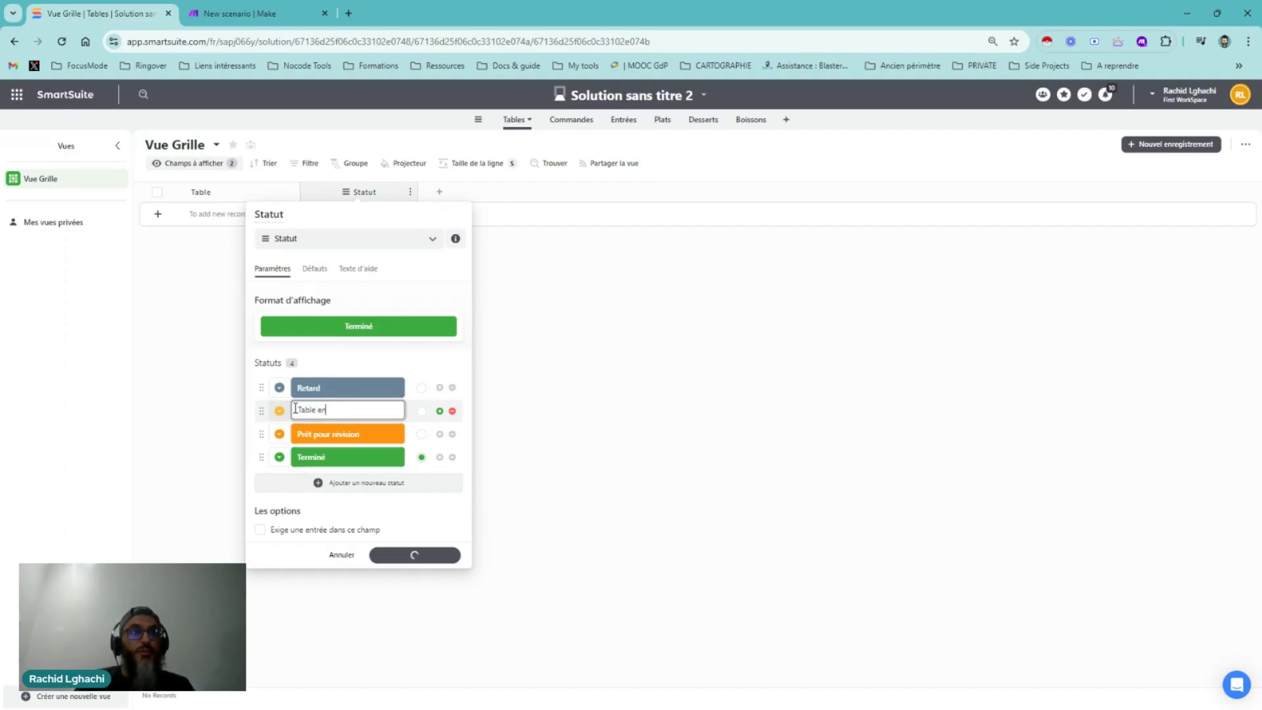
{"action": "type", "text": " attente"}
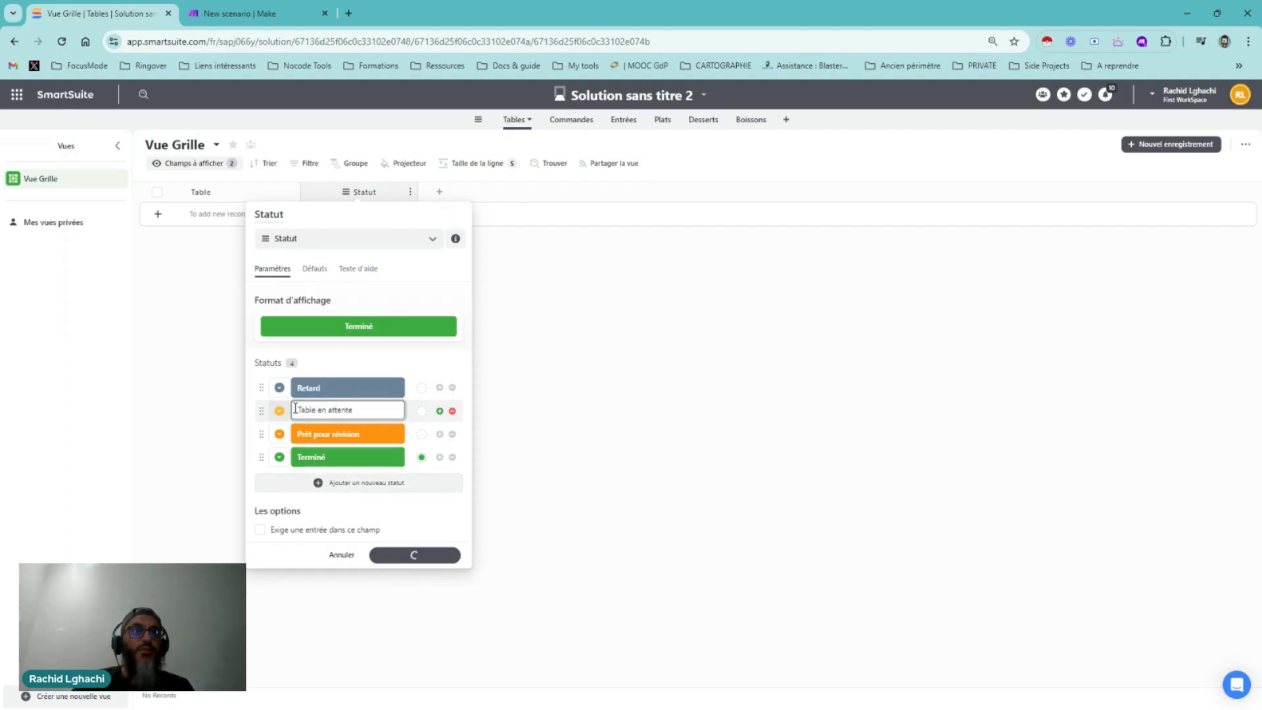
{"action": "left_click", "coordinate": [307, 433]}
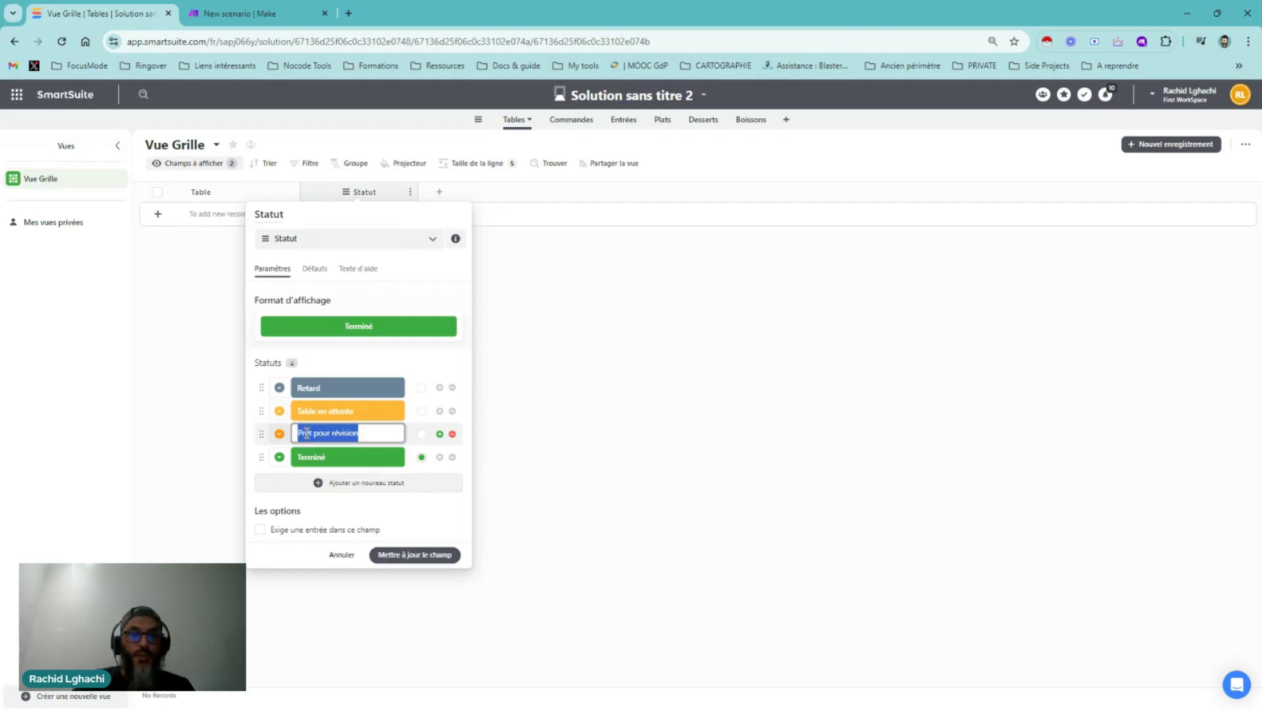
{"action": "type", "text": "Table s"}
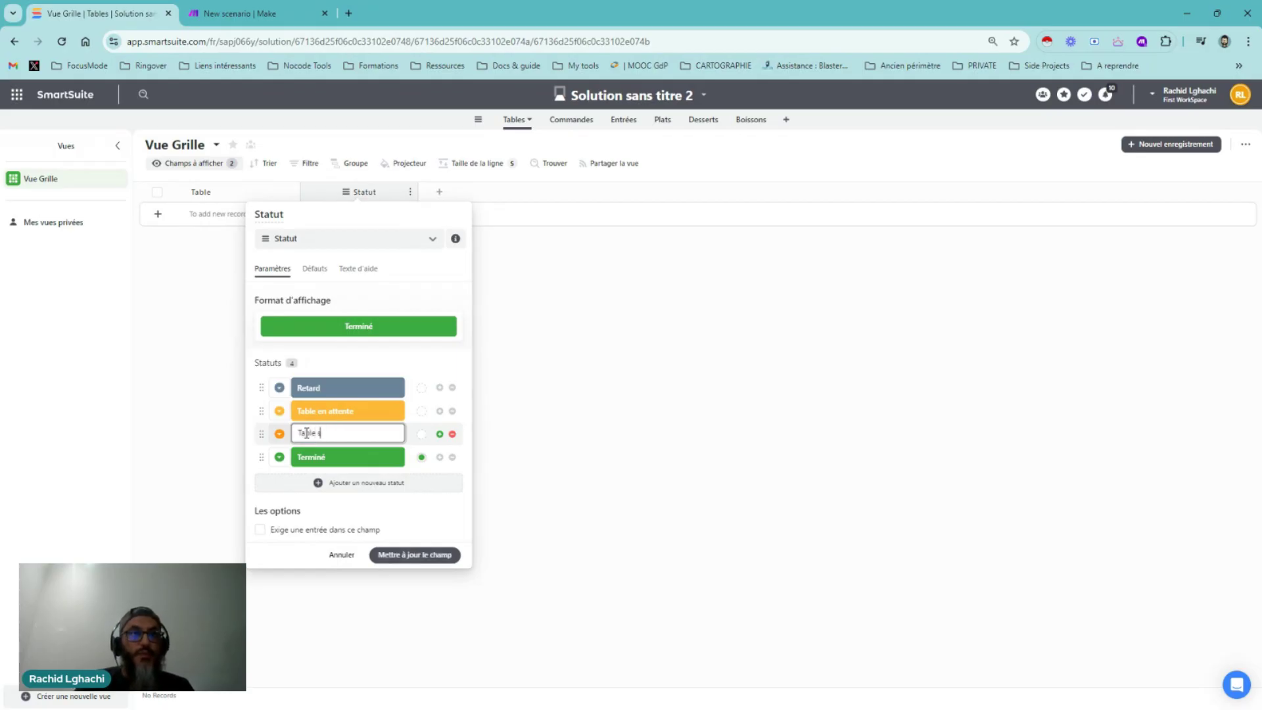
{"action": "type", "text": "er"}
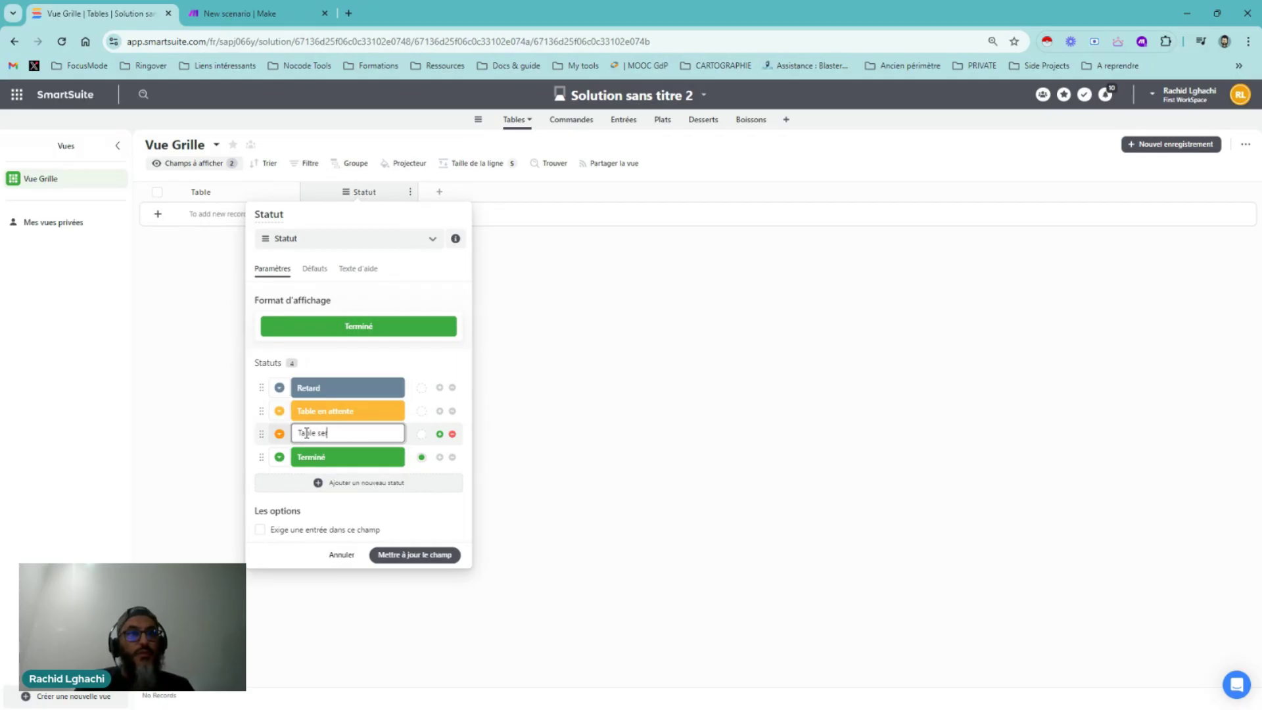
{"action": "type", "text": "vie"}
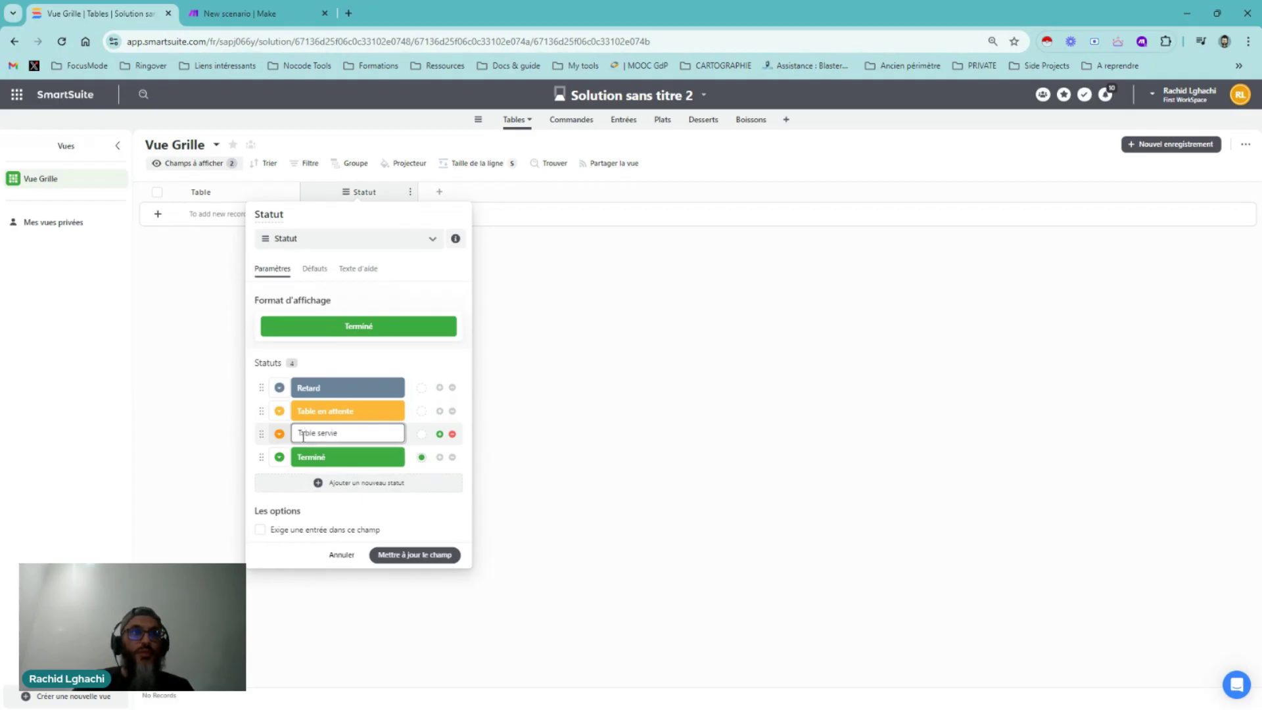
{"action": "left_click", "coordinate": [310, 456]}
{"action": "type", "text": "T"}
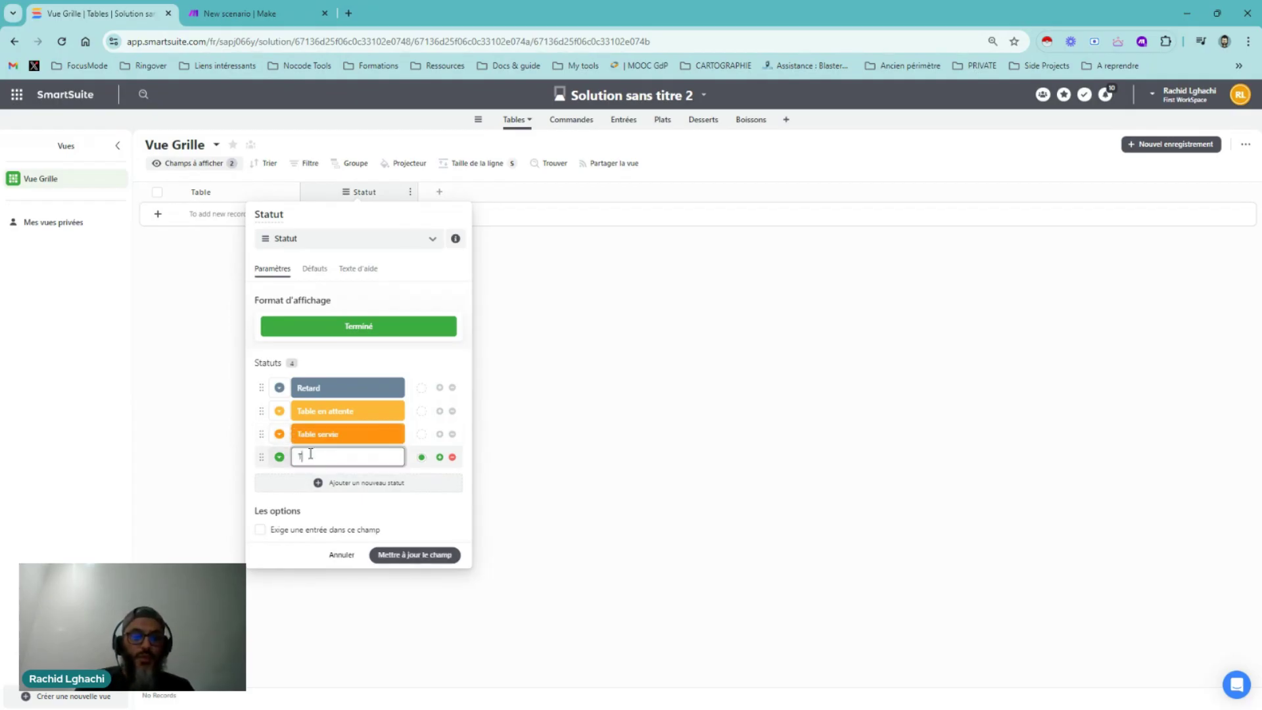
{"action": "type", "text": "able l"}
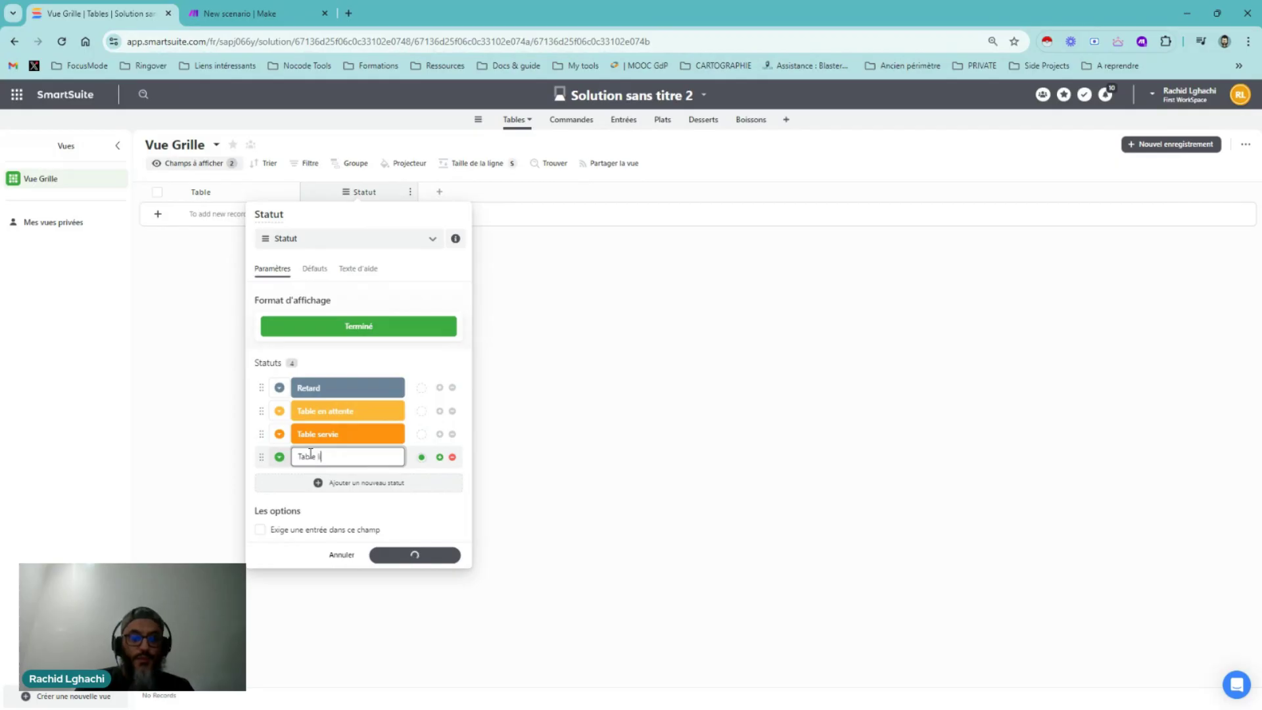
{"action": "type", "text": "ibre"}
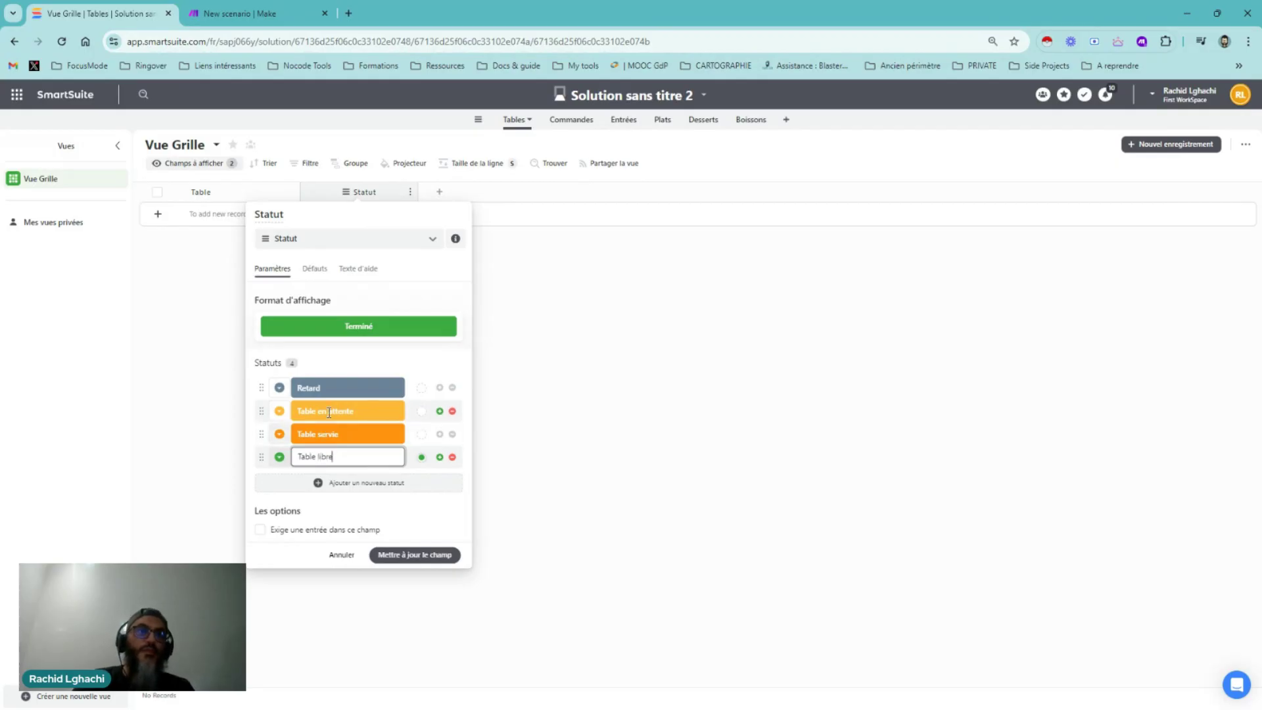
{"action": "key", "text": "Return"}
Rename the Retard status to 'Standby' and save the Statut field
{"action": "left_click", "coordinate": [334, 390]}
{"action": "left_click_drag", "start_coordinate": [332, 388], "coordinate": [289, 393]}
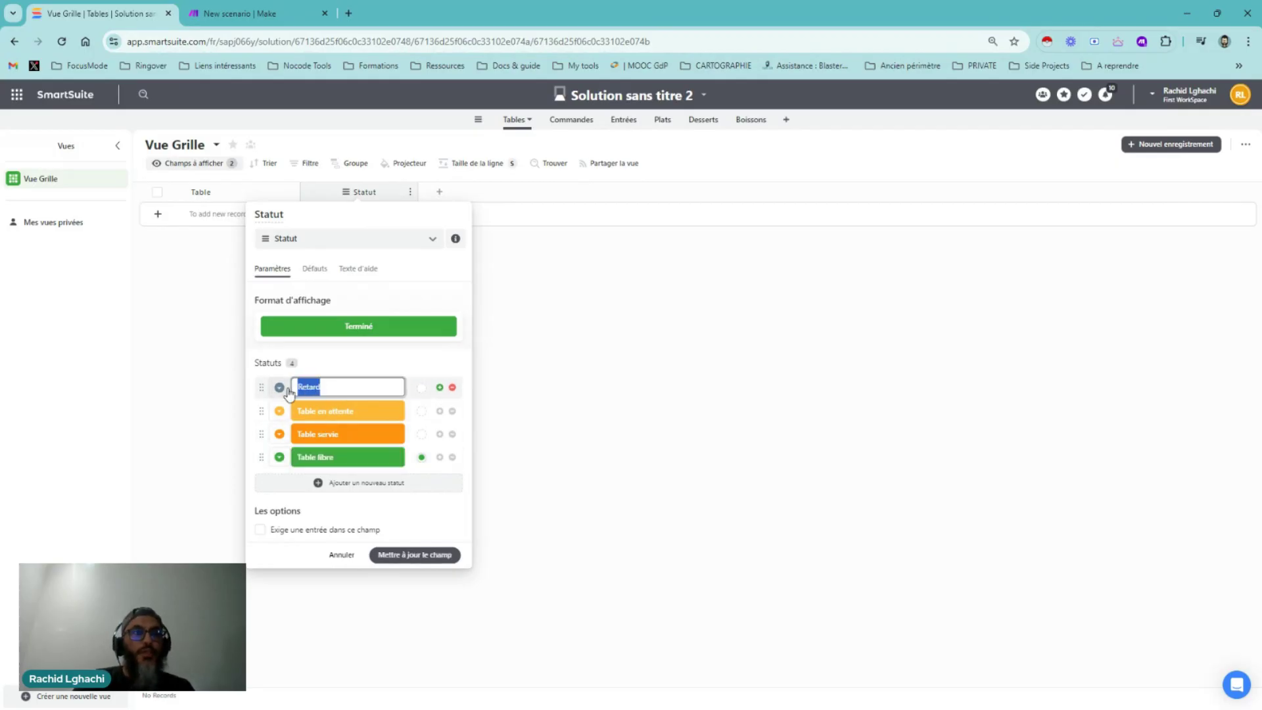
{"action": "type", "text": "Standy"}
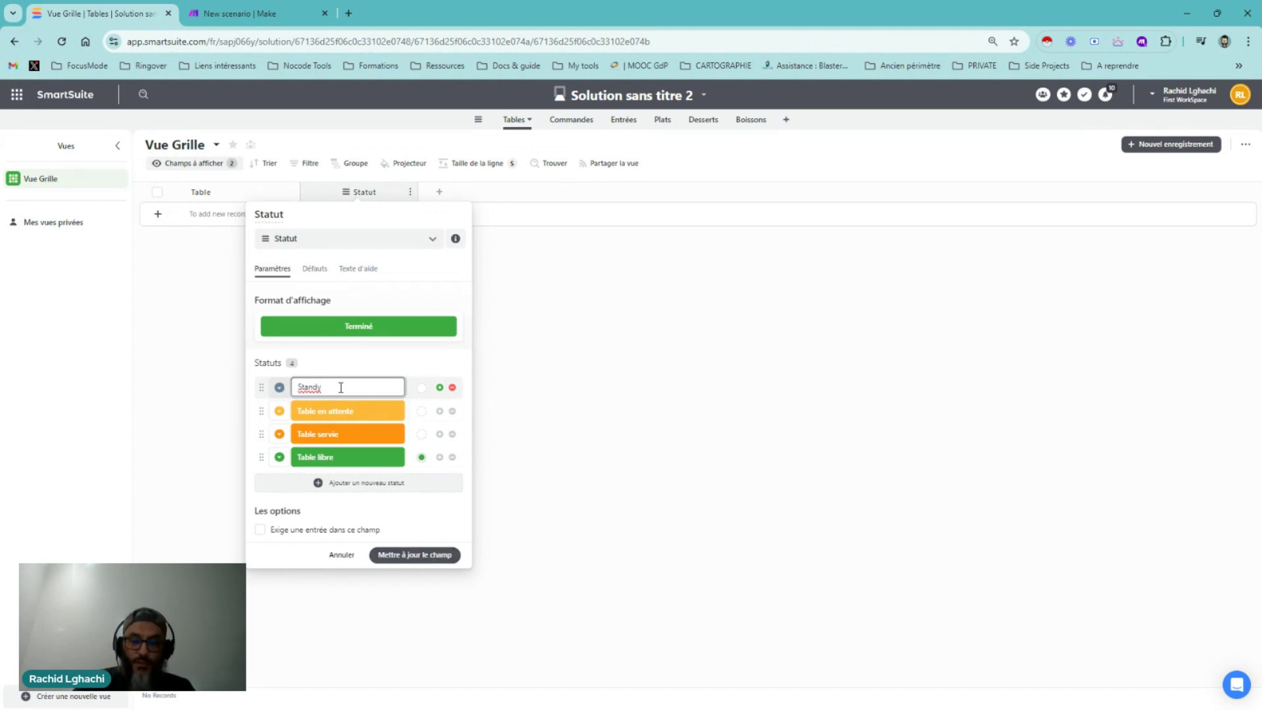
{"action": "key", "text": "BackSpace"}
{"action": "type", "text": "by"}
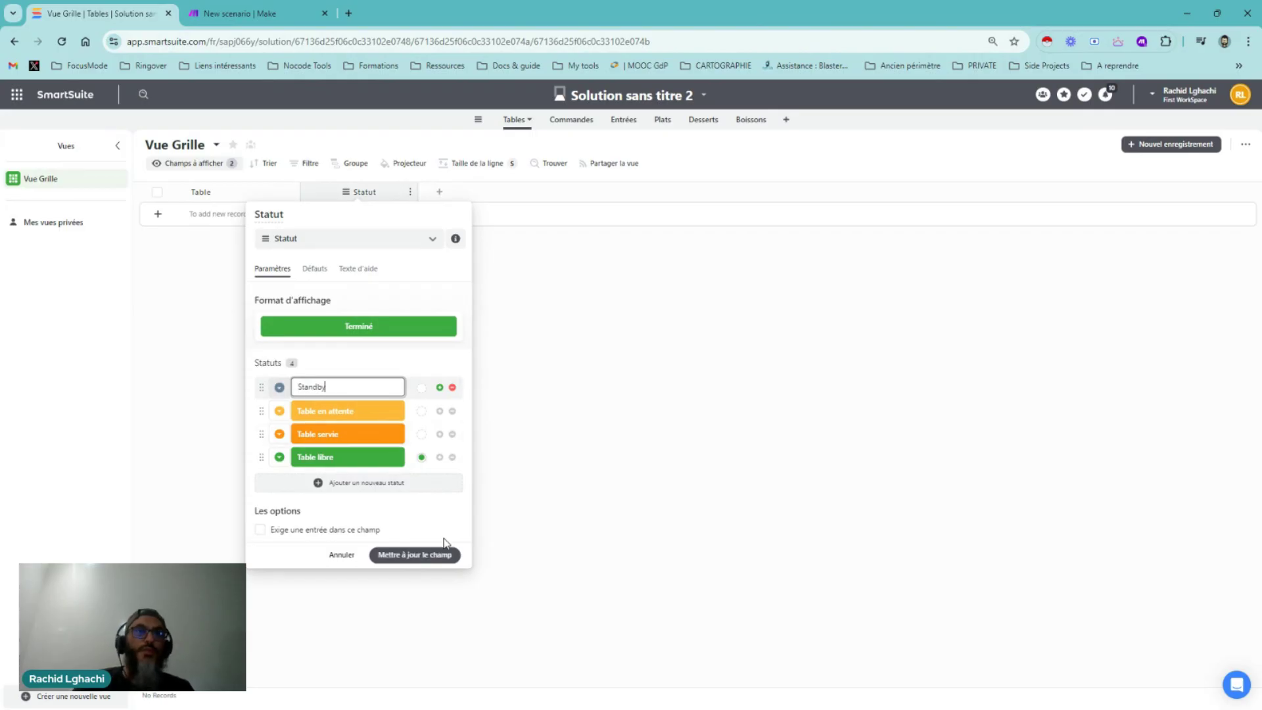
{"action": "left_click", "coordinate": [435, 556]}
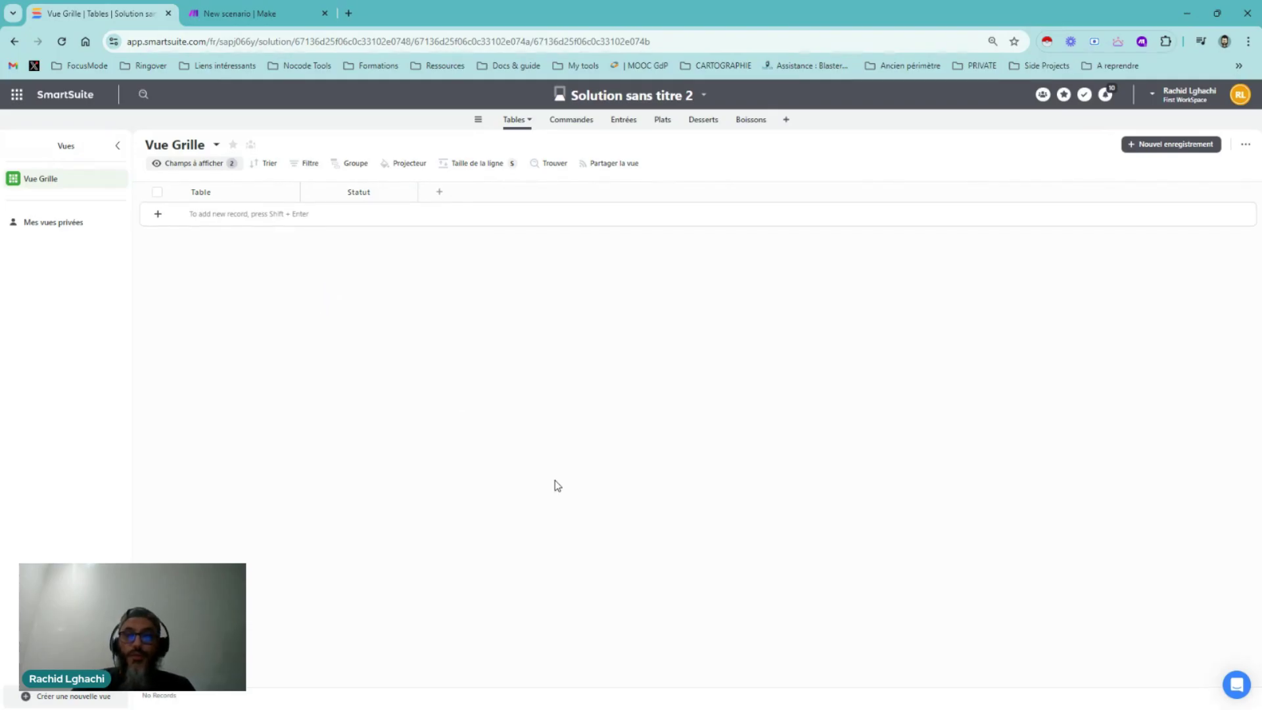
In the Entrées table, hide the icon column and delete the Assigné à field
{"action": "left_click", "coordinate": [625, 123]}
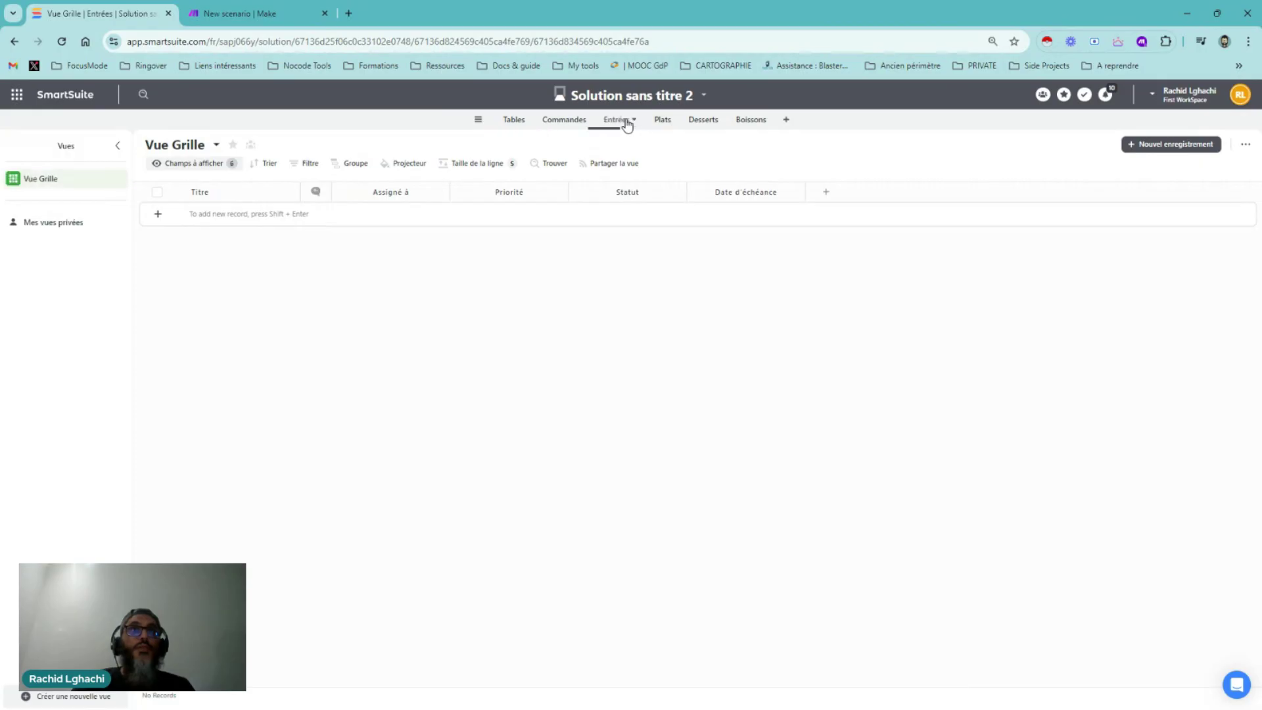
{"action": "left_click", "coordinate": [324, 192]}
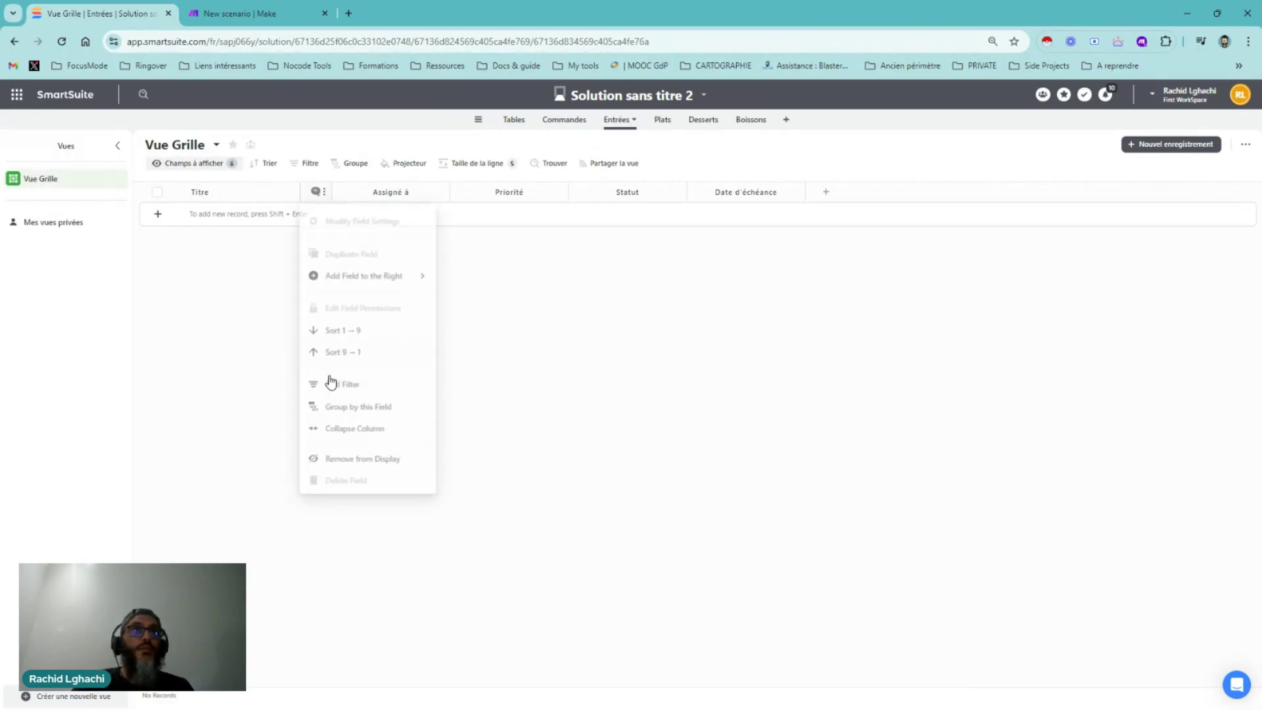
{"action": "left_click", "coordinate": [347, 456]}
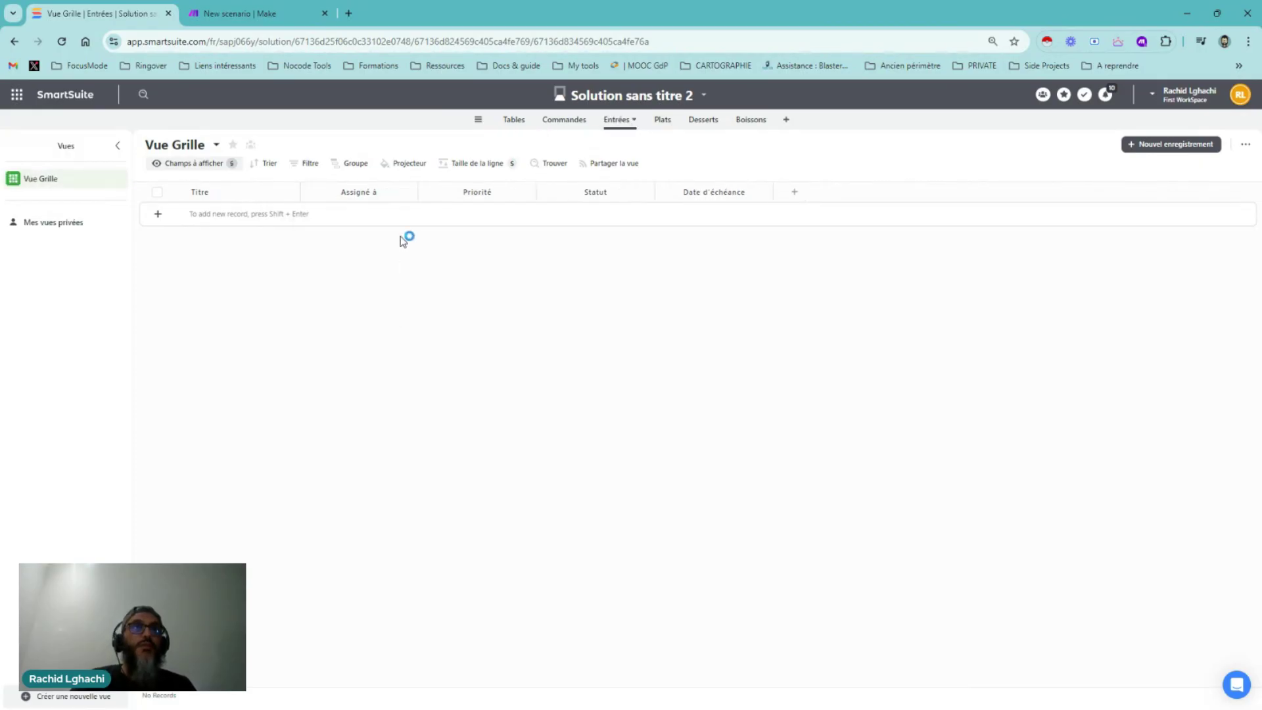
{"action": "left_click", "coordinate": [410, 192]}
{"action": "left_click", "coordinate": [344, 478]}
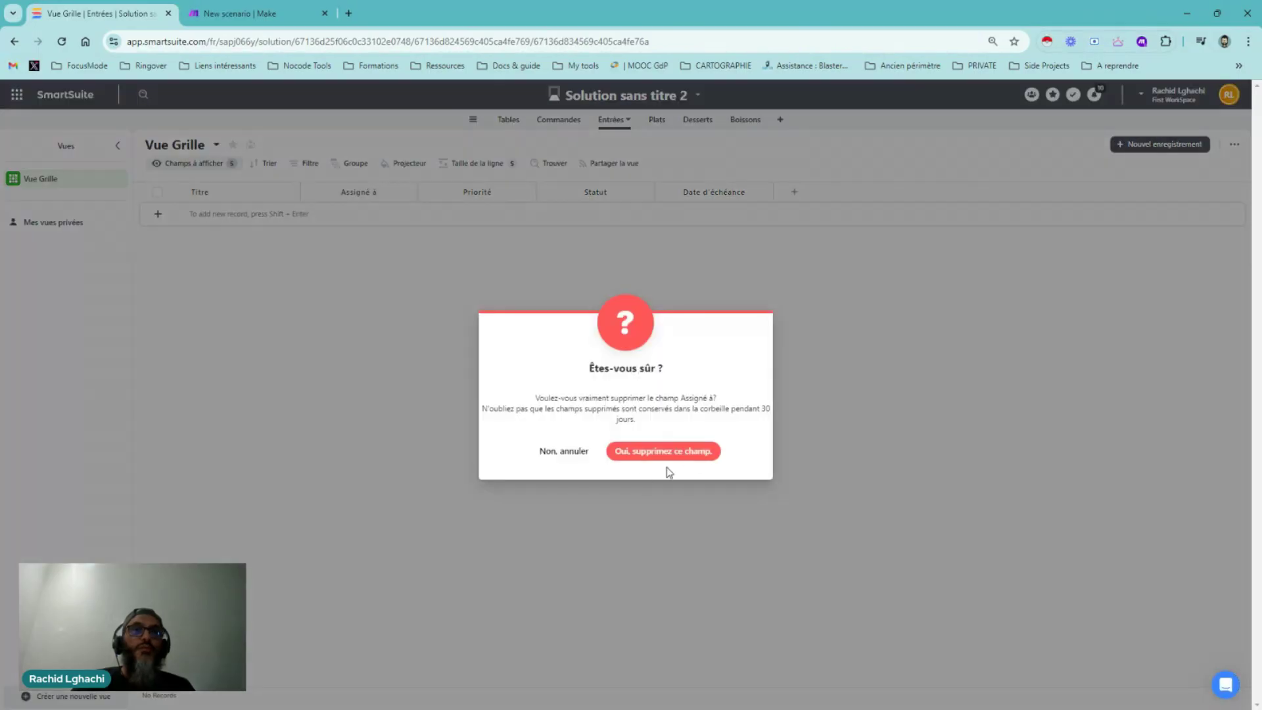
{"action": "left_click", "coordinate": [690, 459]}
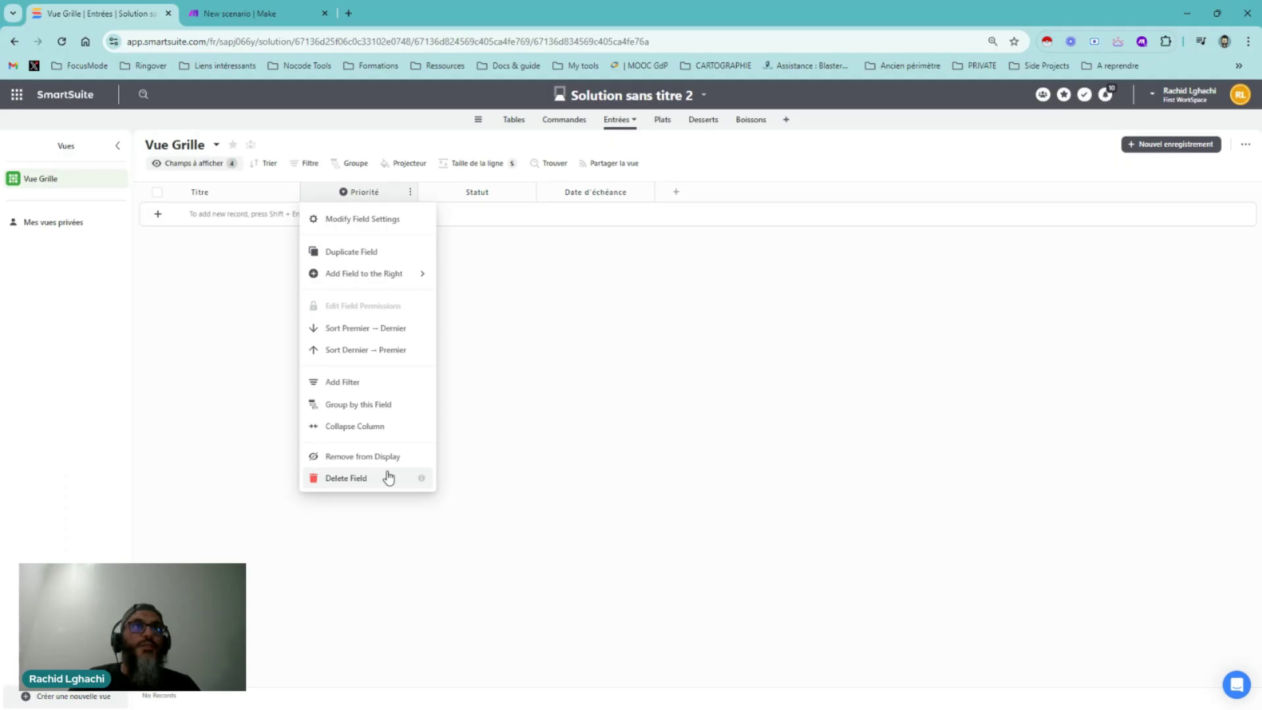
Delete the Priorité and Date d'échéance fields from the Entrées table
{"action": "left_click", "coordinate": [388, 477]}
{"action": "left_click", "coordinate": [628, 455]}
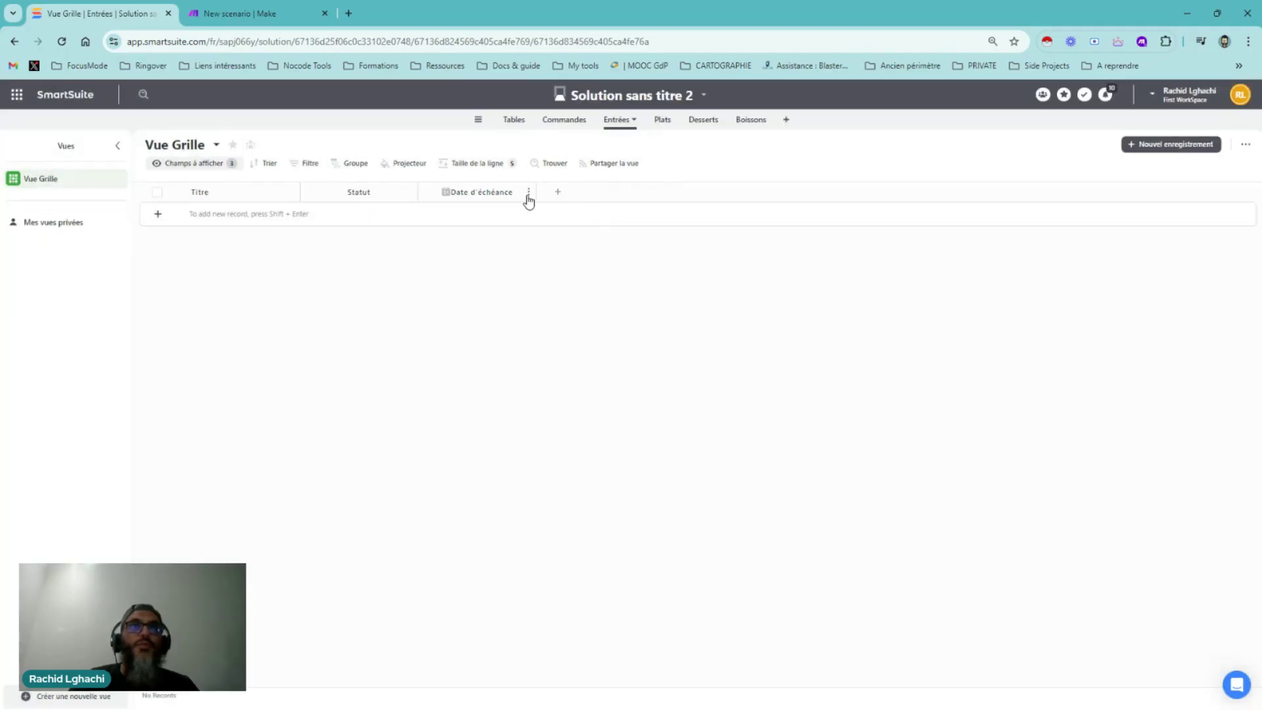
{"action": "left_click", "coordinate": [528, 193]}
{"action": "left_click", "coordinate": [471, 478]}
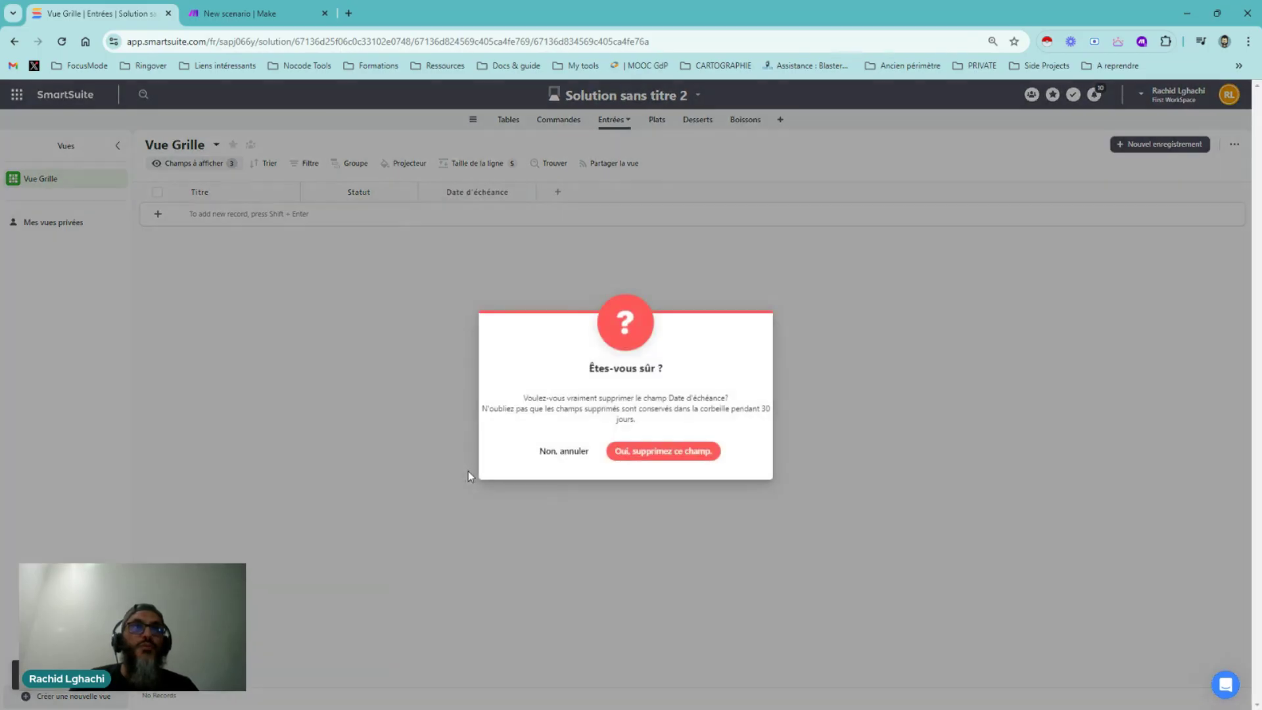
{"action": "left_click", "coordinate": [659, 452]}
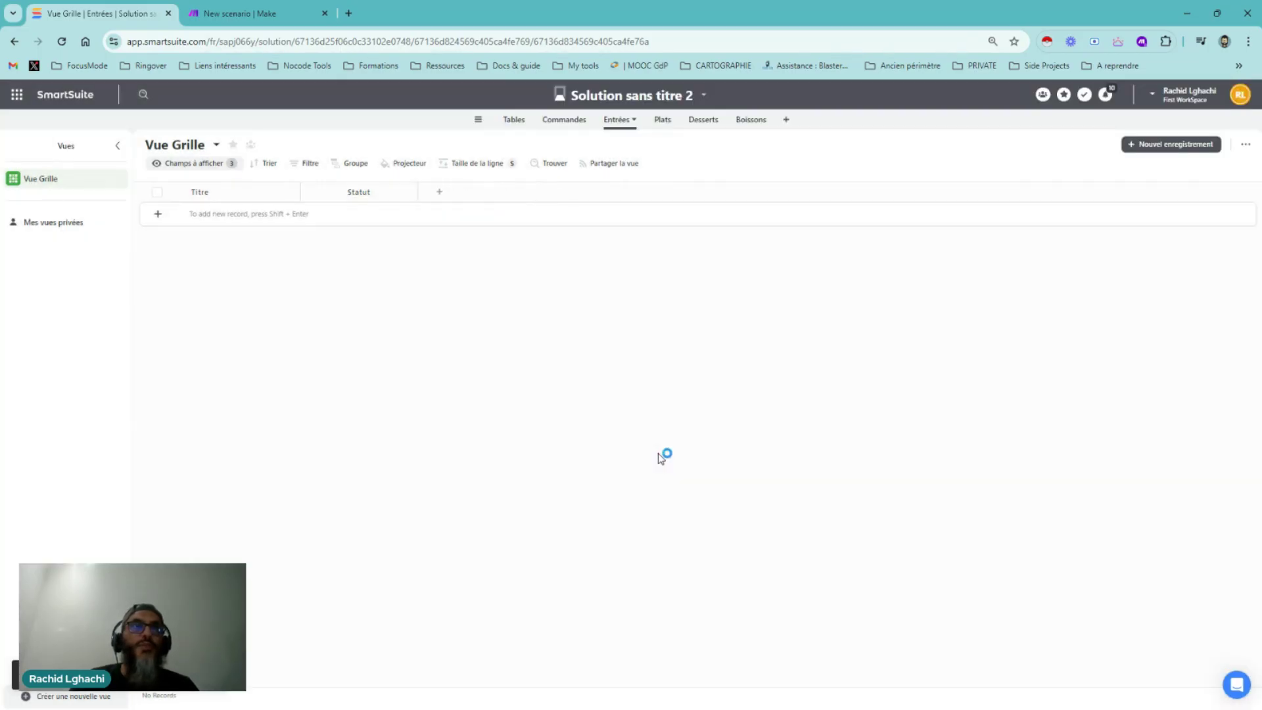
Rename the Entrées table's Titre field to 'Entrée'
{"action": "left_click", "coordinate": [292, 192]}
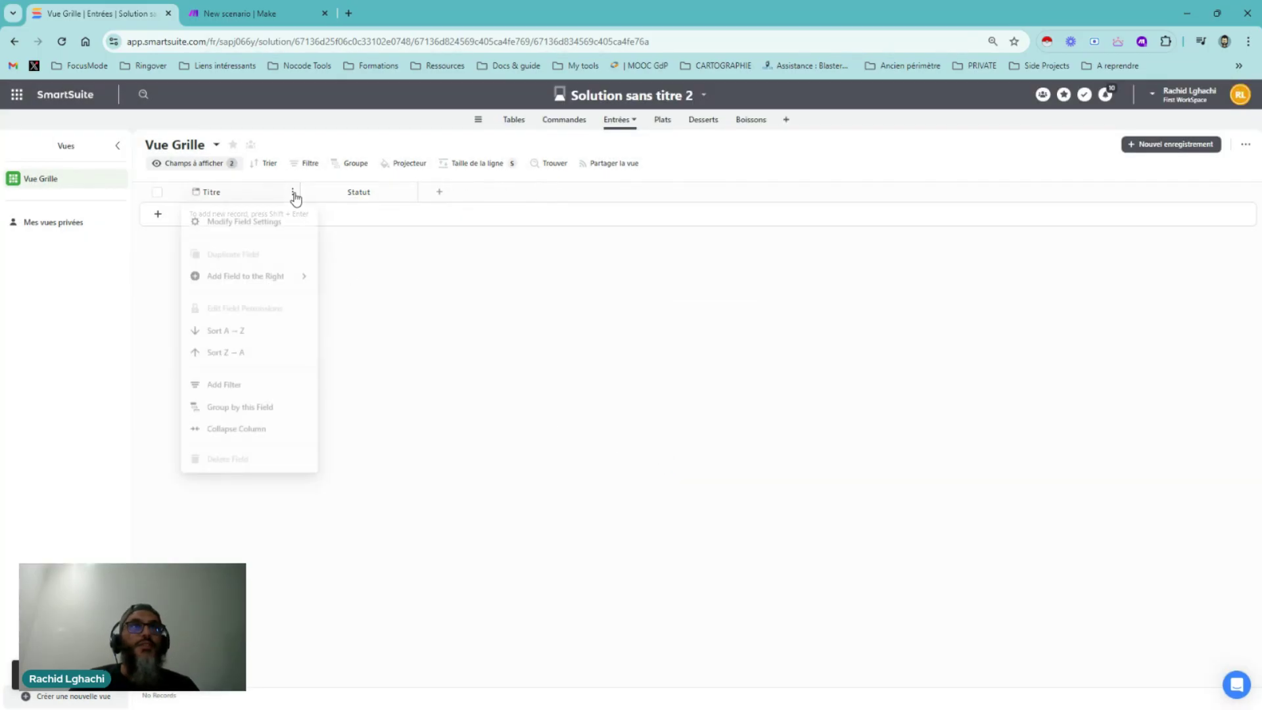
{"action": "left_click", "coordinate": [263, 218]}
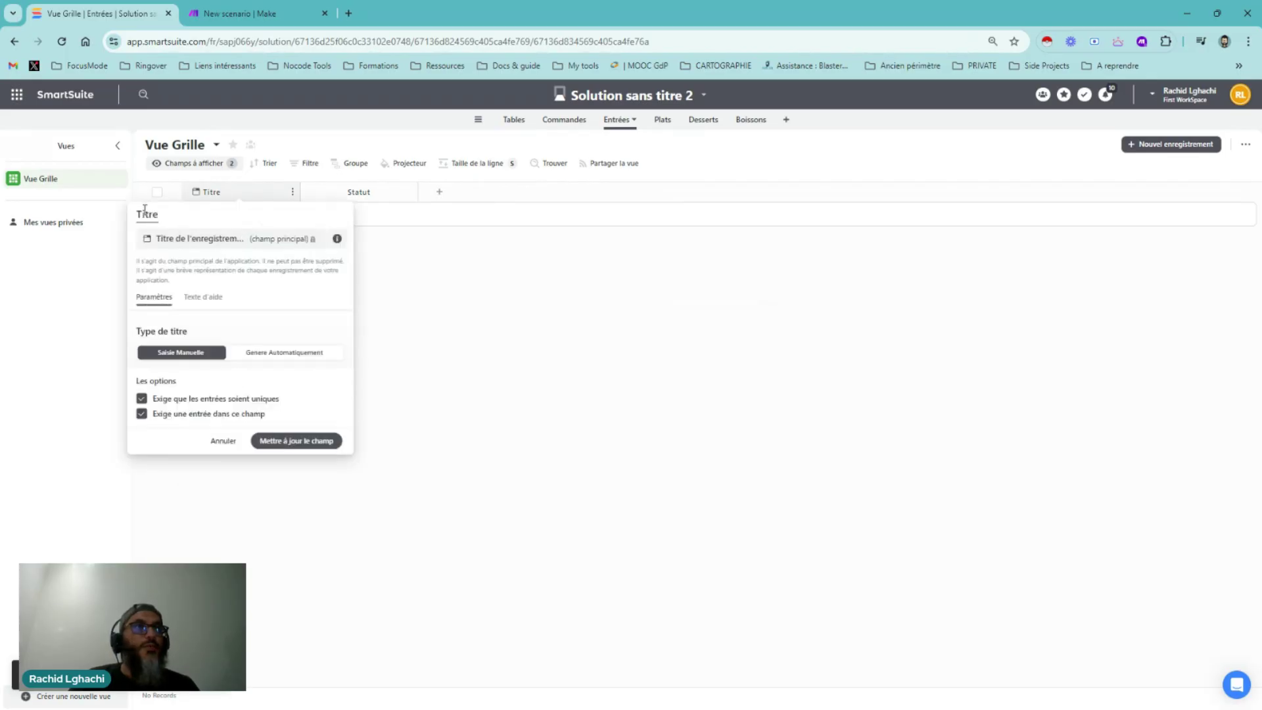
{"action": "double_click", "coordinate": [145, 211]}
{"action": "type", "text": "Entrze"}
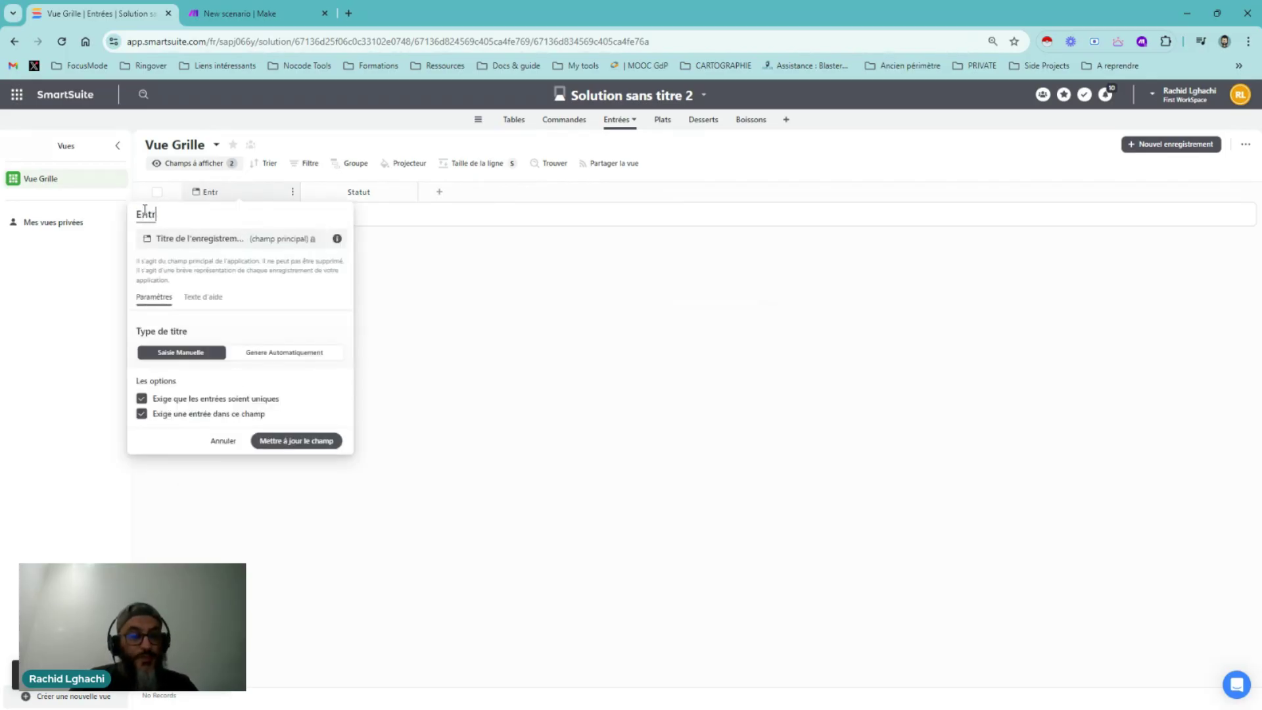
{"action": "key", "text": "BackSpace"}
{"action": "type", "text": "ée"}
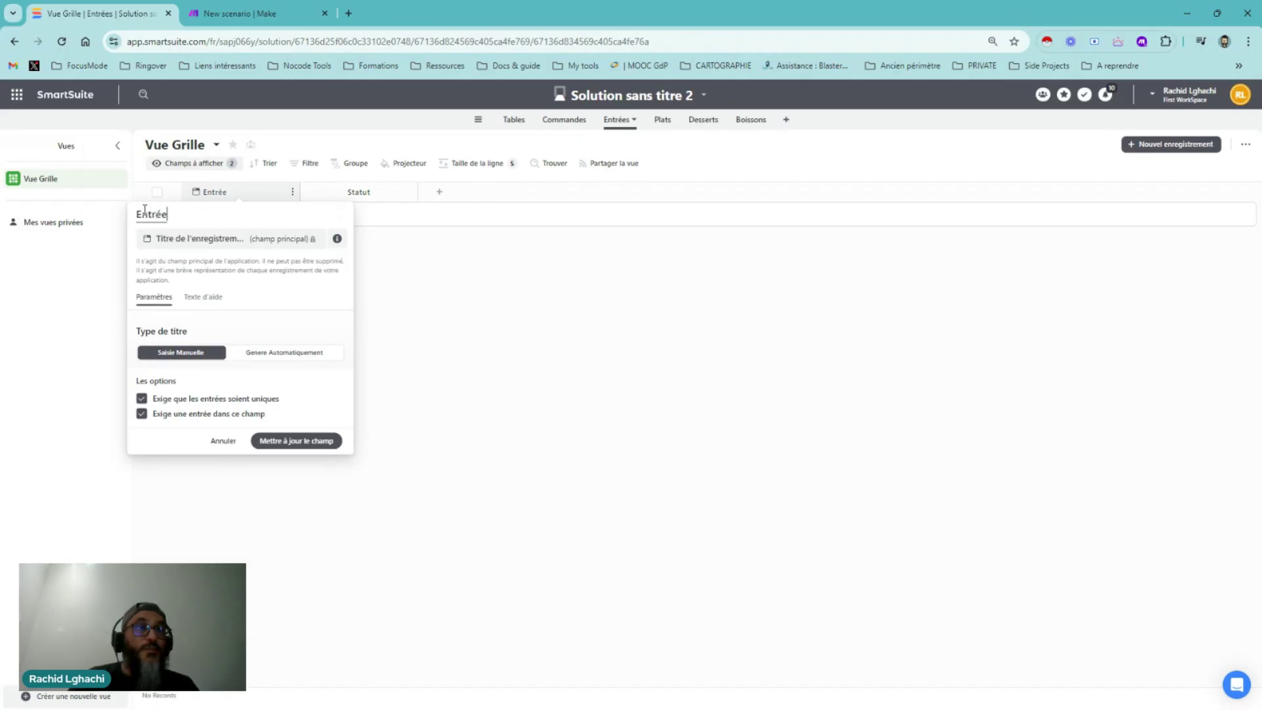
{"action": "left_click", "coordinate": [298, 444]}
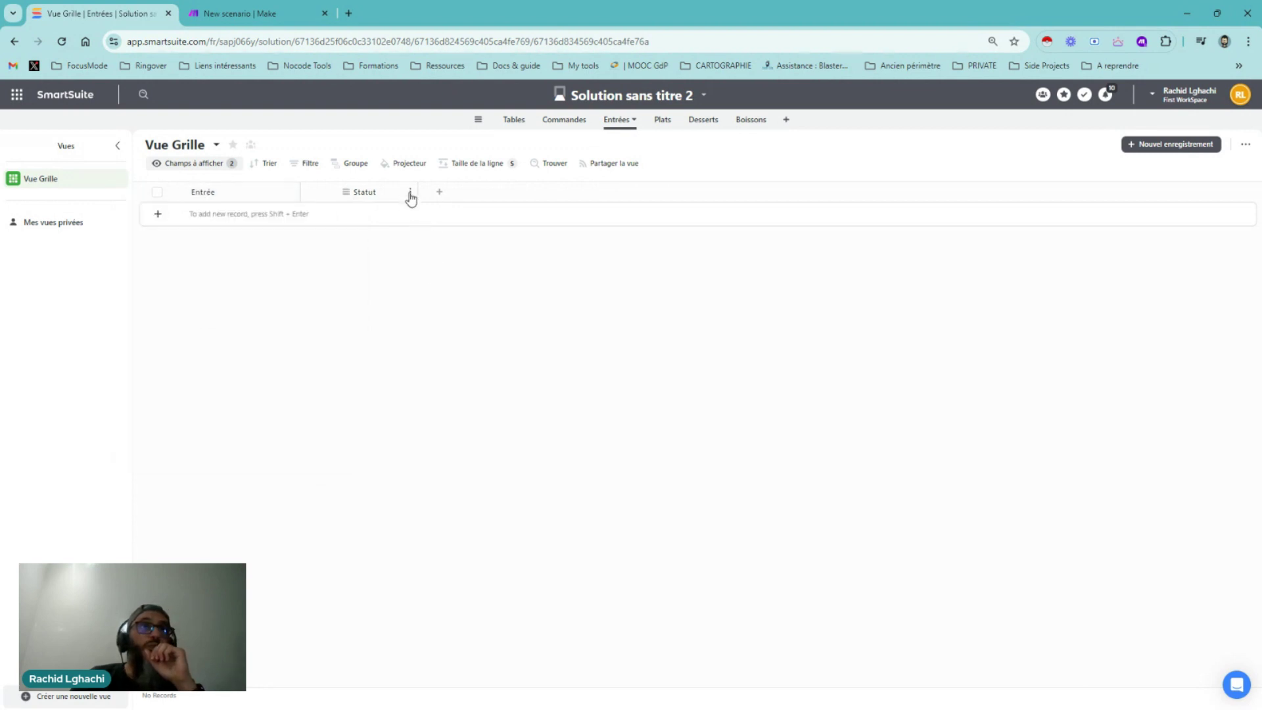
Delete the Statut field from the Entrées table
{"action": "left_click", "coordinate": [412, 192]}
{"action": "left_click", "coordinate": [359, 478]}
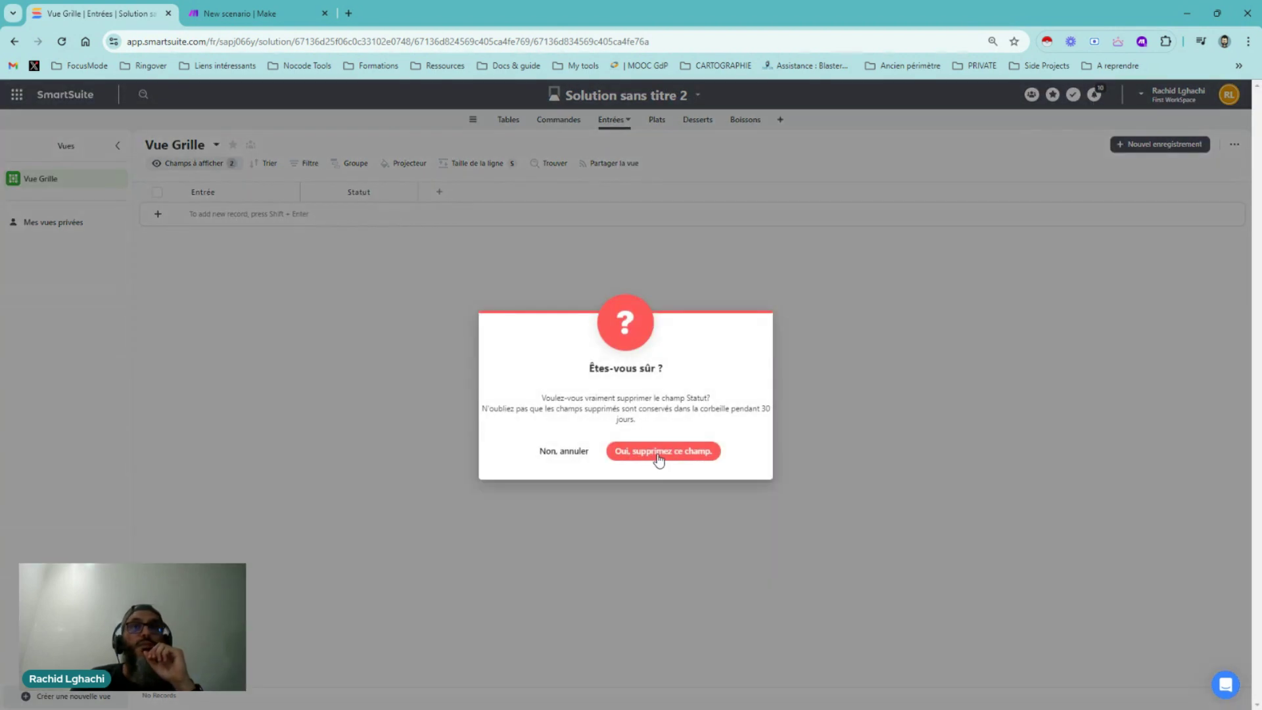
{"action": "left_click", "coordinate": [657, 458]}
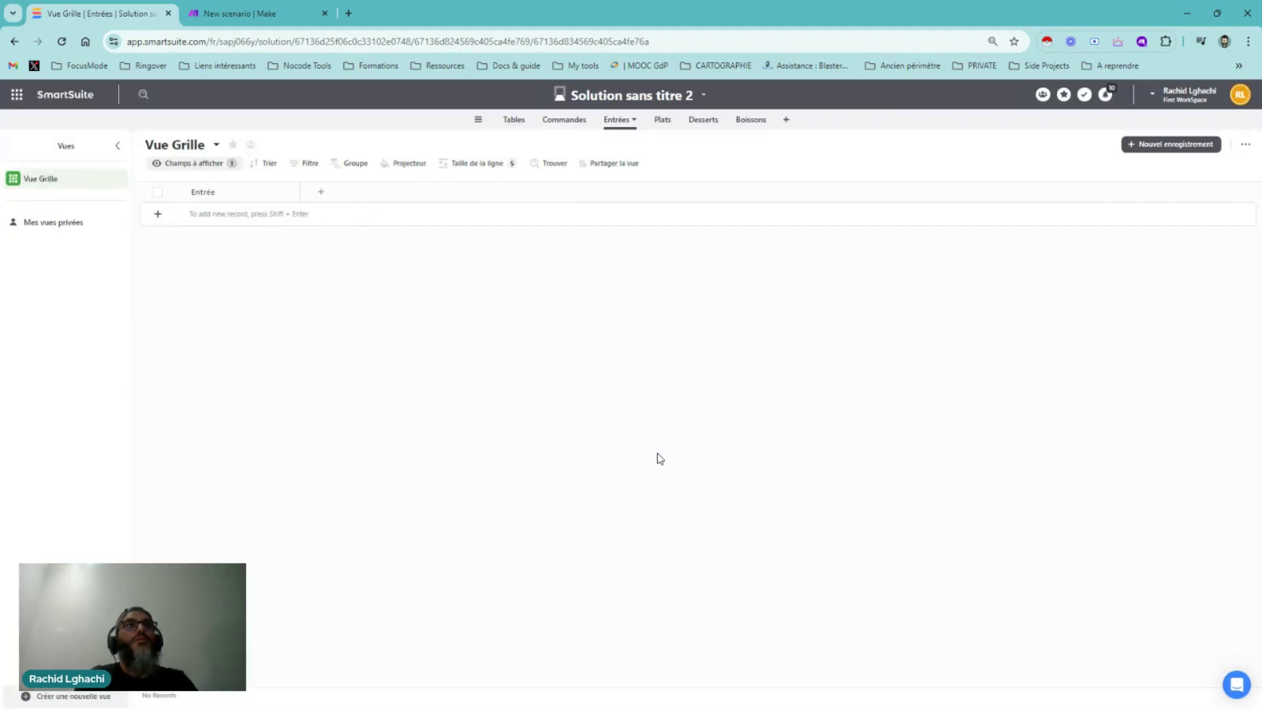
{"action": "left_click", "coordinate": [672, 125]}
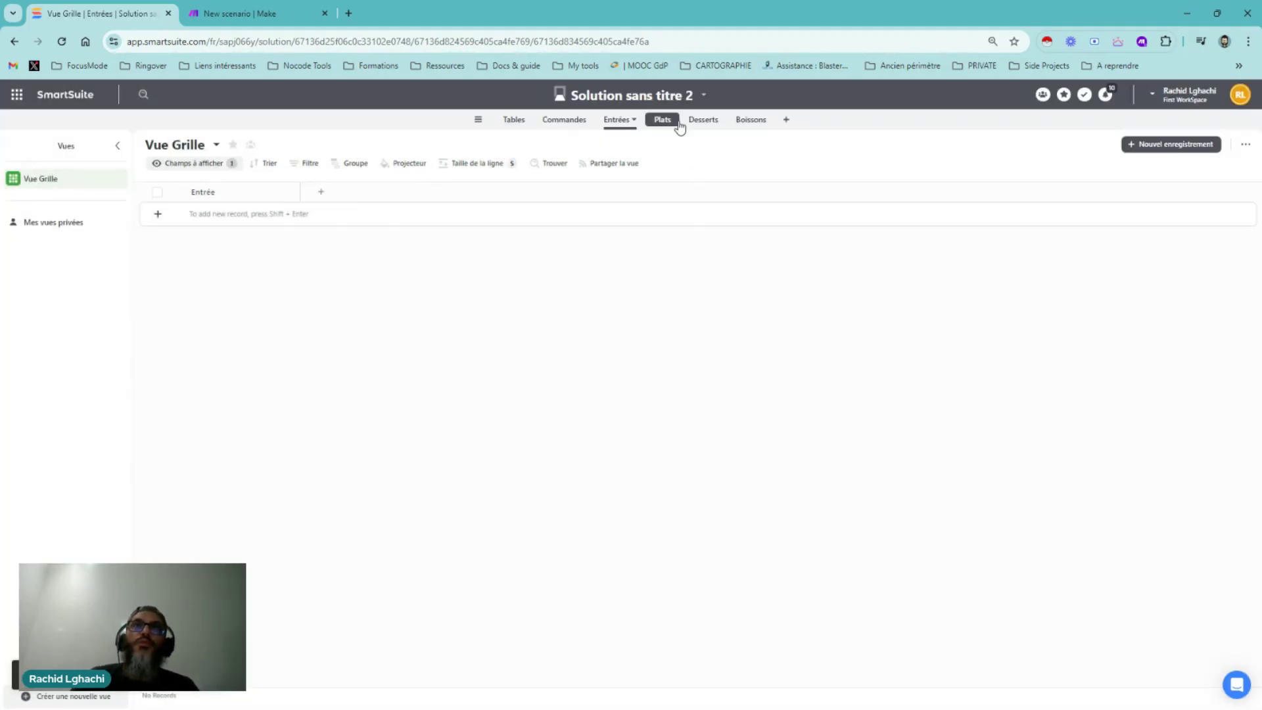
Delete the Plats and Desserts tables
{"action": "left_click", "coordinate": [672, 125]}
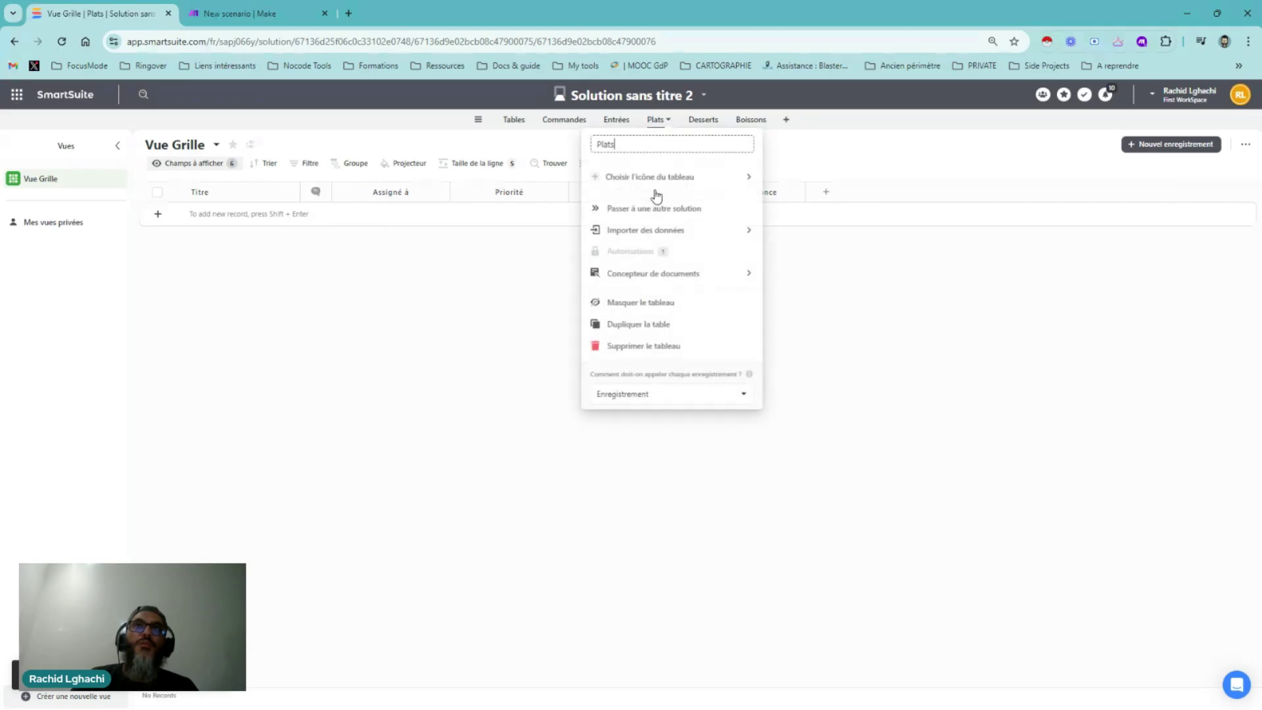
{"action": "left_click", "coordinate": [634, 349]}
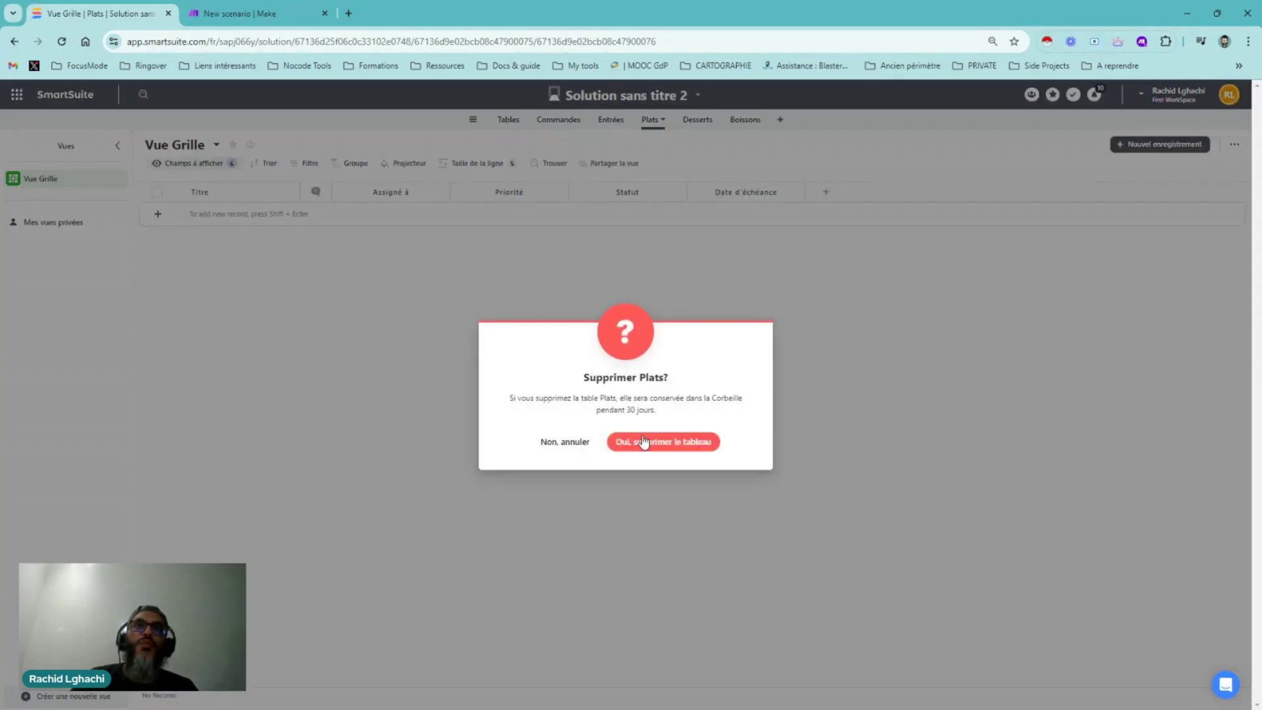
{"action": "left_click", "coordinate": [644, 441]}
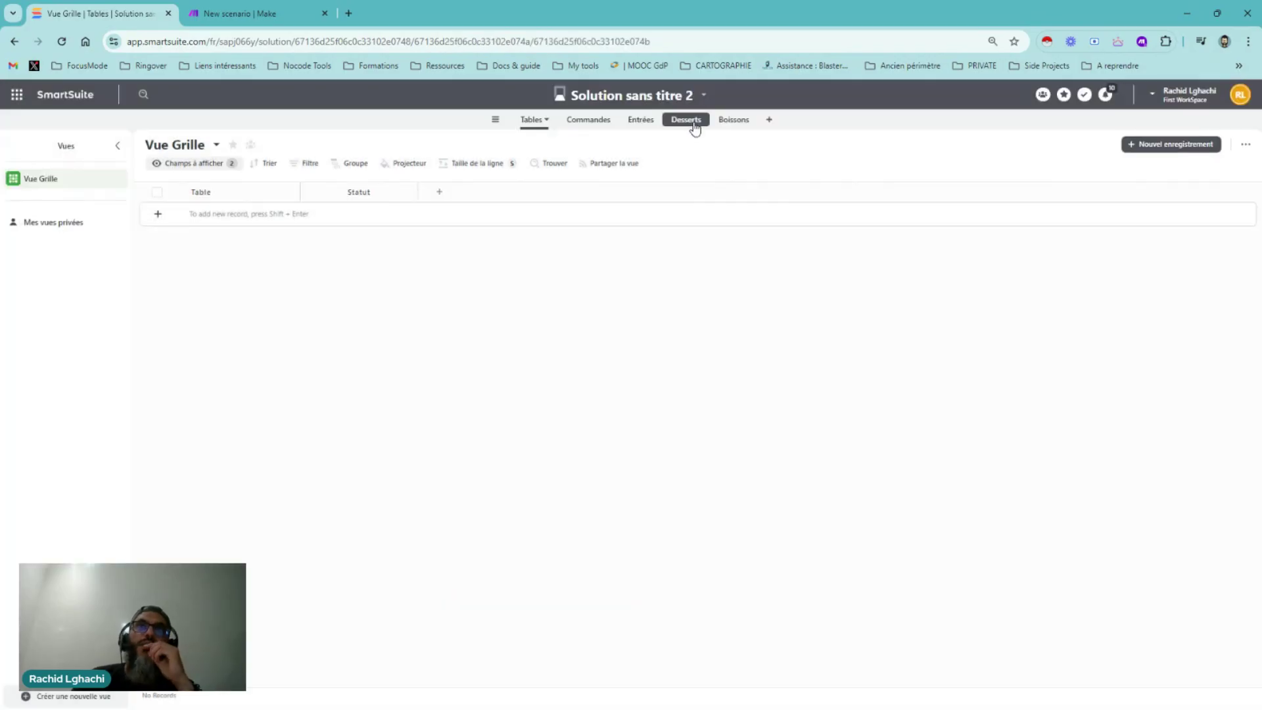
{"action": "left_click", "coordinate": [689, 125]}
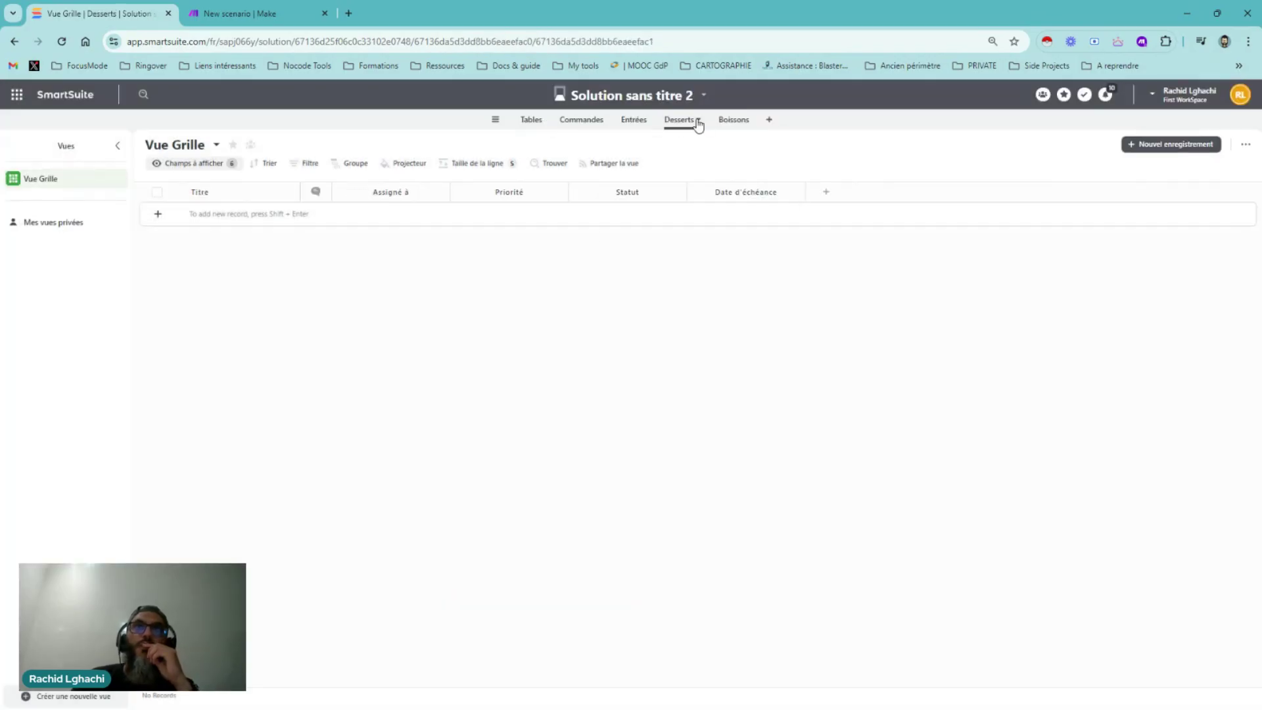
{"action": "left_click", "coordinate": [698, 124]}
{"action": "left_click", "coordinate": [665, 346]}
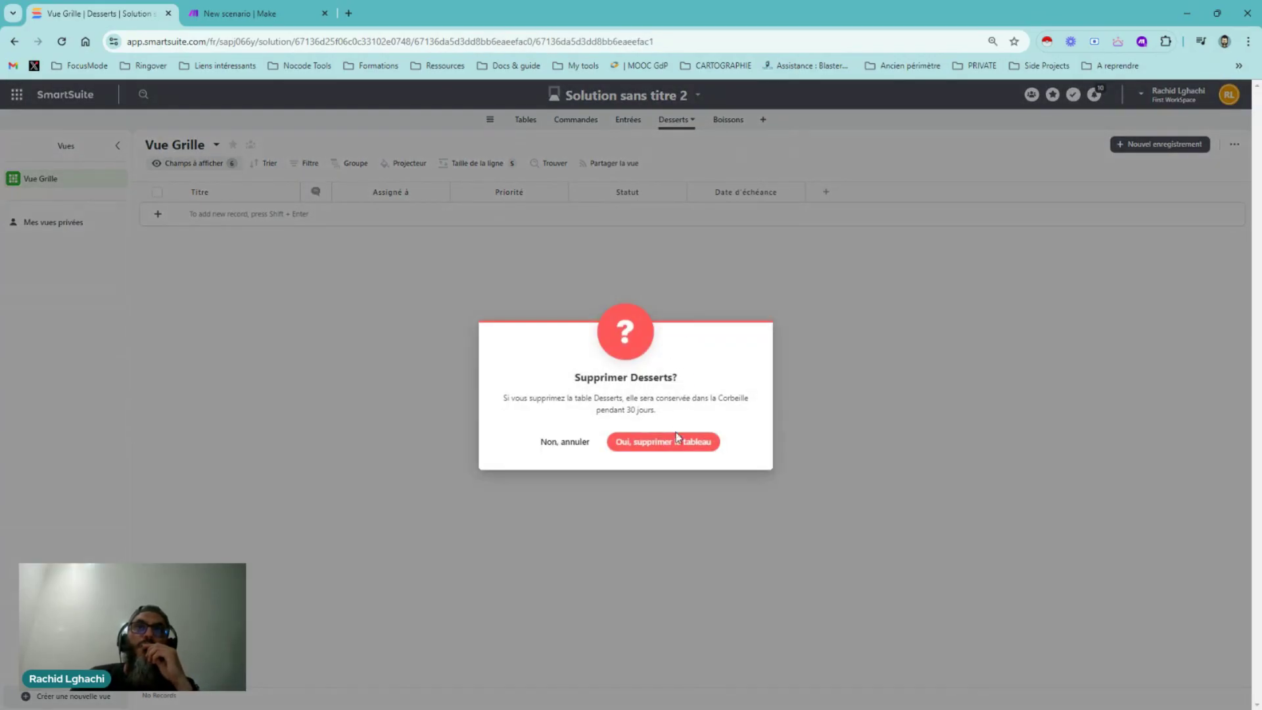
{"action": "left_click", "coordinate": [677, 437]}
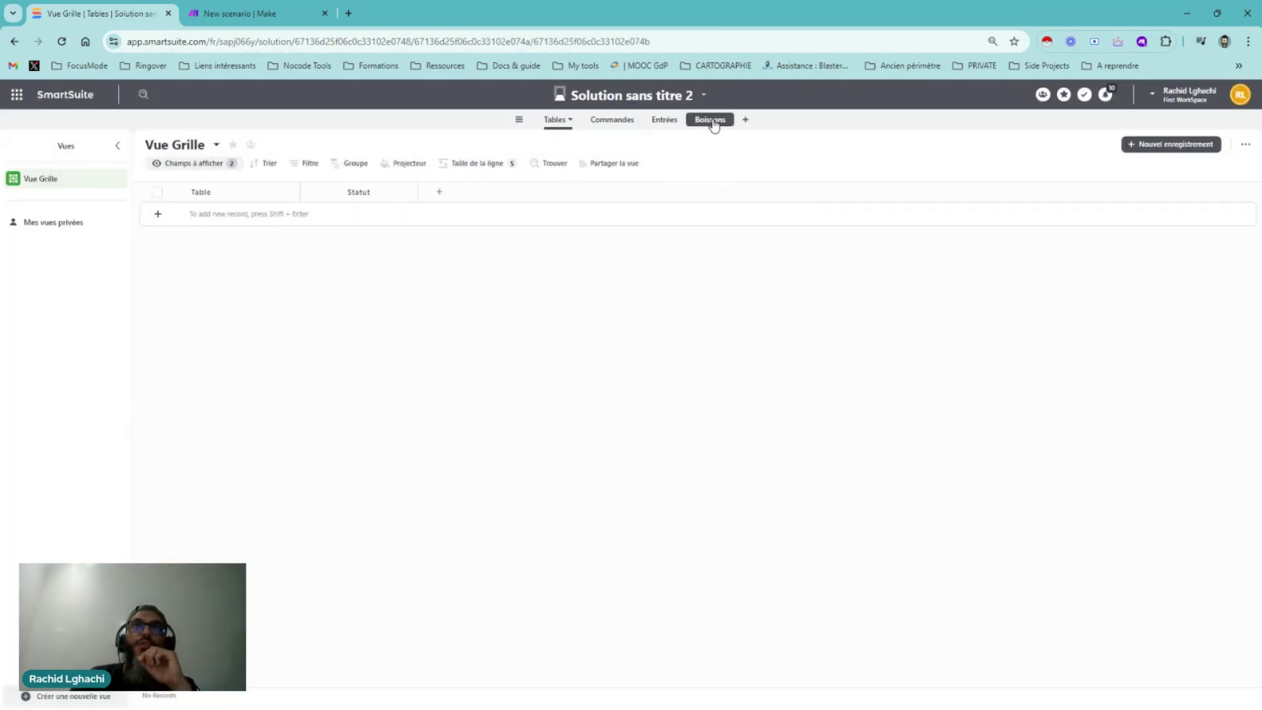
Delete the Boissons table
{"action": "left_click", "coordinate": [711, 120]}
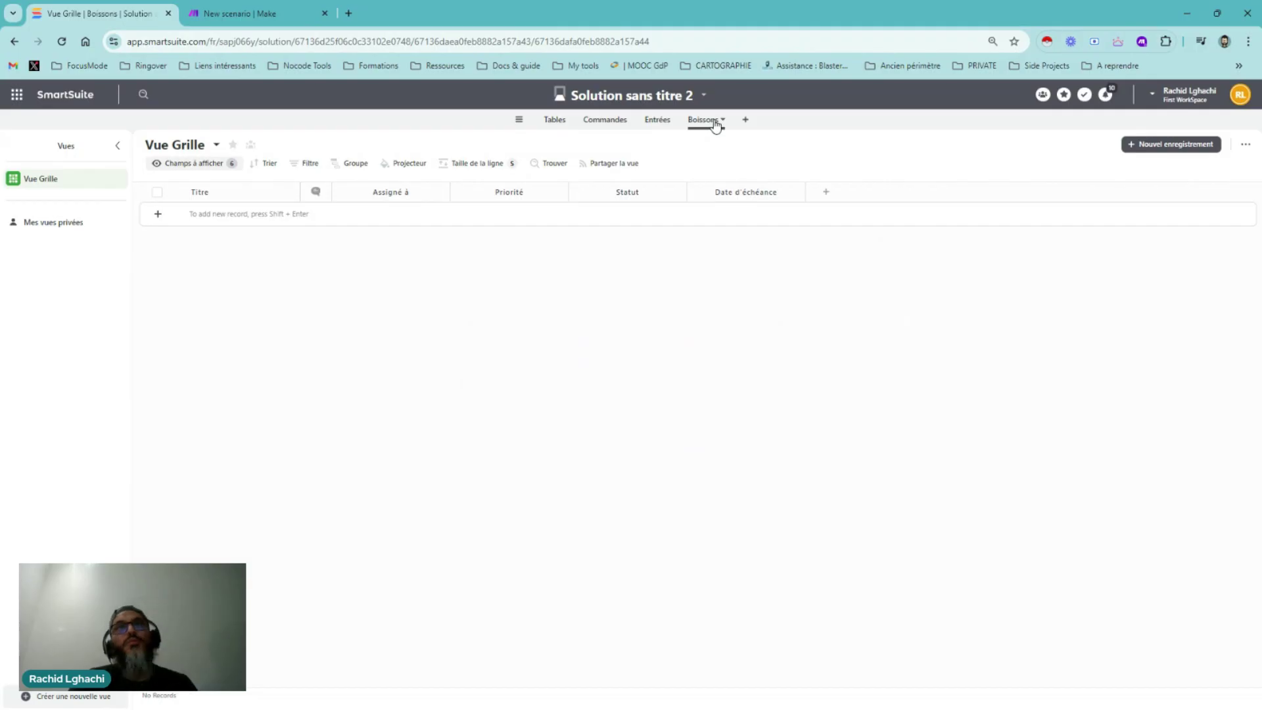
{"action": "left_click", "coordinate": [720, 120]}
{"action": "left_click", "coordinate": [702, 347]}
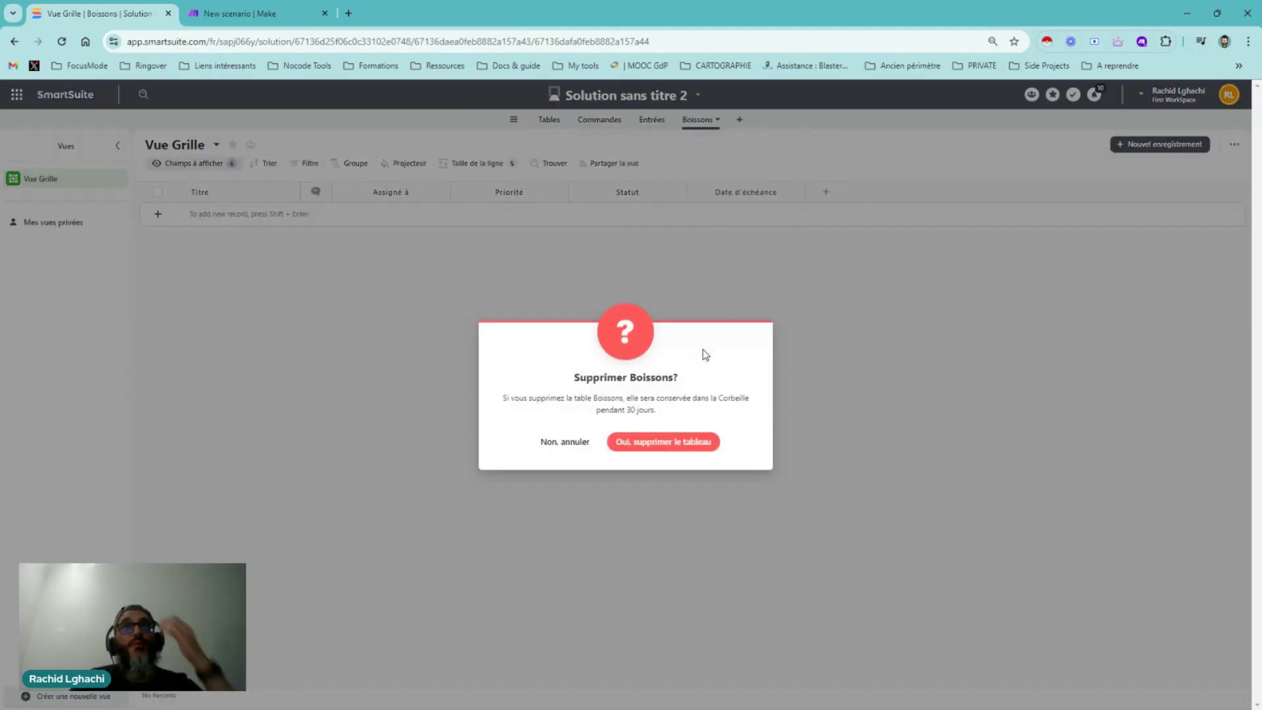
{"action": "left_click", "coordinate": [689, 442]}
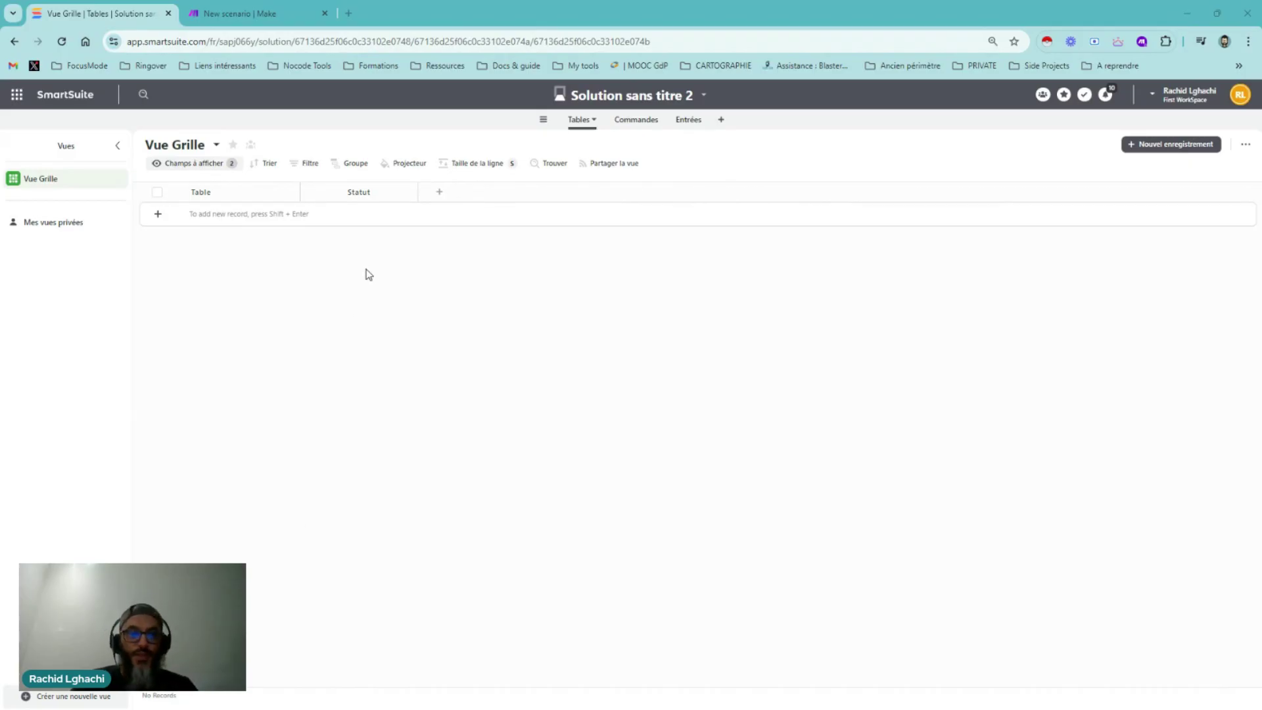
Delete the Statut field from the Tables table, leaving only the Table column
{"action": "left_click", "coordinate": [410, 192]}
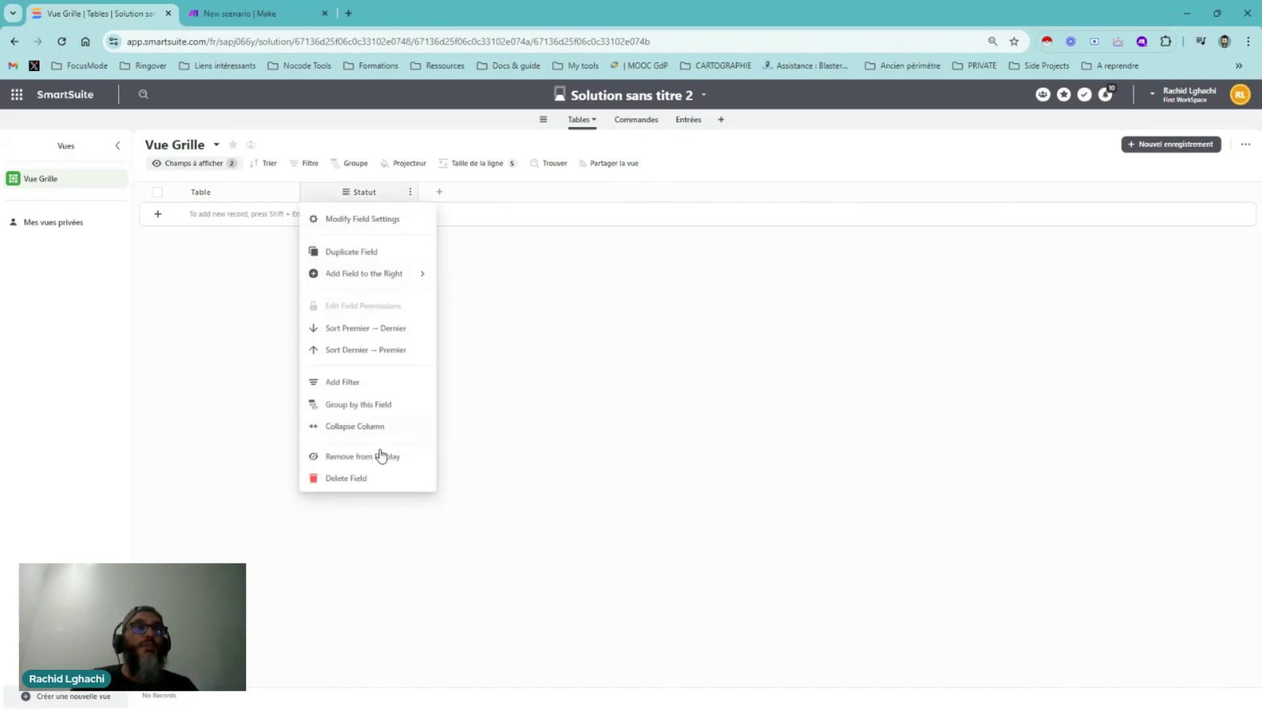
{"action": "left_click", "coordinate": [380, 477]}
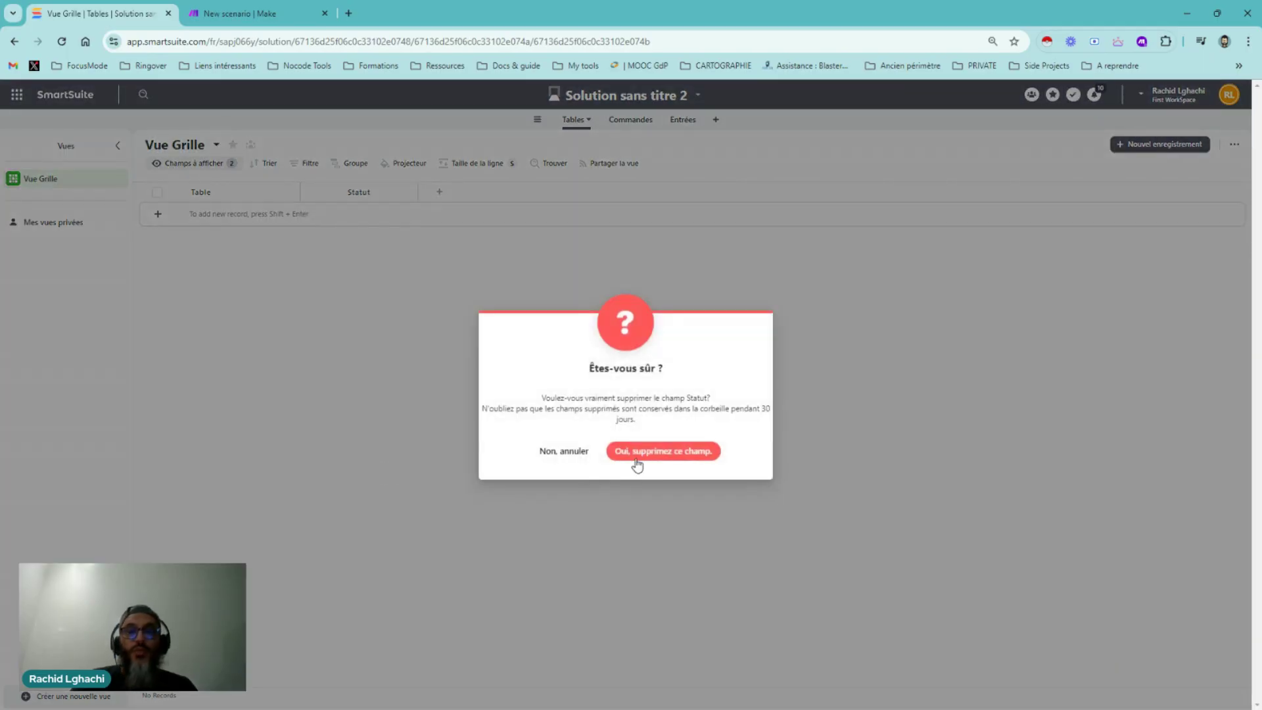
{"action": "left_click", "coordinate": [637, 452]}
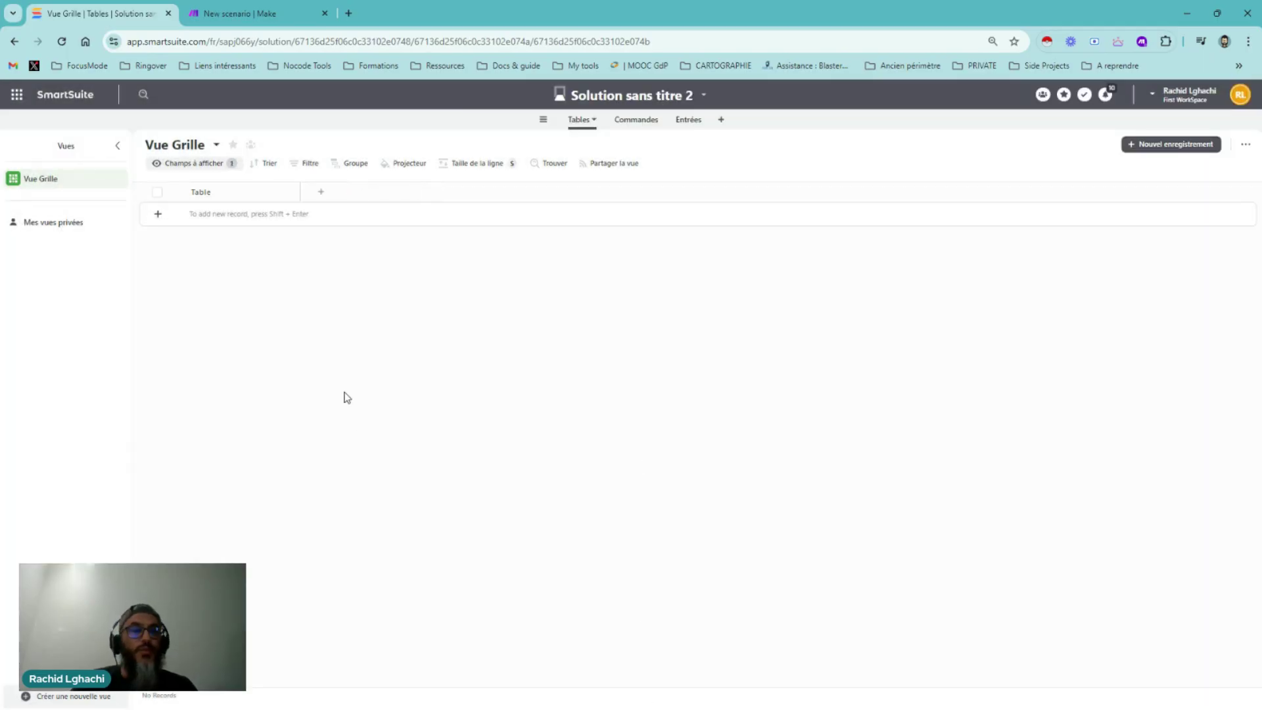
{"action": "left_click", "coordinate": [284, 195]}
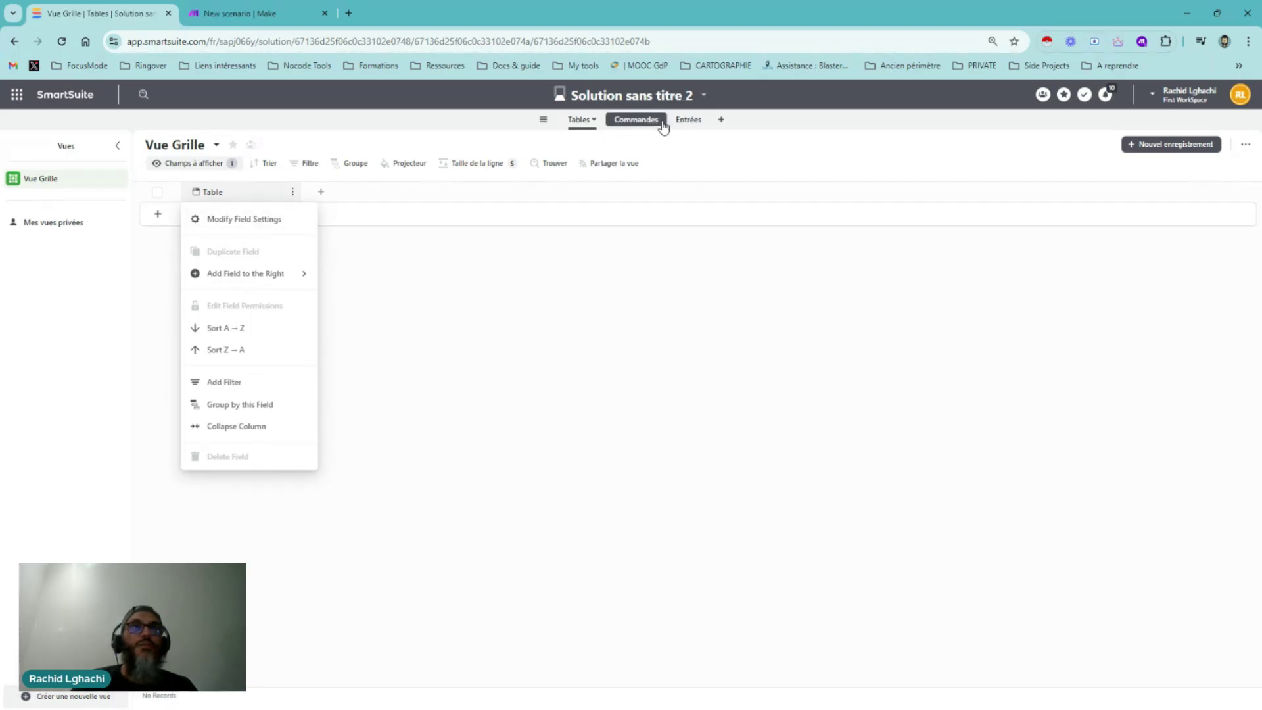
{"action": "left_click", "coordinate": [481, 281]}
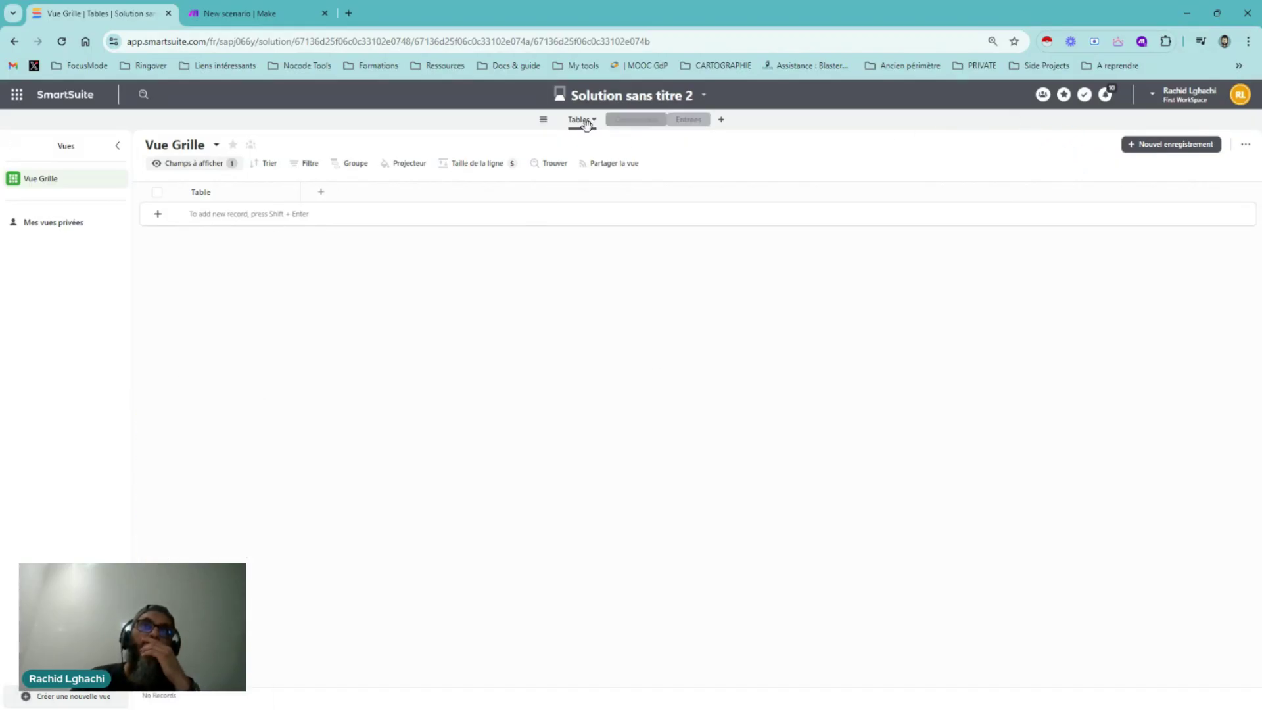
Add a Statut status field to the Tables table, found by searching 'st' among field types
{"action": "left_click", "coordinate": [321, 194]}
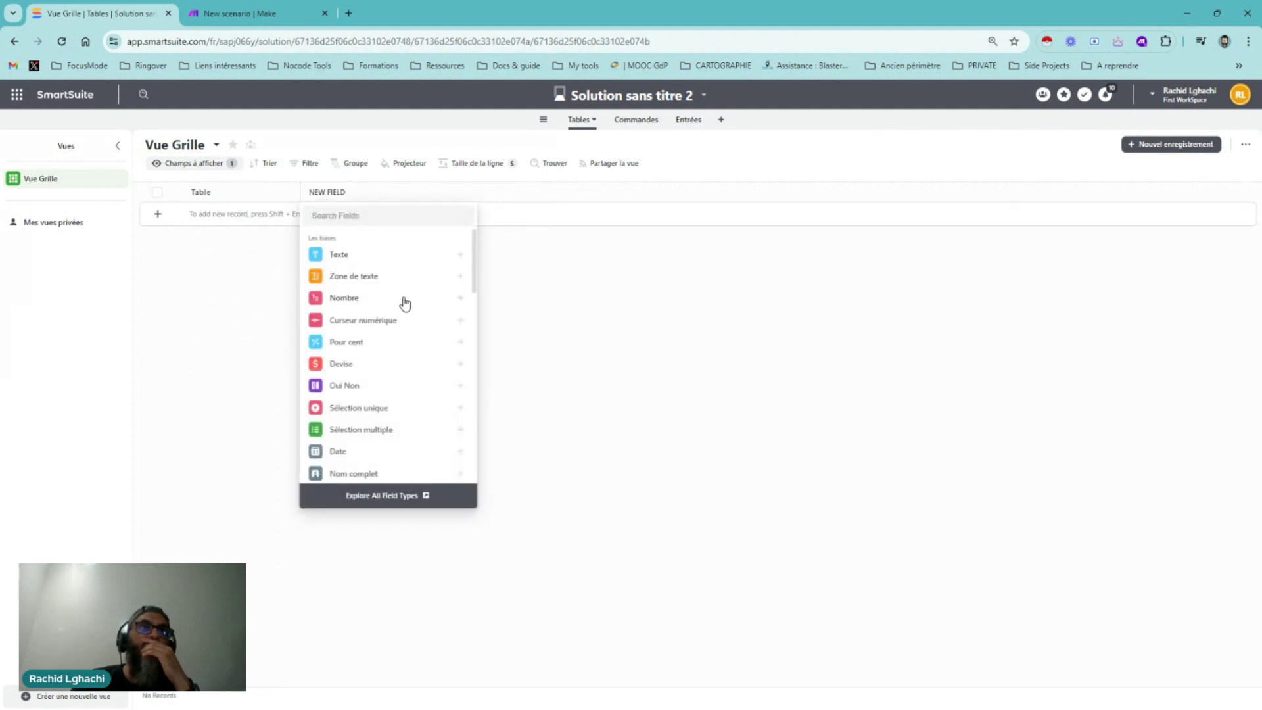
{"action": "scroll", "coordinate": [427, 325], "scroll_direction": "down", "scroll_amount": 3}
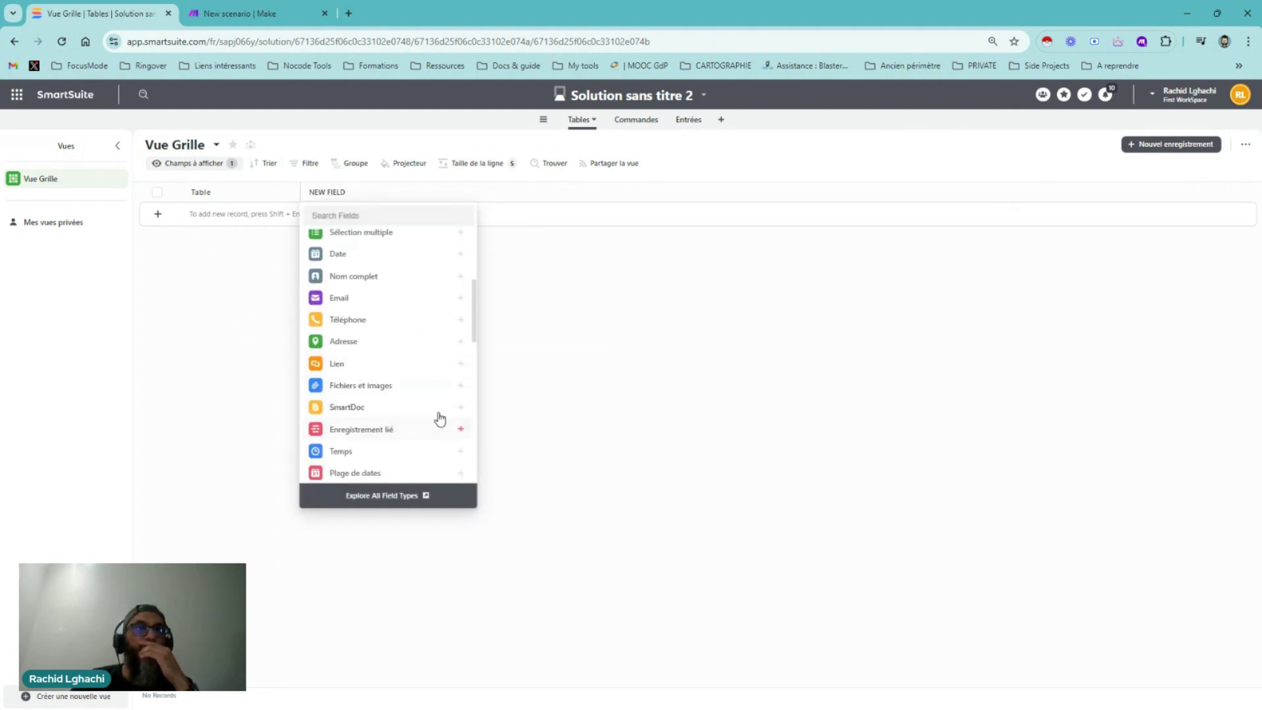
{"action": "scroll", "coordinate": [437, 424], "scroll_direction": "down", "scroll_amount": 1}
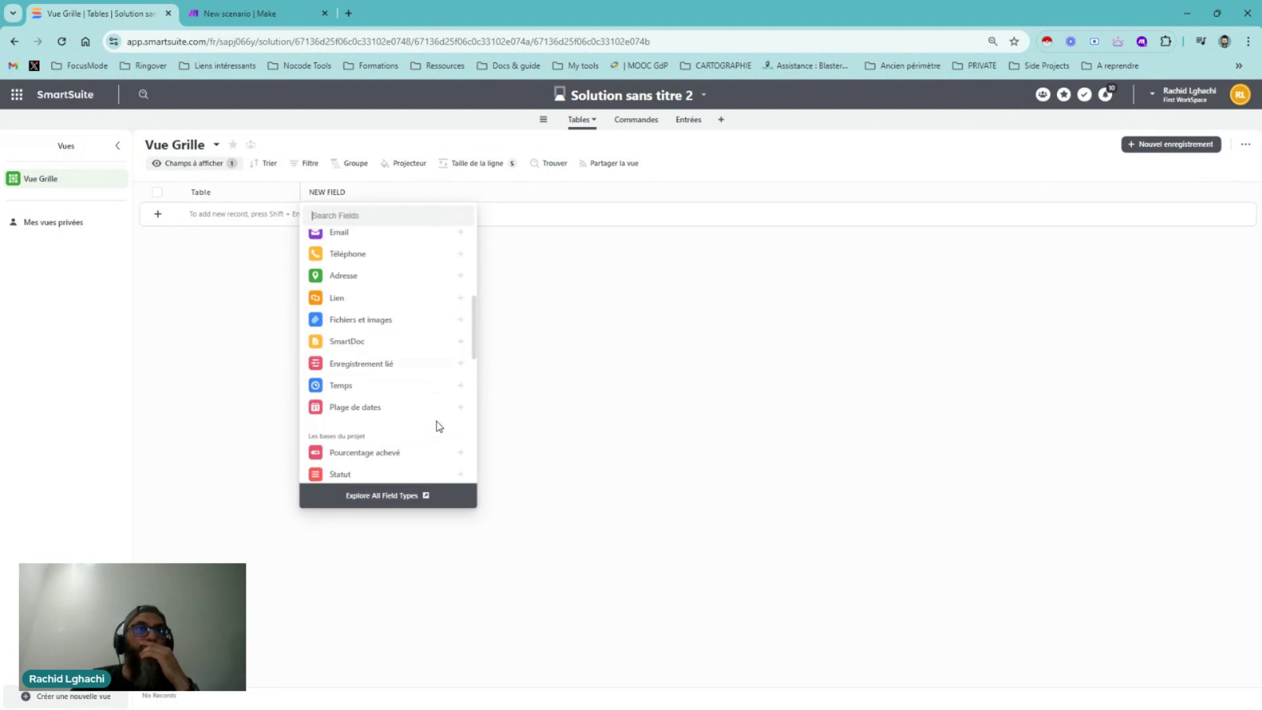
{"action": "scroll", "coordinate": [437, 425], "scroll_direction": "up", "scroll_amount": 1}
{"action": "scroll", "coordinate": [436, 428], "scroll_direction": "up", "scroll_amount": 2}
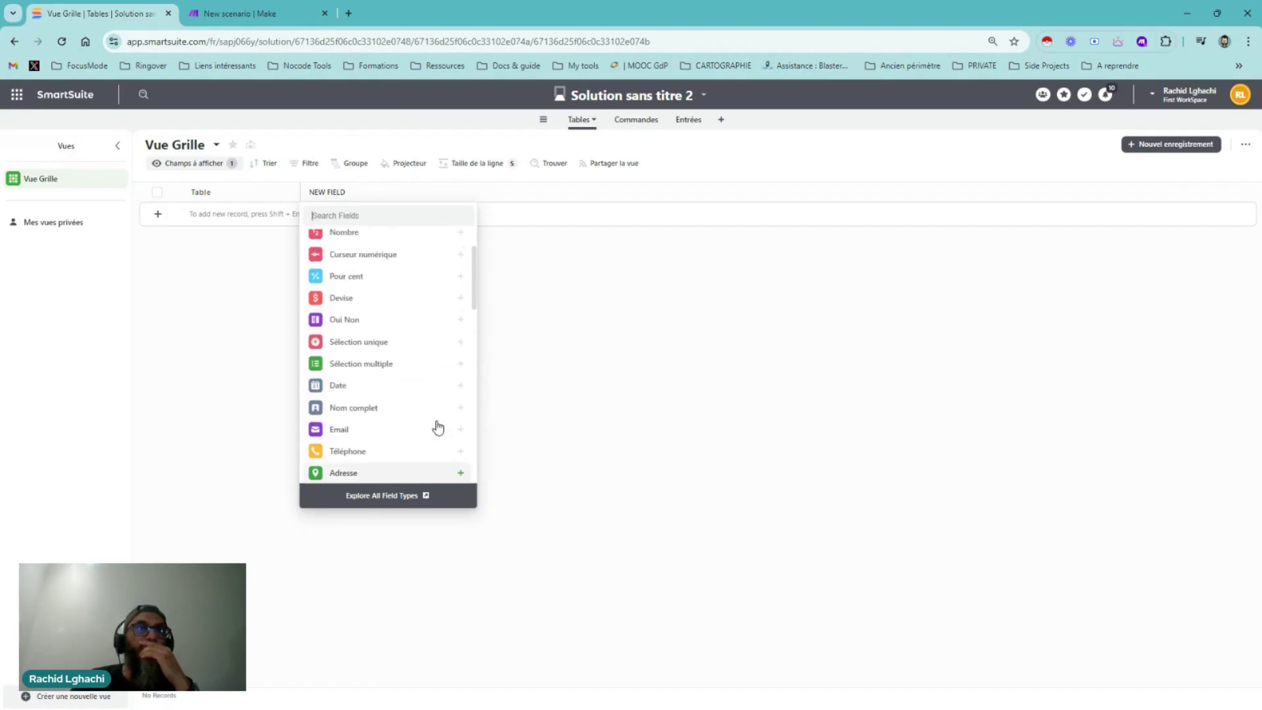
{"action": "left_click", "coordinate": [370, 215]}
{"action": "type", "text": "st"}
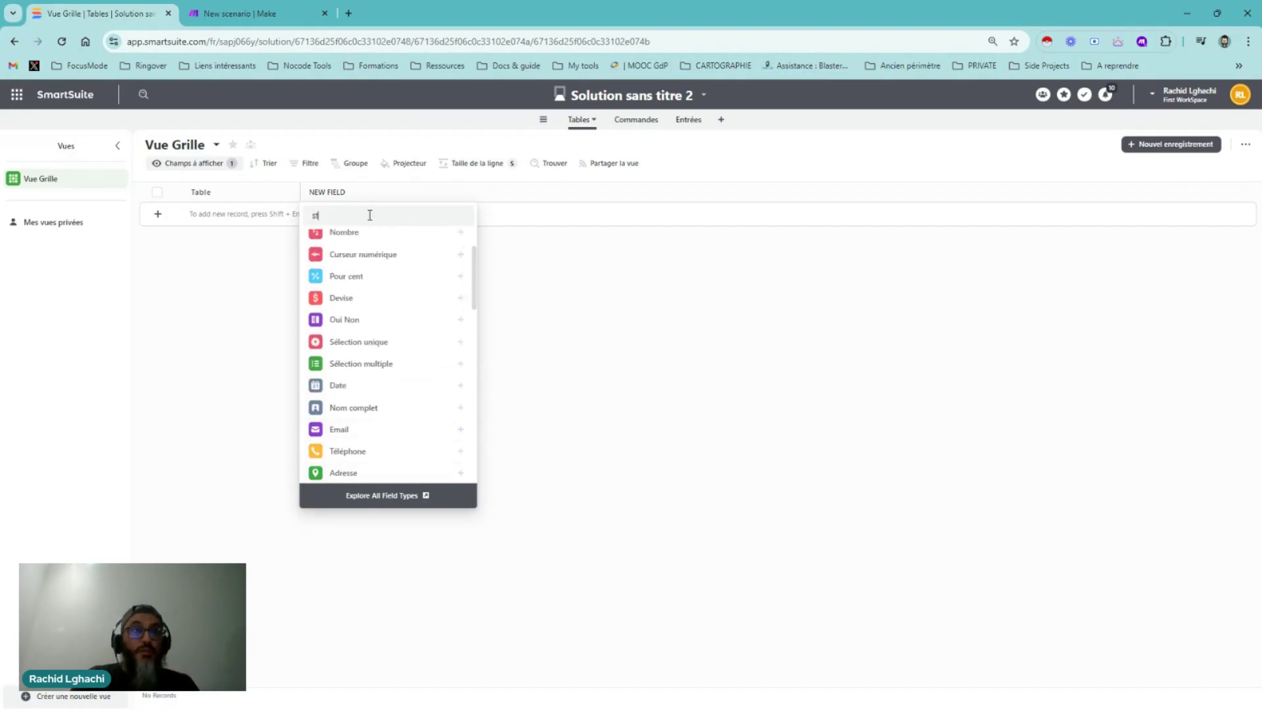
{"action": "mouse_move", "coordinate": [377, 344]}
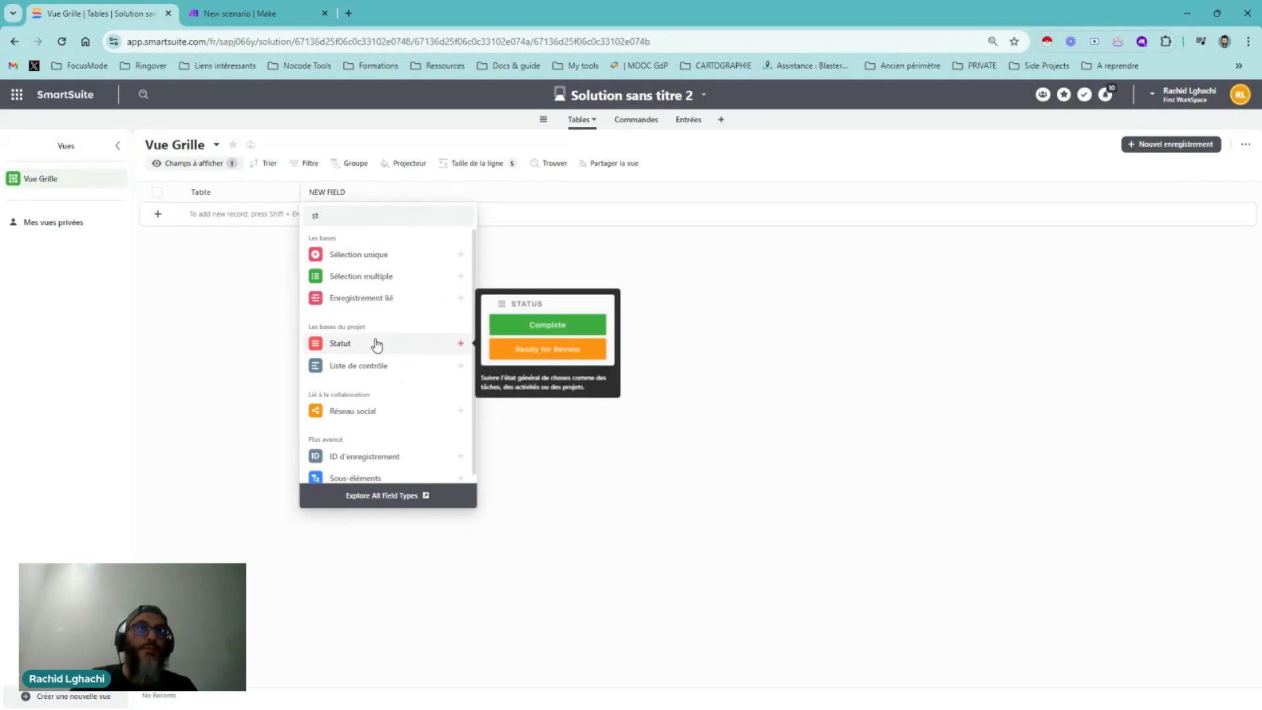
{"action": "left_click", "coordinate": [376, 344]}
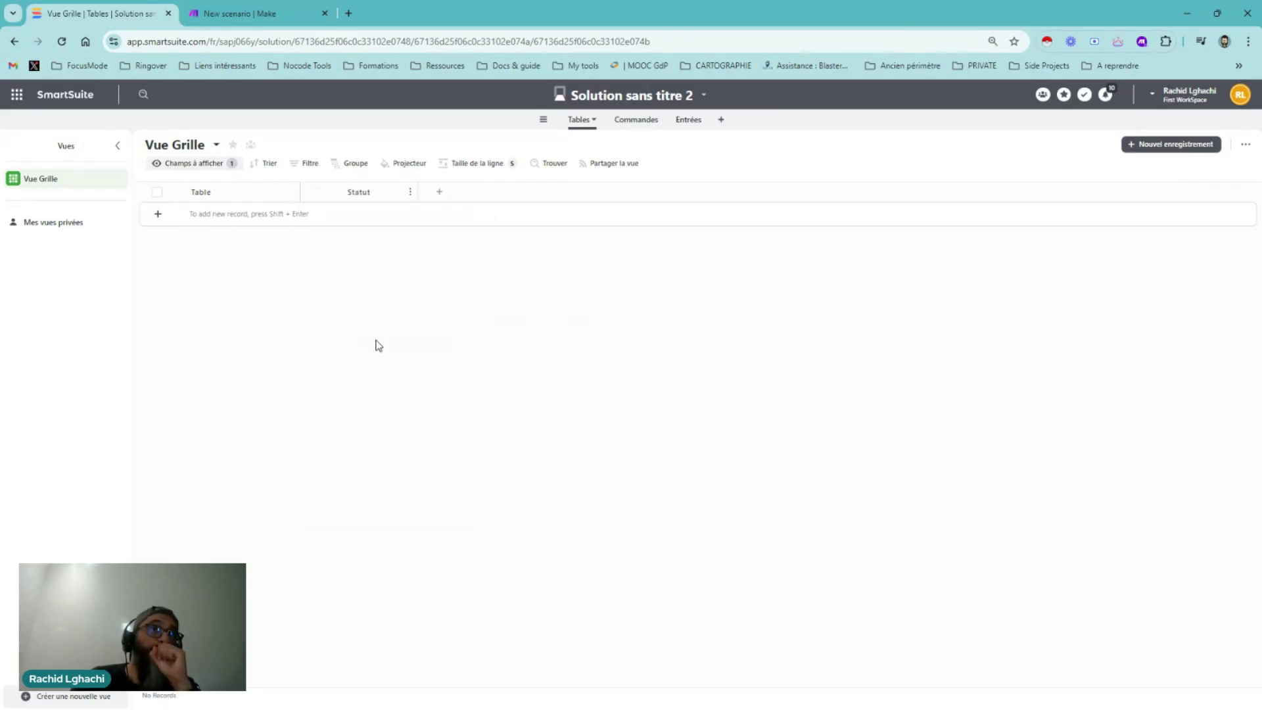
Rename the Retard status to 'Star' and En cours to 'Table en attente'
{"action": "left_click", "coordinate": [339, 387]}
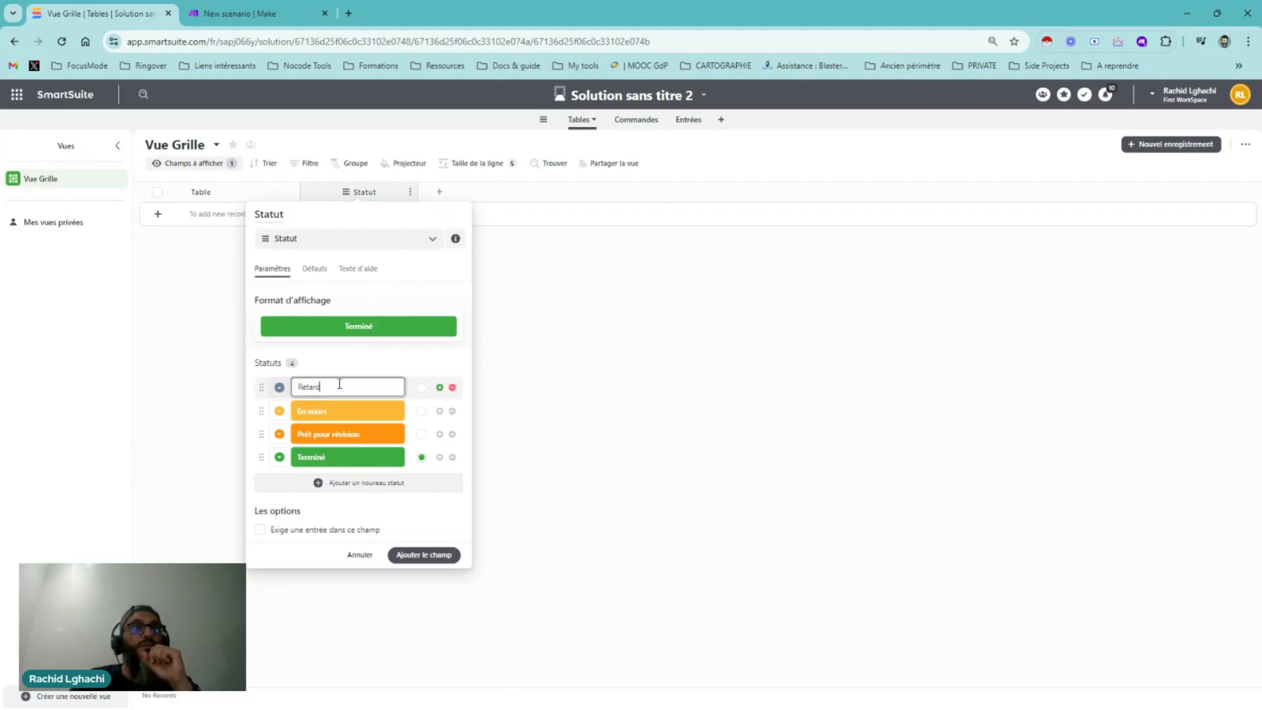
{"action": "double_click", "coordinate": [339, 385]}
{"action": "type", "text": "Star"}
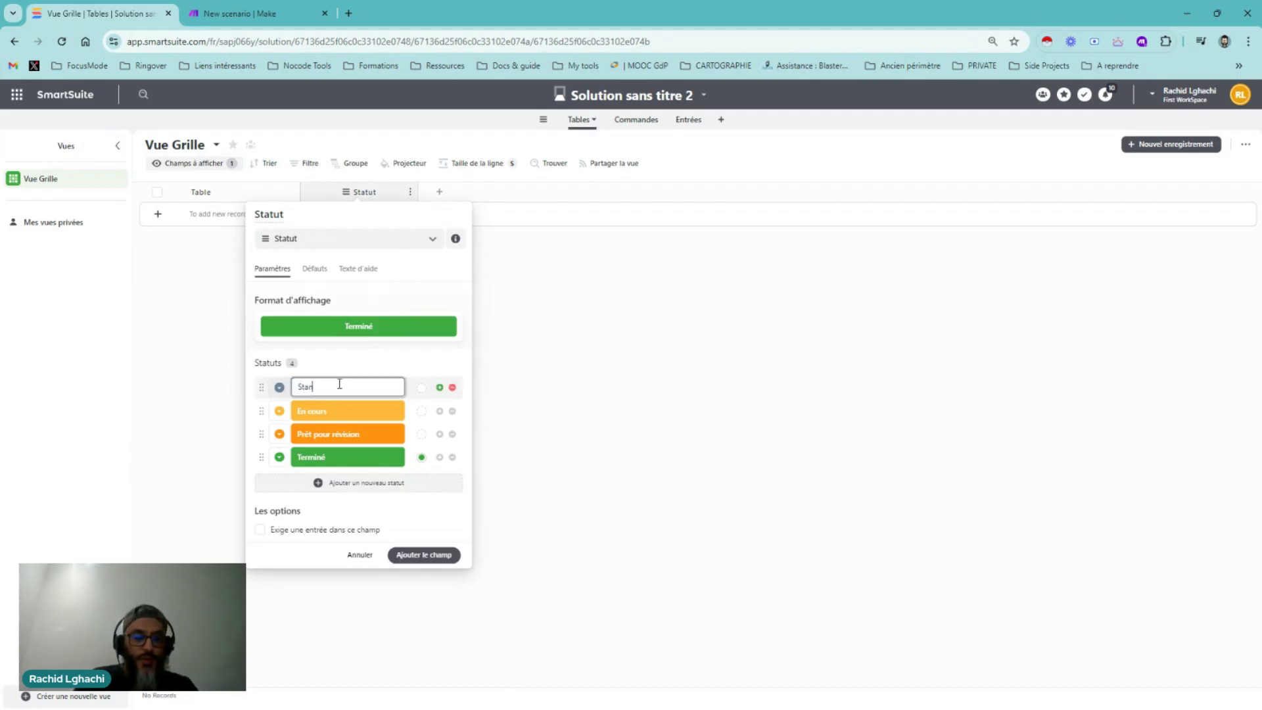
{"action": "left_click", "coordinate": [320, 410]}
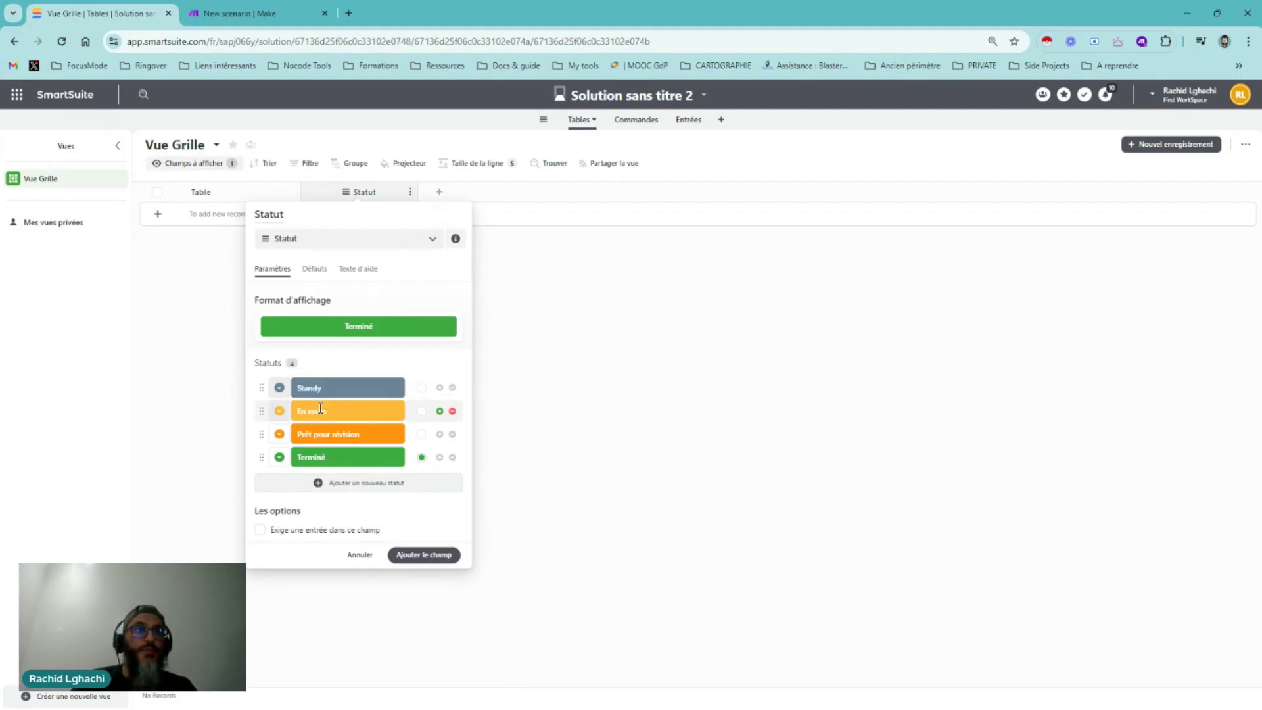
{"action": "double_click", "coordinate": [320, 409]}
{"action": "type", "text": "Ta"}
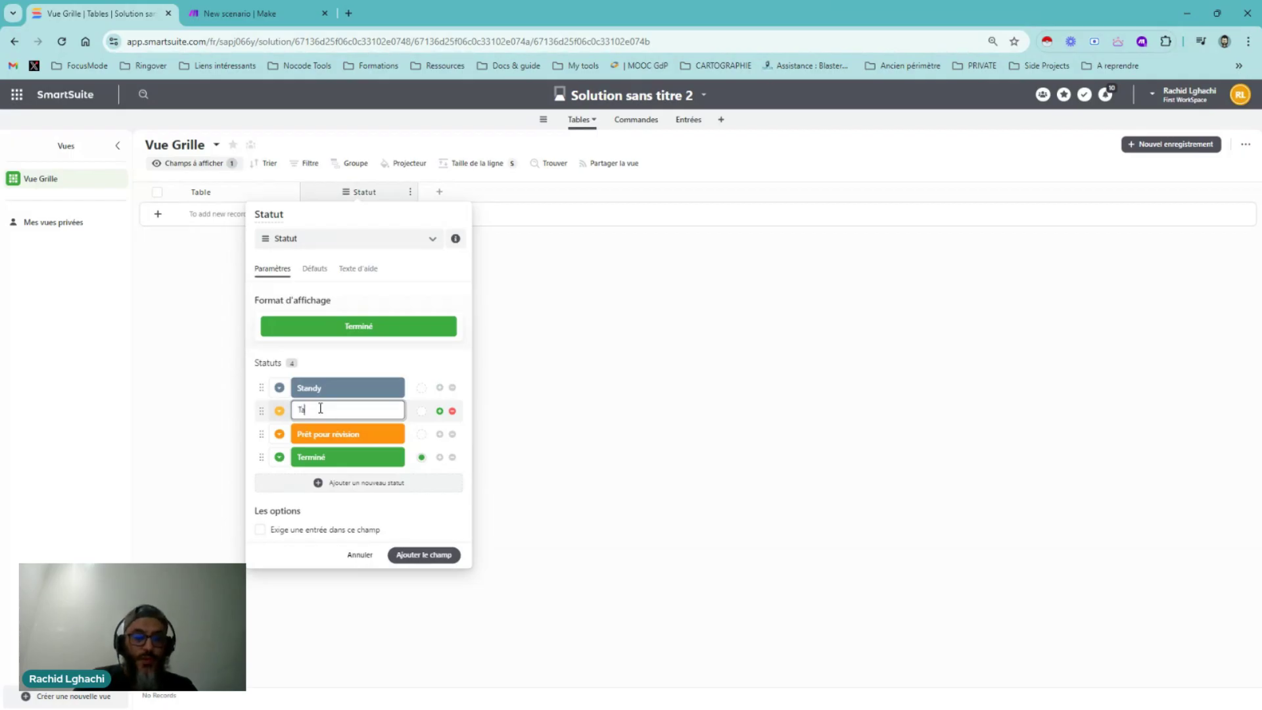
{"action": "type", "text": "ble en attente"}
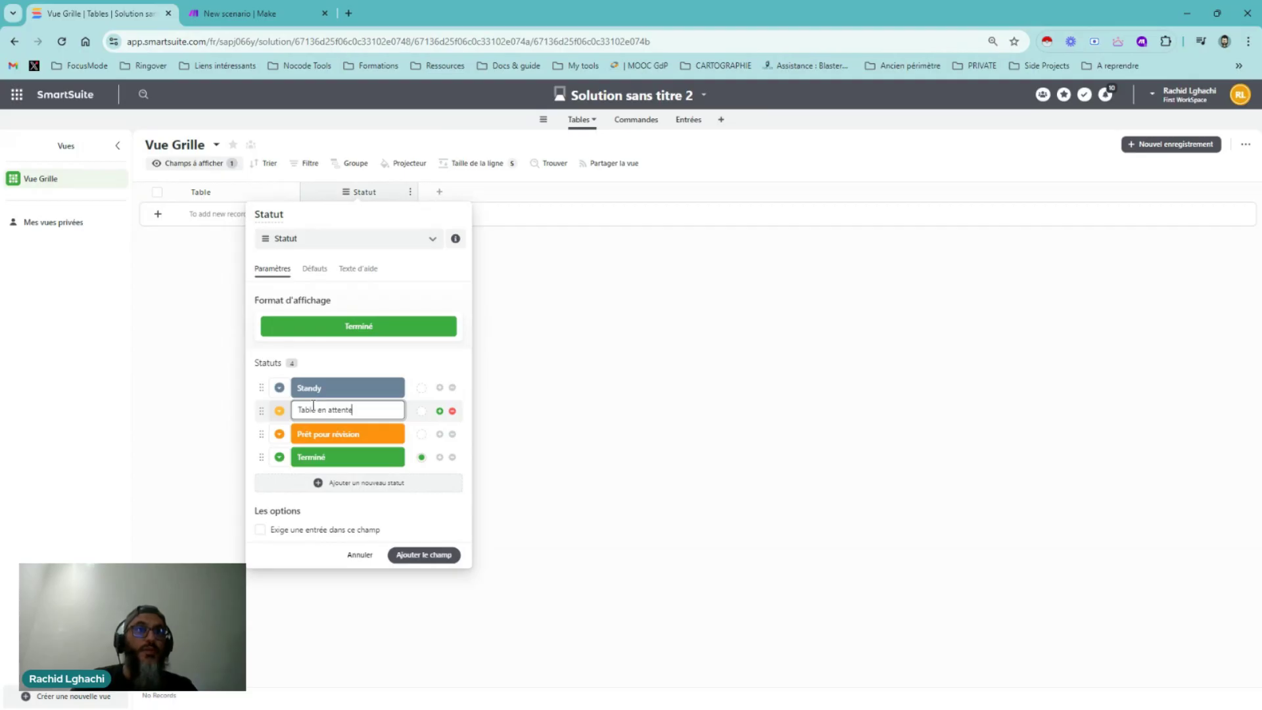
Rename the remaining statuses to Table servie and Table libre, correct Standby, and save the field
{"action": "double_click", "coordinate": [324, 434]}
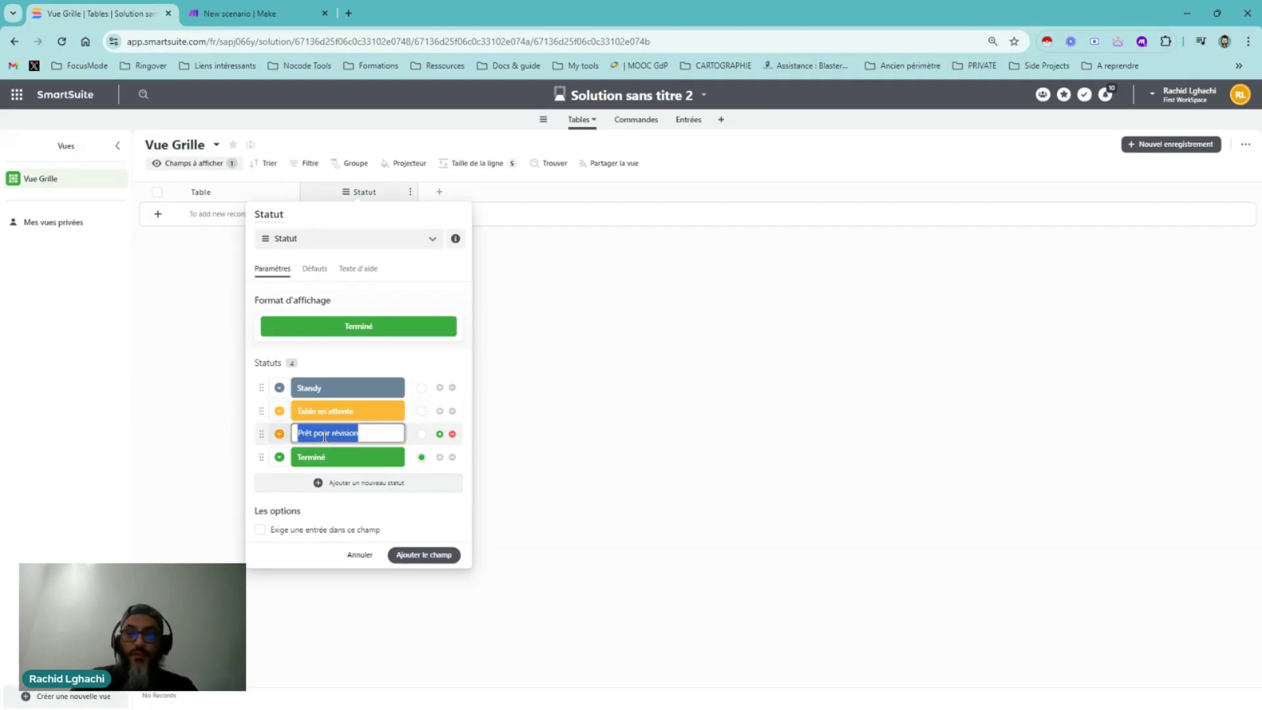
{"action": "key", "text": "Return"}
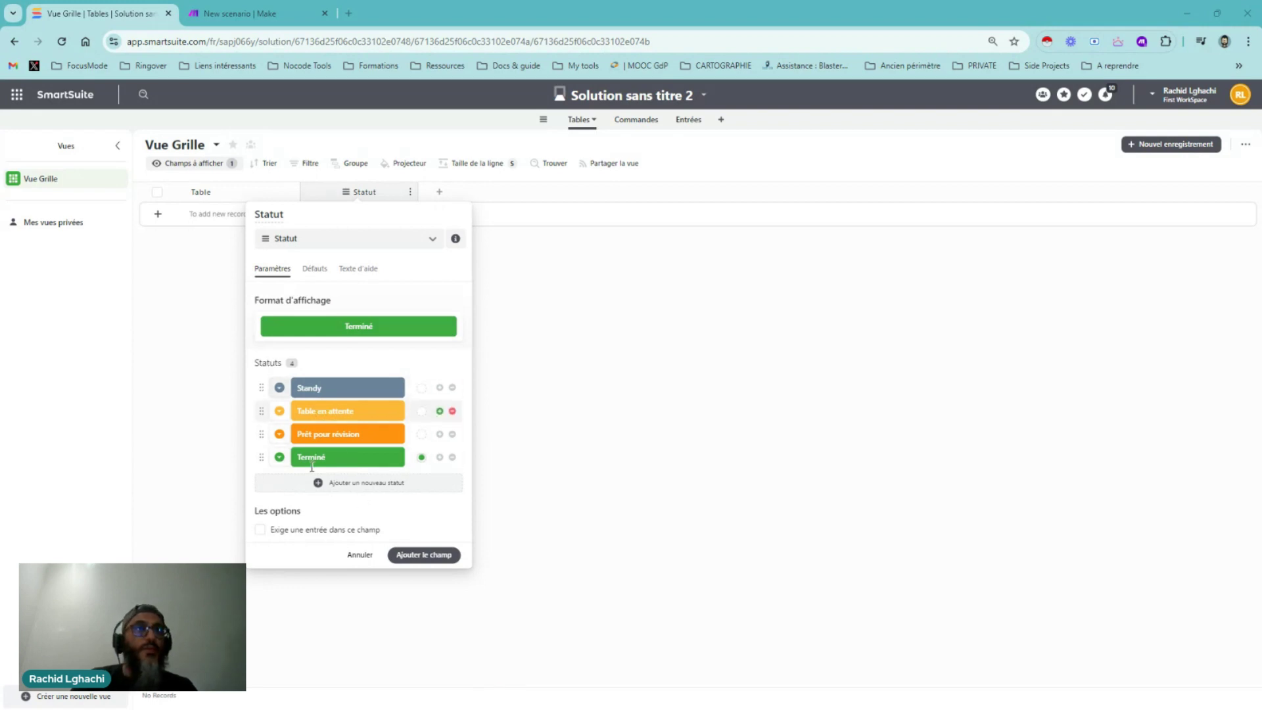
{"action": "left_click", "coordinate": [330, 433]}
{"action": "type", "text": "Table servie"}
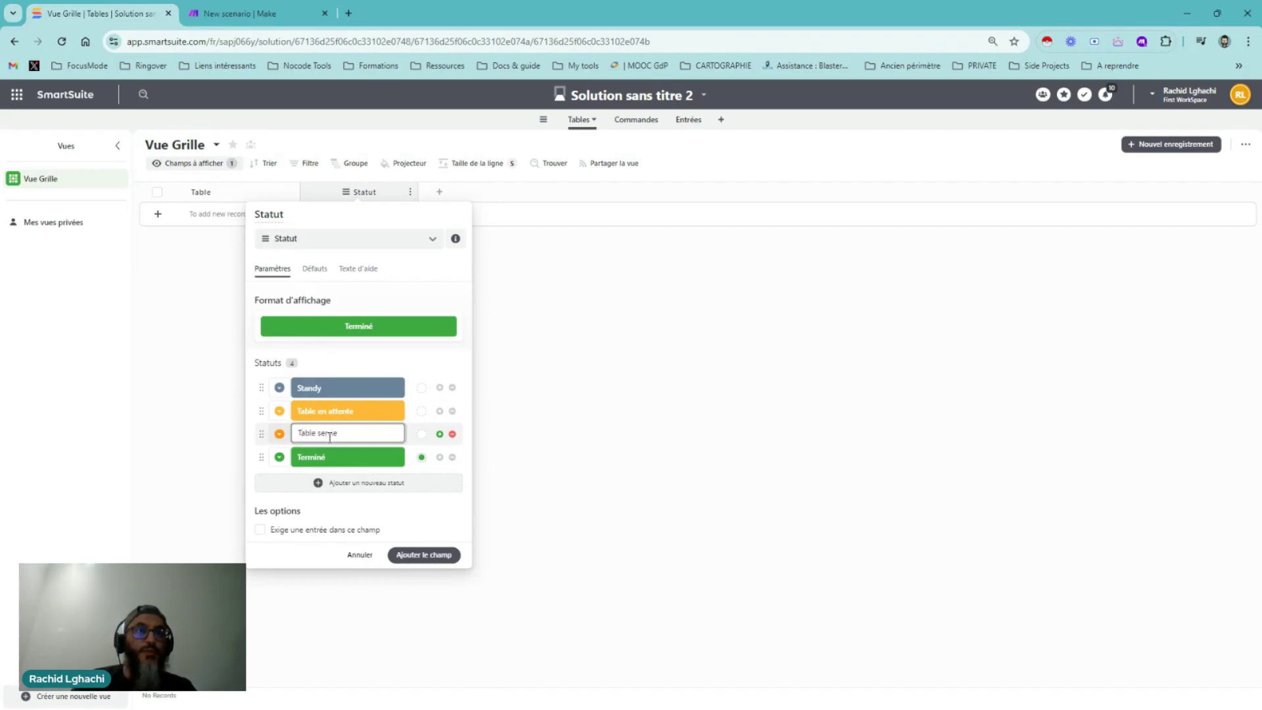
{"action": "left_click", "coordinate": [308, 456]}
{"action": "type", "text": "T"}
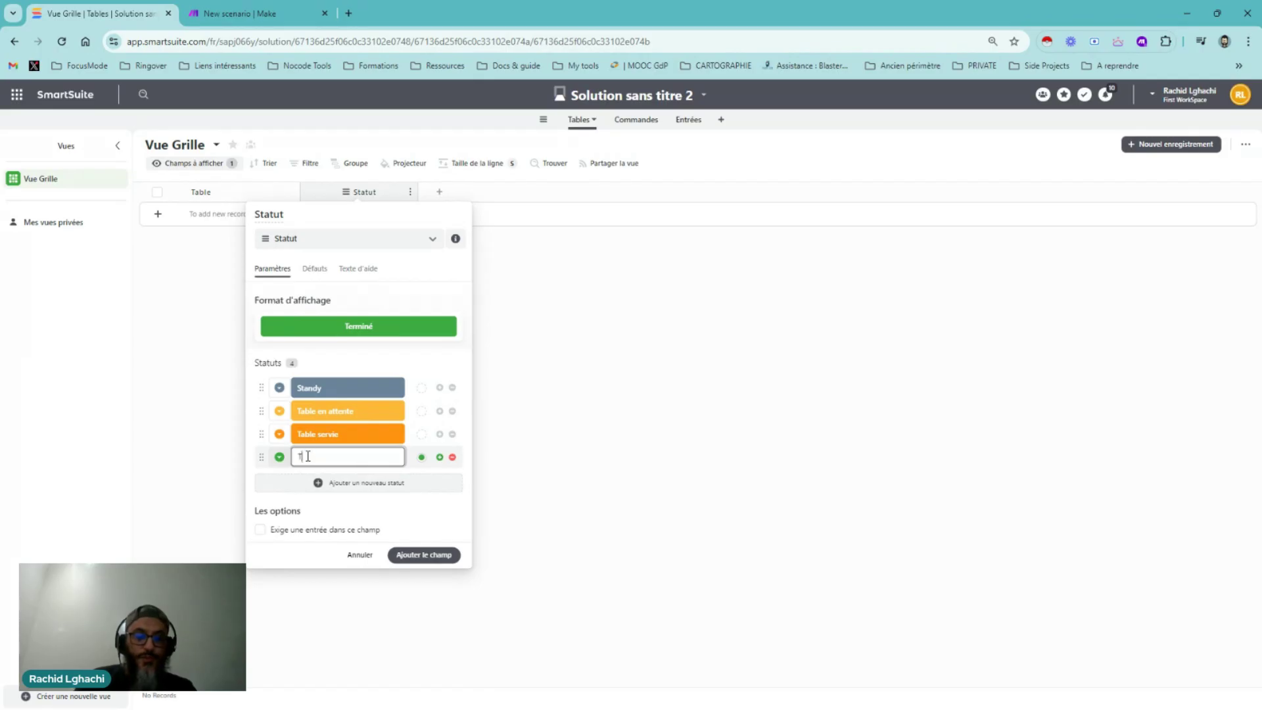
{"action": "type", "text": "able libre"}
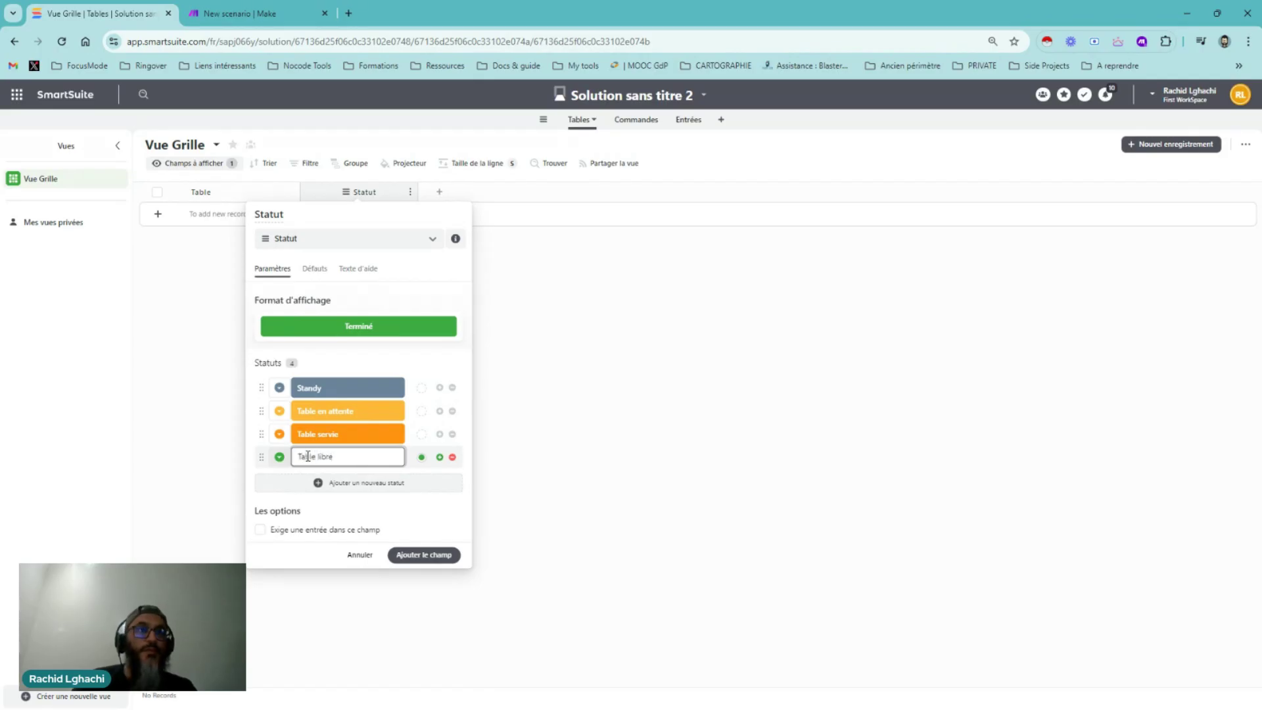
{"action": "left_click", "coordinate": [399, 514]}
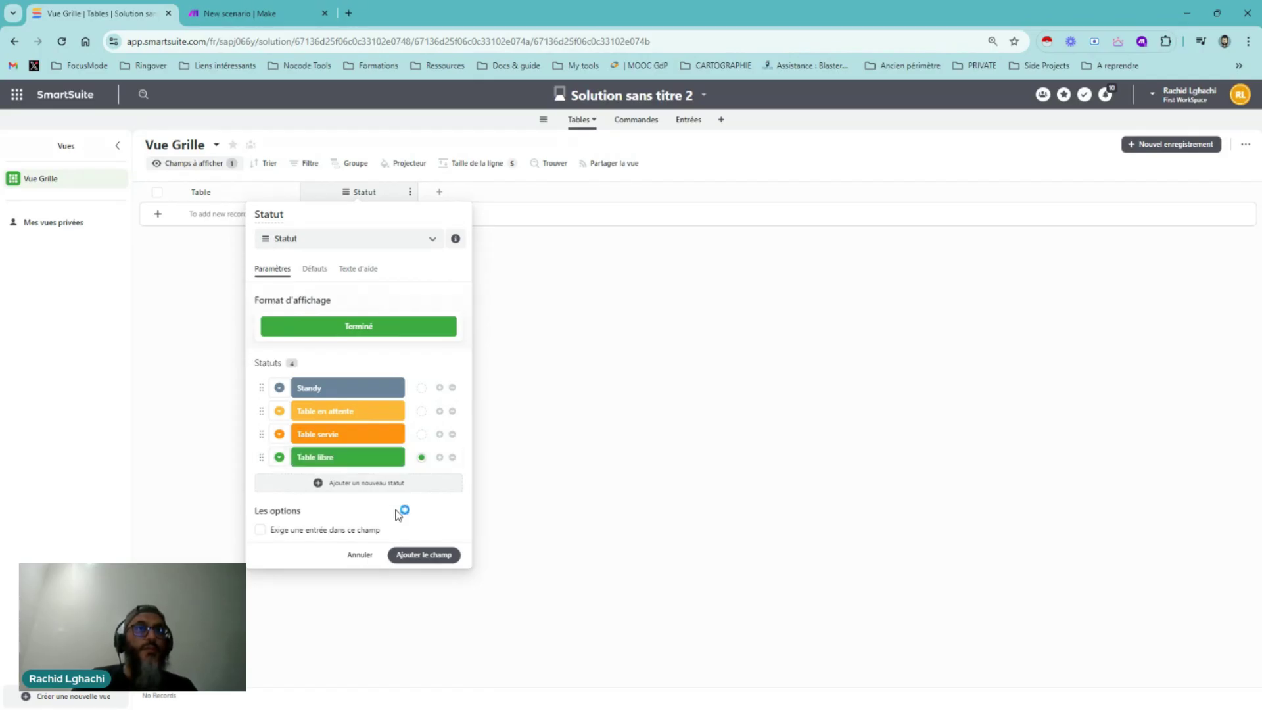
{"action": "left_click", "coordinate": [327, 394]}
{"action": "key", "text": "BackSpace"}
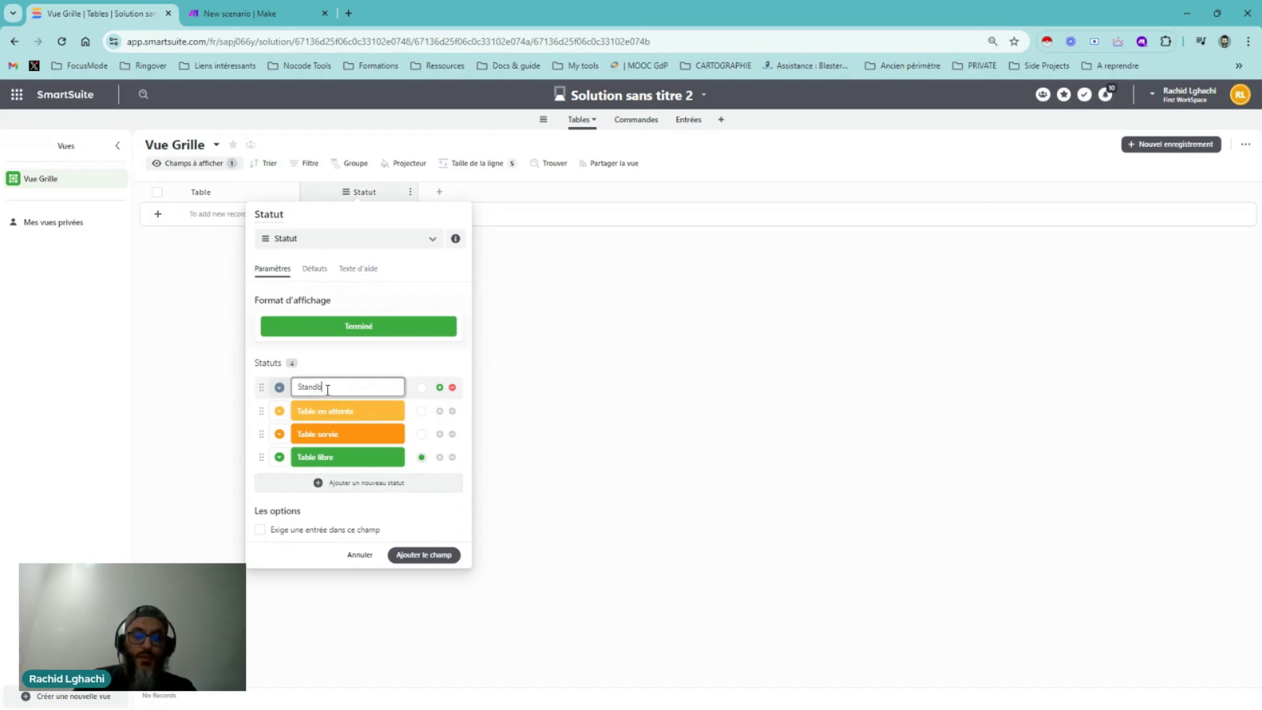
{"action": "type", "text": "by"}
{"action": "left_click", "coordinate": [424, 556]}
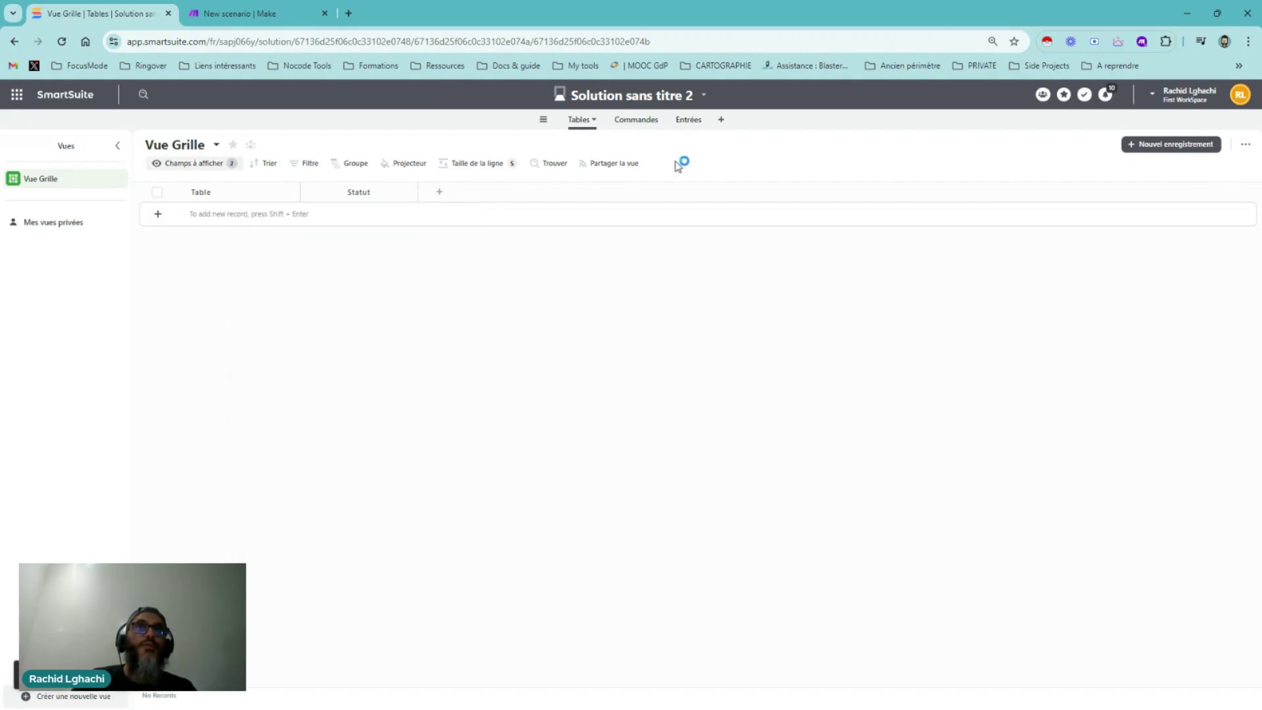
Open the Entrées table and move it before Commandes in the table order
{"action": "left_click", "coordinate": [687, 125]}
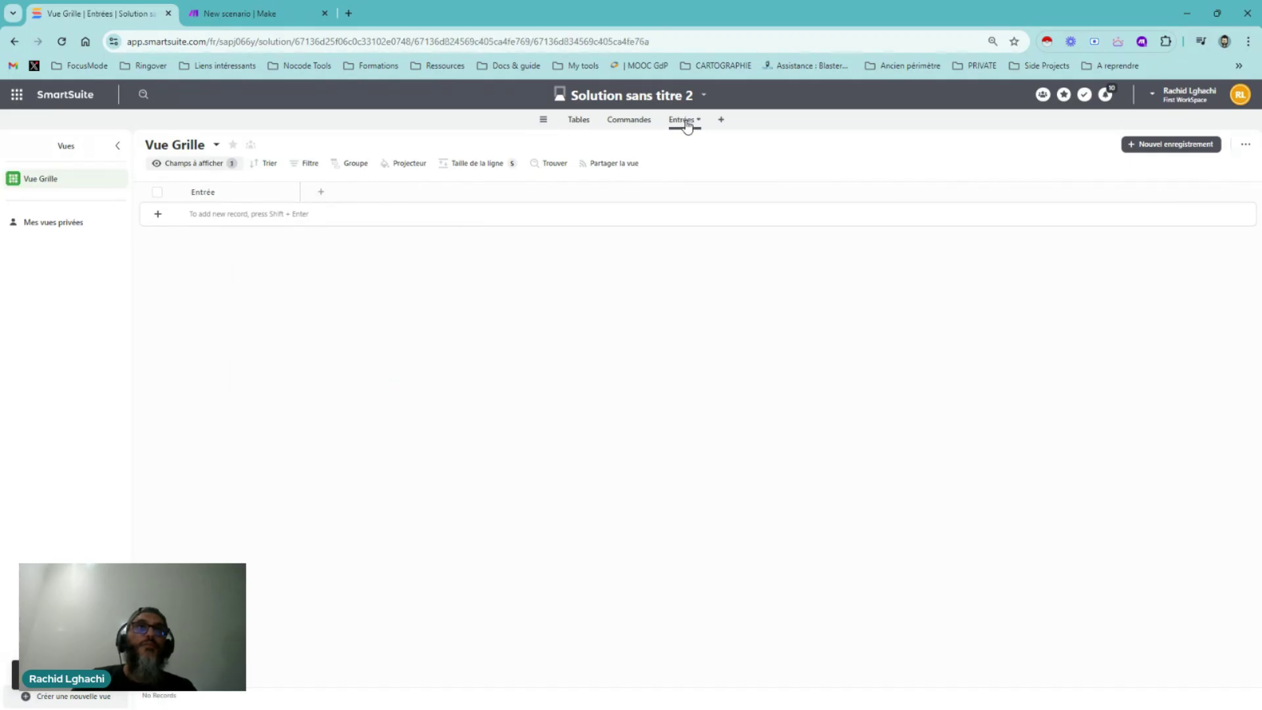
{"action": "left_click_drag", "start_coordinate": [687, 125], "coordinate": [618, 125]}
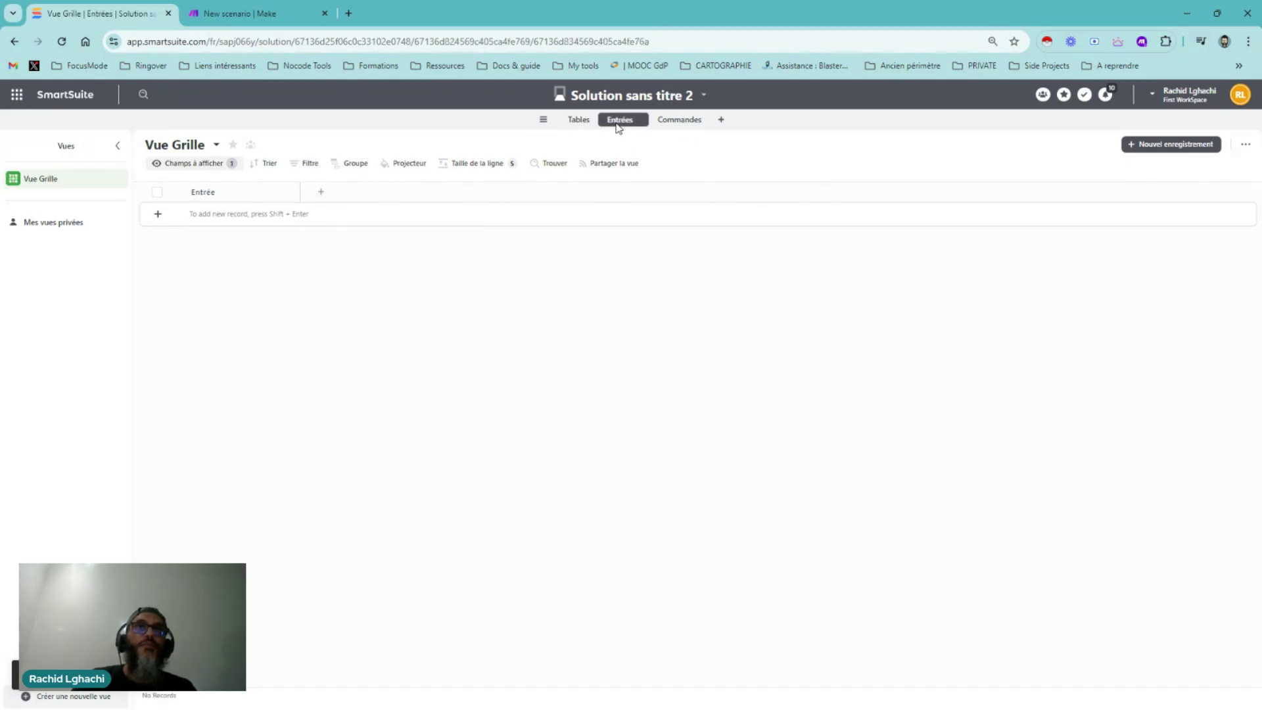
{"action": "left_click", "coordinate": [321, 193]}
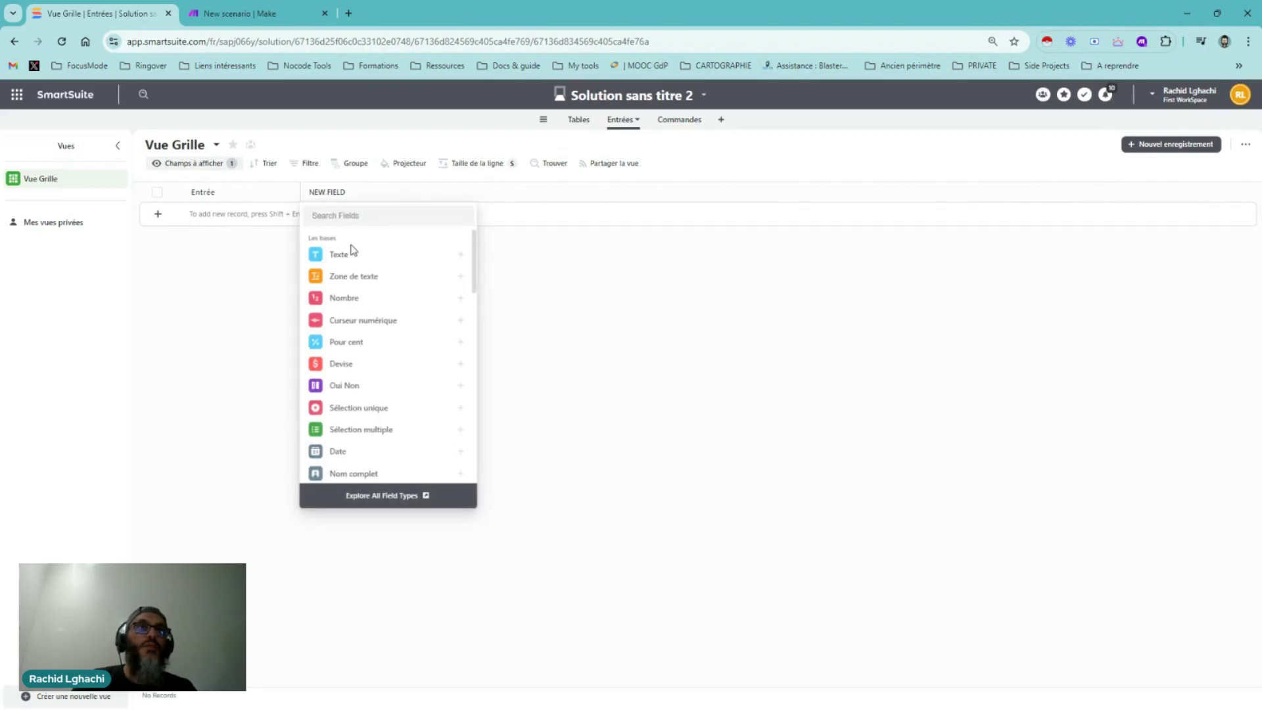
{"action": "left_click", "coordinate": [372, 275]}
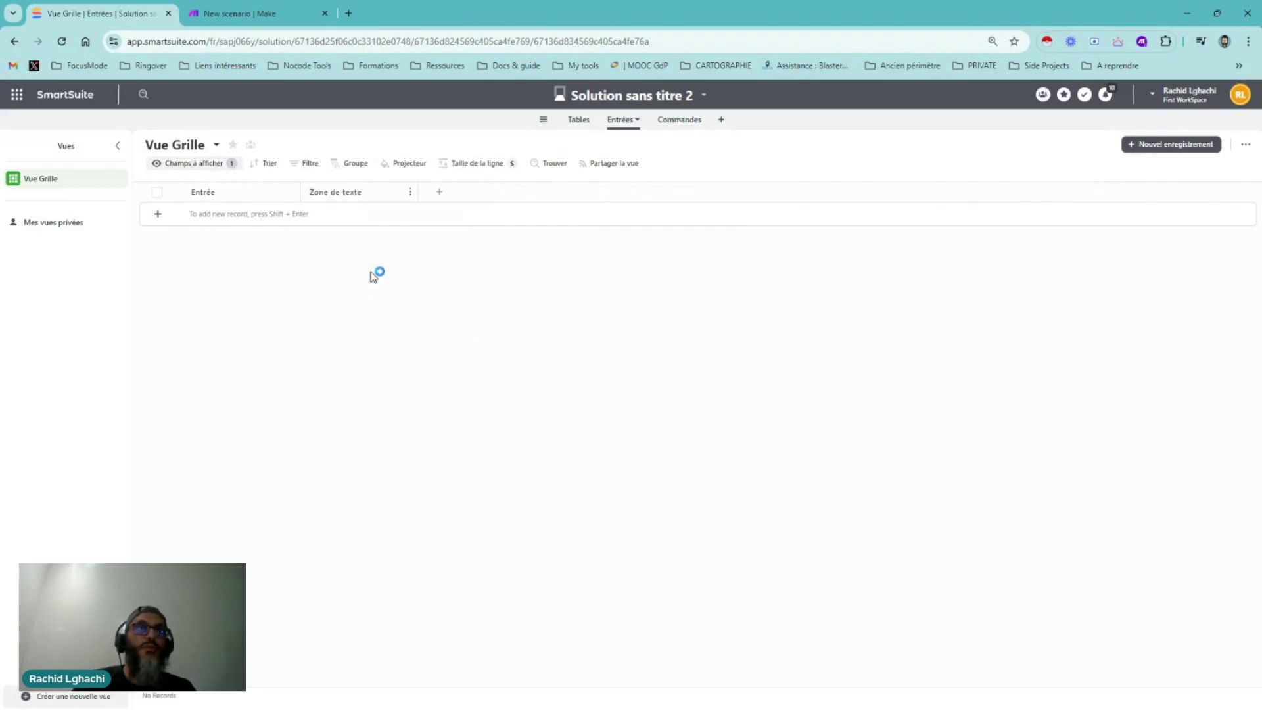
{"action": "left_click", "coordinate": [357, 422]}
Show the hidden old Description field in the grid and delete it
{"action": "left_click", "coordinate": [209, 164]}
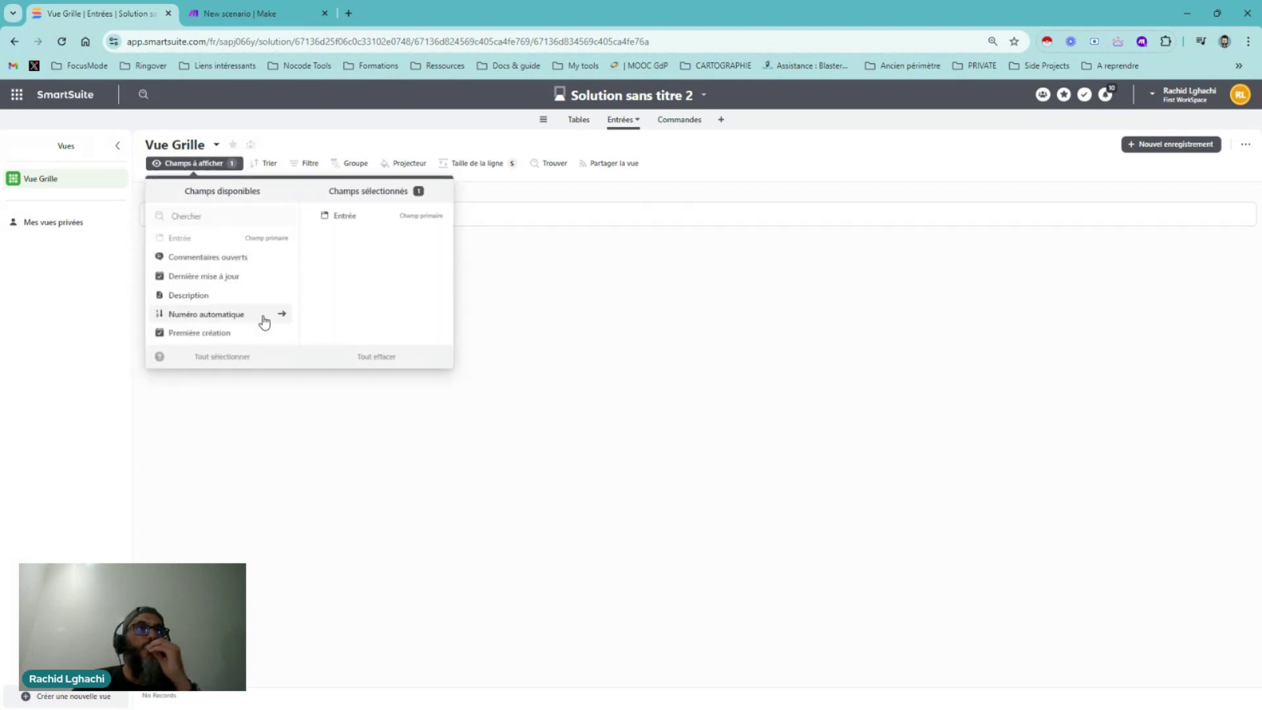
{"action": "left_click", "coordinate": [281, 295]}
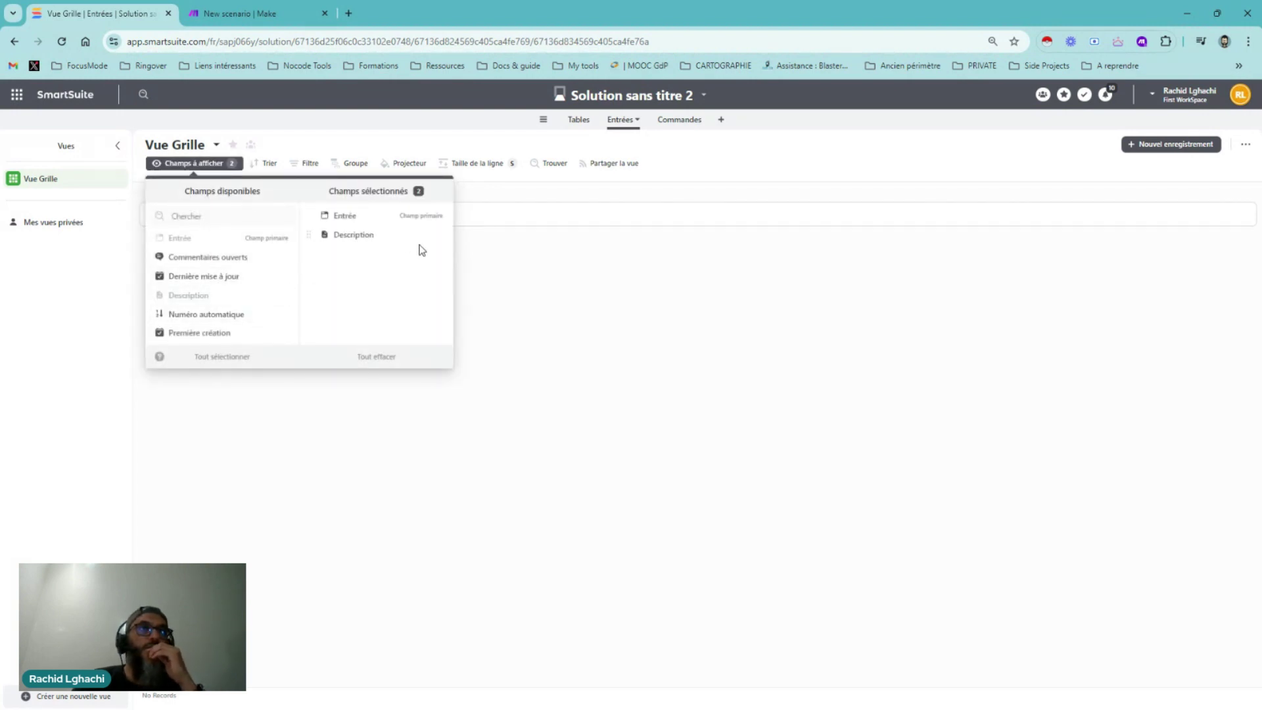
{"action": "left_click", "coordinate": [564, 298]}
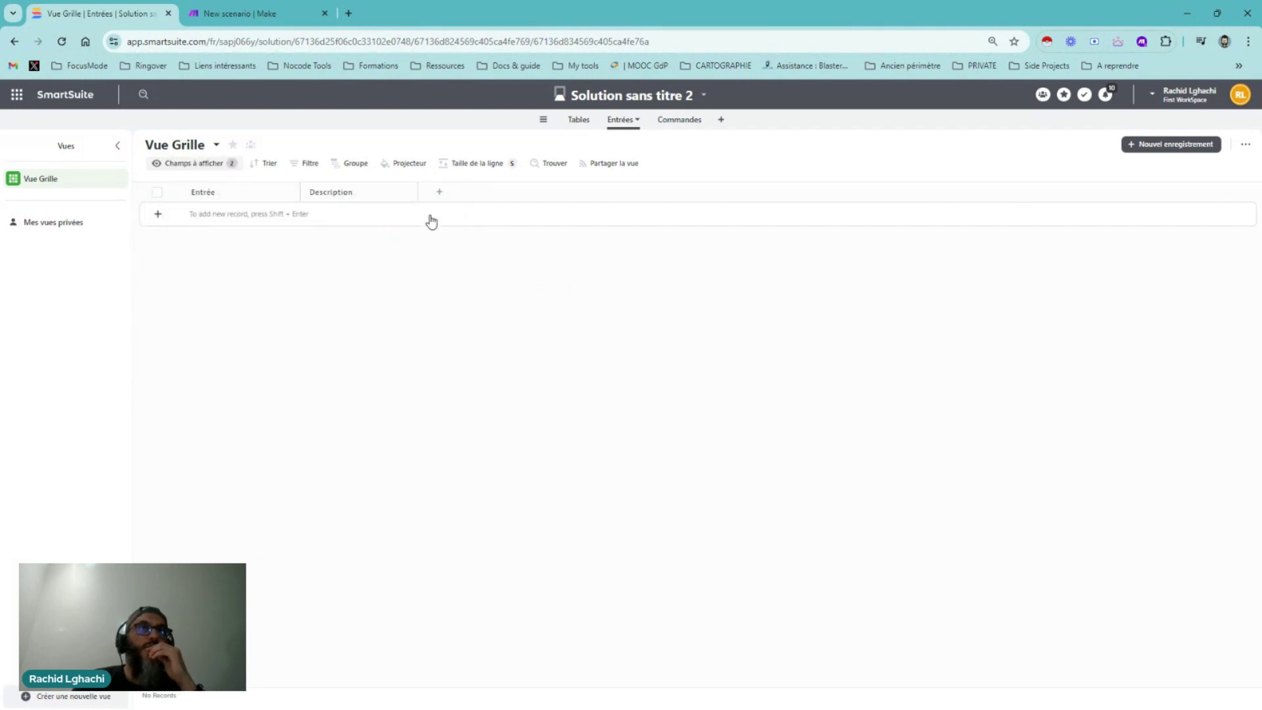
{"action": "left_click", "coordinate": [410, 191]}
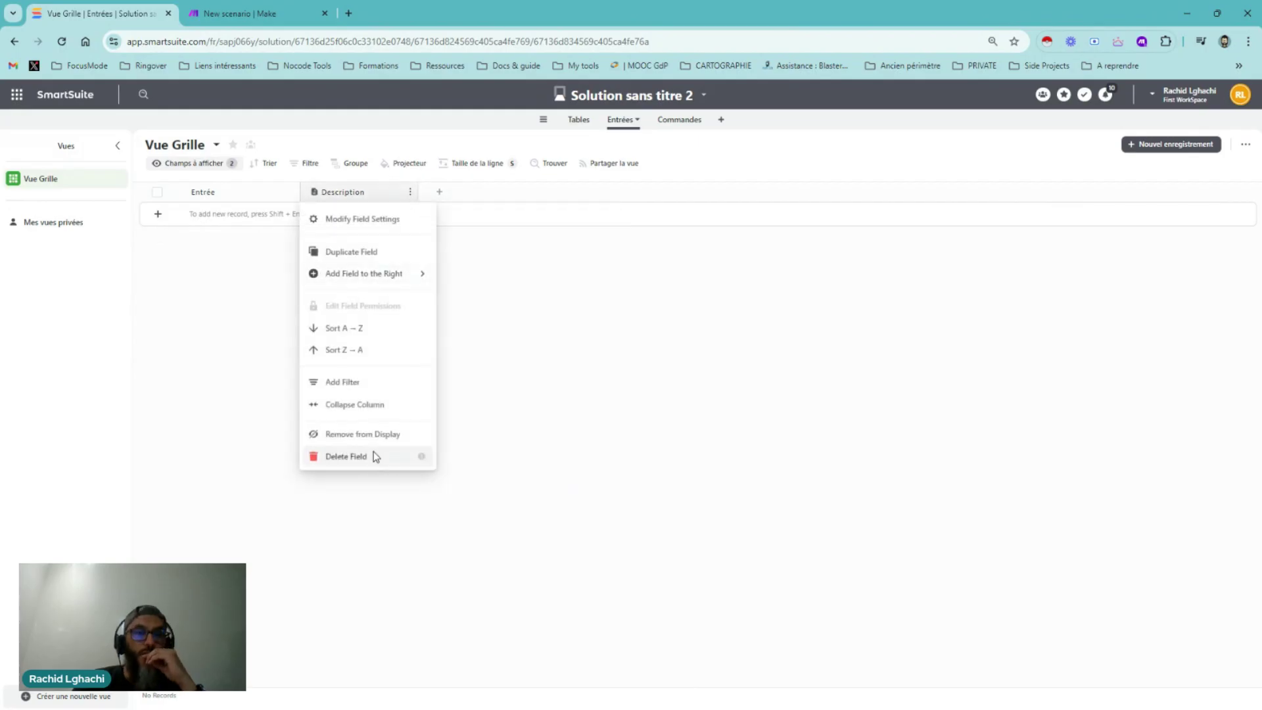
{"action": "left_click", "coordinate": [376, 456]}
{"action": "left_click", "coordinate": [652, 452]}
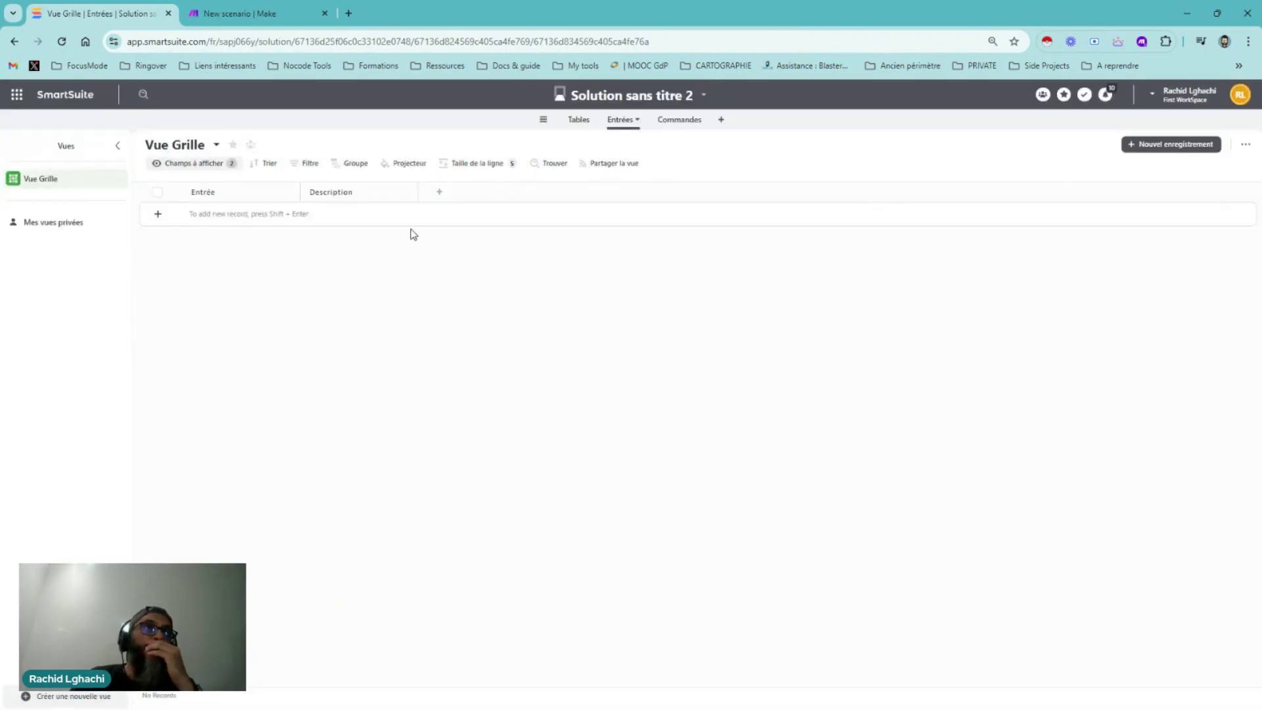
Add a multi-line Zone de texte field named Description
{"action": "left_click", "coordinate": [322, 192]}
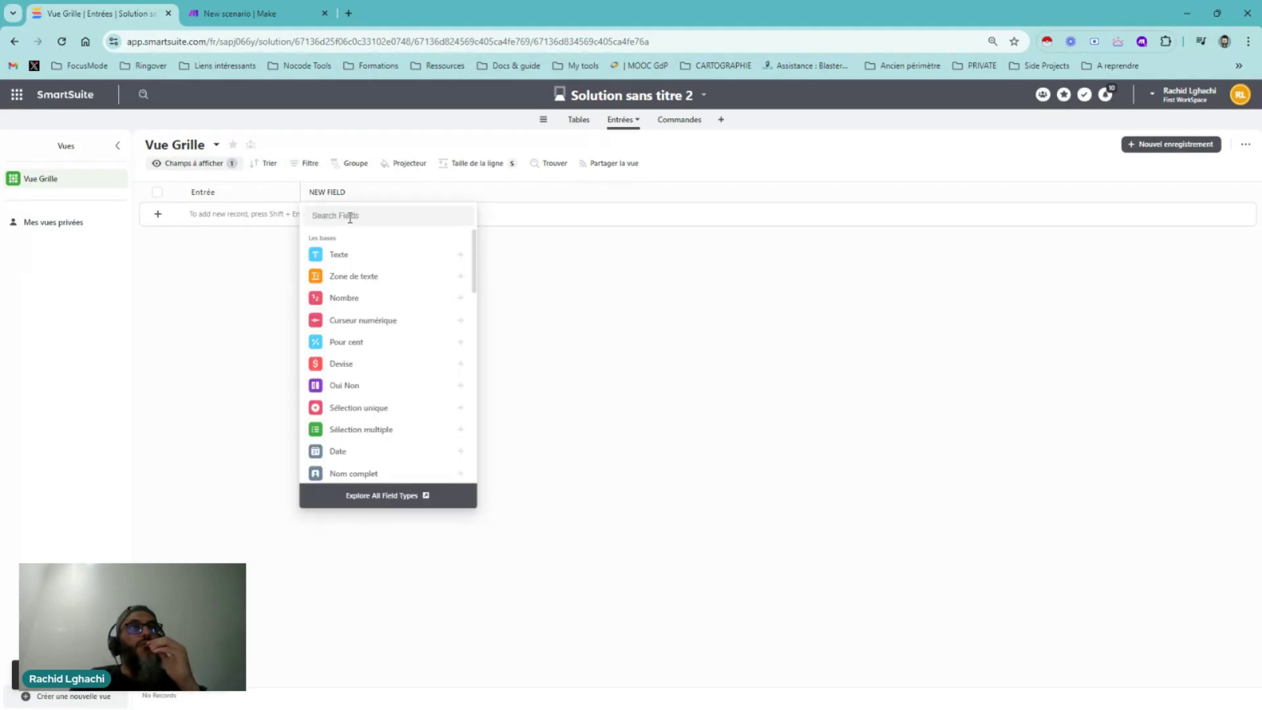
{"action": "left_click", "coordinate": [355, 276]}
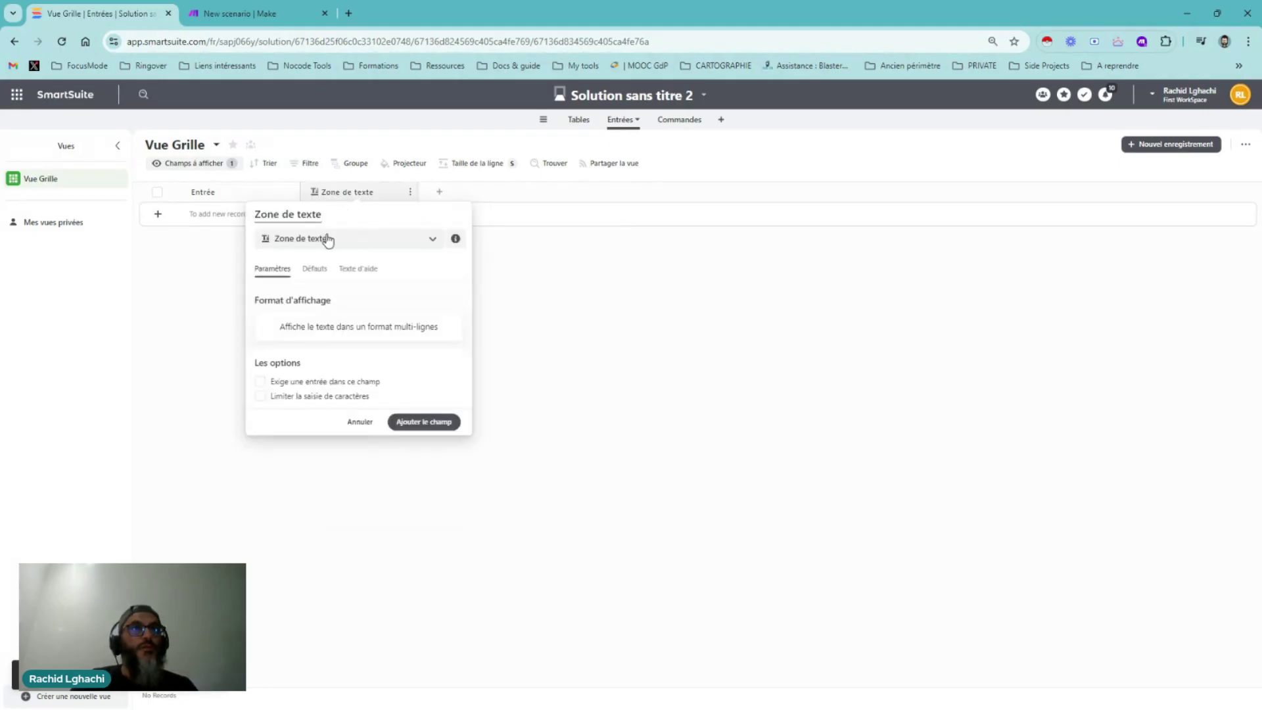
{"action": "triple_click", "coordinate": [287, 211]}
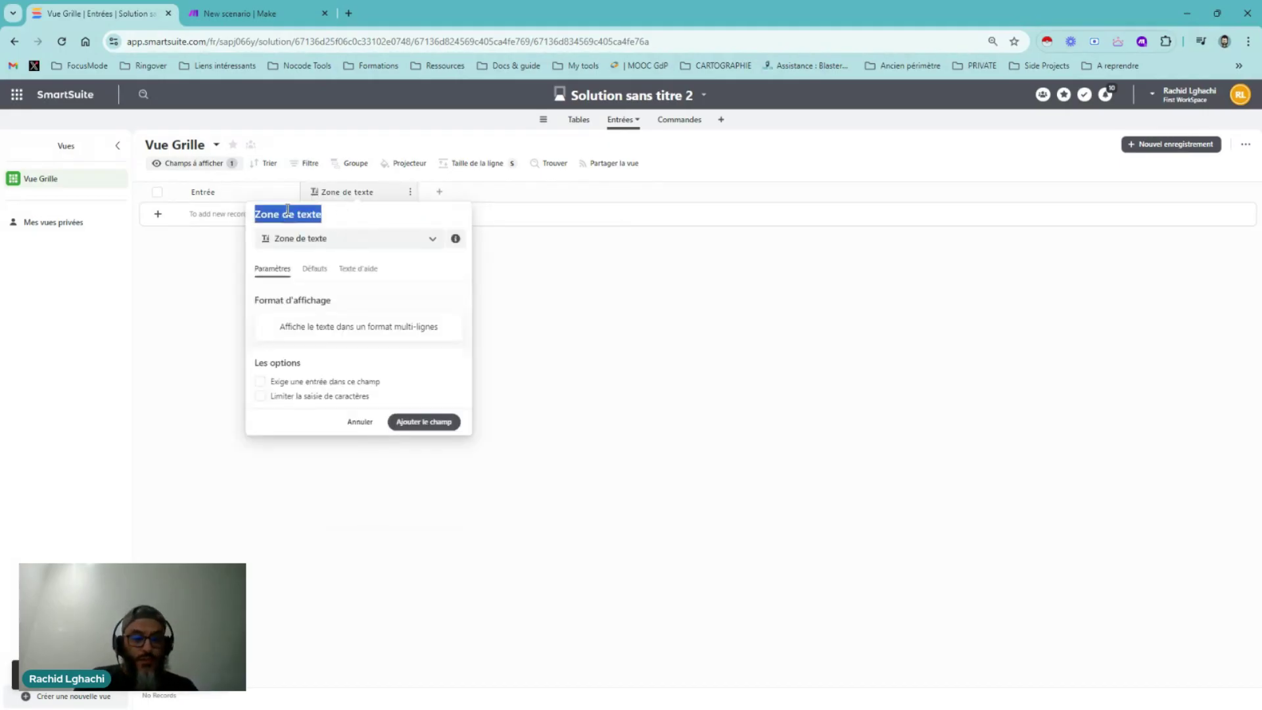
{"action": "type", "text": "Descriptio"}
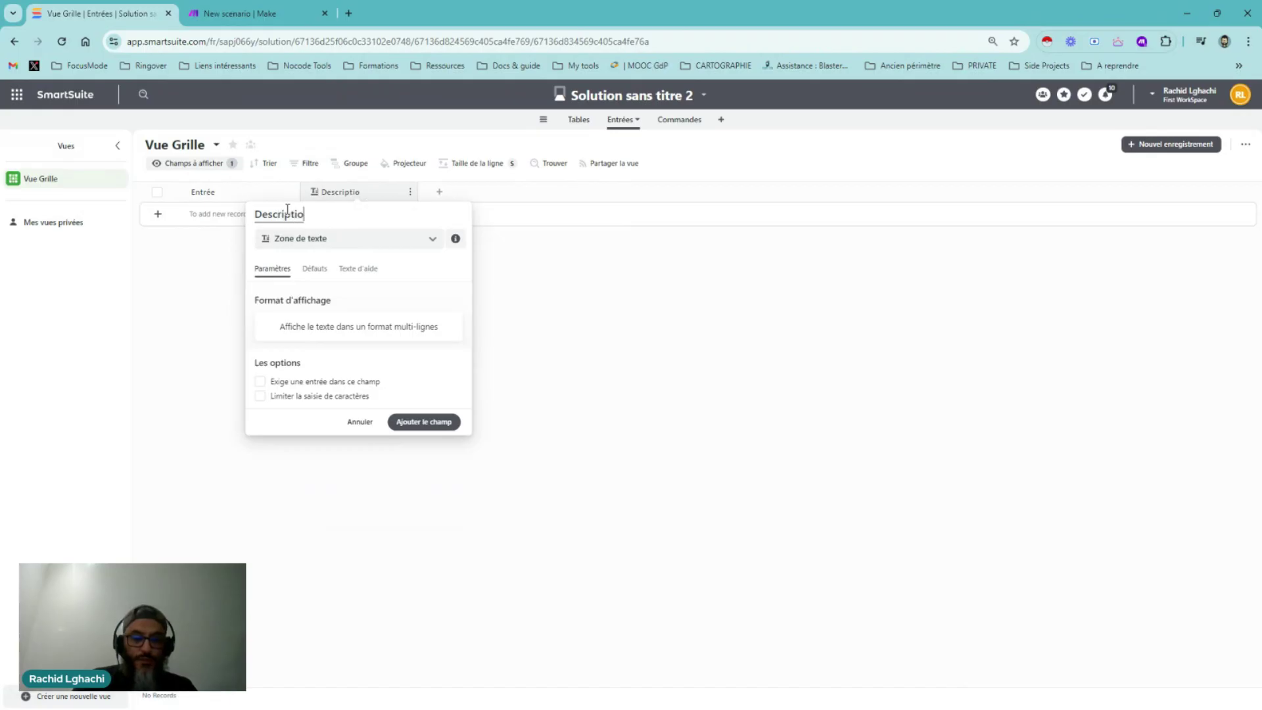
{"action": "type", "text": "n"}
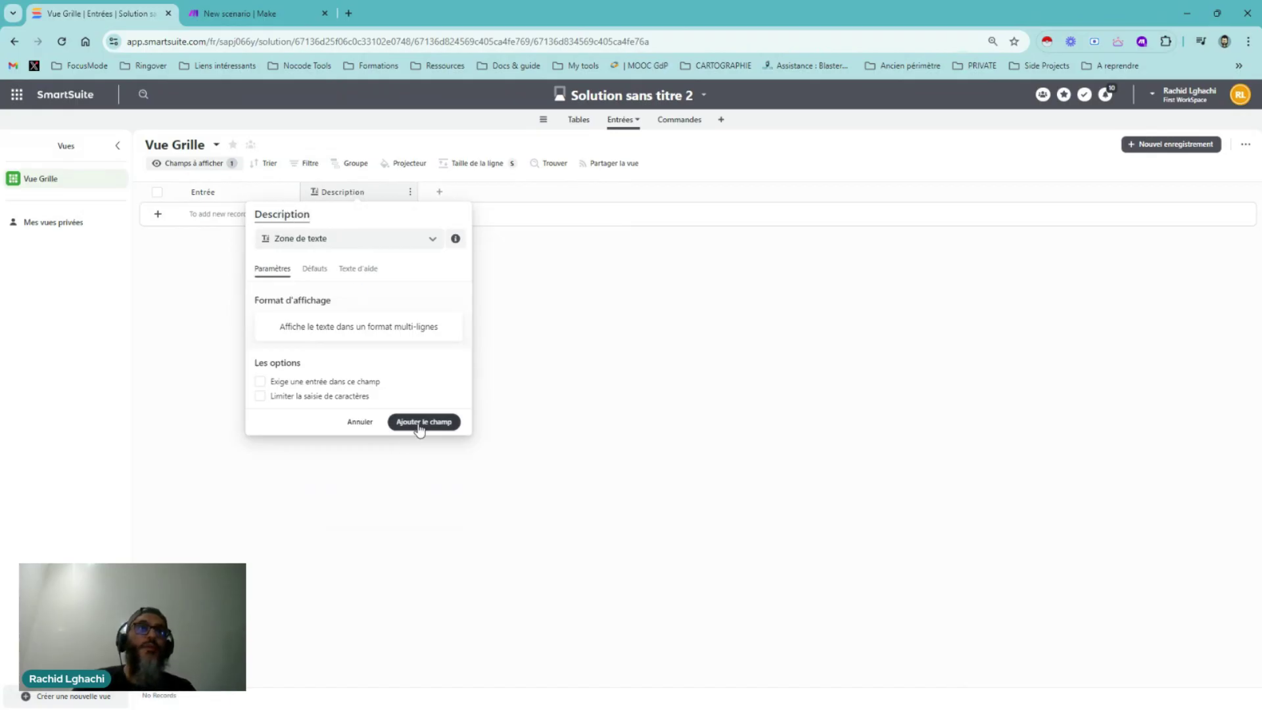
{"action": "left_click", "coordinate": [420, 429]}
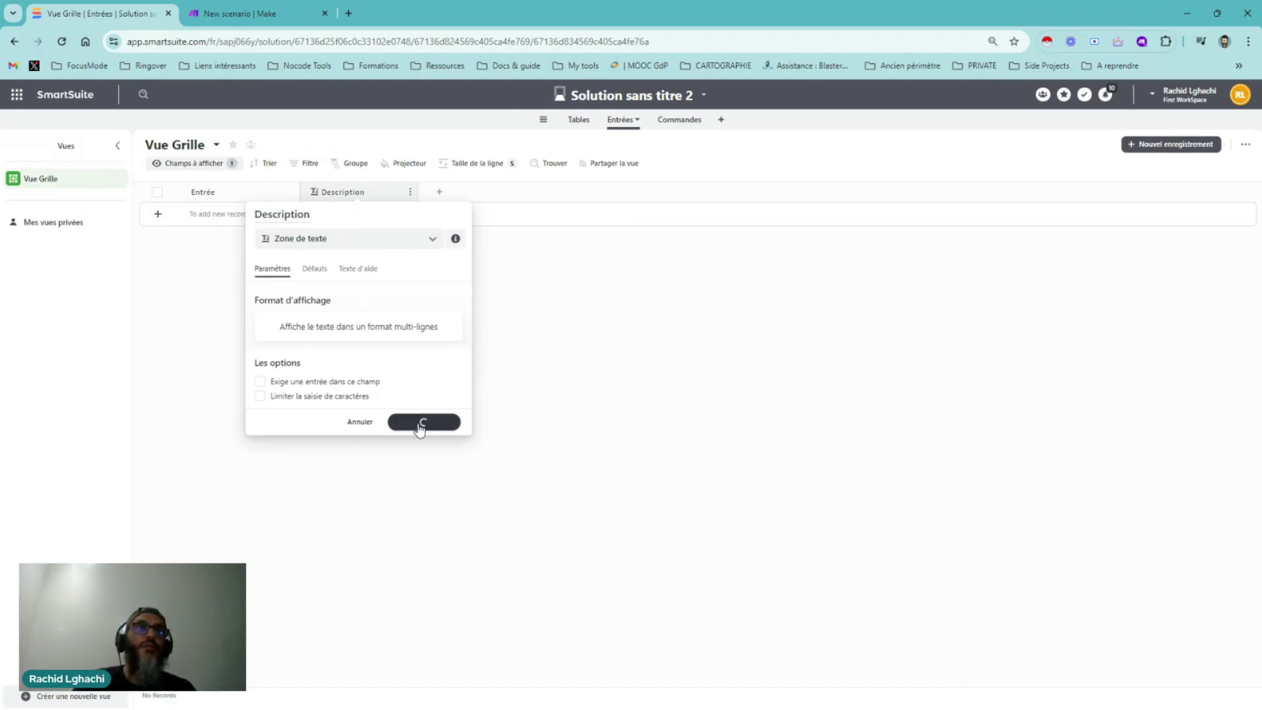
Add a Devise currency field and name it Prix
{"action": "left_click", "coordinate": [440, 194]}
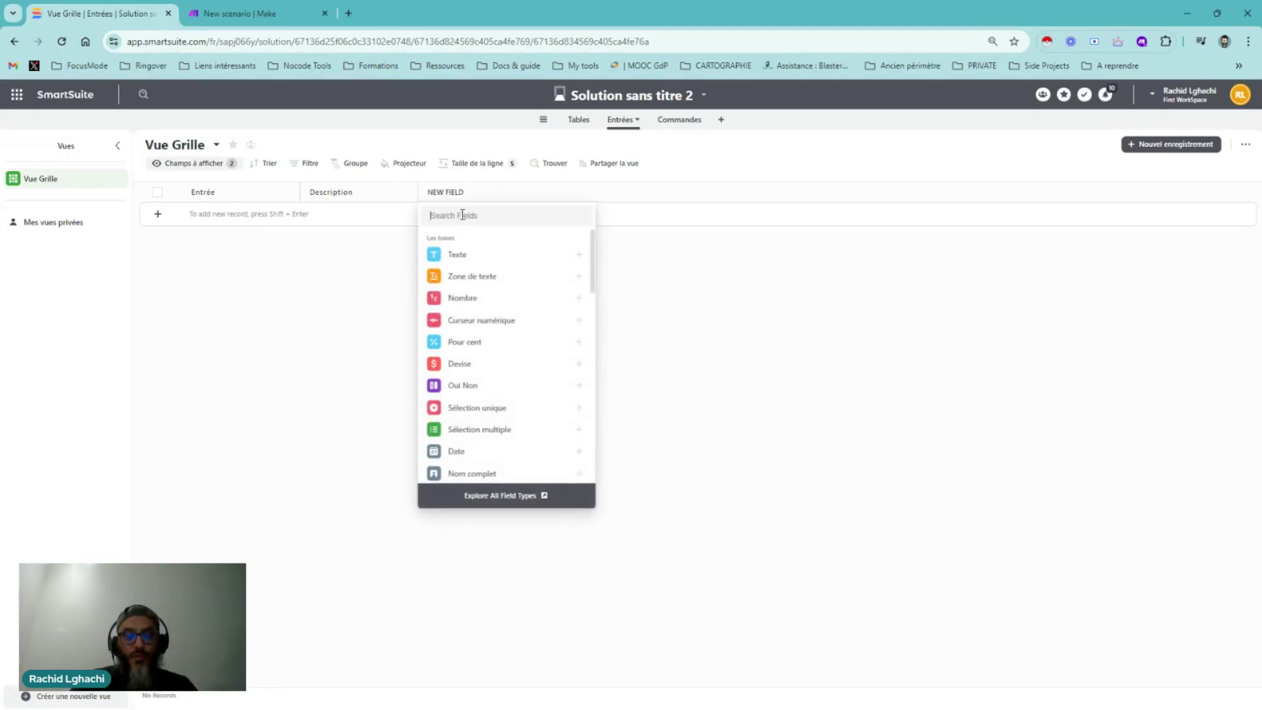
{"action": "type", "text": "R"}
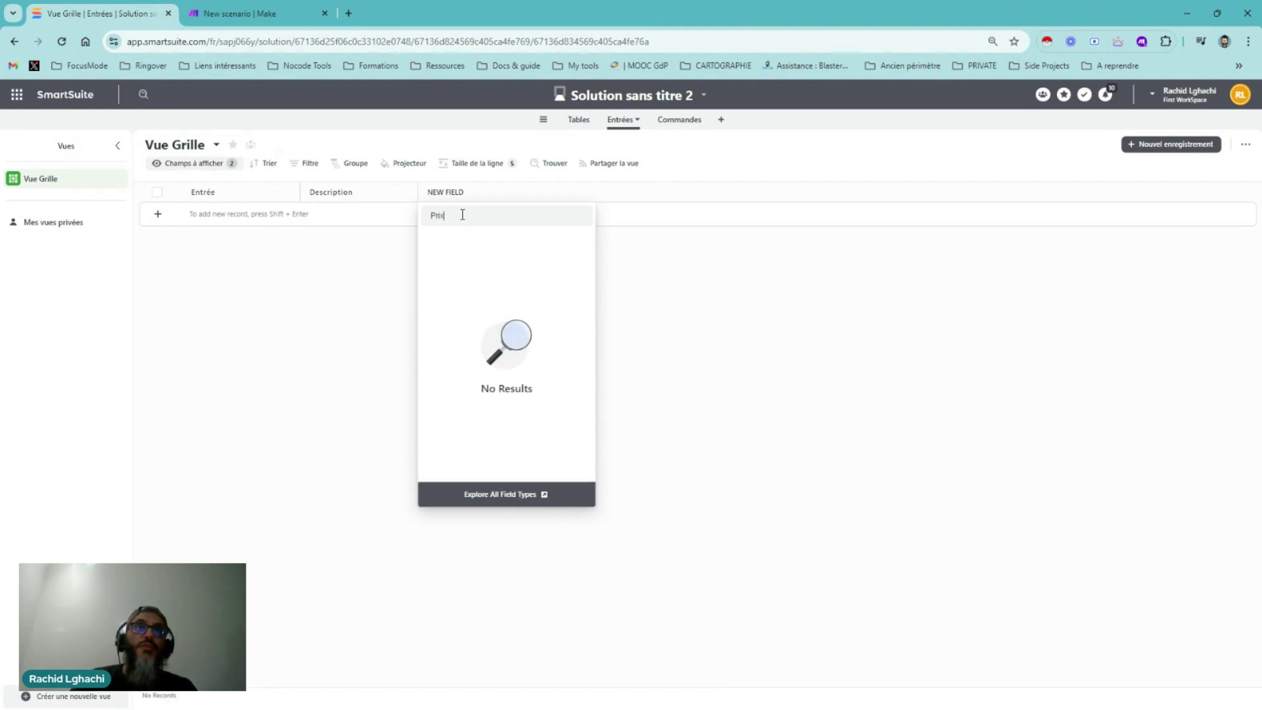
{"action": "left_click_drag", "start_coordinate": [463, 214], "coordinate": [425, 210]}
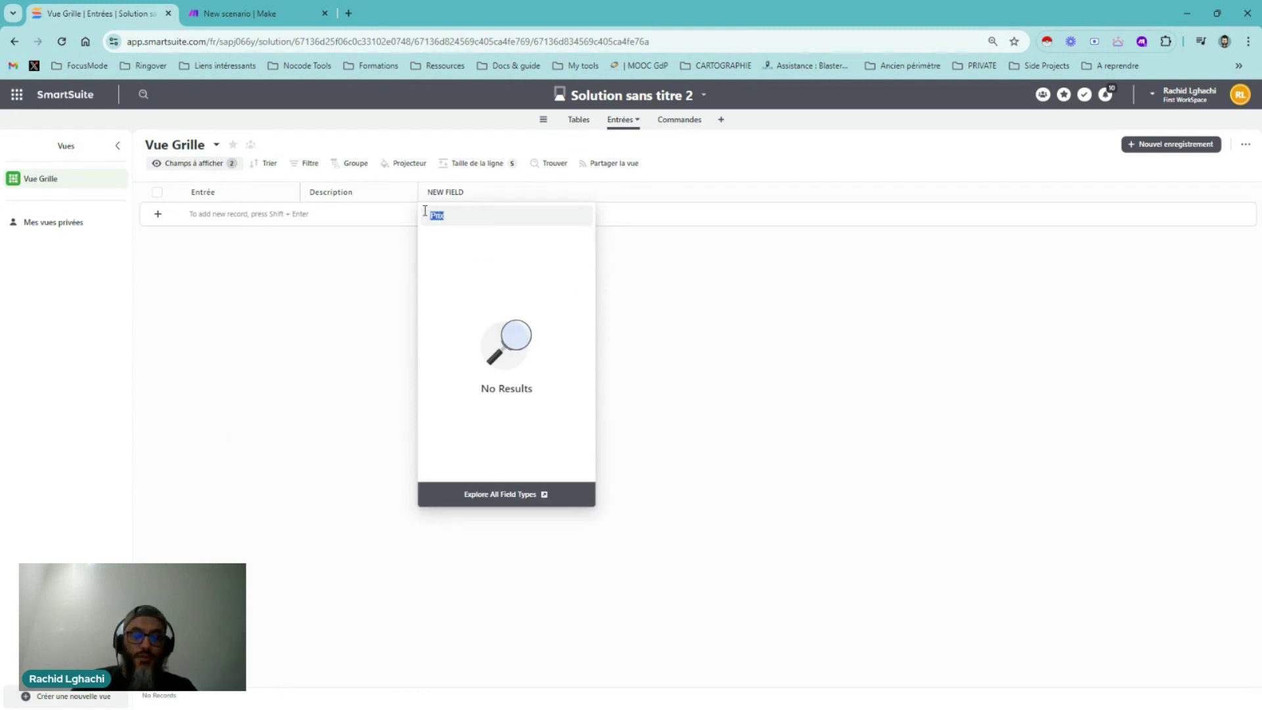
{"action": "type", "text": "de"}
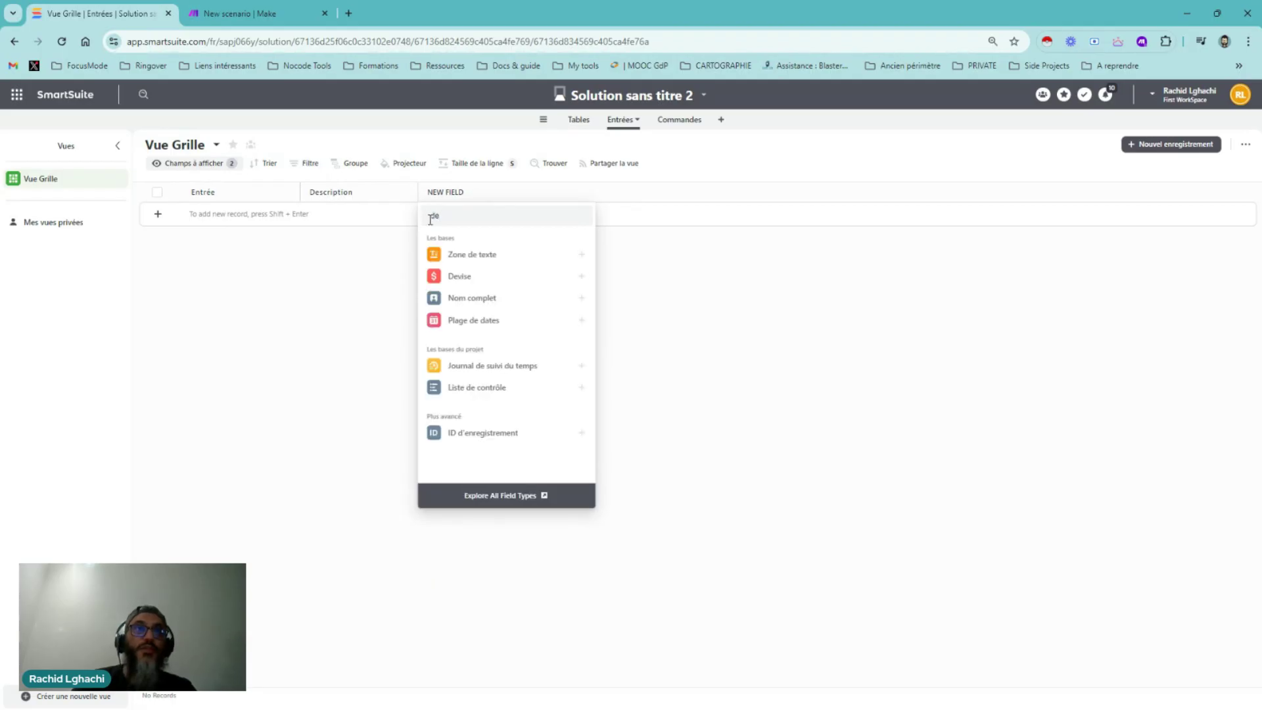
{"action": "left_click", "coordinate": [456, 276]}
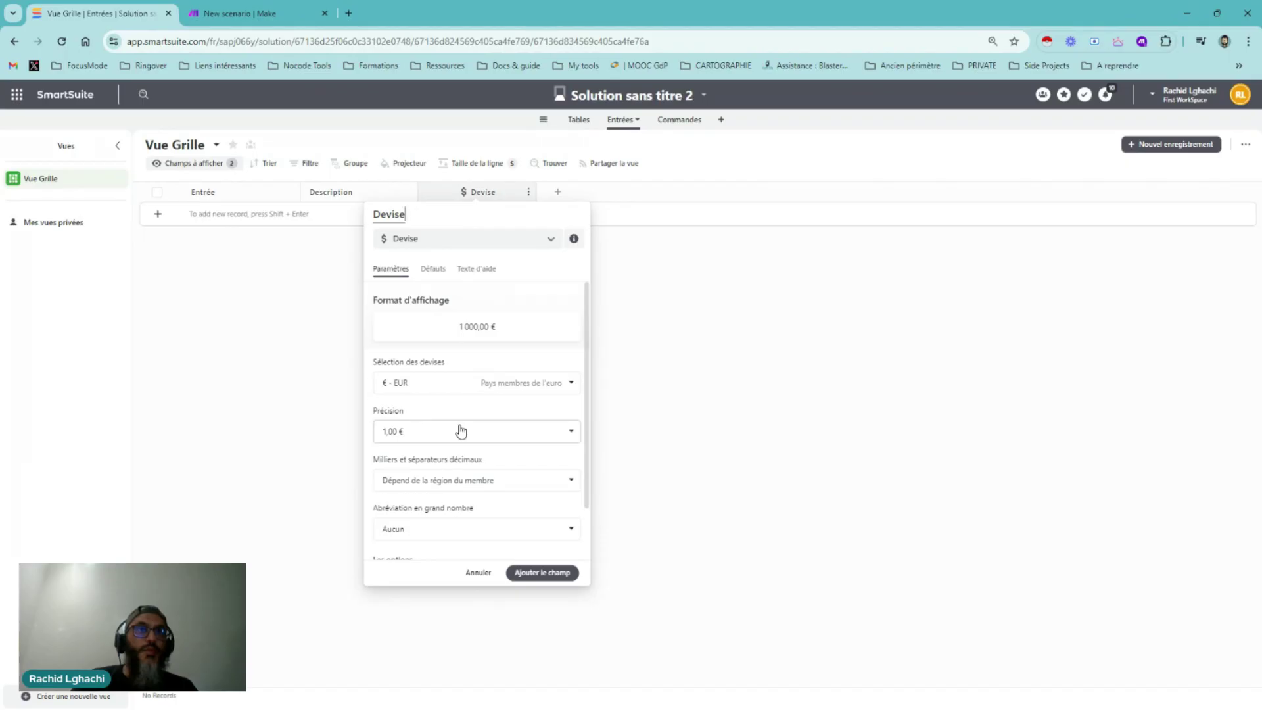
{"action": "double_click", "coordinate": [393, 215]}
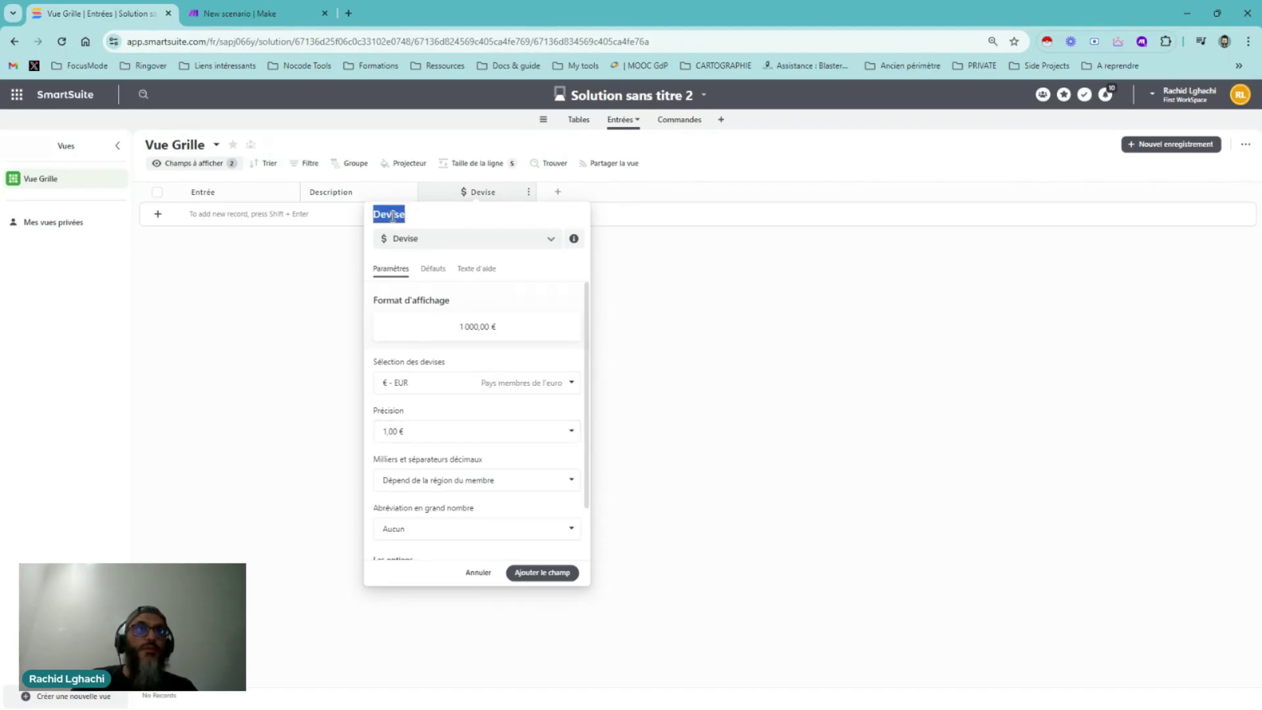
{"action": "type", "text": "Prix"}
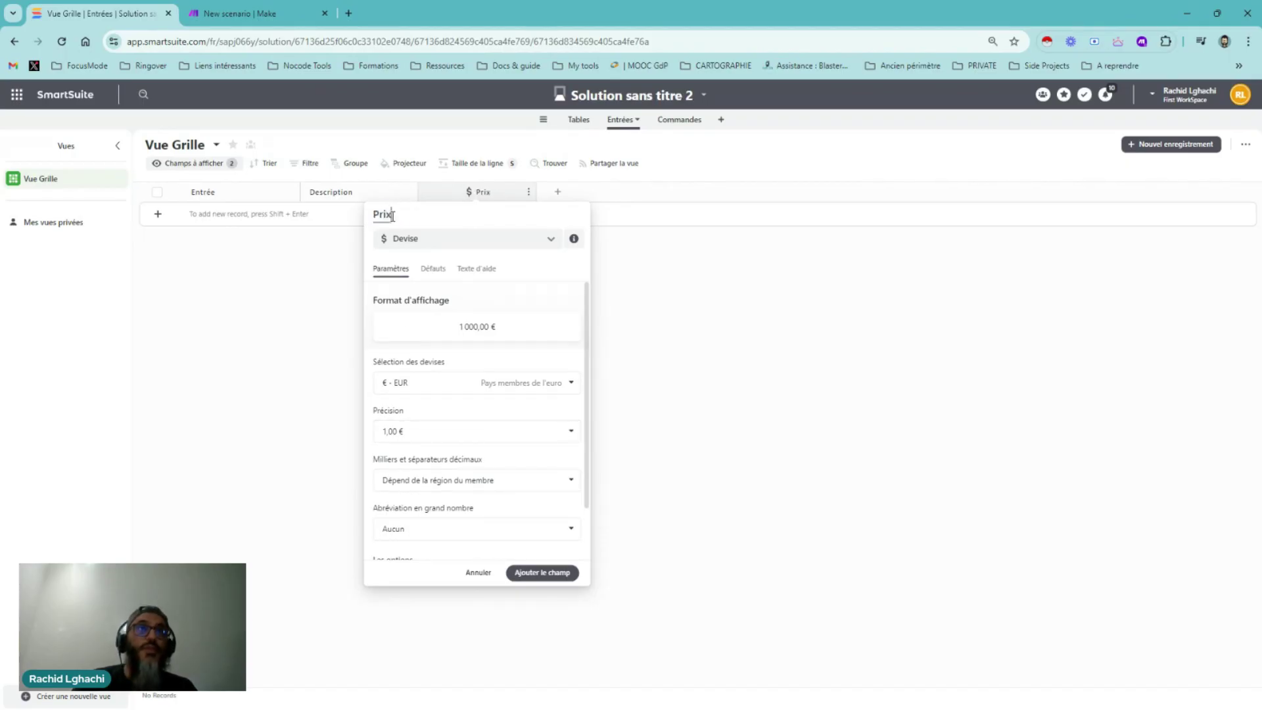
Keep euros and the default separators for Prix, then confirm the field
{"action": "left_click", "coordinate": [523, 393]}
{"action": "scroll", "coordinate": [488, 444], "scroll_direction": "down", "scroll_amount": 10}
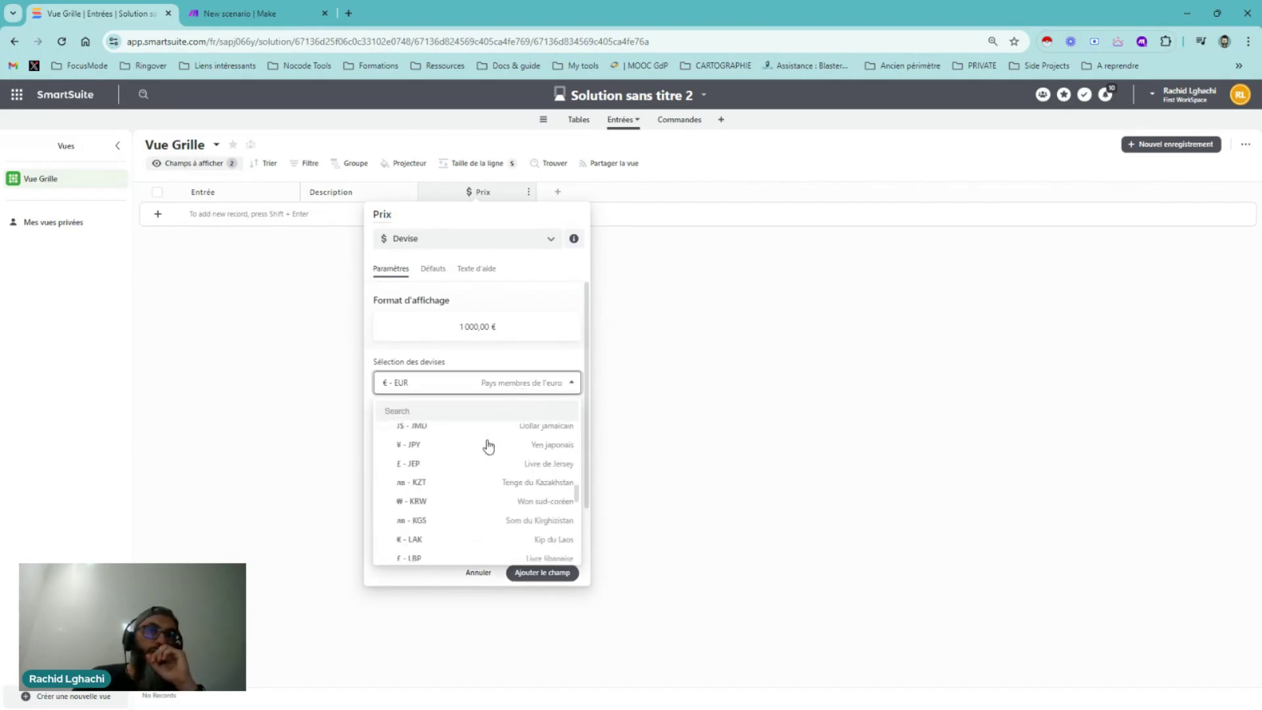
{"action": "scroll", "coordinate": [488, 447], "scroll_direction": "down", "scroll_amount": 10}
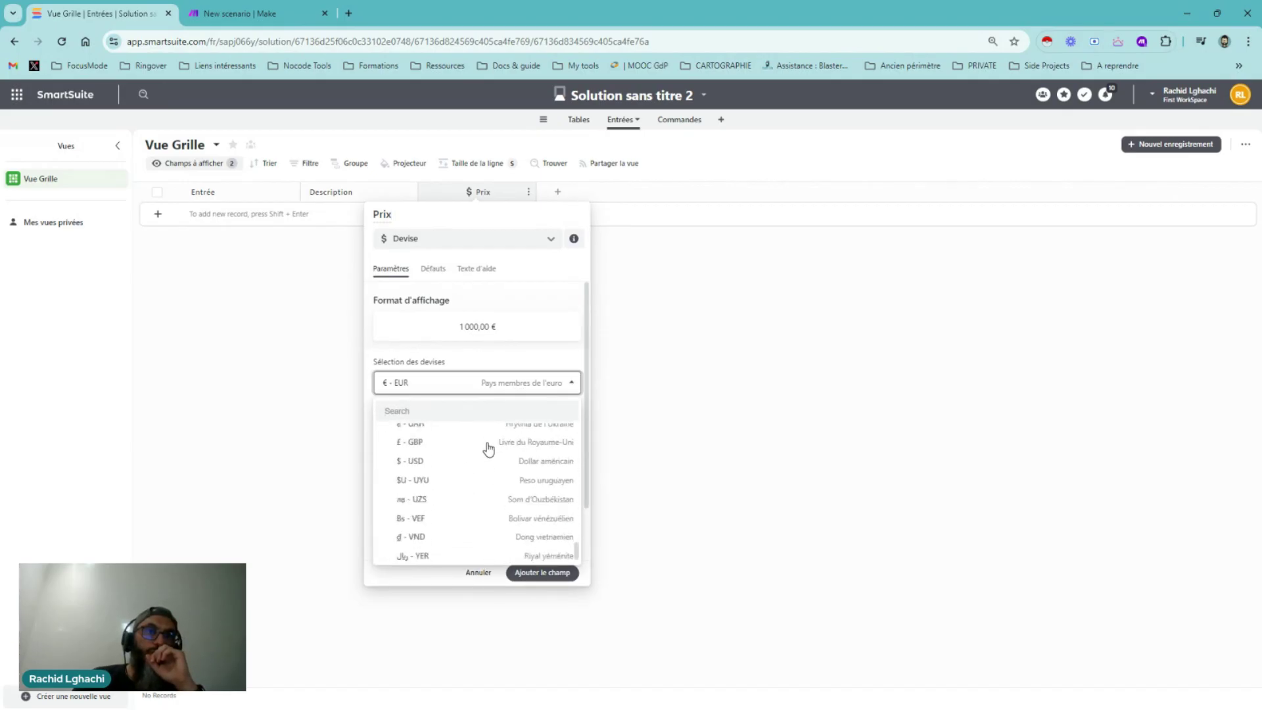
{"action": "left_click", "coordinate": [512, 363]}
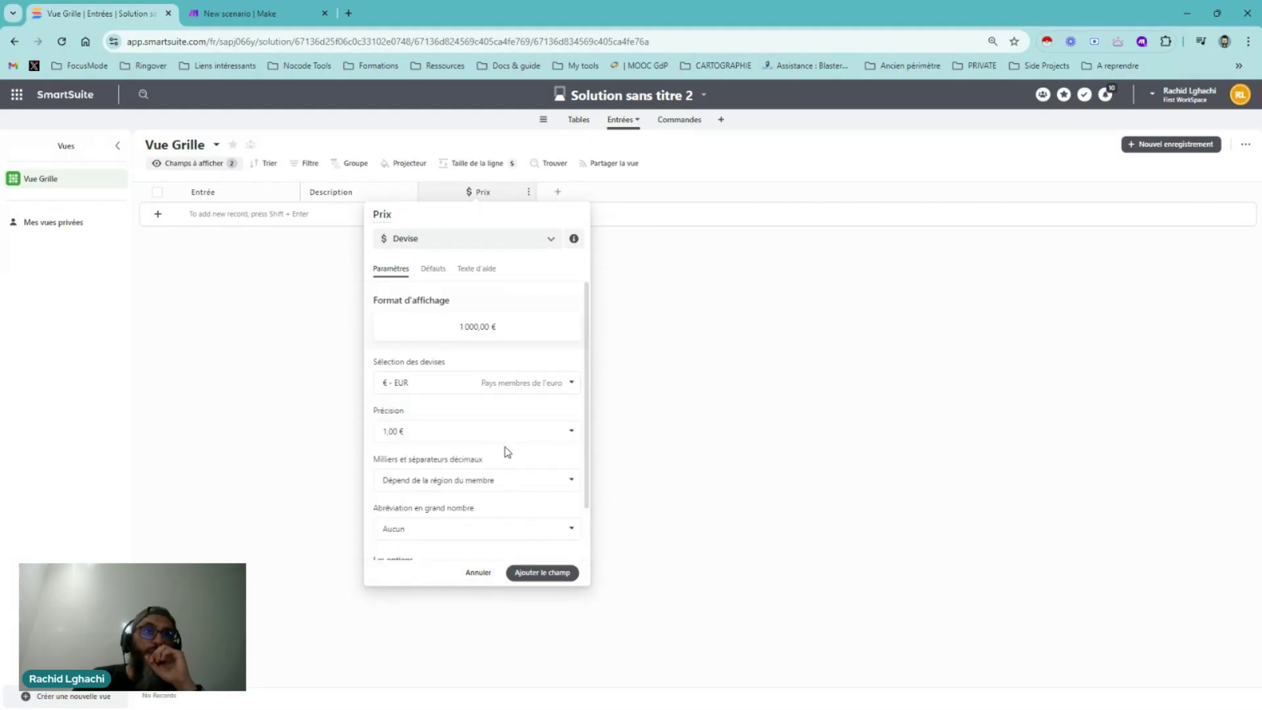
{"action": "scroll", "coordinate": [522, 453], "scroll_direction": "down", "scroll_amount": 1}
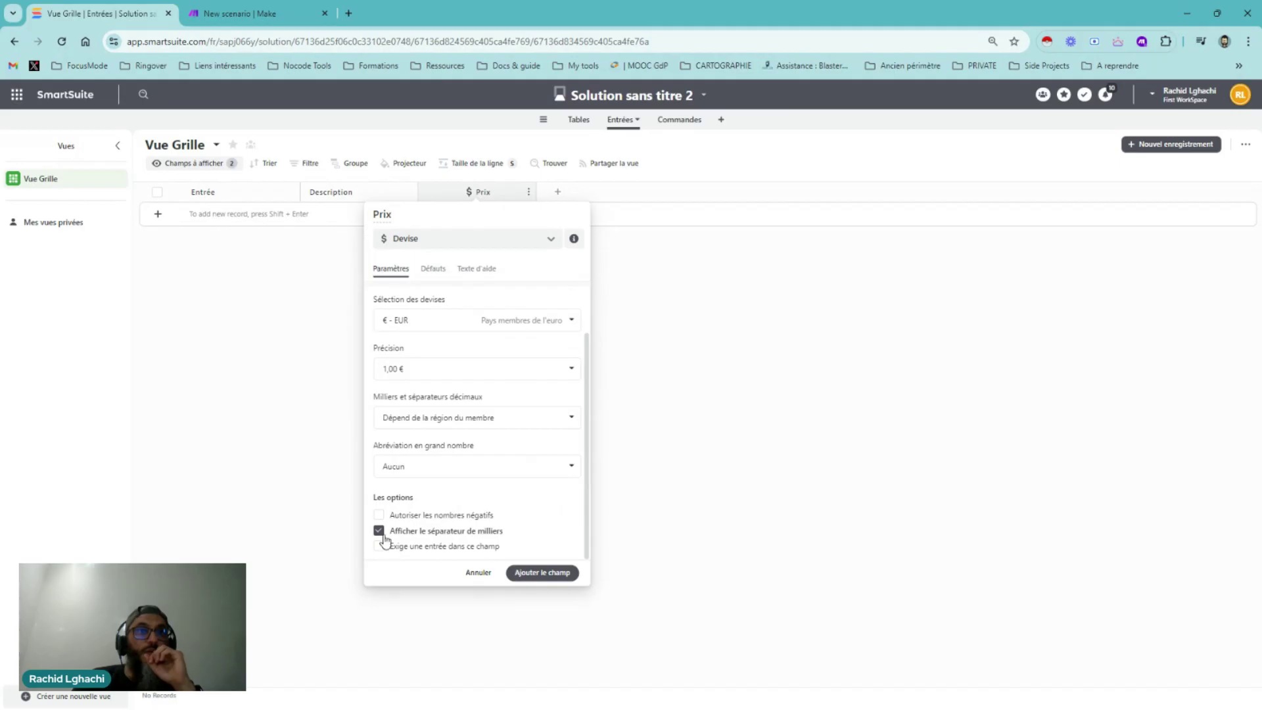
{"action": "left_click", "coordinate": [513, 419]}
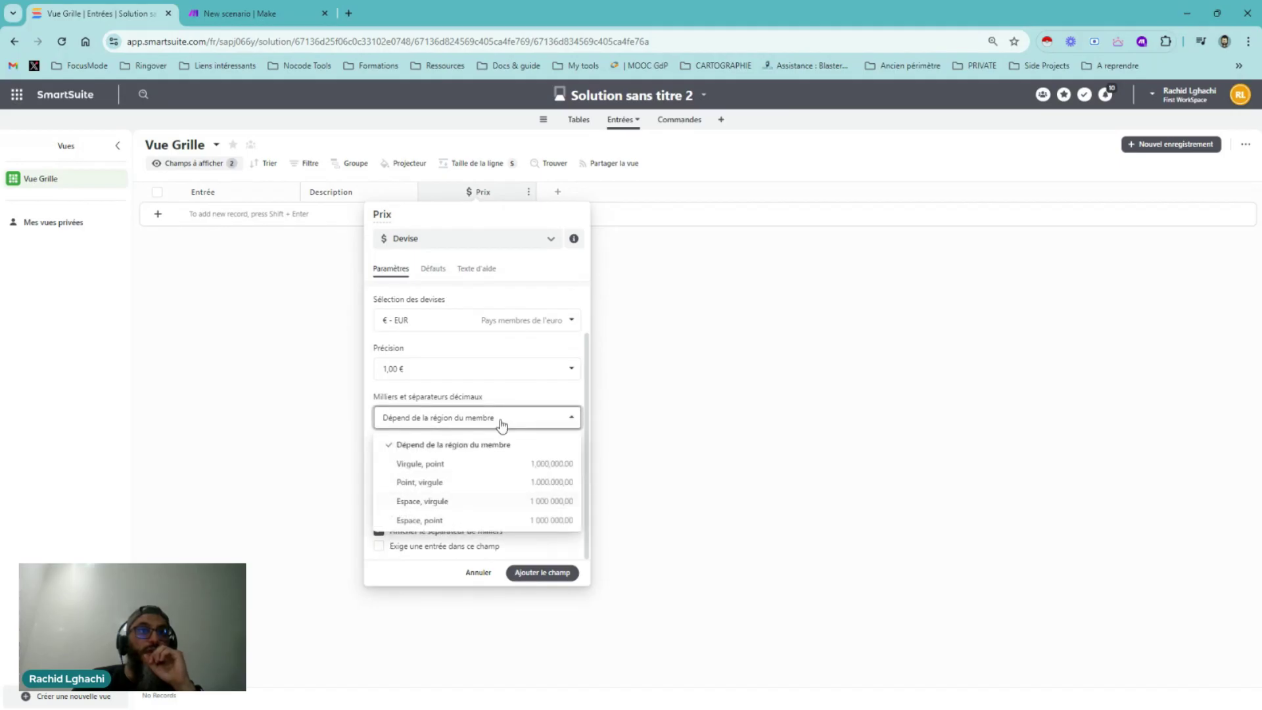
{"action": "left_click", "coordinate": [519, 414]}
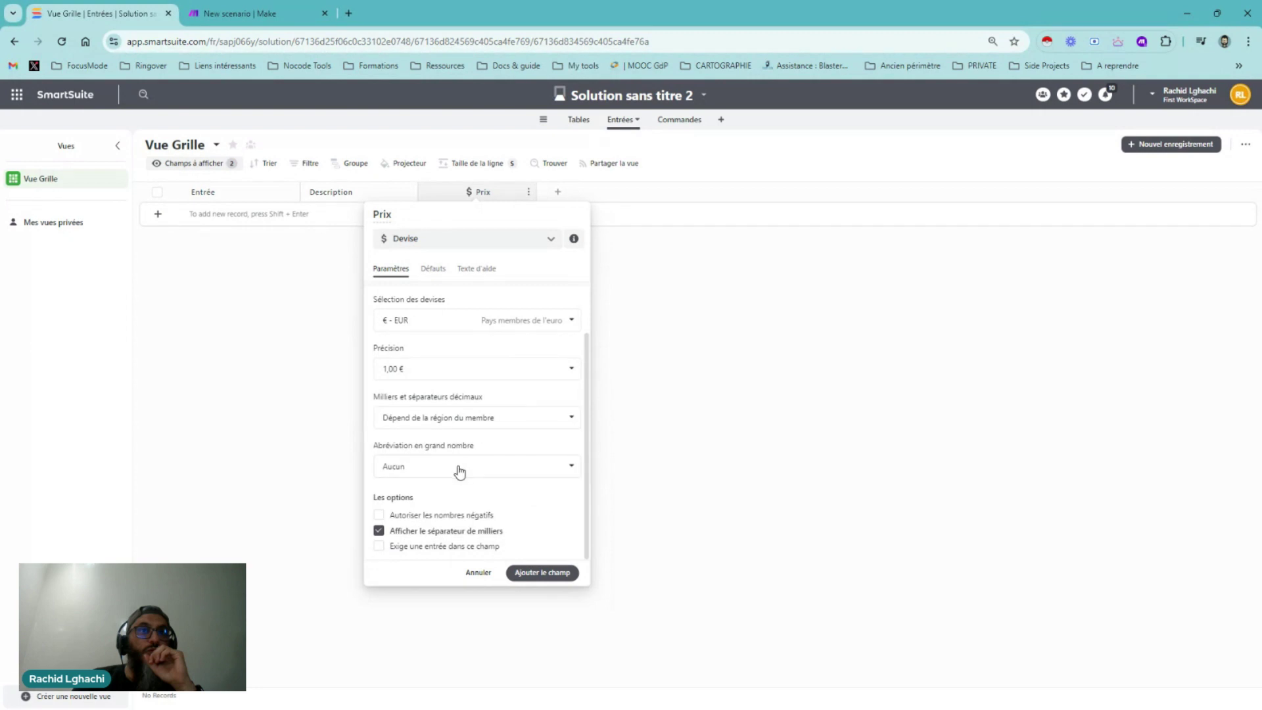
{"action": "left_click", "coordinate": [550, 573]}
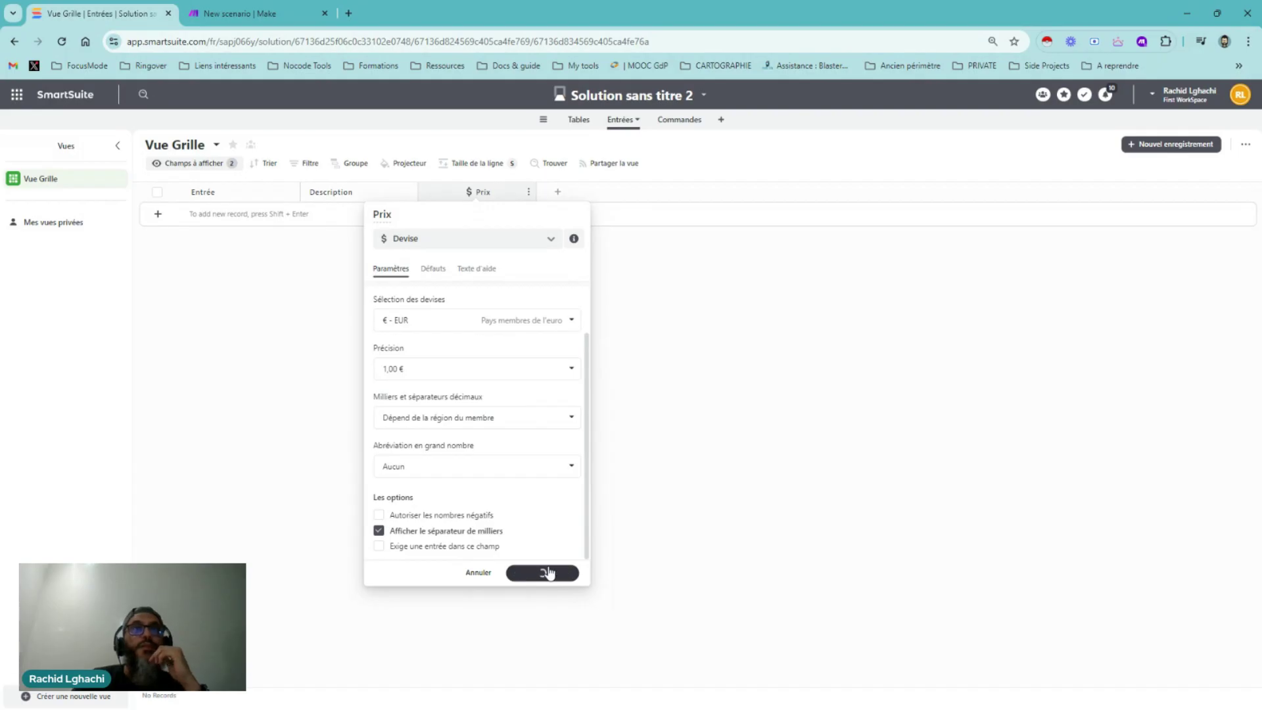
Add a Fichiers et images field named Photo, found by searching 'fich'
{"action": "left_click", "coordinate": [556, 200]}
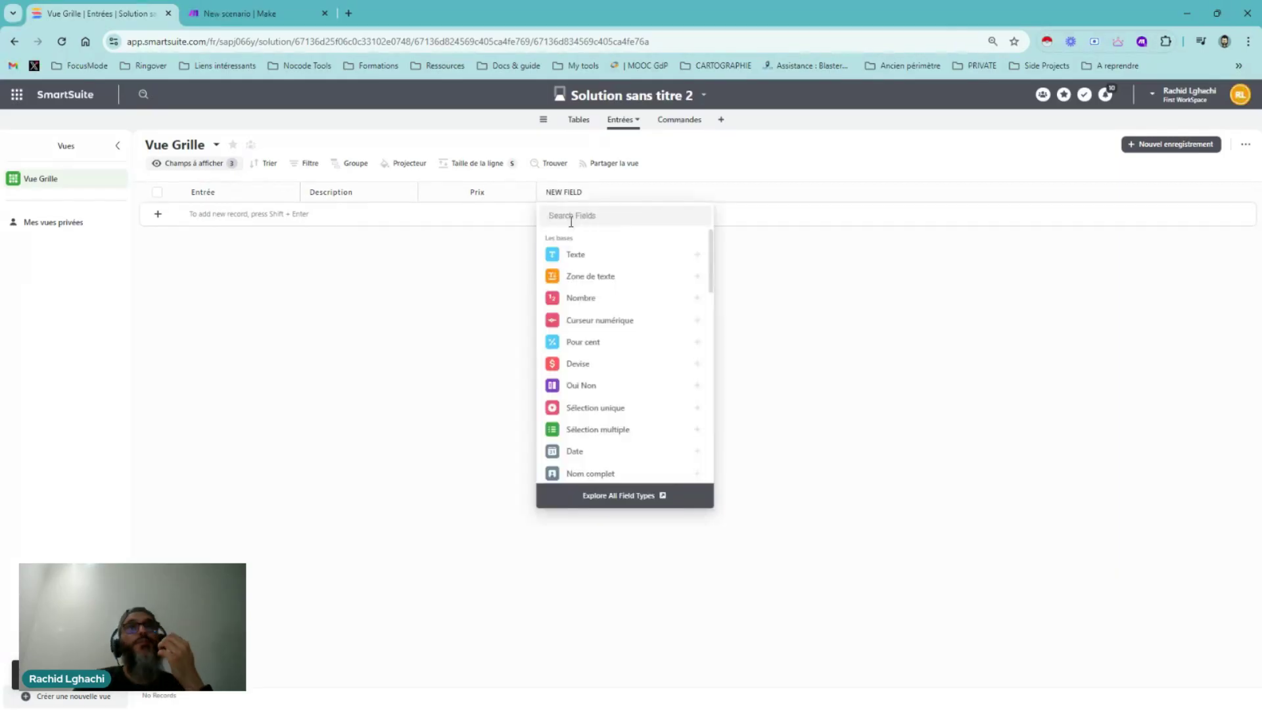
{"action": "type", "text": "pho"}
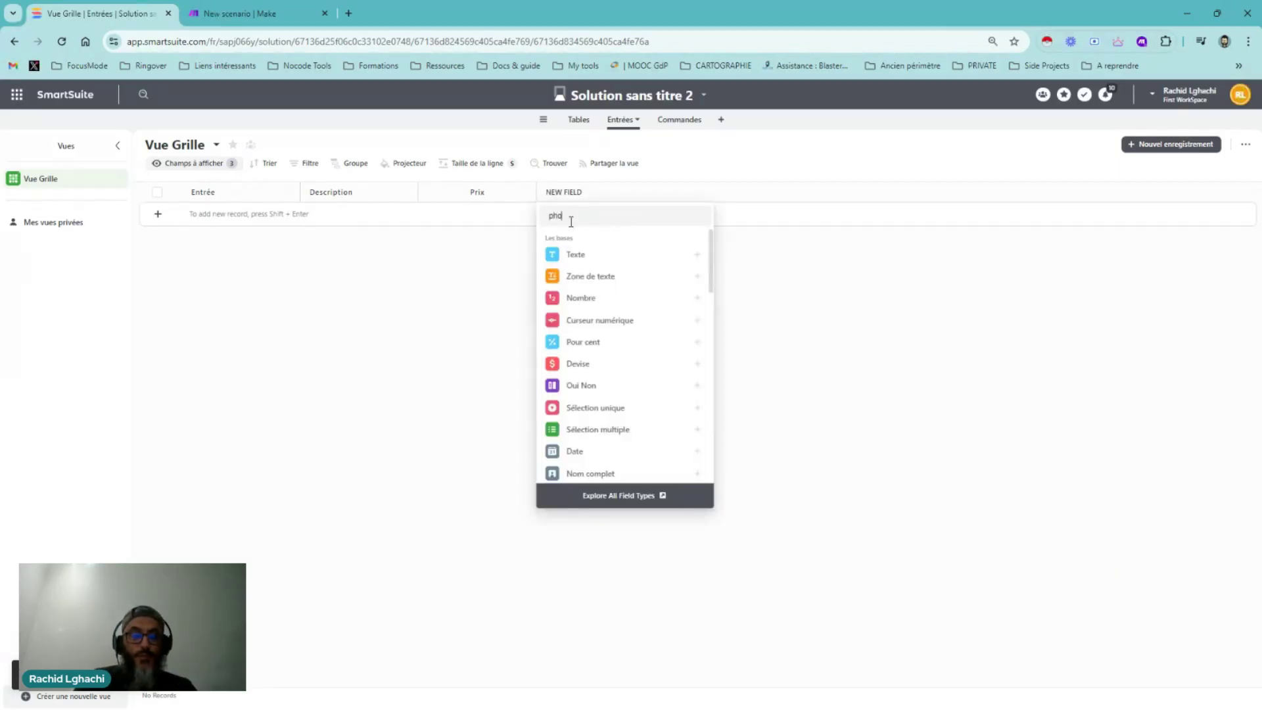
{"action": "type", "text": "to"}
{"action": "key", "text": "BackSpace"}
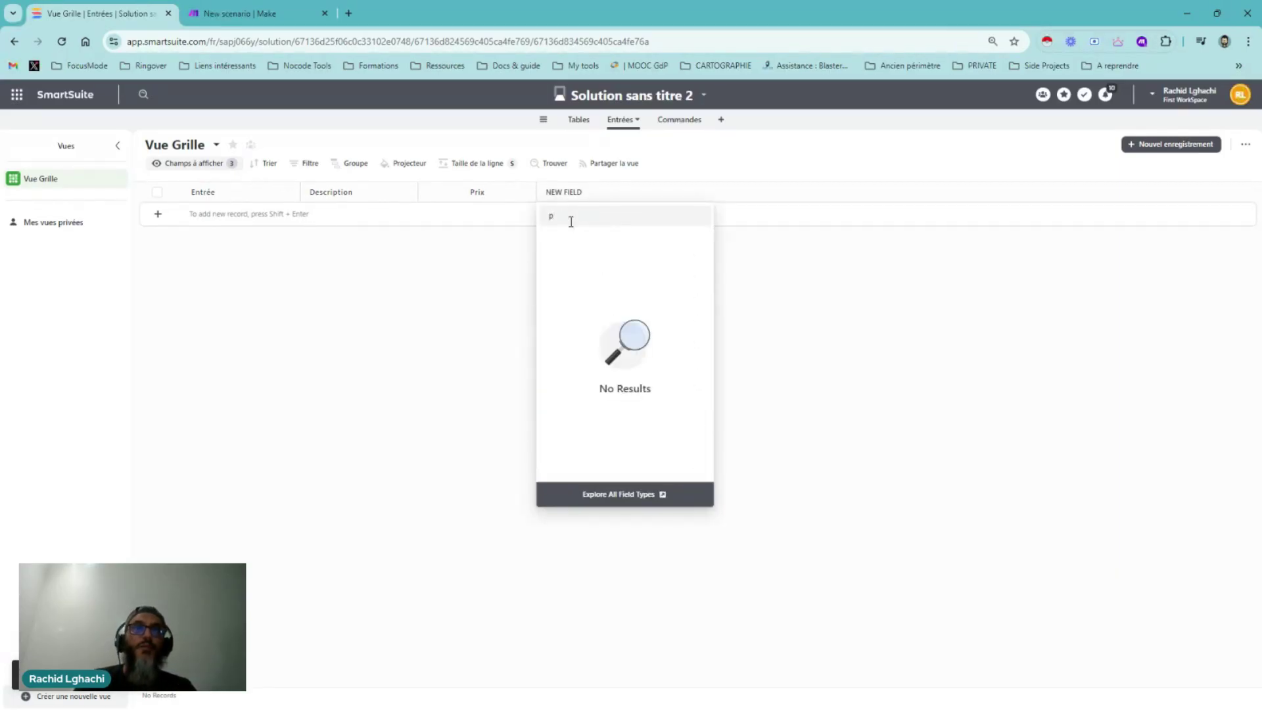
{"action": "key", "text": "BackSpace"}
{"action": "type", "text": "fil"}
{"action": "key", "text": "BackSpace"}
{"action": "key", "text": "BackSpace"}
{"action": "type", "text": "ich"}
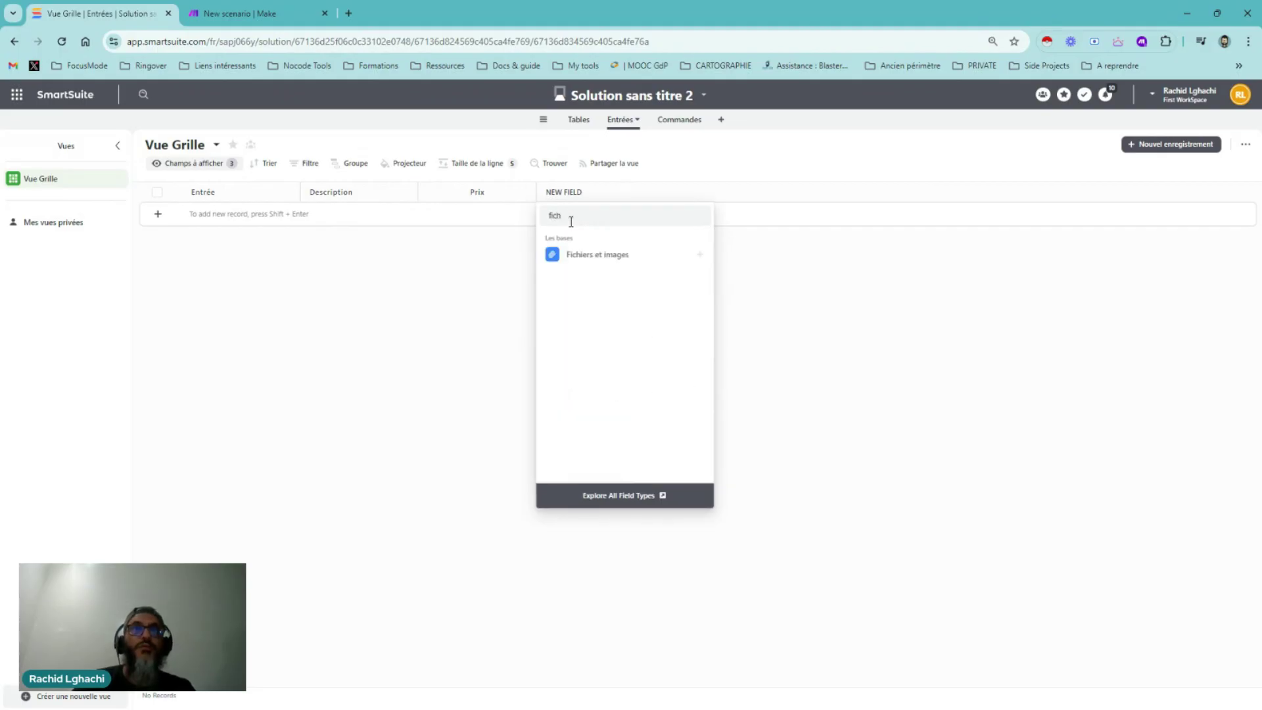
{"action": "left_click", "coordinate": [574, 258]}
{"action": "double_click", "coordinate": [544, 217]}
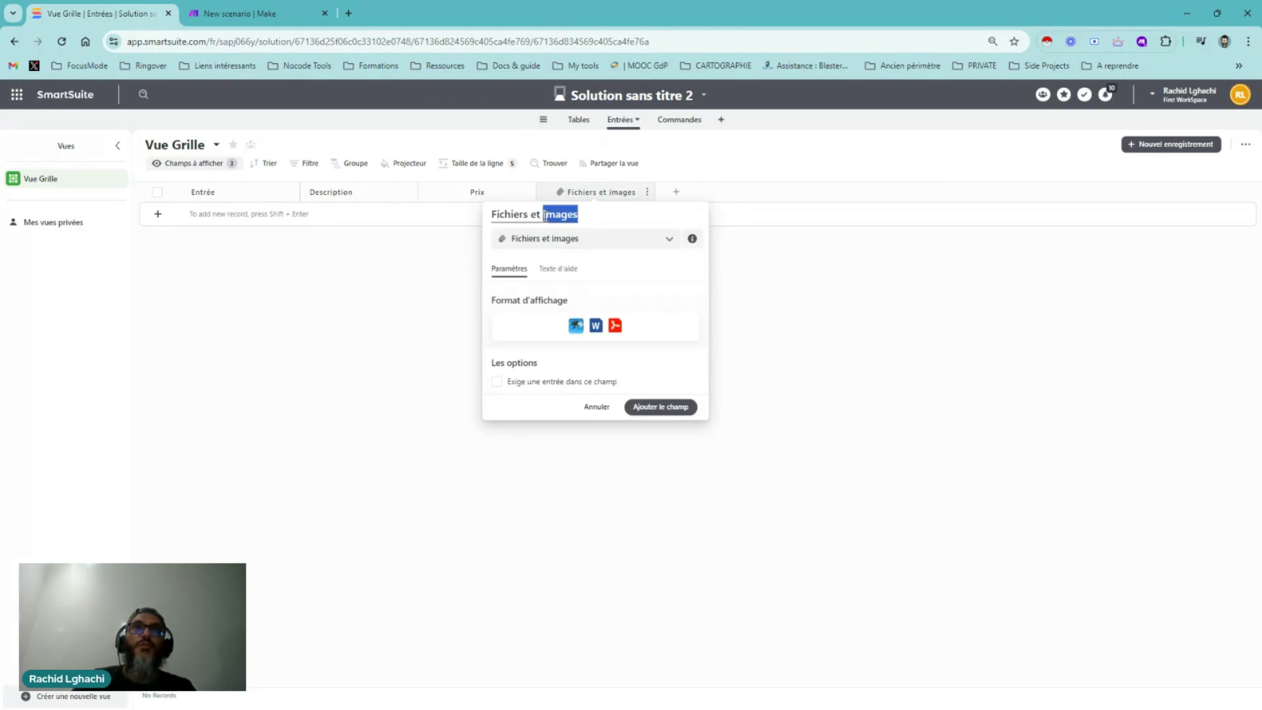
{"action": "triple_click", "coordinate": [545, 217]}
{"action": "type", "text": "Phot"}
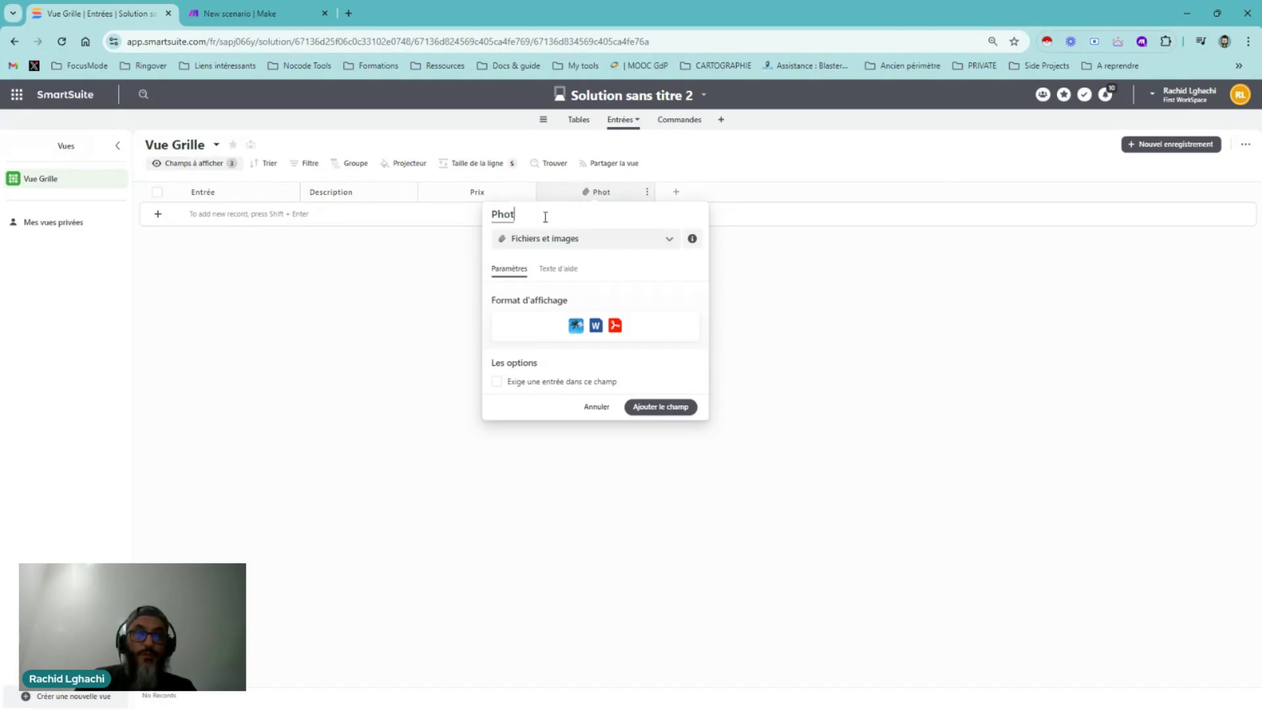
{"action": "type", "text": "o"}
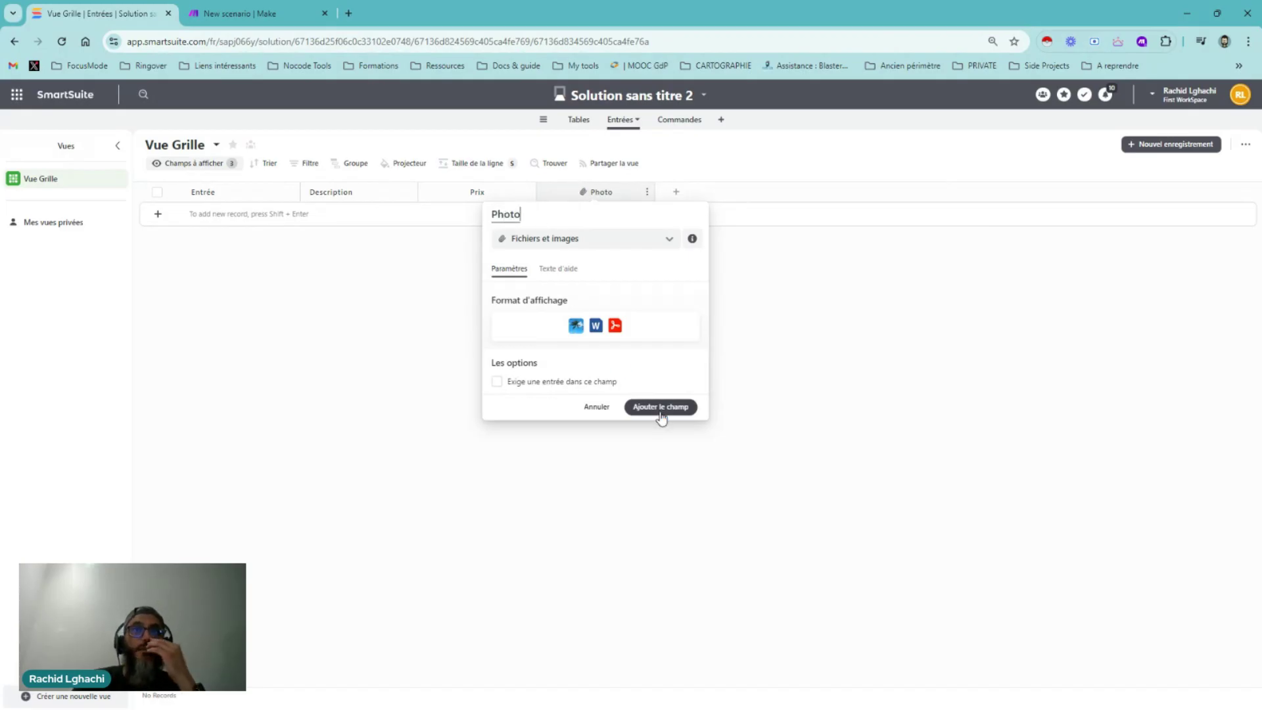
{"action": "left_click", "coordinate": [661, 408]}
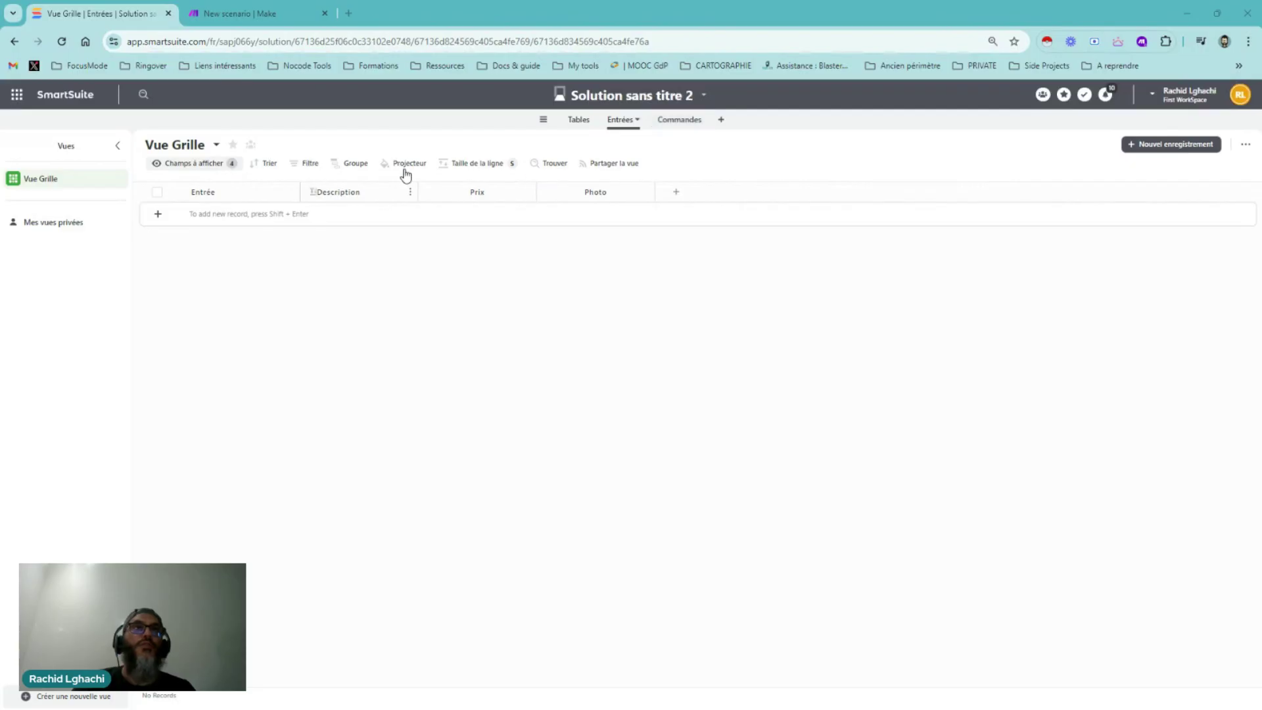
Duplicate the Entrées table as a new table named Plats
{"action": "left_click", "coordinate": [637, 123]}
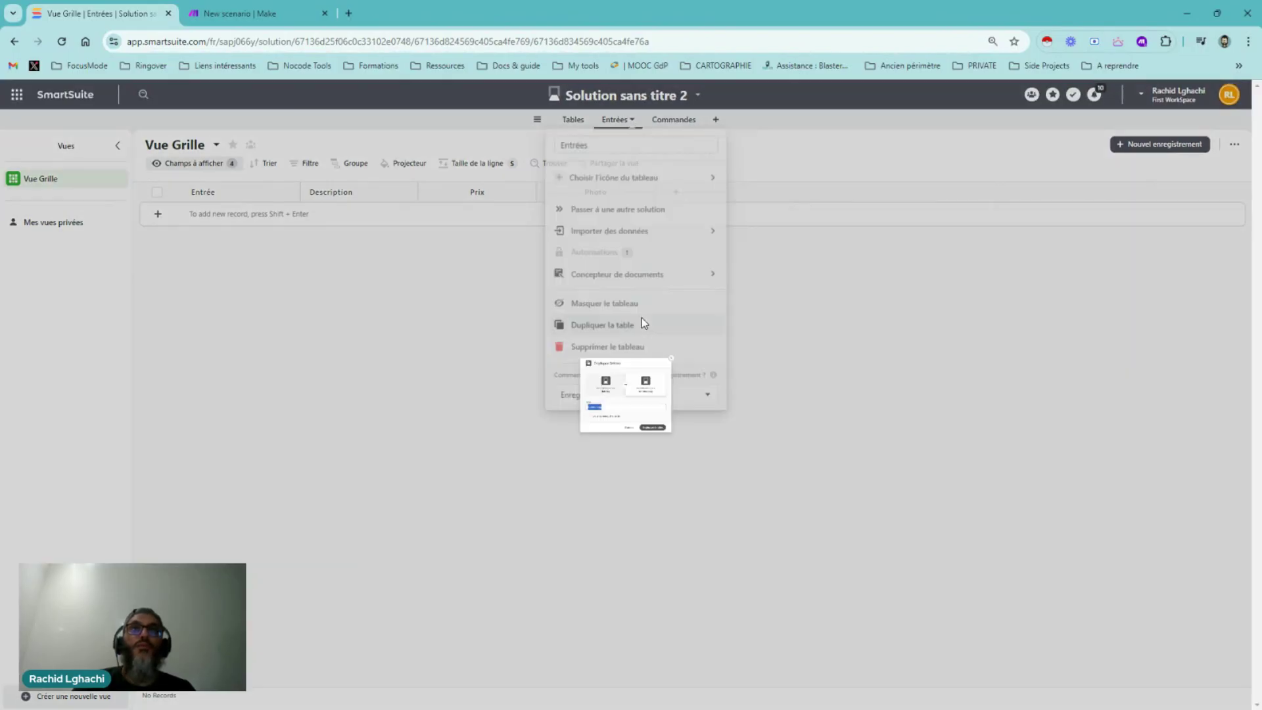
{"action": "left_click", "coordinate": [643, 323]}
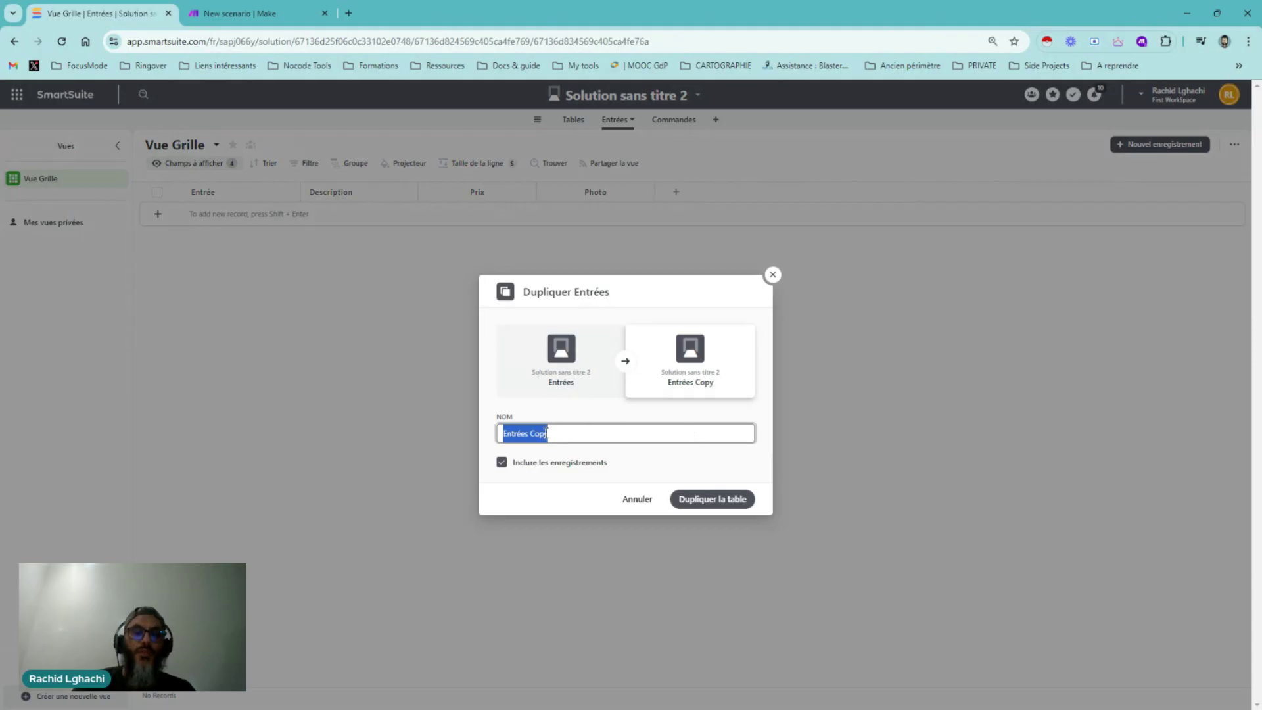
{"action": "type", "text": "PLats"}
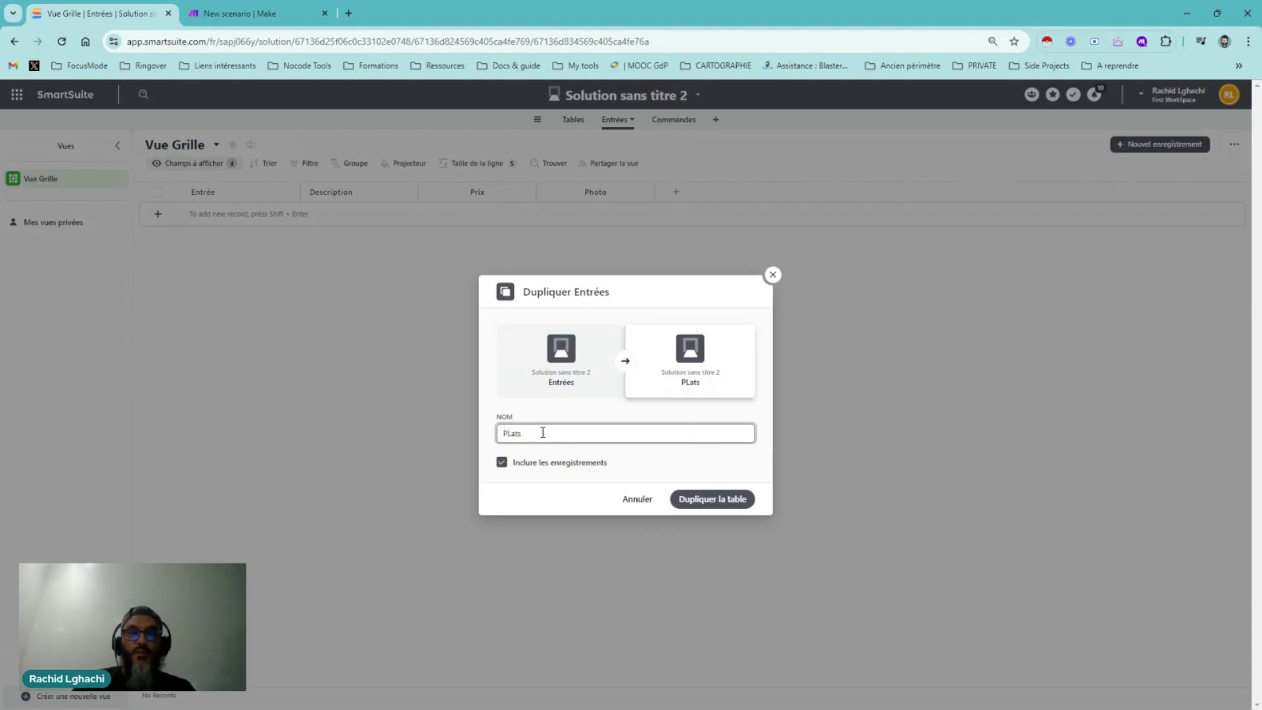
{"action": "key", "text": "Left"}
{"action": "key", "text": "Left"}
{"action": "key", "text": "Left"}
{"action": "key", "text": "BackSpace"}
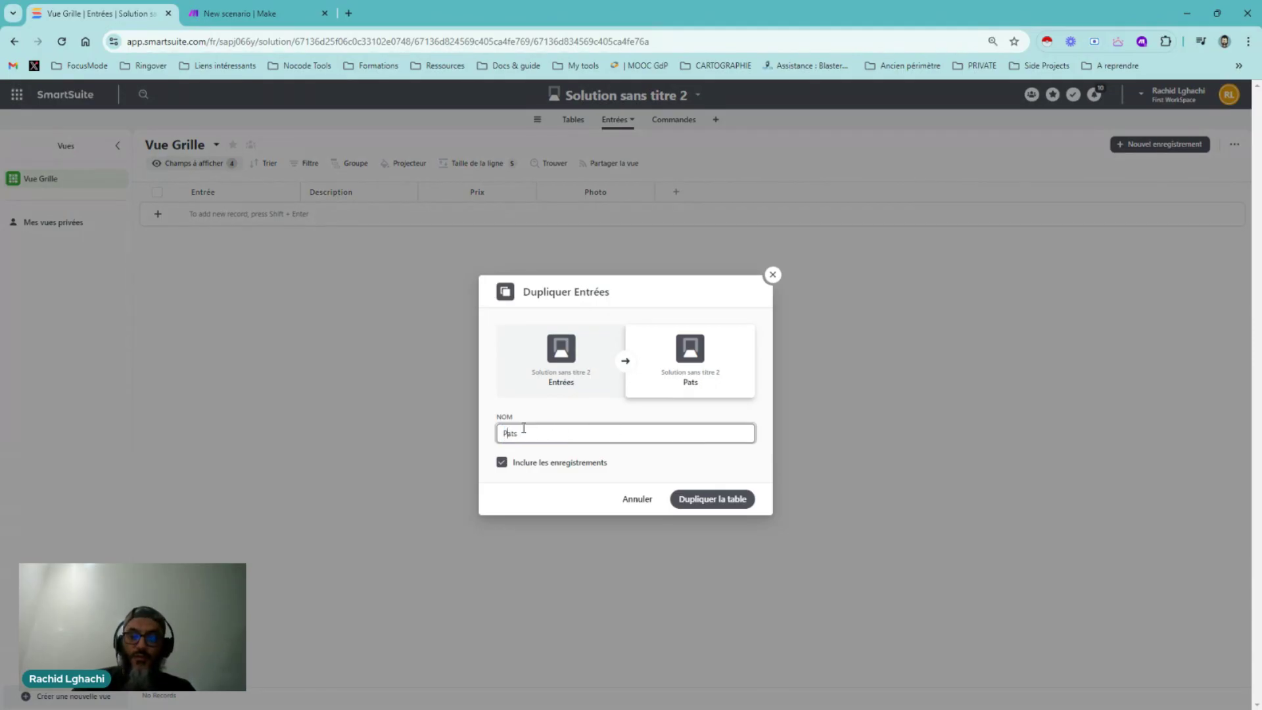
{"action": "type", "text": "l"}
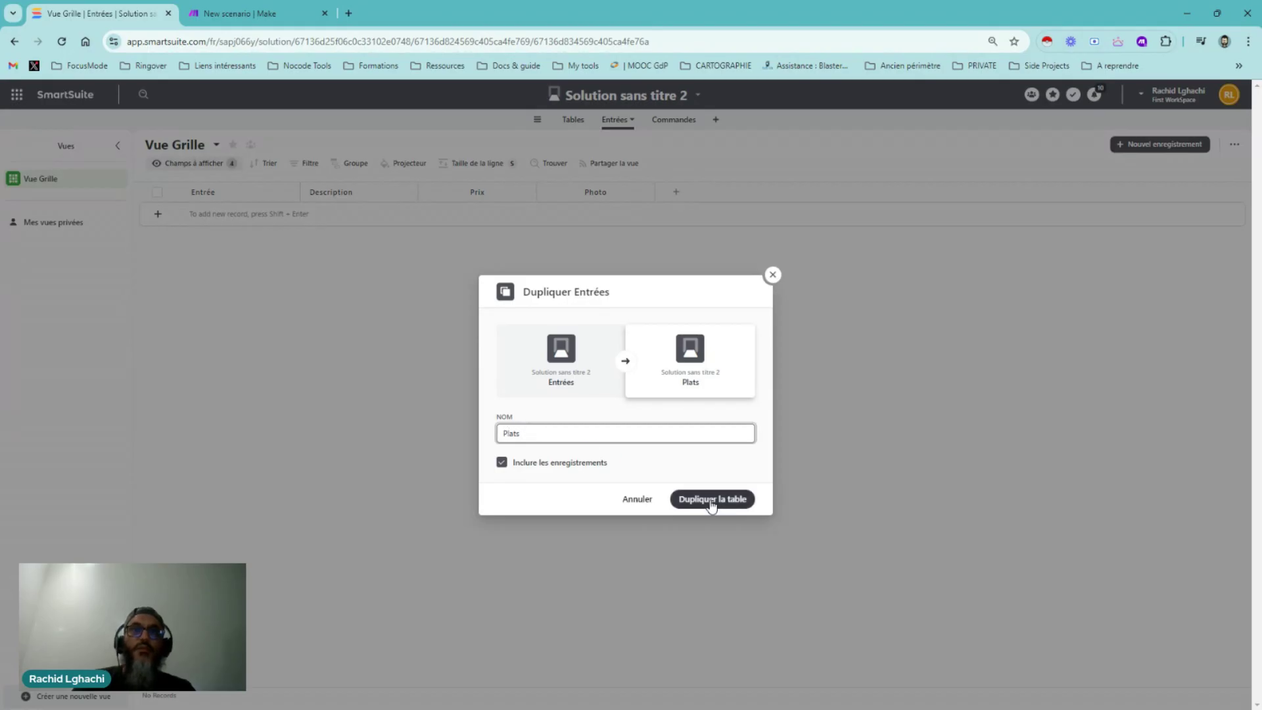
{"action": "left_click", "coordinate": [711, 502]}
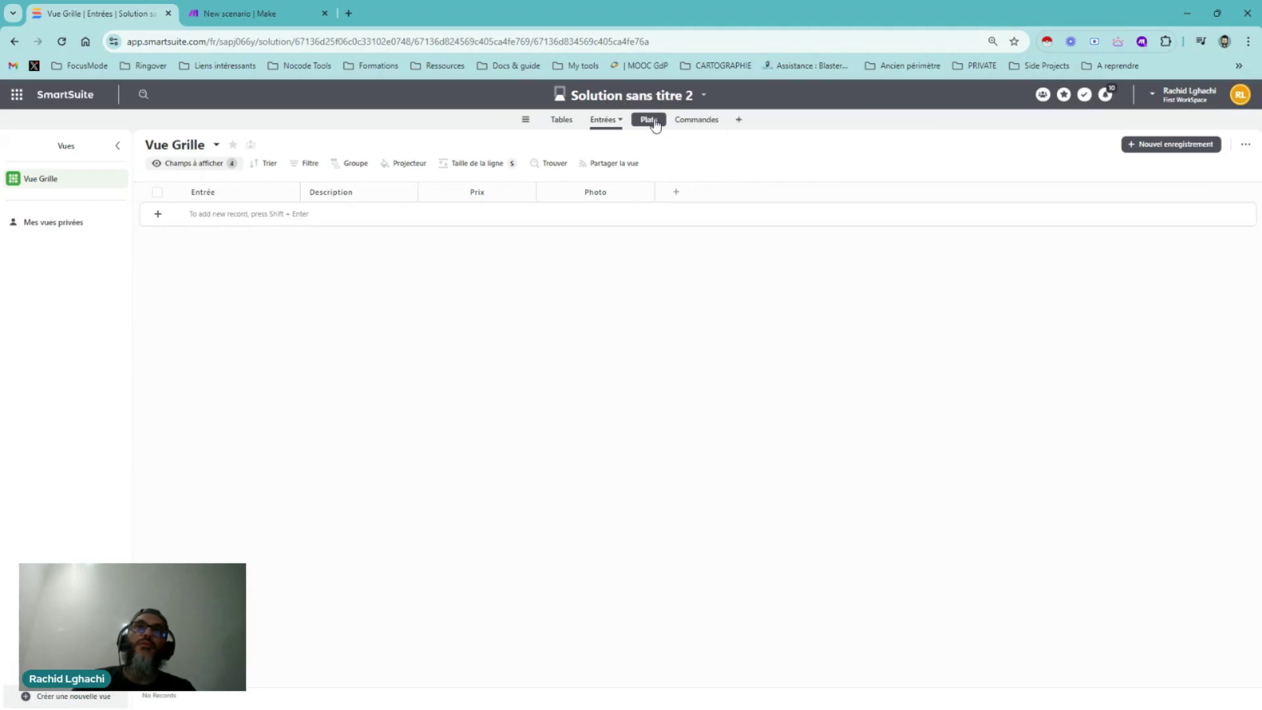
Duplicate the Plats table as a new table named Desserts
{"action": "left_click", "coordinate": [653, 123]}
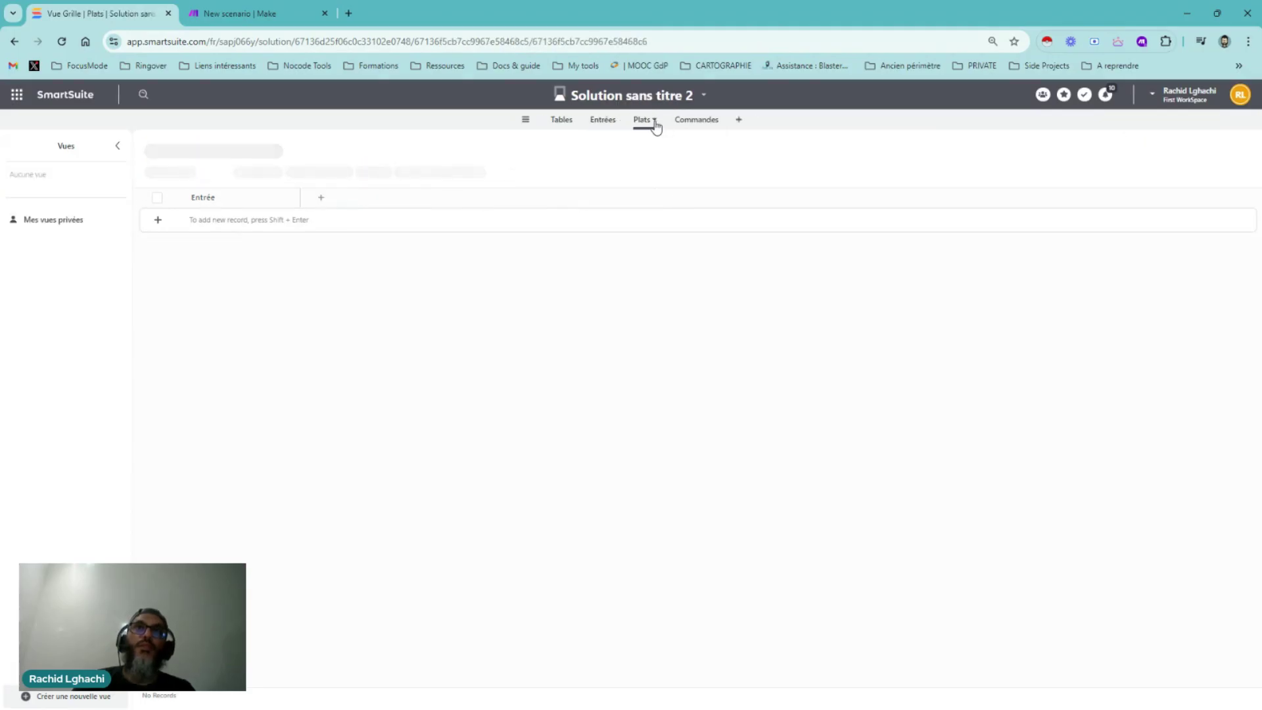
{"action": "left_click", "coordinate": [654, 122]}
{"action": "left_click", "coordinate": [645, 326]}
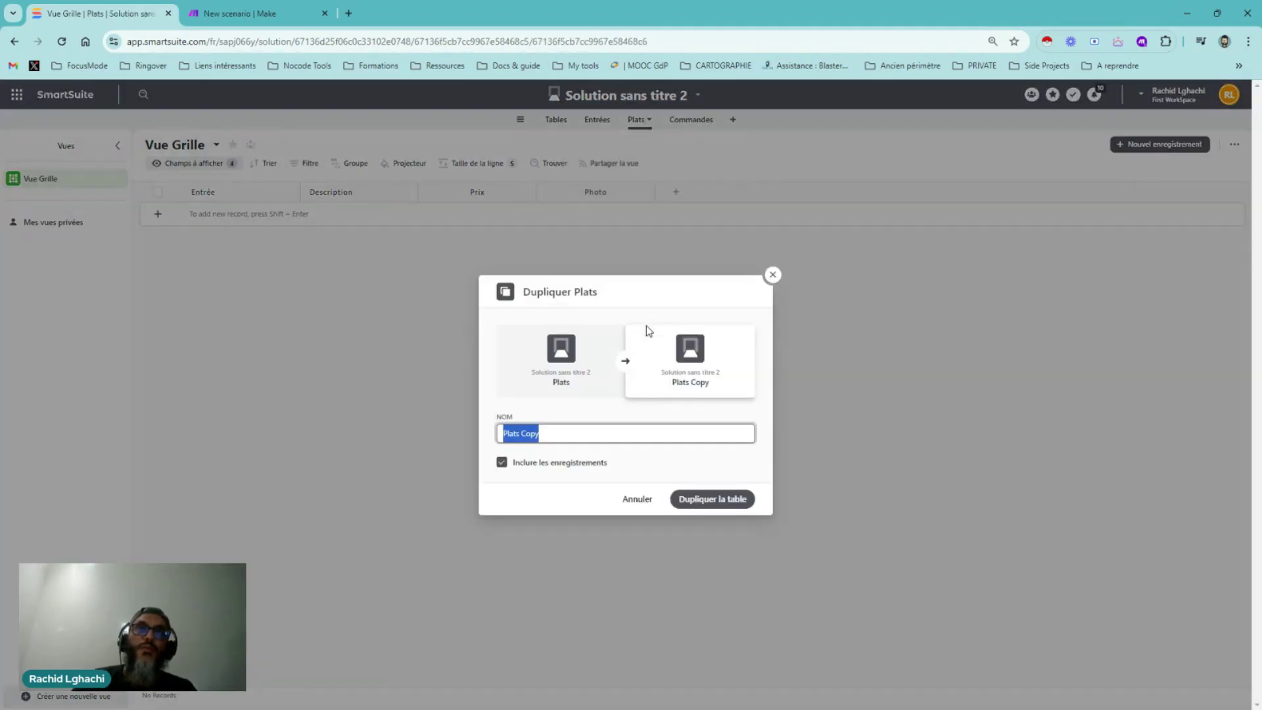
{"action": "type", "text": "Dessert"}
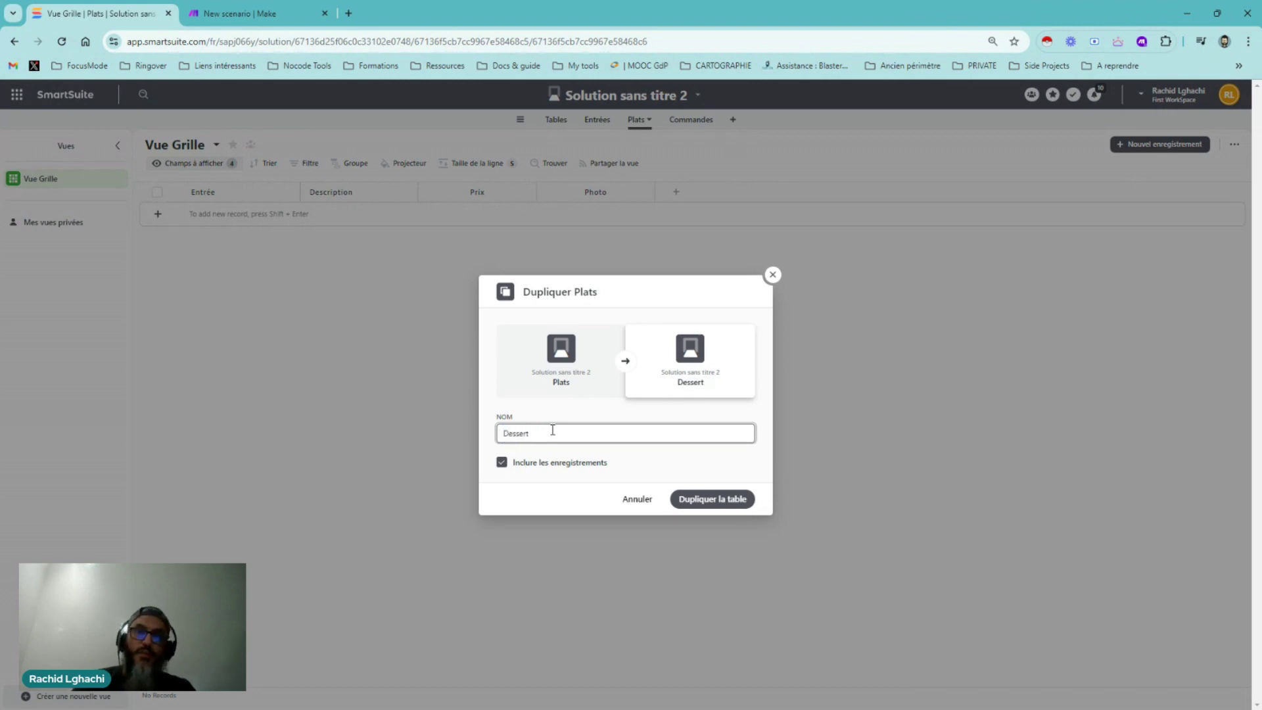
{"action": "type", "text": "s"}
{"action": "left_click", "coordinate": [728, 503]}
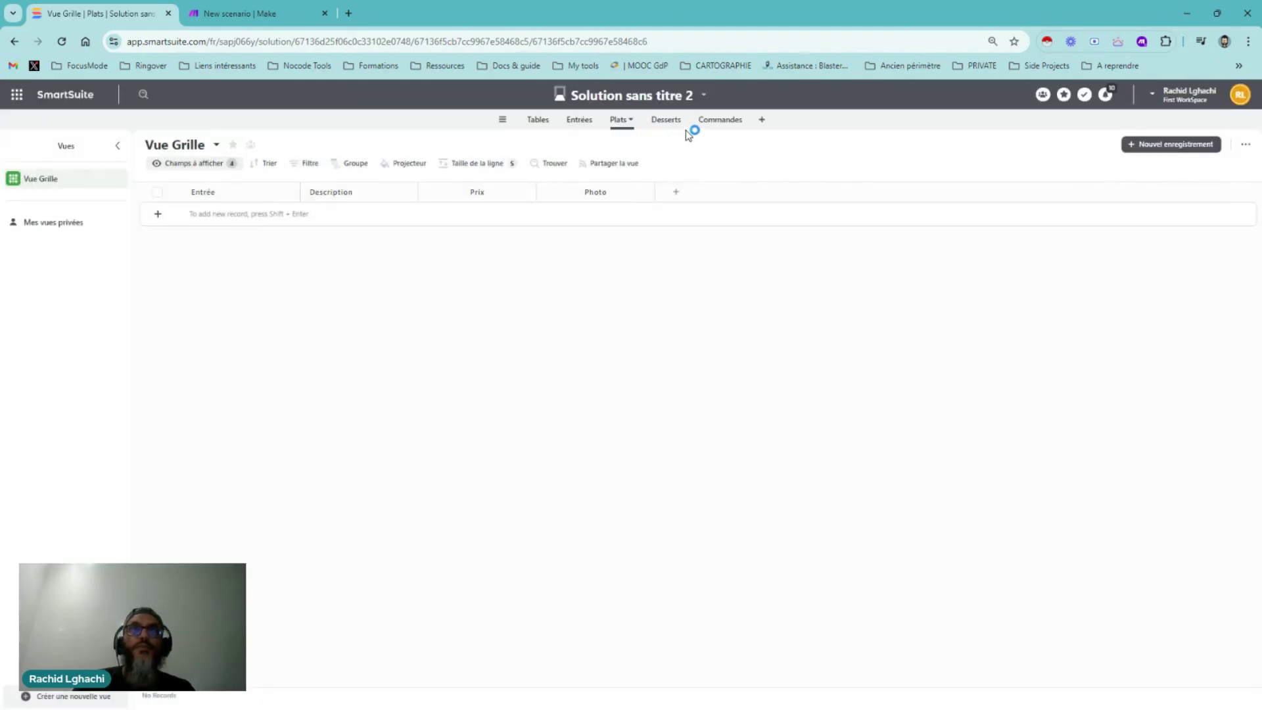
Duplicate Desserts as a table named Boissons, then return to the Entrées table
{"action": "left_click", "coordinate": [677, 125]}
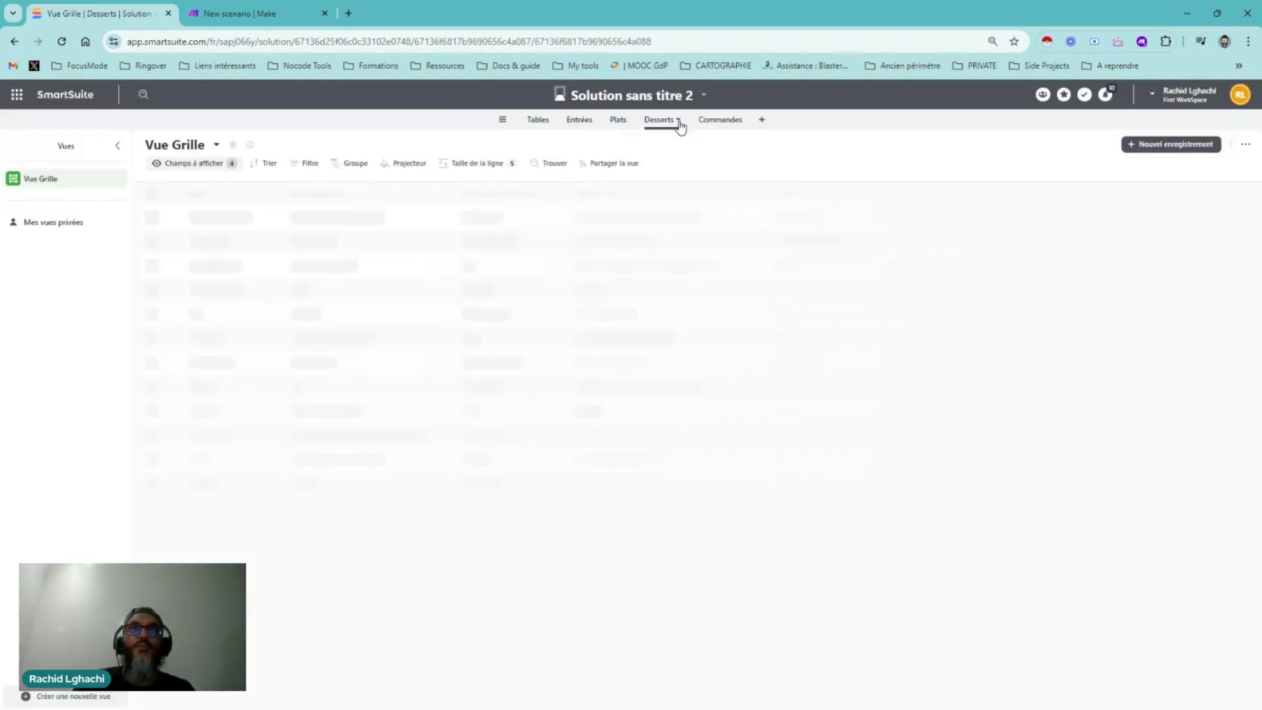
{"action": "left_click", "coordinate": [676, 122]}
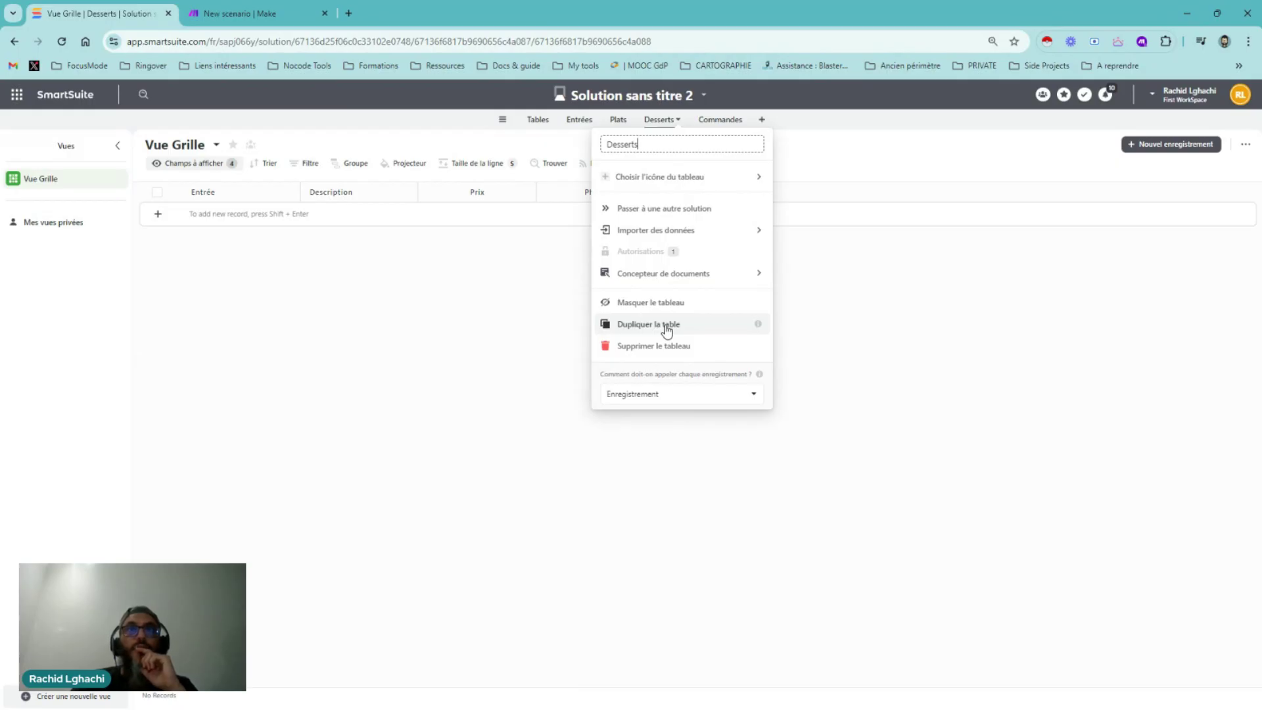
{"action": "left_click", "coordinate": [666, 325]}
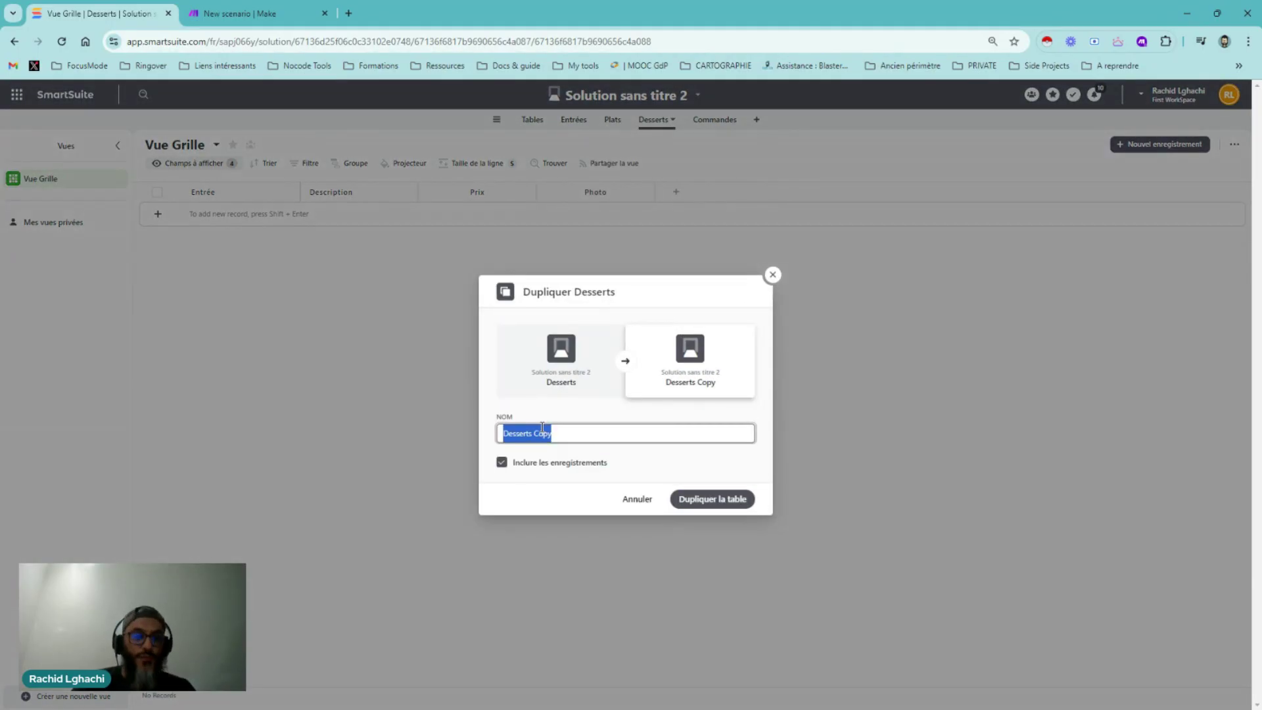
{"action": "type", "text": "Boissons"}
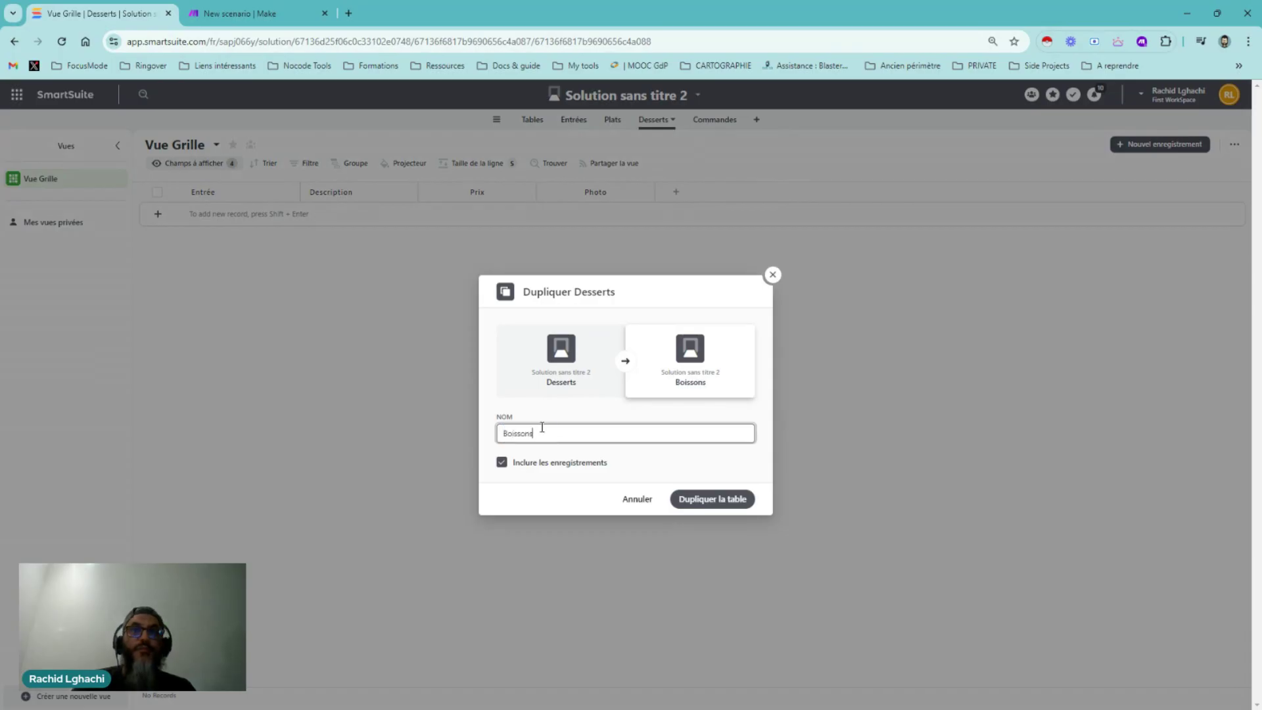
{"action": "left_click", "coordinate": [708, 502]}
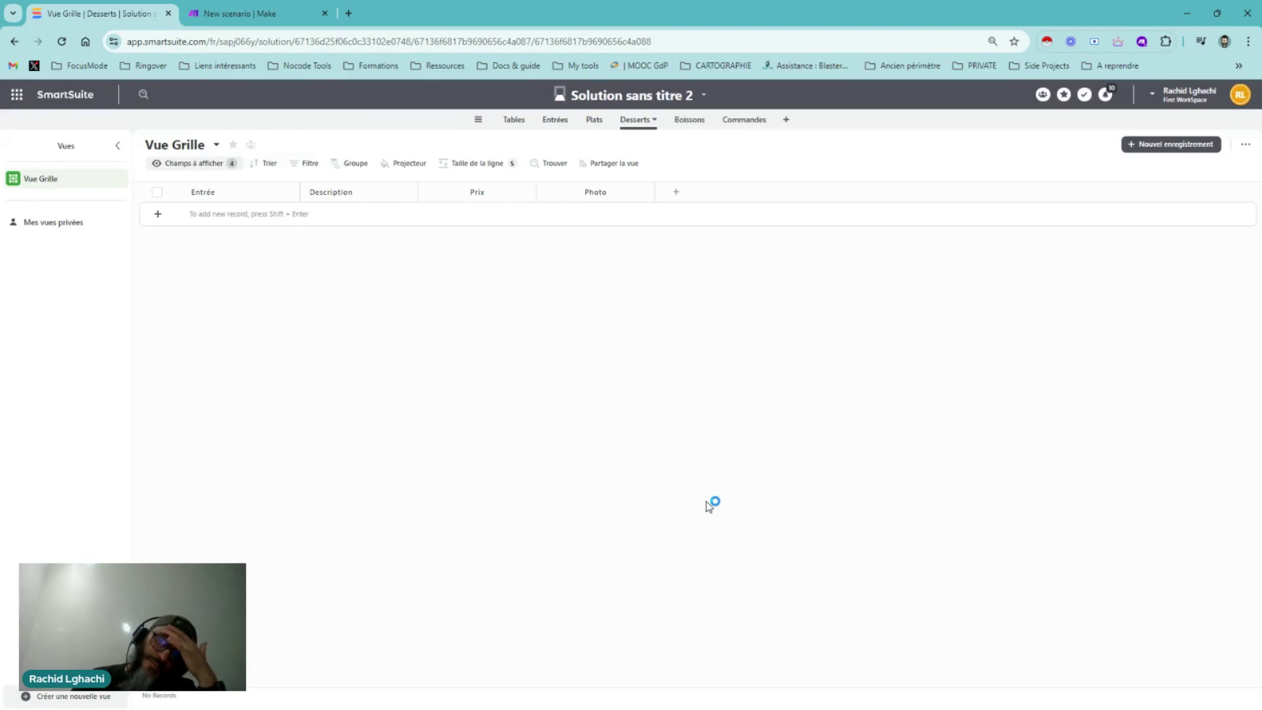
{"action": "left_click", "coordinate": [566, 127]}
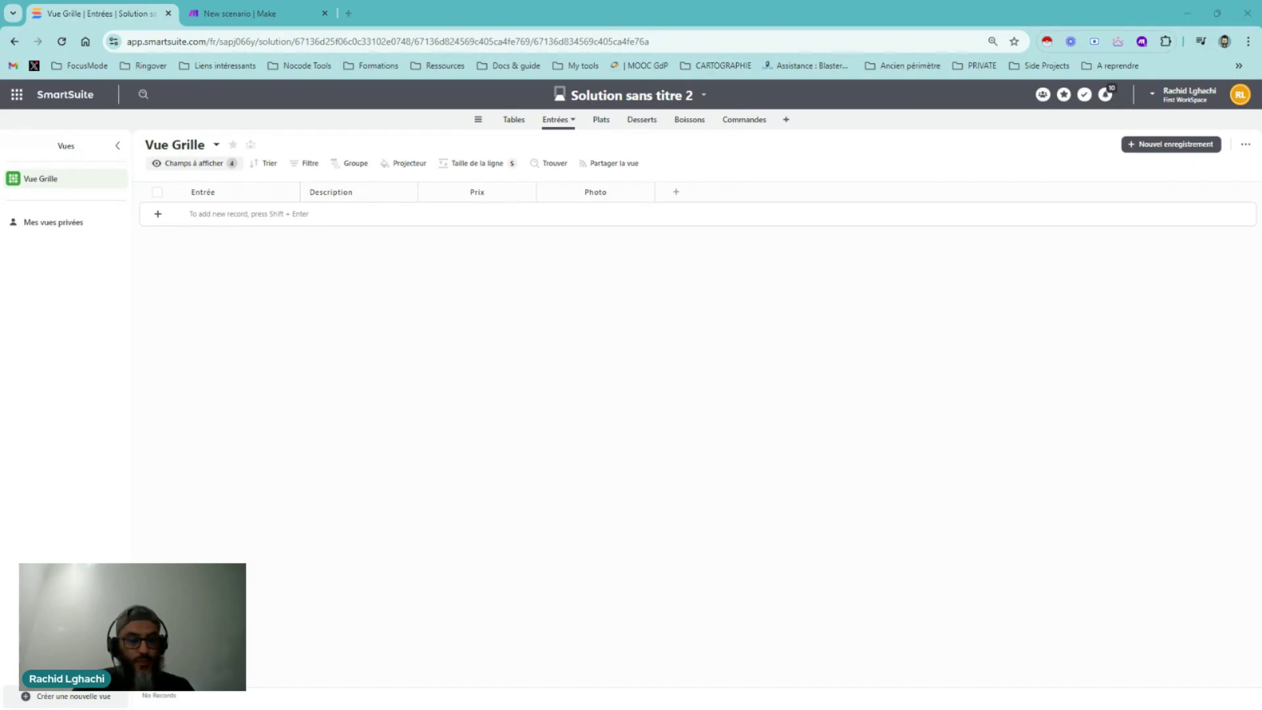
Try adding a record to Entrées with a pasted title, then clear it and discard the row
{"action": "left_click", "coordinate": [158, 217]}
{"action": "left_click", "coordinate": [217, 285]}
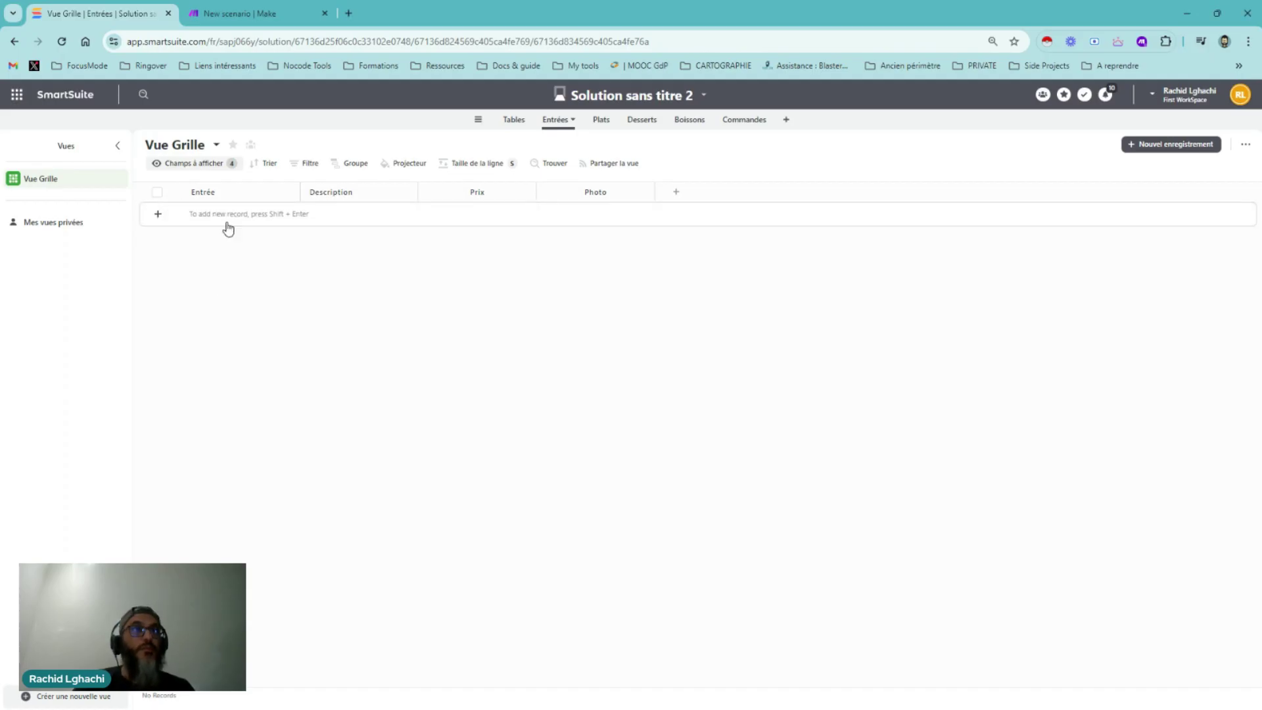
{"action": "left_click", "coordinate": [228, 216]}
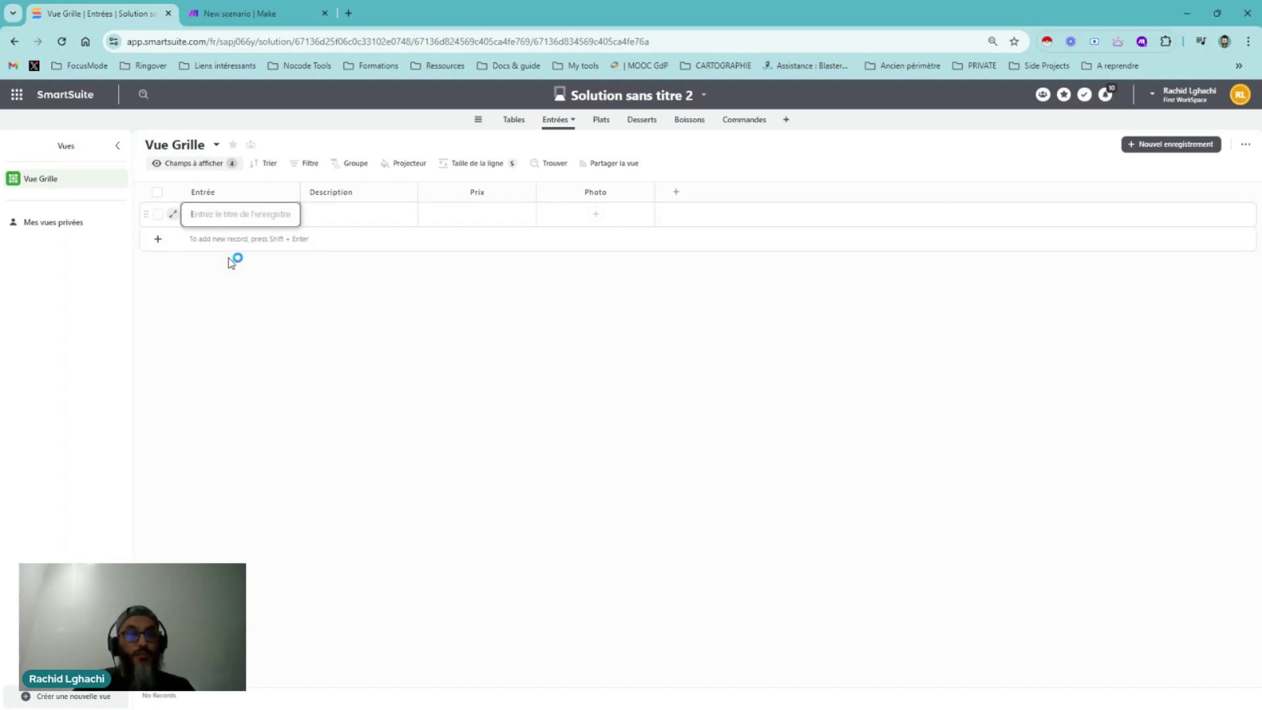
{"action": "key", "text": "ctrl+v"}
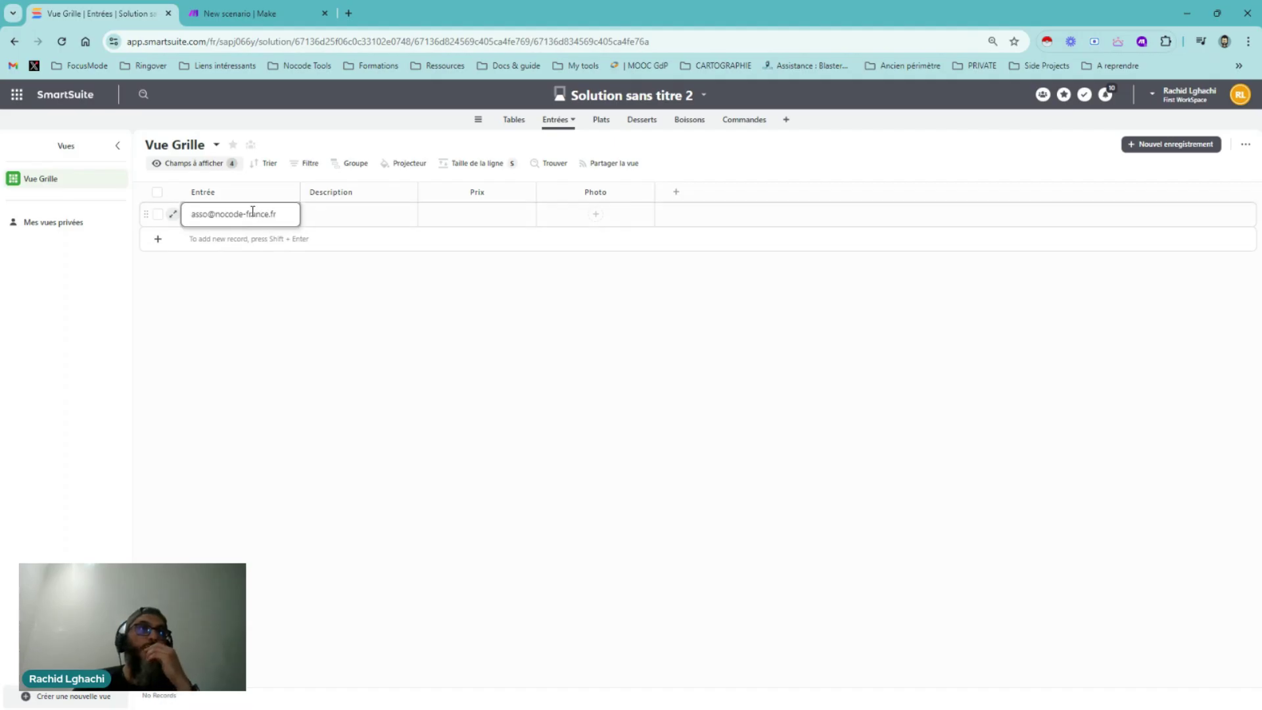
{"action": "triple_click", "coordinate": [253, 211]}
{"action": "key", "text": "ctrl+c"}
{"action": "key", "text": "BackSpace"}
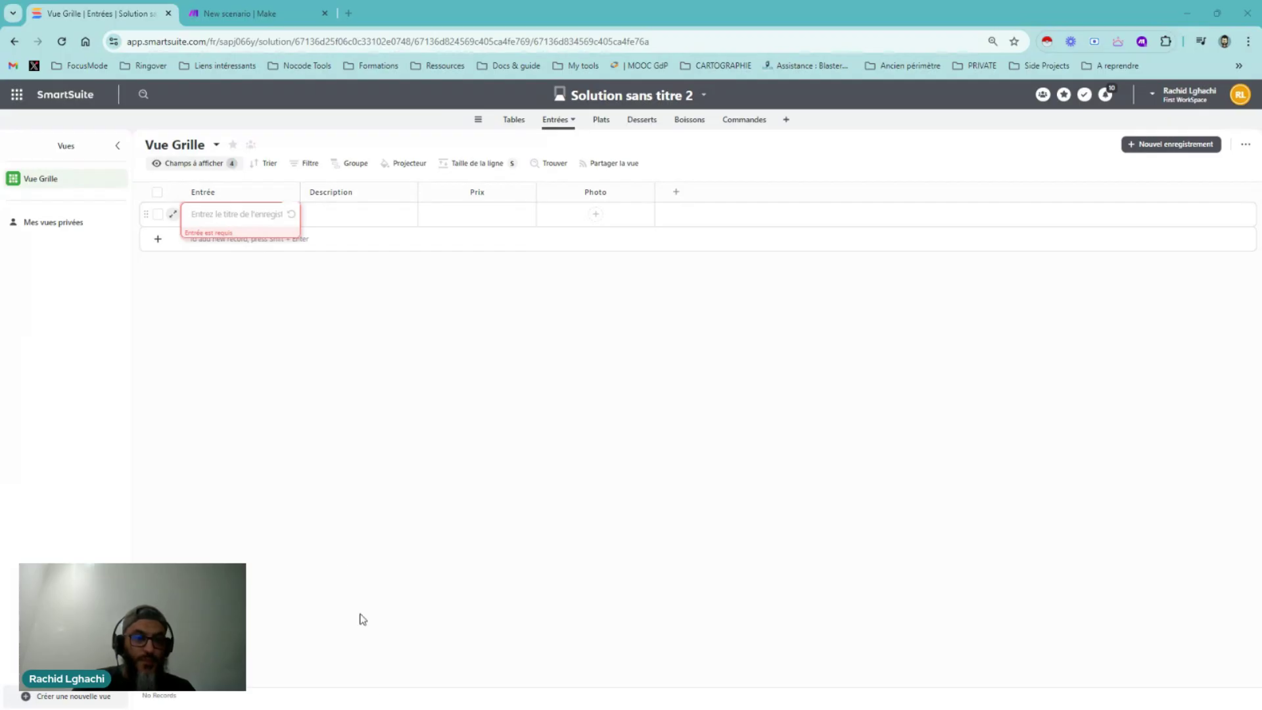
{"action": "left_click", "coordinate": [200, 313]}
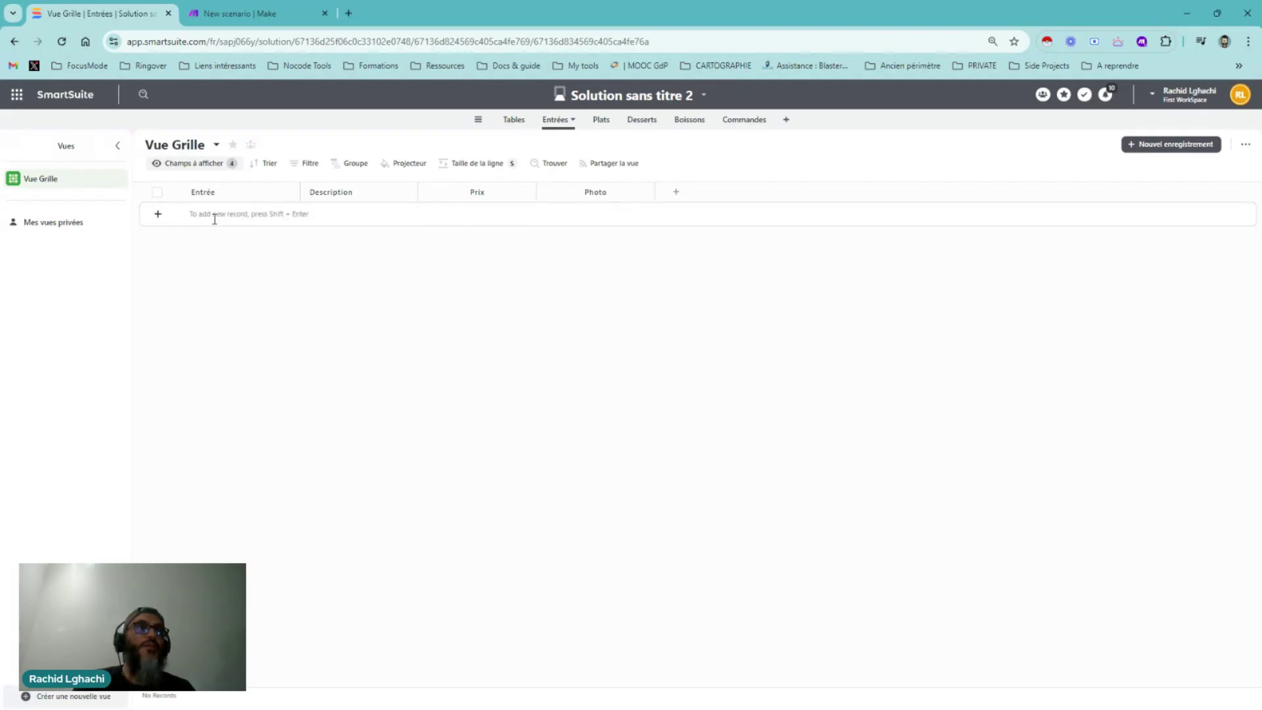
{"action": "left_click", "coordinate": [214, 215]}
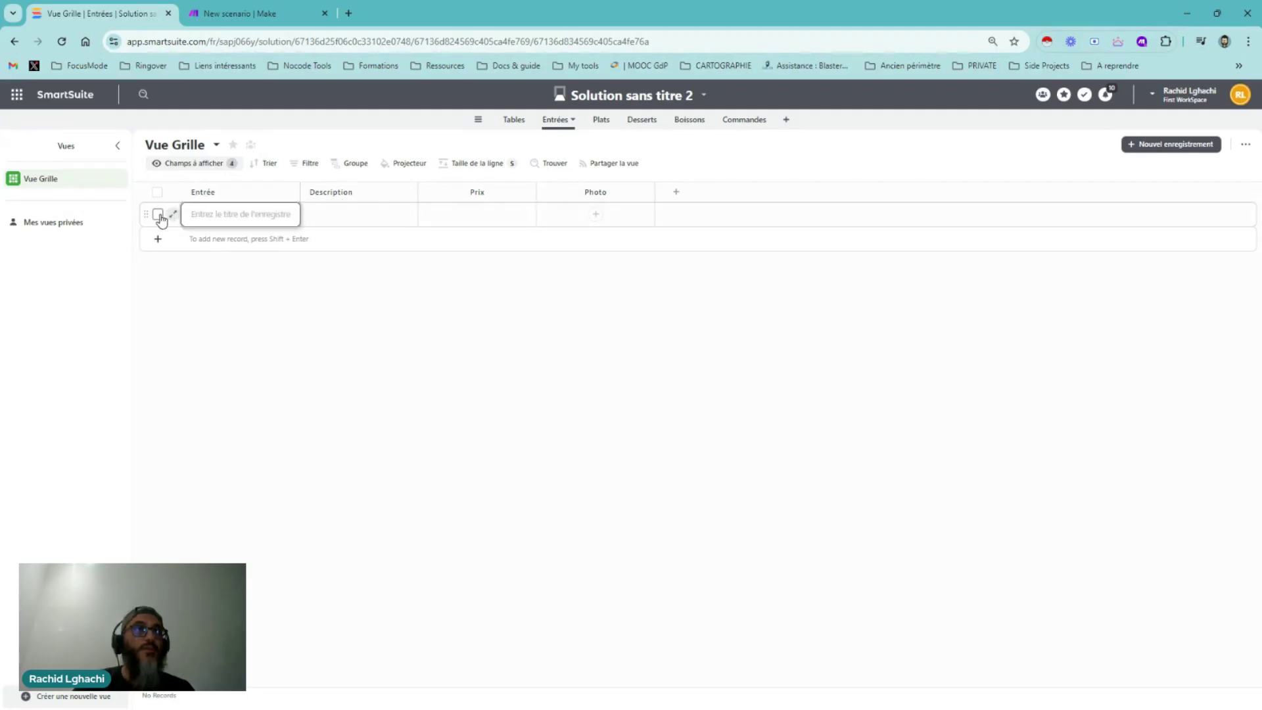
Make the Entrée field no longer required and add a blank record row
{"action": "left_click", "coordinate": [293, 191]}
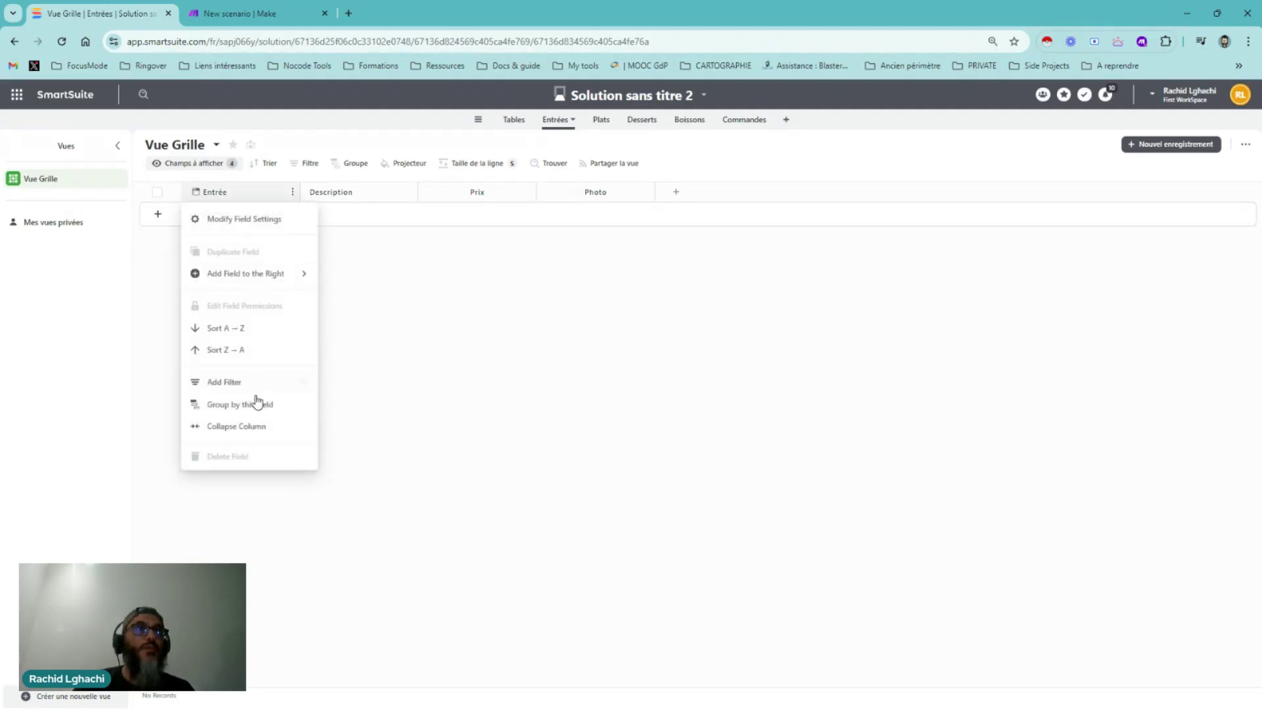
{"action": "left_click", "coordinate": [259, 219]}
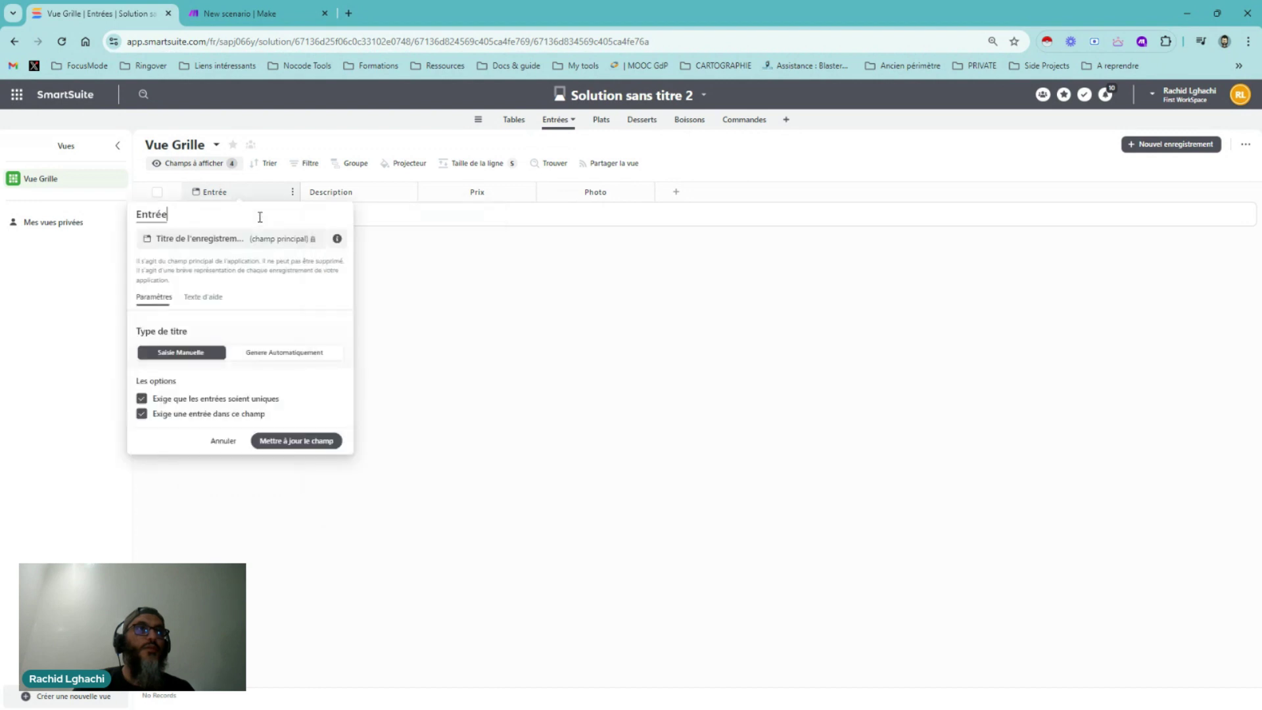
{"action": "left_click", "coordinate": [141, 413]}
{"action": "left_click", "coordinate": [288, 442]}
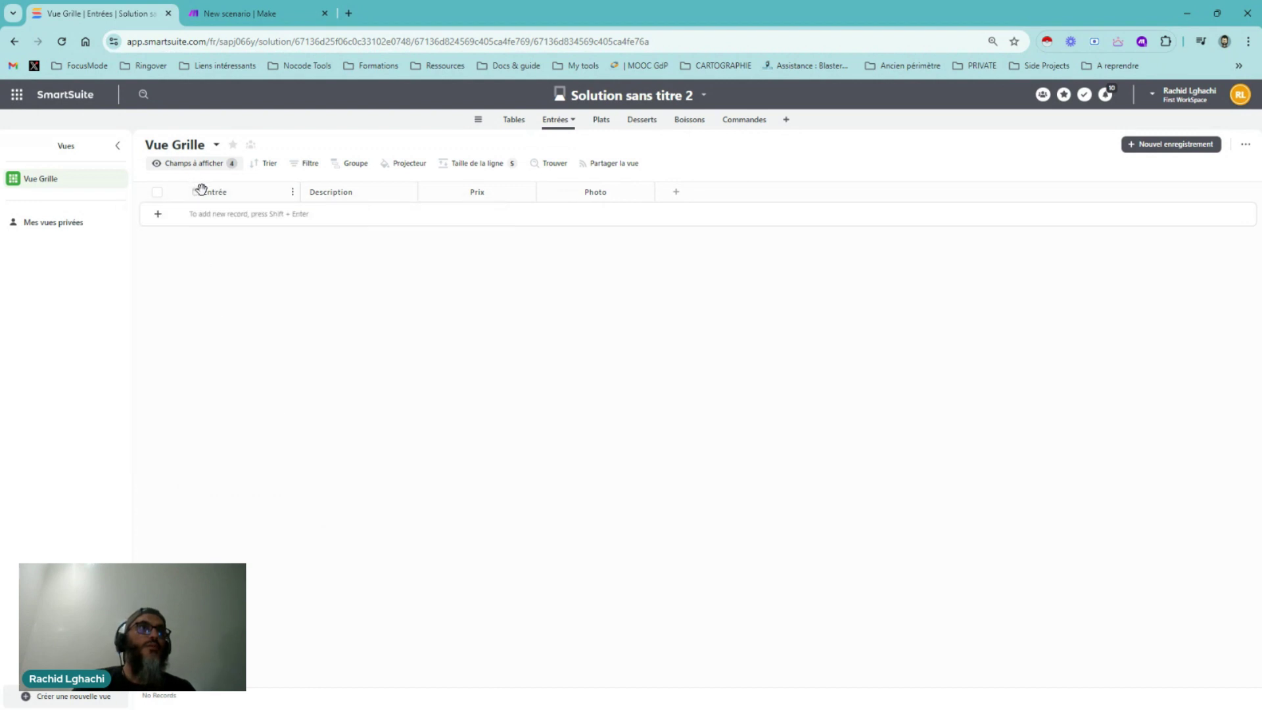
{"action": "left_click", "coordinate": [166, 218]}
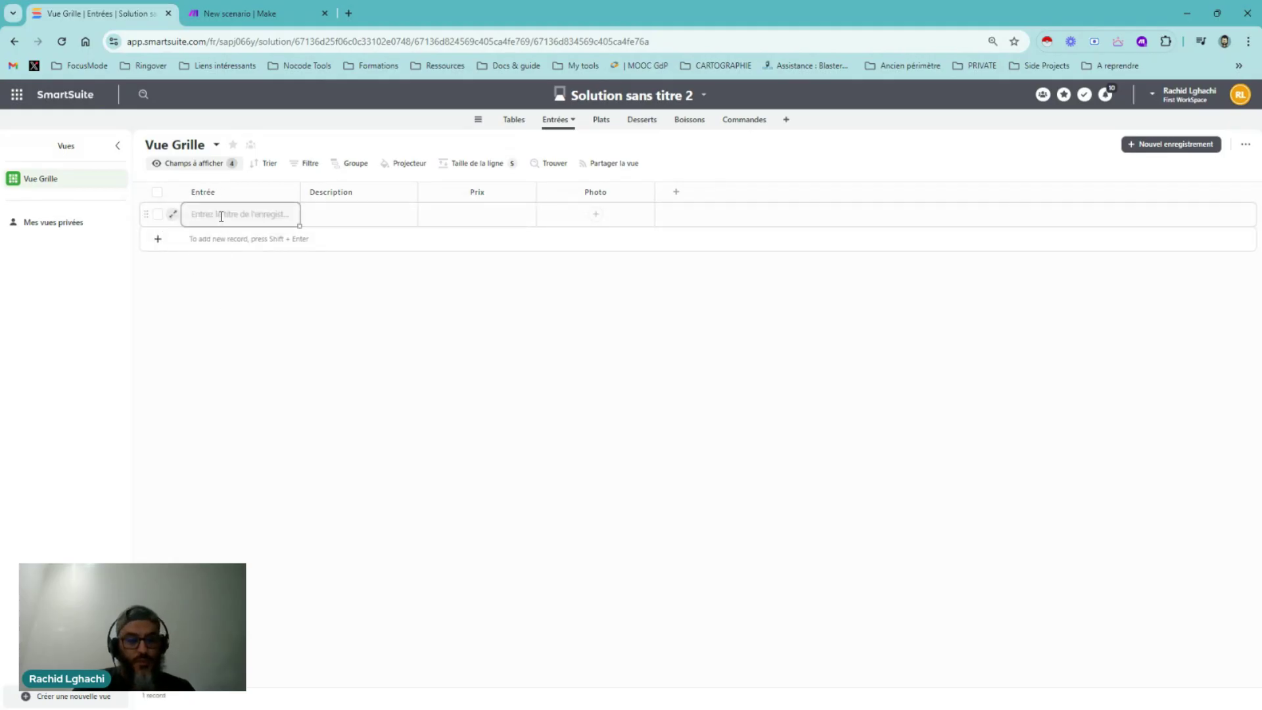
Paste an e-mail address as the first record's title, view the record, then clear the title
{"action": "key", "text": "ctrl+v"}
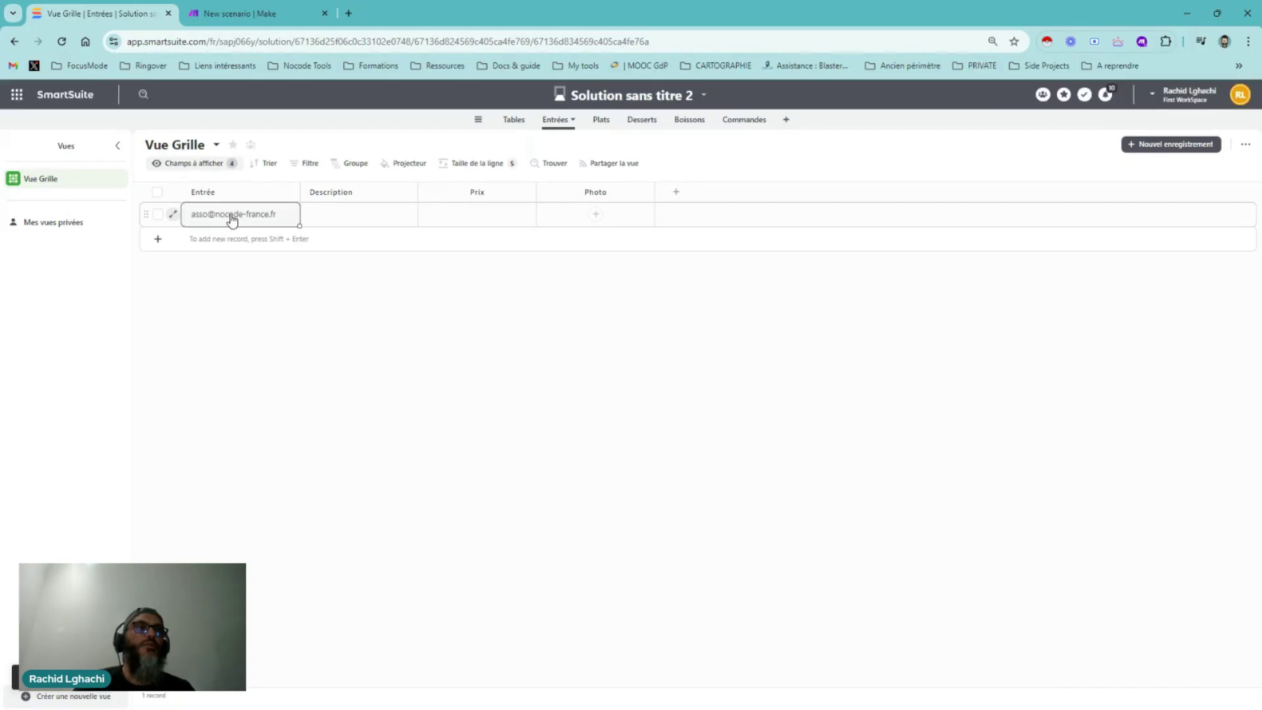
{"action": "left_click", "coordinate": [294, 214]}
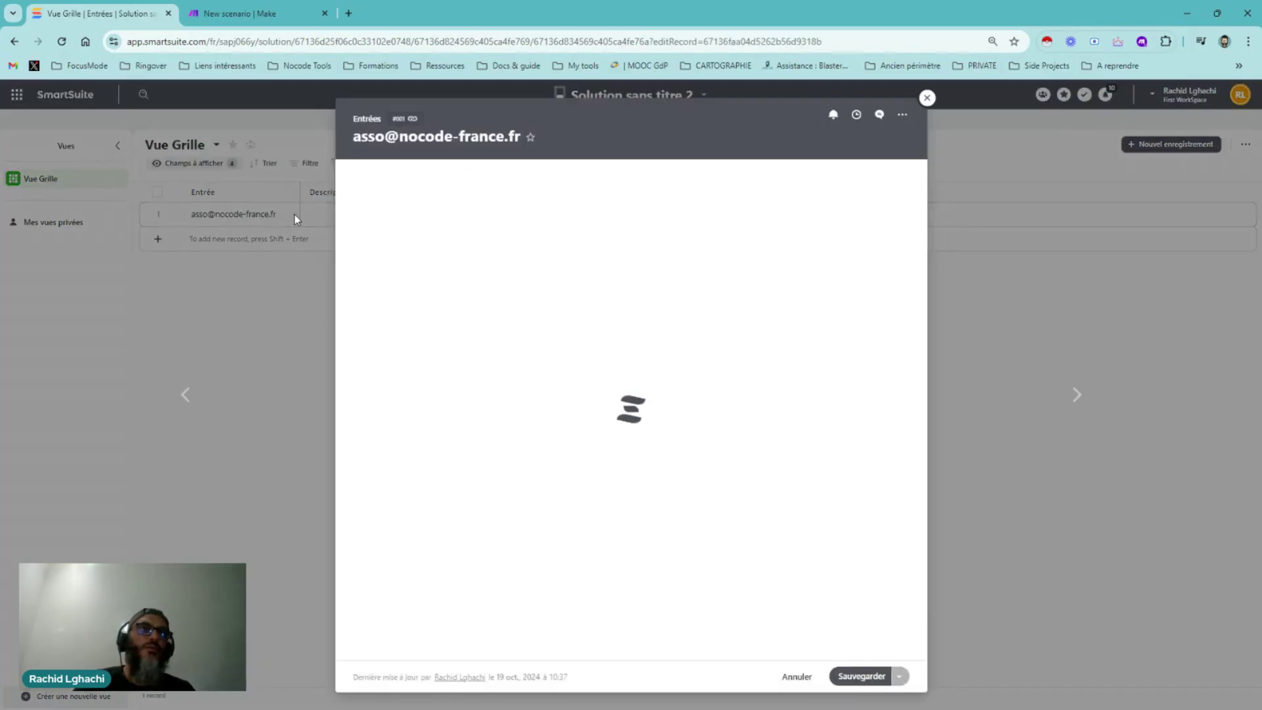
{"action": "key", "text": "Escape"}
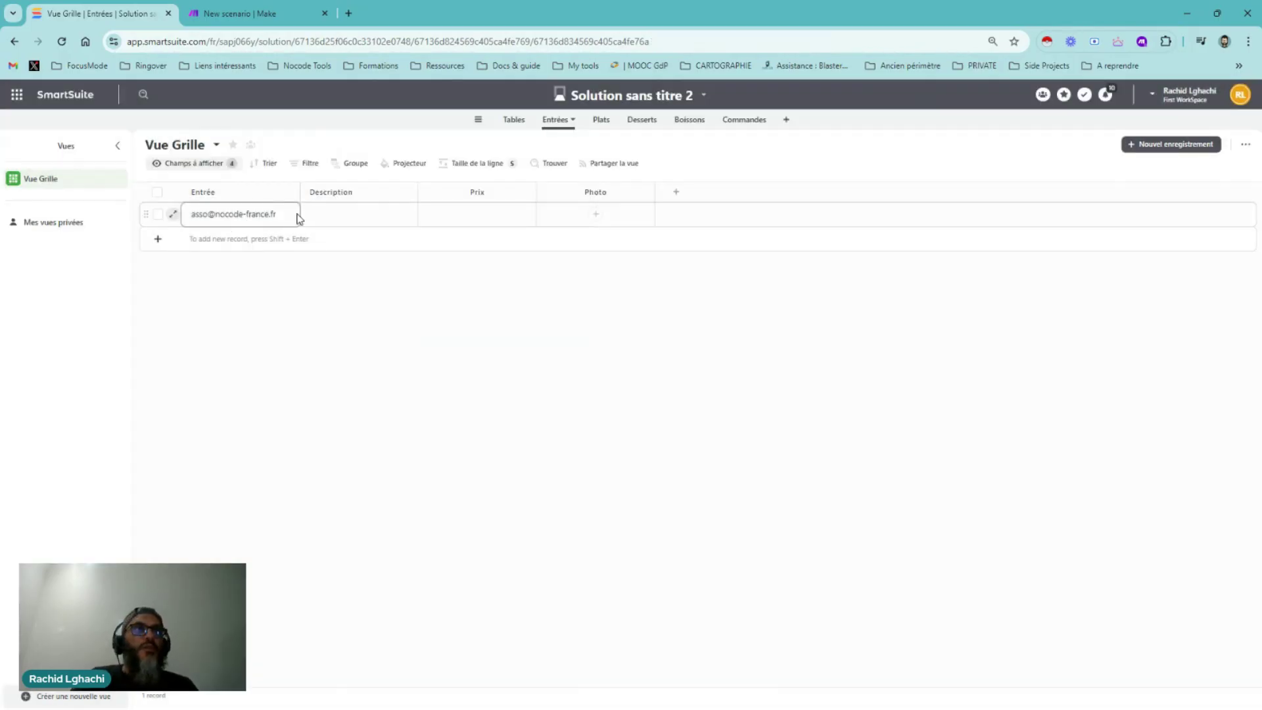
{"action": "left_click", "coordinate": [209, 216]}
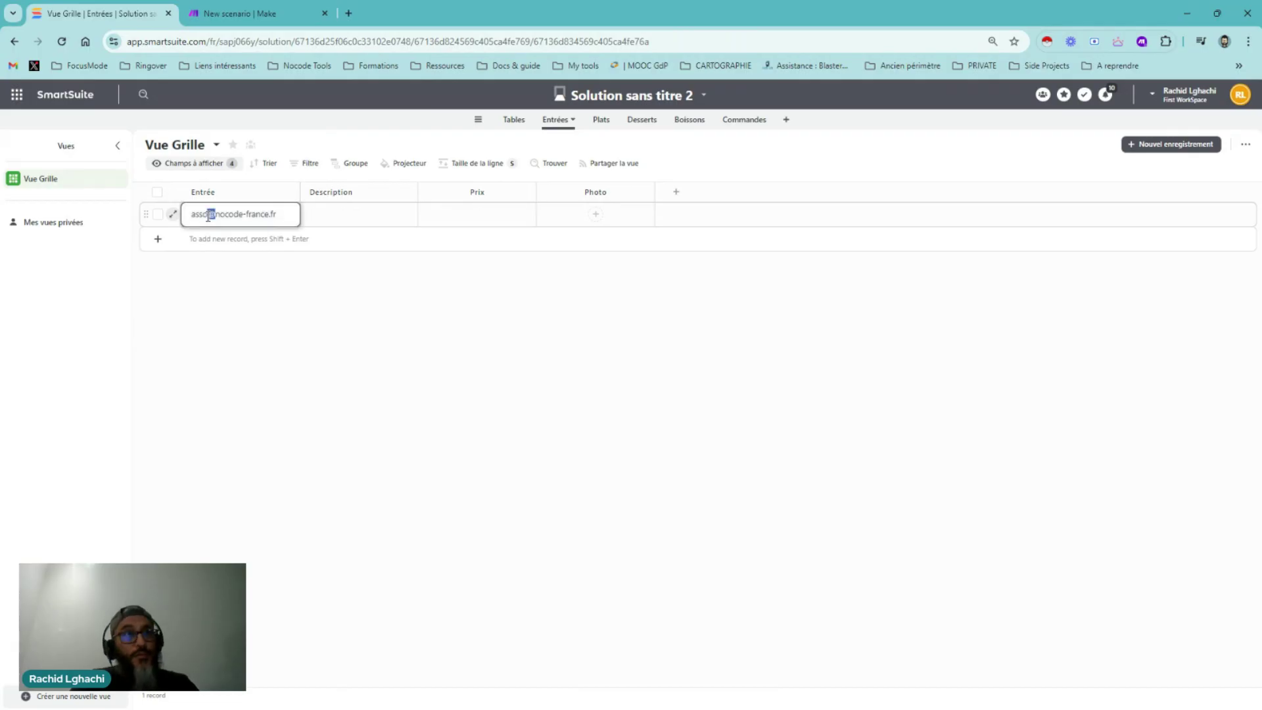
{"action": "key", "text": "ctrl+a"}
{"action": "key", "text": "ctrl+c"}
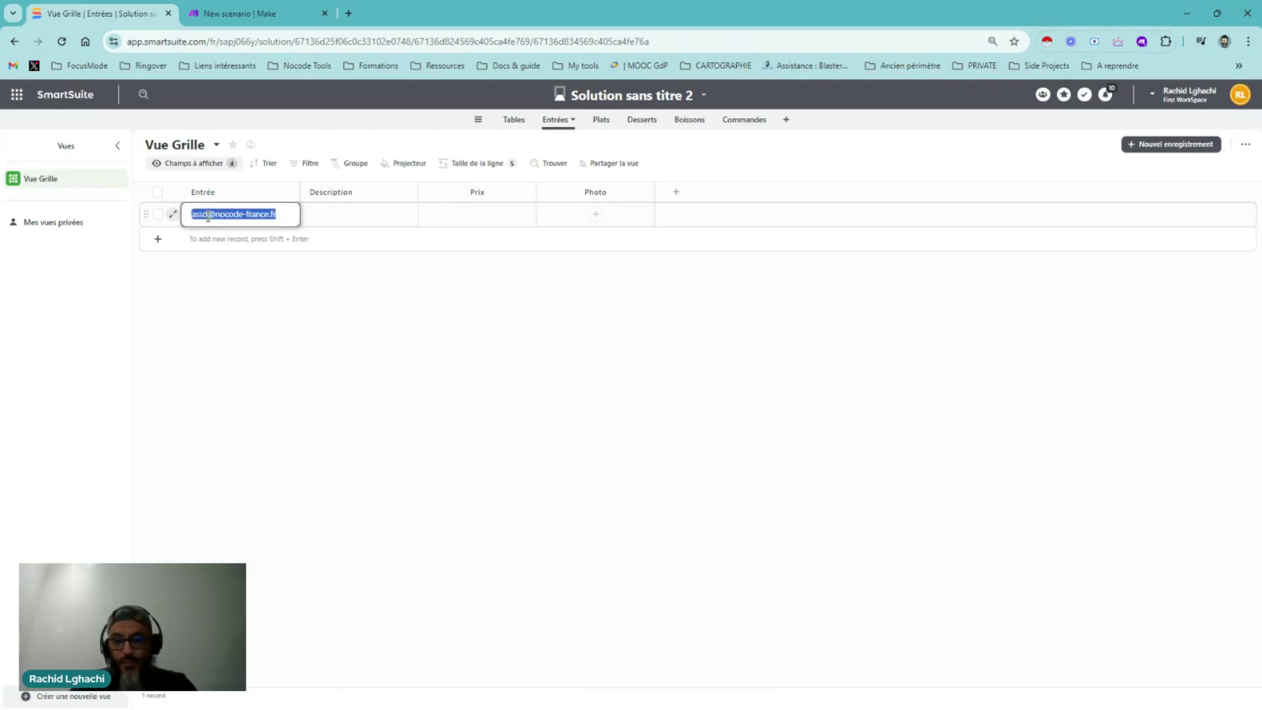
{"action": "key", "text": "BackSpace"}
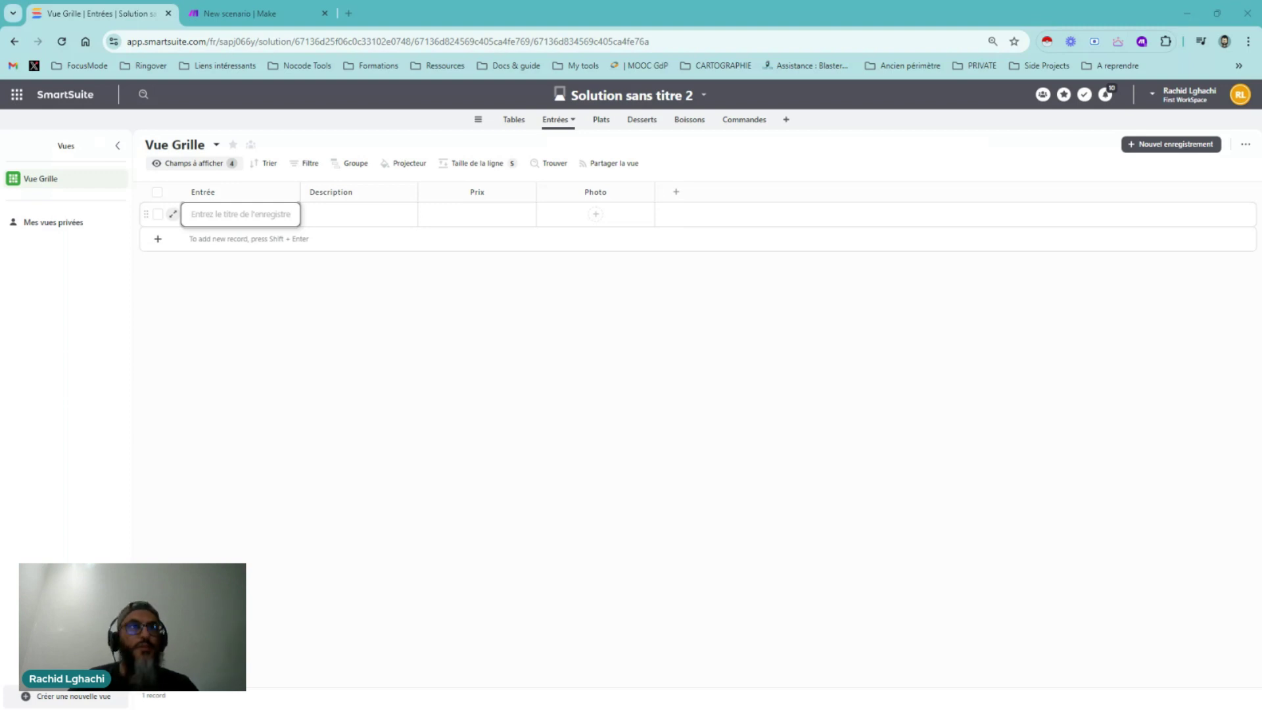
{"action": "key", "text": "Escape"}
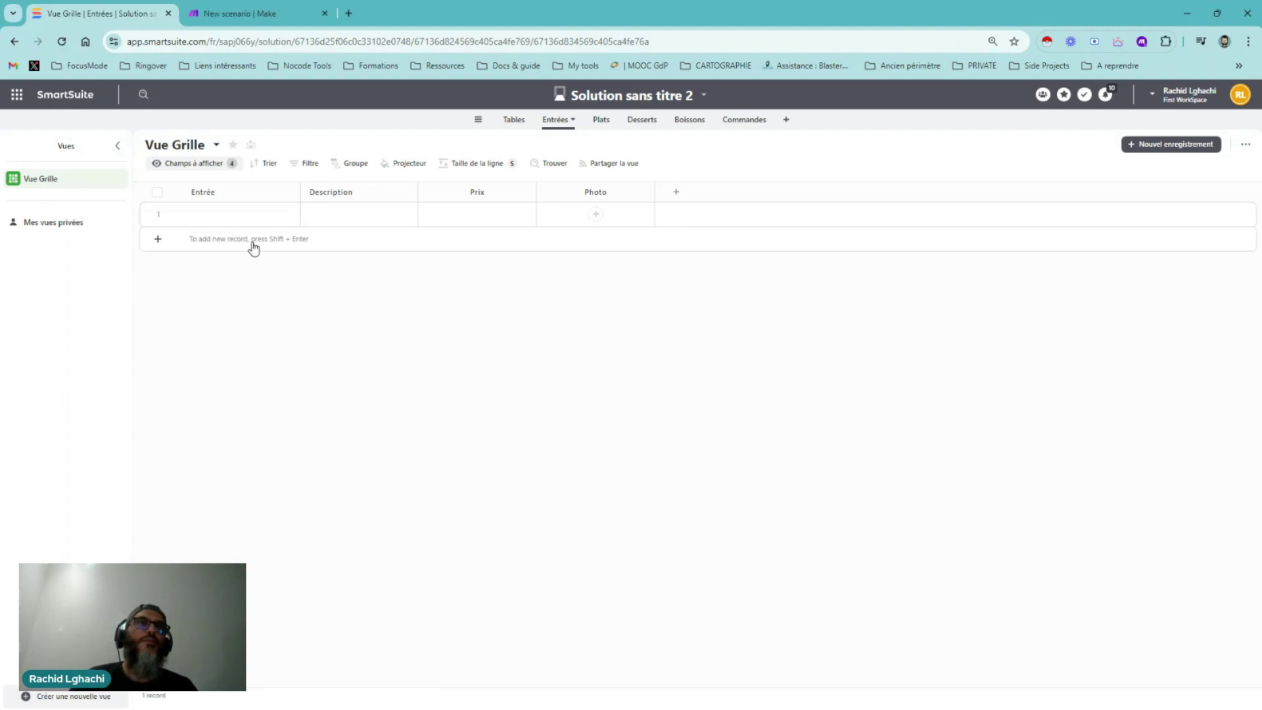
Paste the e-mail address into row 1's Entrée cell again, then delete it
{"action": "left_click", "coordinate": [253, 227]}
{"action": "left_click", "coordinate": [261, 305]}
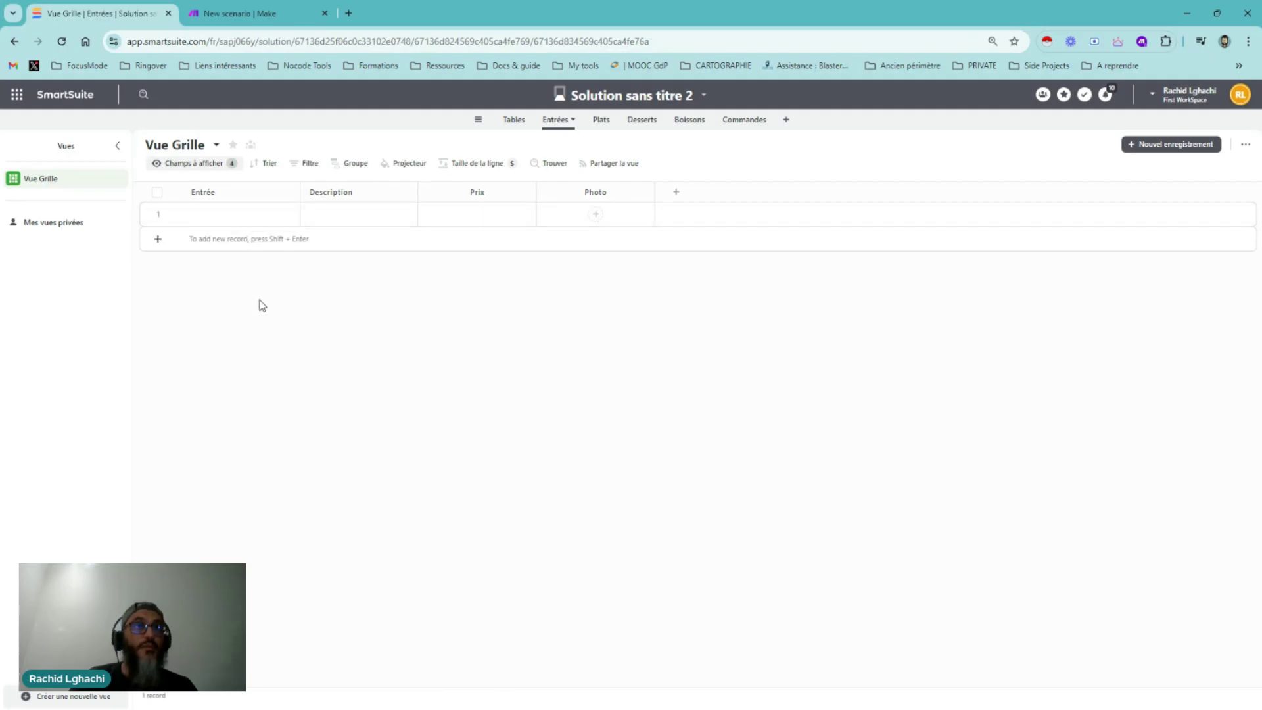
{"action": "left_click", "coordinate": [267, 216]}
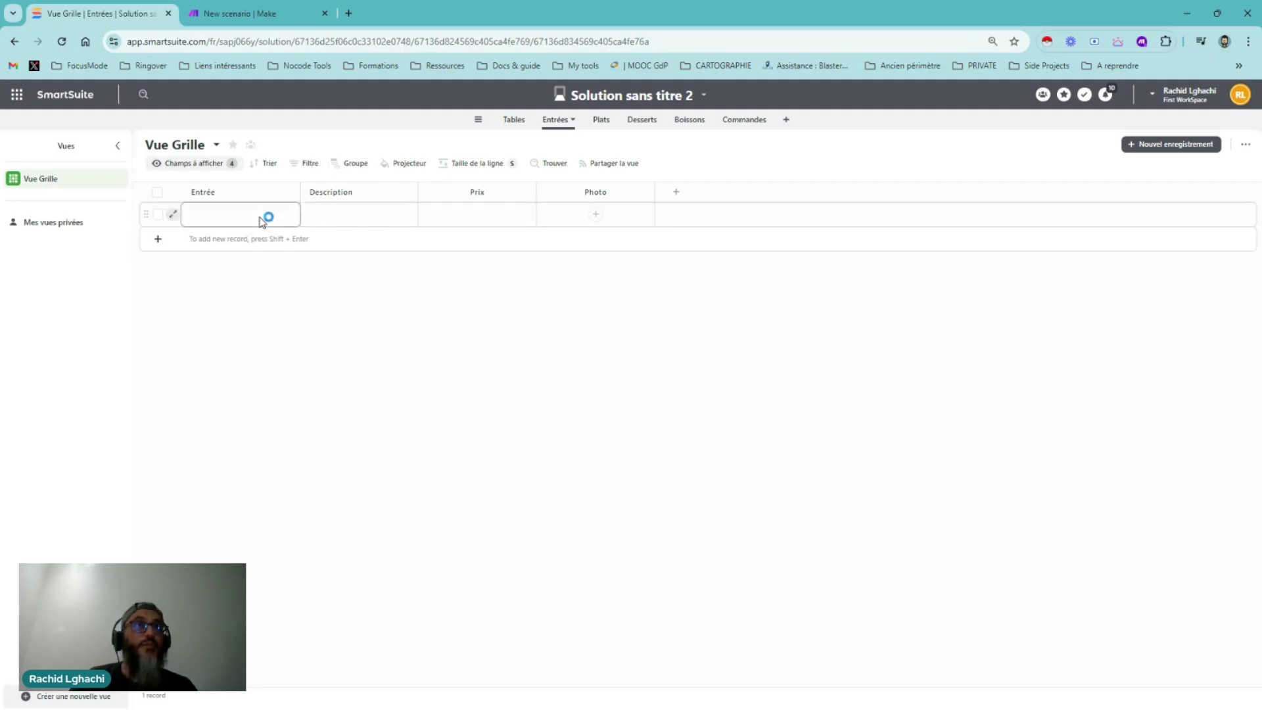
{"action": "left_click", "coordinate": [336, 217]}
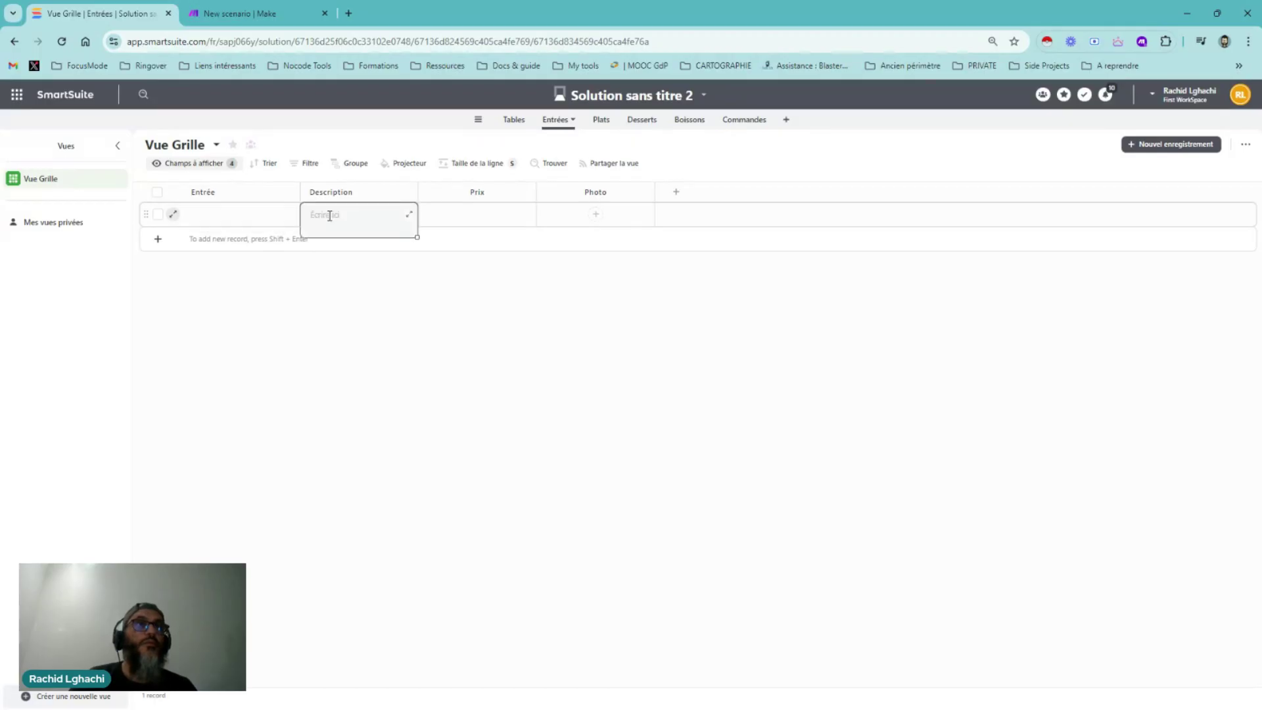
{"action": "left_click", "coordinate": [281, 220]}
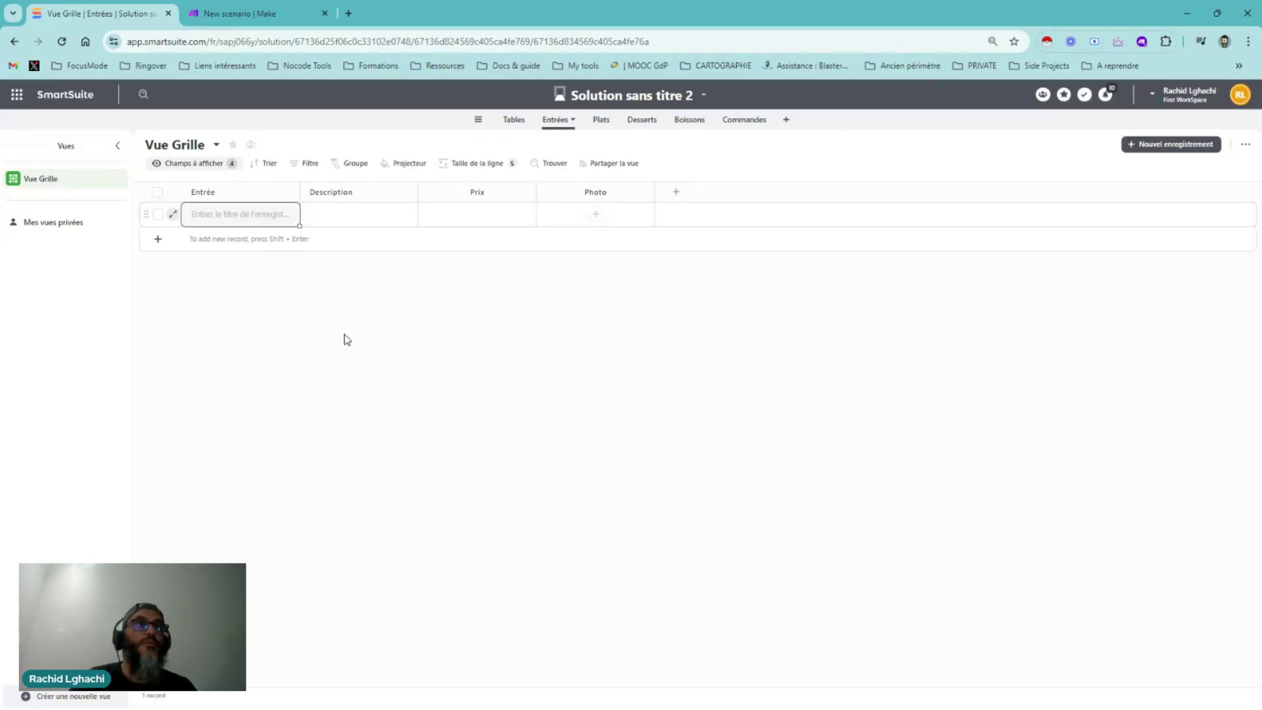
{"action": "key", "text": "ctrl+v"}
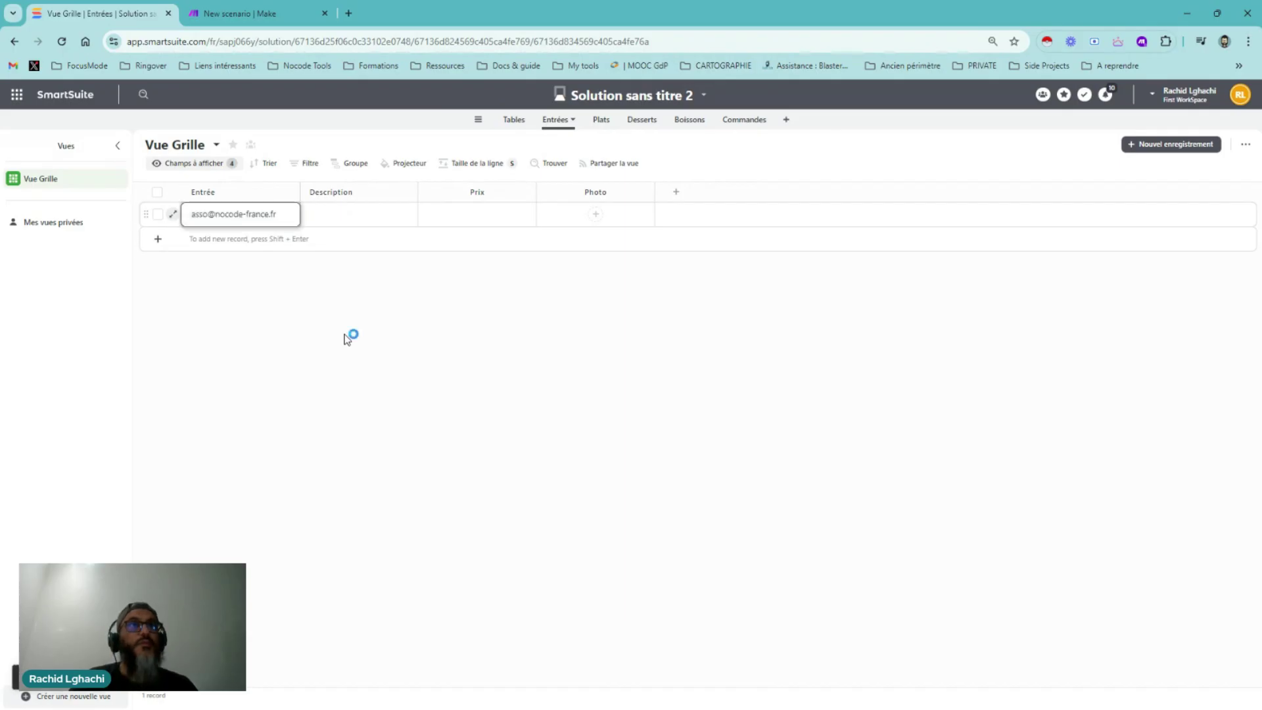
{"action": "left_click", "coordinate": [263, 217]}
{"action": "triple_click", "coordinate": [263, 219]}
{"action": "key", "text": "ctrl+c"}
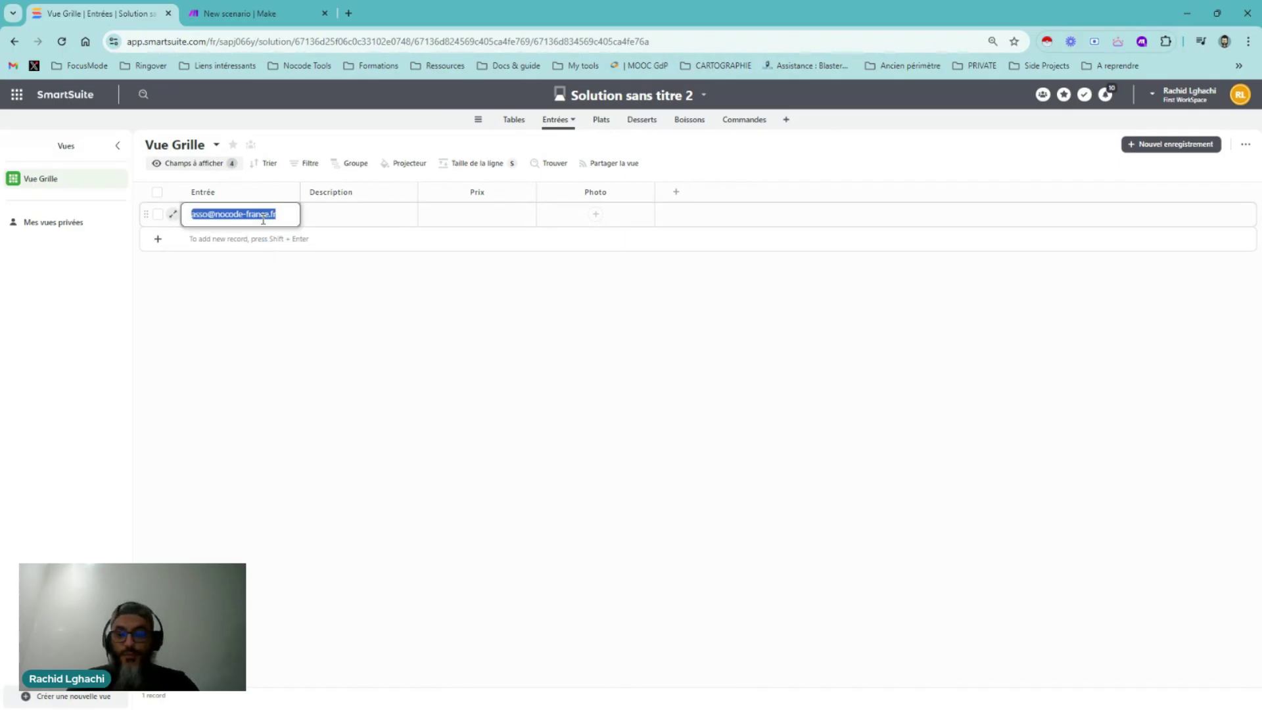
{"action": "key", "text": "BackSpace"}
Add two more record rows and commit the pasted e-mail address as row 1's Entrée title
{"action": "left_click", "coordinate": [158, 238]}
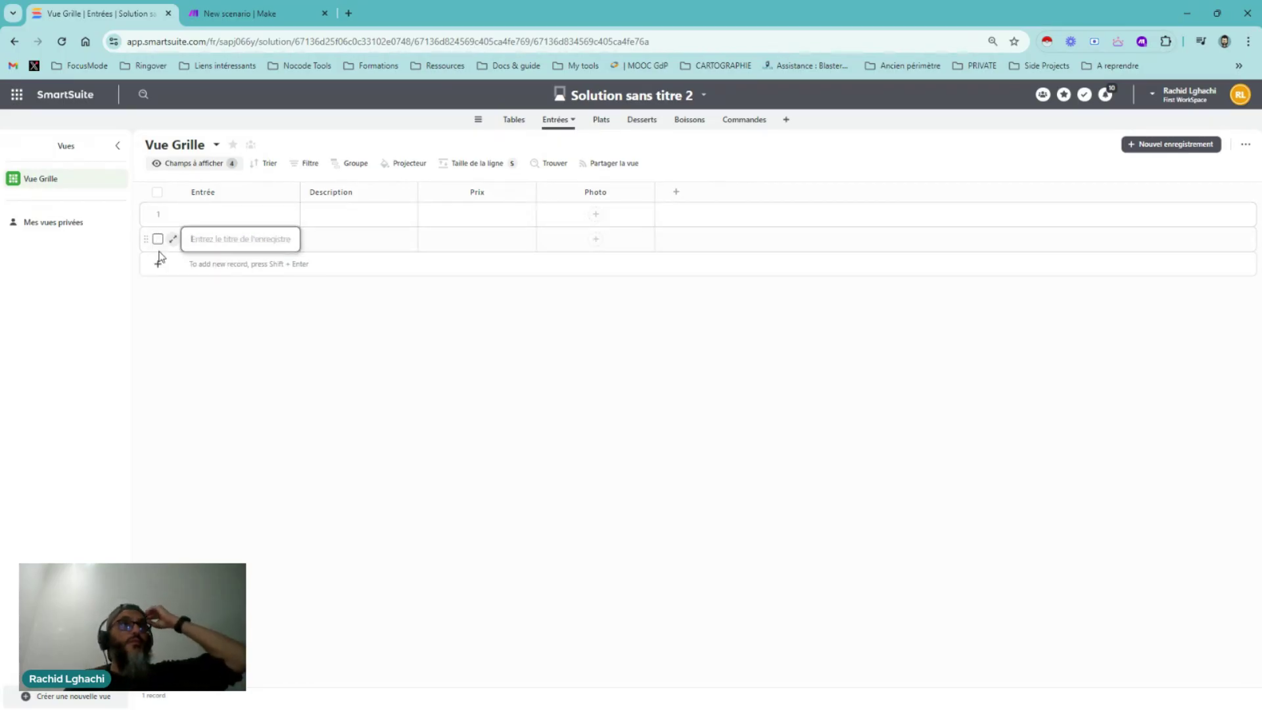
{"action": "left_click", "coordinate": [159, 262]}
{"action": "left_click", "coordinate": [437, 644]}
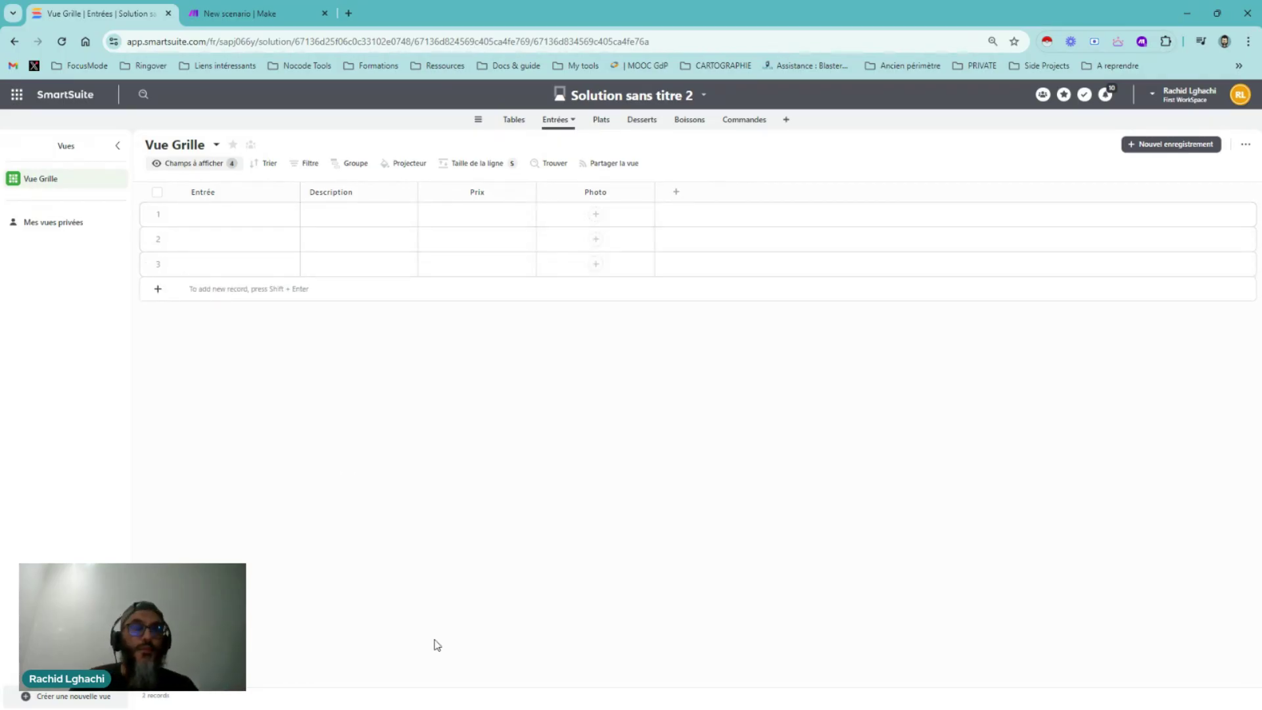
{"action": "left_click", "coordinate": [254, 215]}
{"action": "left_click", "coordinate": [263, 216]}
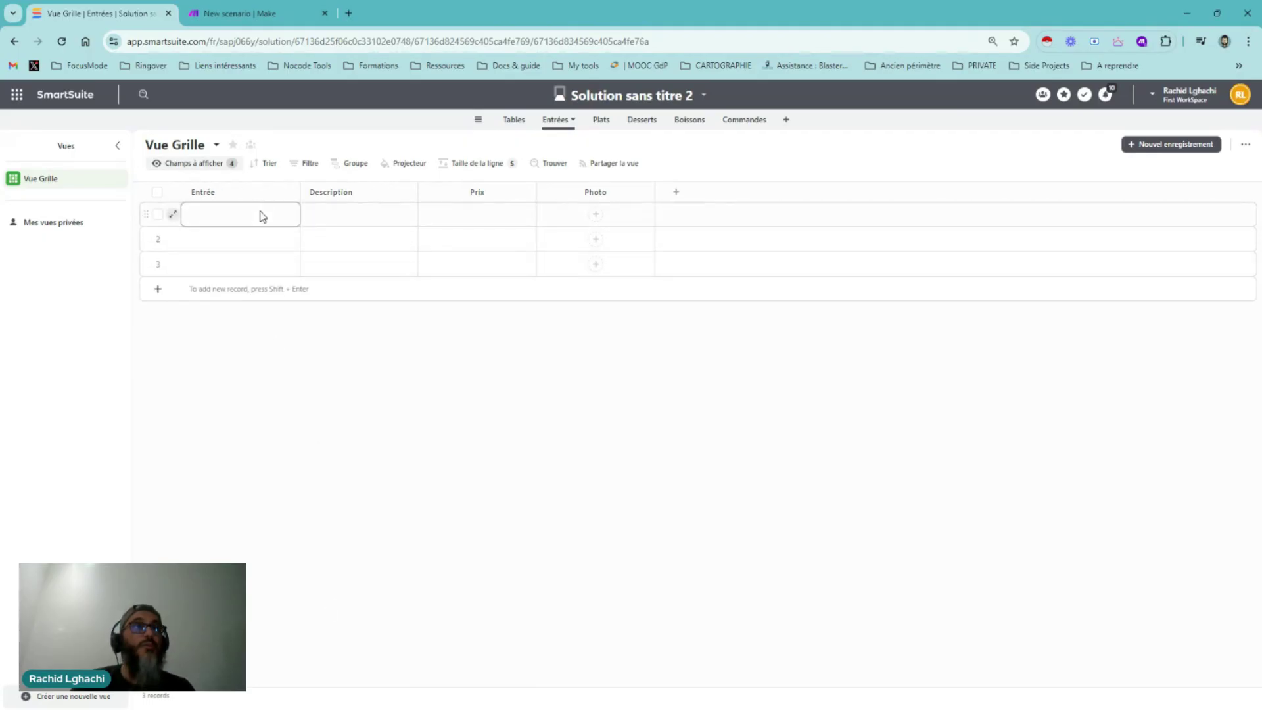
{"action": "left_click", "coordinate": [248, 237]}
{"action": "left_click", "coordinate": [245, 209]}
{"action": "key", "text": "ctrl+v"}
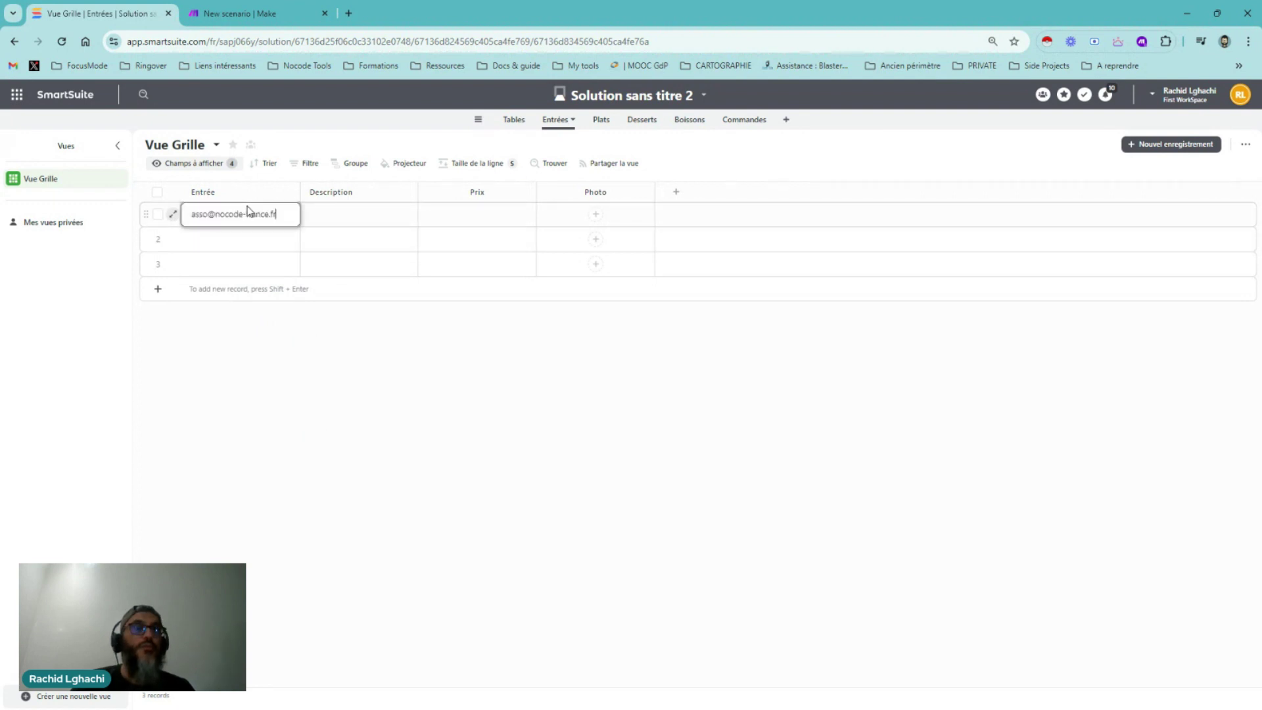
{"action": "key", "text": "Return"}
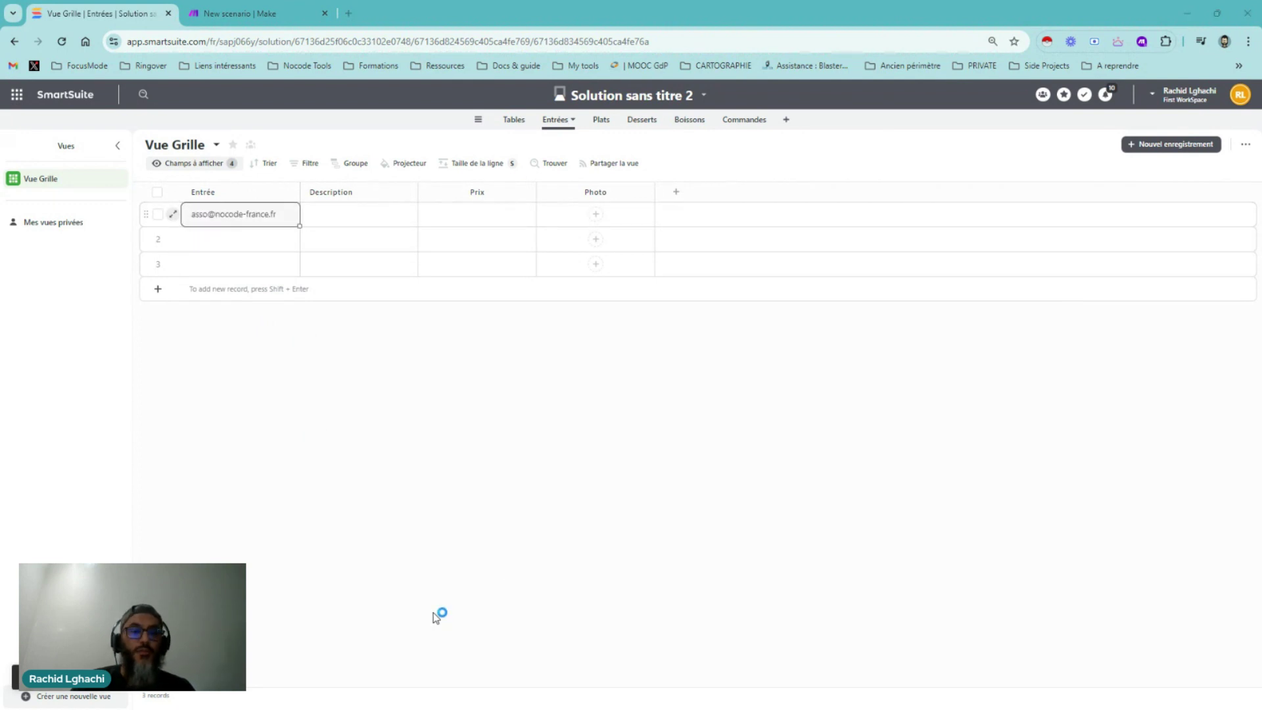
Open and close the first record's details, then select its title text
{"action": "left_click", "coordinate": [230, 215]}
{"action": "left_click", "coordinate": [227, 212]}
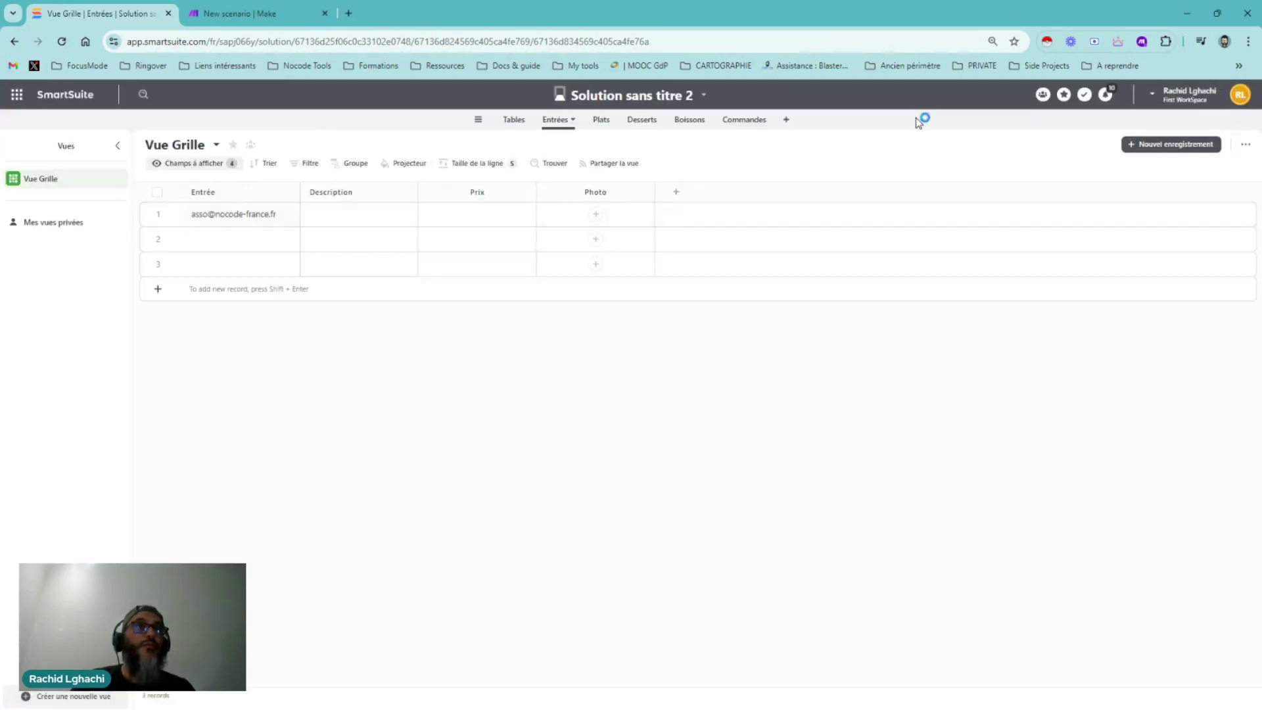
{"action": "left_click", "coordinate": [262, 219]}
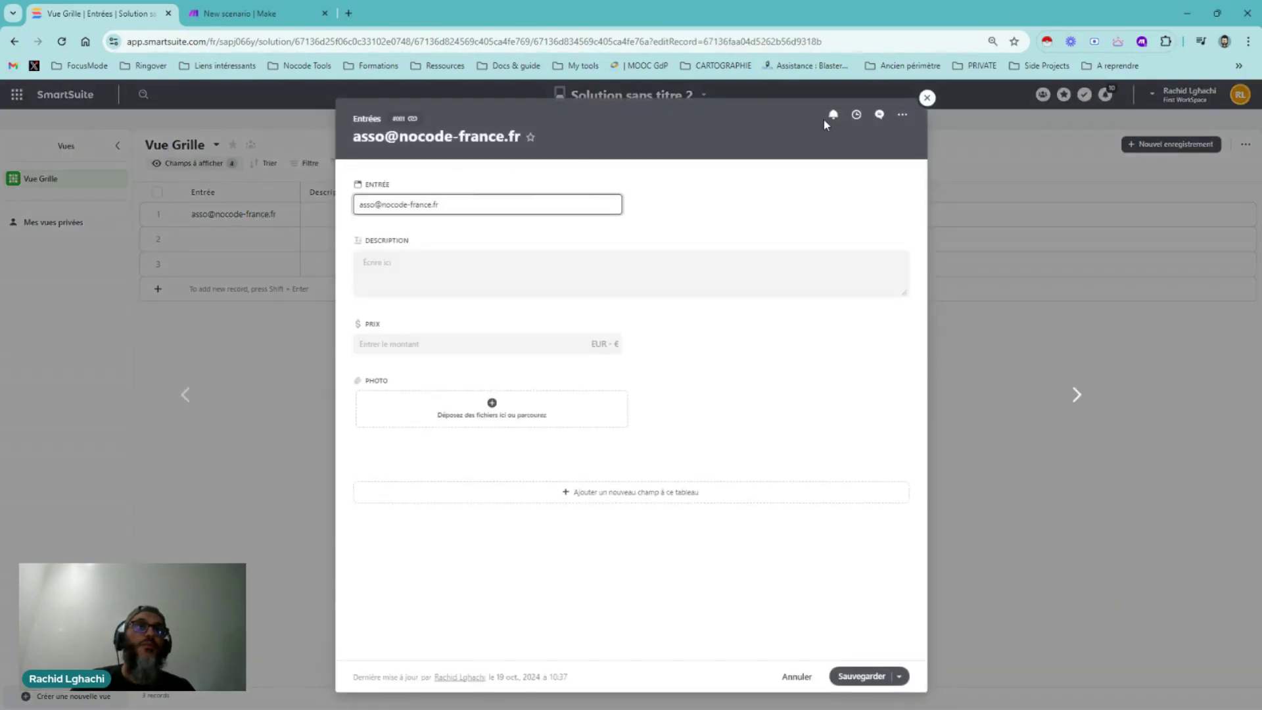
{"action": "left_click", "coordinate": [925, 98]}
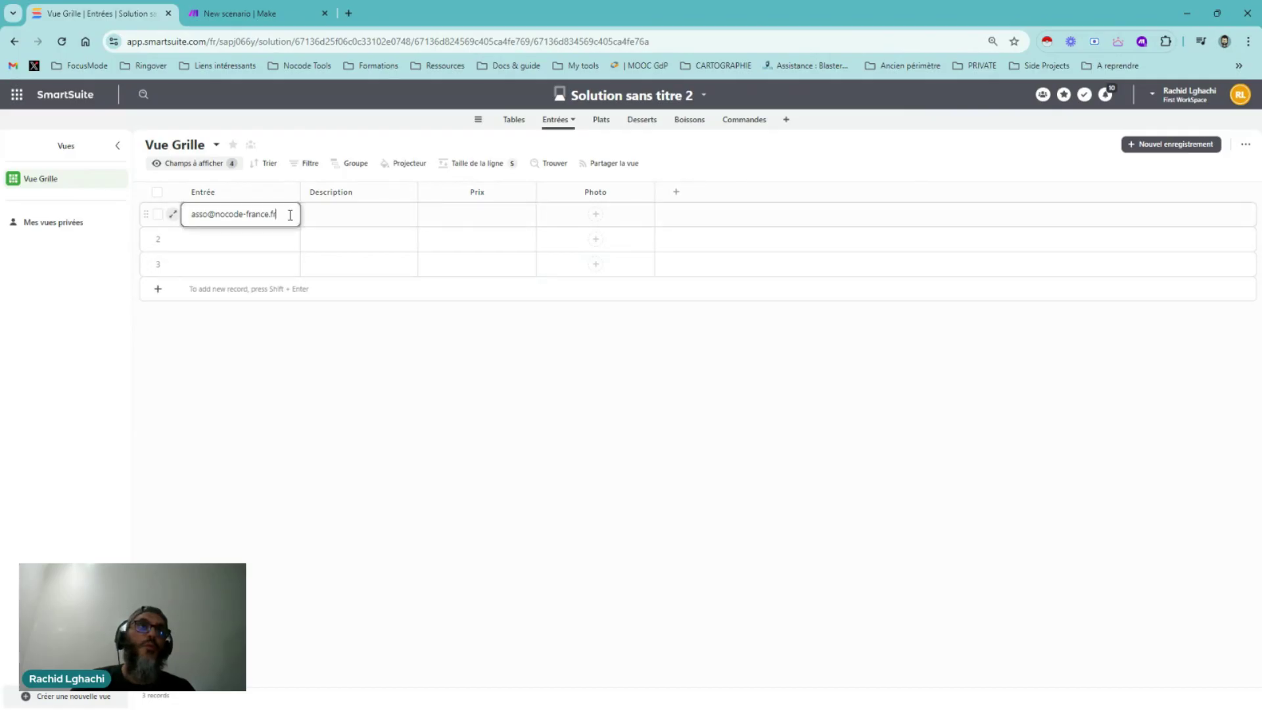
{"action": "left_click_drag", "start_coordinate": [290, 215], "coordinate": [189, 217]}
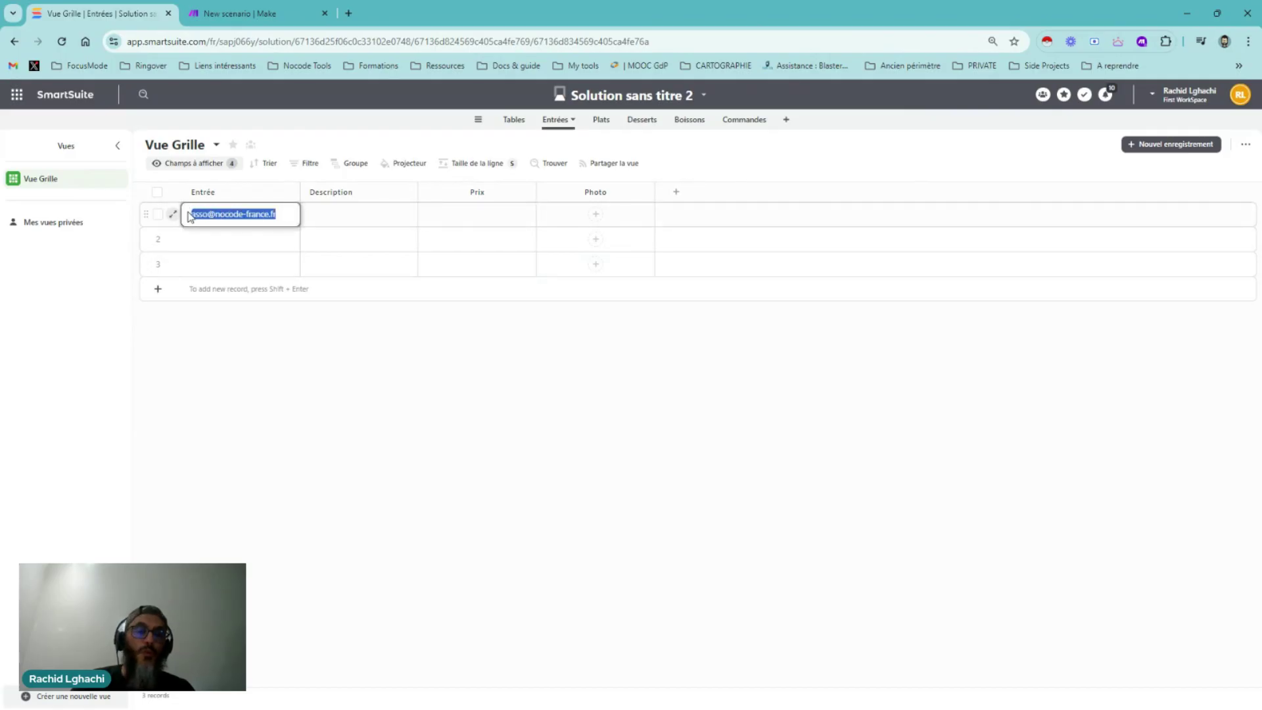
Title the first record 'Salade de quinoa et avocat' and paste its quinoa-avocado-rocket description
{"action": "type", "text": "Salade de quinoa et avocat"}
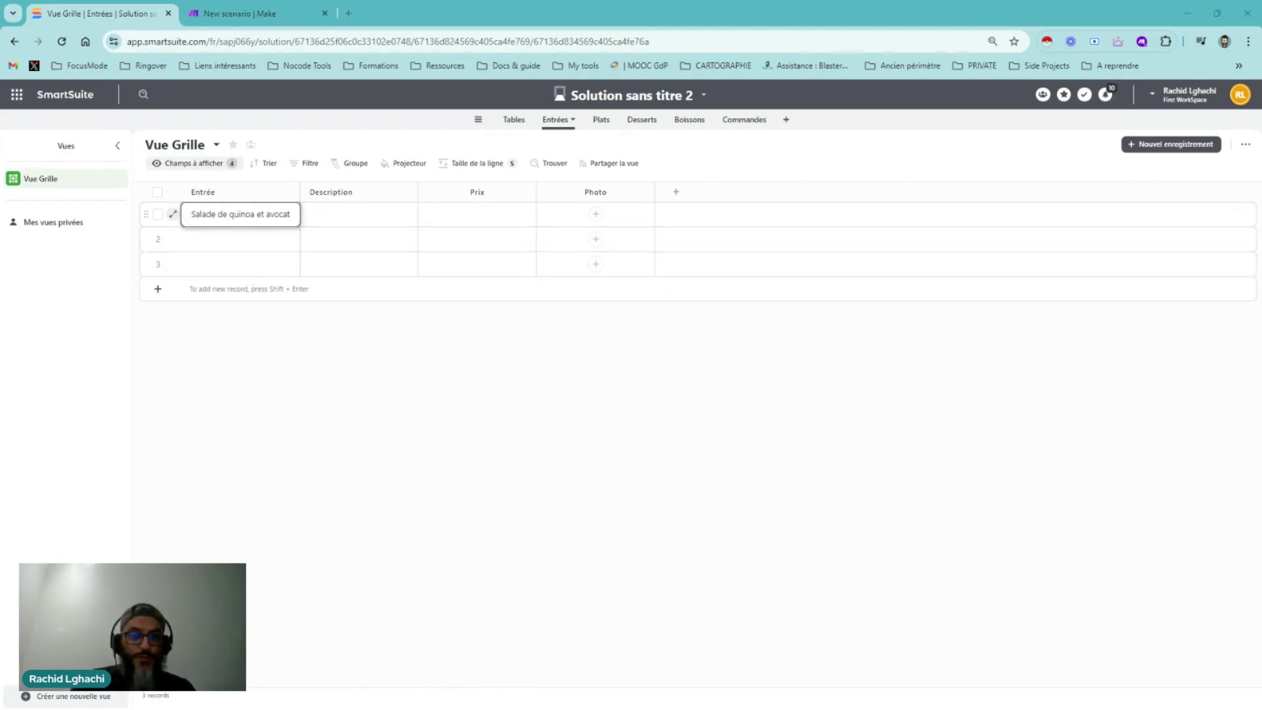
{"action": "left_click", "coordinate": [354, 217]}
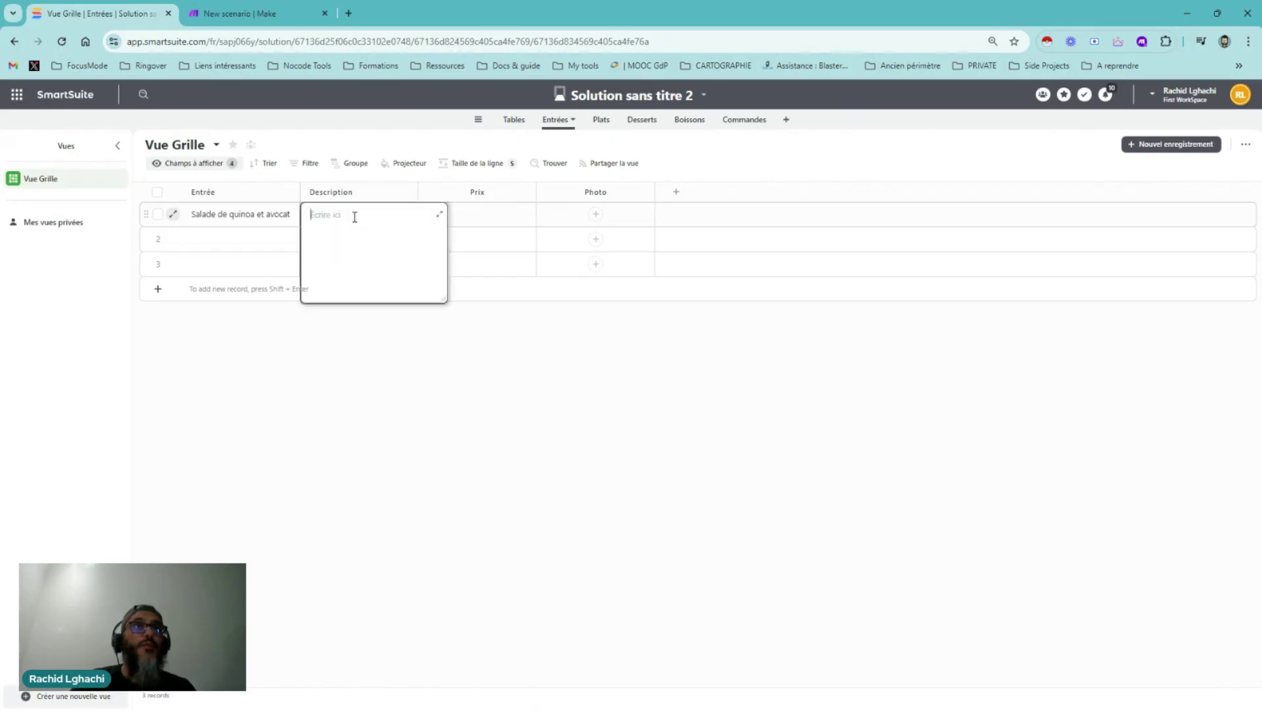
{"action": "key", "text": "ctrl+v"}
{"action": "left_click", "coordinate": [456, 386]}
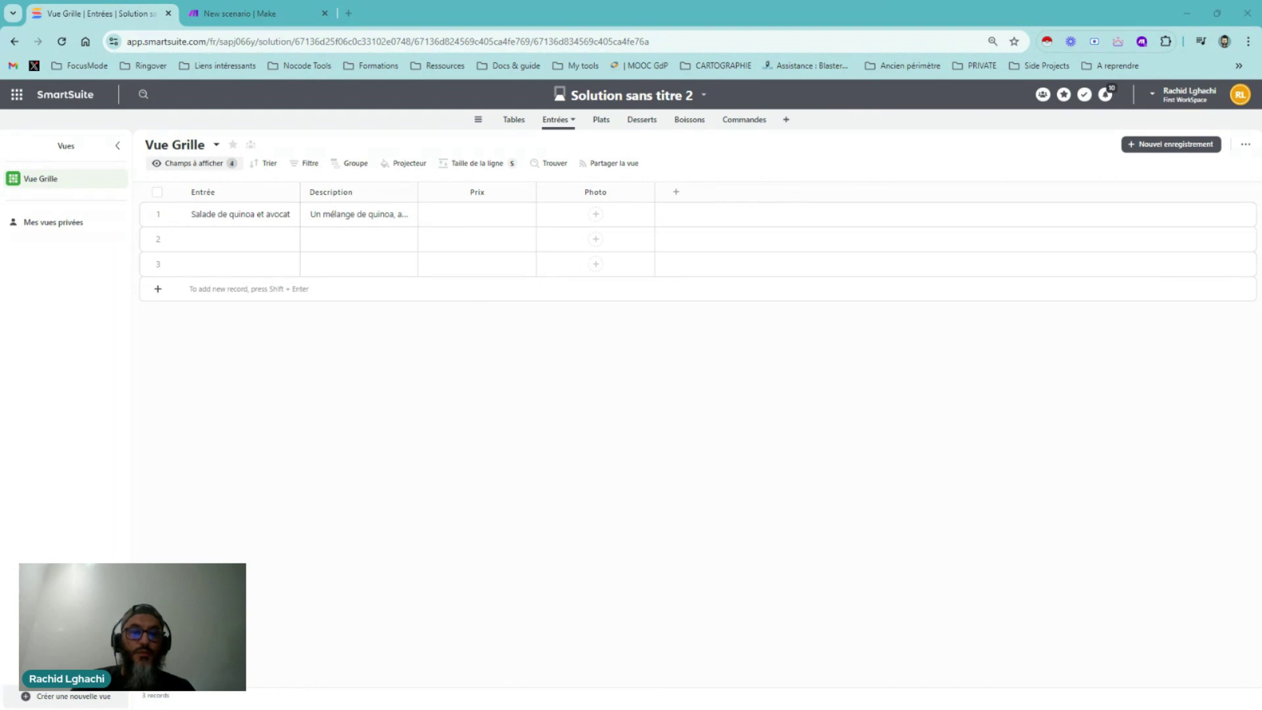
Set the first record's price to 6,50 € and widen the Description column
{"action": "left_click", "coordinate": [508, 217]}
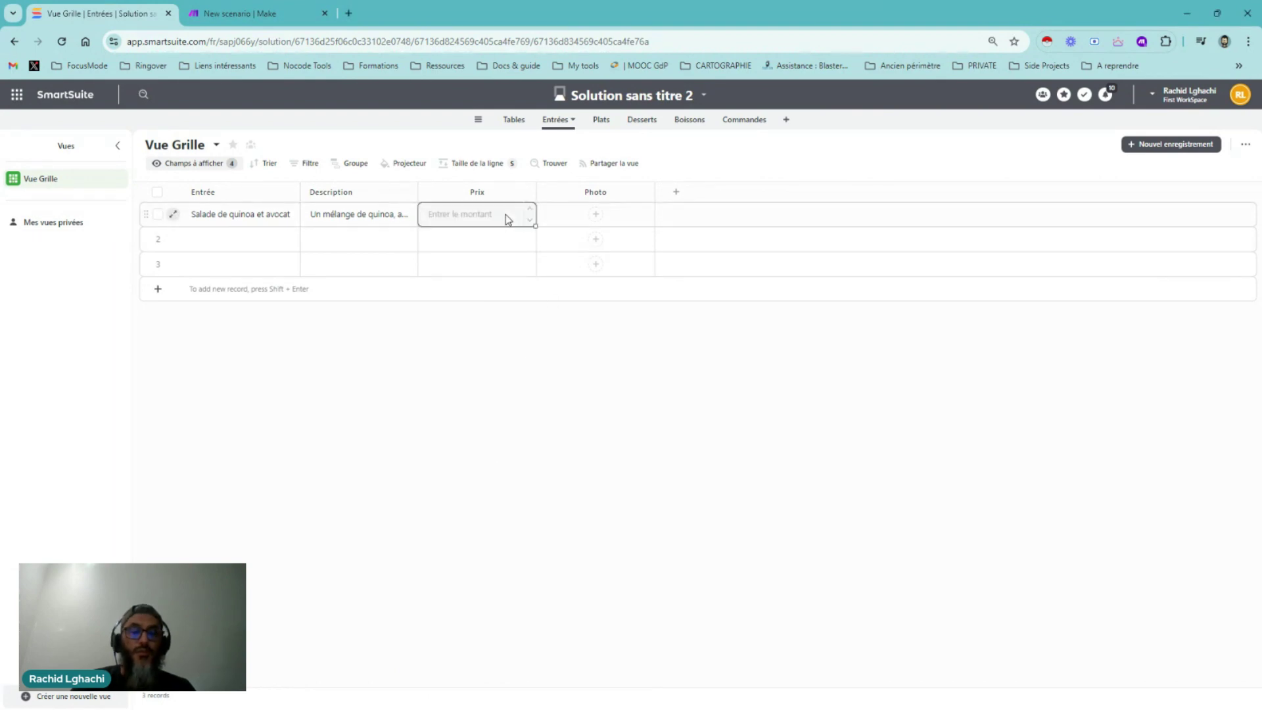
{"action": "type", "text": "6,50 €"}
{"action": "left_click", "coordinate": [480, 343]}
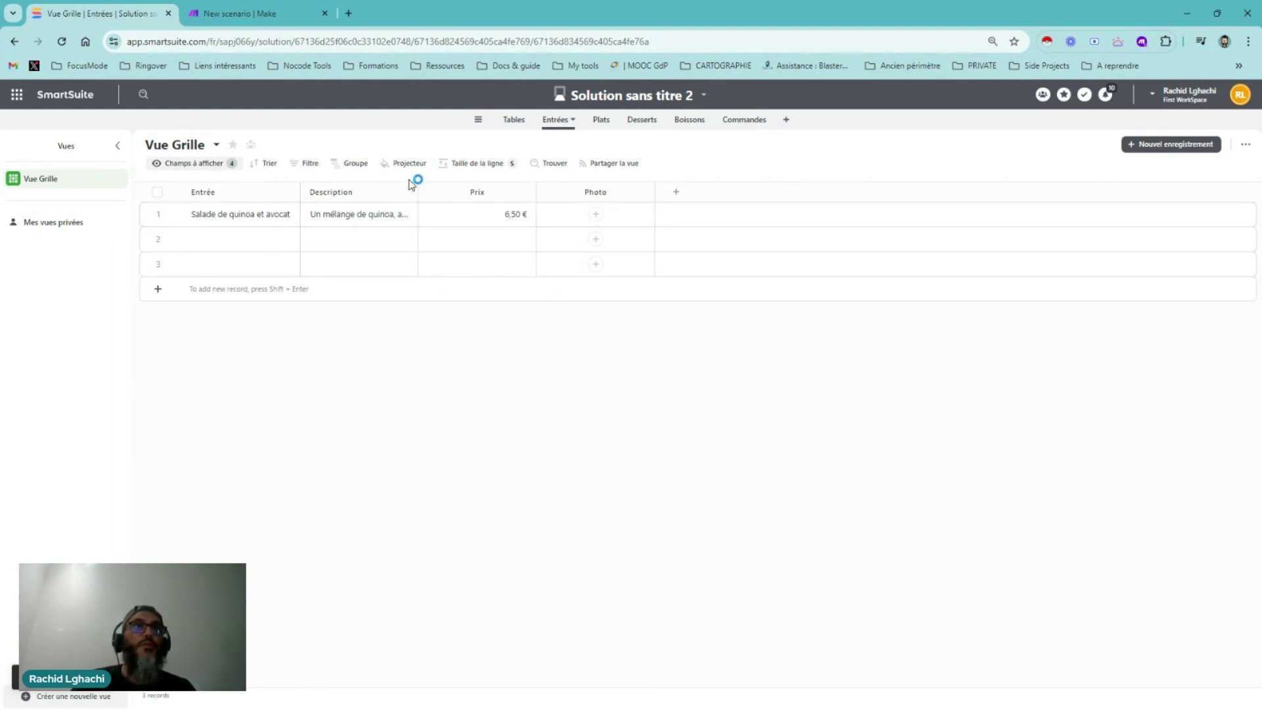
{"action": "left_click_drag", "start_coordinate": [419, 186], "coordinate": [635, 194]}
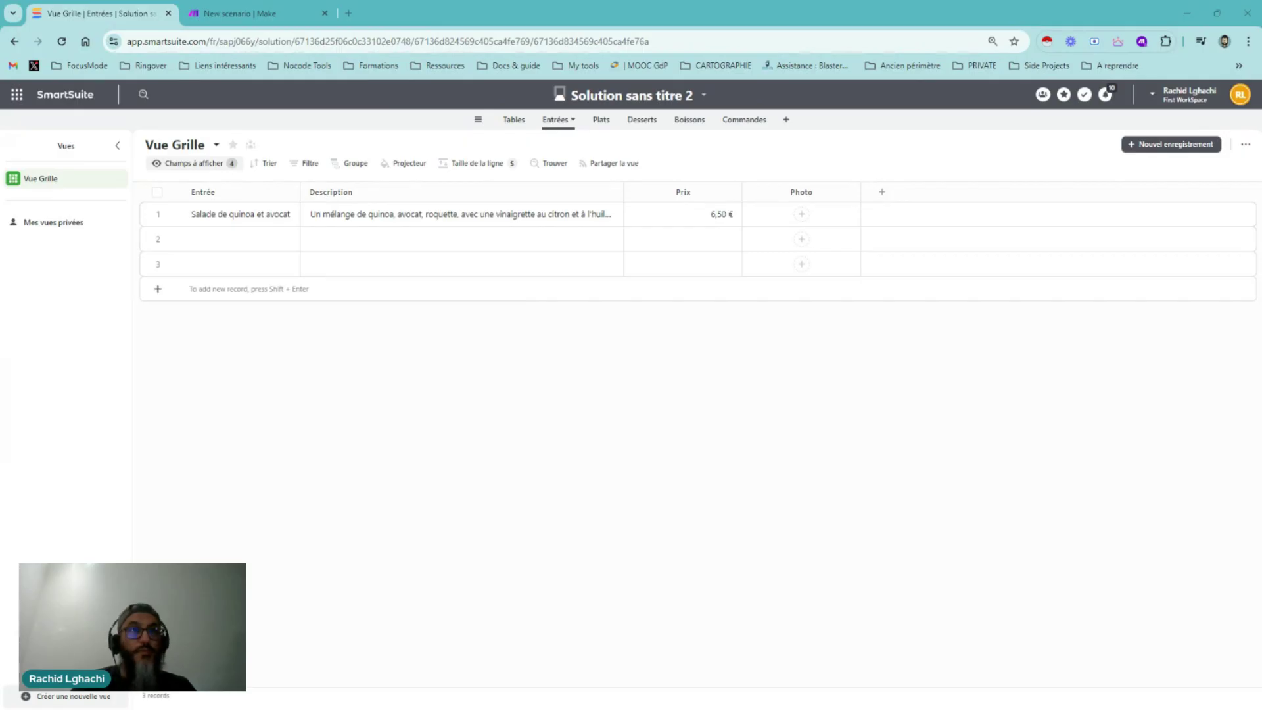
Type and erase a test word in row 2's Entrée title, then open that empty record
{"action": "left_click", "coordinate": [248, 238]}
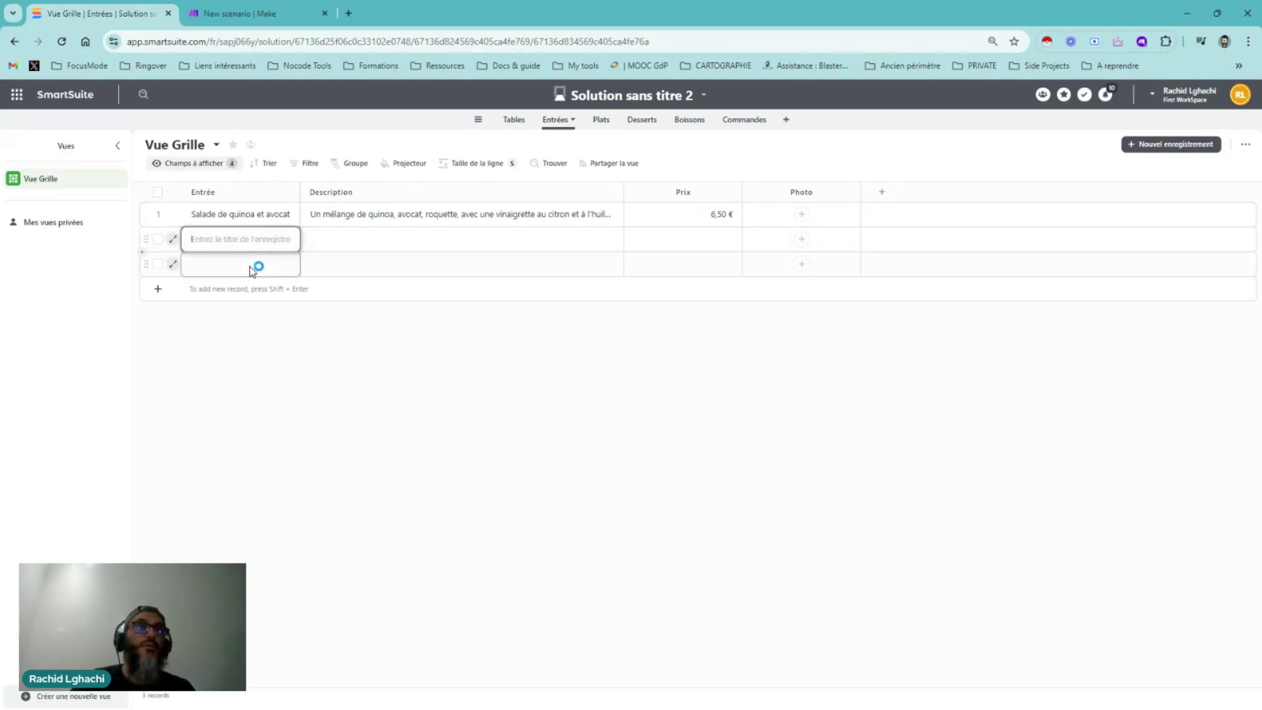
{"action": "type", "text": "Test"}
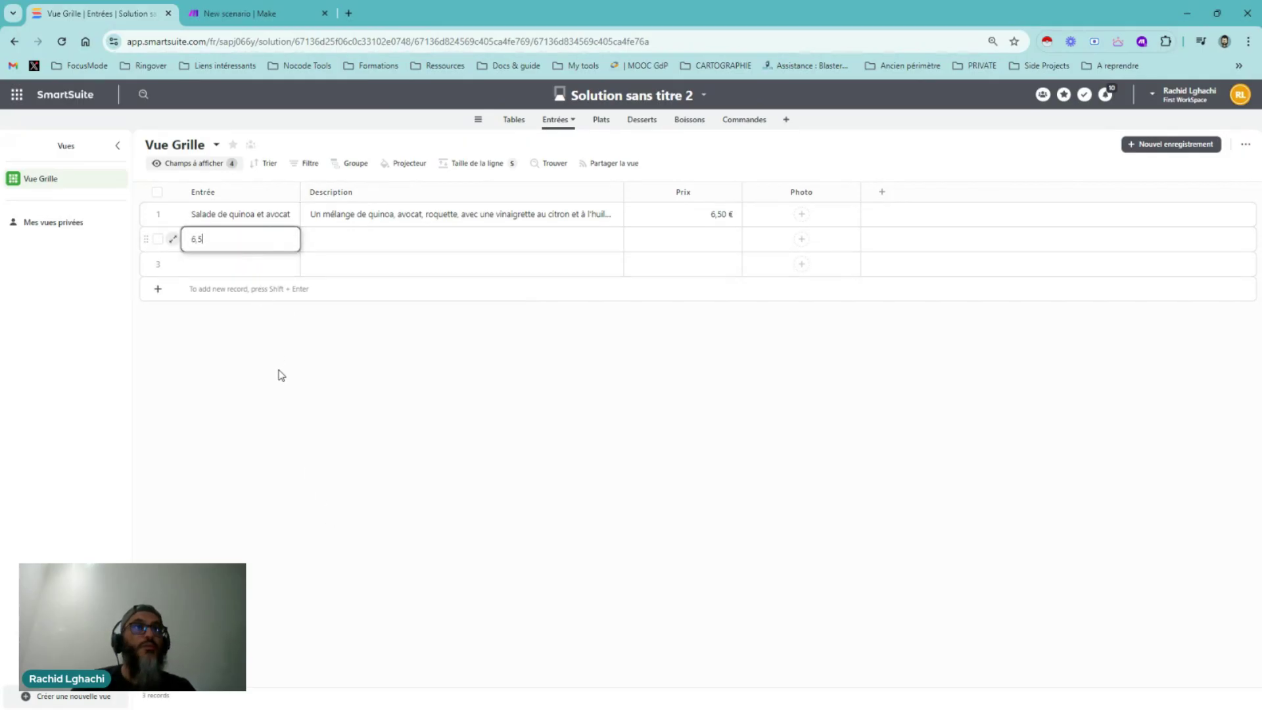
{"action": "double_click", "coordinate": [197, 237]}
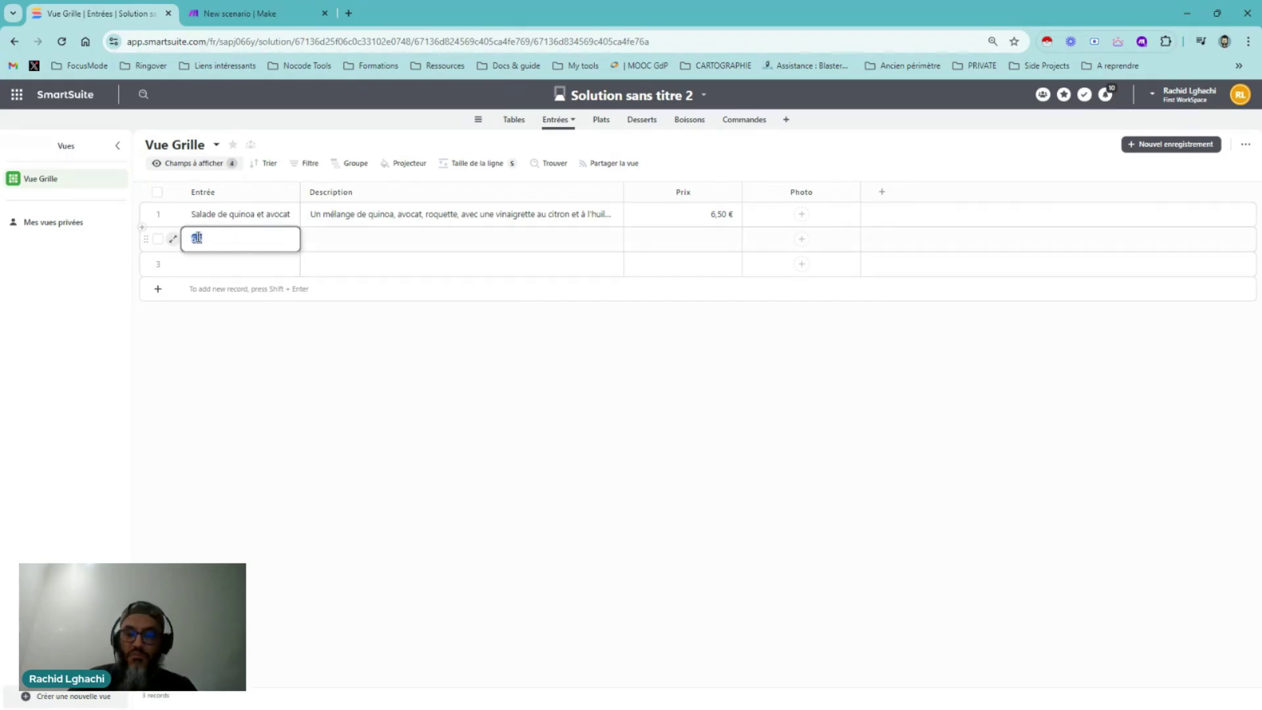
{"action": "key", "text": "BackSpace"}
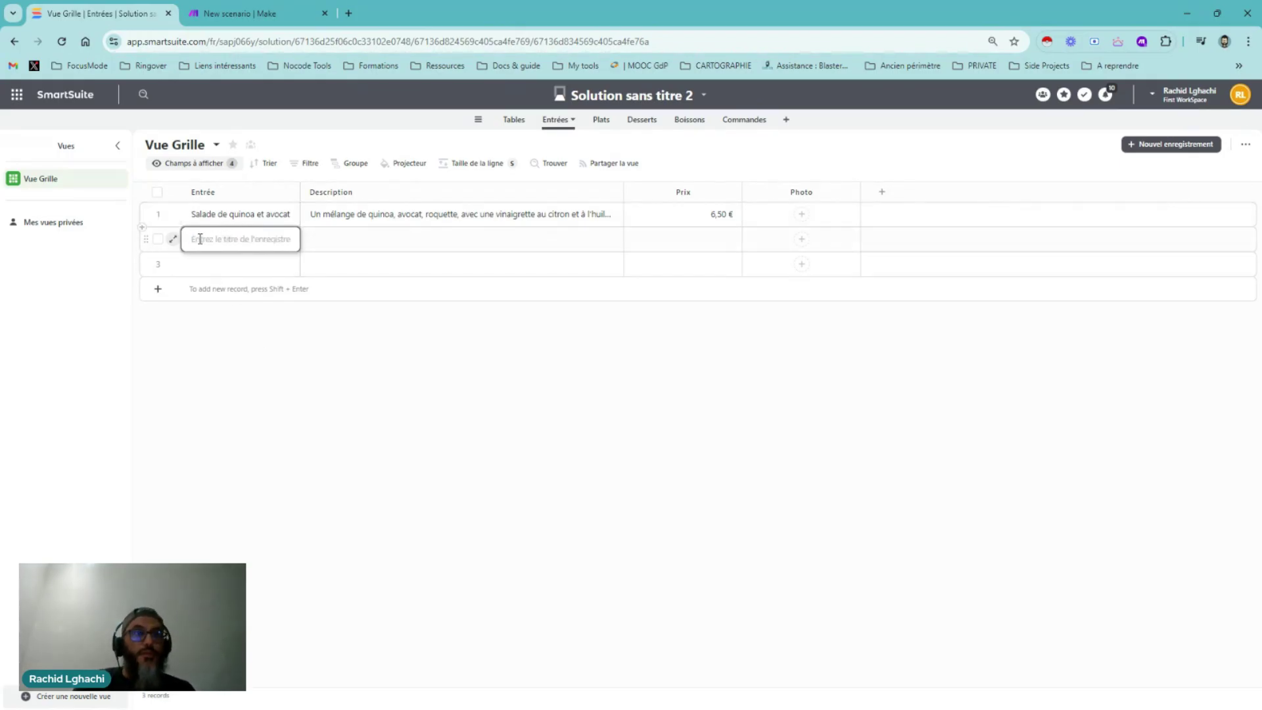
{"action": "left_click", "coordinate": [173, 238]}
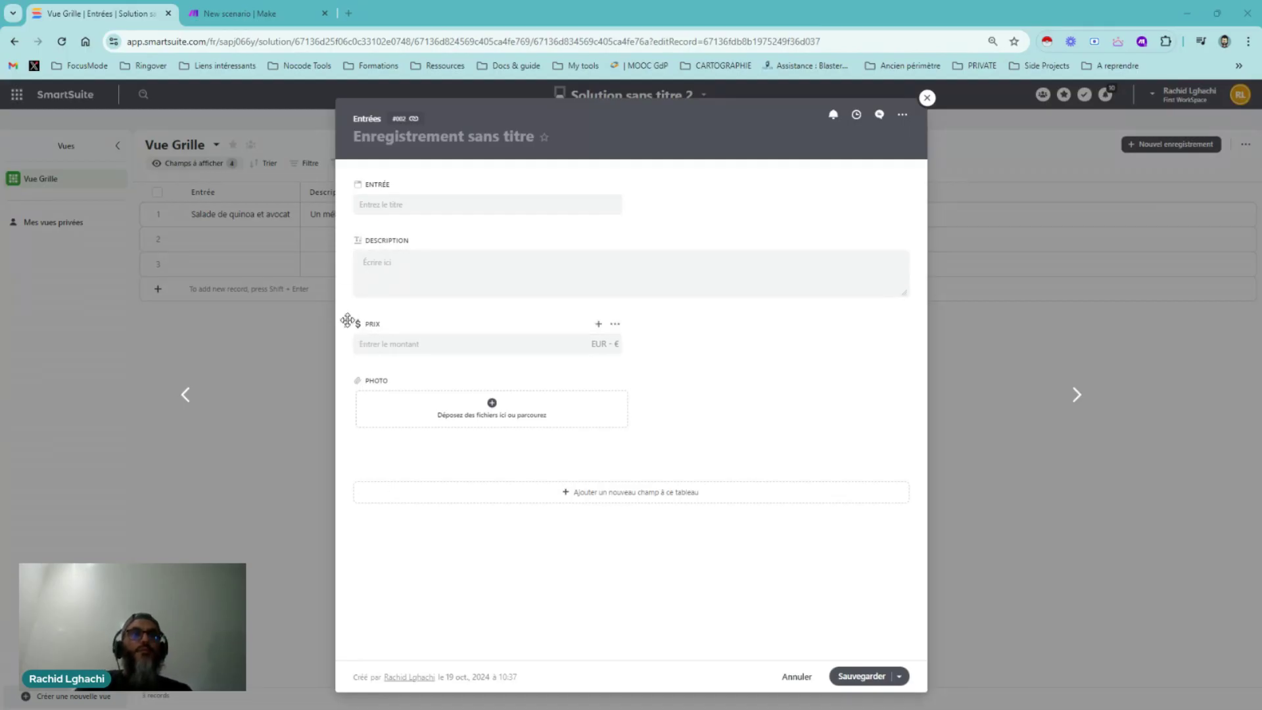
Move Prix up under Entrée and switch the record page to the Une colonne layout
{"action": "left_click_drag", "start_coordinate": [347, 320], "coordinate": [696, 192]}
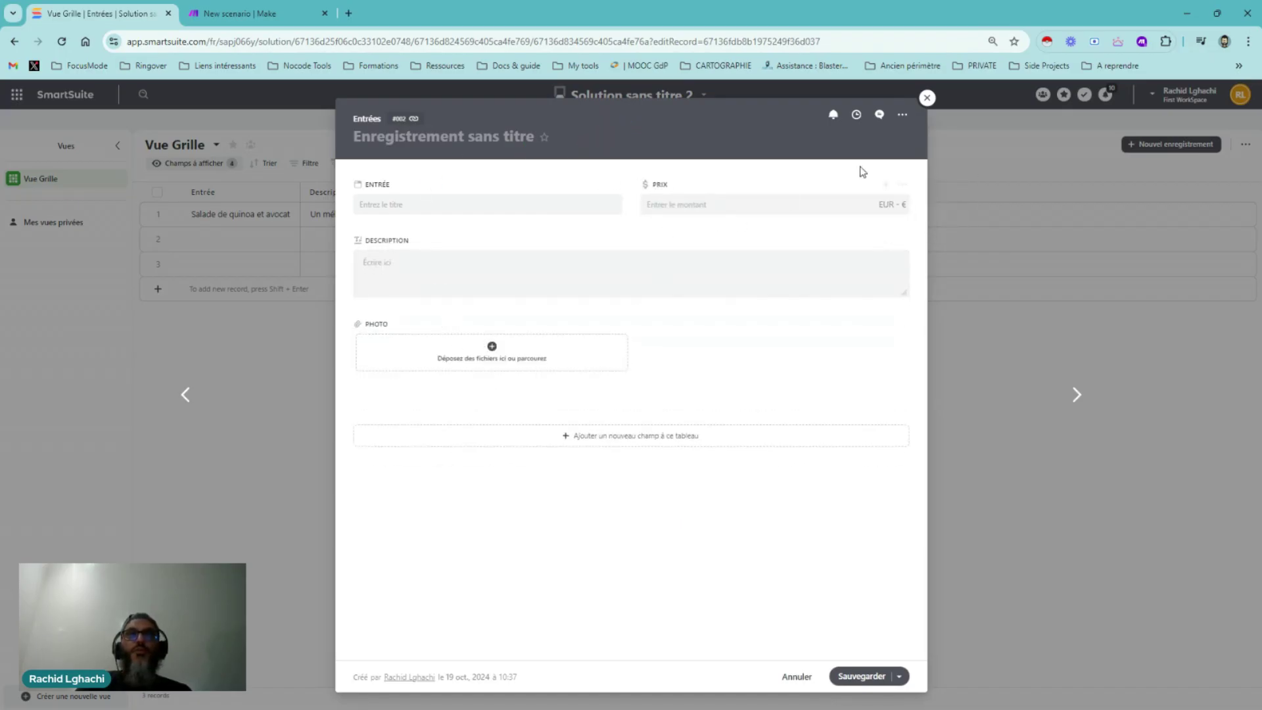
{"action": "left_click", "coordinate": [902, 116]}
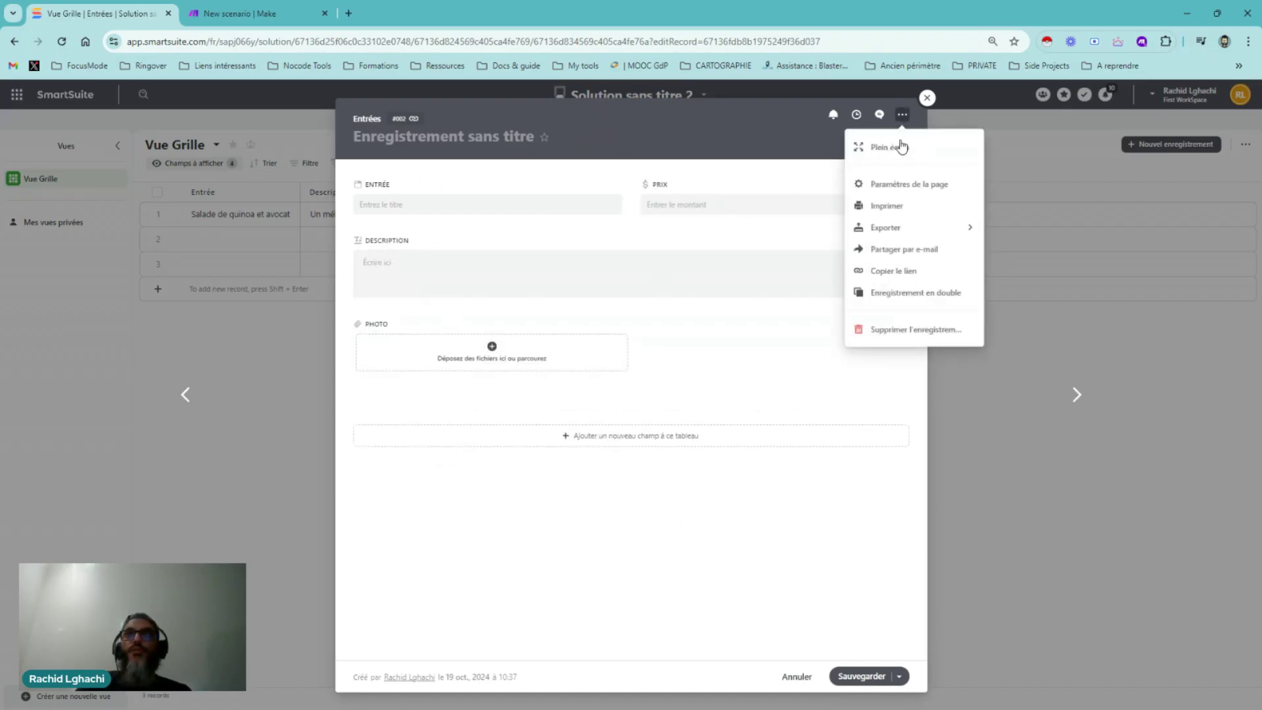
{"action": "left_click", "coordinate": [897, 186]}
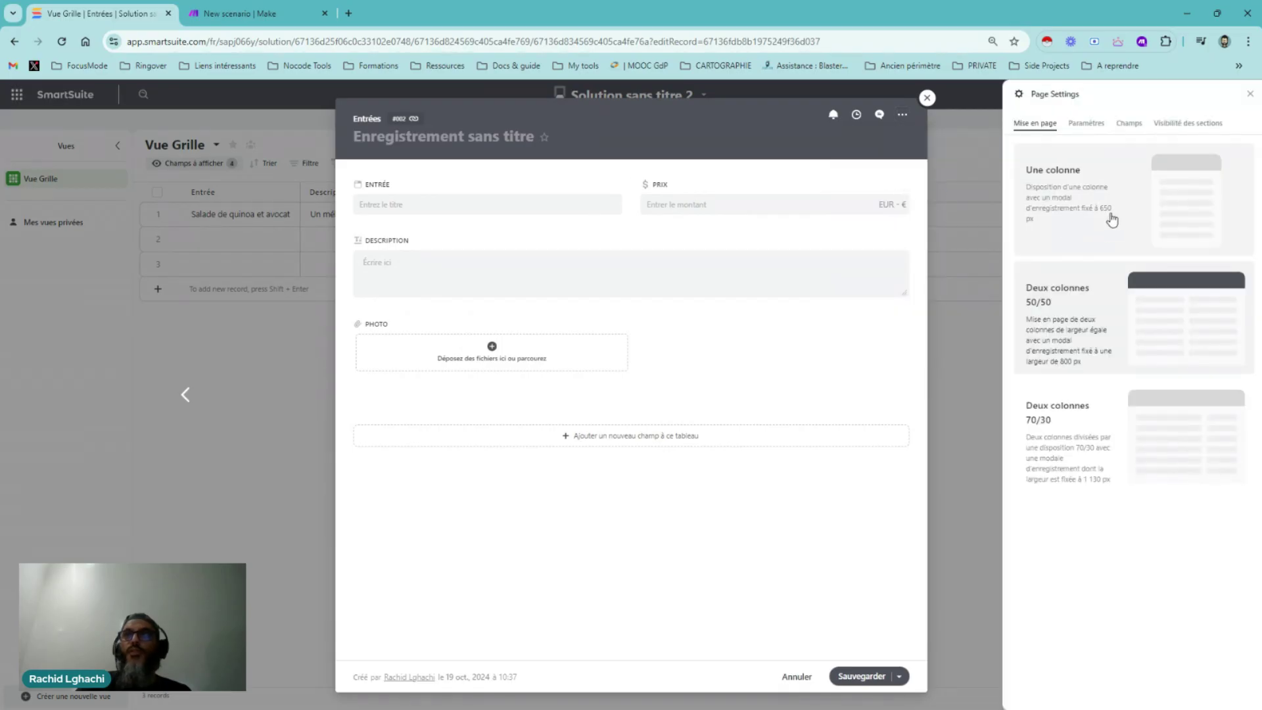
{"action": "left_click", "coordinate": [1112, 219]}
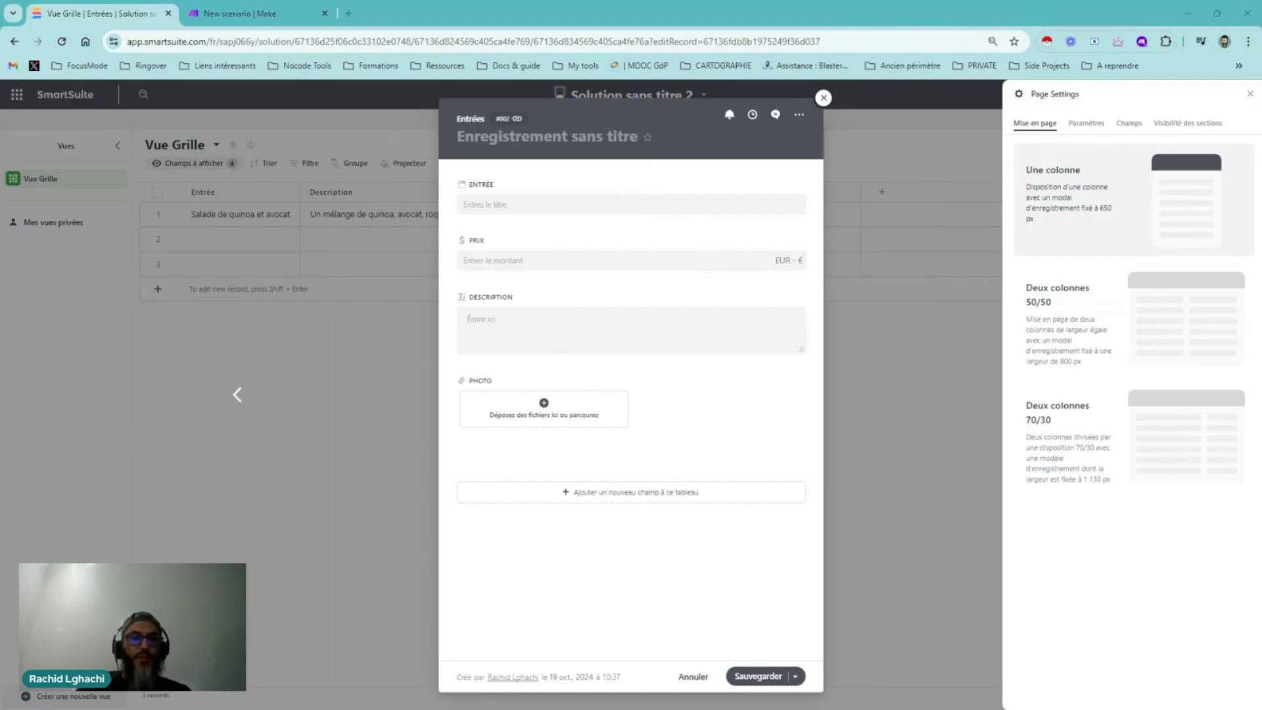
Paste 'Wrap aux légumes grillés' as the Entrée title and set Prix to 5,00 €
{"action": "left_click", "coordinate": [501, 205]}
{"action": "type", "text": "Wrap aux légumes grillés"}
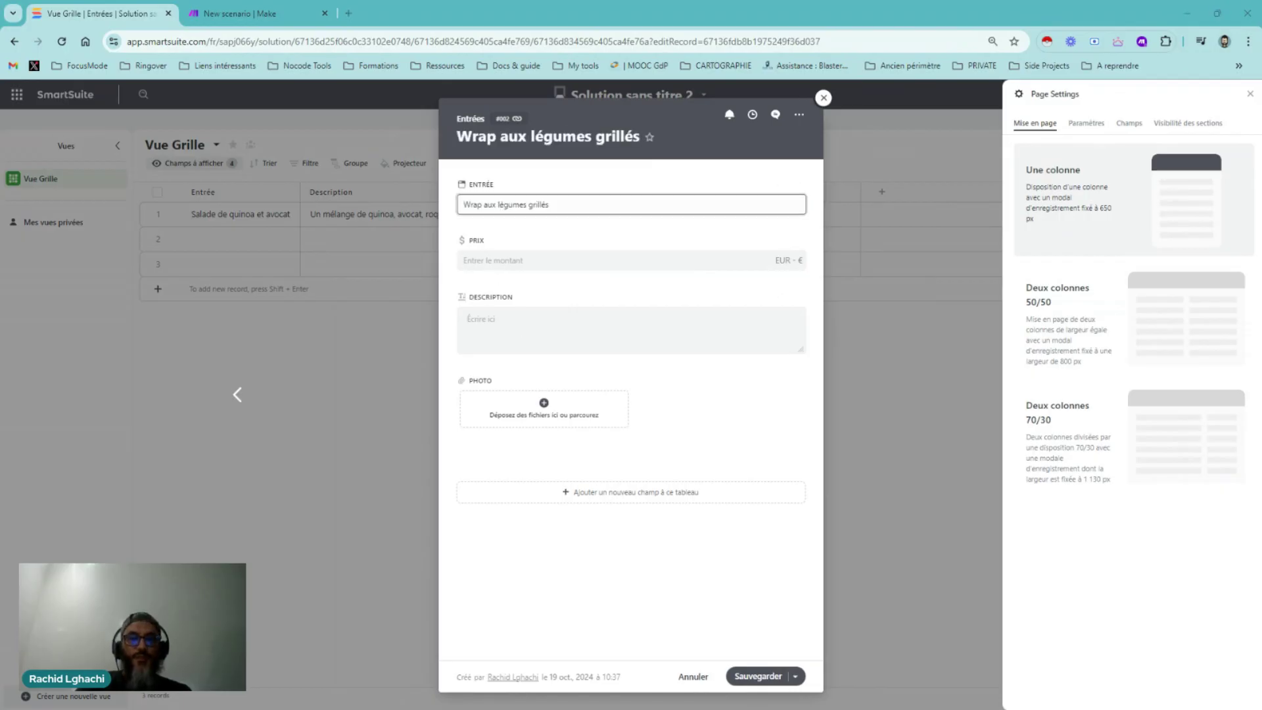
{"action": "left_click", "coordinate": [612, 579]}
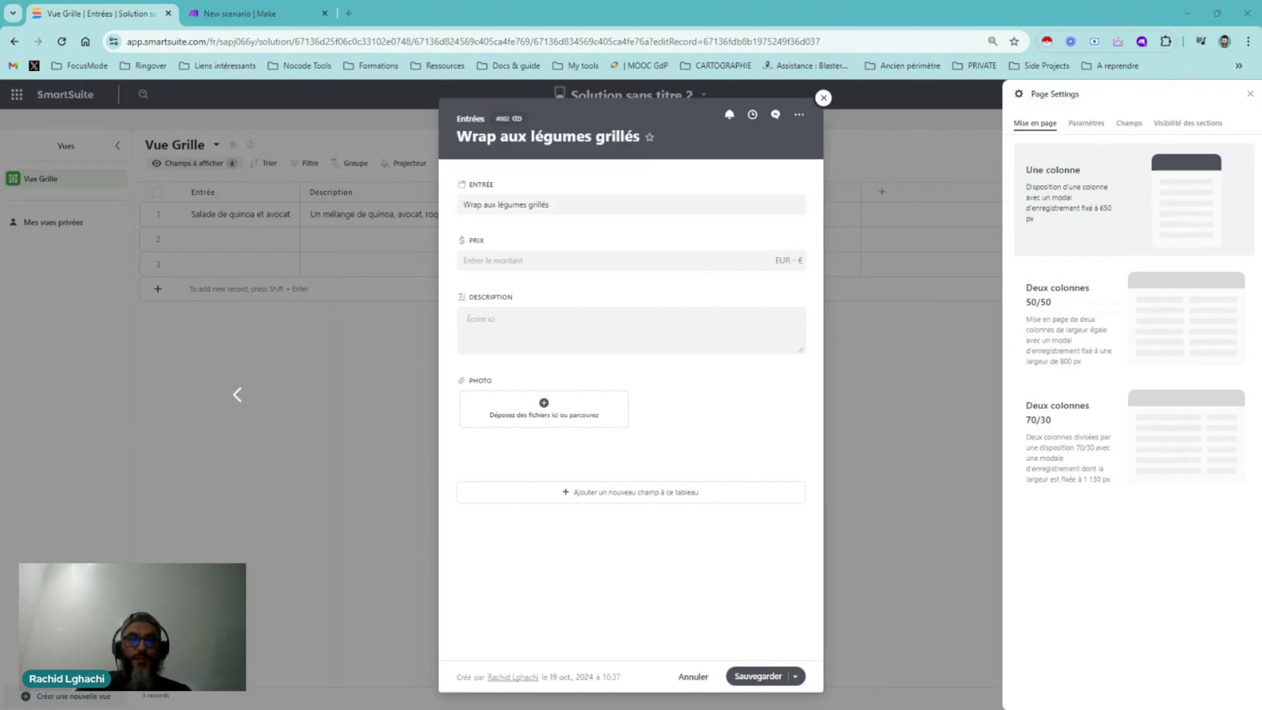
{"action": "left_click", "coordinate": [487, 259]}
{"action": "type", "text": "5"}
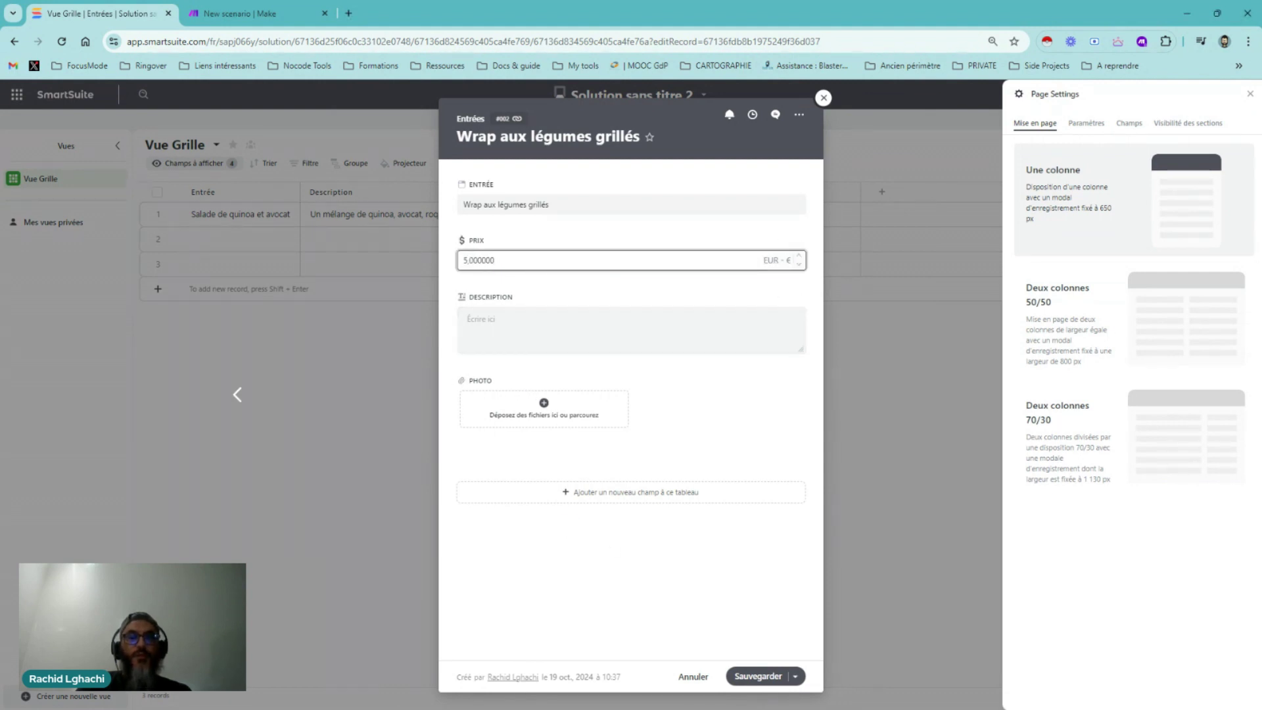
{"action": "key", "text": "Return"}
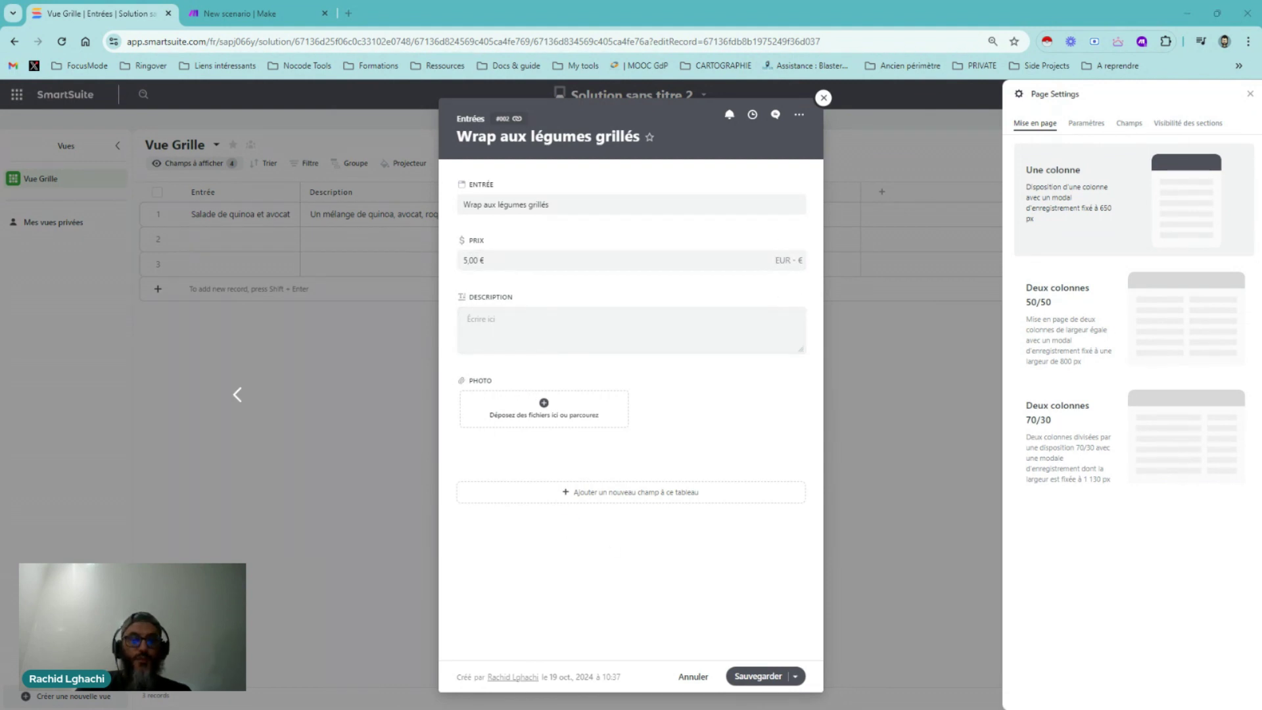
Paste the vegetable-wrap description into Description and save the record with Sauvegarder
{"action": "left_click", "coordinate": [516, 315]}
{"action": "type", "text": "Une petite portion de wrap rempli de courgettes, poivrons, aubergines grillées, et une sauce légère à base de yaourt."}
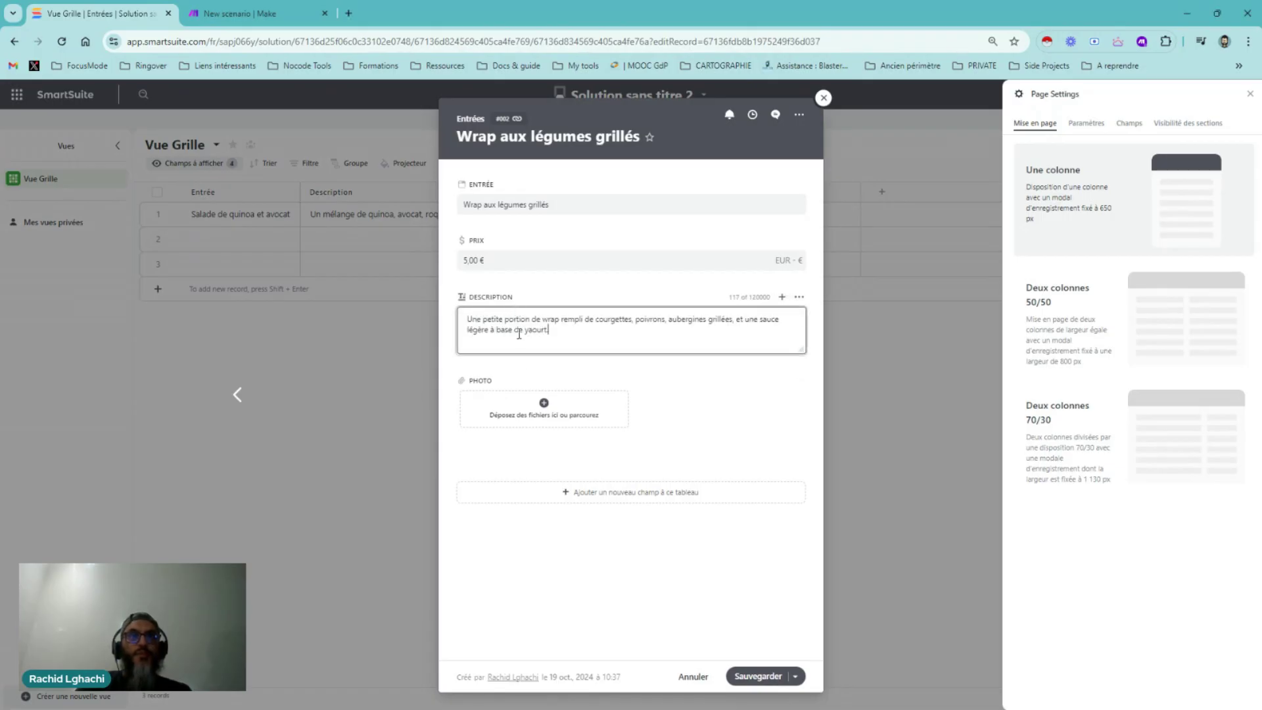
{"action": "left_click", "coordinate": [736, 445]}
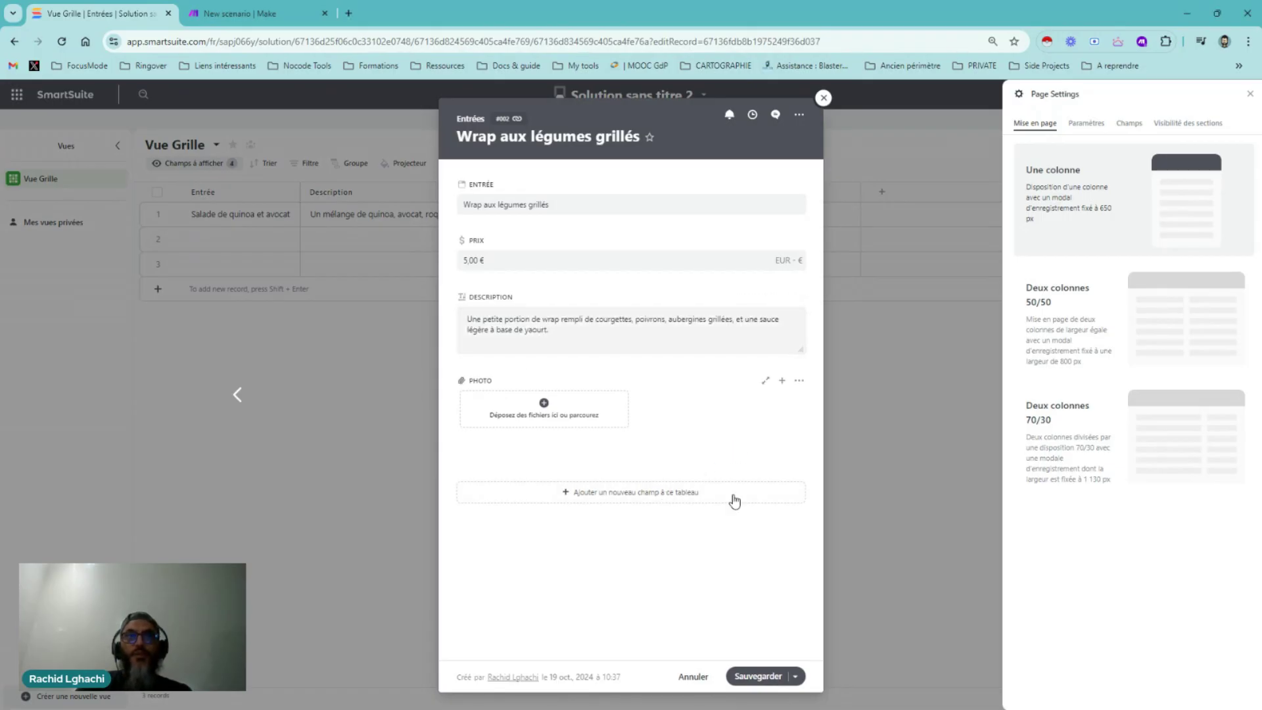
{"action": "left_click", "coordinate": [759, 678]}
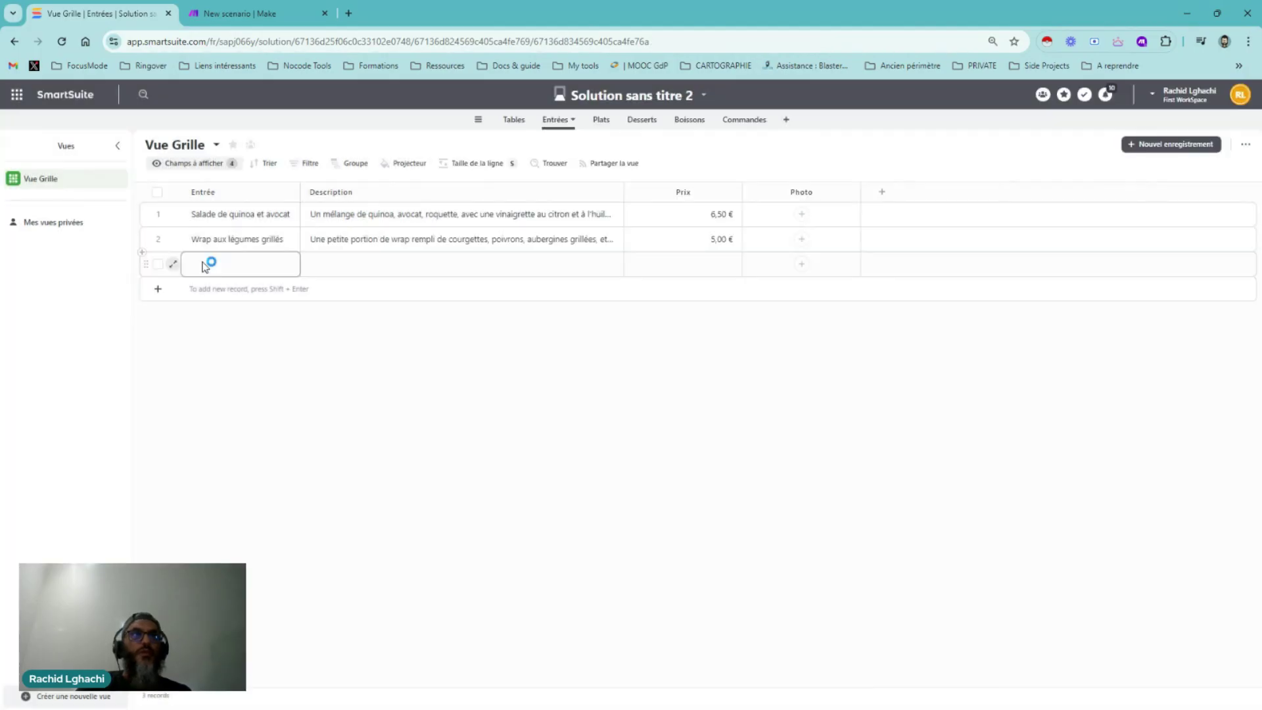
Open row 3's record, name it 'Soupe froide de concombre et menthe' and set Prix to 4,50 €
{"action": "left_click", "coordinate": [173, 263]}
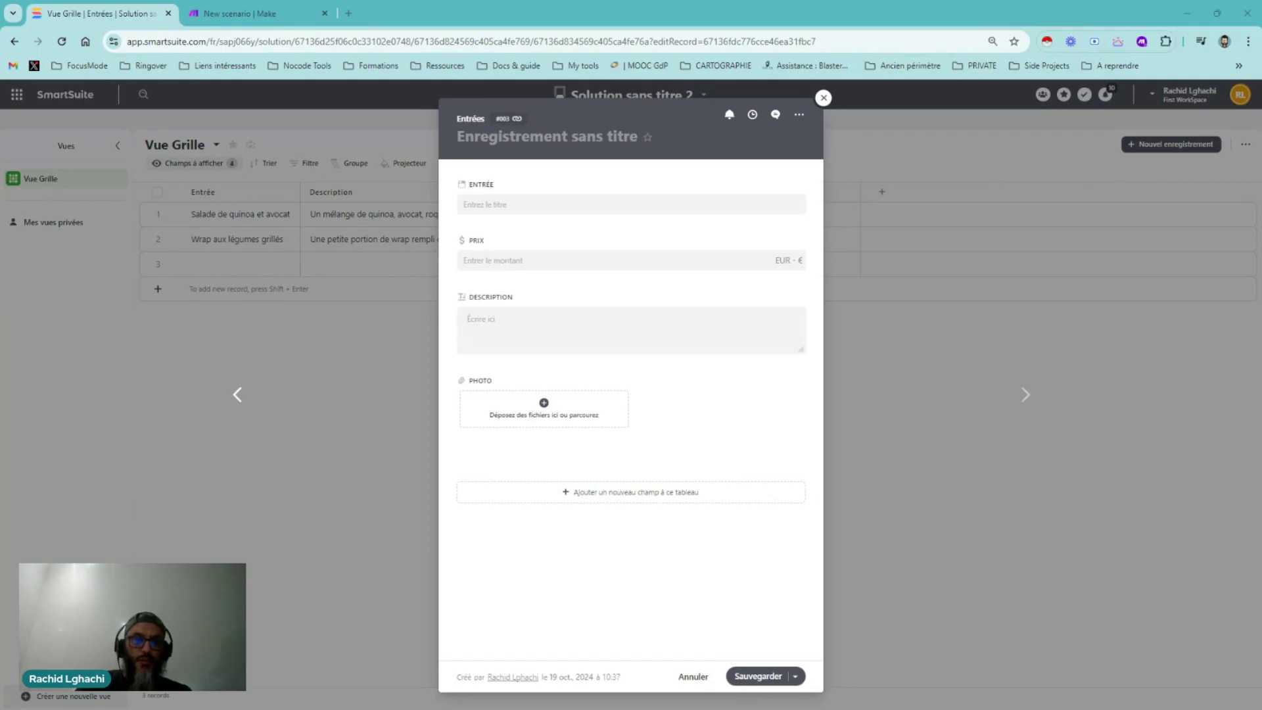
{"action": "left_click", "coordinate": [526, 205]}
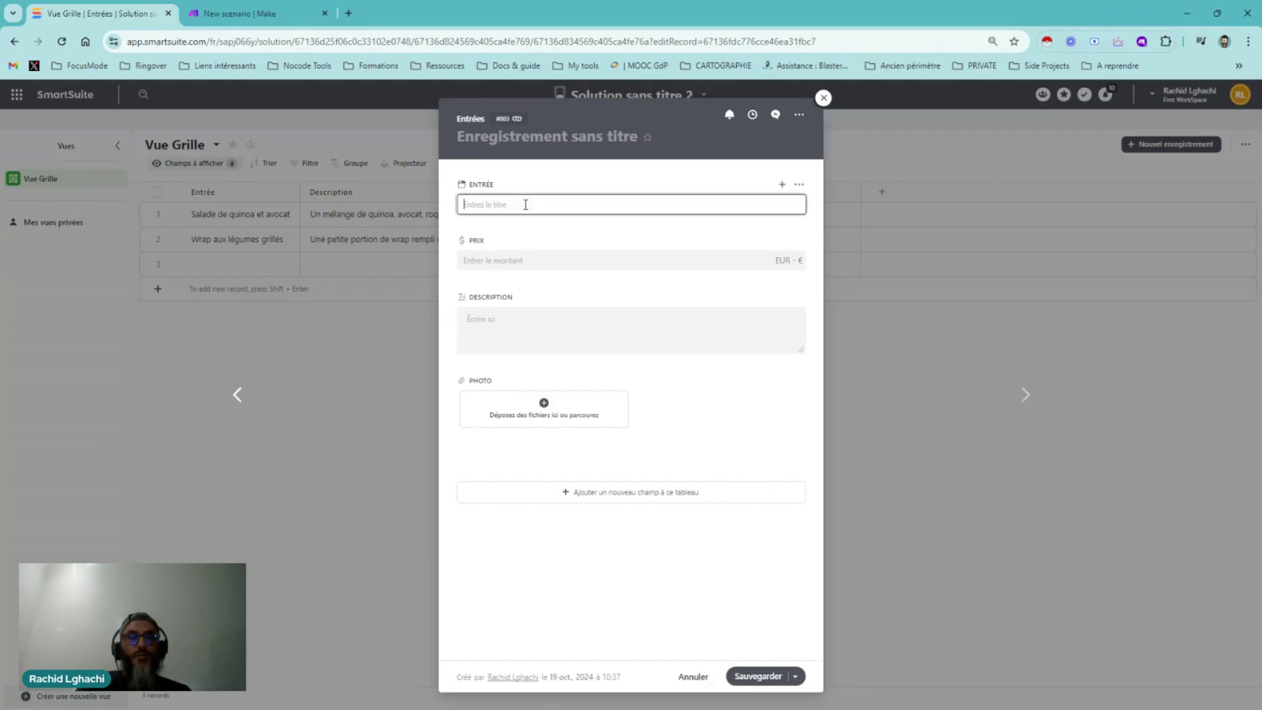
{"action": "type", "text": "Soupe froide de concombre et menthe"}
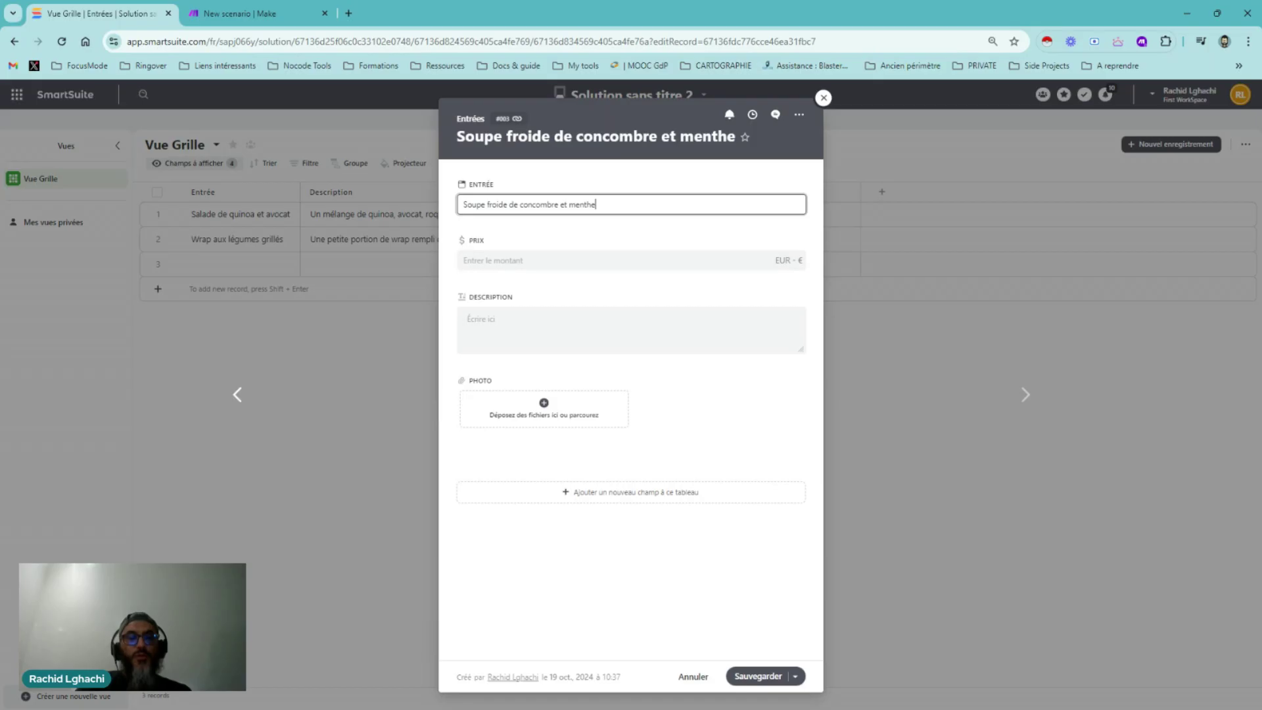
{"action": "left_click", "coordinate": [490, 261]}
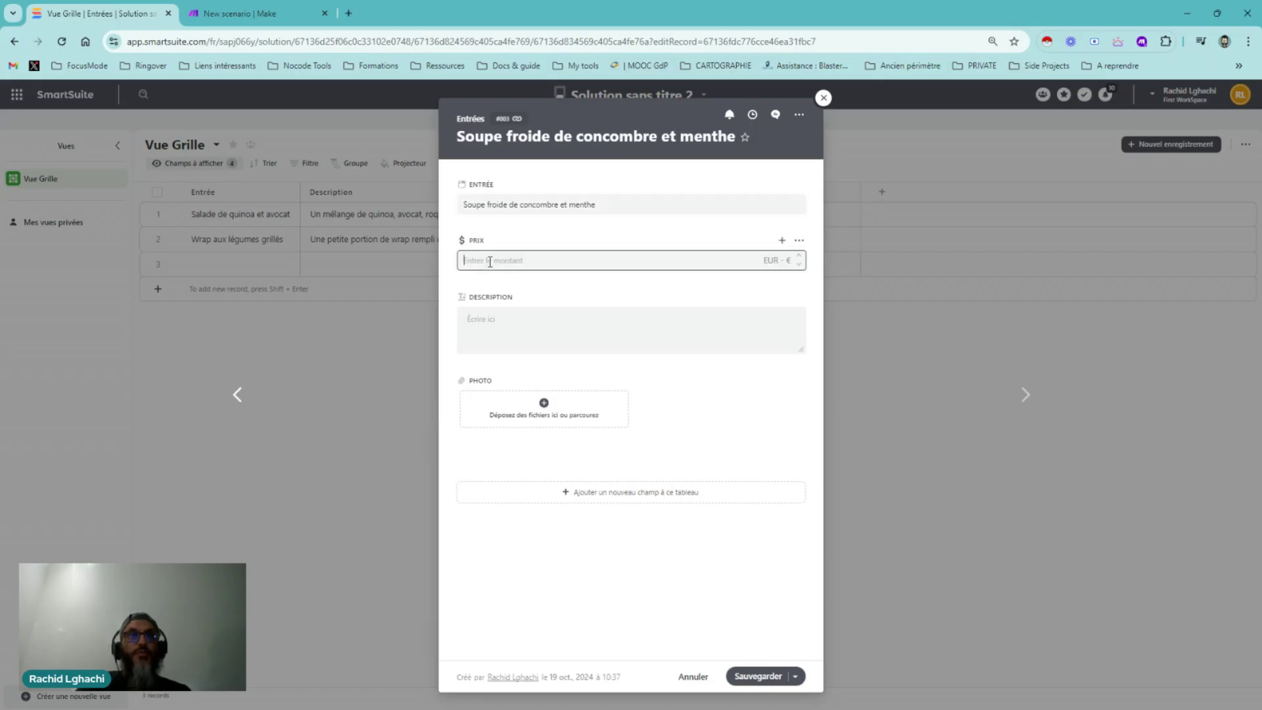
{"action": "type", "text": "4,500000"}
{"action": "key", "text": "Return"}
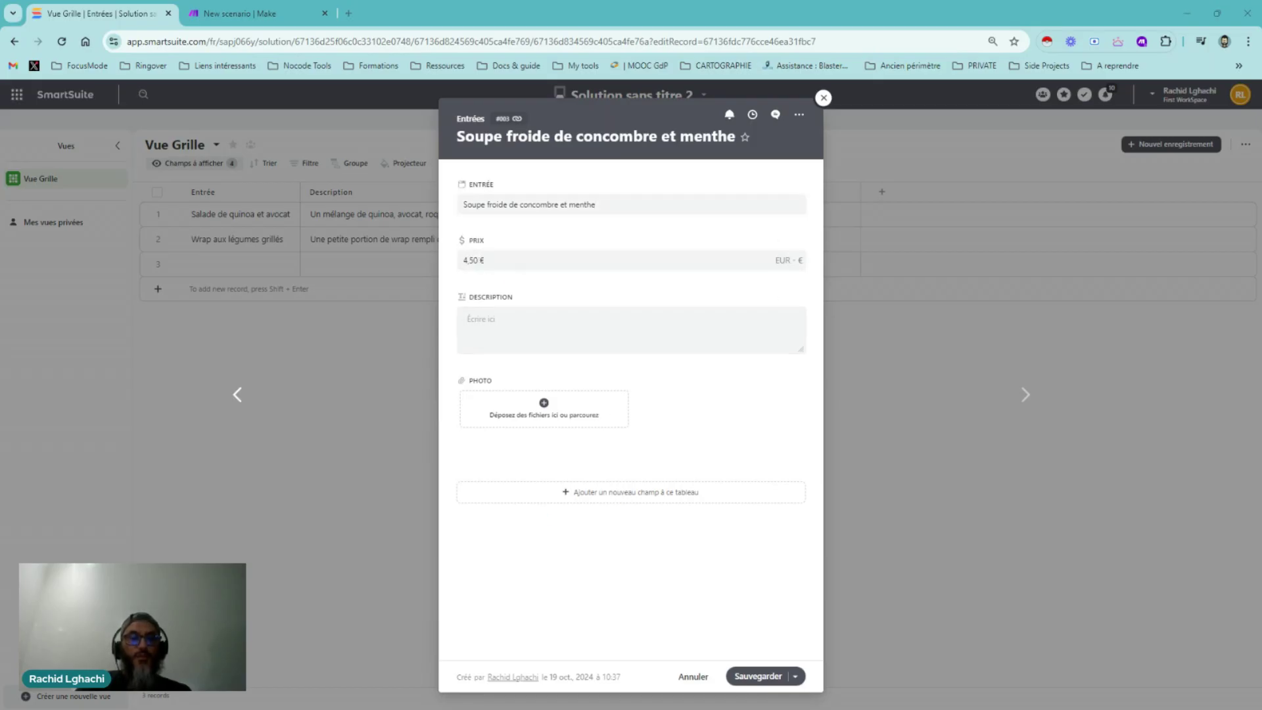
Paste the refreshing-soup description and save the record with Sauvegarder
{"action": "left_click", "coordinate": [518, 326]}
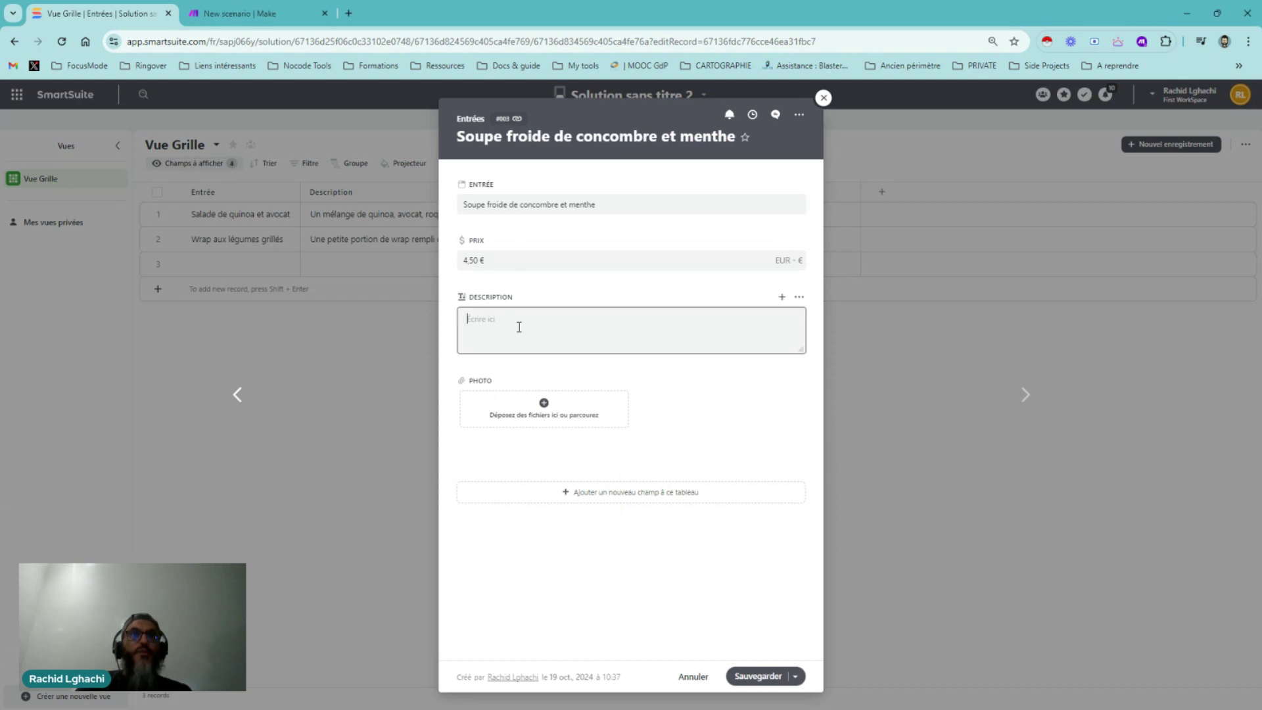
{"action": "type", "text": "Rafraîchissante et légère, parfaite pour un début de repas rapide."}
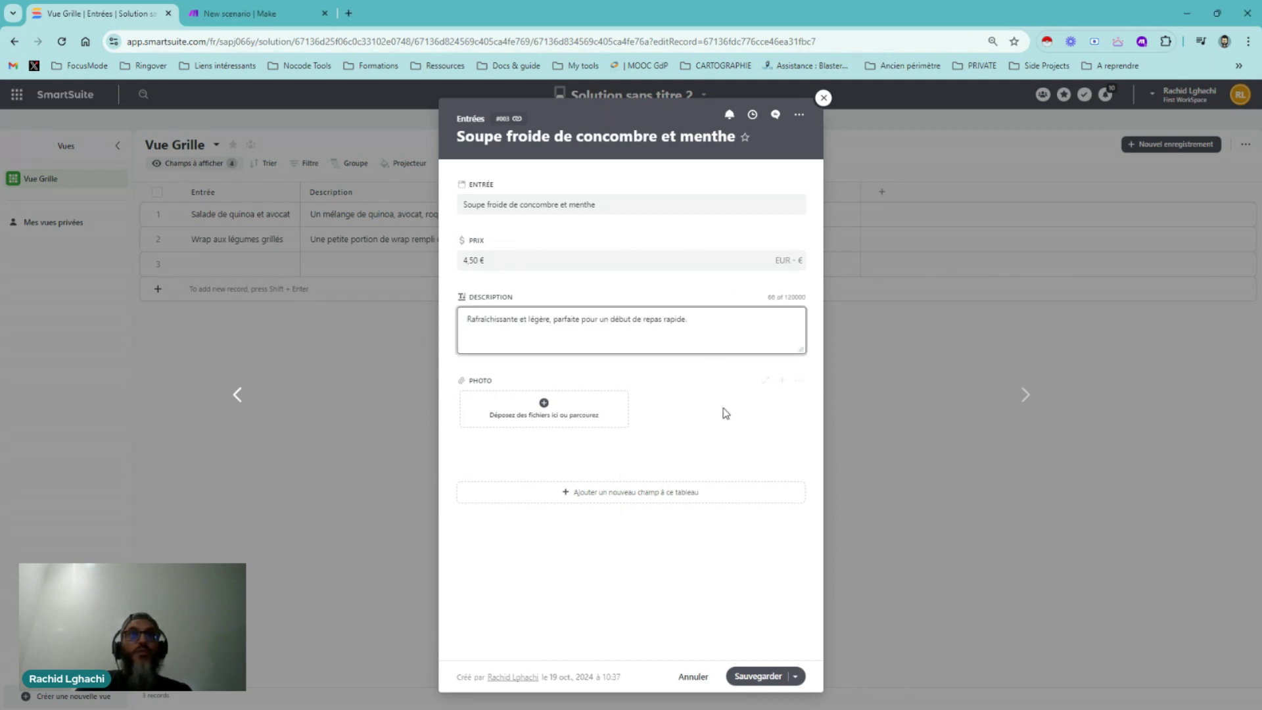
{"action": "left_click", "coordinate": [759, 677]}
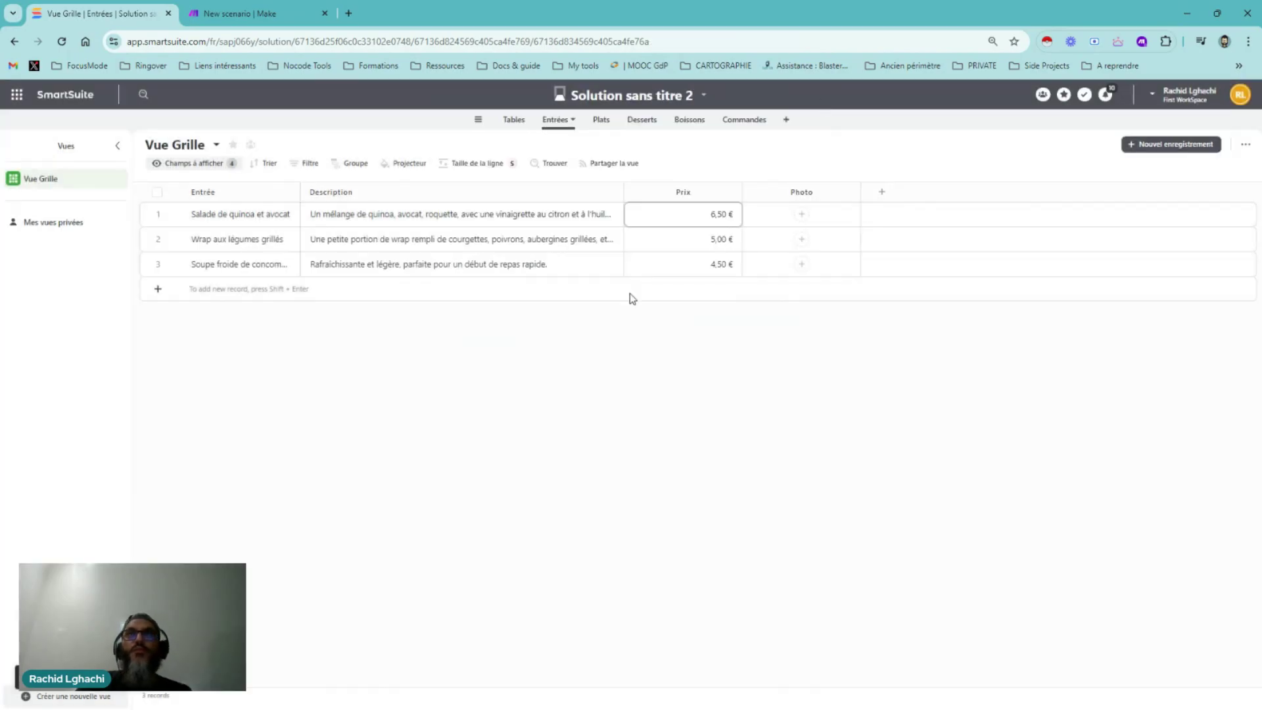
In the Plats table, add a new dish record, open it and paste its description
{"action": "left_click", "coordinate": [595, 121]}
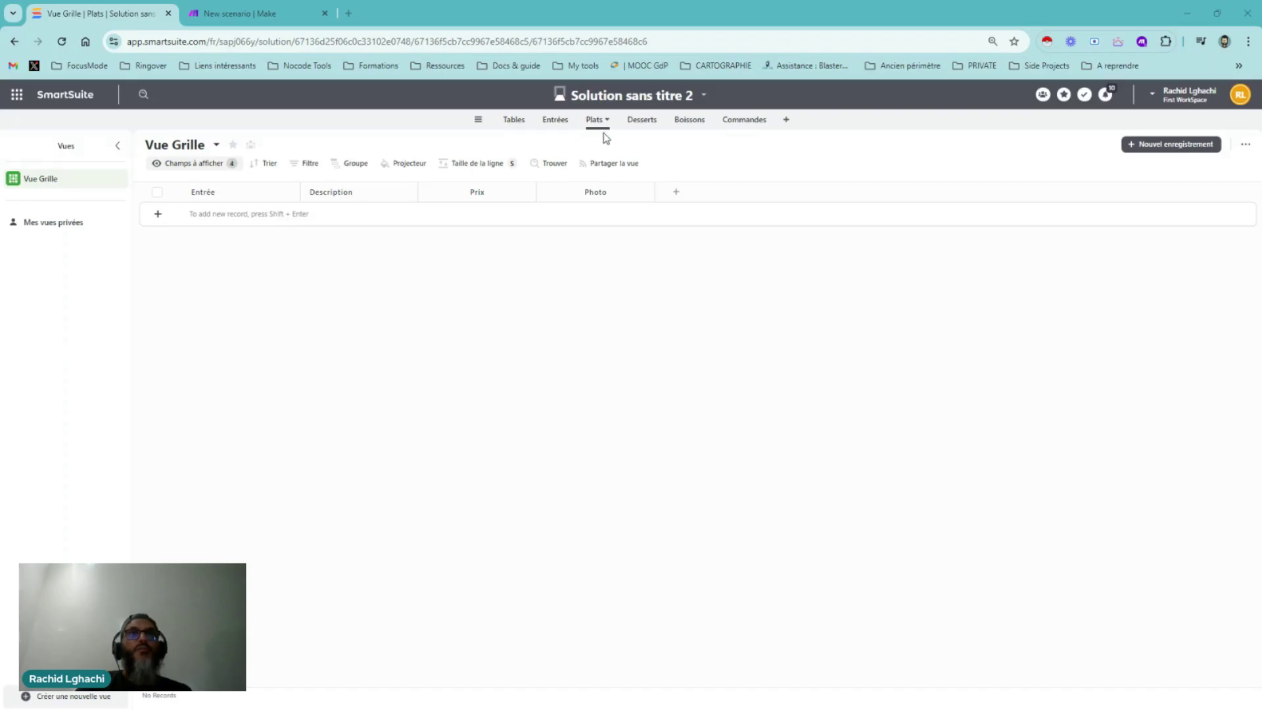
{"action": "left_click", "coordinate": [158, 213]}
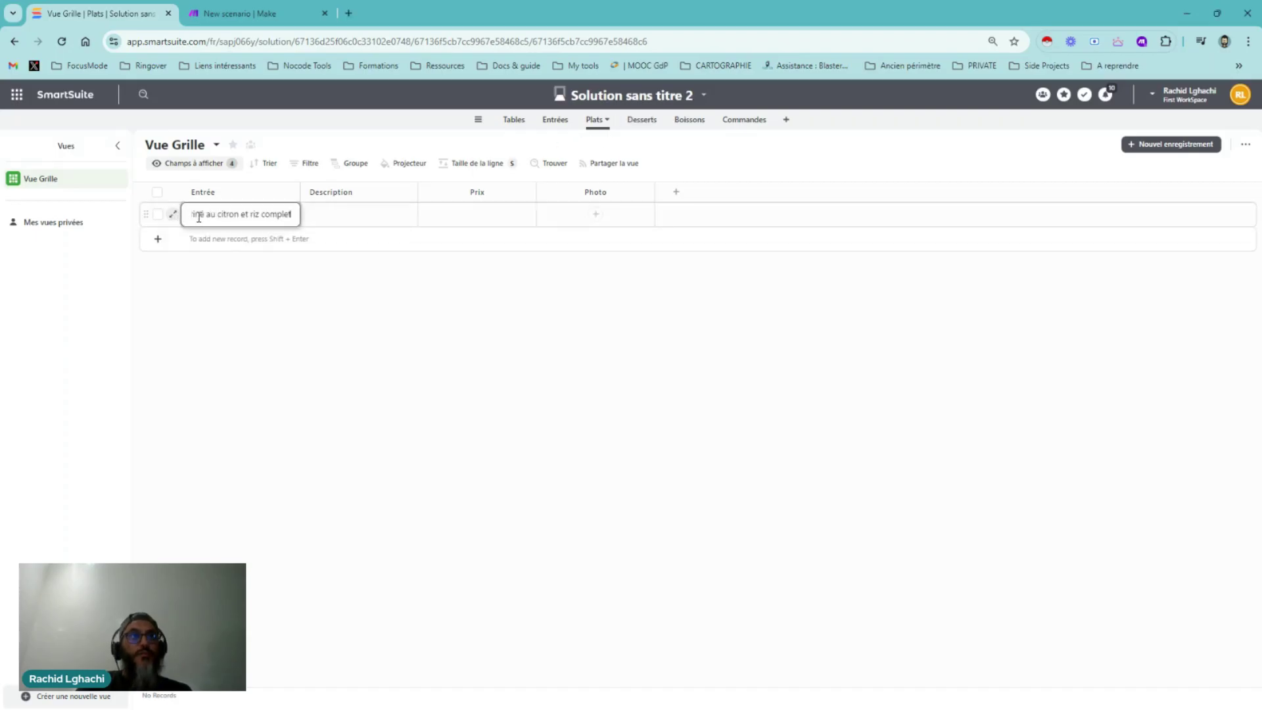
{"action": "left_click", "coordinate": [174, 214]}
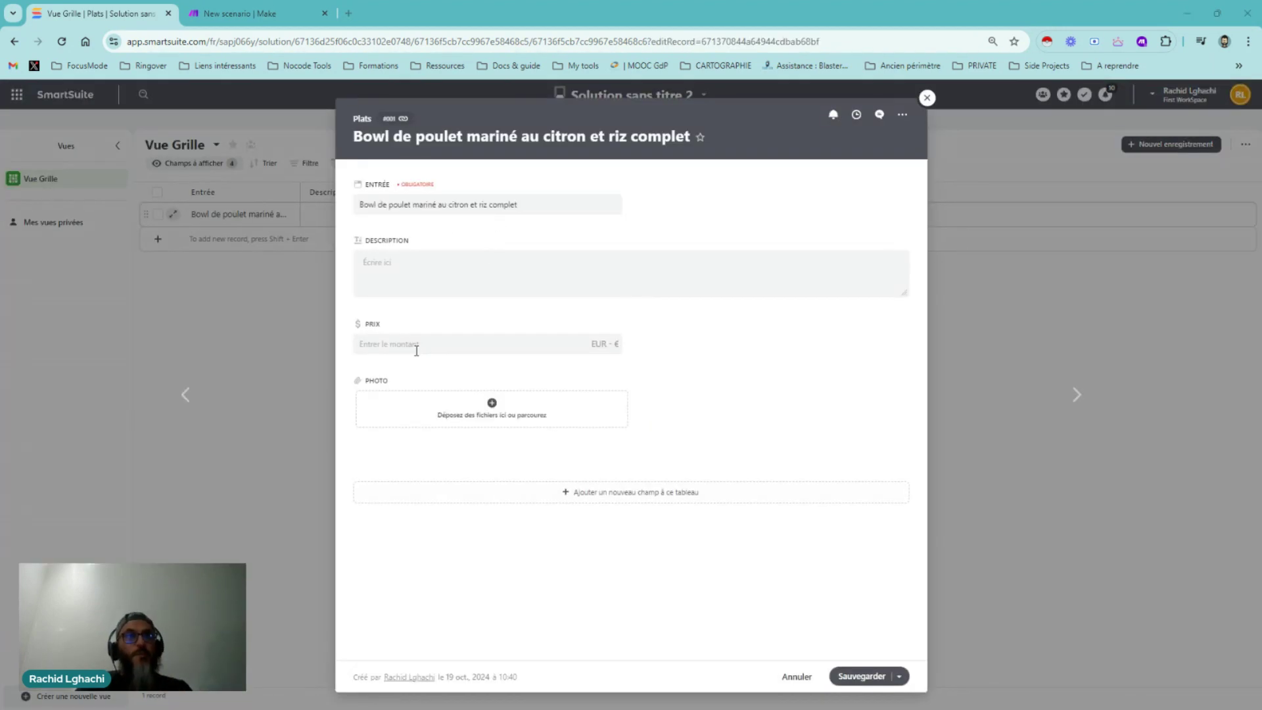
{"action": "left_click", "coordinate": [415, 271]}
{"action": "type", "text": "Bowl de poulet mariné au citron et riz complet"}
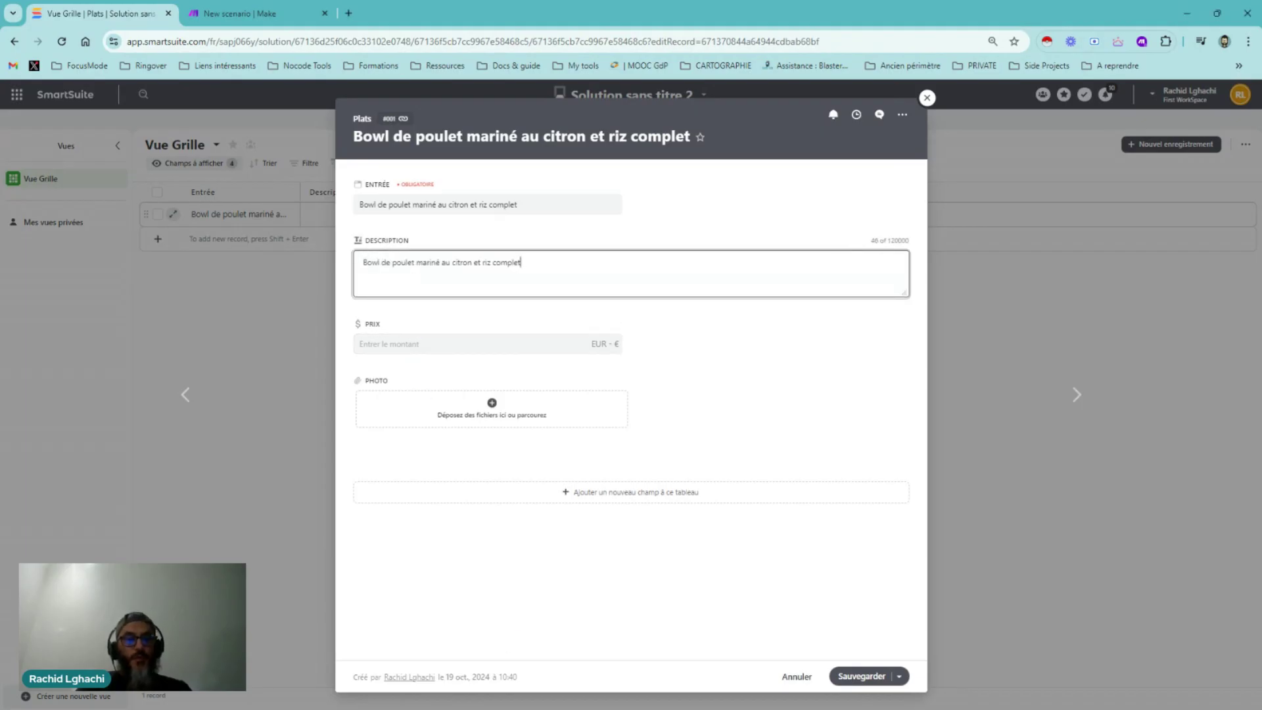
{"action": "key", "text": "alt+Tab"}
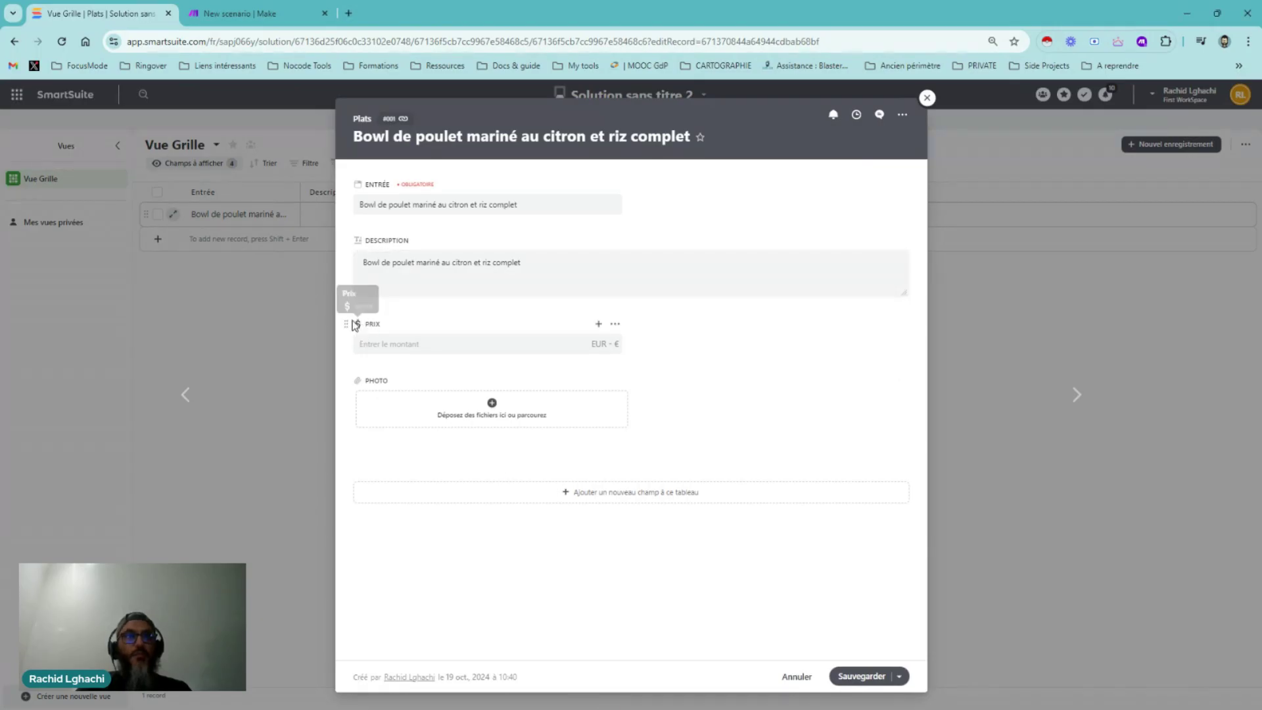
Move Prix beside the Entrée name and set the dish price to 12,00 €
{"action": "left_click_drag", "start_coordinate": [346, 322], "coordinate": [688, 205]}
{"action": "left_click", "coordinate": [688, 206]}
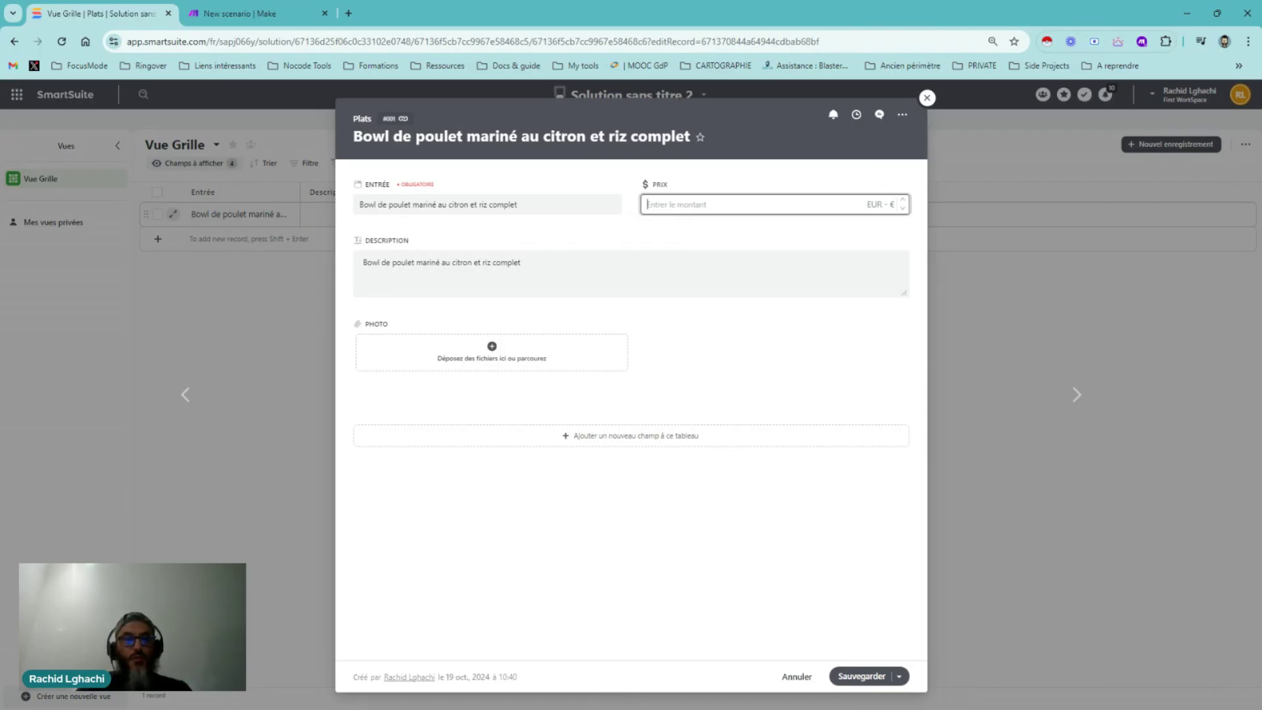
{"action": "left_click", "coordinate": [674, 205]}
{"action": "type", "text": "12.000000"}
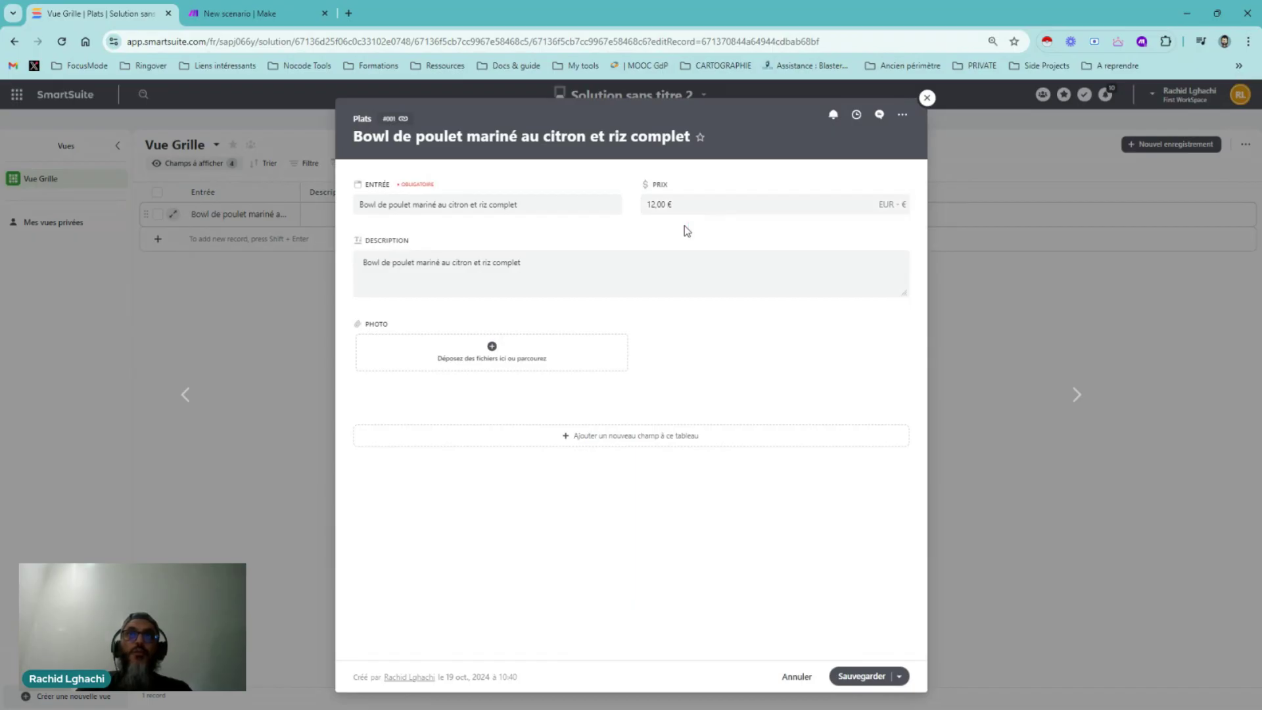
{"action": "left_click", "coordinate": [902, 116]}
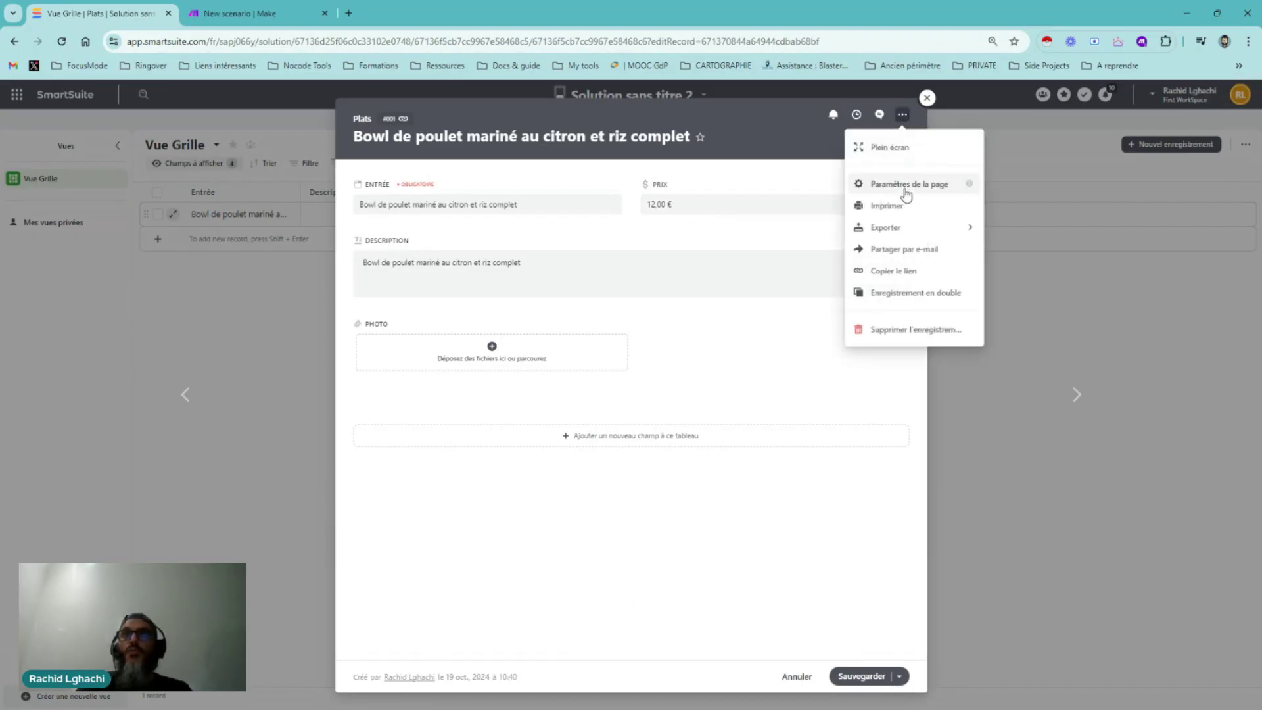
Upload the grilled chicken bowl photo from Téléchargements into the dish's Photo field
{"action": "left_click", "coordinate": [907, 186]}
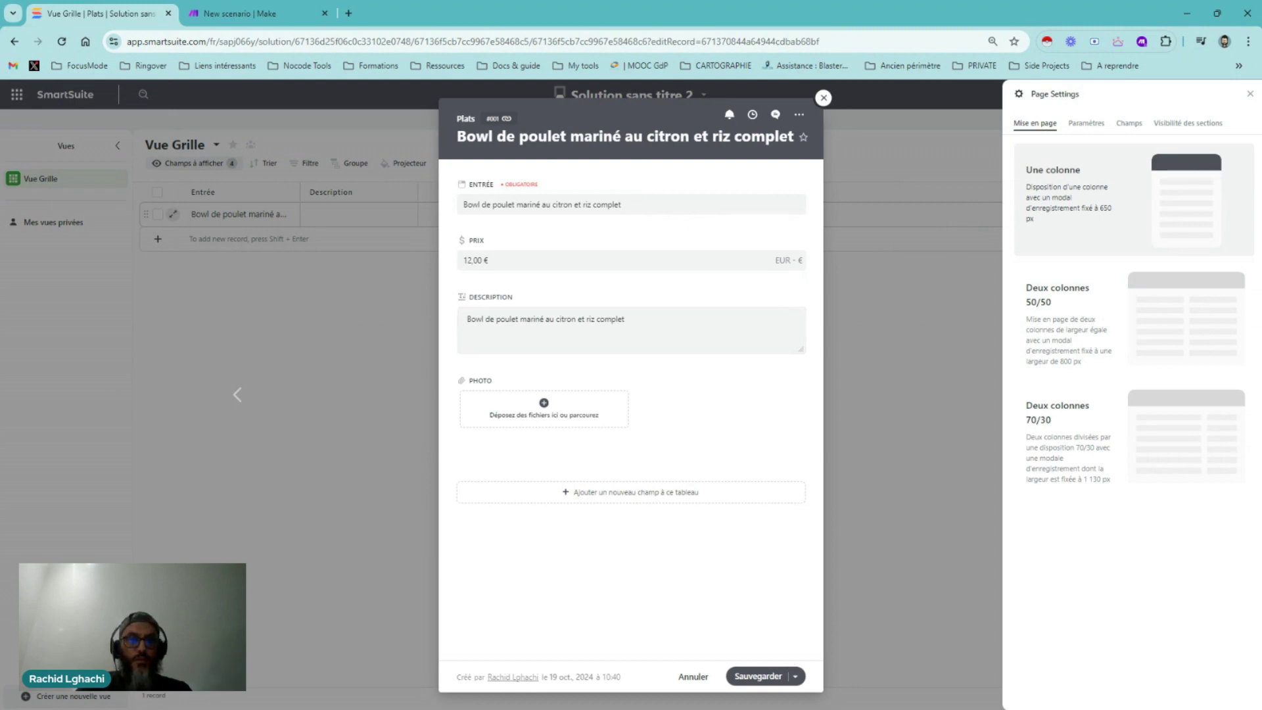
{"action": "left_click", "coordinate": [544, 407]}
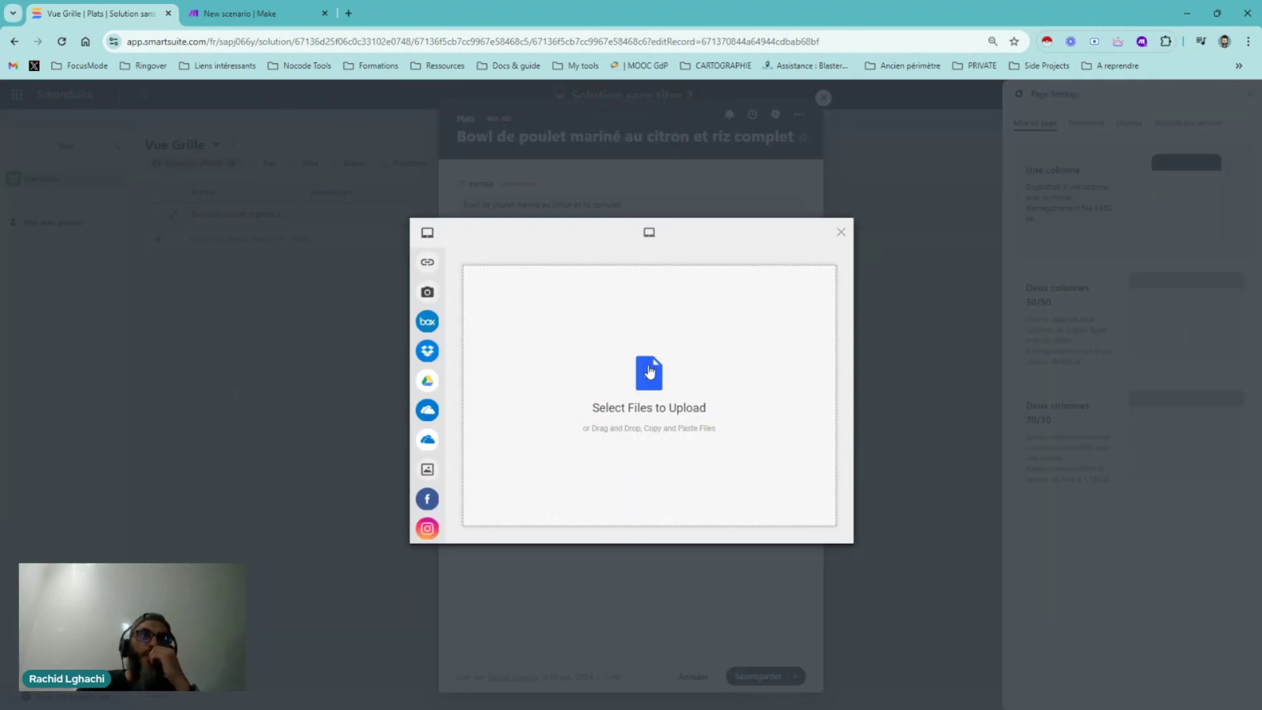
{"action": "left_click", "coordinate": [647, 373]}
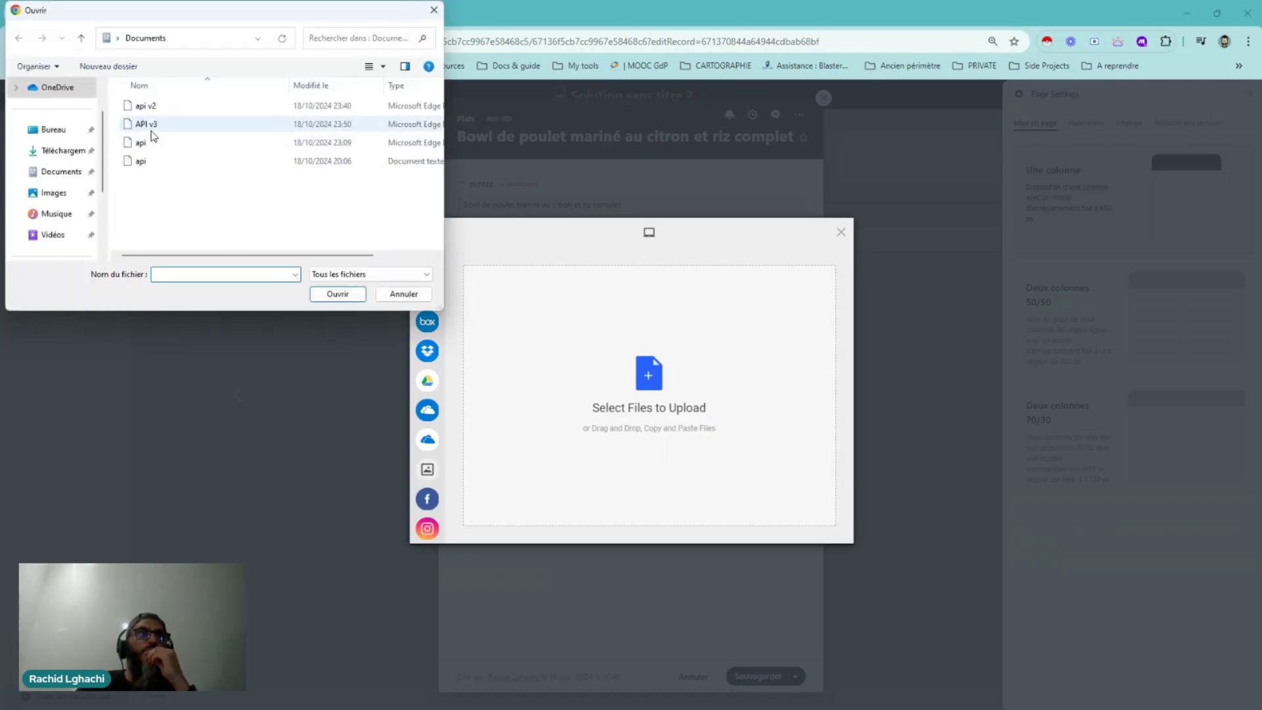
{"action": "left_click", "coordinate": [66, 151]}
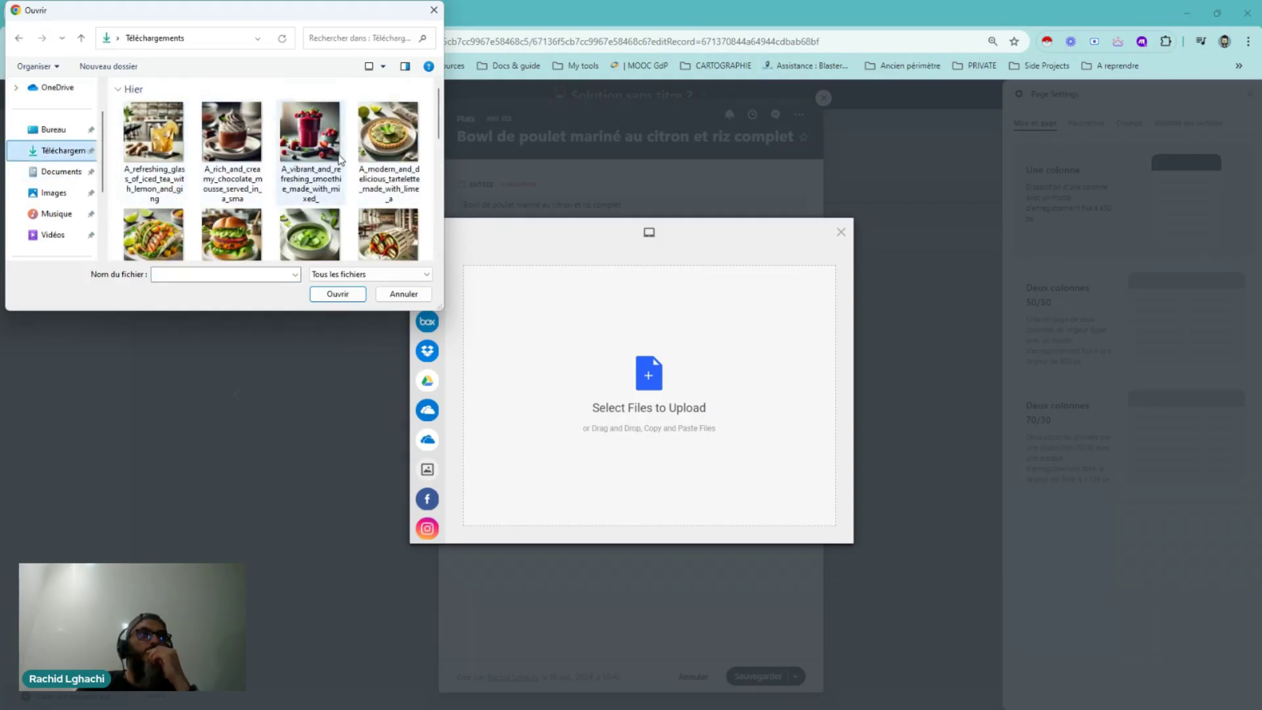
{"action": "scroll", "coordinate": [328, 171], "scroll_direction": "down", "scroll_amount": 1}
{"action": "scroll", "coordinate": [331, 162], "scroll_direction": "down", "scroll_amount": 6}
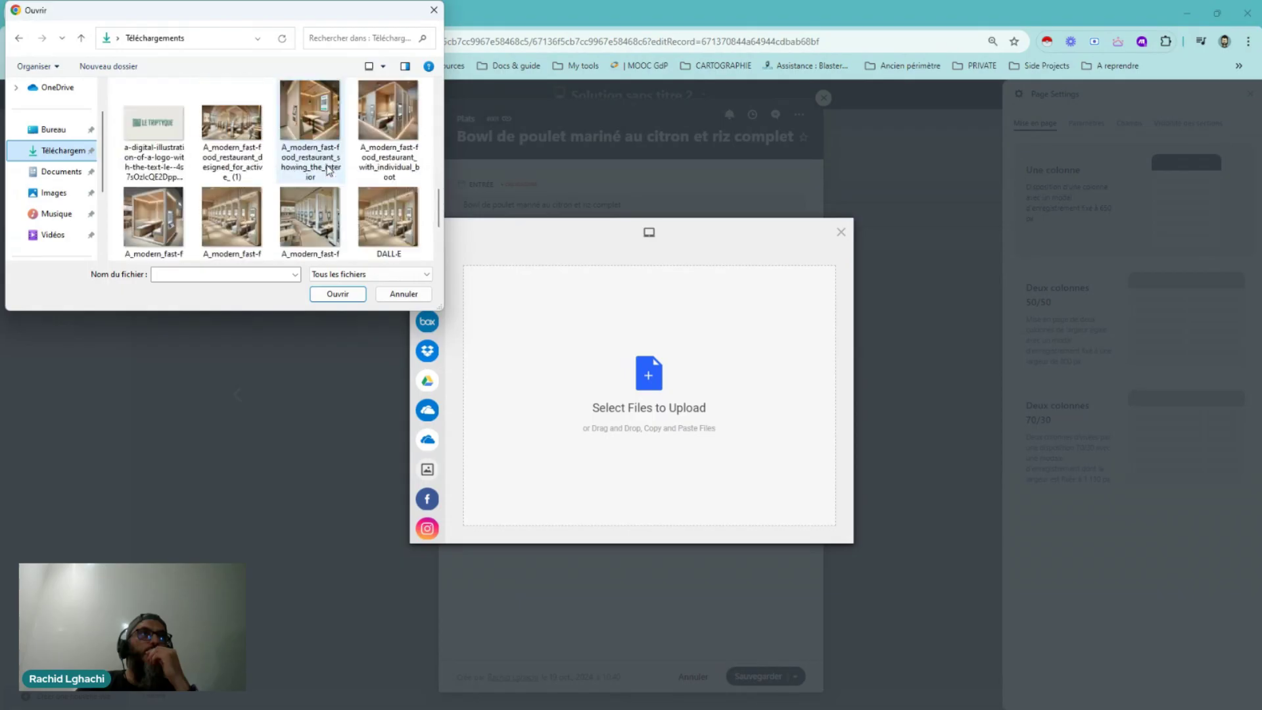
{"action": "scroll", "coordinate": [329, 169], "scroll_direction": "up", "scroll_amount": 5}
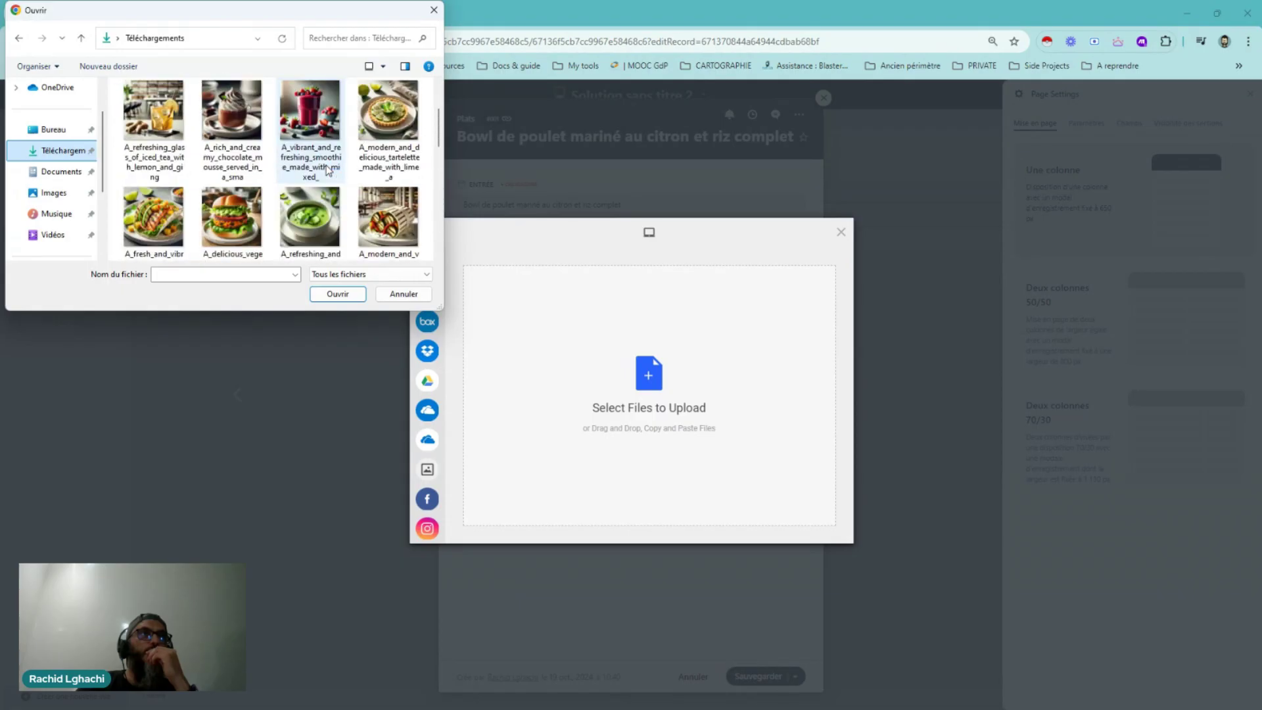
{"action": "left_click_drag", "start_coordinate": [442, 308], "coordinate": [768, 507]}
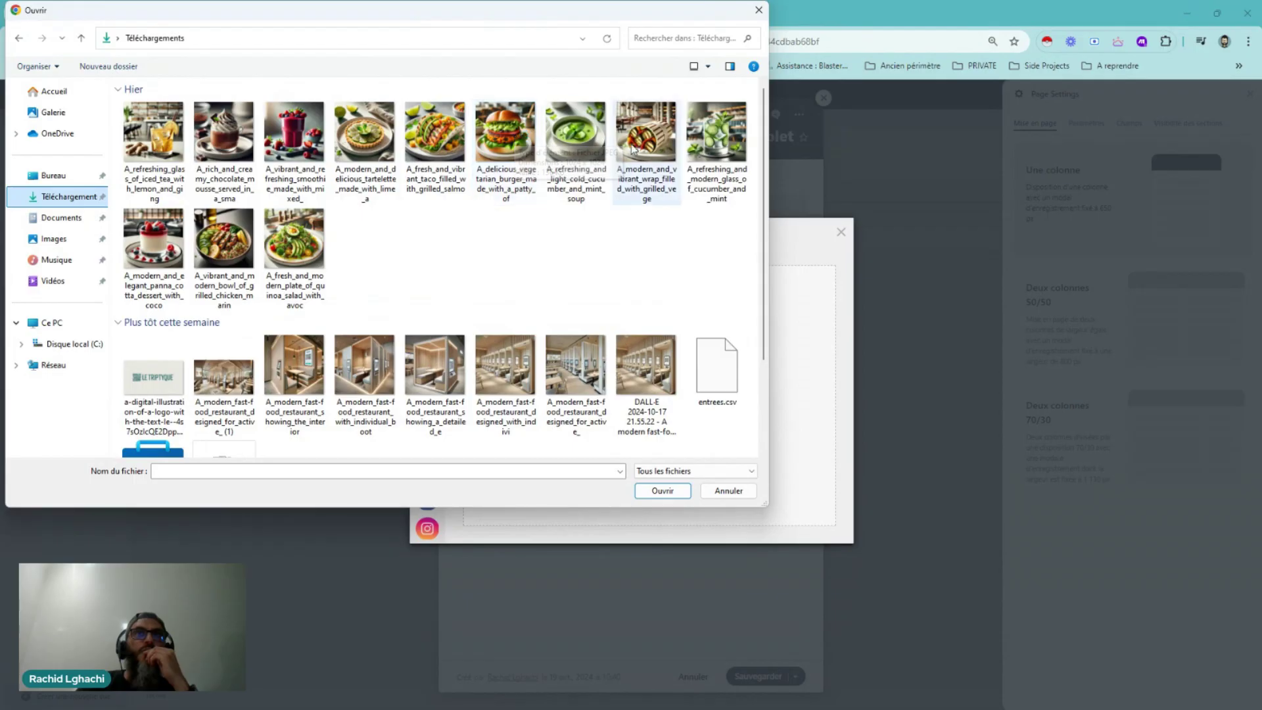
{"action": "left_click", "coordinate": [223, 255]}
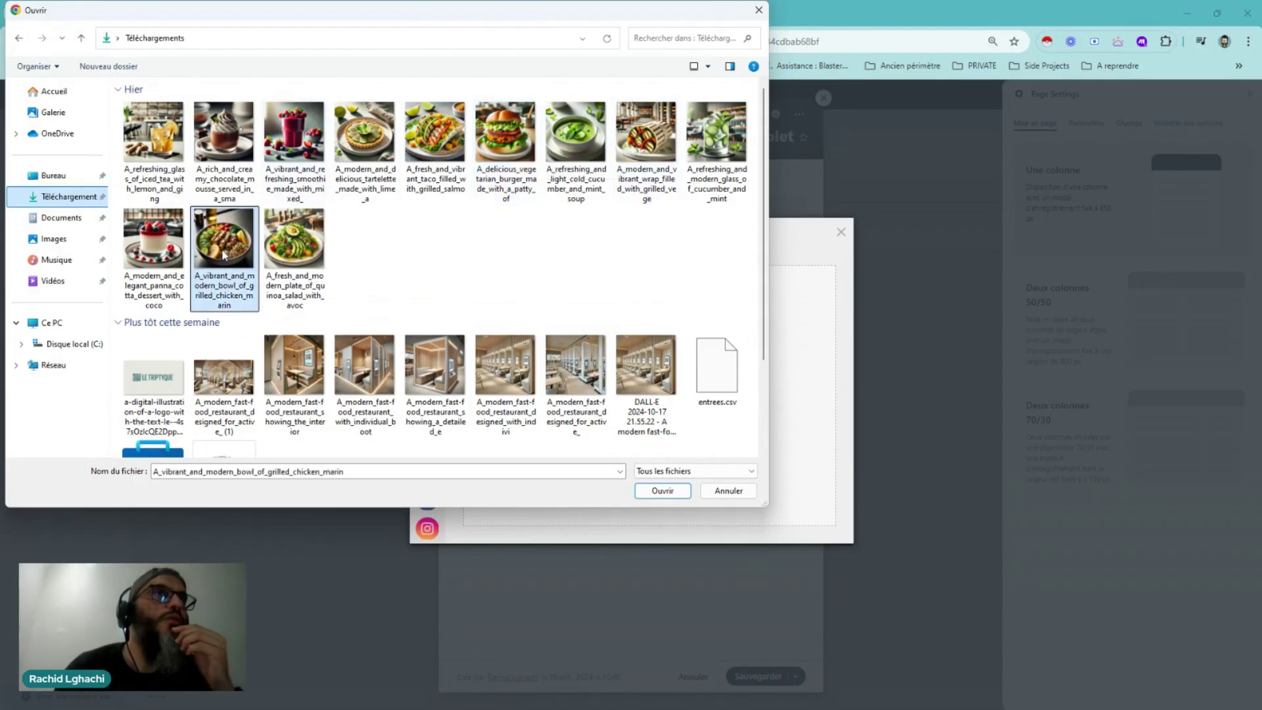
{"action": "left_click", "coordinate": [669, 491]}
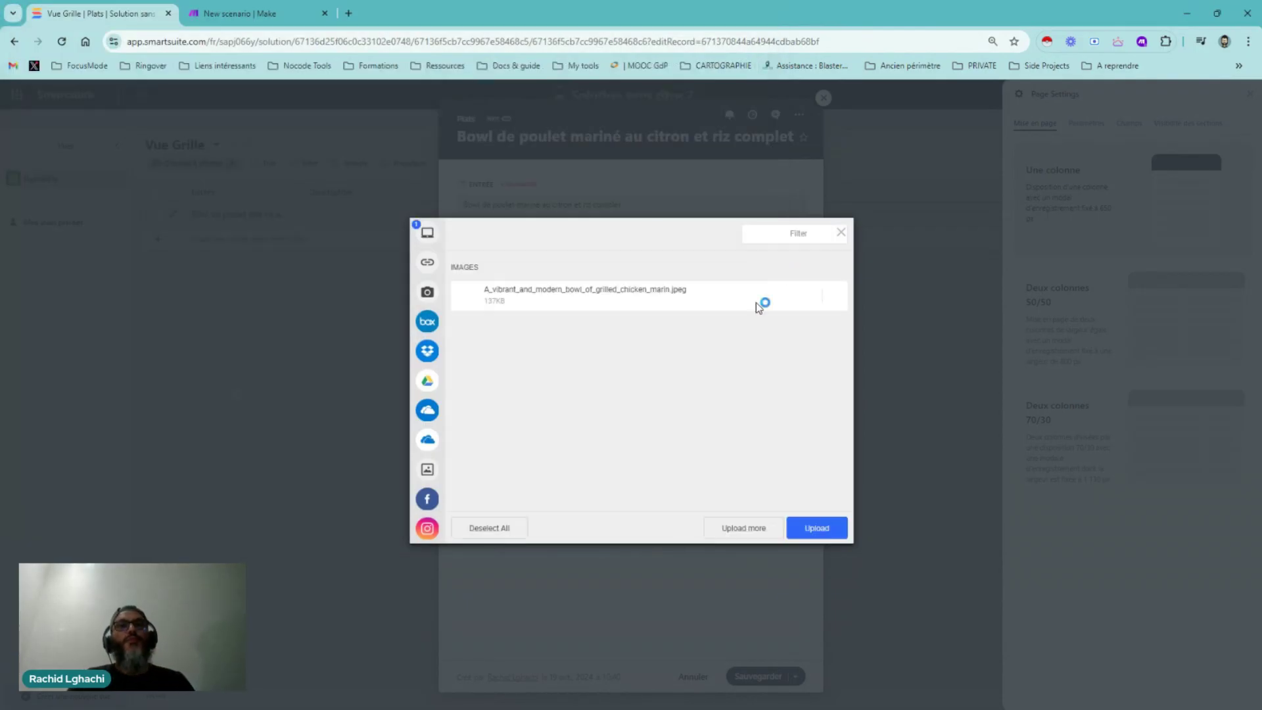
{"action": "left_click", "coordinate": [817, 529]}
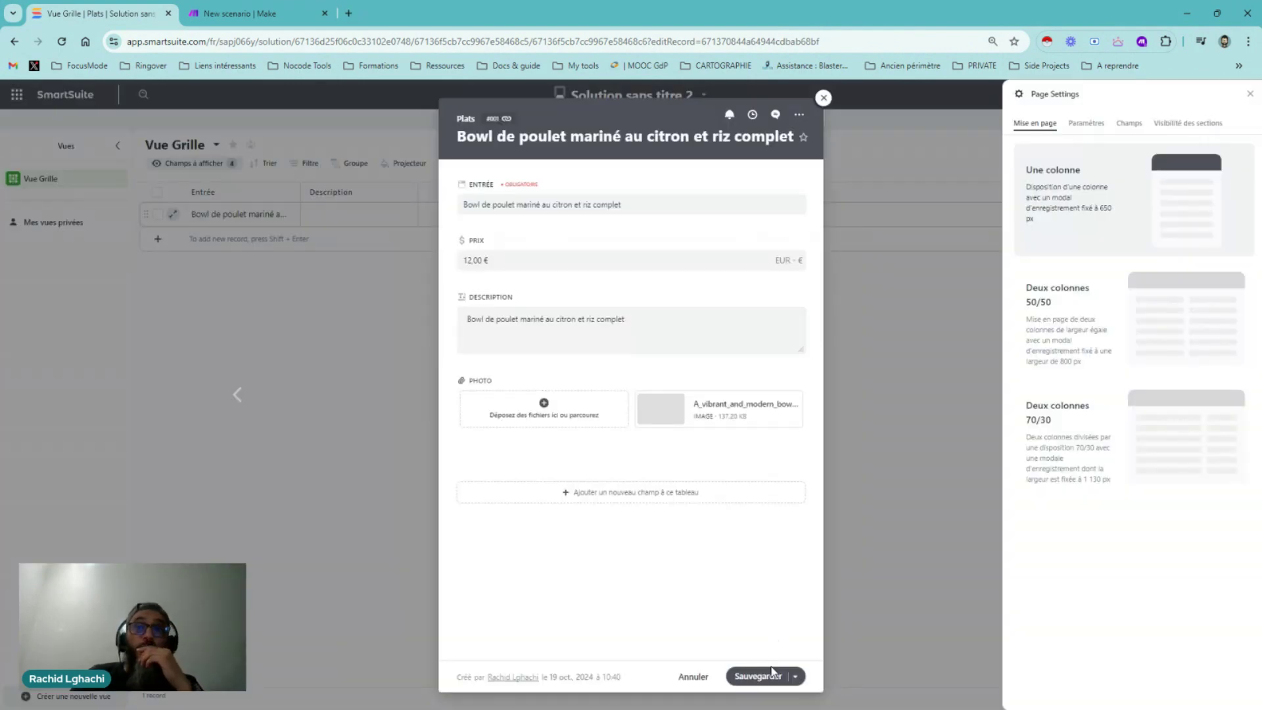
{"action": "left_click", "coordinate": [824, 100]}
Save the chicken bowl, add a second Plats record and name it 'Burger végétarien'
{"action": "left_click", "coordinate": [685, 442]}
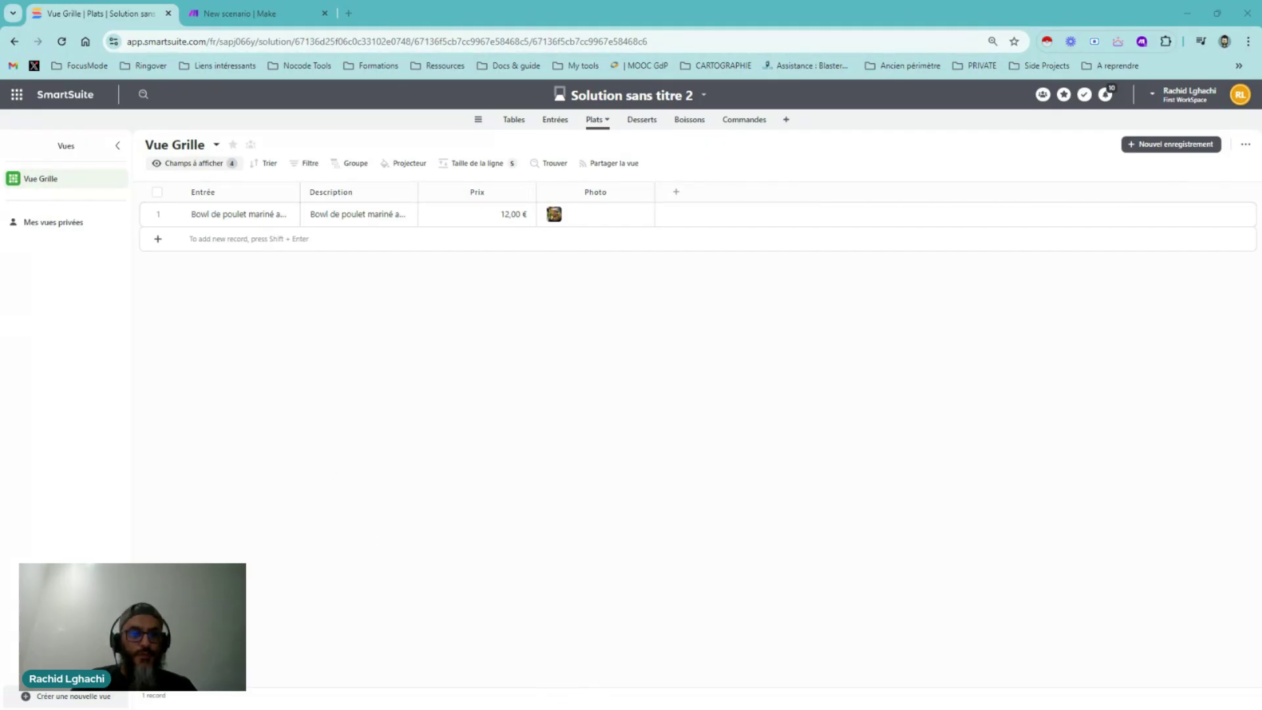
{"action": "left_click", "coordinate": [158, 240]}
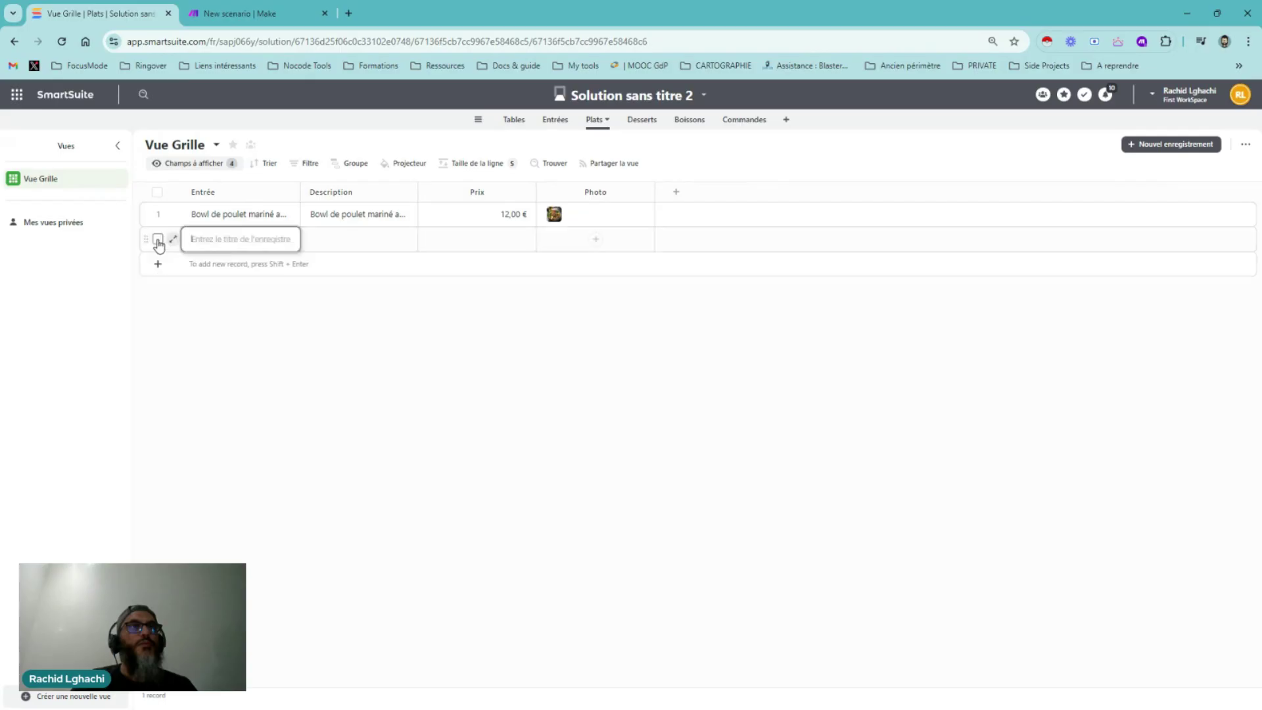
{"action": "left_click", "coordinate": [173, 239]}
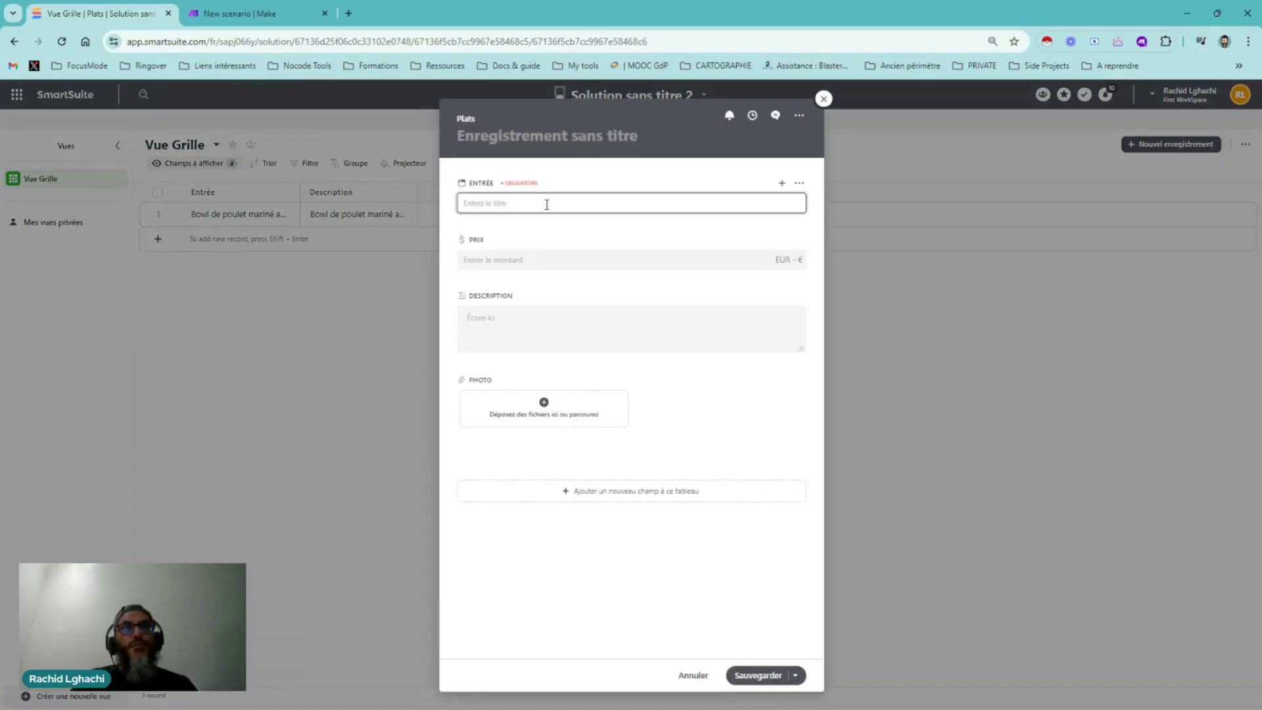
{"action": "type", "text": "v"}
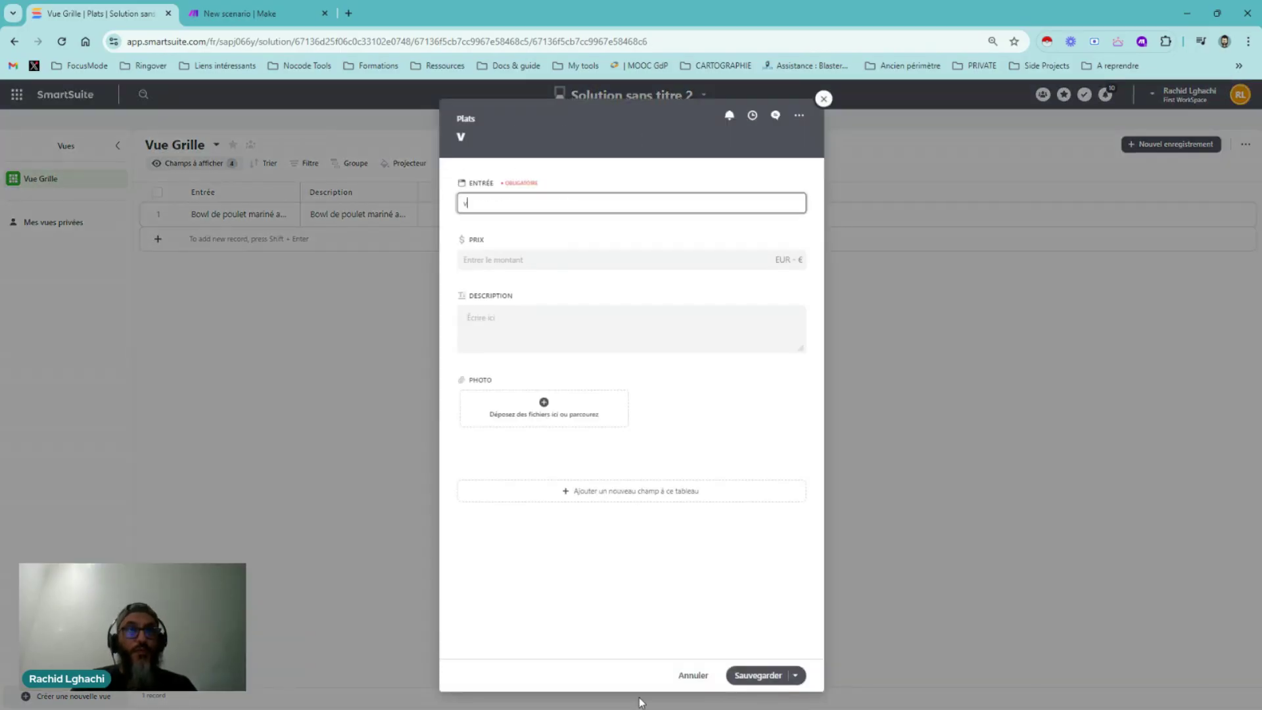
{"action": "double_click", "coordinate": [463, 202]}
{"action": "type", "text": "Burger végétarien"}
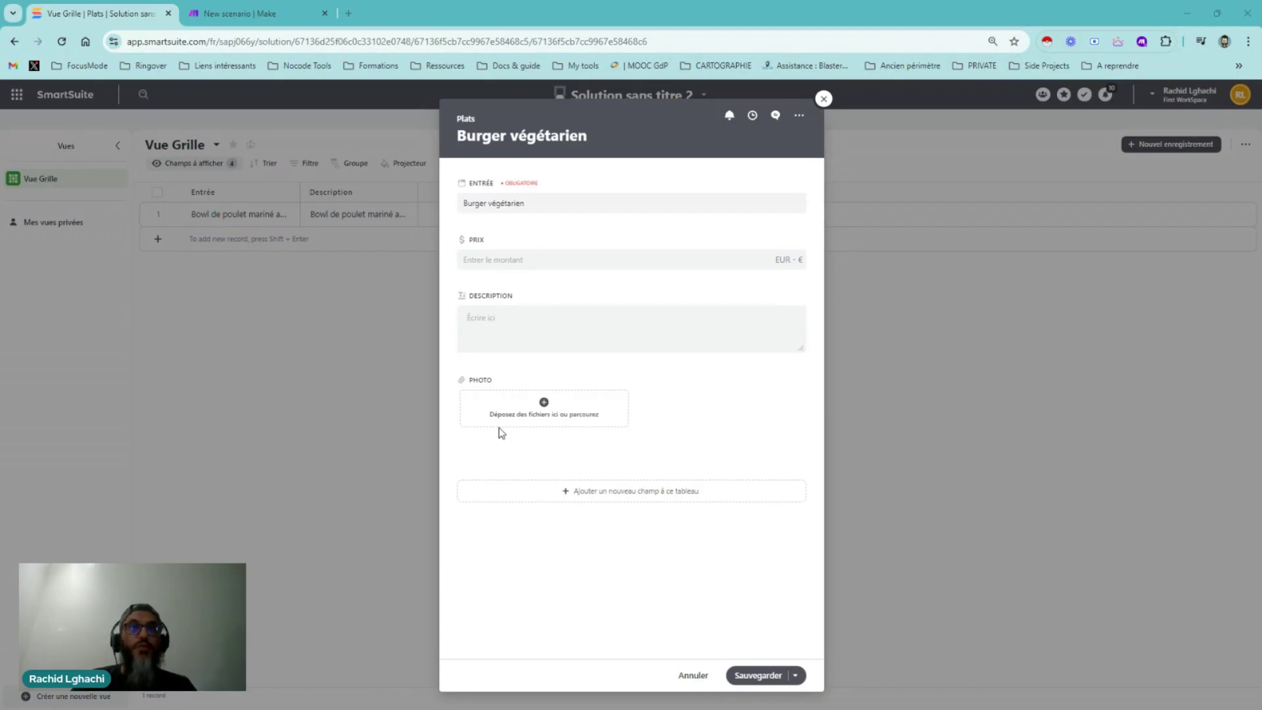
Paste the bean-and-sweet-potato description and set the burger's Prix to 10,50 €
{"action": "left_click", "coordinate": [490, 323]}
{"action": "type", "text": "Un burger avec un steak à base de haricots noirs et patate douce, accompagné d'une salade fraîche."}
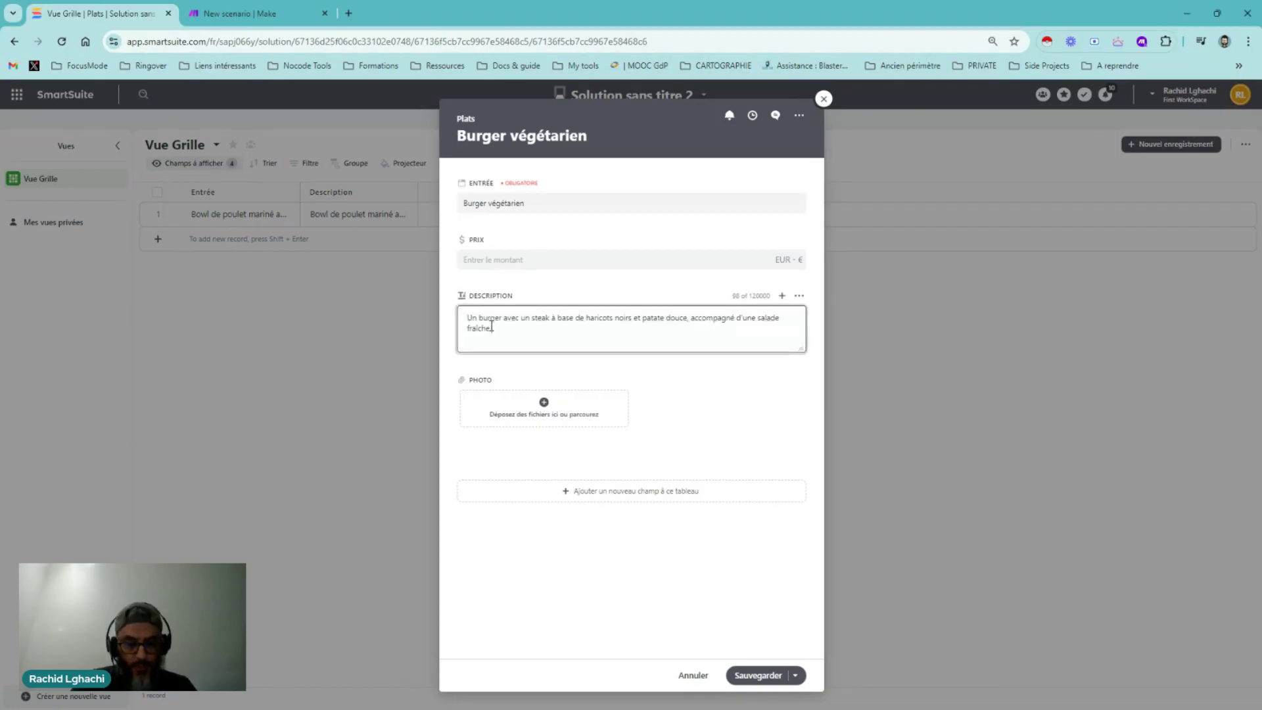
{"action": "left_click", "coordinate": [680, 380]}
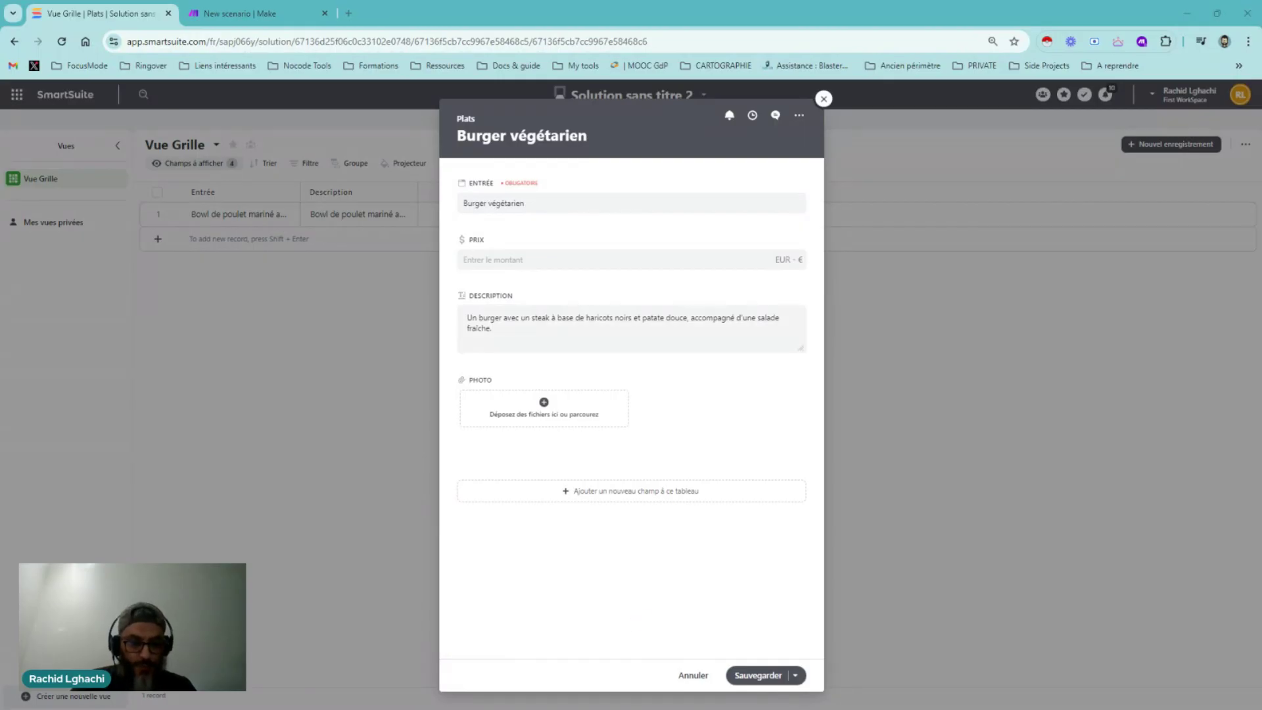
{"action": "left_click", "coordinate": [486, 259]}
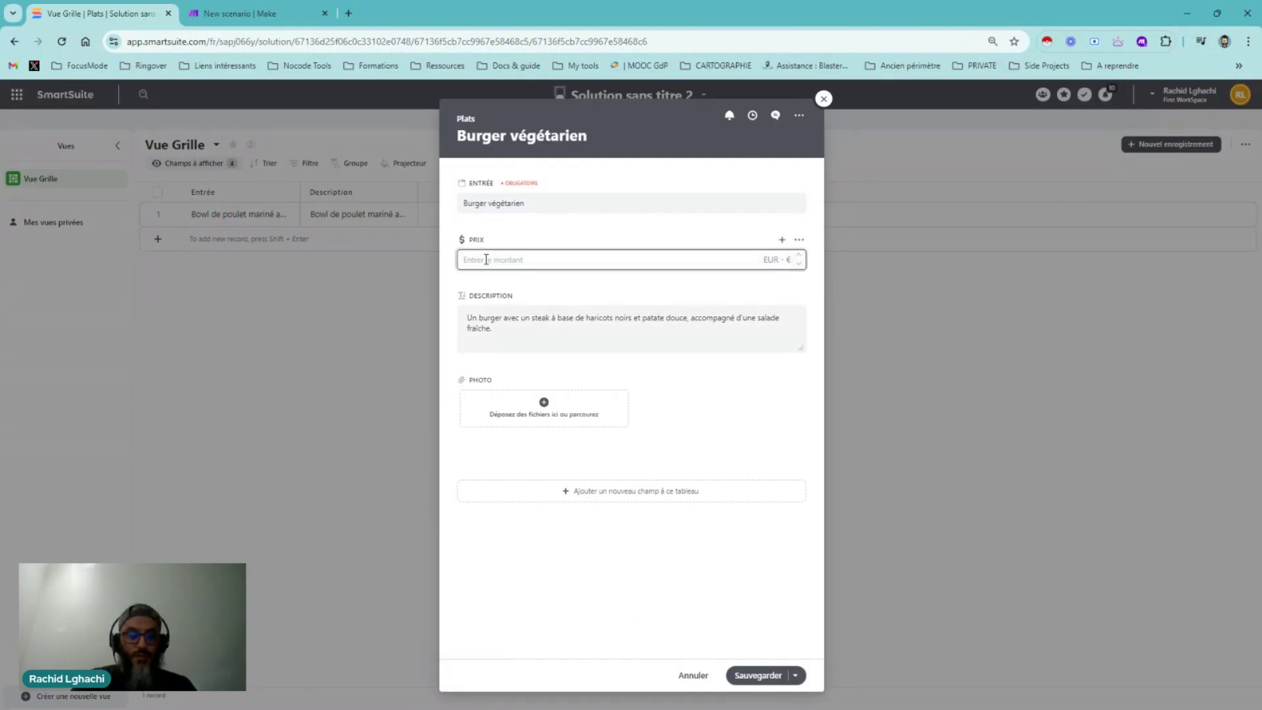
{"action": "type", "text": "10,500000"}
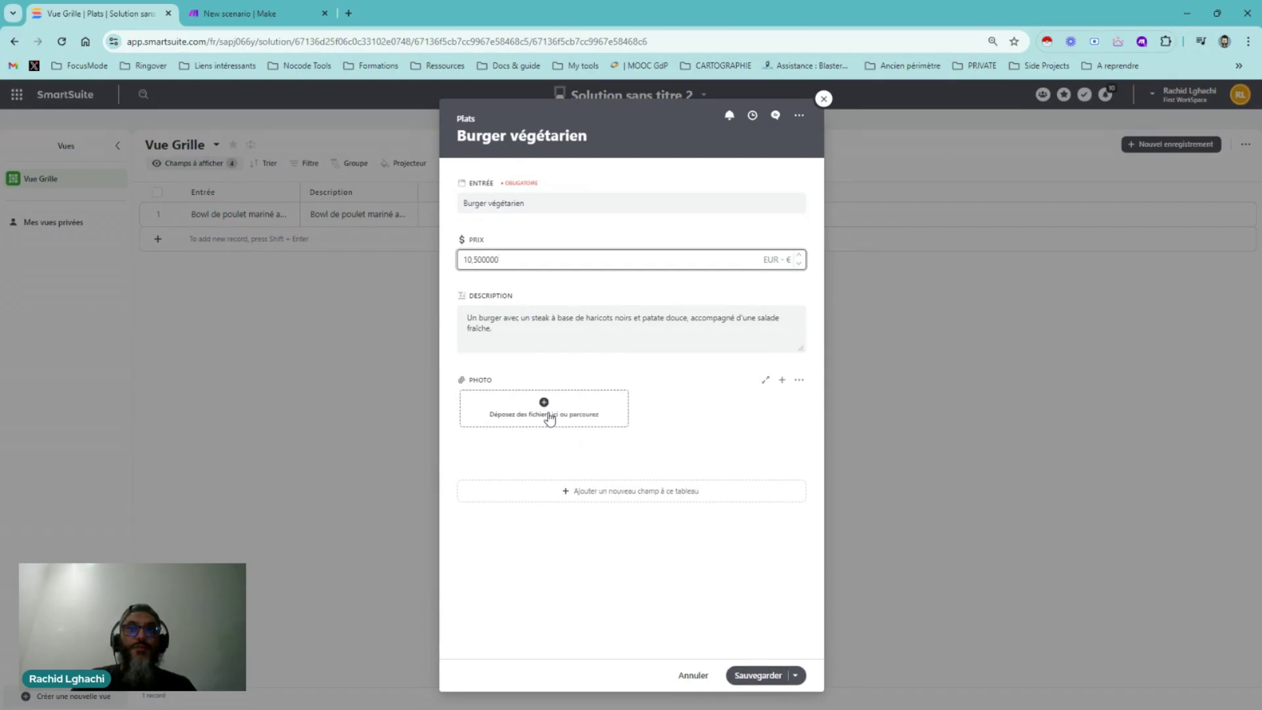
Upload the vegetarian burger image to Photo and save the record
{"action": "left_click", "coordinate": [550, 419]}
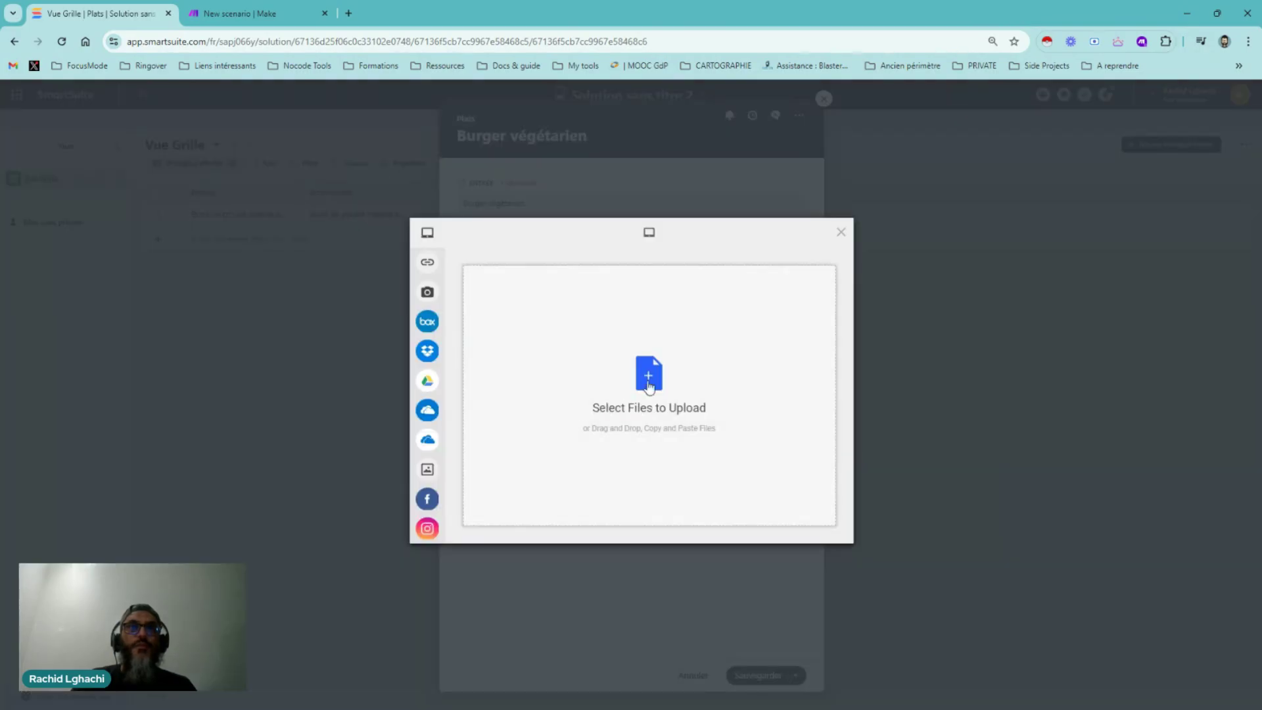
{"action": "left_click", "coordinate": [648, 381]}
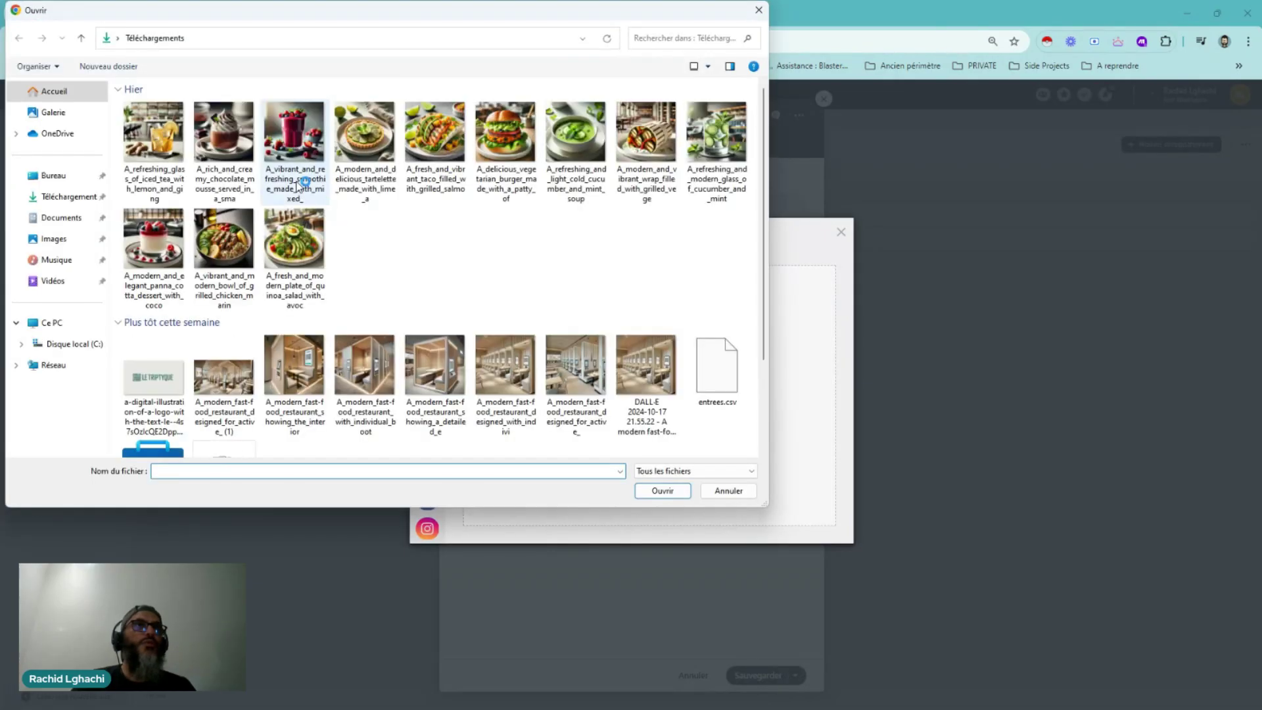
{"action": "left_click", "coordinate": [503, 133]}
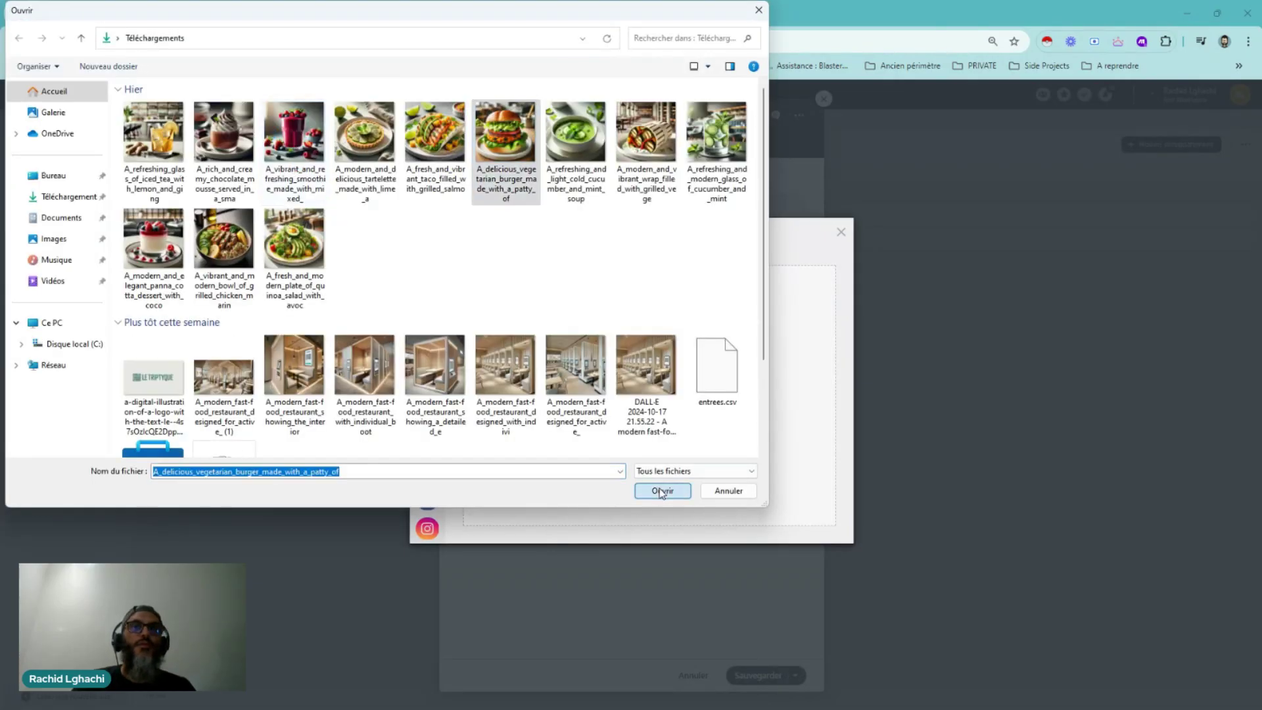
{"action": "left_click", "coordinate": [661, 491]}
{"action": "left_click", "coordinate": [814, 522]}
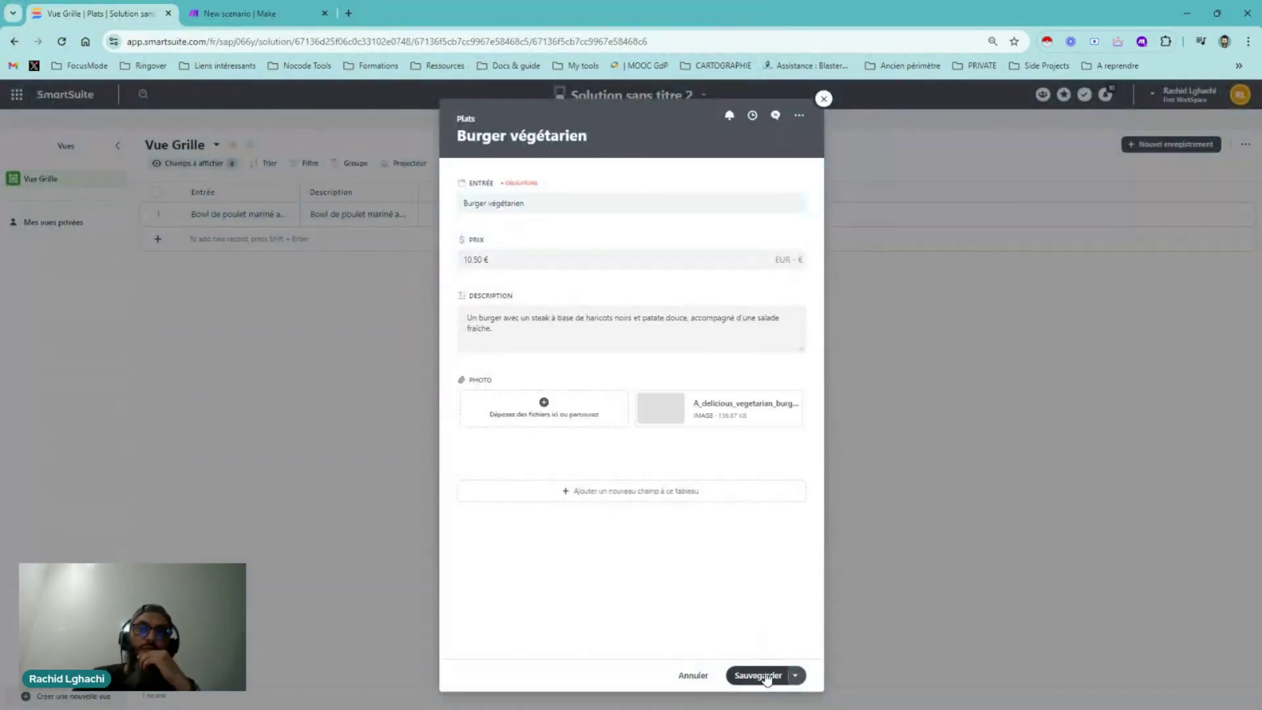
{"action": "left_click", "coordinate": [757, 675]}
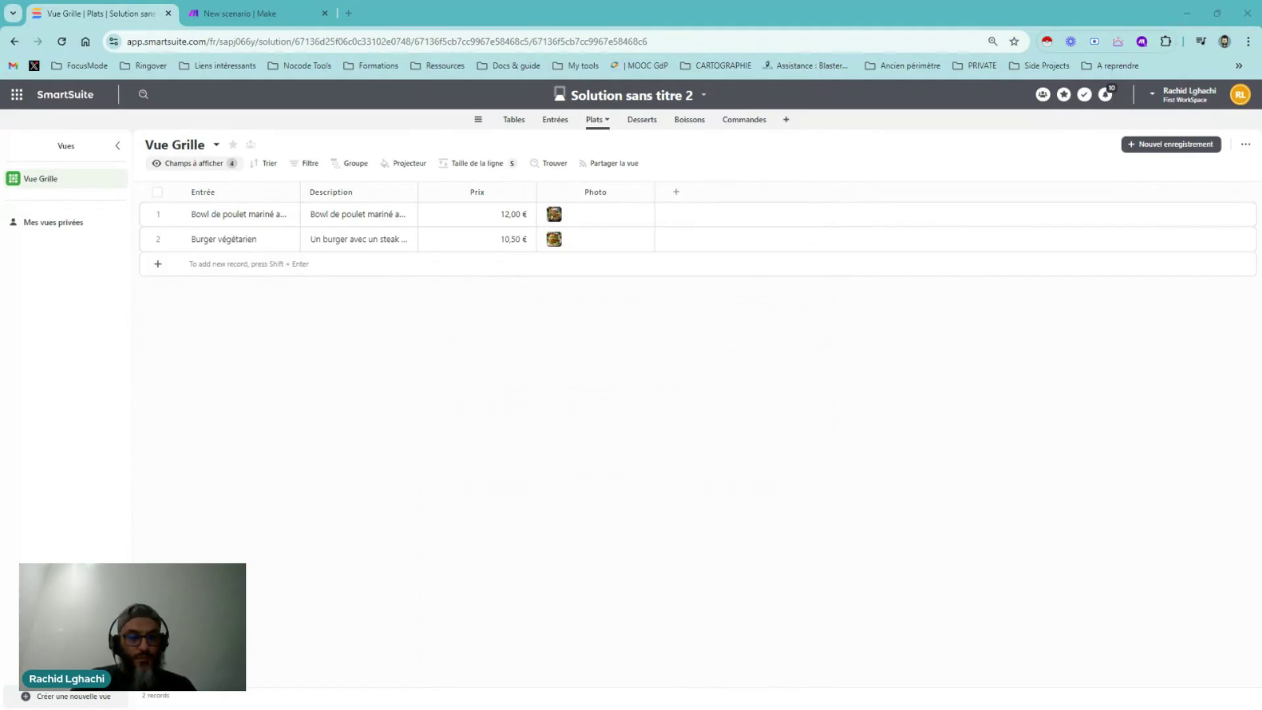
Add a third Plats record named 'Tacos au saumon grillé' priced 11,00 €
{"action": "left_click", "coordinate": [164, 265]}
{"action": "left_click", "coordinate": [163, 267]}
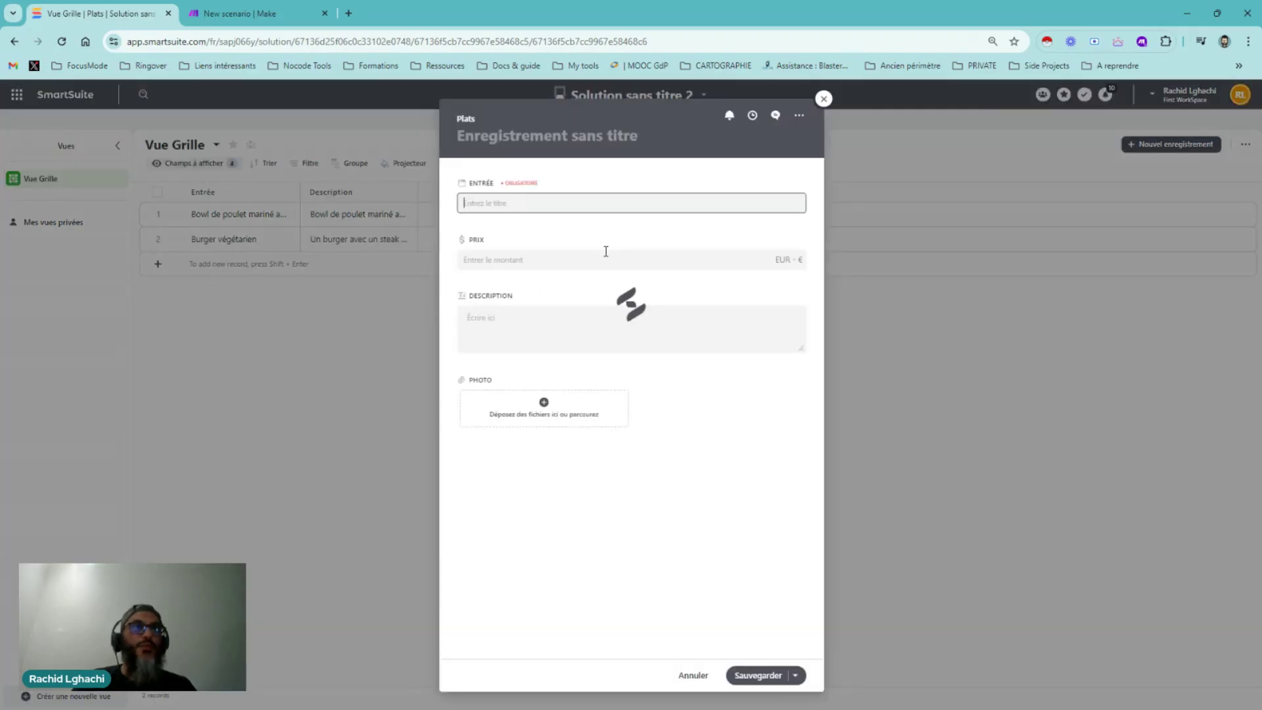
{"action": "type", "text": "Tacos au saumon grillé"}
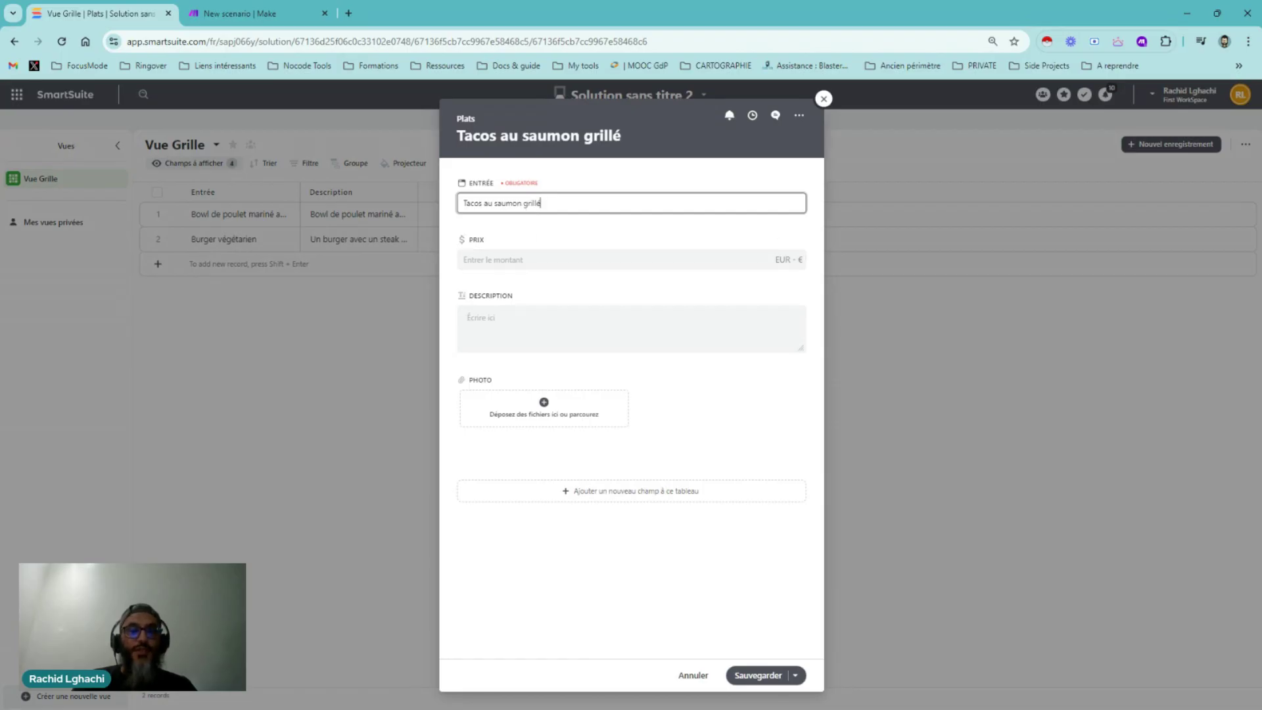
{"action": "key", "text": "Escape"}
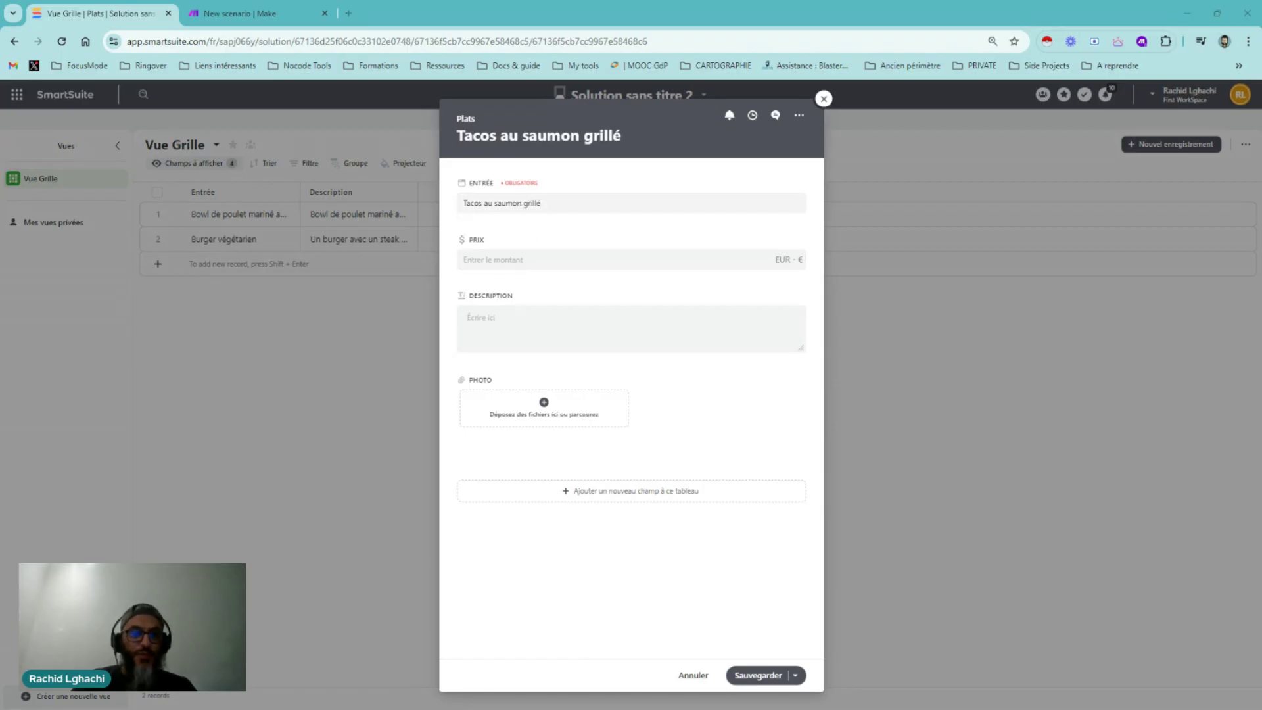
{"action": "left_click", "coordinate": [508, 259]}
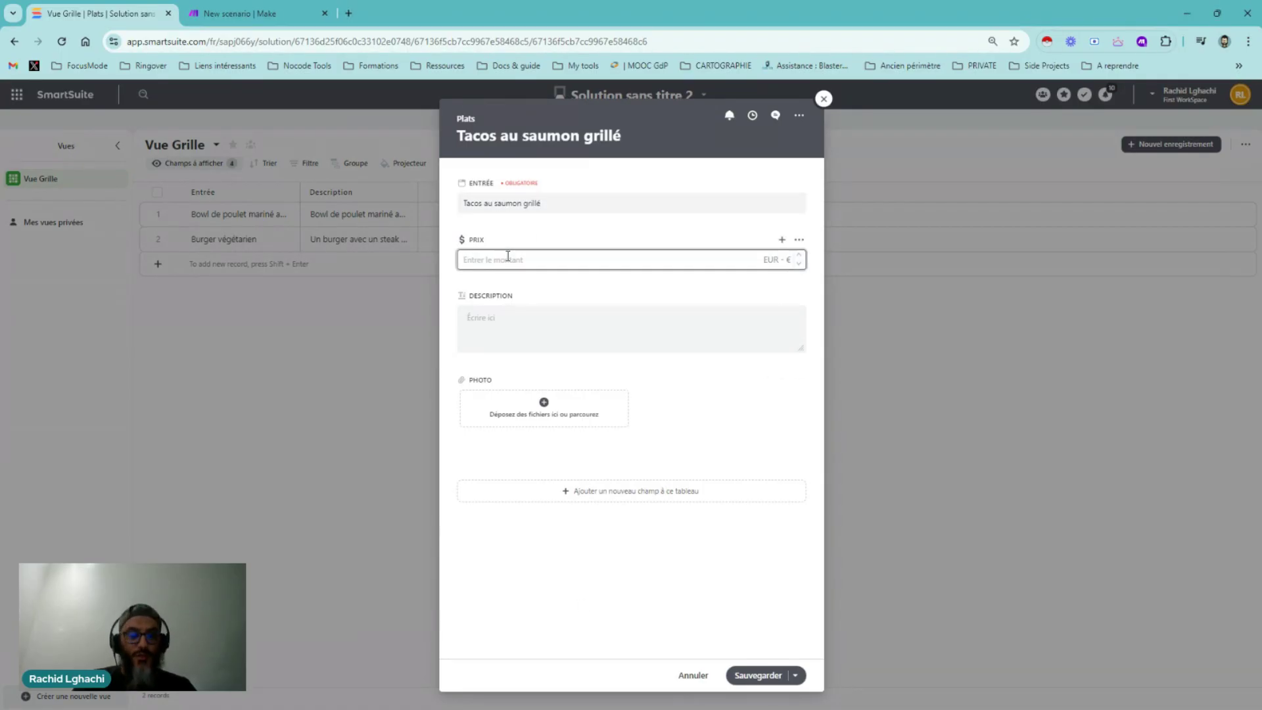
{"action": "type", "text": "11"}
Paste the grilled salmon tacos description into the Description field
{"action": "left_click", "coordinate": [510, 301]}
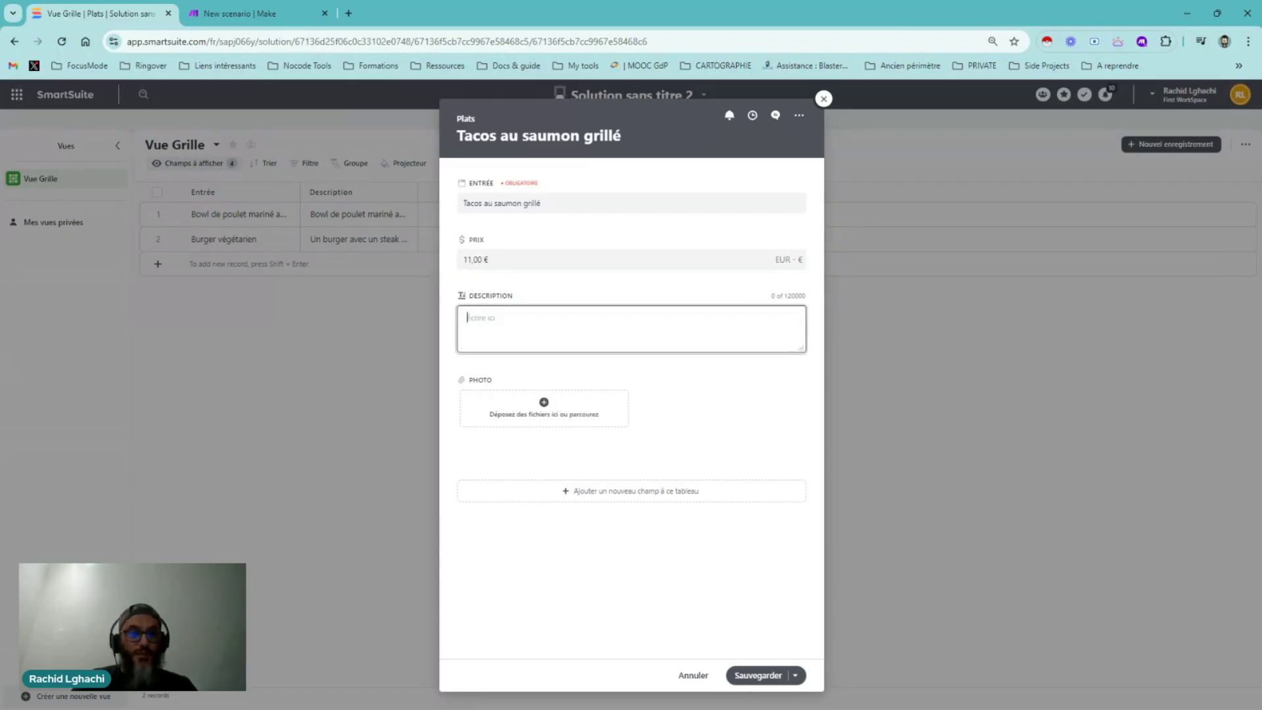
{"action": "key", "text": "alt+Tab"}
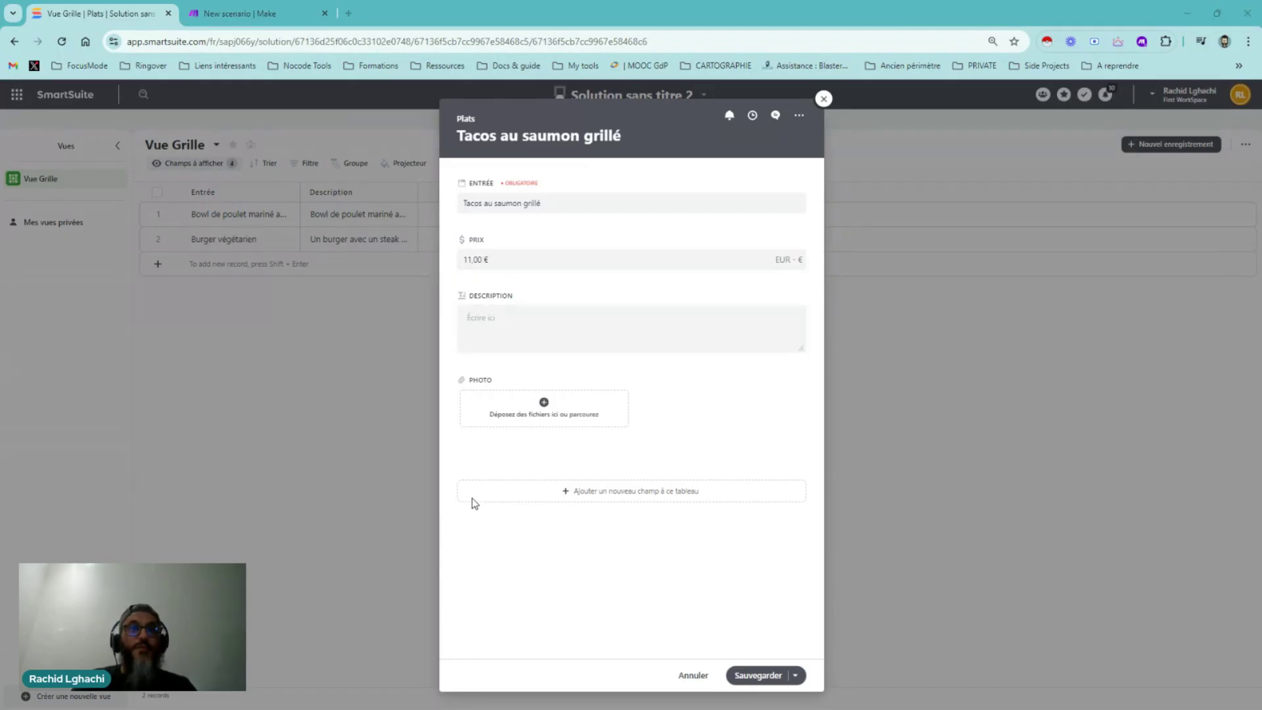
{"action": "left_click", "coordinate": [487, 328]}
{"action": "key", "text": "ctrl+v"}
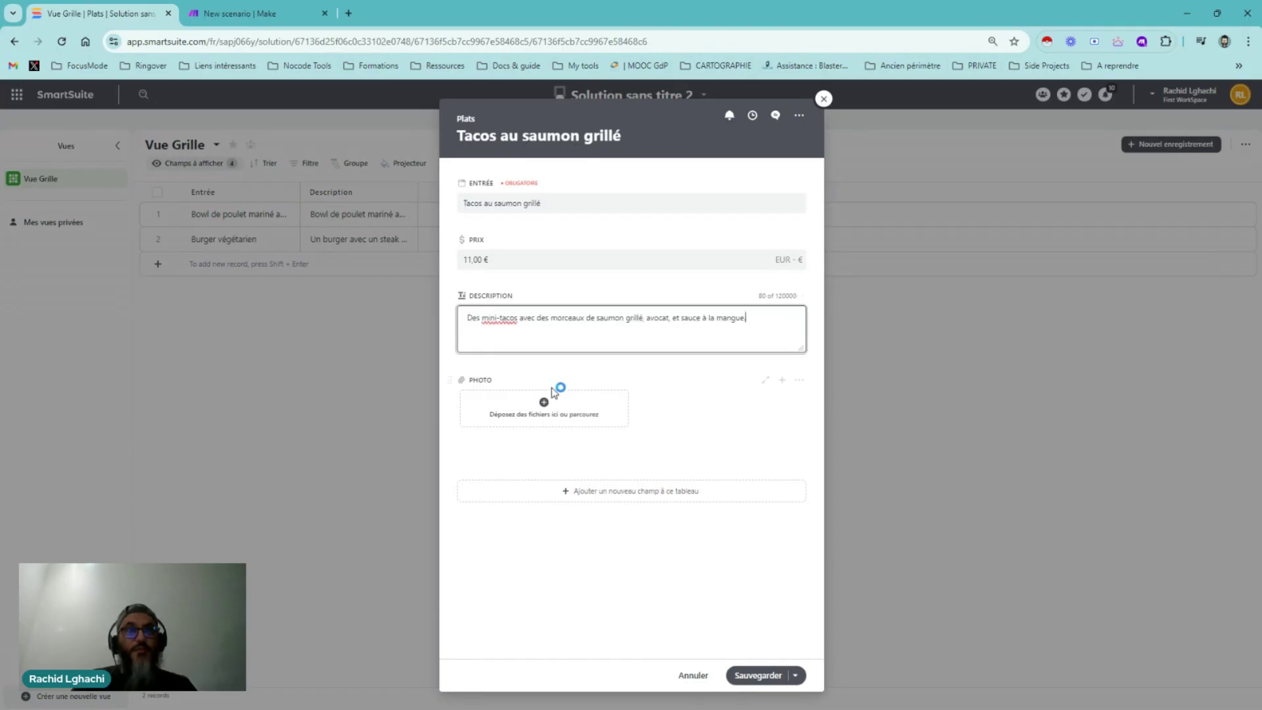
Upload the grilled salmon taco photo, save the record, and open the Desserts table
{"action": "left_click", "coordinate": [544, 402]}
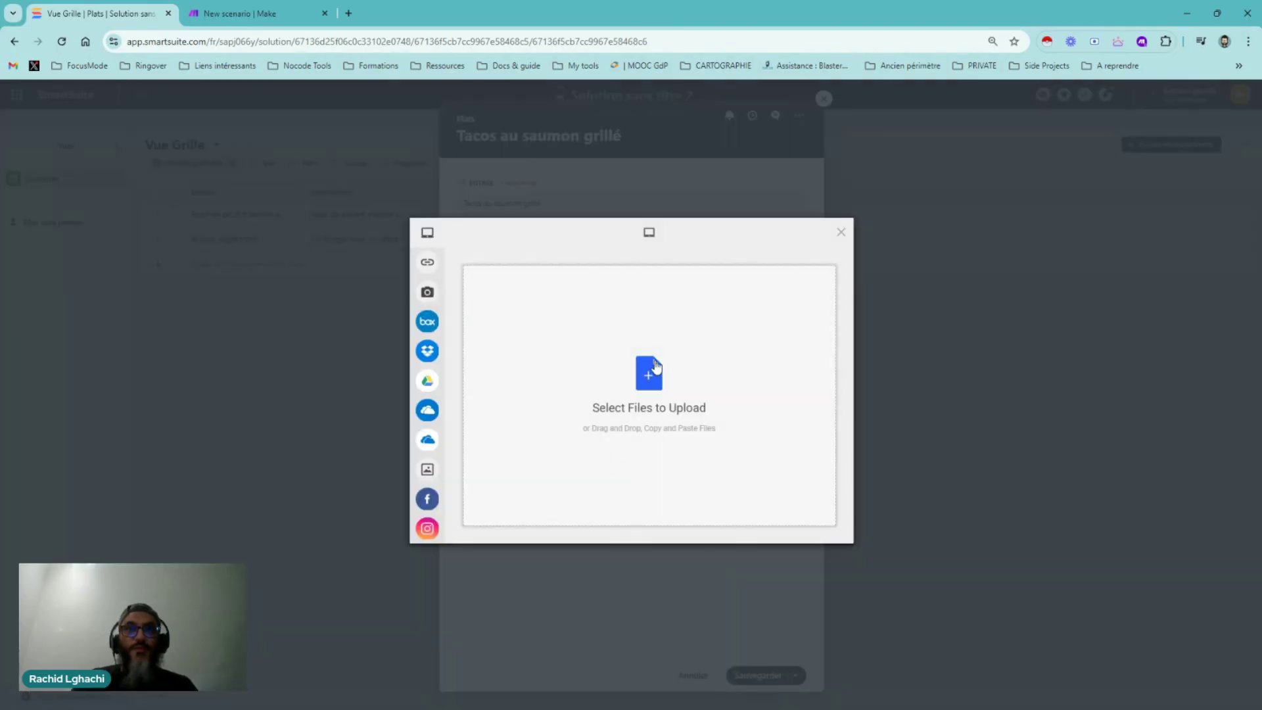
{"action": "left_click", "coordinate": [655, 368]}
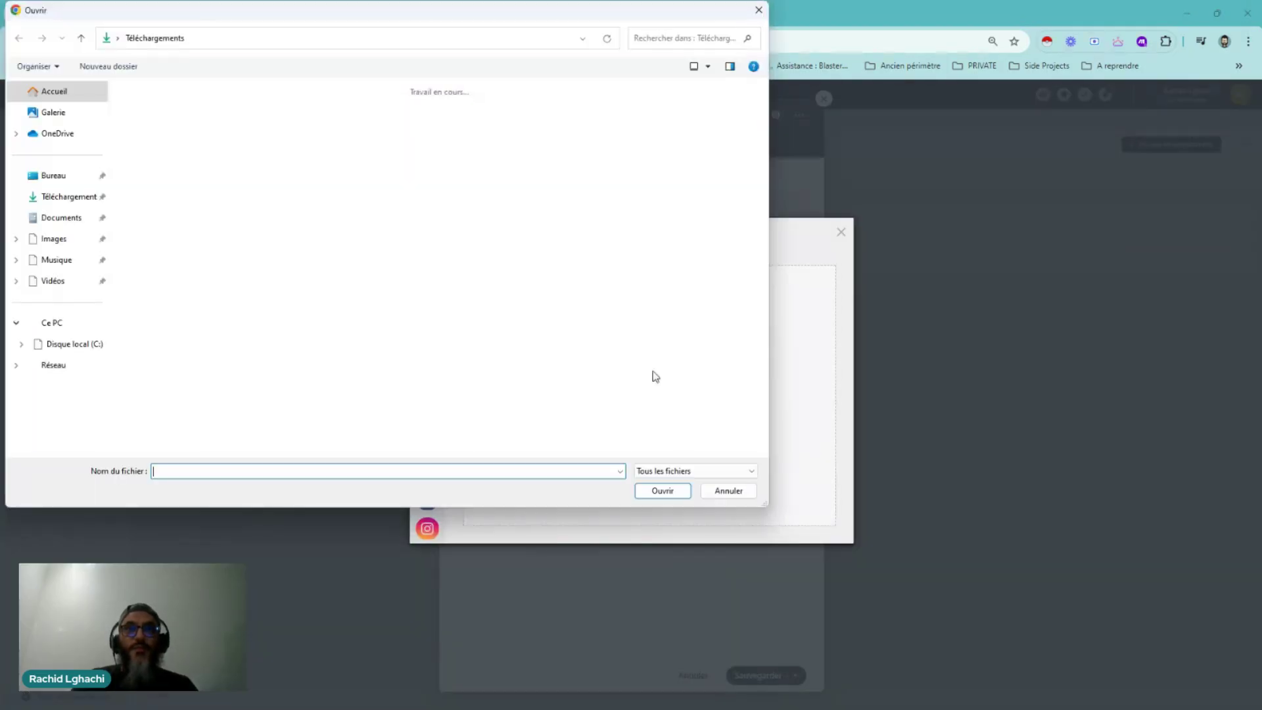
{"action": "left_click", "coordinate": [463, 136]}
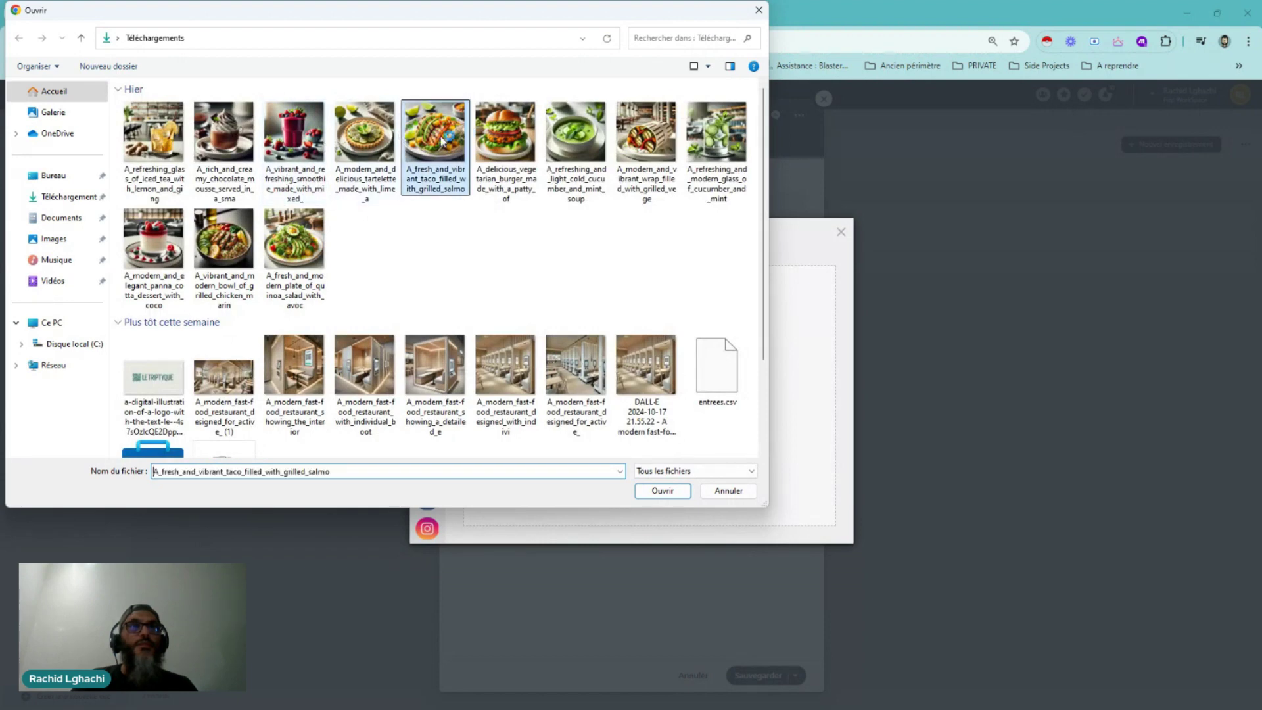
{"action": "left_click", "coordinate": [661, 491]}
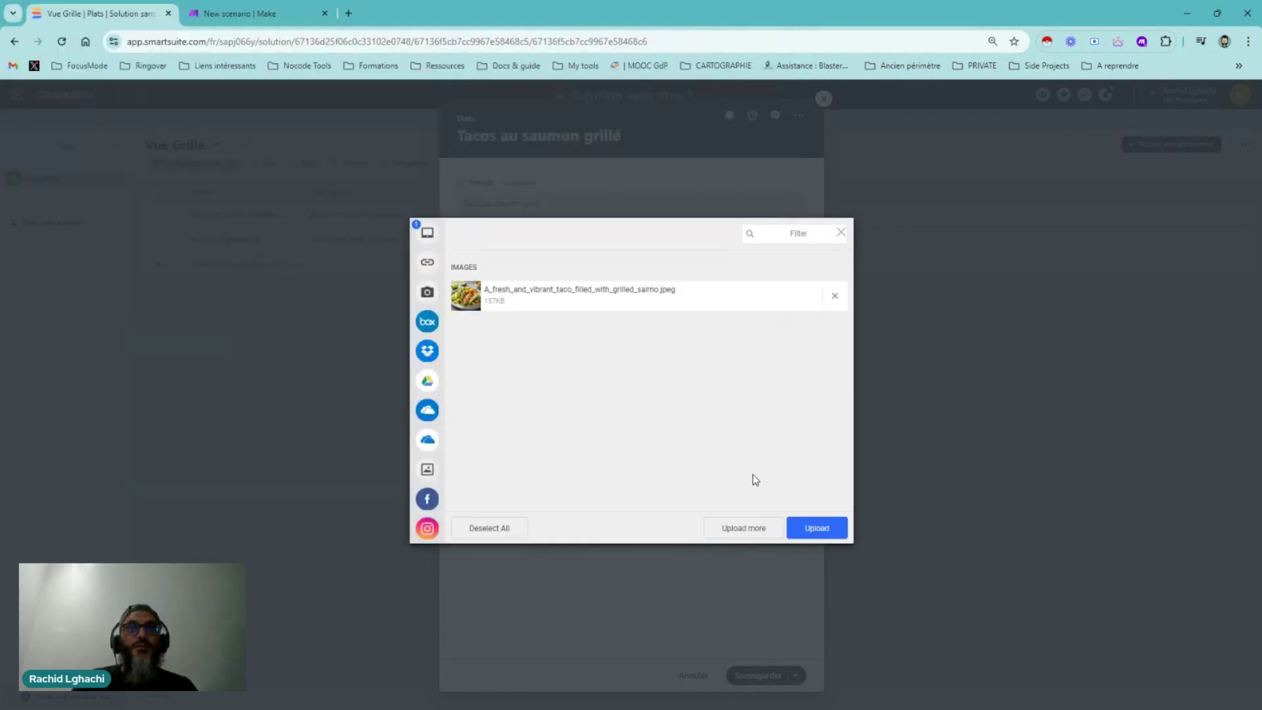
{"action": "left_click", "coordinate": [816, 526]}
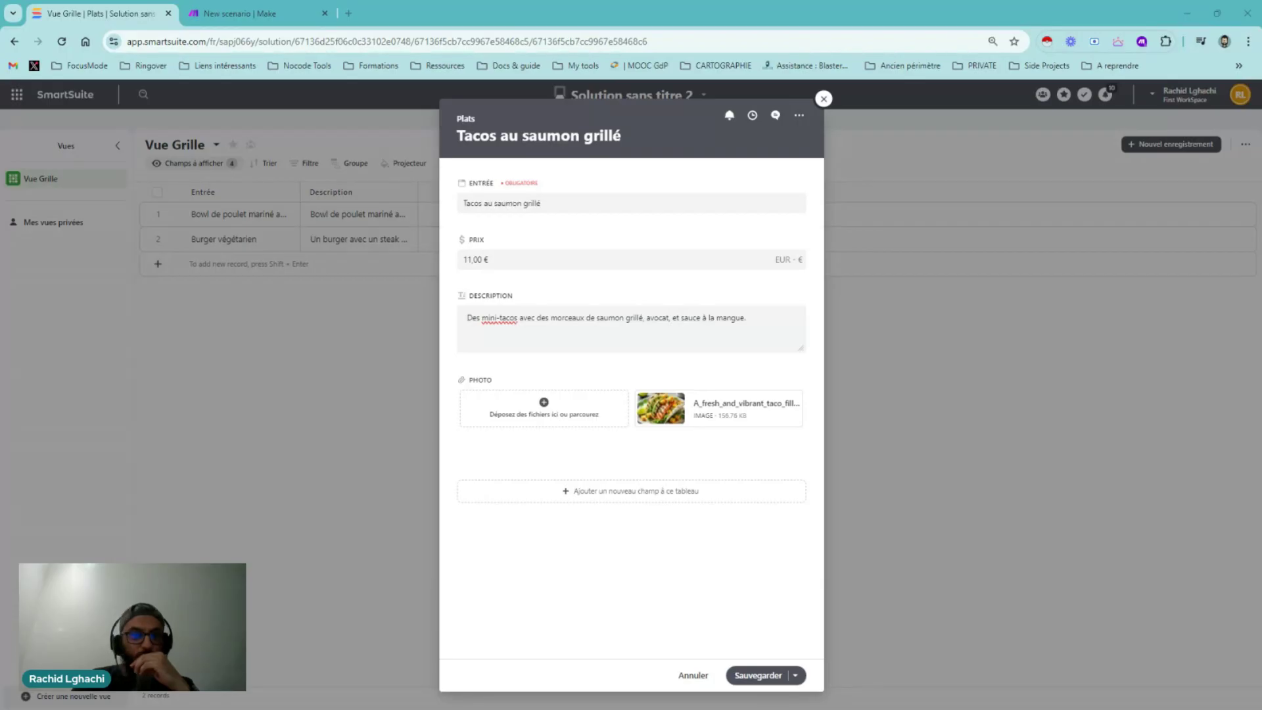
{"action": "left_click", "coordinate": [764, 677]}
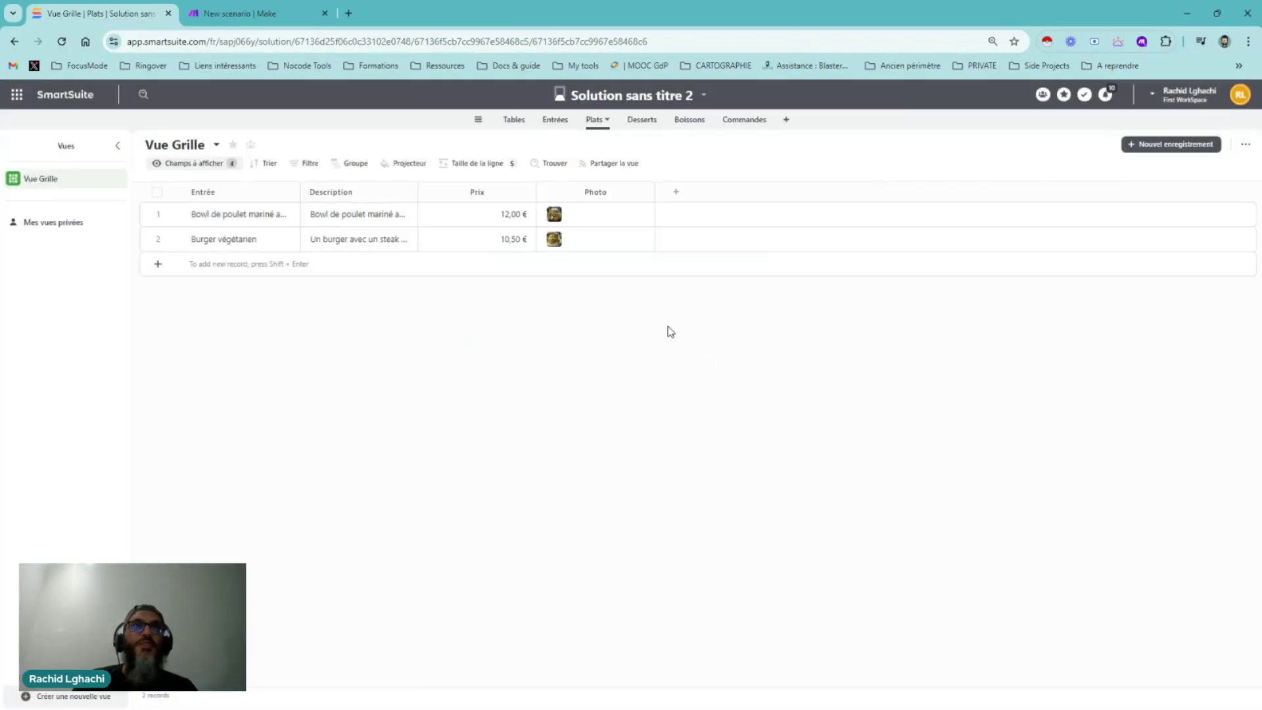
{"action": "left_click", "coordinate": [641, 122]}
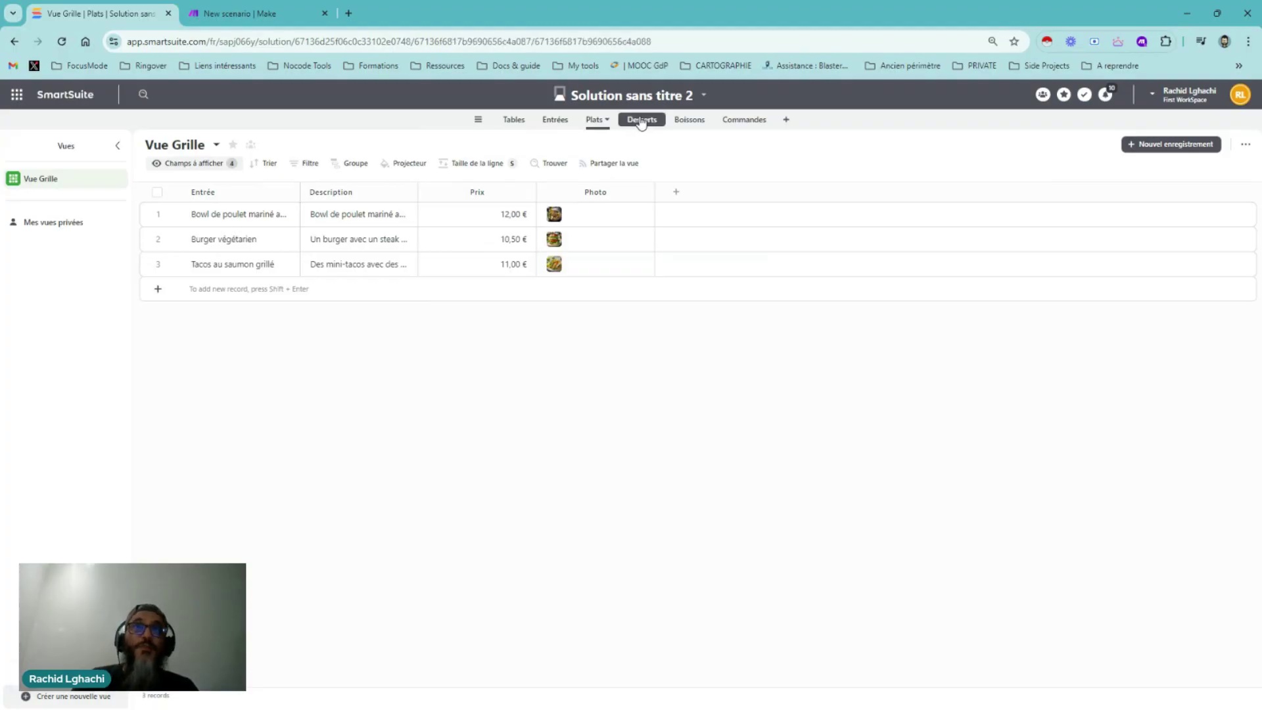
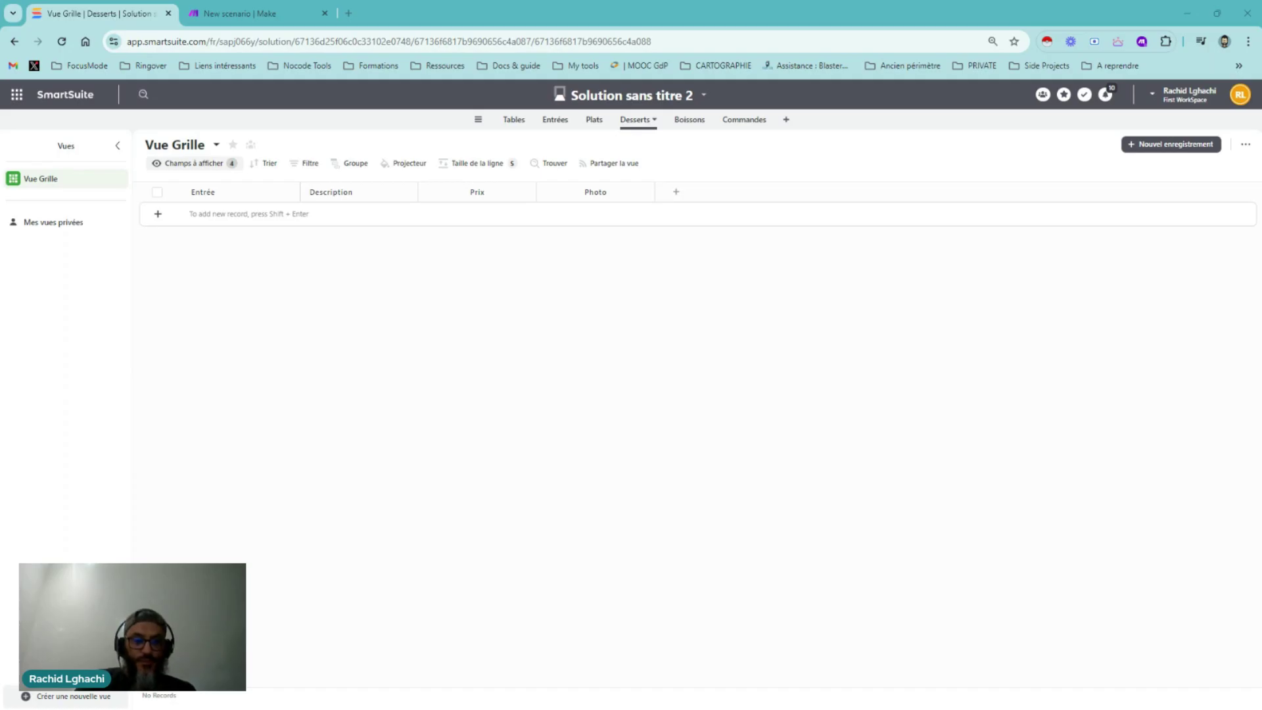
Add a new Desserts record titled 'Panna cotta au lait de coco et fruits rouges' in the full form
{"action": "left_click", "coordinate": [172, 214]}
{"action": "key", "text": "shift+Return"}
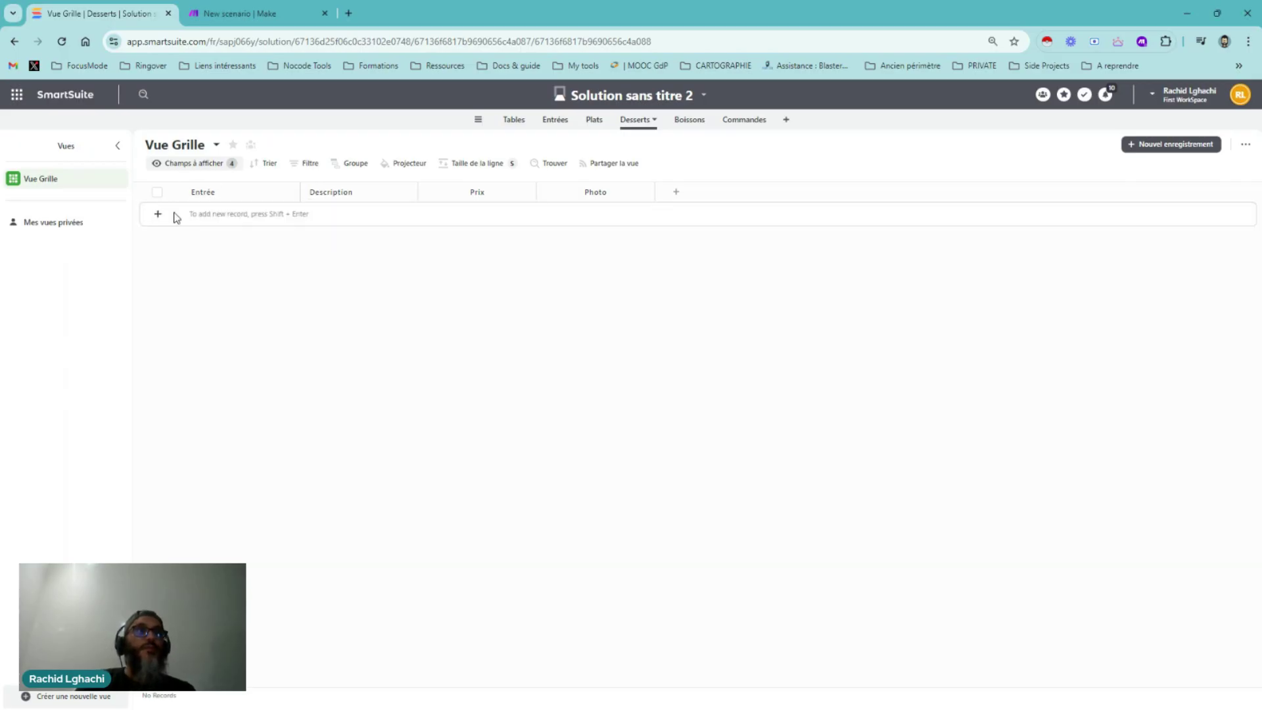
{"action": "type", "text": "Panna cotta au lait de coco et fruits rouges"}
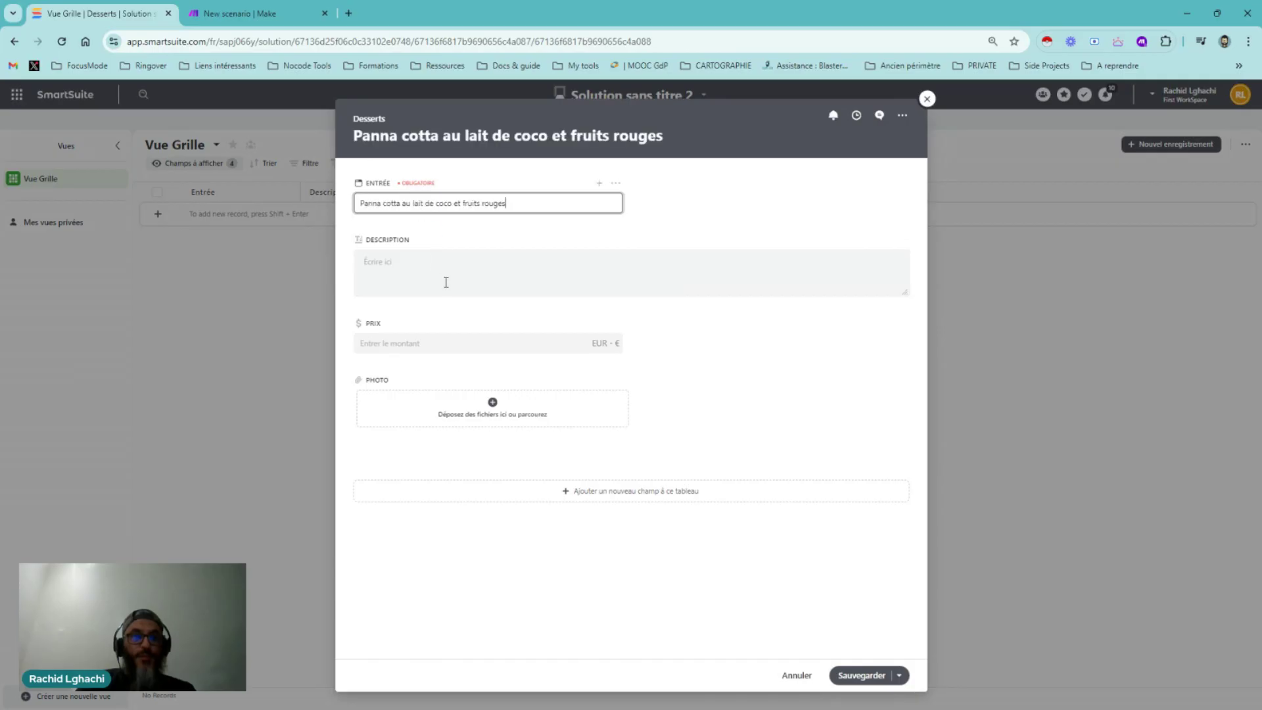
Move the Prix field above Description and switch the record layout to a single column
{"action": "left_click_drag", "start_coordinate": [349, 324], "coordinate": [650, 197]}
{"action": "left_click", "coordinate": [901, 117]}
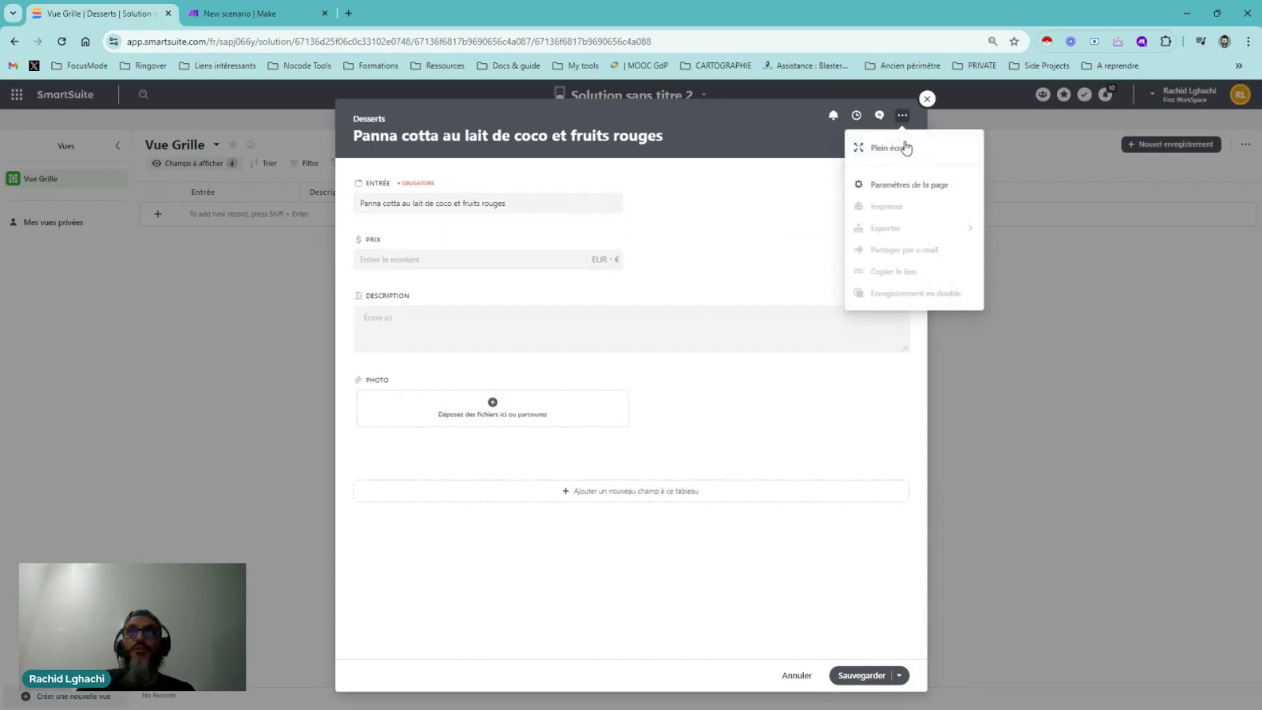
{"action": "left_click", "coordinate": [907, 187]}
{"action": "left_click", "coordinate": [1084, 226]}
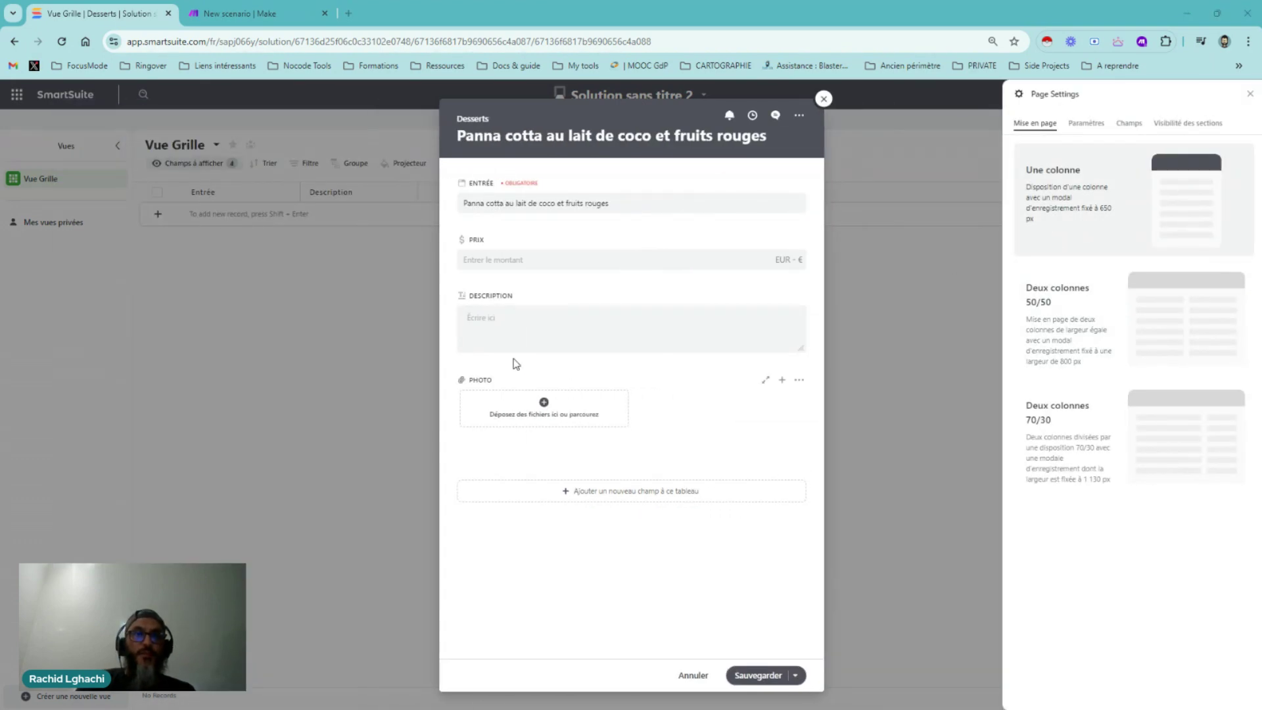
Paste the dessert description and open the Photo upload window
{"action": "left_click", "coordinate": [502, 324]}
{"action": "type", "text": "Une version légère et moderne de la panna cotta."}
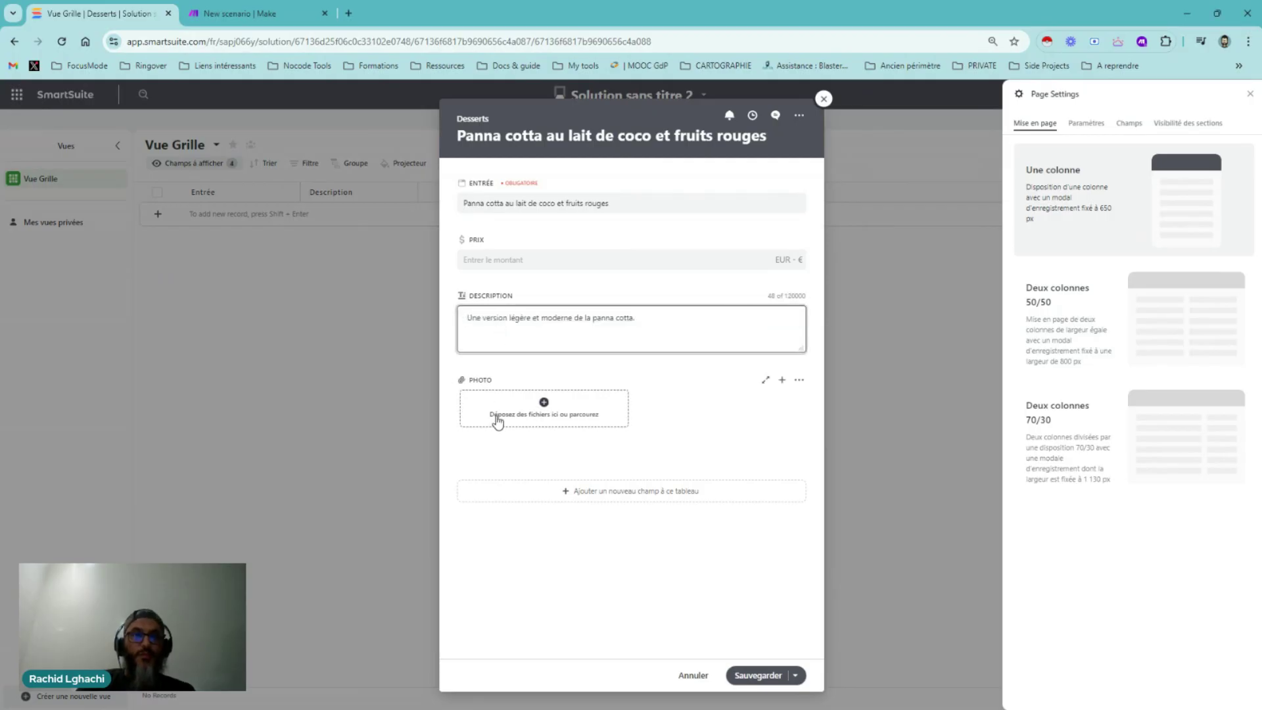
{"action": "left_click", "coordinate": [544, 406]}
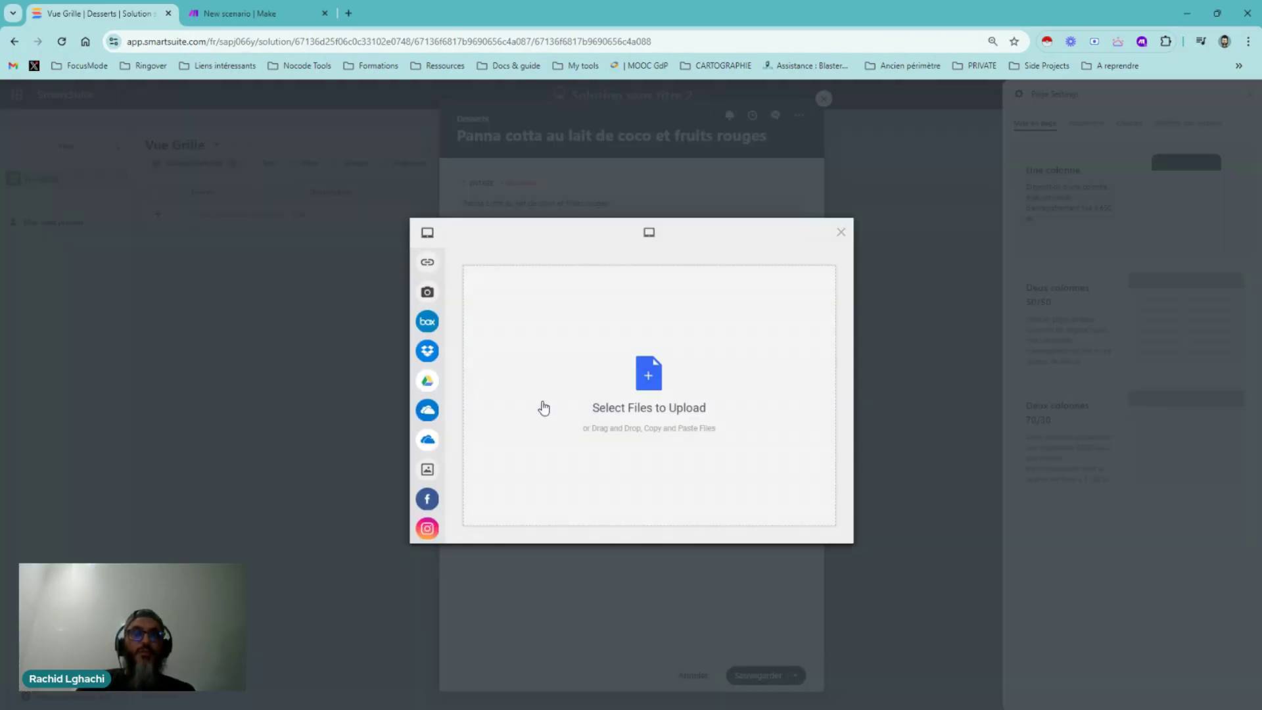
Upload the panna cotta image as the record's photo
{"action": "left_click", "coordinate": [643, 383]}
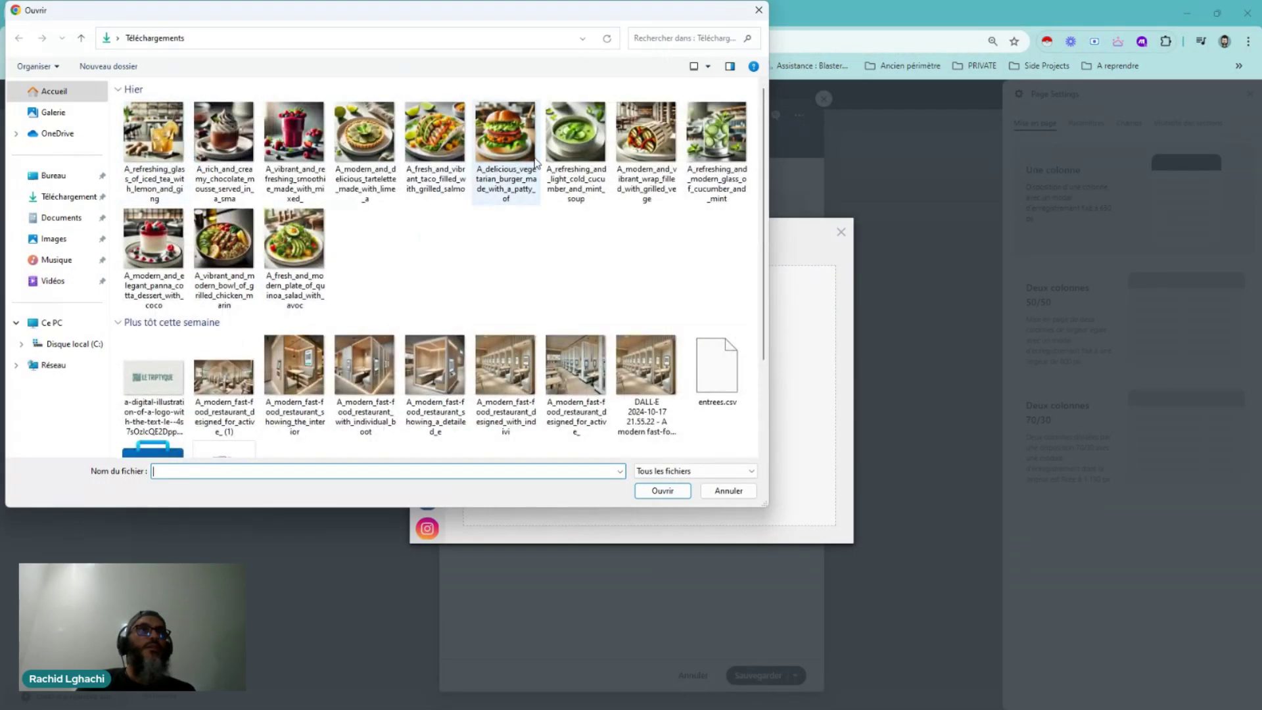
{"action": "left_click", "coordinate": [153, 254]}
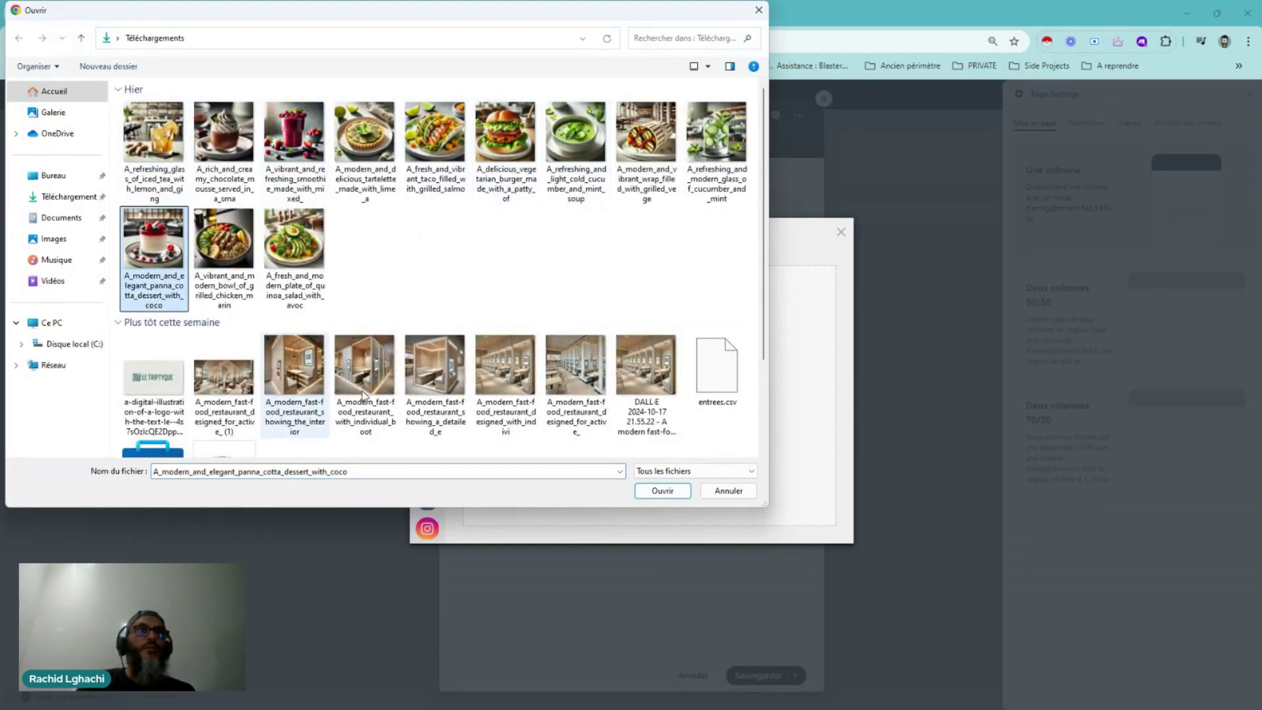
{"action": "left_click", "coordinate": [662, 491]}
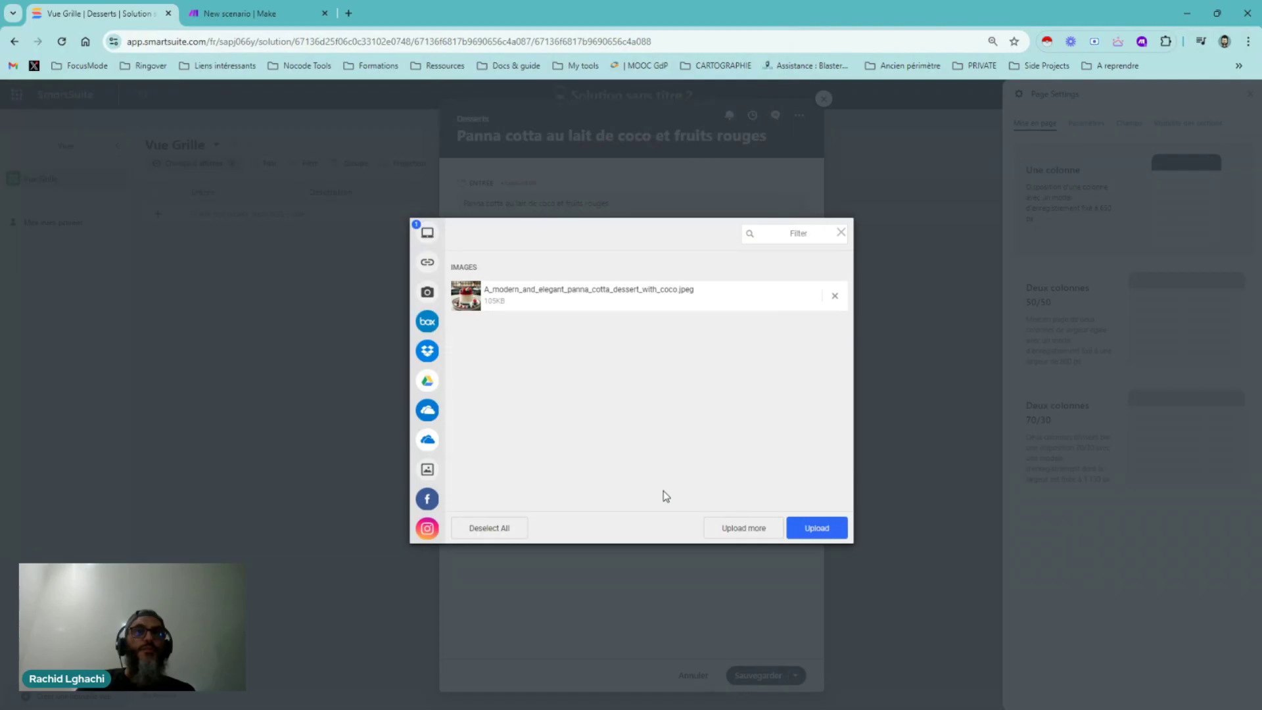
{"action": "left_click", "coordinate": [811, 530]}
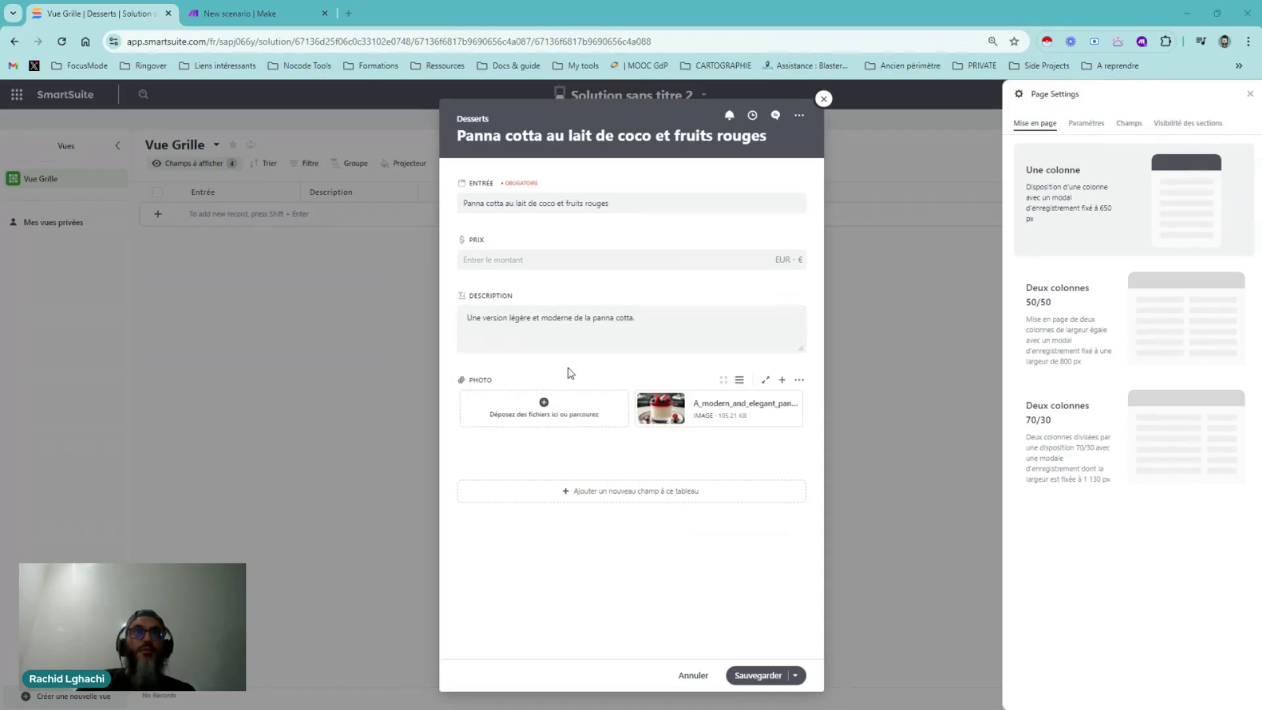
Set the dessert price to 4,00 € and save the record
{"action": "left_click", "coordinate": [494, 254]}
{"action": "type", "text": "4"}
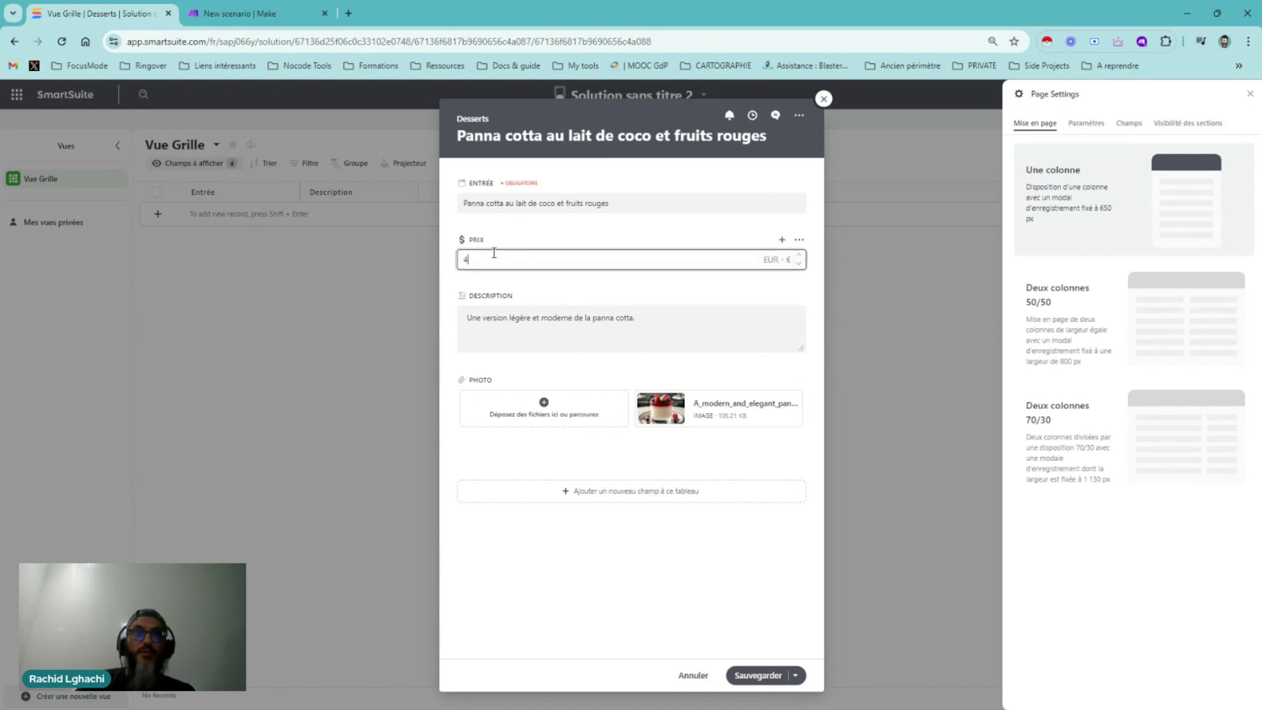
{"action": "key", "text": "Return"}
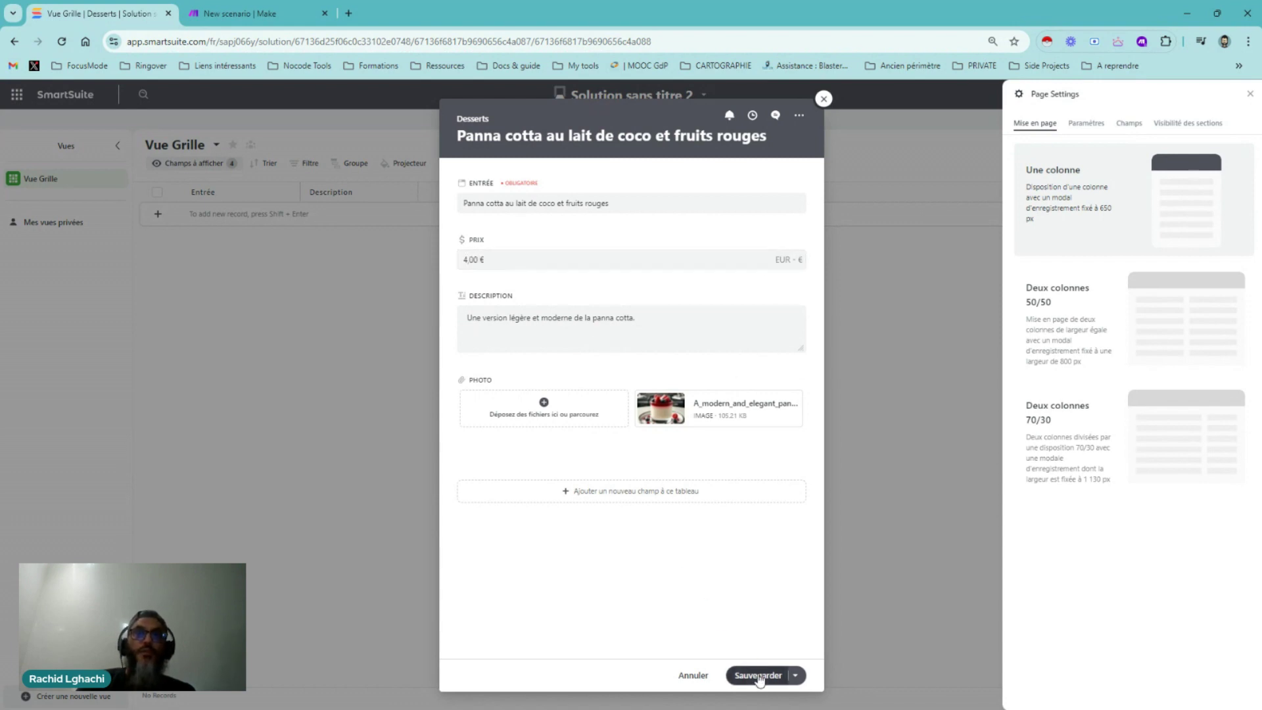
{"action": "left_click", "coordinate": [756, 675]}
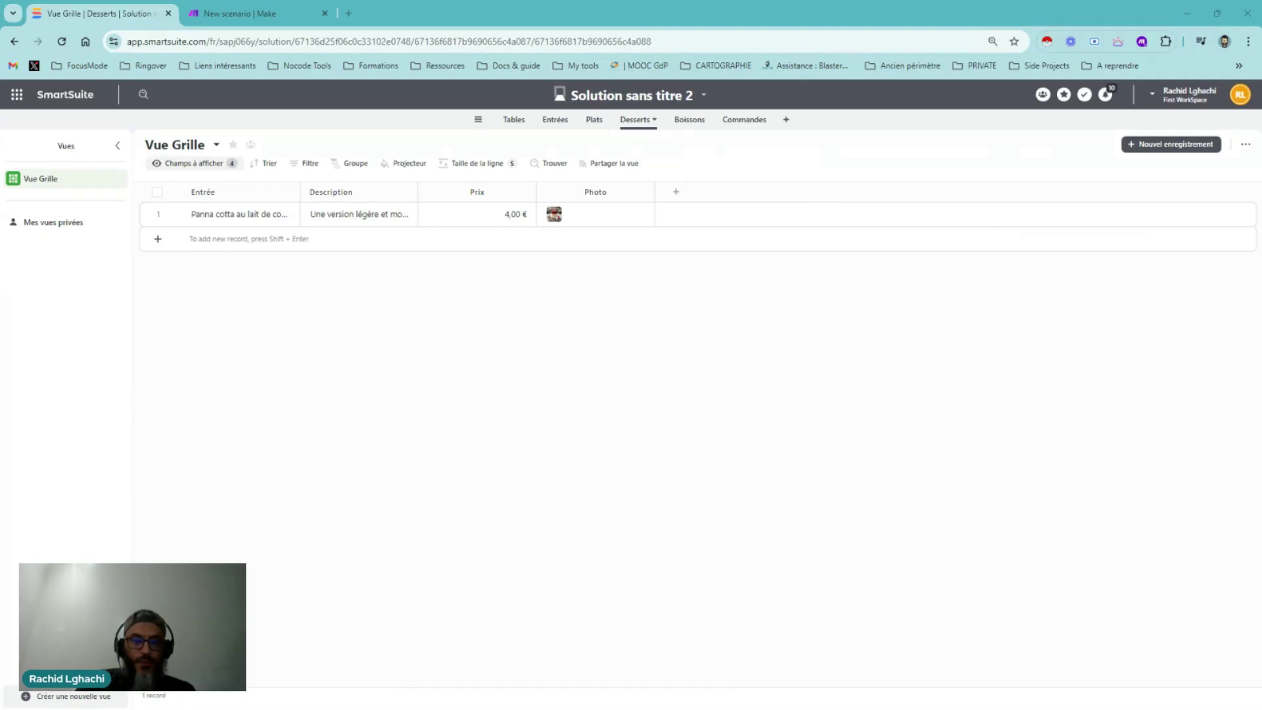
Add a Boissons record titled 'Eau infusée au concombre'
{"action": "left_click", "coordinate": [689, 124]}
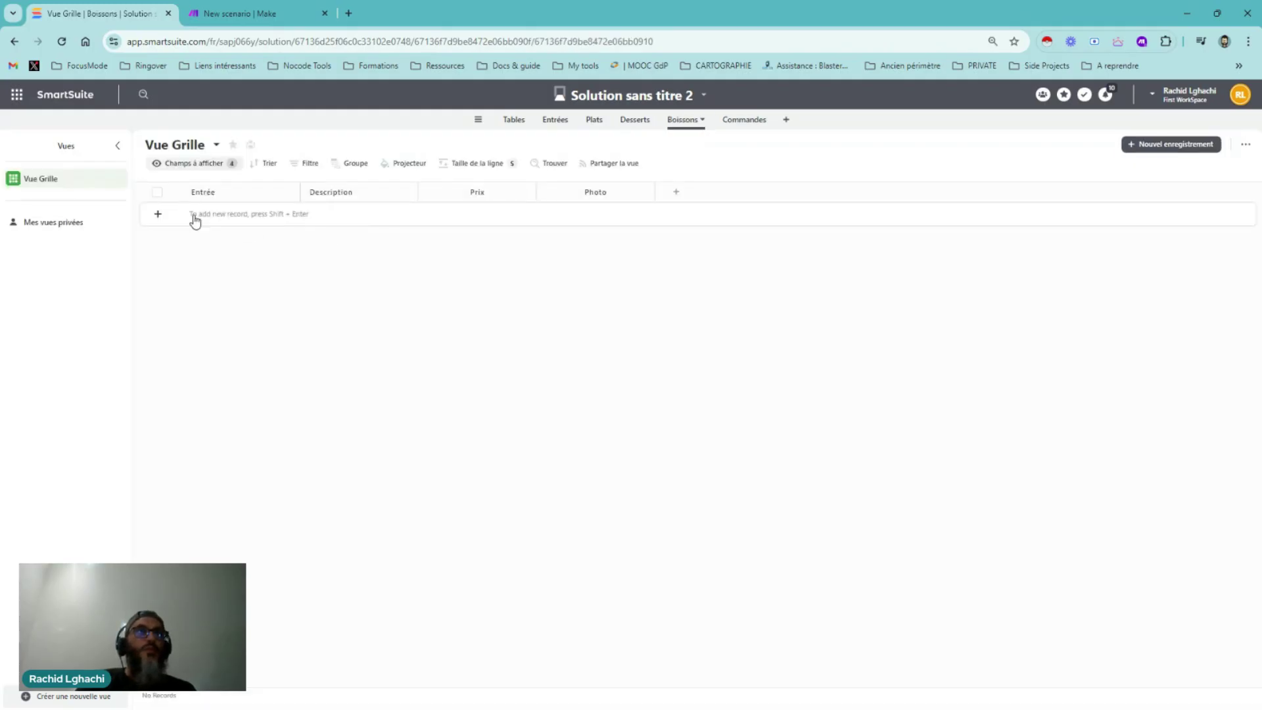
{"action": "left_click", "coordinate": [158, 216]}
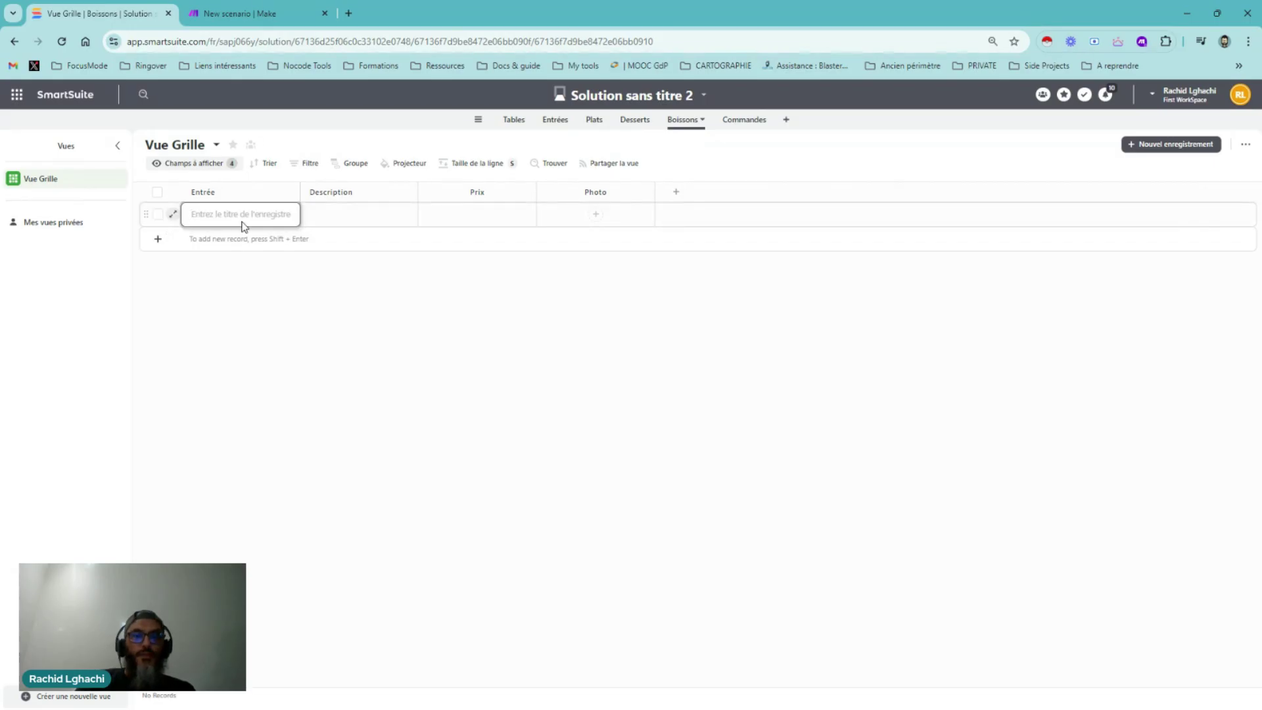
{"action": "key", "text": "alt+Tab"}
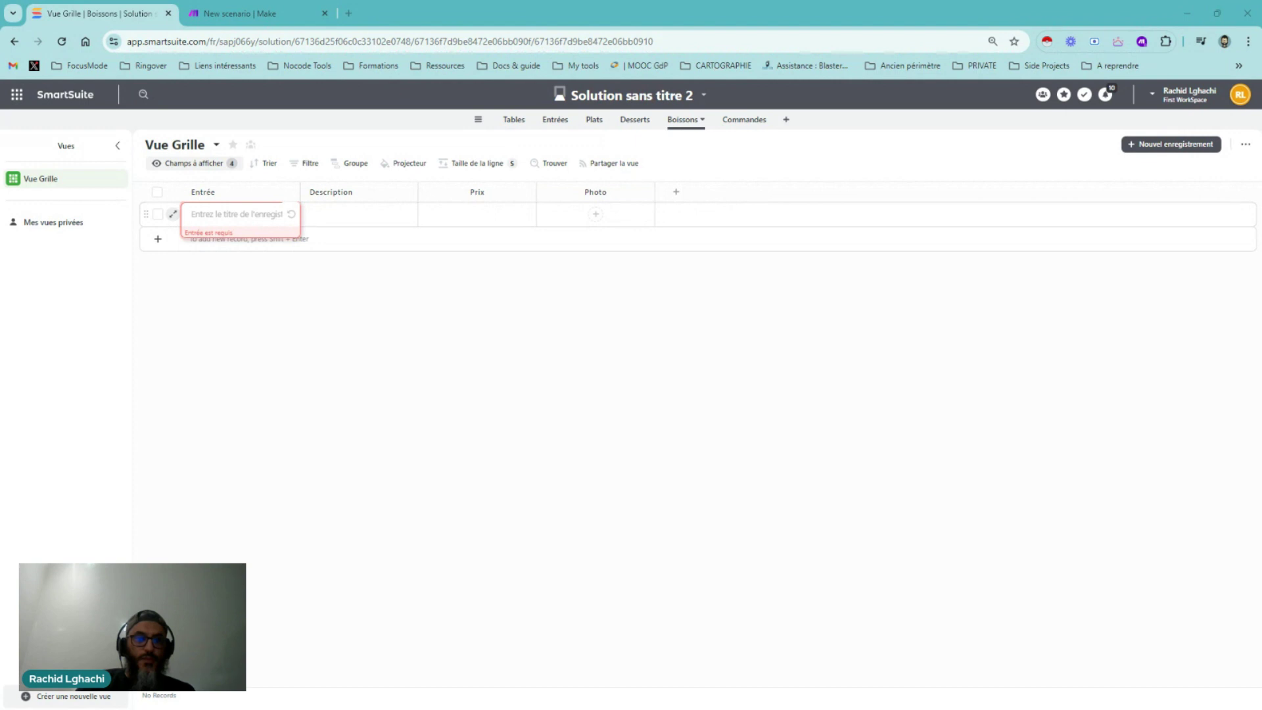
{"action": "left_click", "coordinate": [229, 215]}
{"action": "type", "text": "Eau infusée au concombre"}
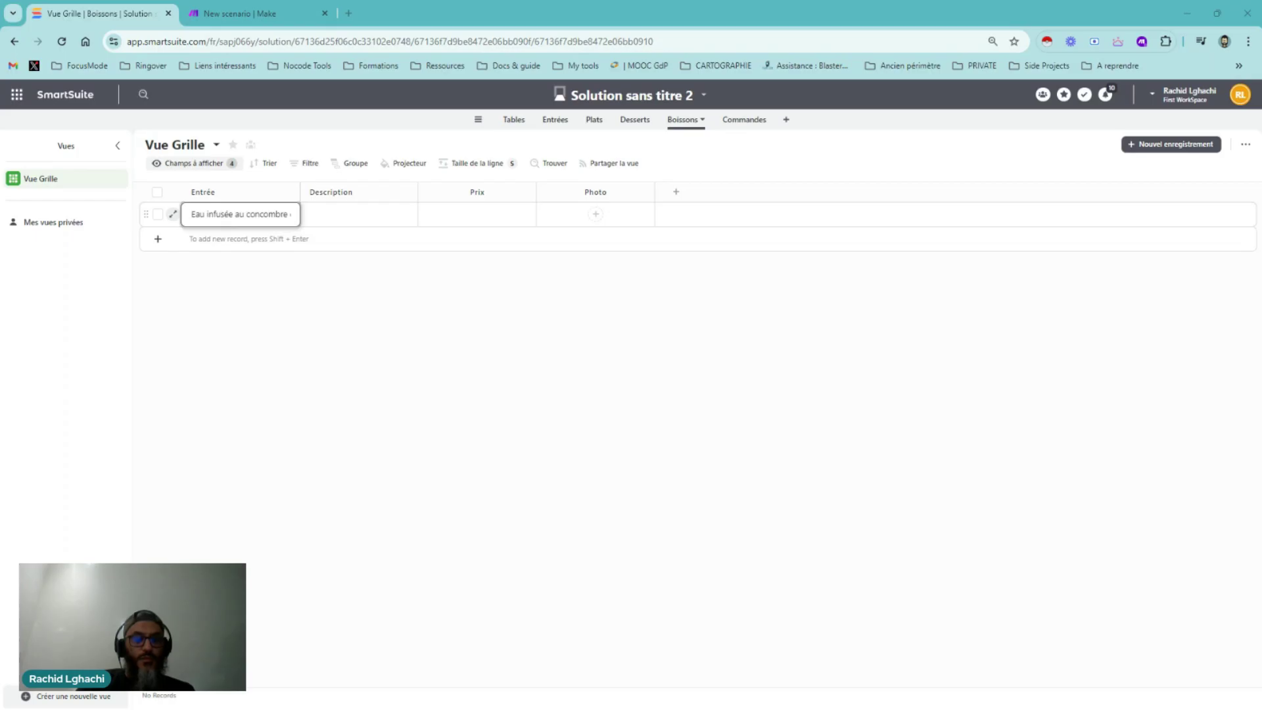
Paste the refreshing, sugar-free drink description in the expanded description editor
{"action": "left_click", "coordinate": [339, 215]}
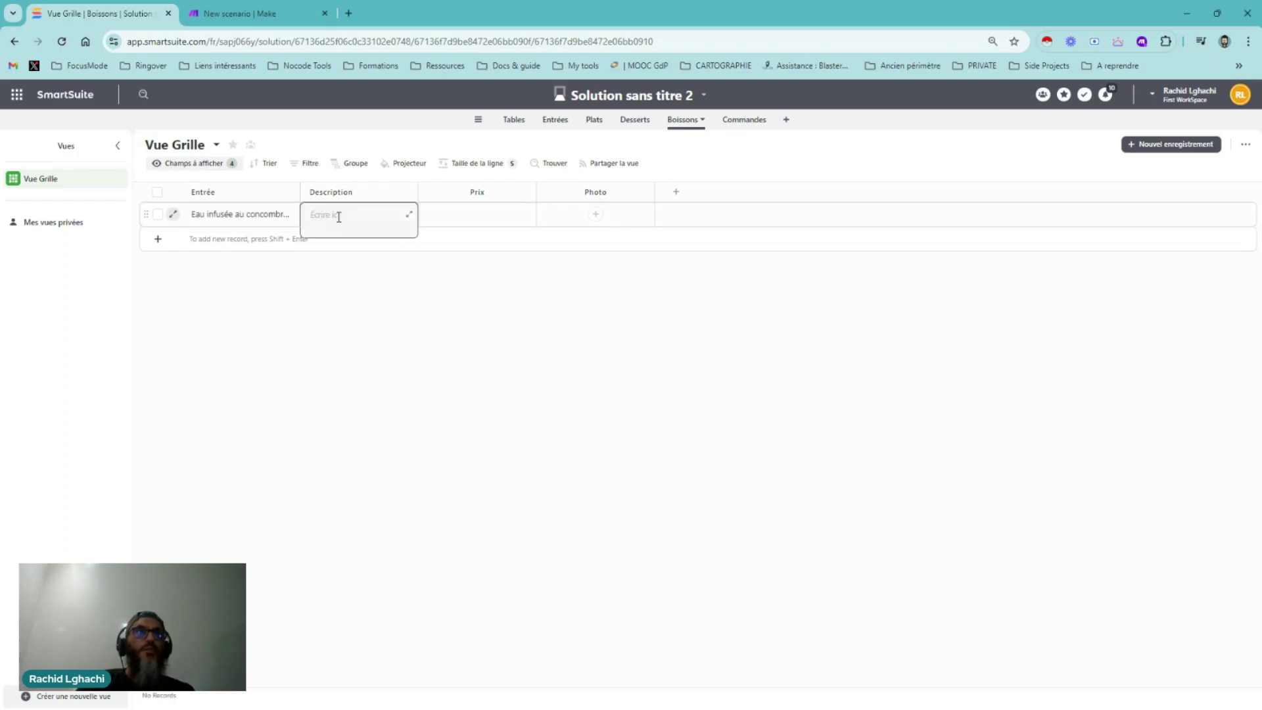
{"action": "left_click", "coordinate": [338, 216]}
{"action": "key", "text": "ctrl+v"}
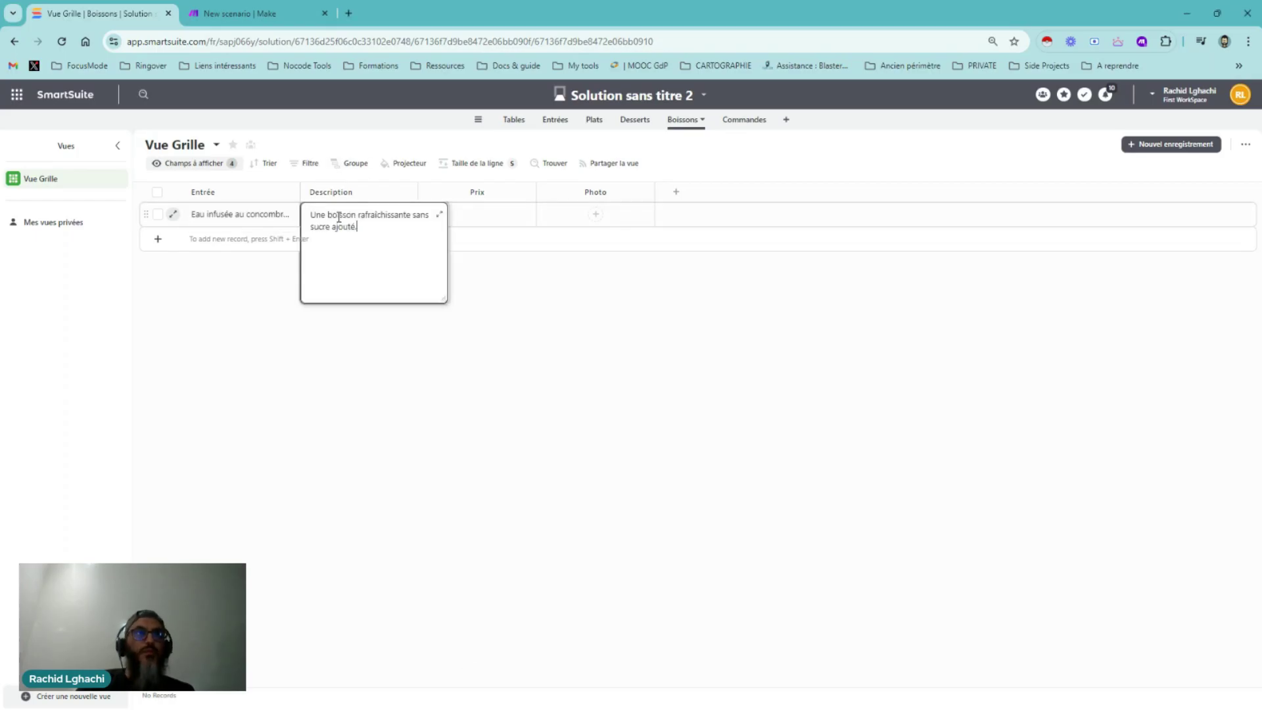
{"action": "left_click", "coordinate": [513, 313]}
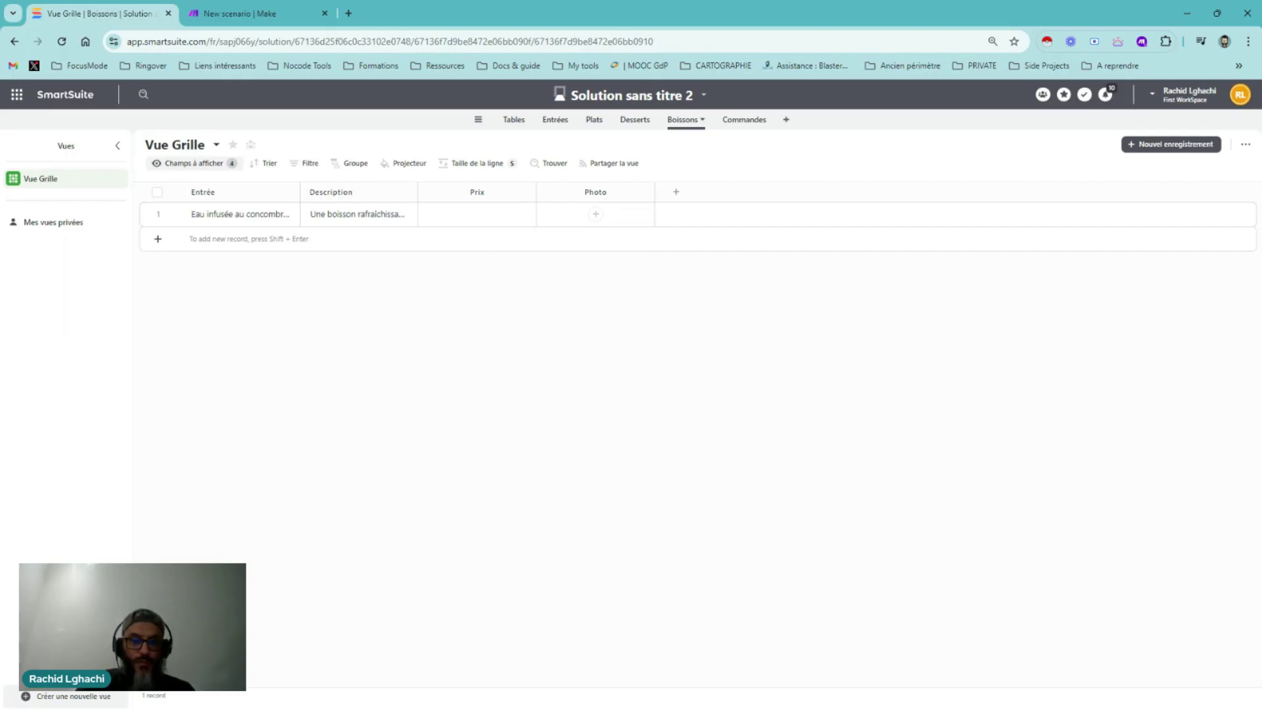
Set the drink price to 2.5 (2,50 €)
{"action": "left_click", "coordinate": [485, 214]}
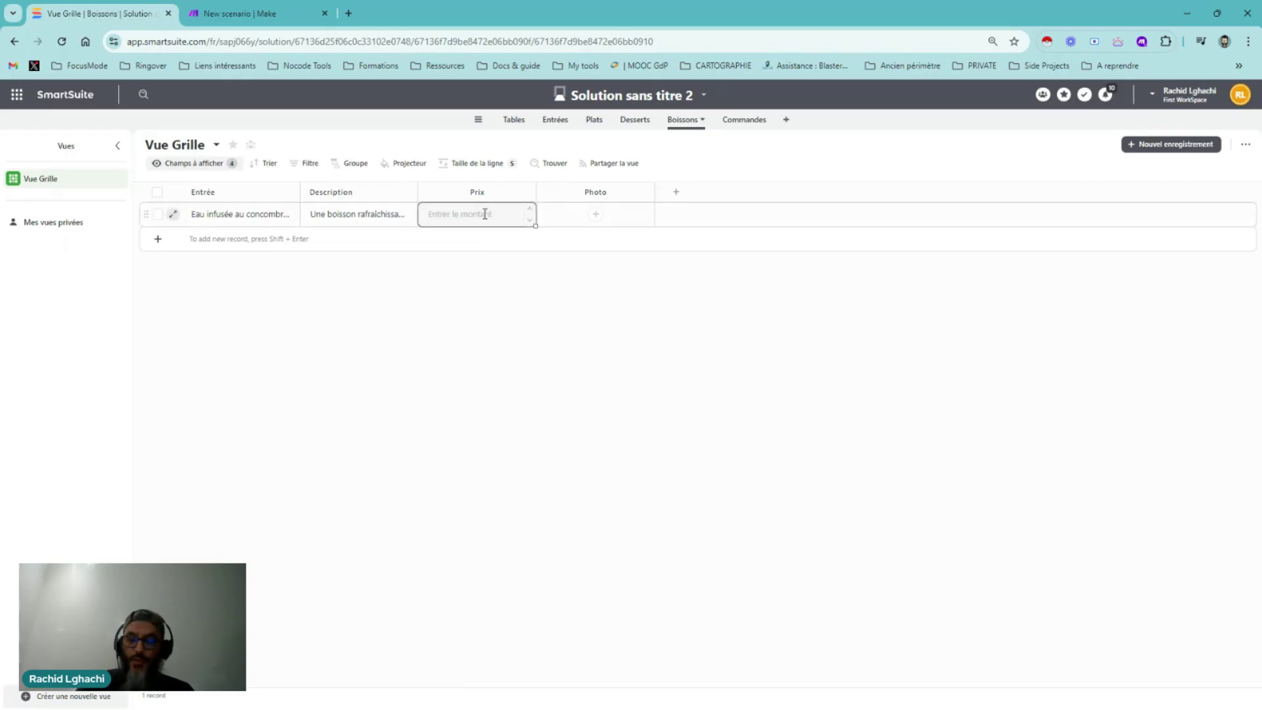
{"action": "type", "text": "2.5"}
{"action": "key", "text": "Return"}
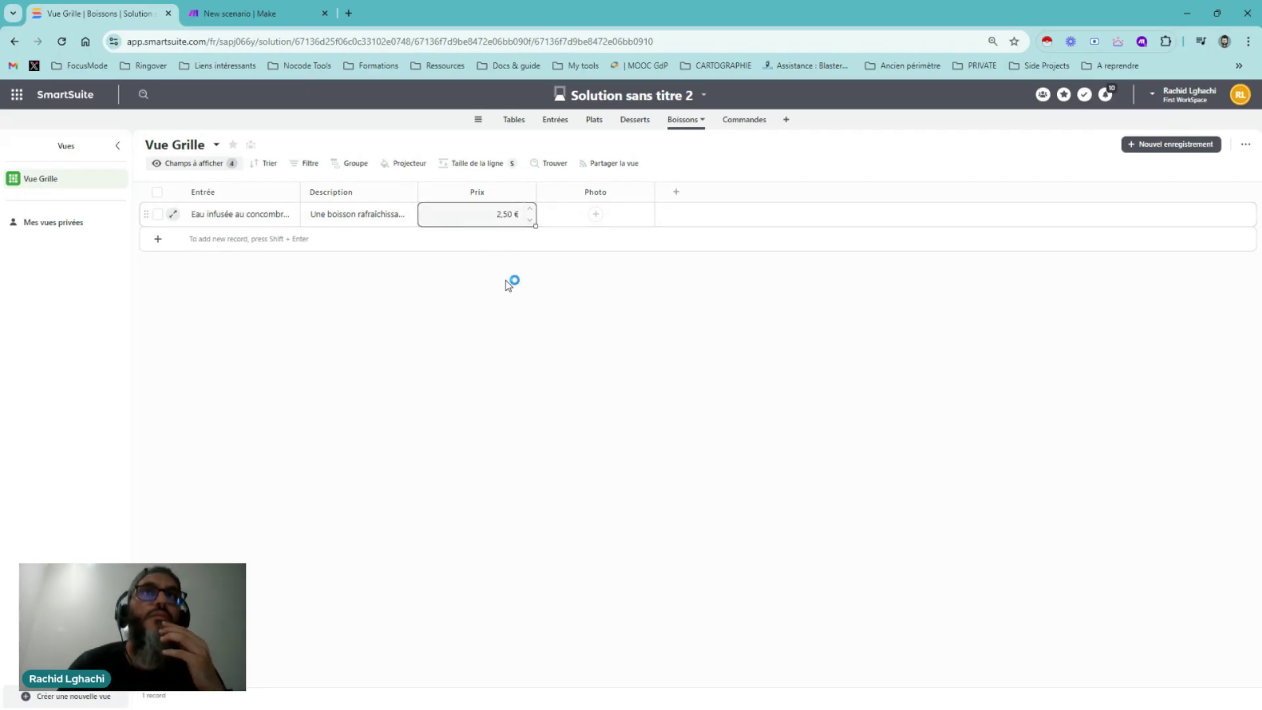
{"action": "left_click", "coordinate": [587, 215]}
{"action": "left_click", "coordinate": [651, 380]}
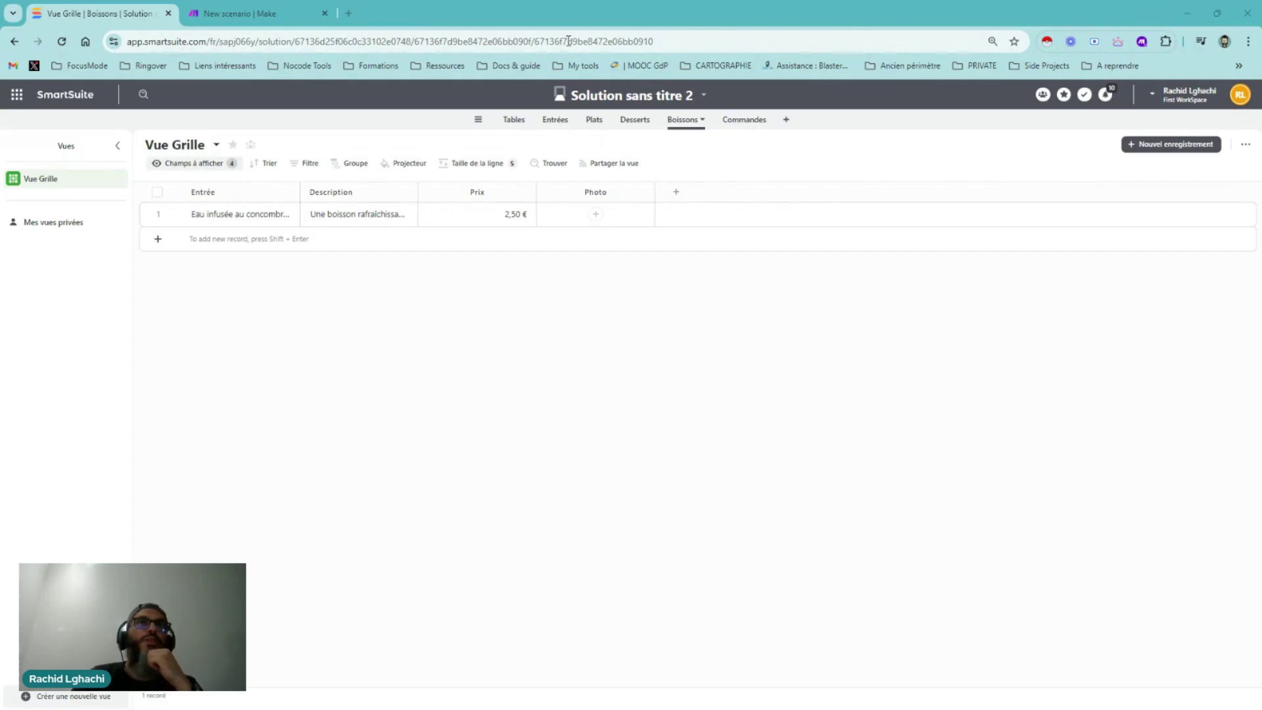
Rename the solution from 'Solution sans titre 2' to 'Resto QR Code - QRégal' and verify the name
{"action": "left_click", "coordinate": [626, 97]}
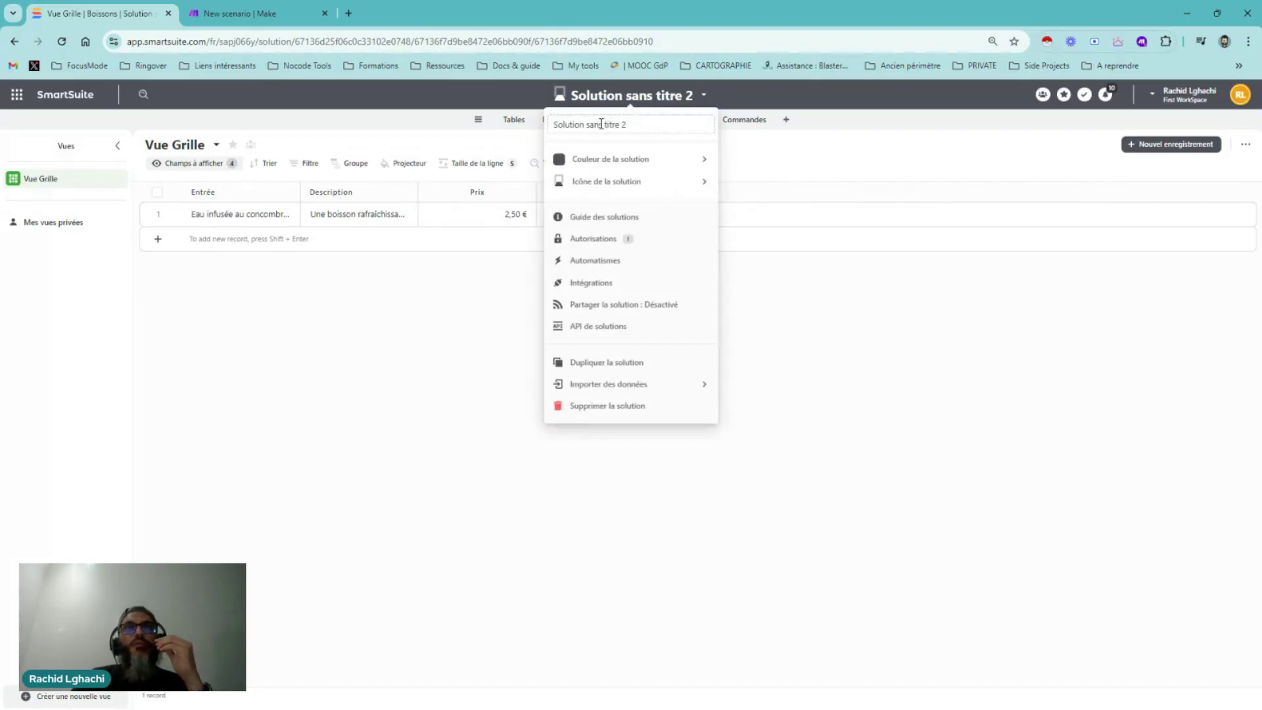
{"action": "left_click_drag", "start_coordinate": [636, 125], "coordinate": [552, 125]}
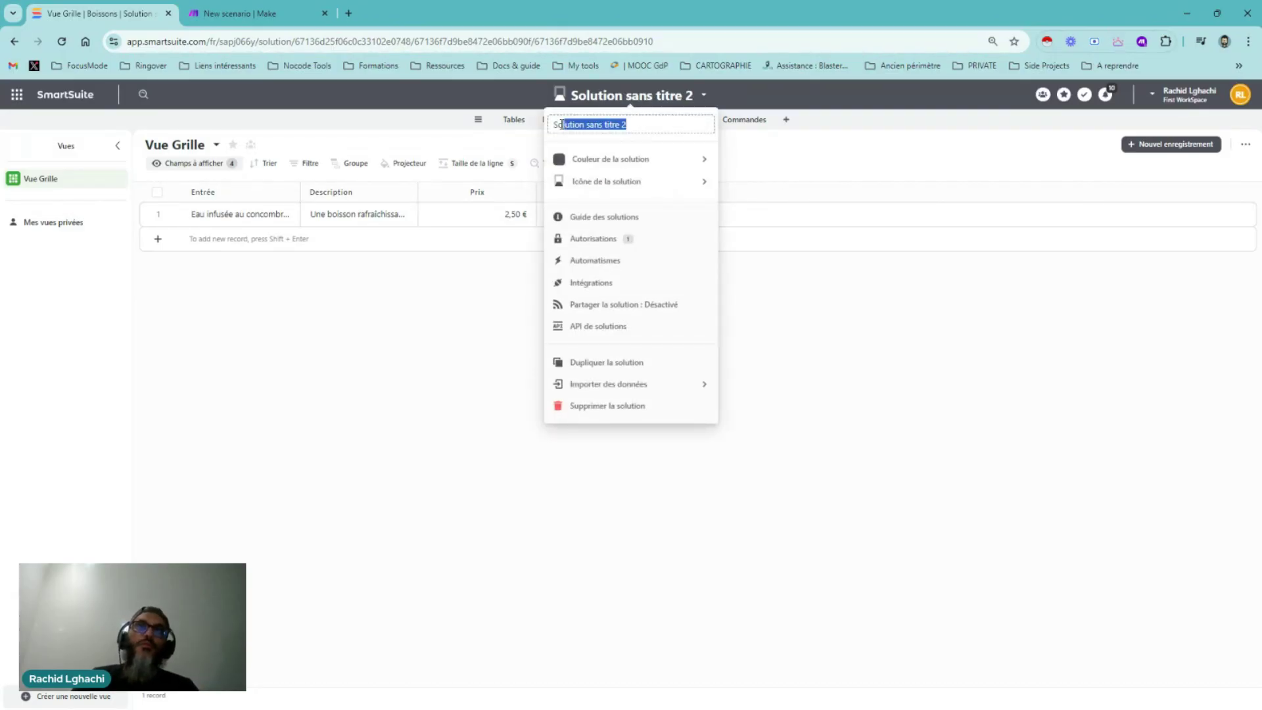
{"action": "type", "text": "Rest"}
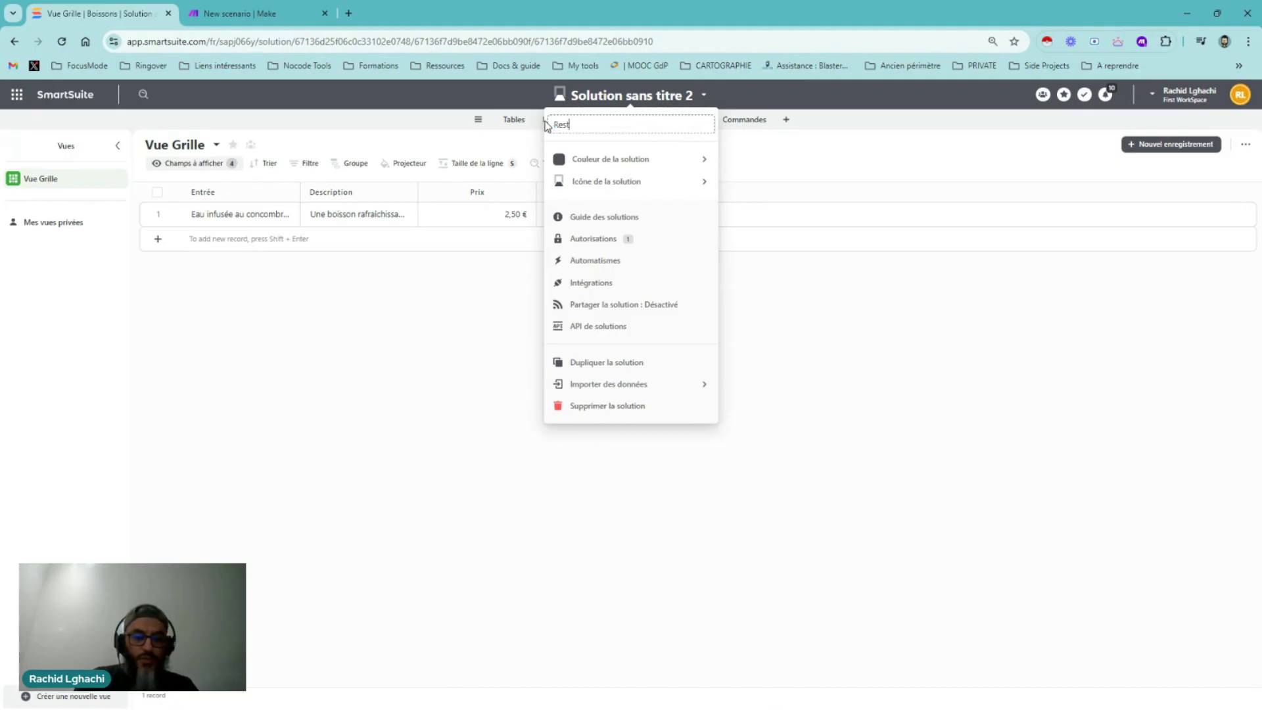
{"action": "type", "text": "o OR CO"}
{"action": "key", "text": "BackSpace"}
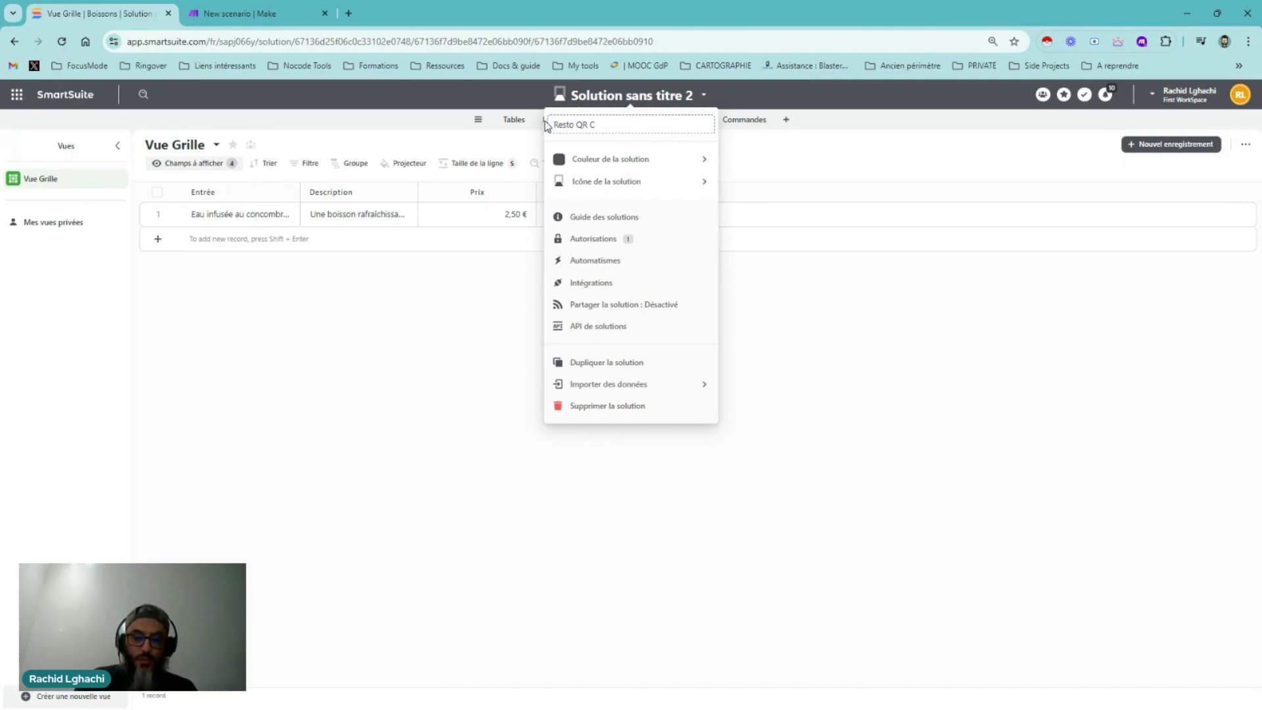
{"action": "type", "text": "ode"}
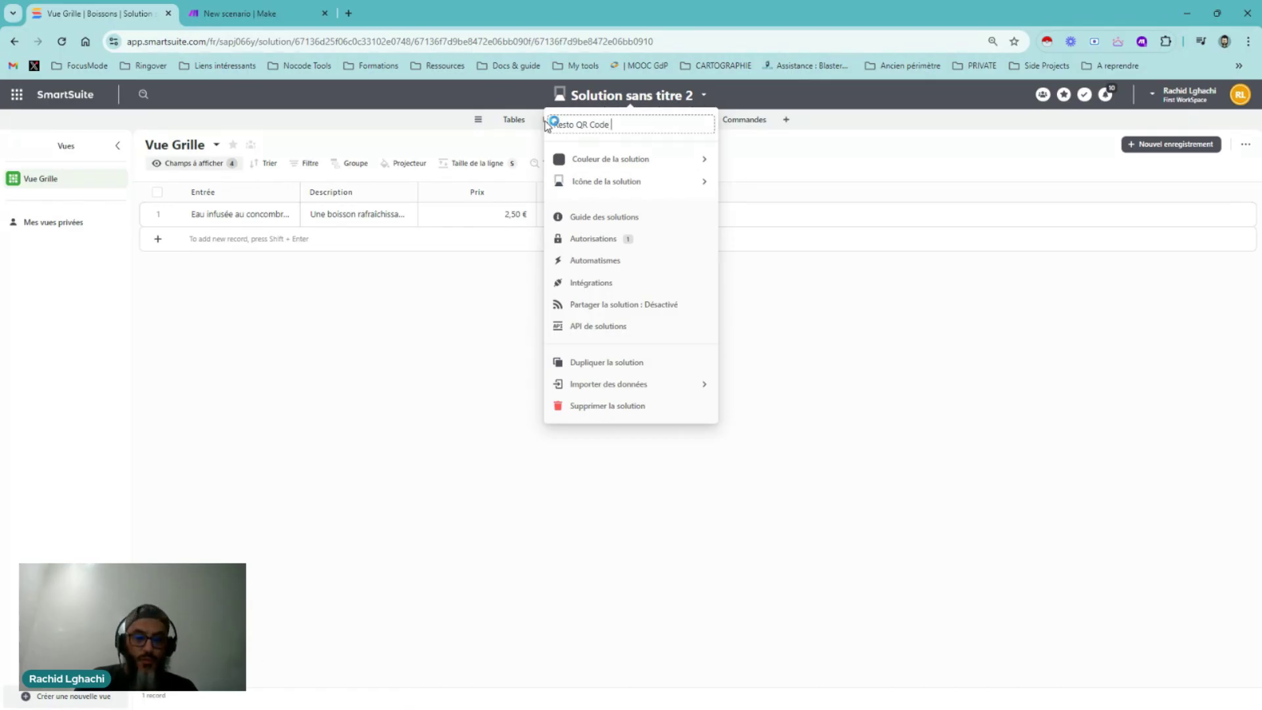
{"action": "type", "text": " -"}
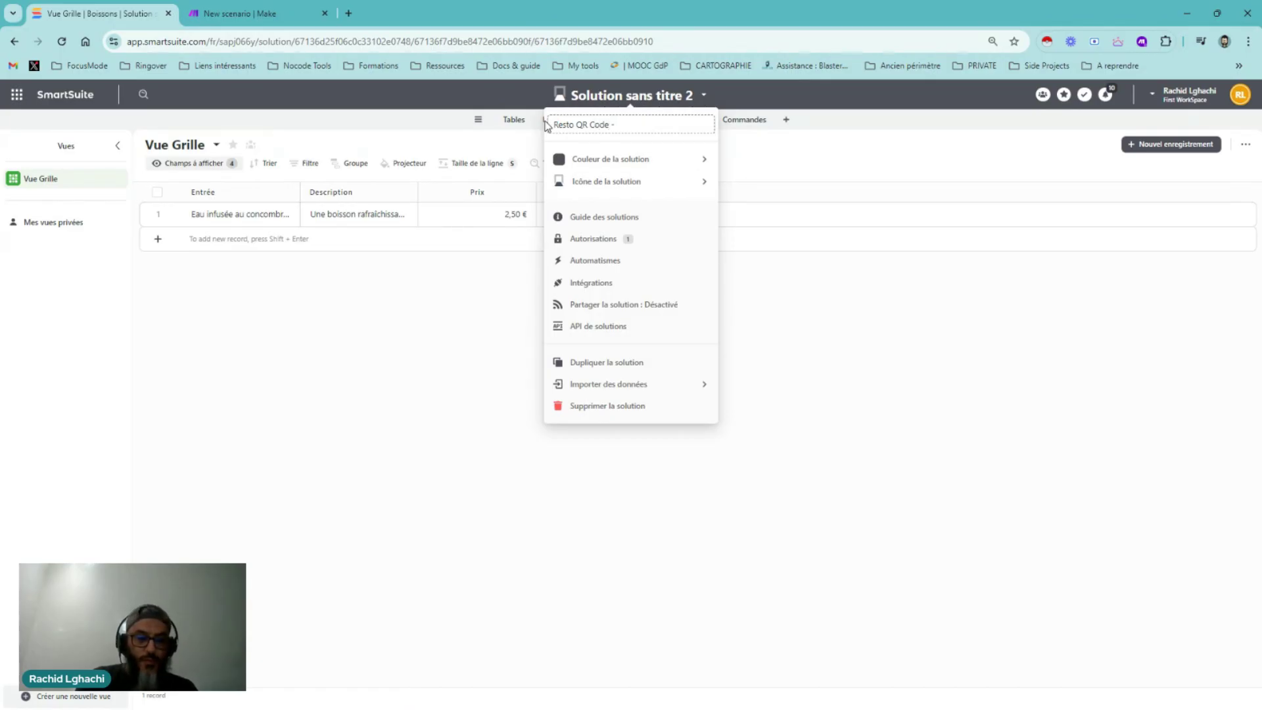
{"action": "type", "text": " QRégal"}
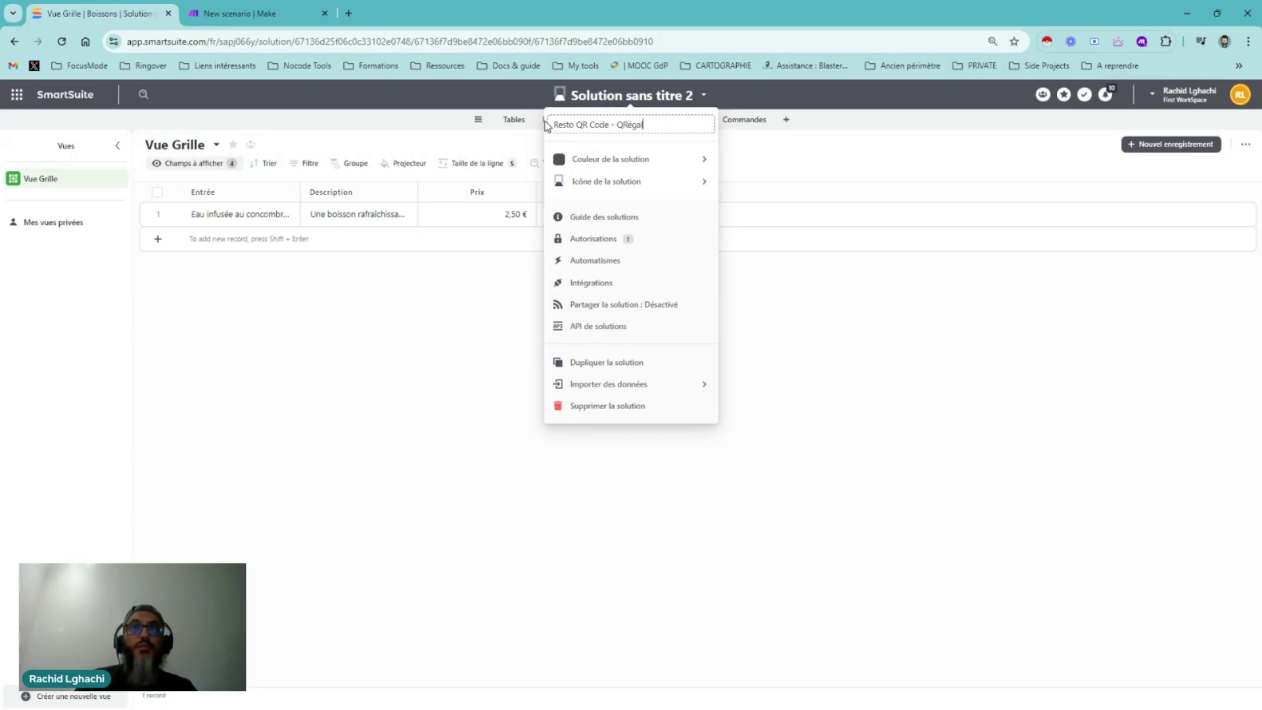
{"action": "left_click", "coordinate": [547, 122]}
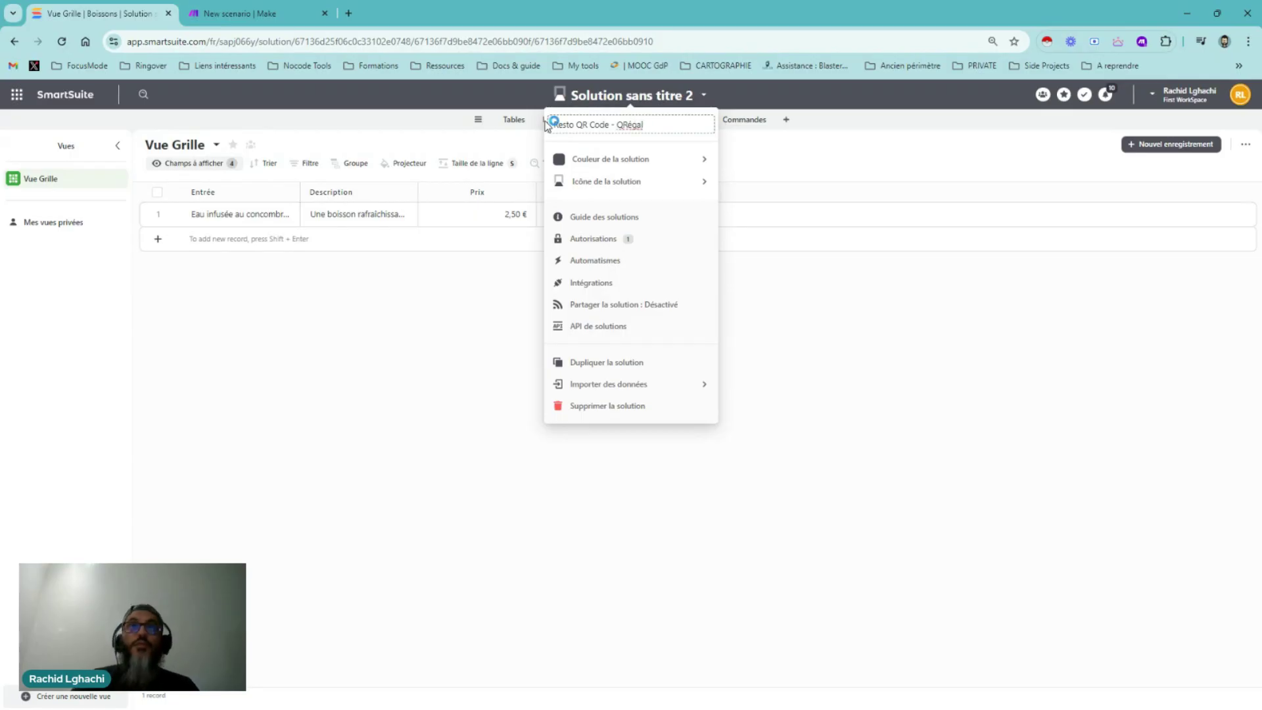
{"action": "left_click", "coordinate": [842, 383]}
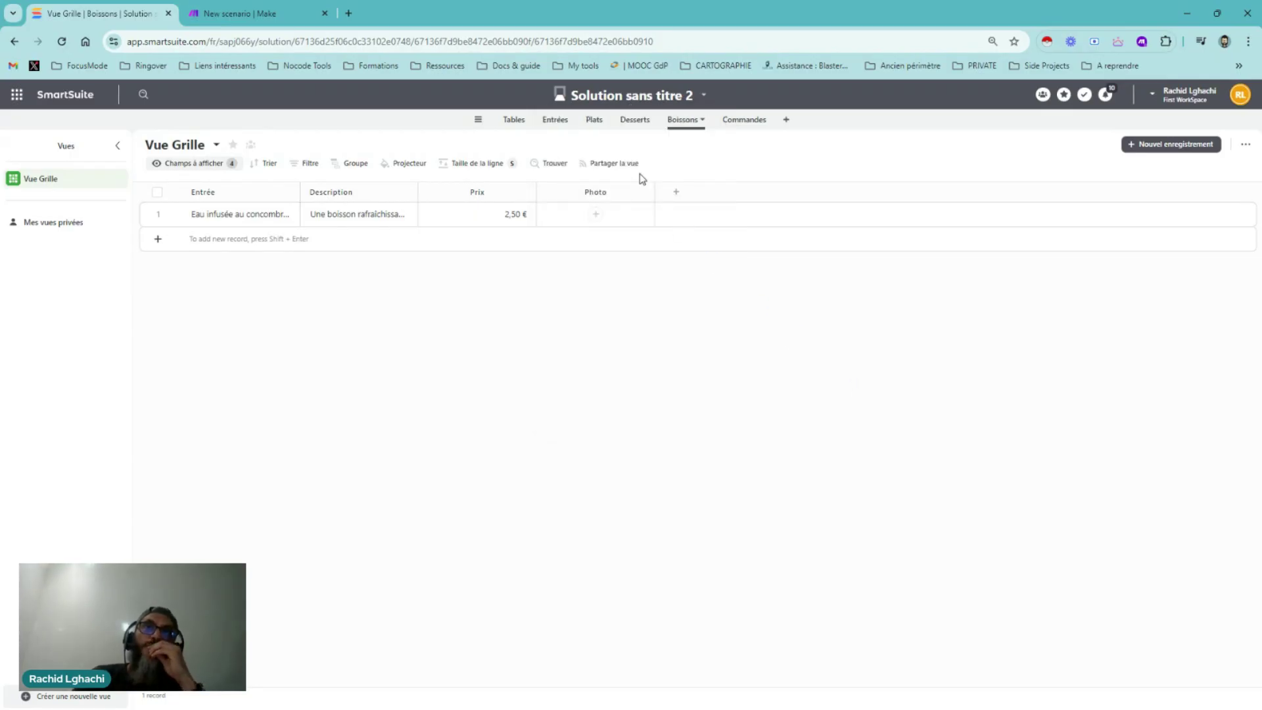
{"action": "left_click", "coordinate": [641, 97]}
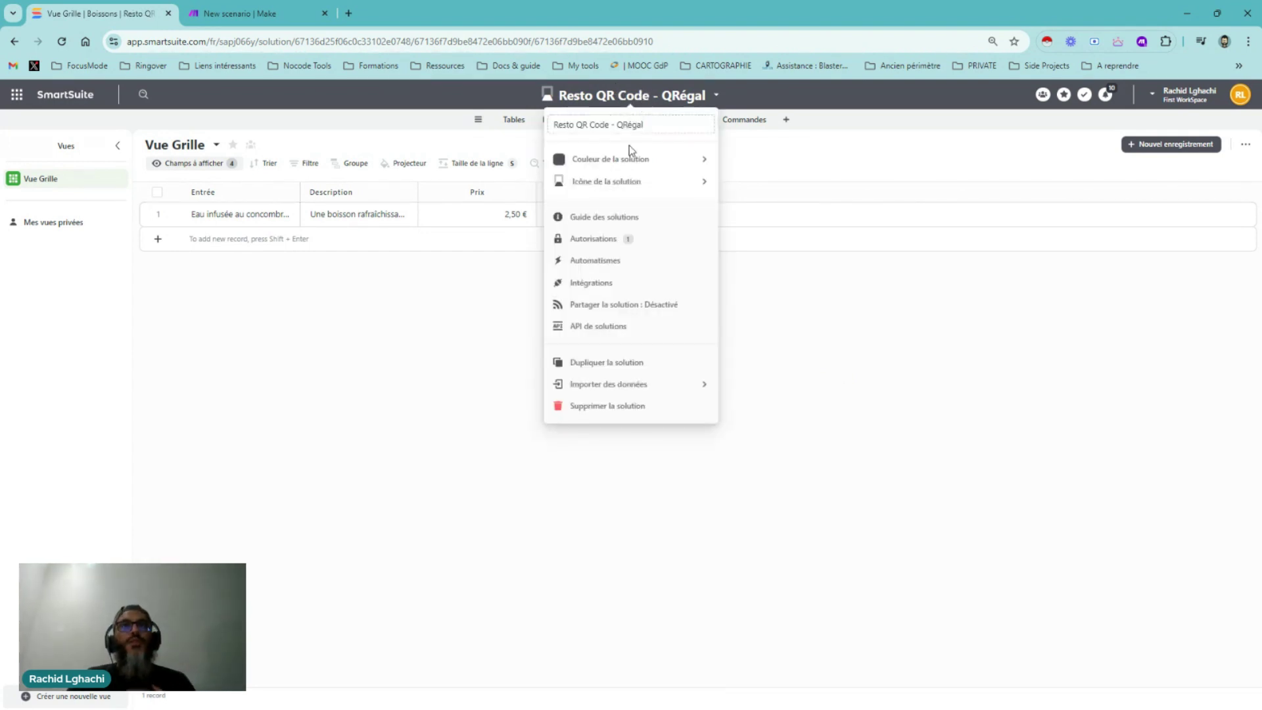
Create a first automation for Boissons triggered weekly on Thursdays at 09:00
{"action": "left_click", "coordinate": [594, 261]}
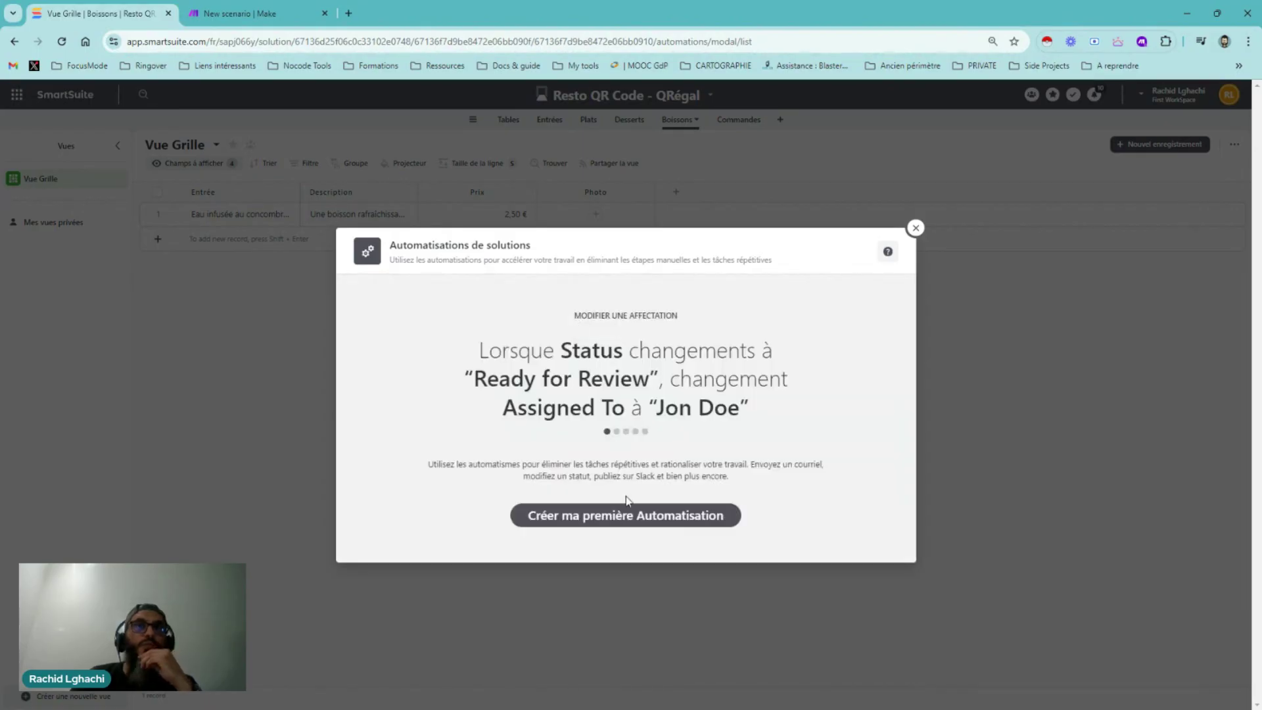
{"action": "left_click", "coordinate": [621, 515]}
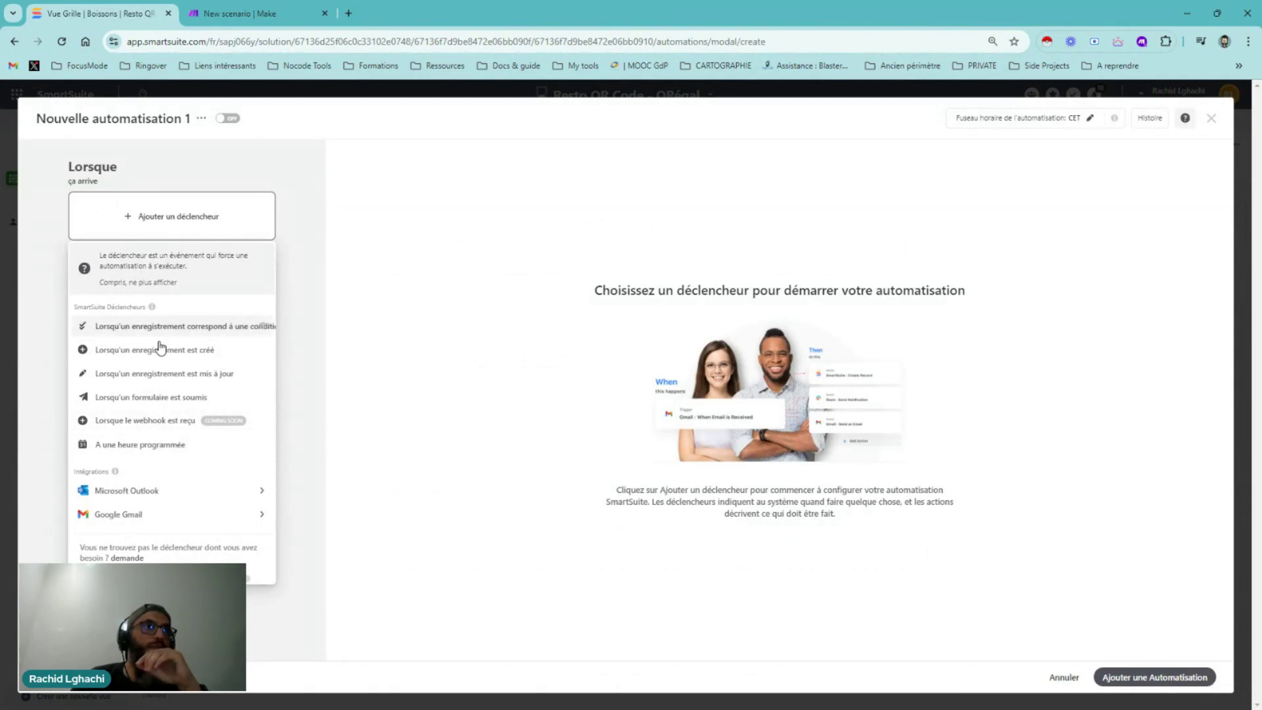
{"action": "left_click", "coordinate": [132, 444]}
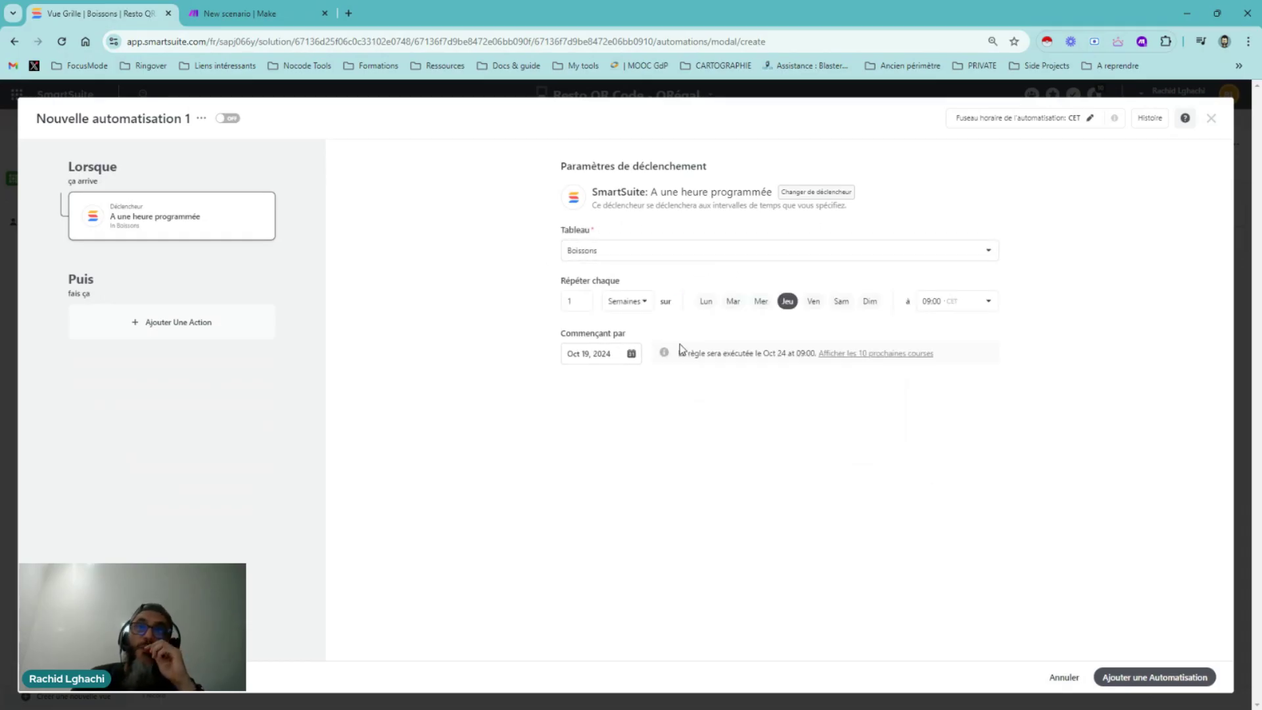
{"action": "left_click", "coordinate": [881, 353]}
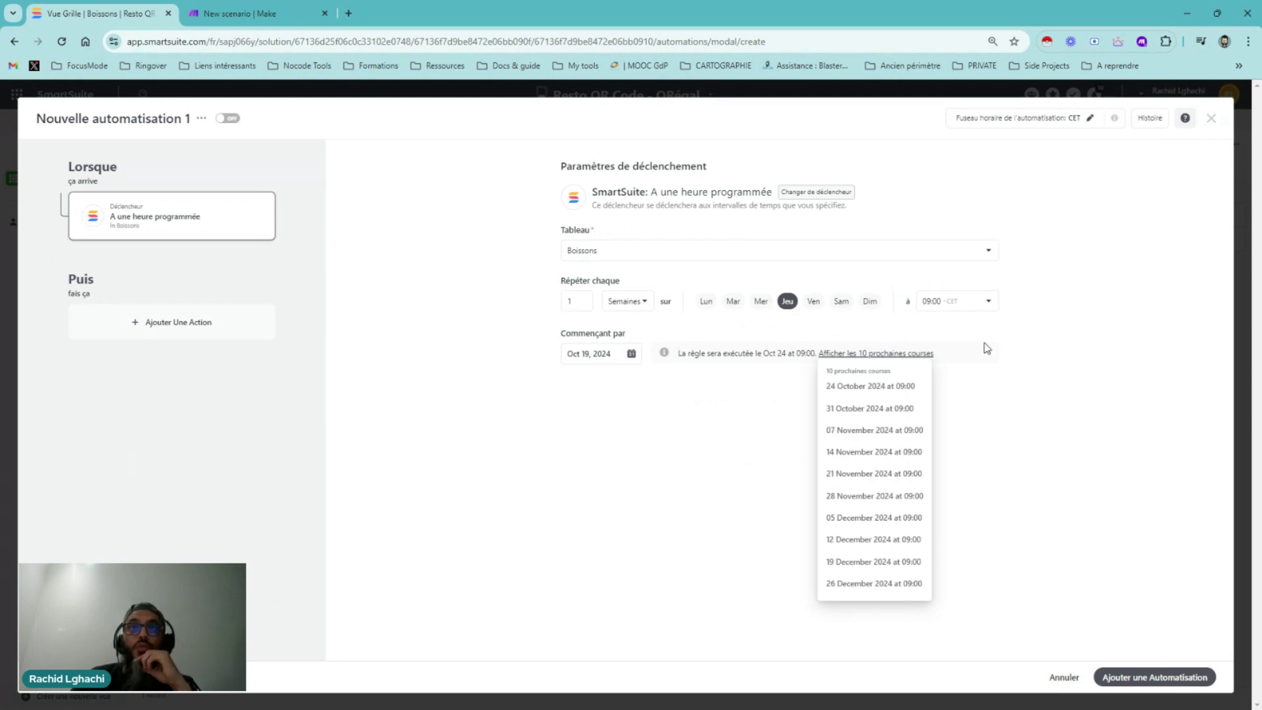
Add an 'Envoyer une demande de webhook' action and focus its empty URL field
{"action": "left_click", "coordinate": [188, 329]}
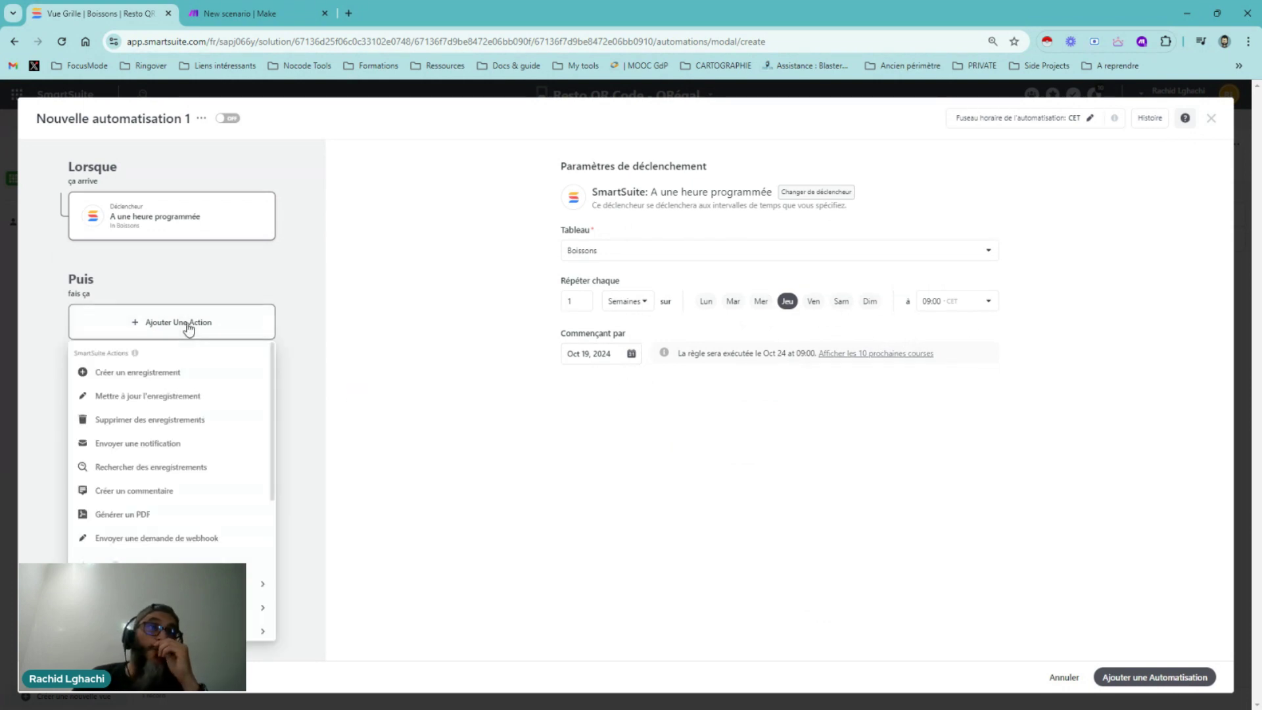
{"action": "left_click", "coordinate": [170, 538]}
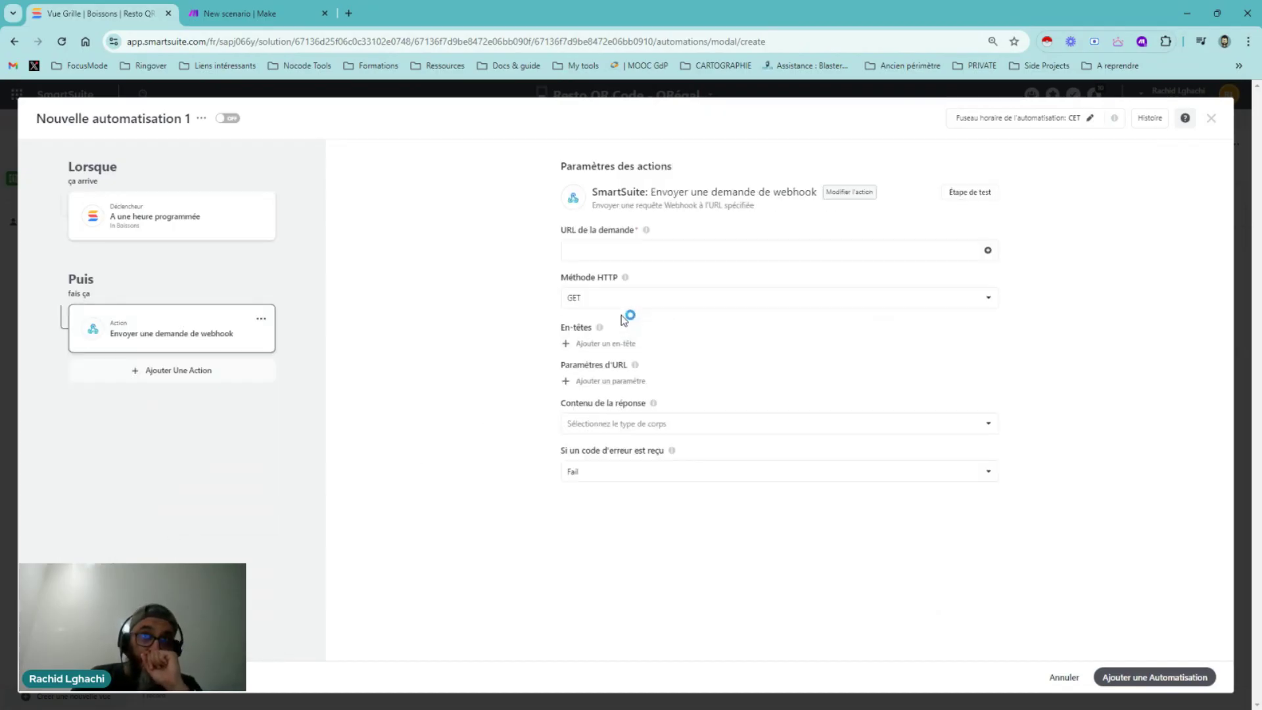
{"action": "left_click", "coordinate": [611, 248]}
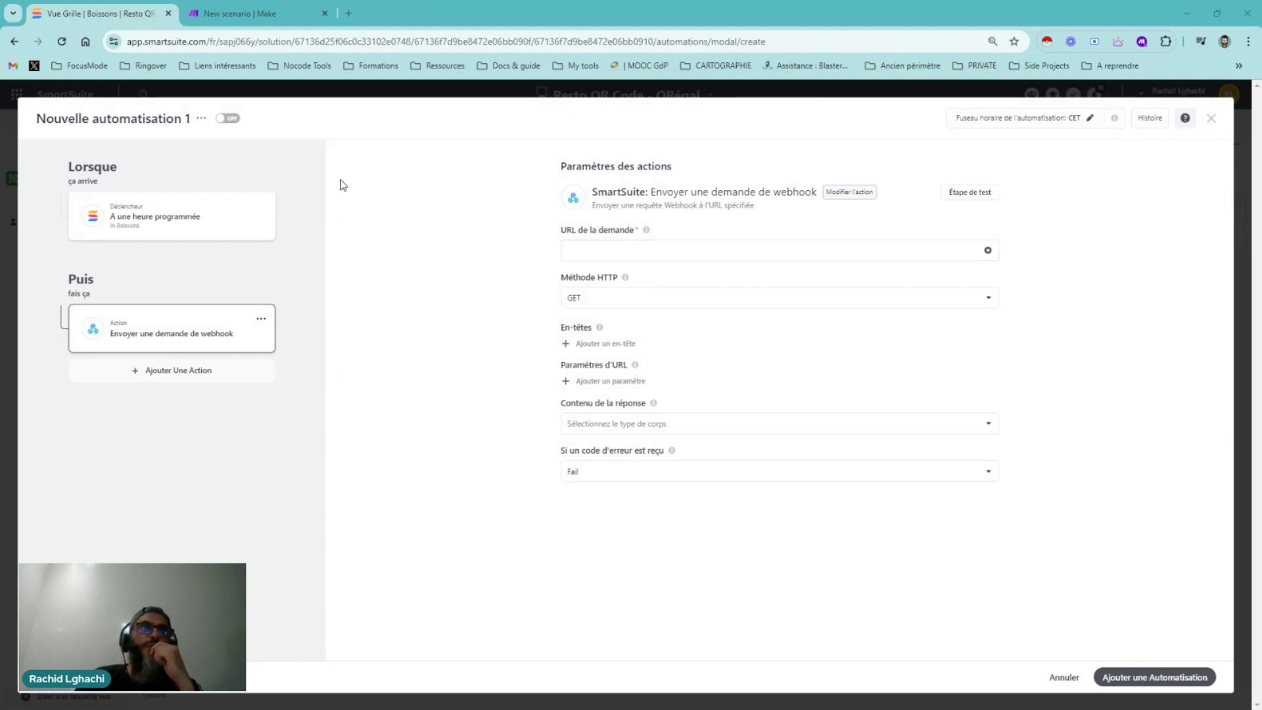
Discard the draft automation and show the [SST 05] solution's Tables grid
{"action": "left_click", "coordinate": [1212, 125]}
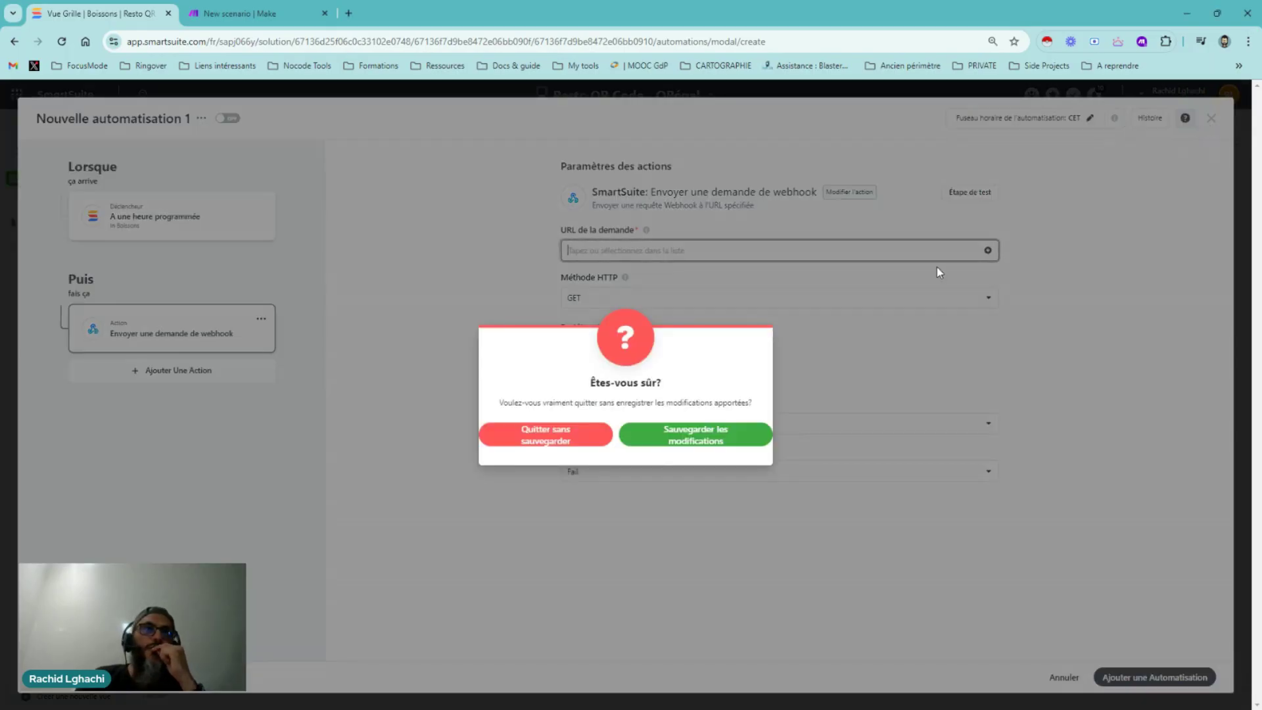
{"action": "left_click", "coordinate": [559, 441]}
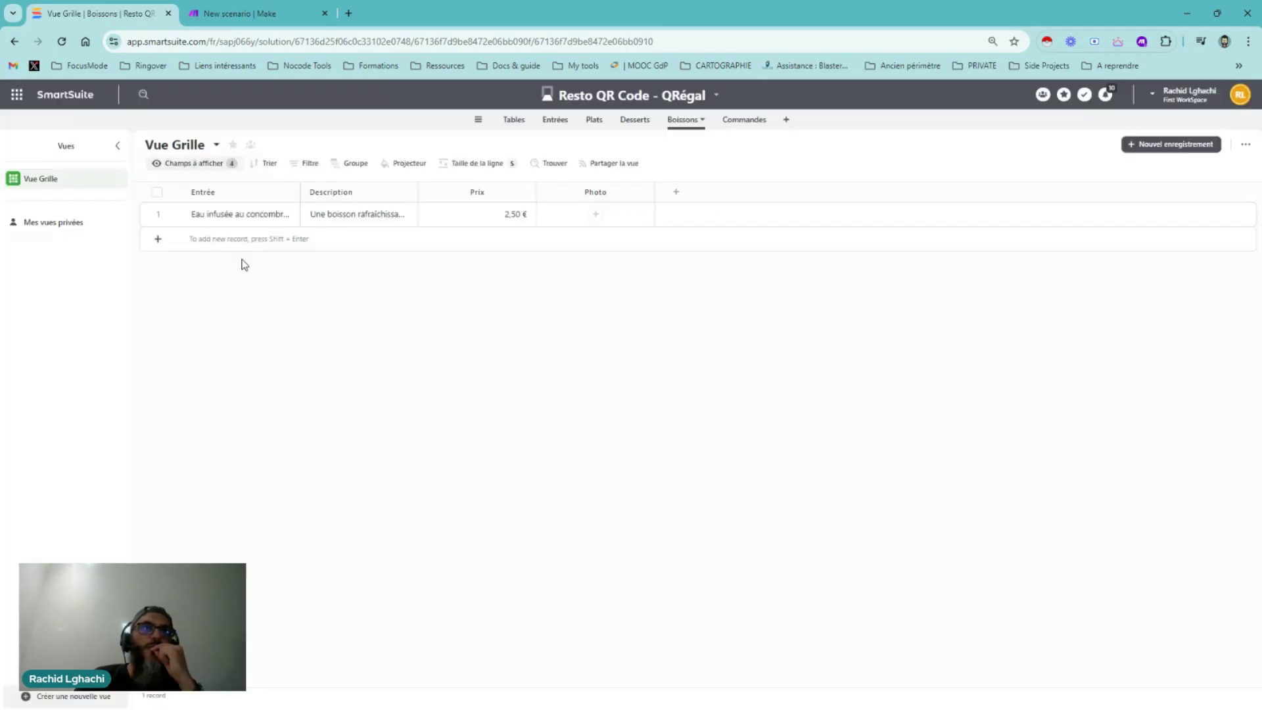
{"action": "left_click", "coordinate": [513, 119]}
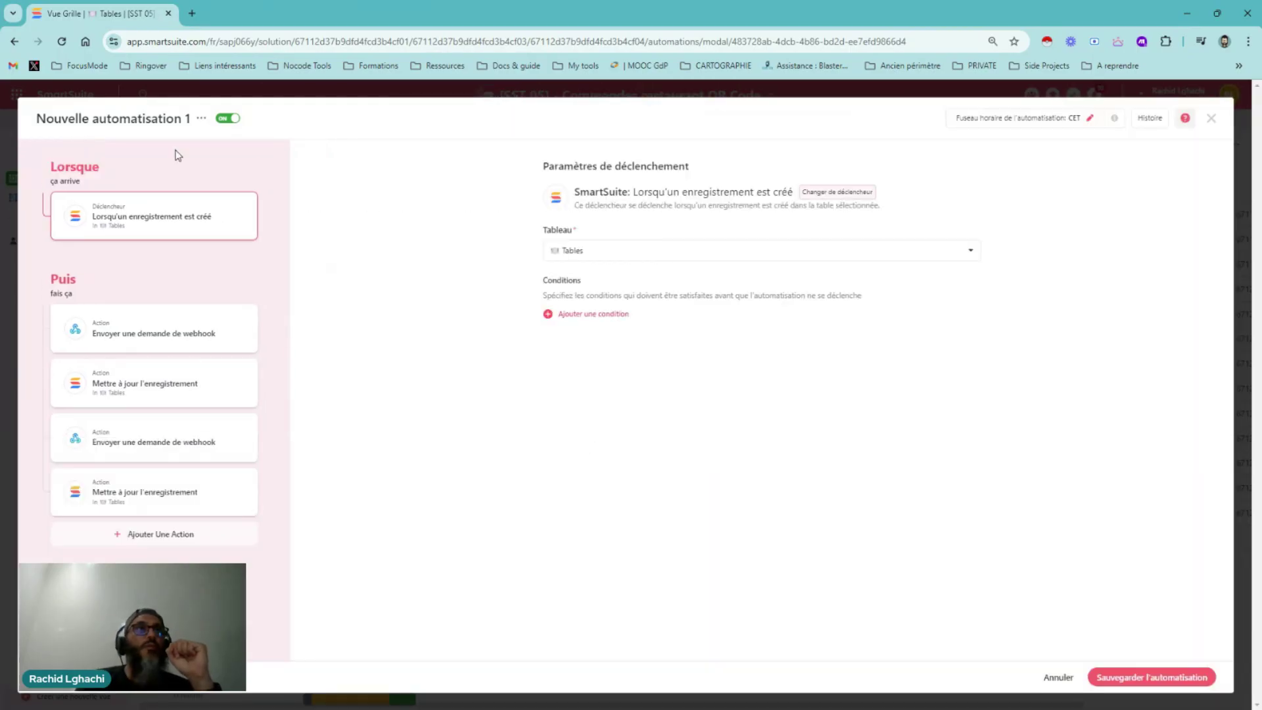
{"action": "left_click", "coordinate": [1212, 120]}
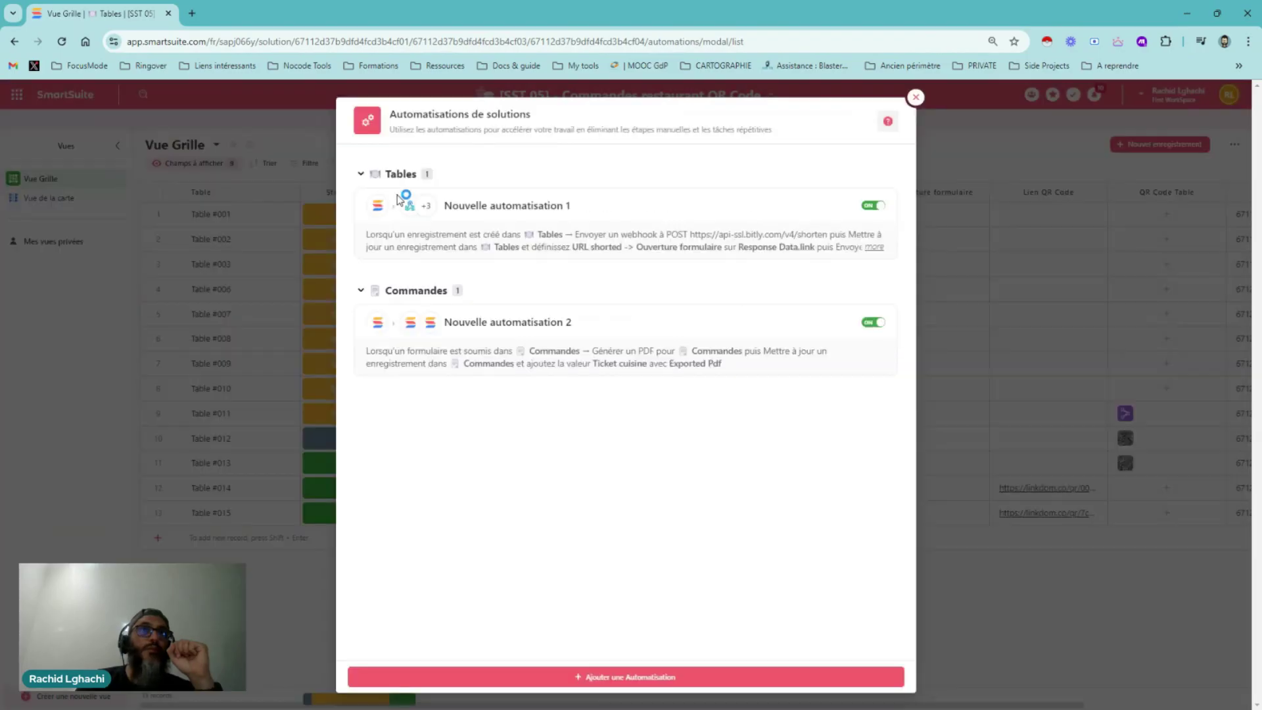
{"action": "left_click", "coordinate": [916, 97]}
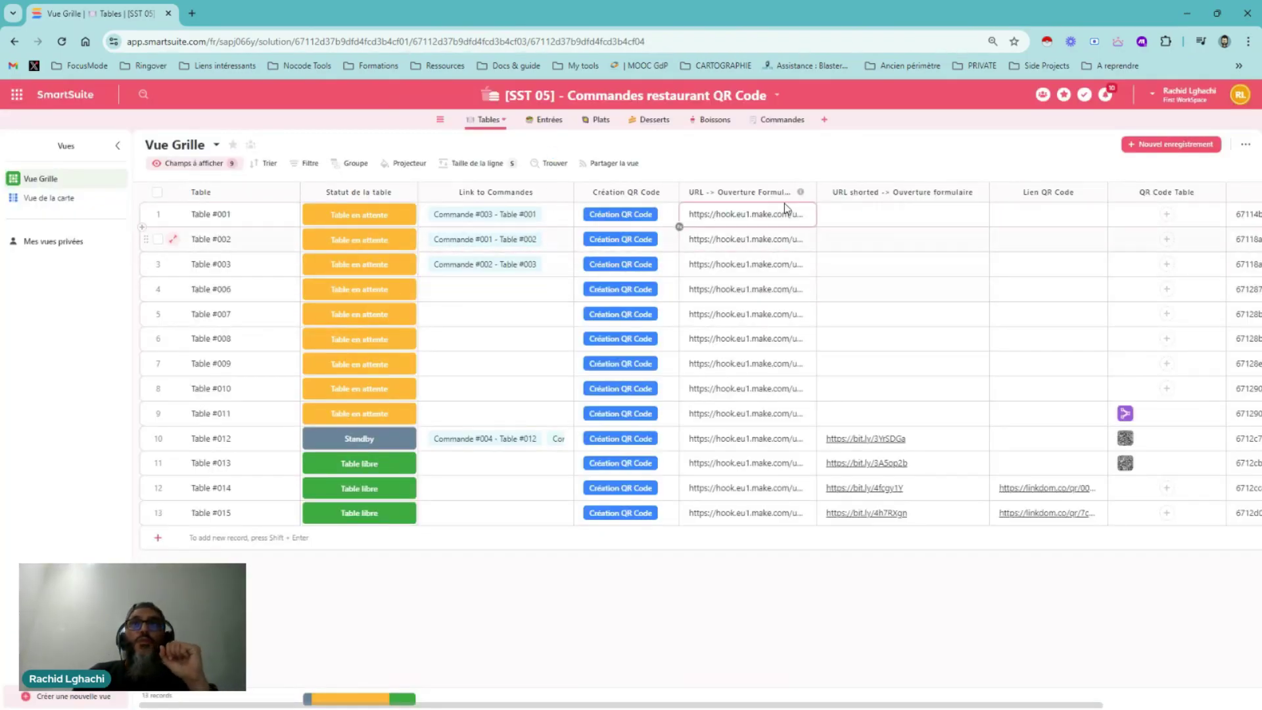
Widen the URL -> Ouverture Formulaire column and scroll across the grid to review the form links
{"action": "mouse_move", "coordinate": [818, 193]}
{"action": "left_mouse_down"}
{"action": "mouse_move", "coordinate": [935, 191]}
{"action": "mouse_move", "coordinate": [830, 201]}
{"action": "left_mouse_up"}
{"action": "left_click", "coordinate": [815, 220]}
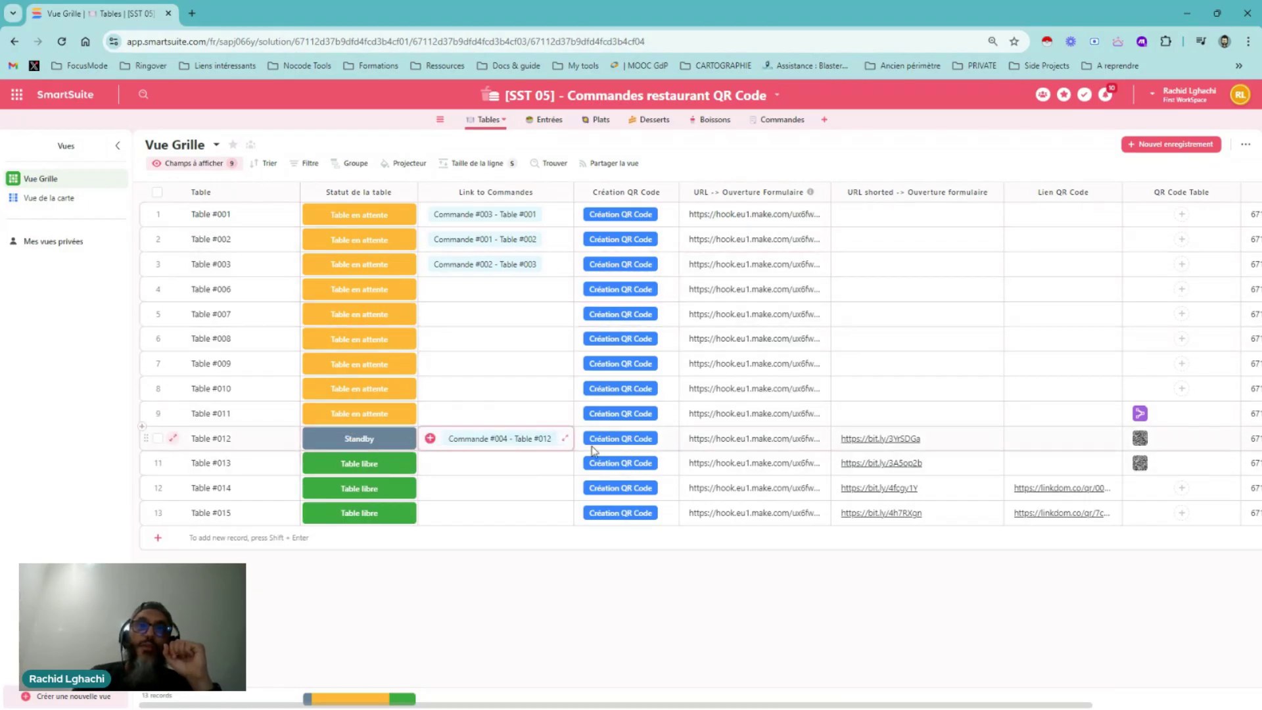
{"action": "left_click", "coordinate": [866, 442]}
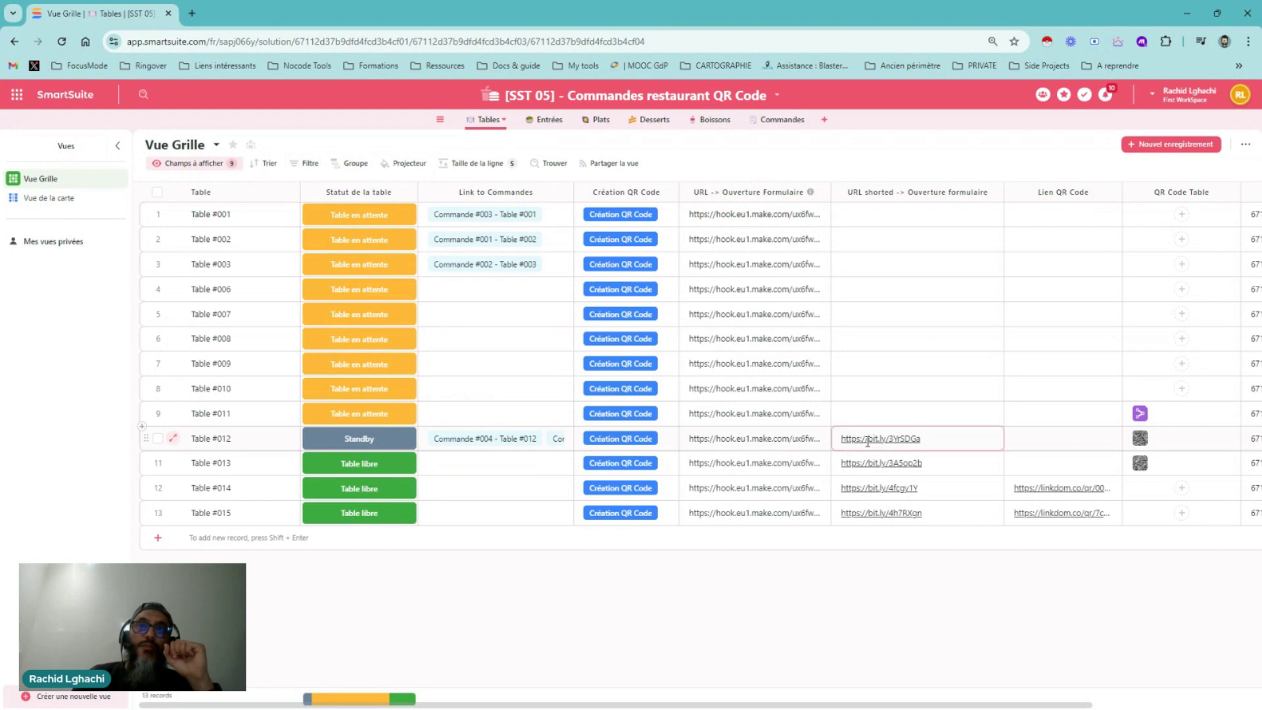
{"action": "left_click", "coordinate": [1060, 457]}
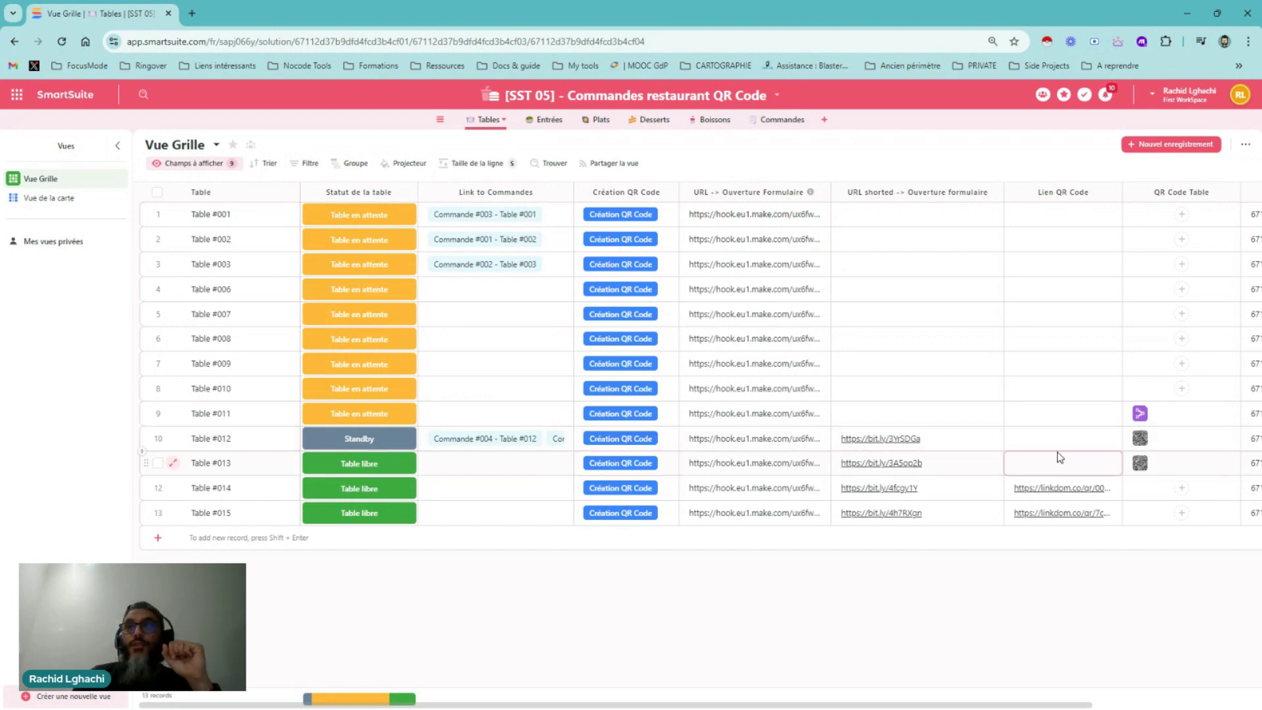
{"action": "mouse_move", "coordinate": [752, 706]}
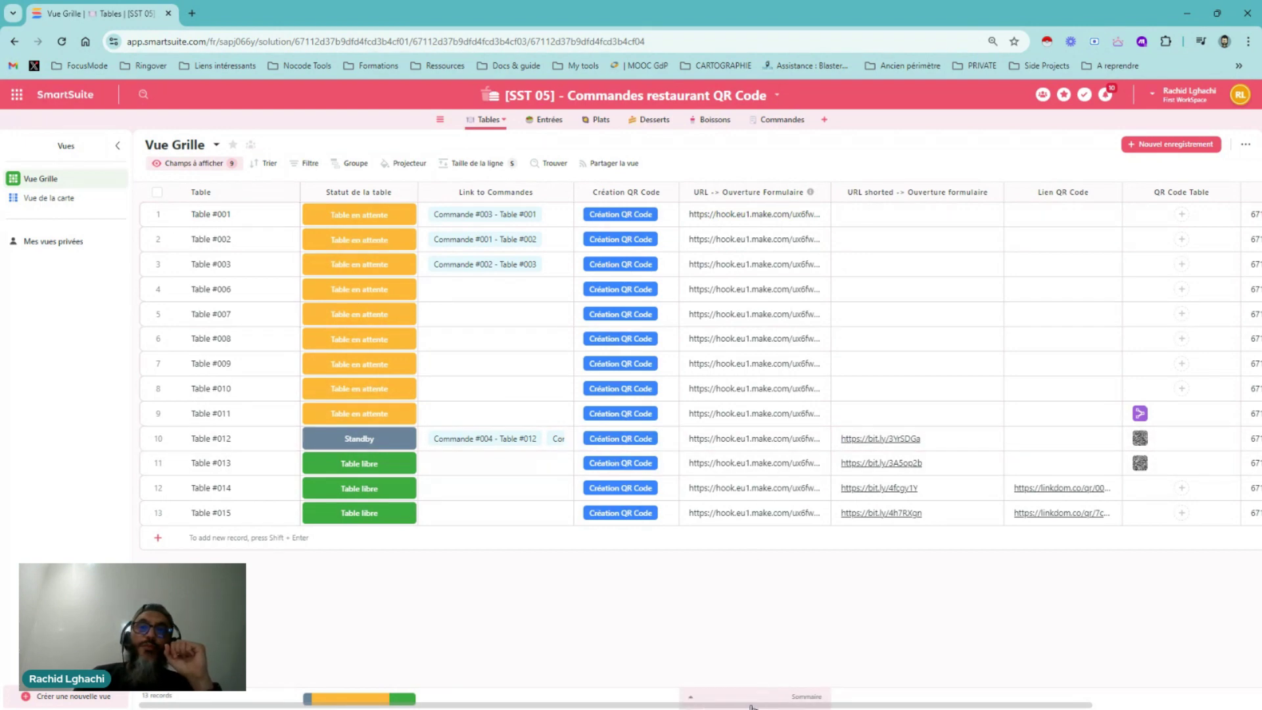
{"action": "left_click_drag", "start_coordinate": [753, 706], "coordinate": [838, 707]}
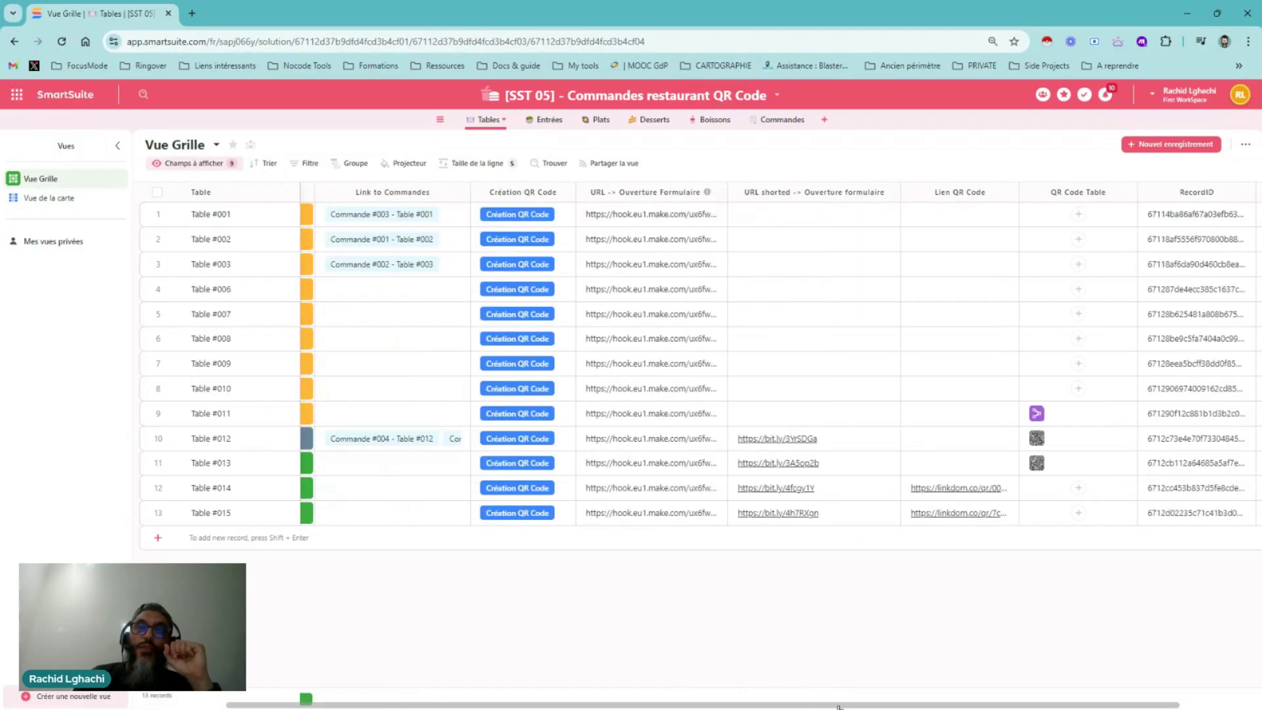
{"action": "left_click_drag", "start_coordinate": [839, 707], "coordinate": [846, 706]}
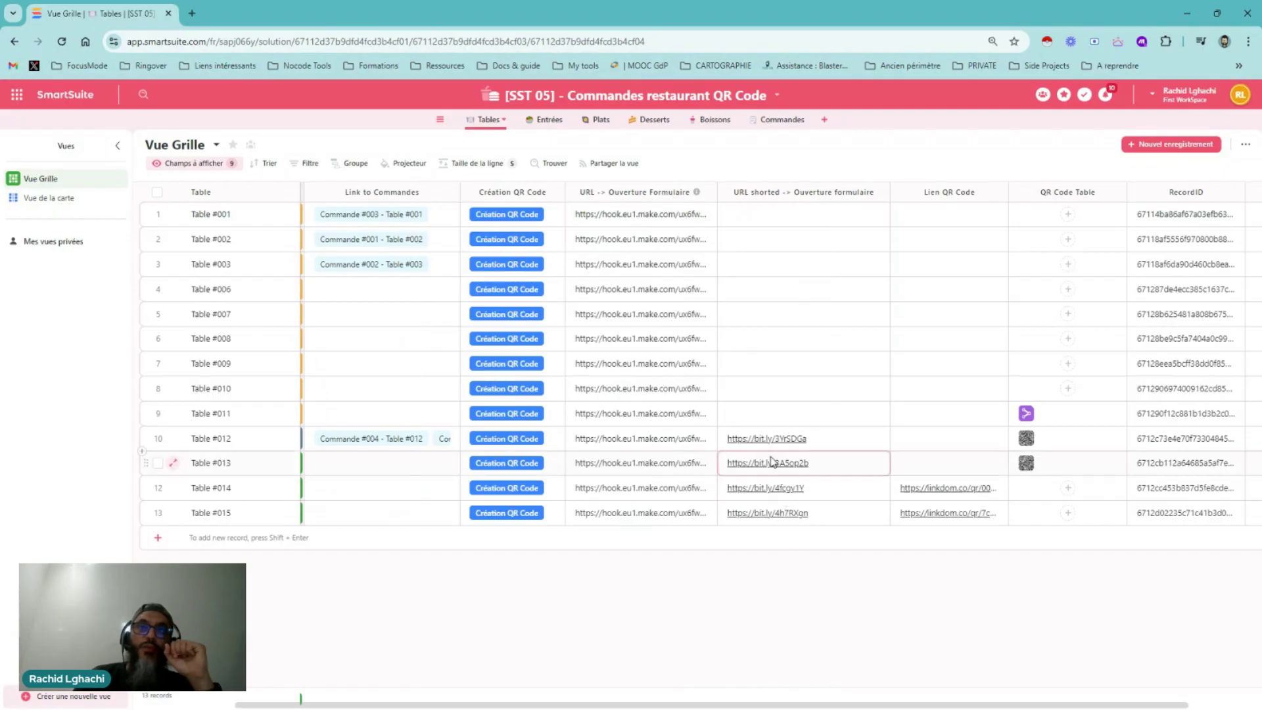
{"action": "left_click", "coordinate": [514, 240]}
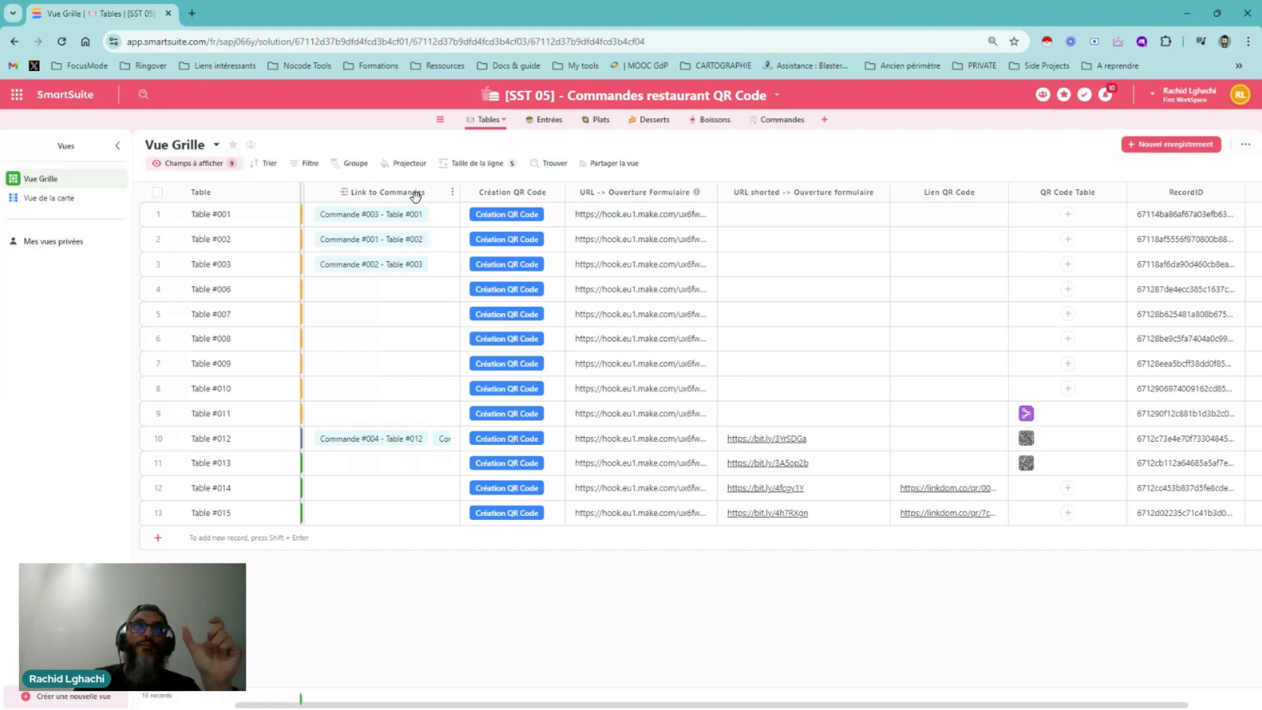
Review the form URL and Lien QR Code cells, ending on Table #014's linkdom link
{"action": "left_click", "coordinate": [704, 224]}
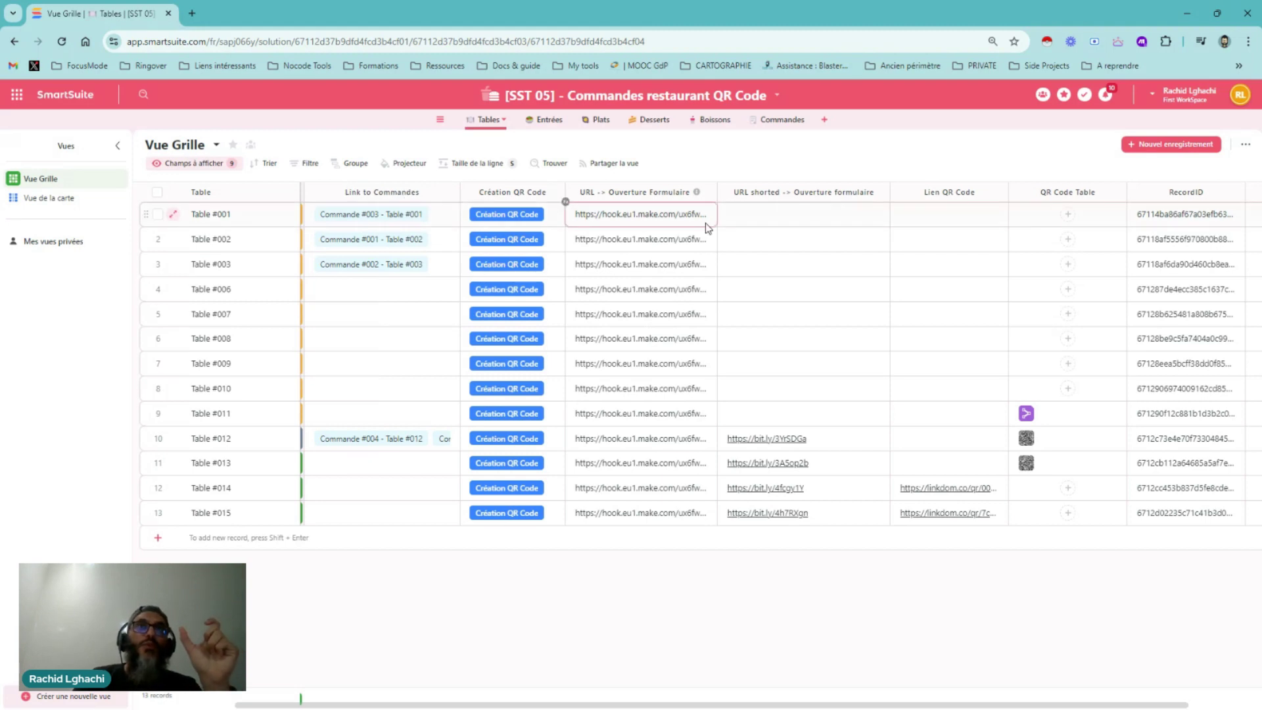
{"action": "left_click", "coordinate": [818, 444]}
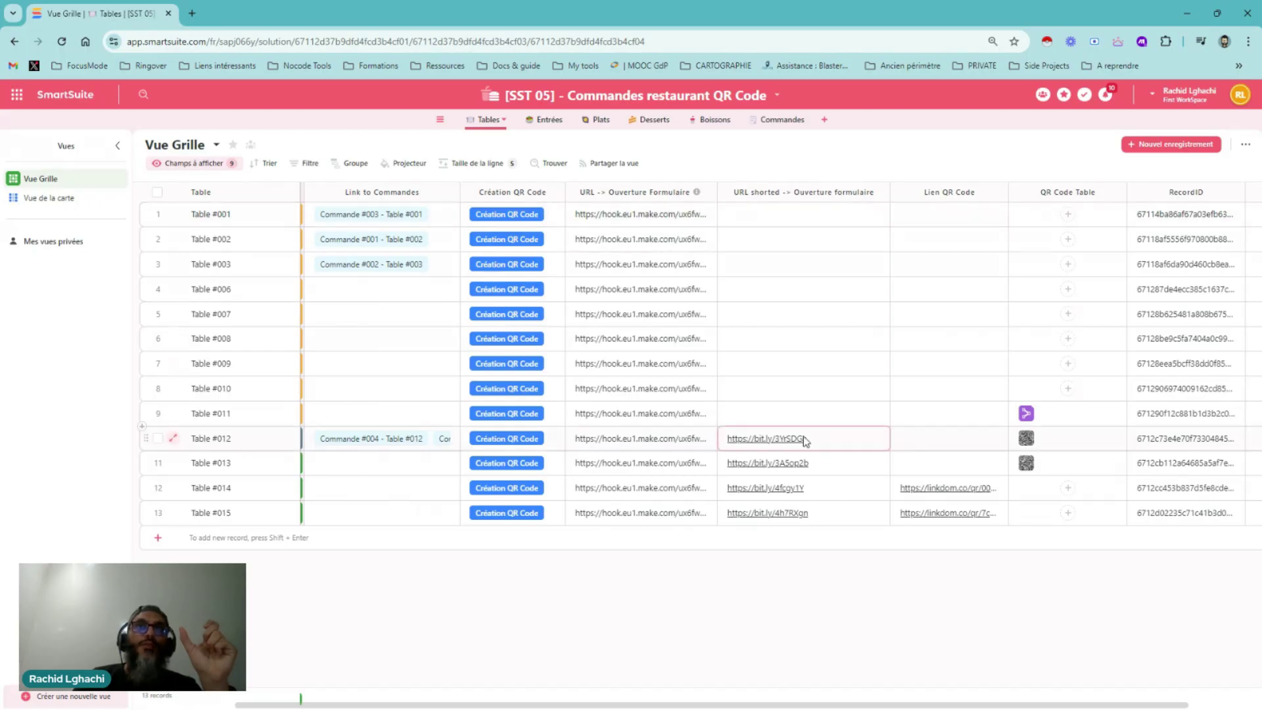
{"action": "left_click", "coordinate": [990, 441]}
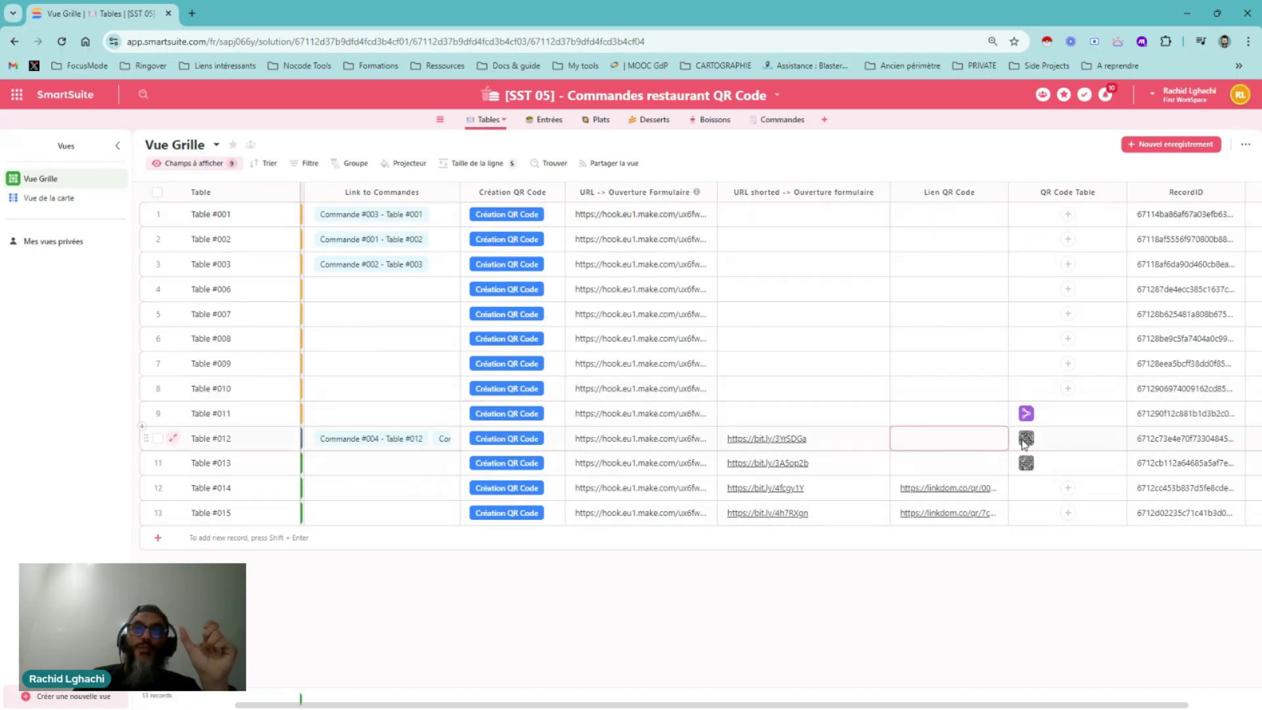
{"action": "left_click", "coordinate": [947, 388]}
{"action": "left_click", "coordinate": [609, 390]}
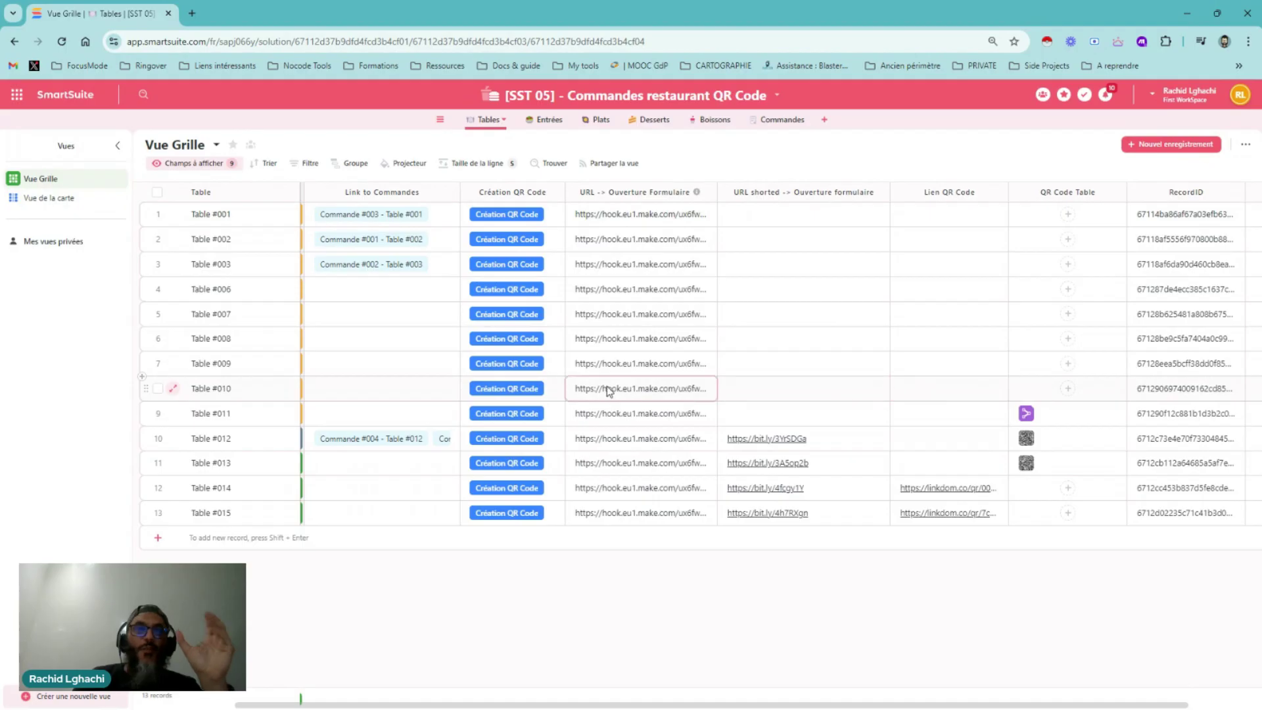
{"action": "left_click", "coordinate": [1073, 191]}
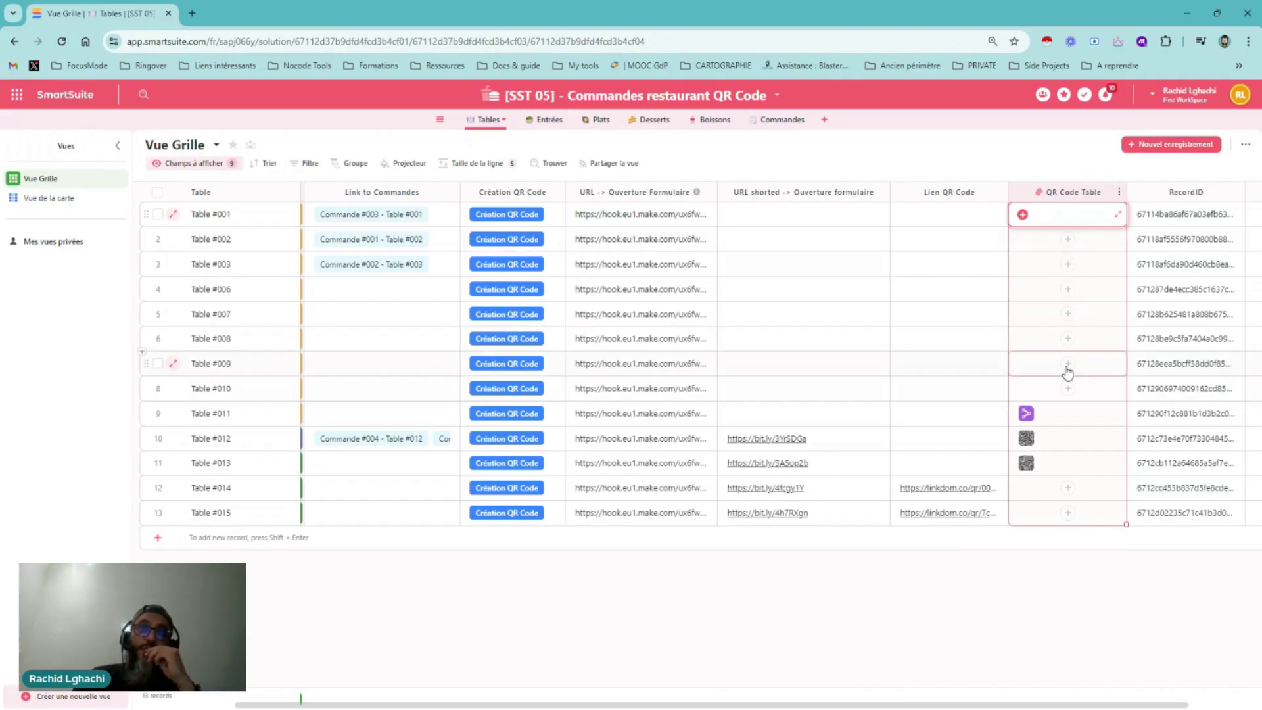
{"action": "left_click", "coordinate": [950, 486]}
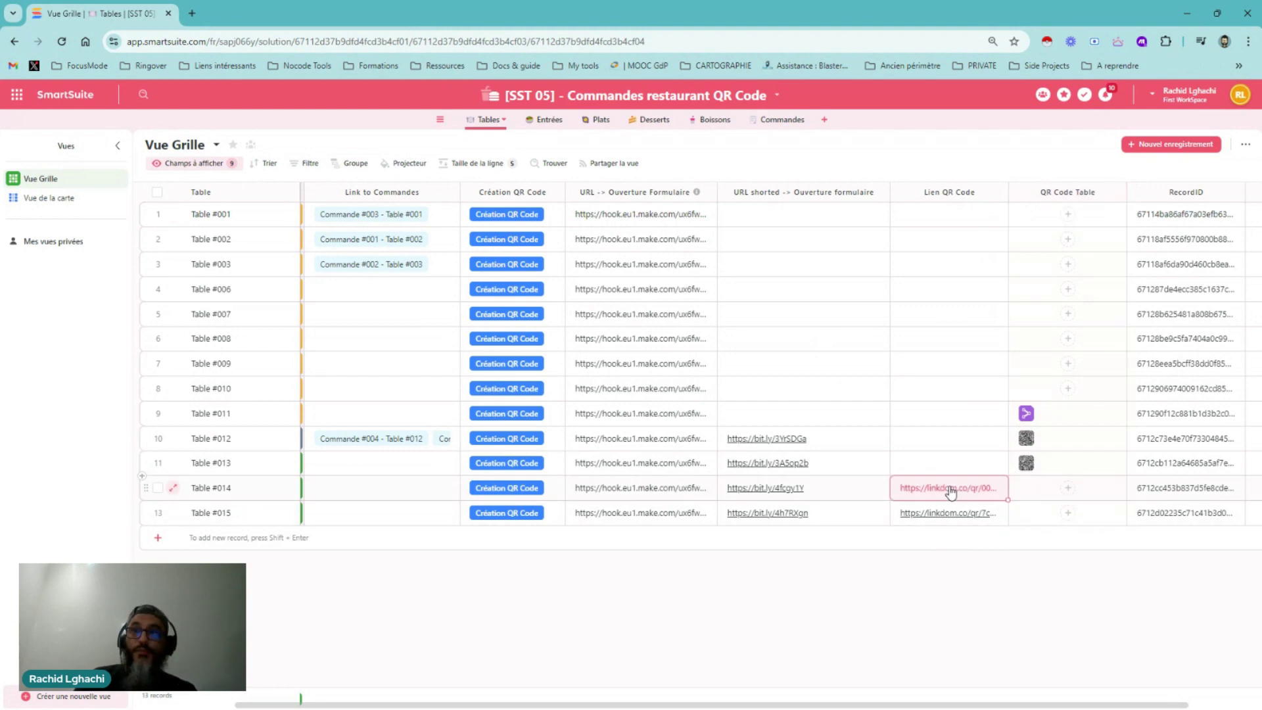
Load Table #014's linkdom QR link in a new Chrome tab to view its QR image
{"action": "key", "text": "ctrl+t"}
{"action": "left_click", "coordinate": [225, 41]}
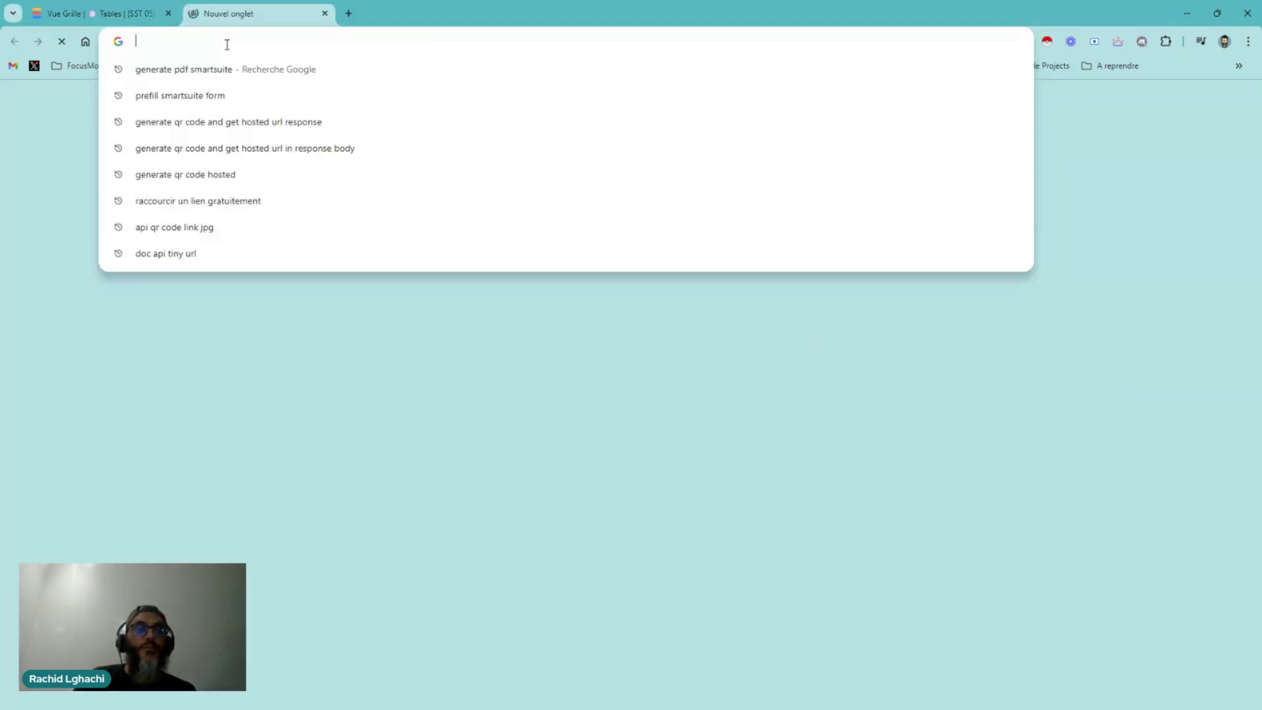
{"action": "type", "text": "https://linkdom.co/qr/000db0"}
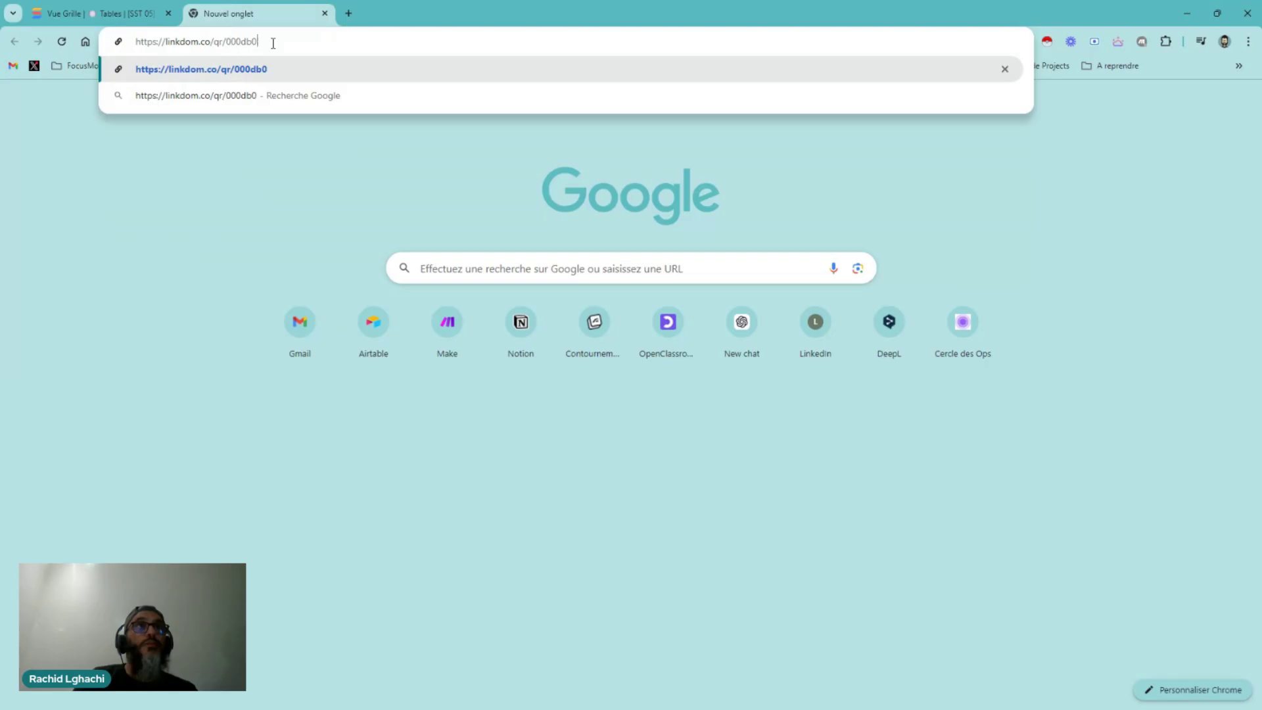
{"action": "key", "text": "Return"}
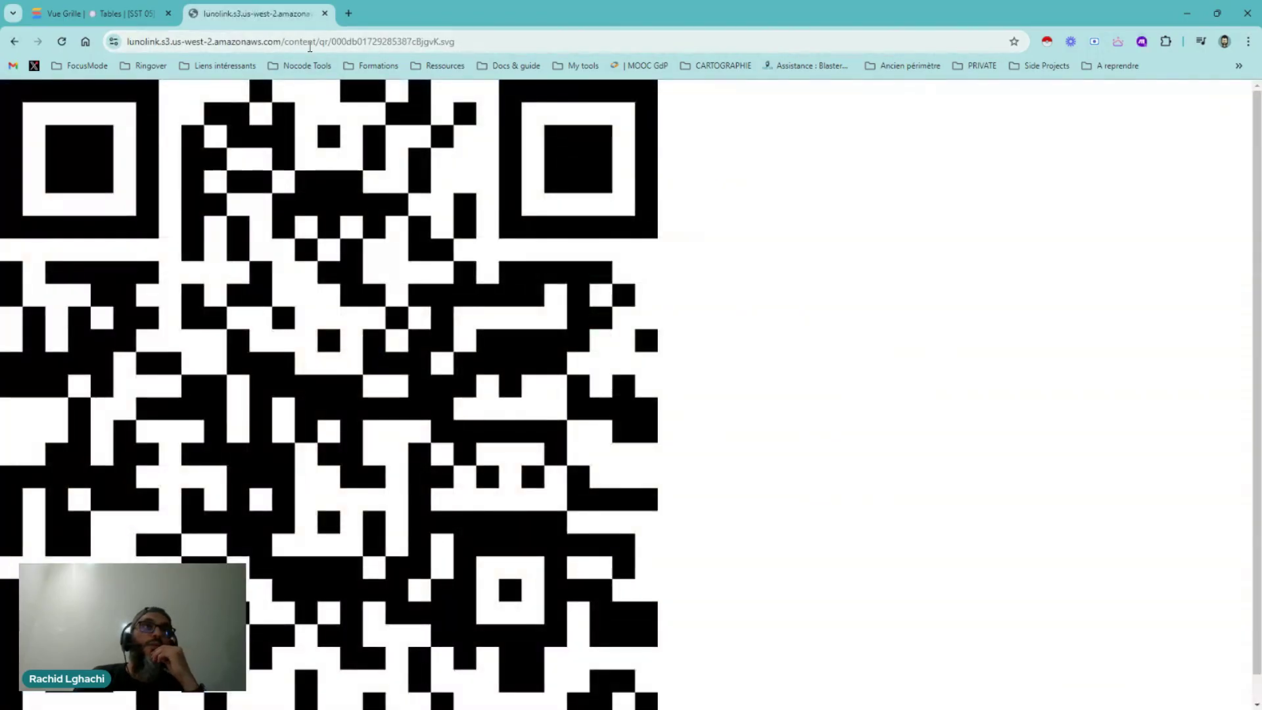
Return to the SmartSuite Tables grid and select Table #001's form-opening URL
{"action": "left_click", "coordinate": [132, 18]}
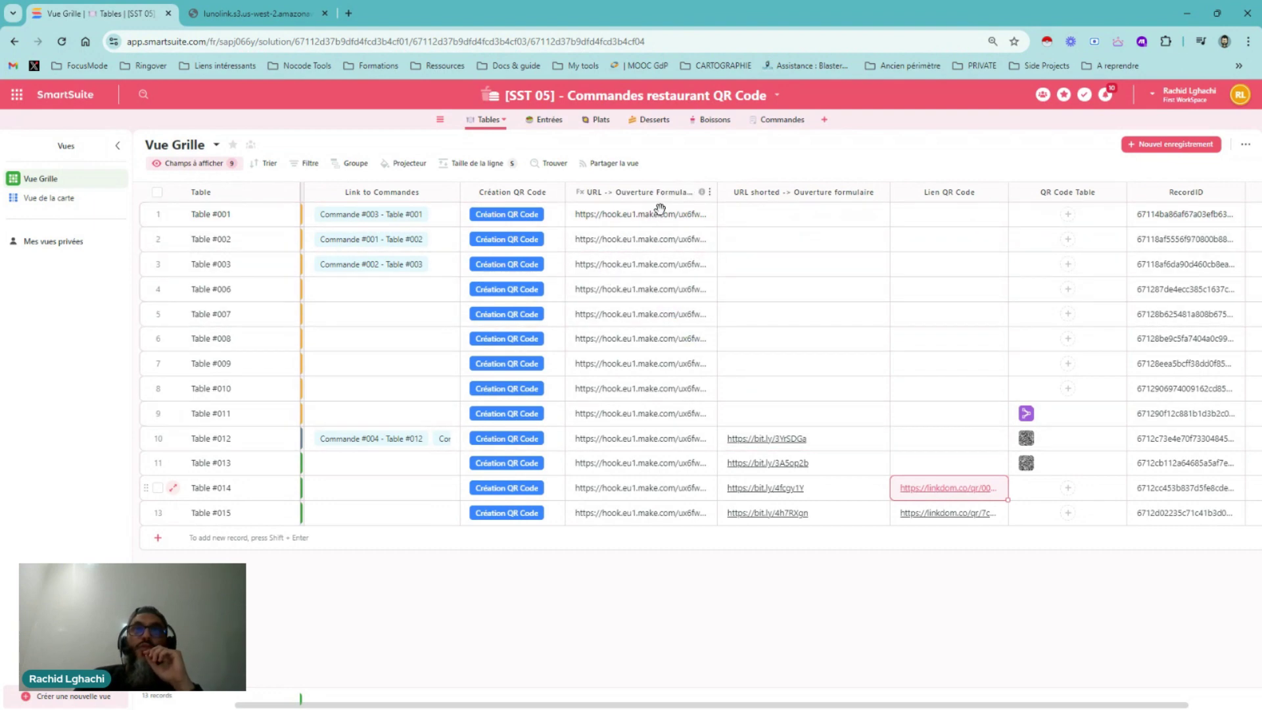
{"action": "left_click", "coordinate": [649, 225]}
{"action": "left_click", "coordinate": [650, 224]}
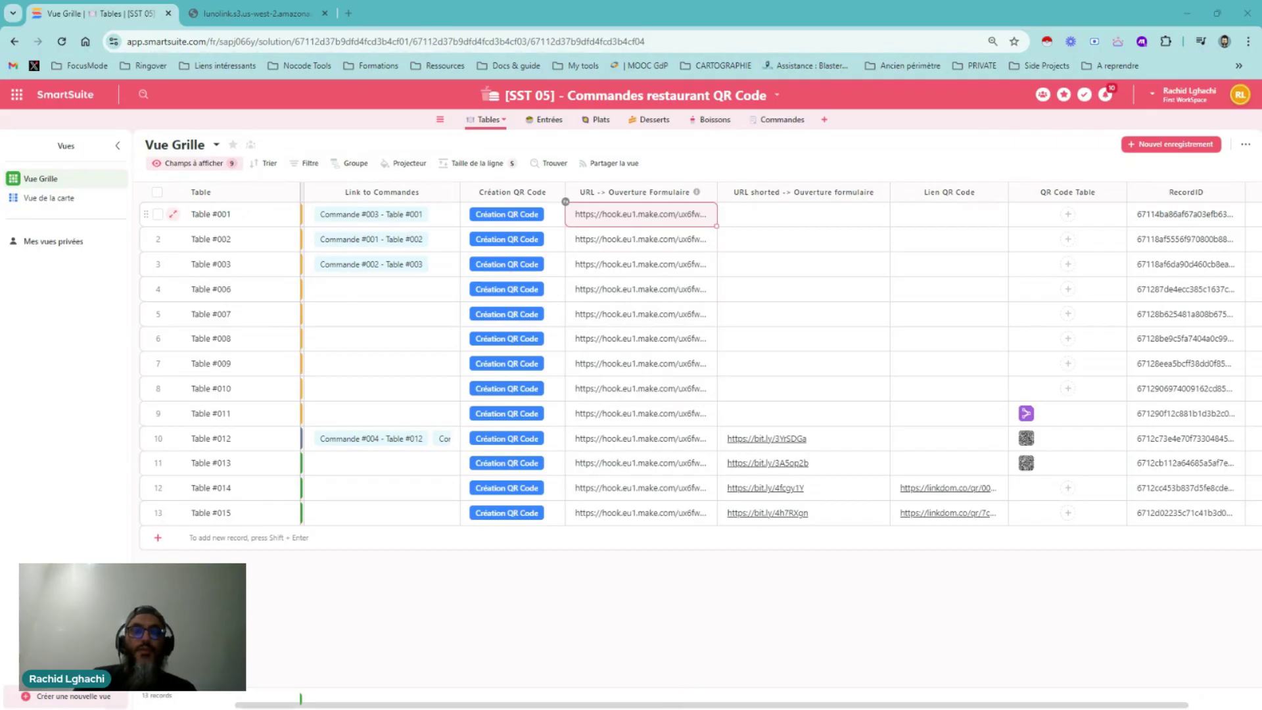
{"action": "left_click", "coordinate": [517, 694]}
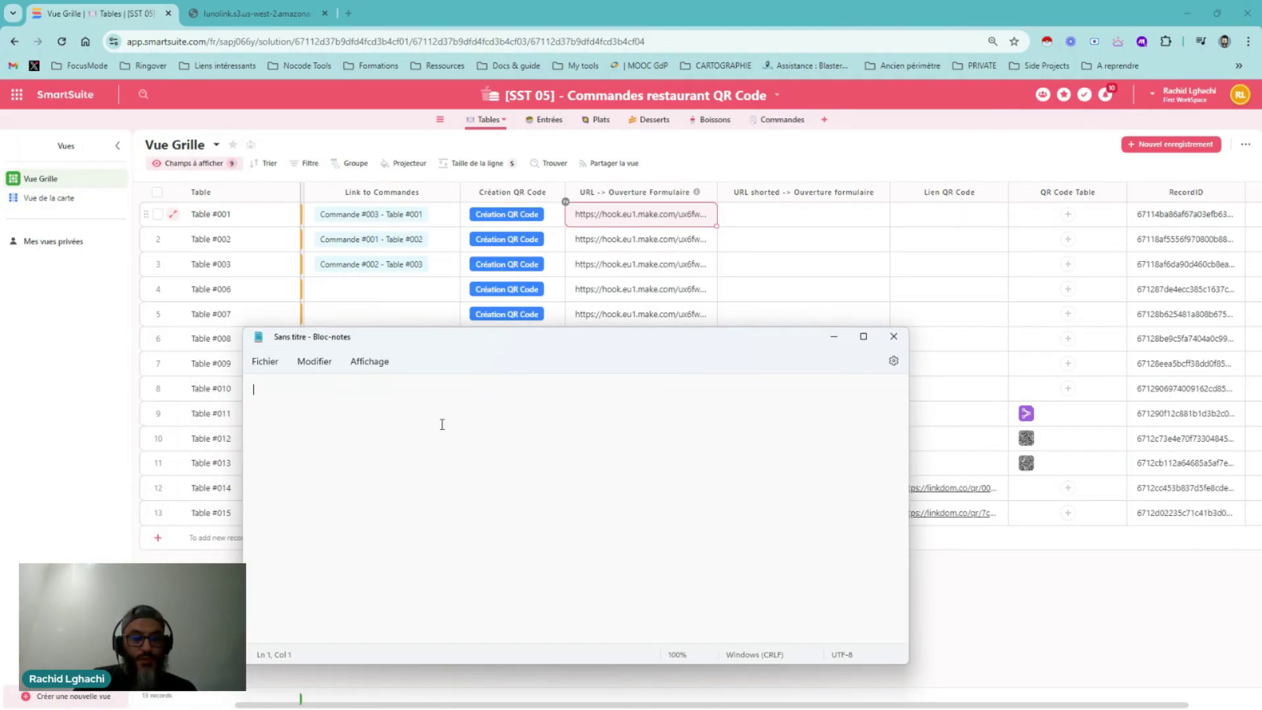
{"action": "type", "text": "https://linkdom.co/qr/000db0"}
{"action": "left_click_drag", "start_coordinate": [805, 340], "coordinate": [808, 384]}
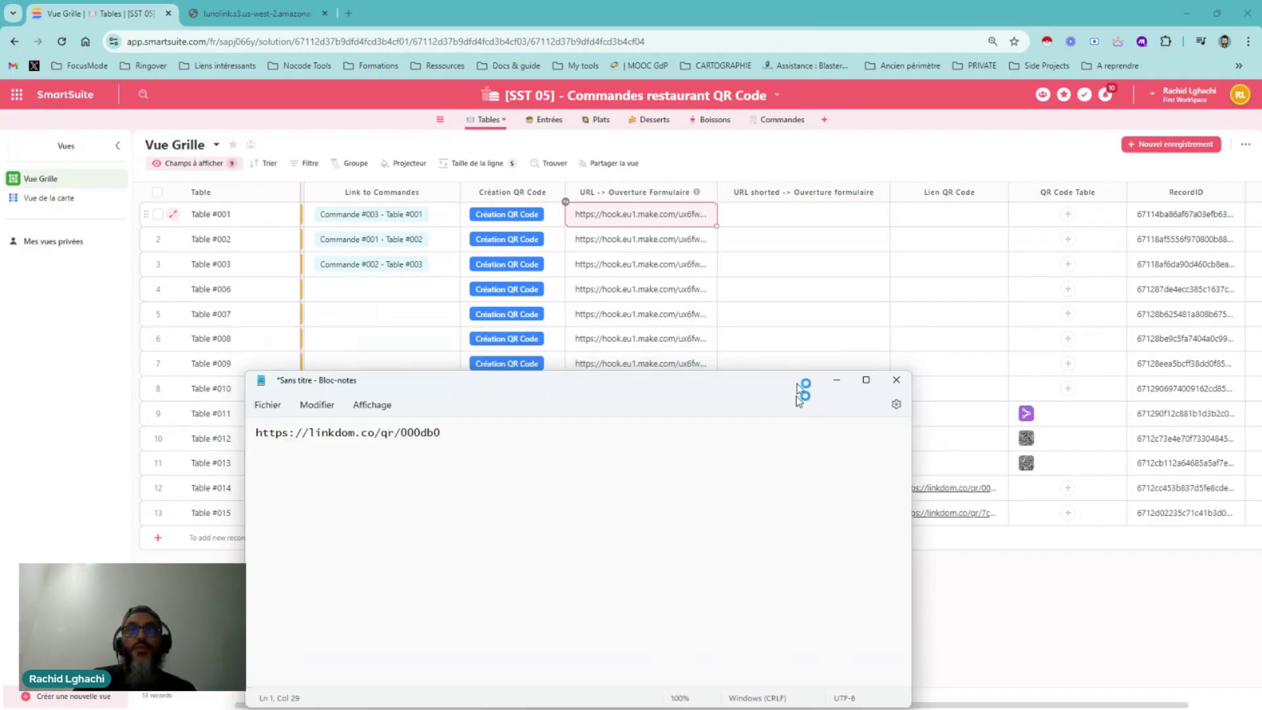
{"action": "left_click", "coordinate": [836, 379]}
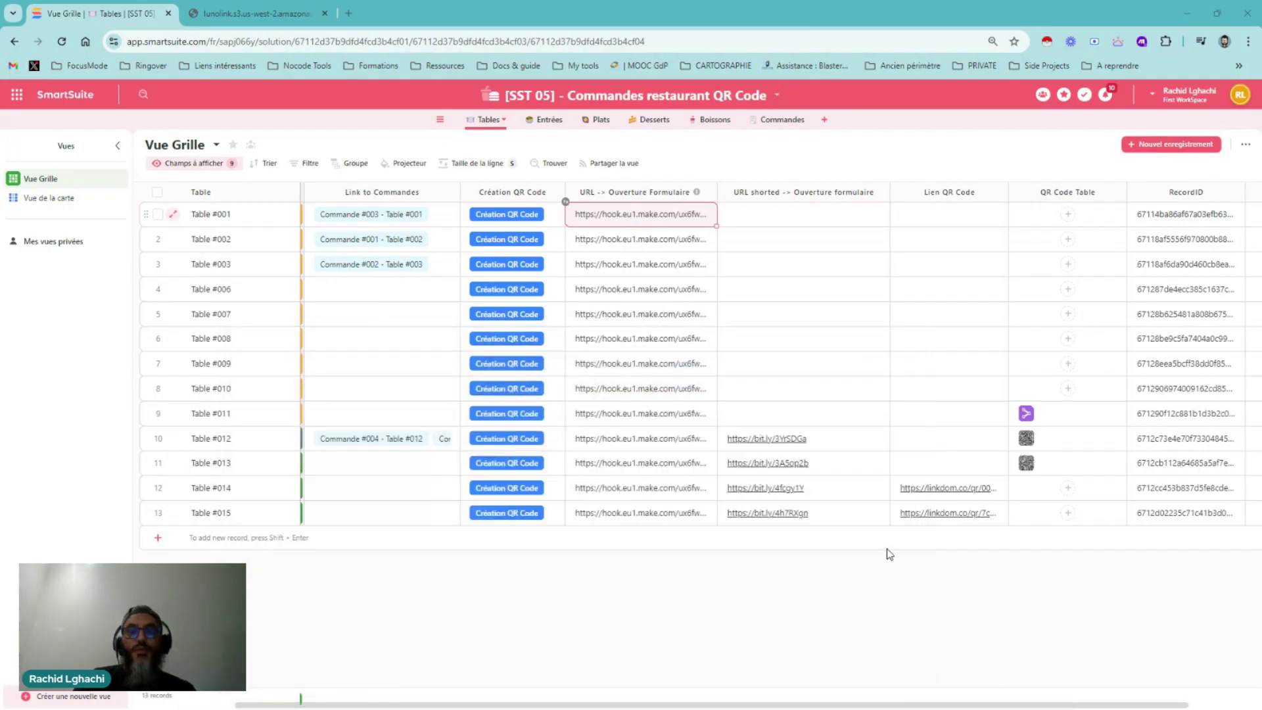
{"action": "left_click", "coordinate": [845, 448]}
{"action": "left_click", "coordinate": [678, 213]}
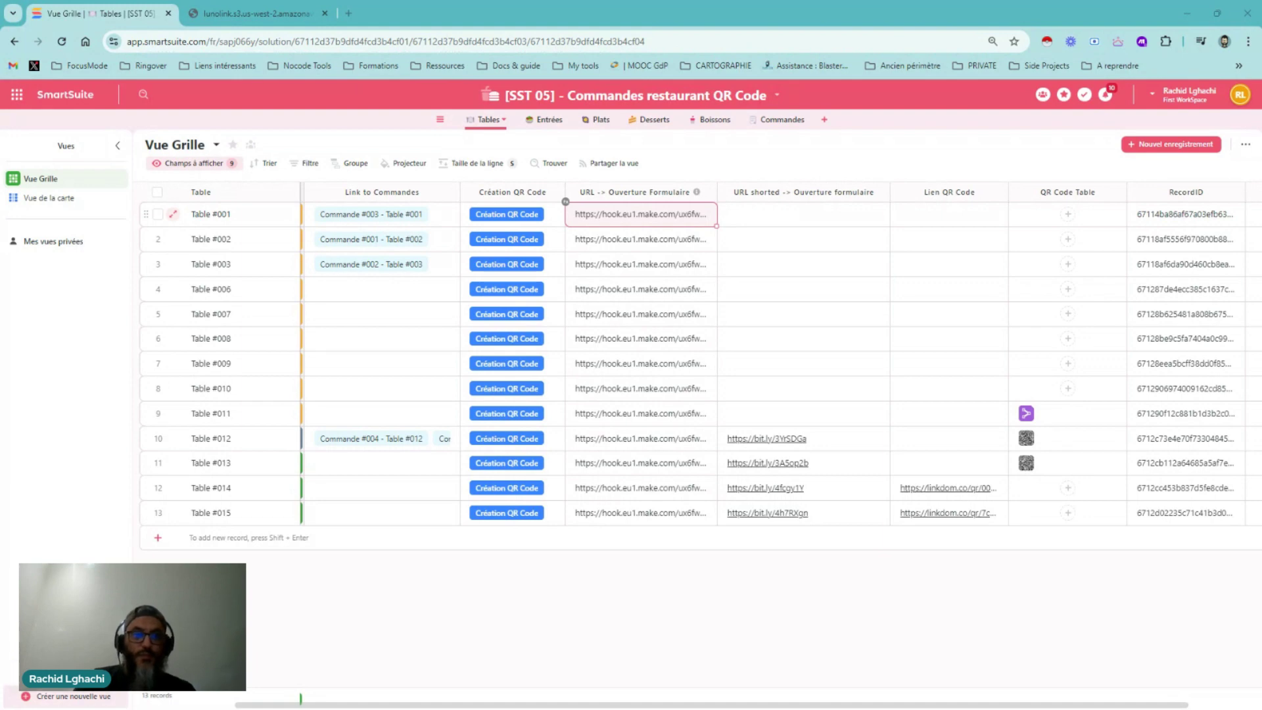
Put Table #001's hook.eu1.make.com form-opening URL on the note's second line, below the linkdom link
{"action": "key", "text": "alt+Tab"}
{"action": "left_click_drag", "start_coordinate": [553, 227], "coordinate": [593, 232]}
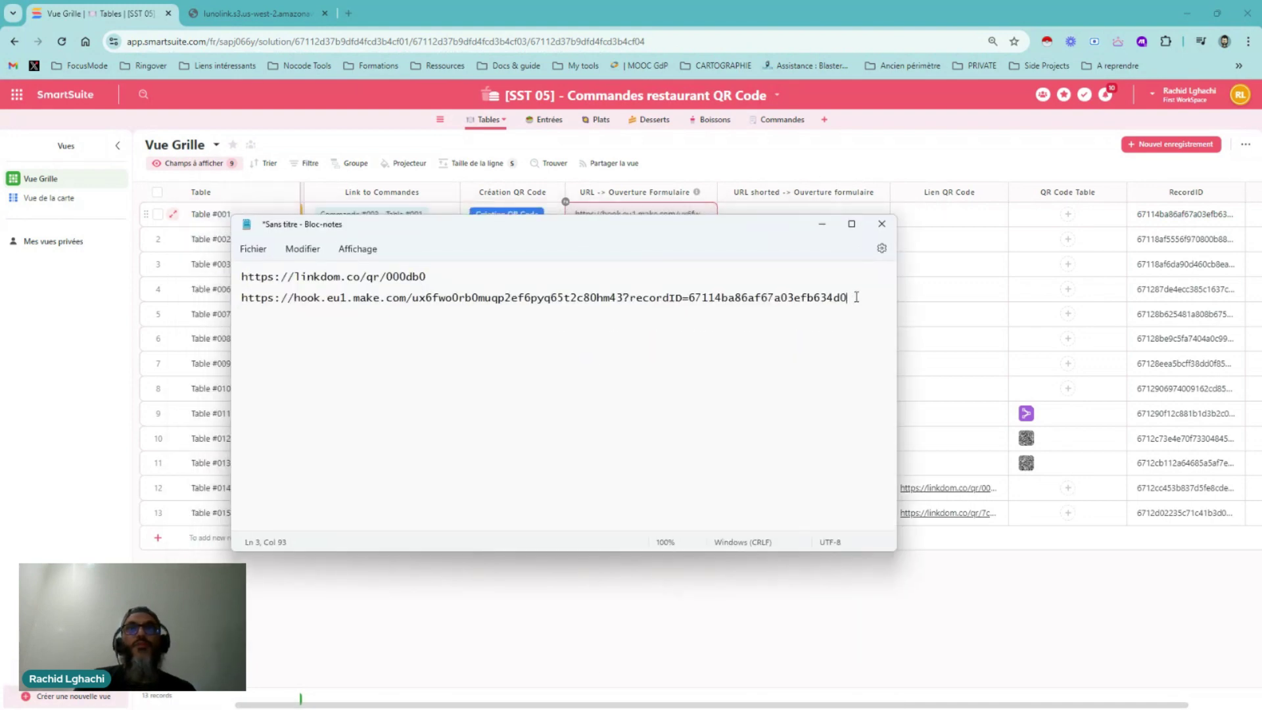
{"action": "left_click_drag", "start_coordinate": [855, 297], "coordinate": [252, 298]}
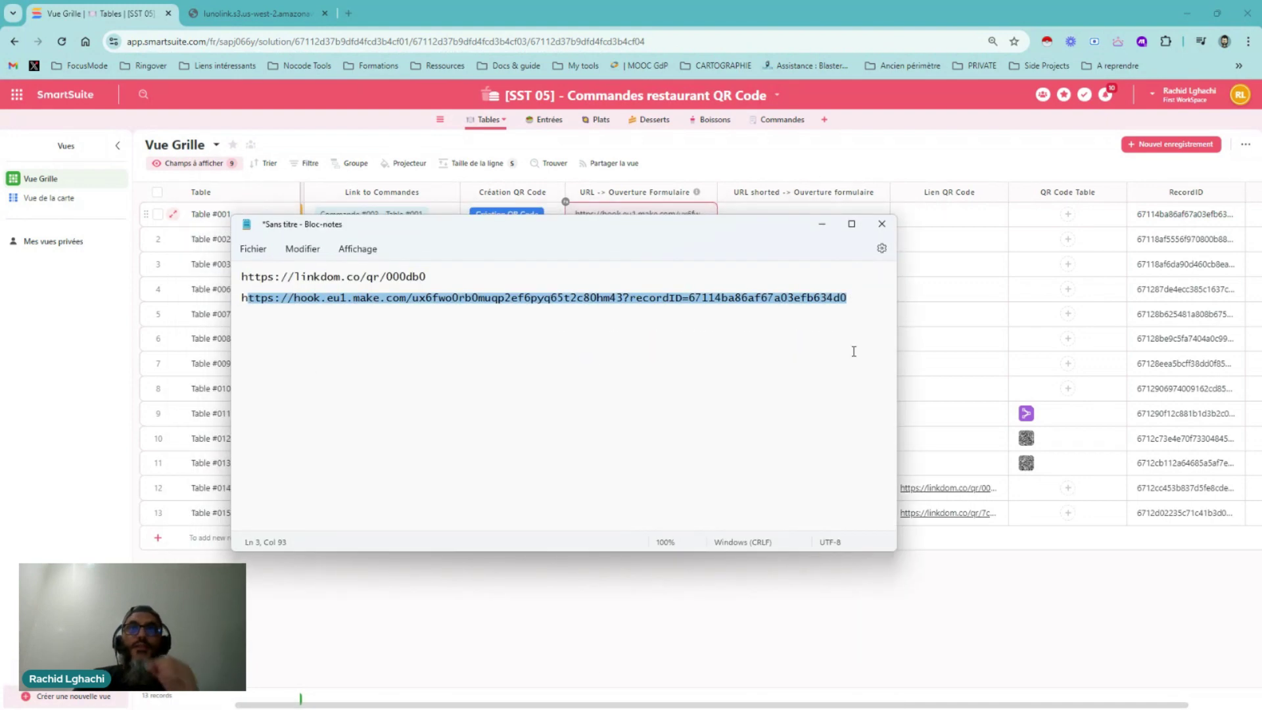
{"action": "left_click_drag", "start_coordinate": [714, 229], "coordinate": [824, 422]}
{"action": "key", "text": "super+Down"}
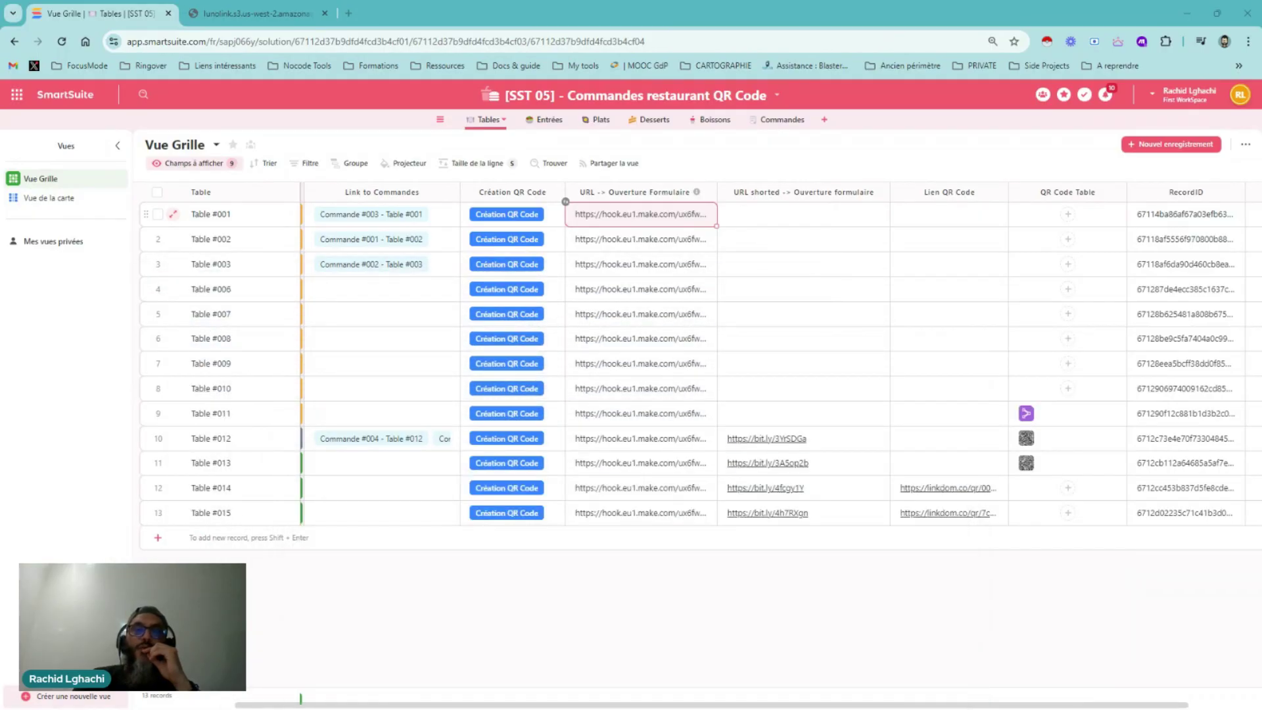
{"action": "left_click", "coordinate": [790, 437]}
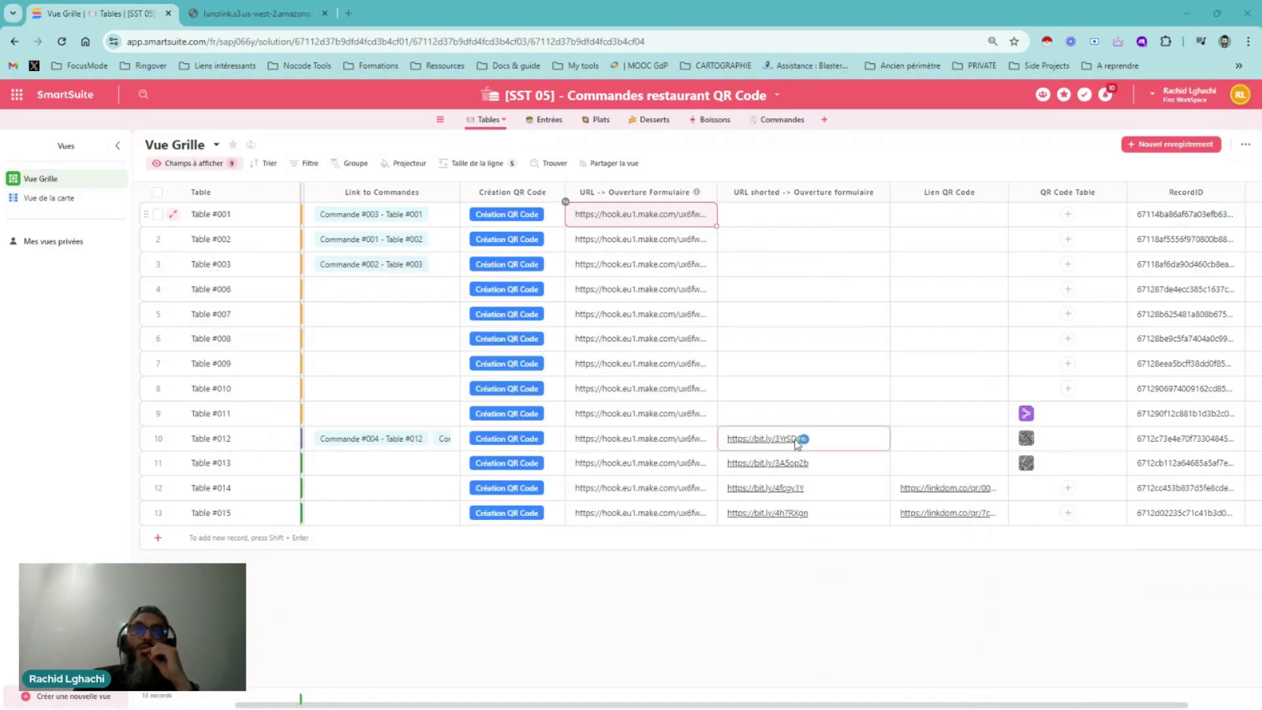
{"action": "key", "text": "Down"}
{"action": "key", "text": "alt+Tab"}
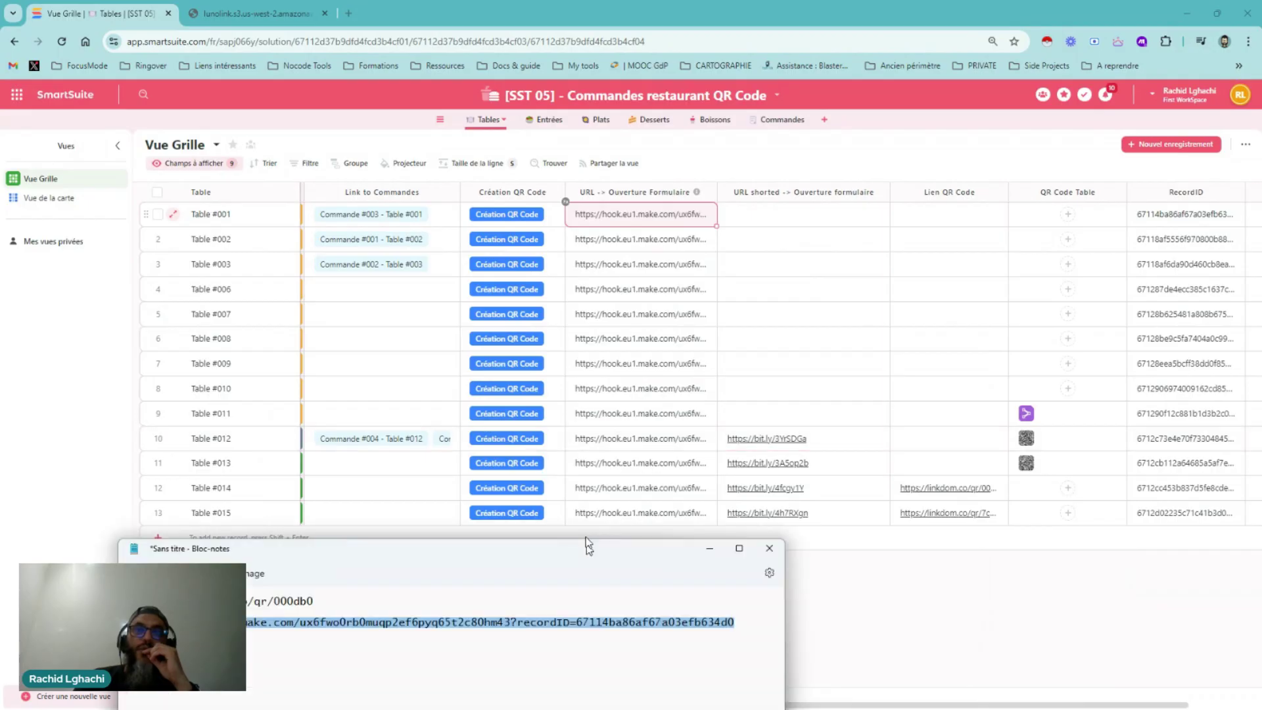
Inspect the URL shorted, Lien QR Code and QR Code Table cells for Tables #012–#014, then hide the note
{"action": "left_click", "coordinate": [943, 486]}
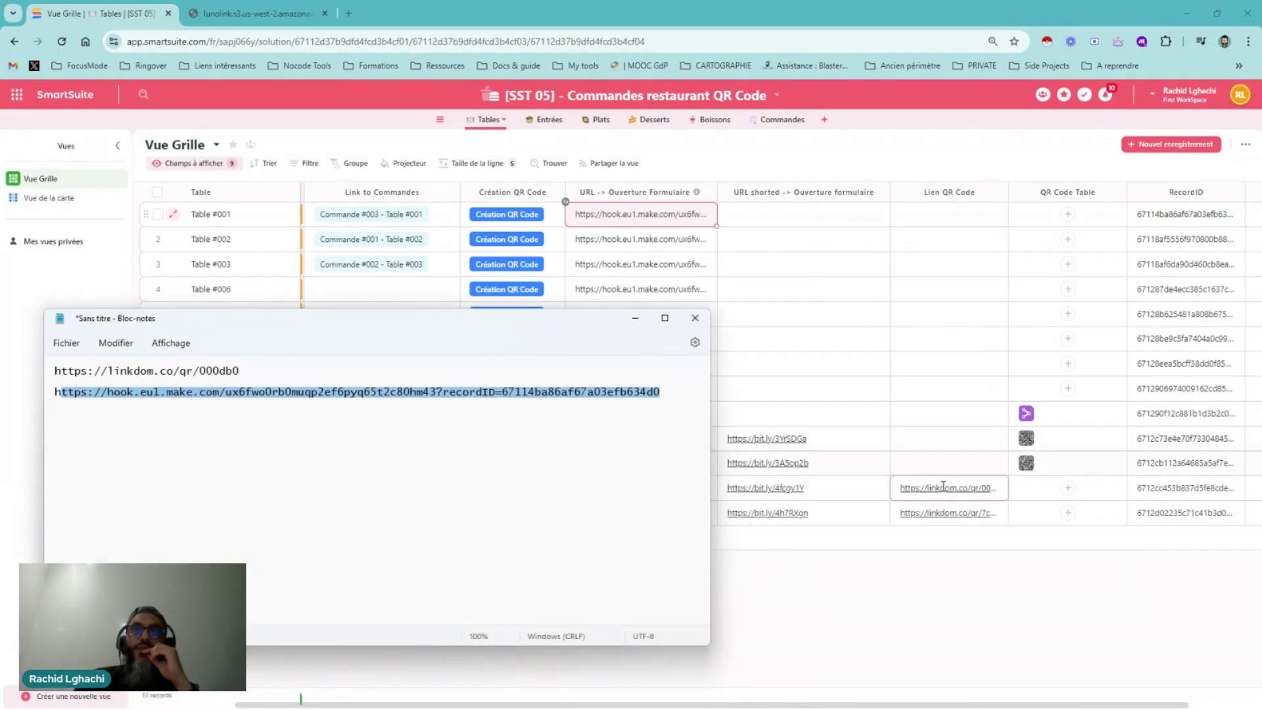
{"action": "left_click", "coordinate": [822, 439]}
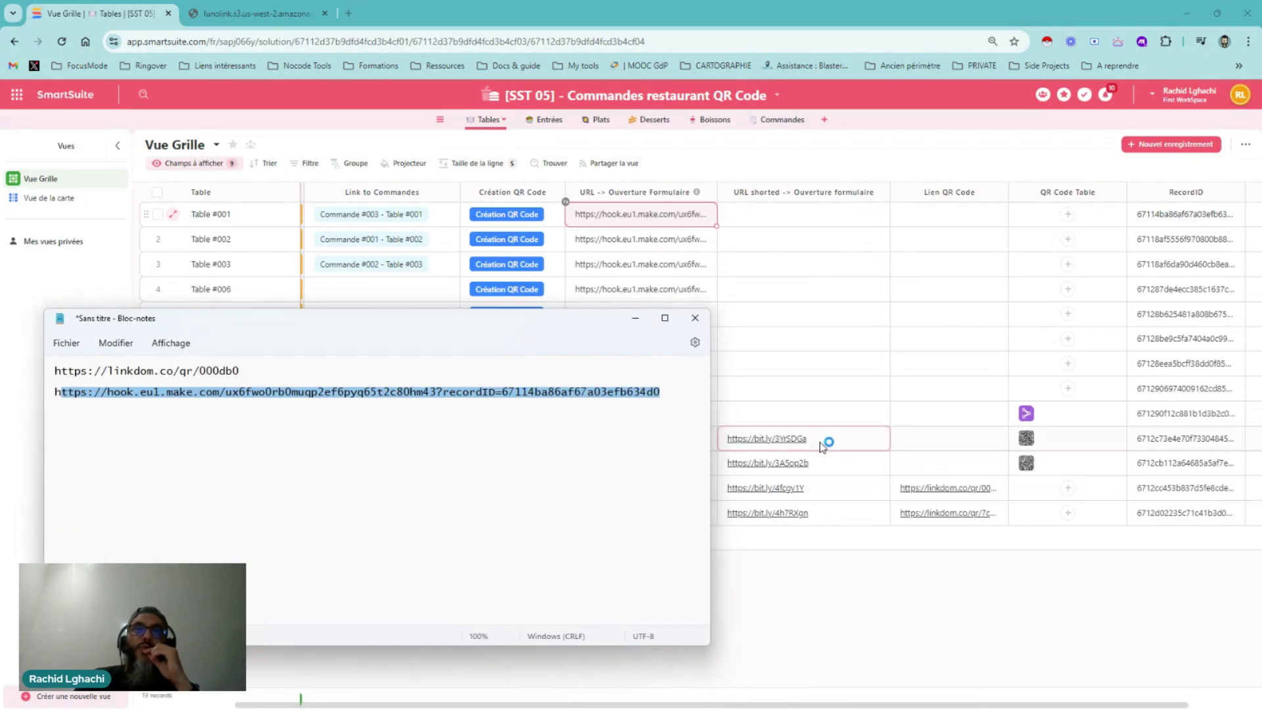
{"action": "left_click", "coordinate": [895, 439]}
{"action": "left_click", "coordinate": [943, 486]}
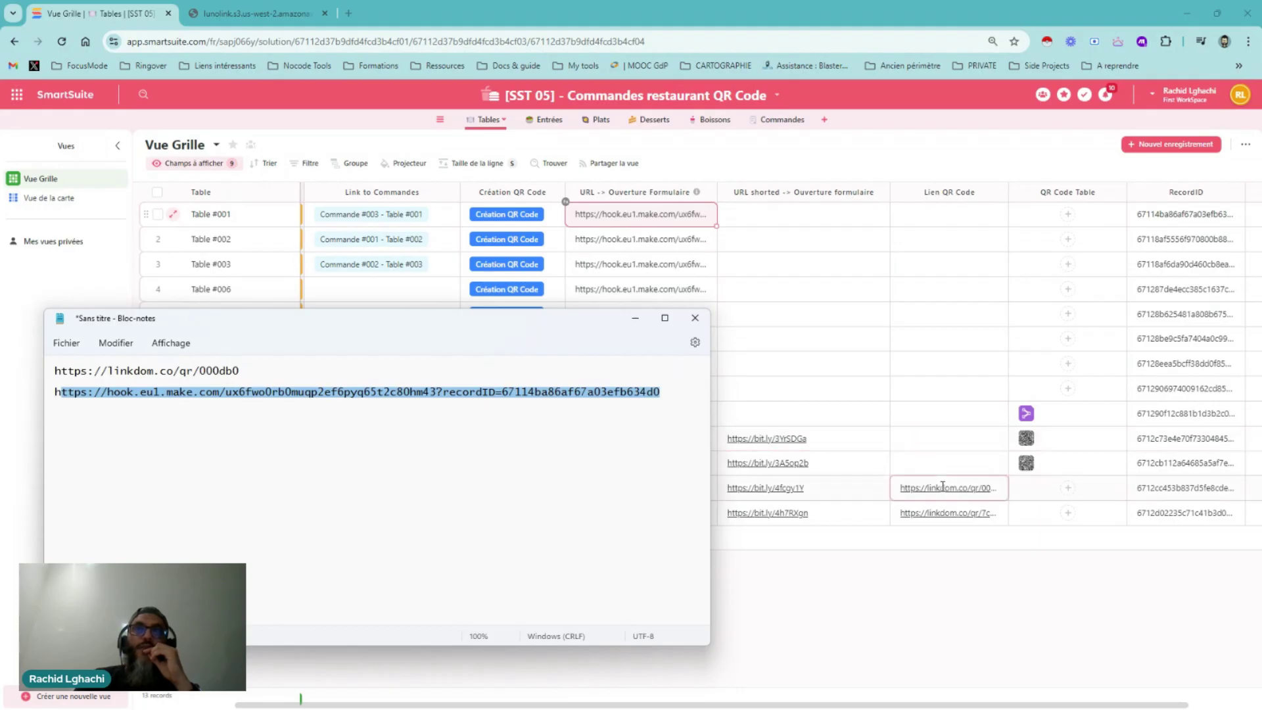
{"action": "left_click", "coordinate": [913, 465]}
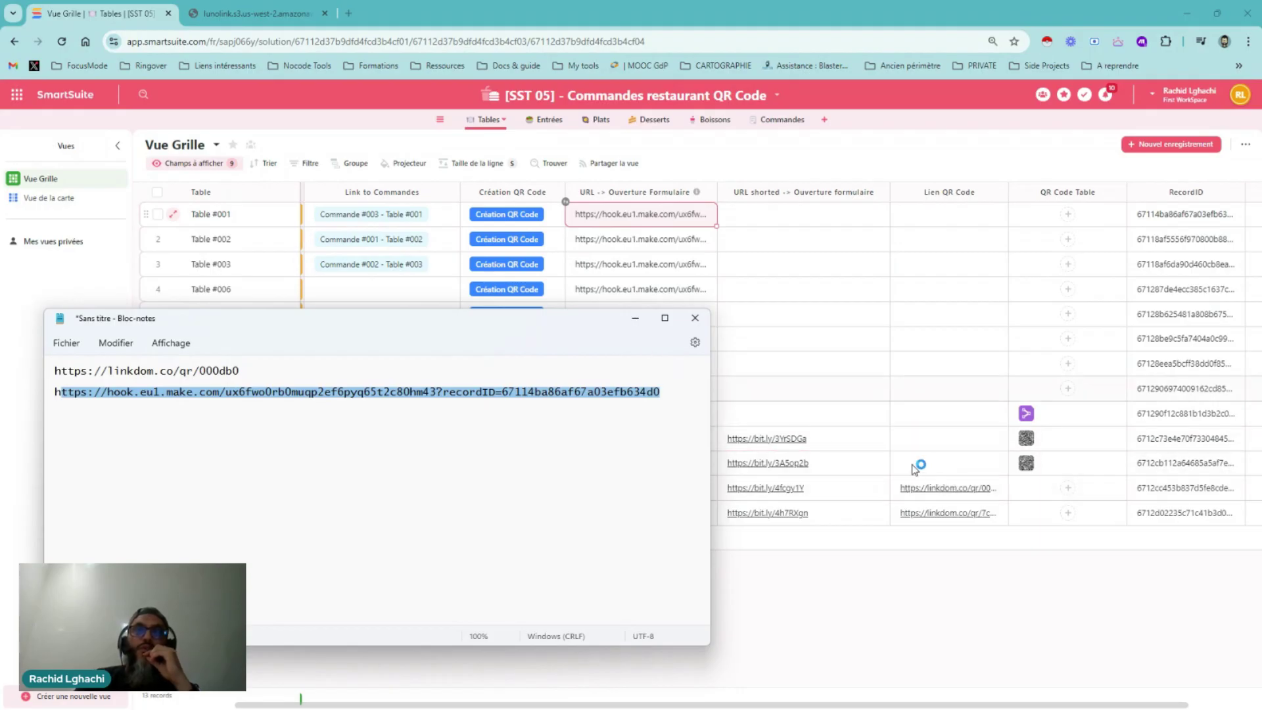
{"action": "left_click", "coordinate": [952, 490]}
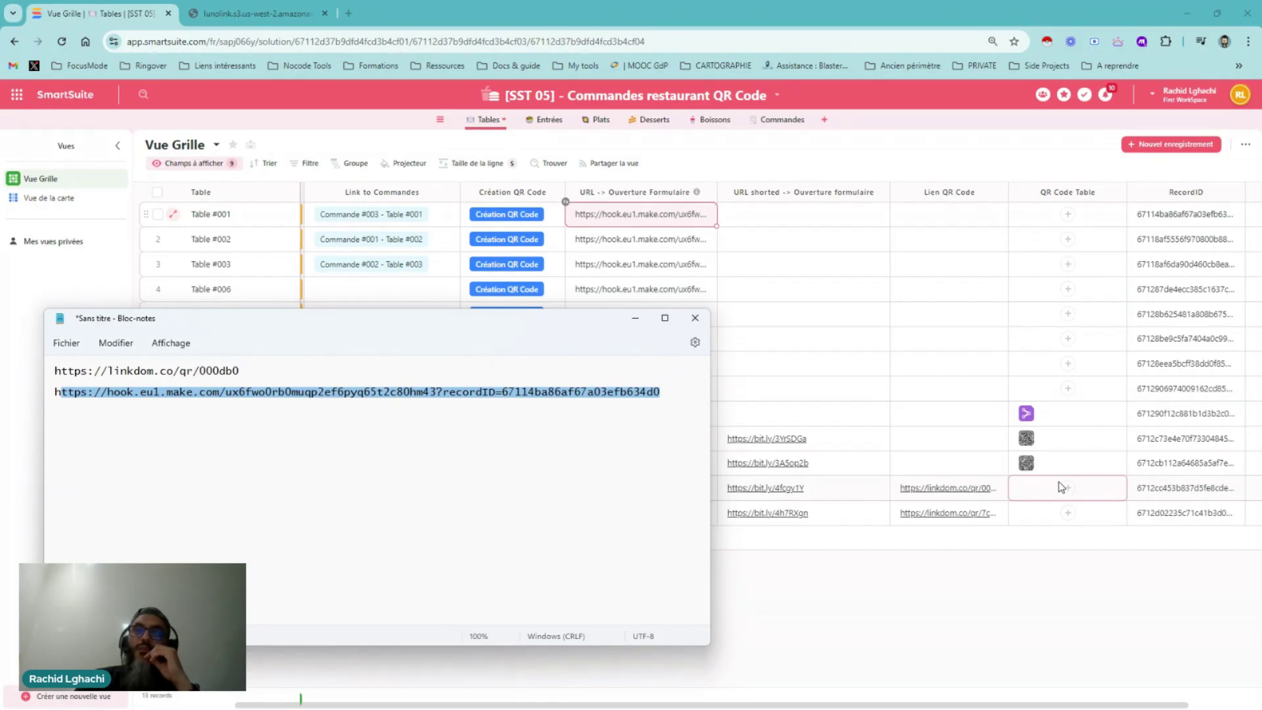
{"action": "left_click", "coordinate": [1031, 485]}
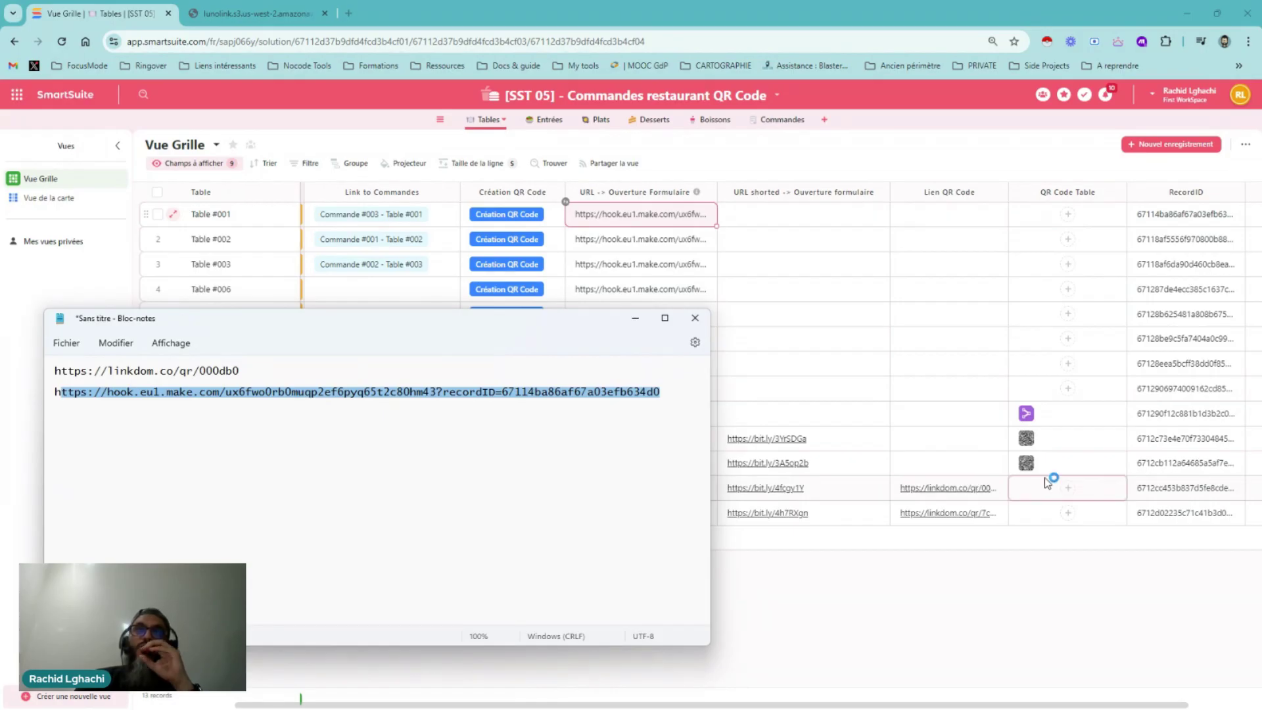
{"action": "left_click", "coordinate": [635, 317]}
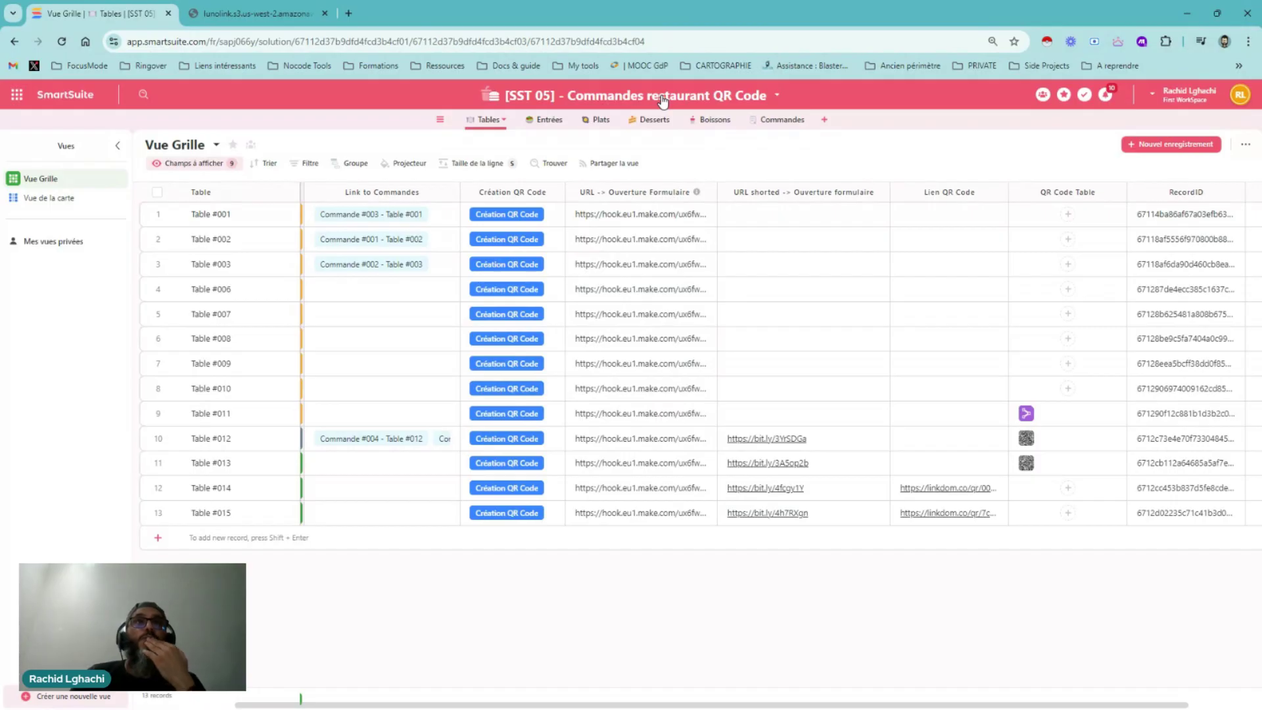
Open Nouvelle automatisation 1 from the solution's Automatismes list
{"action": "left_click", "coordinate": [663, 100]}
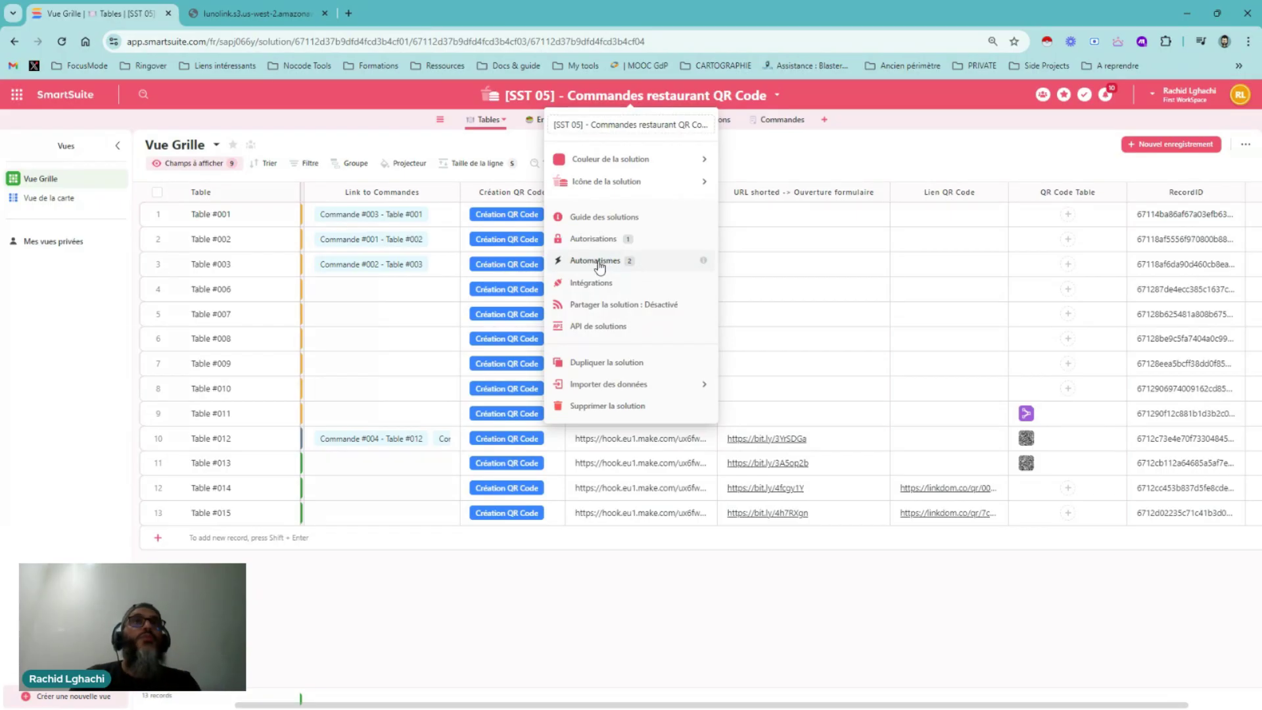
{"action": "left_click", "coordinate": [599, 262]}
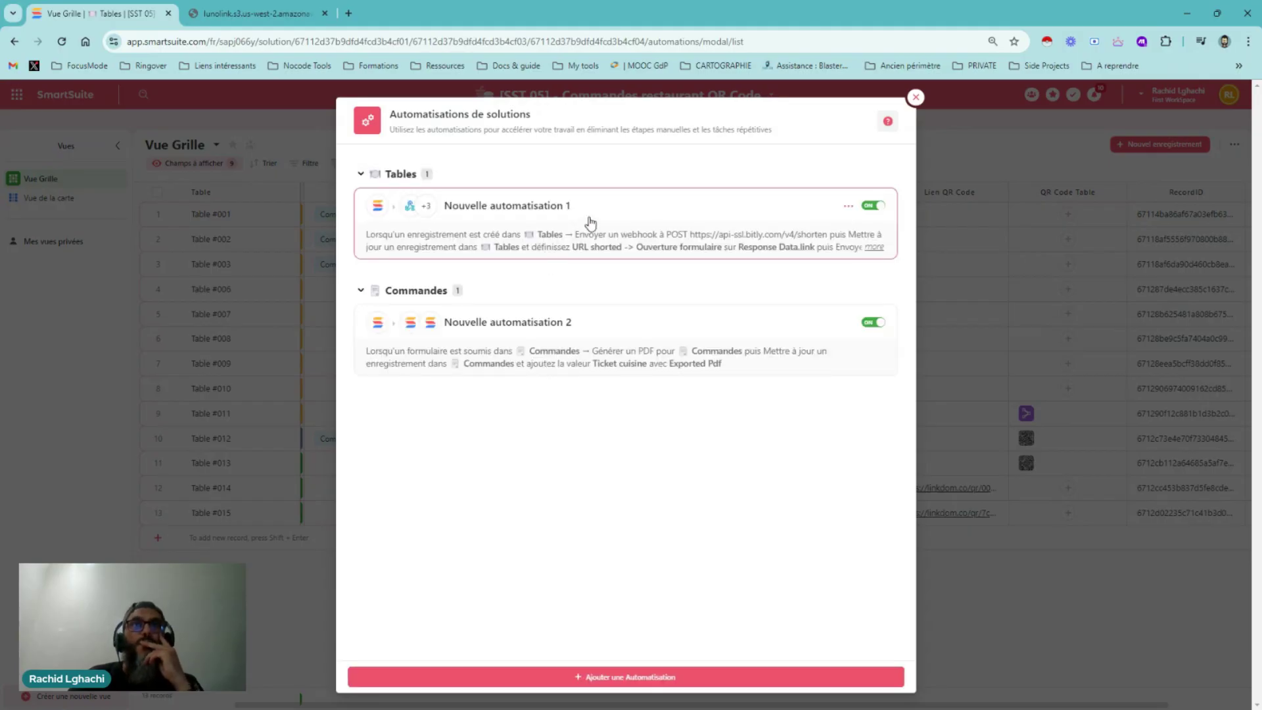
{"action": "left_click", "coordinate": [591, 223]}
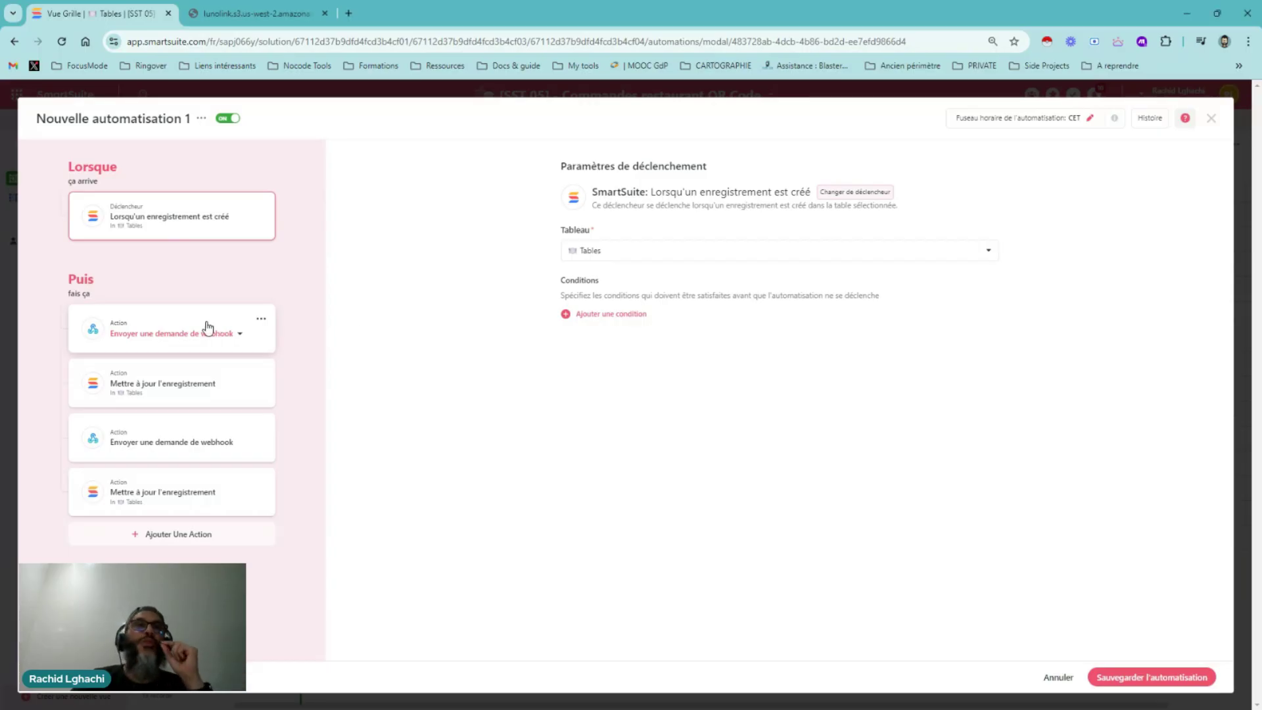
Review the first webhook action and its bit.ly shorten request URL
{"action": "left_click", "coordinate": [193, 332]}
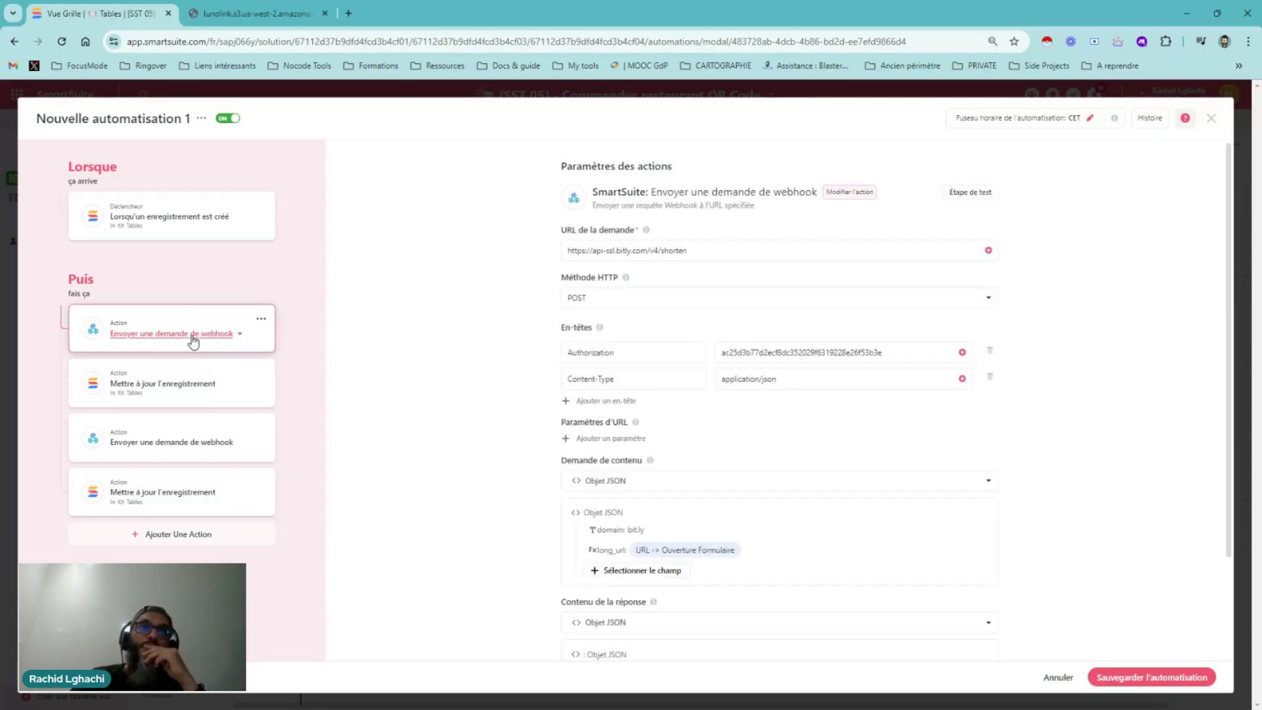
{"action": "left_click", "coordinate": [229, 334]}
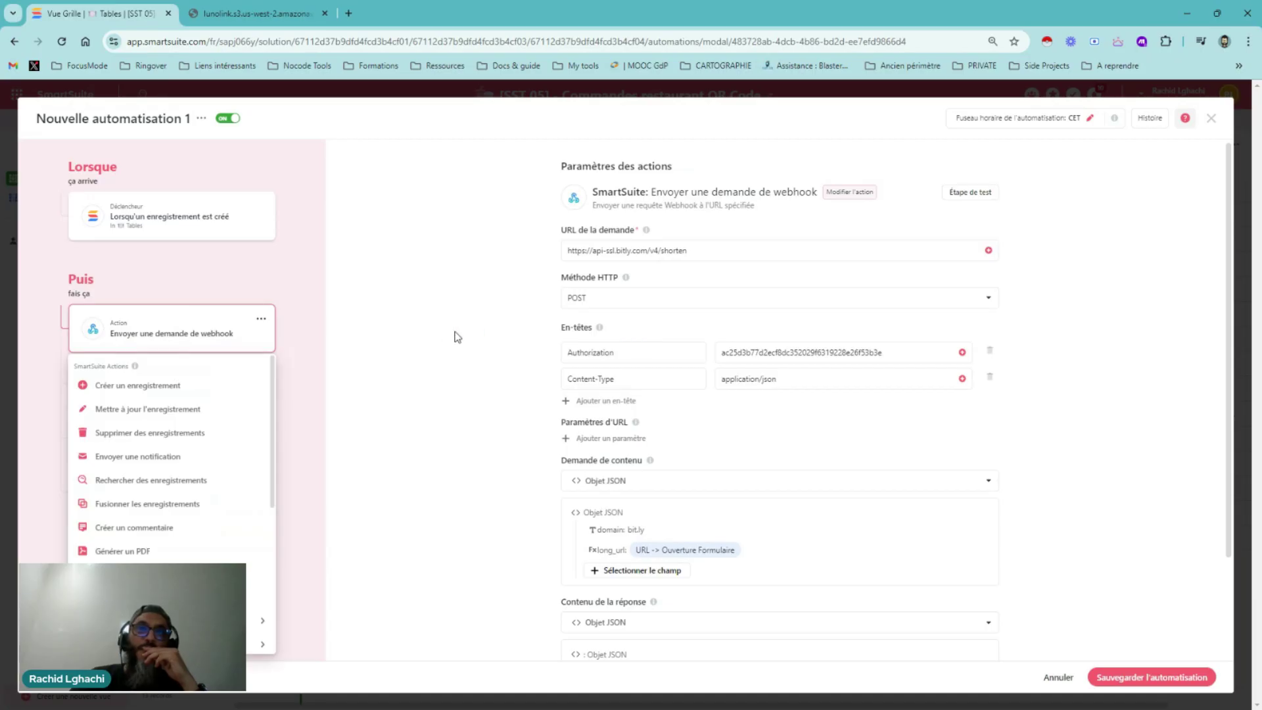
{"action": "left_click", "coordinate": [398, 339]}
{"action": "left_click", "coordinate": [612, 250]}
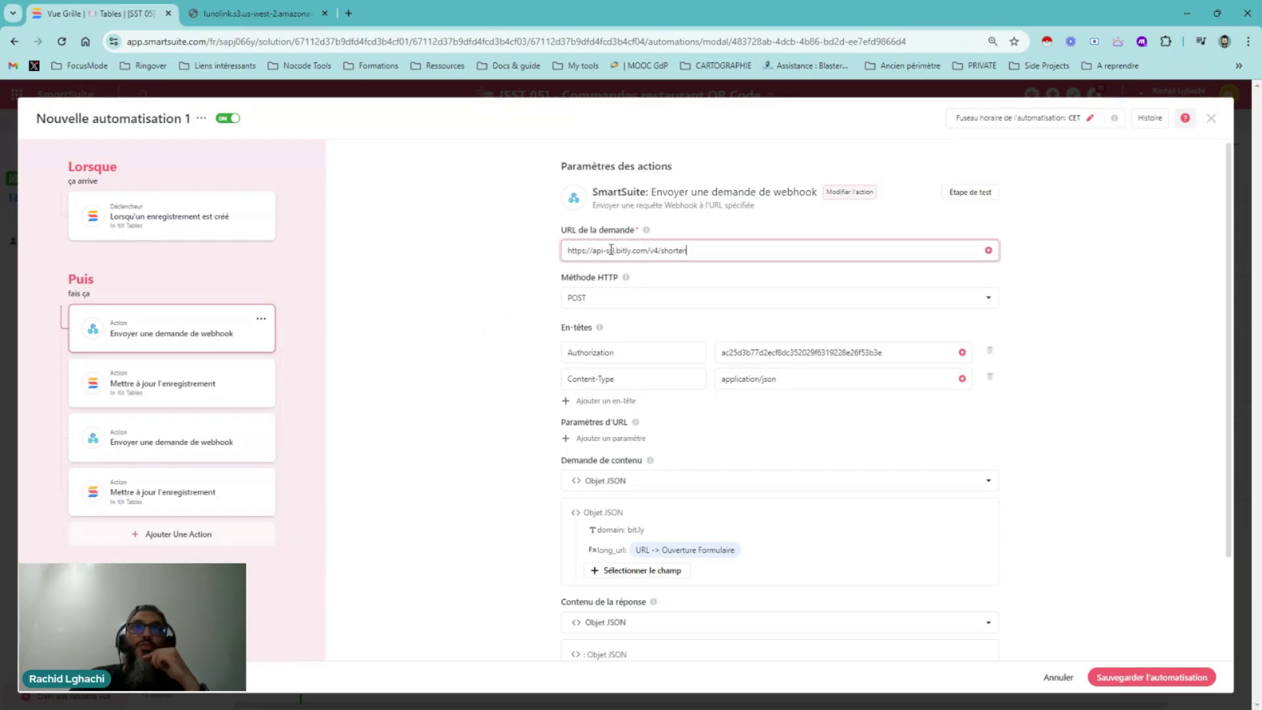
{"action": "key", "text": "ctrl+a"}
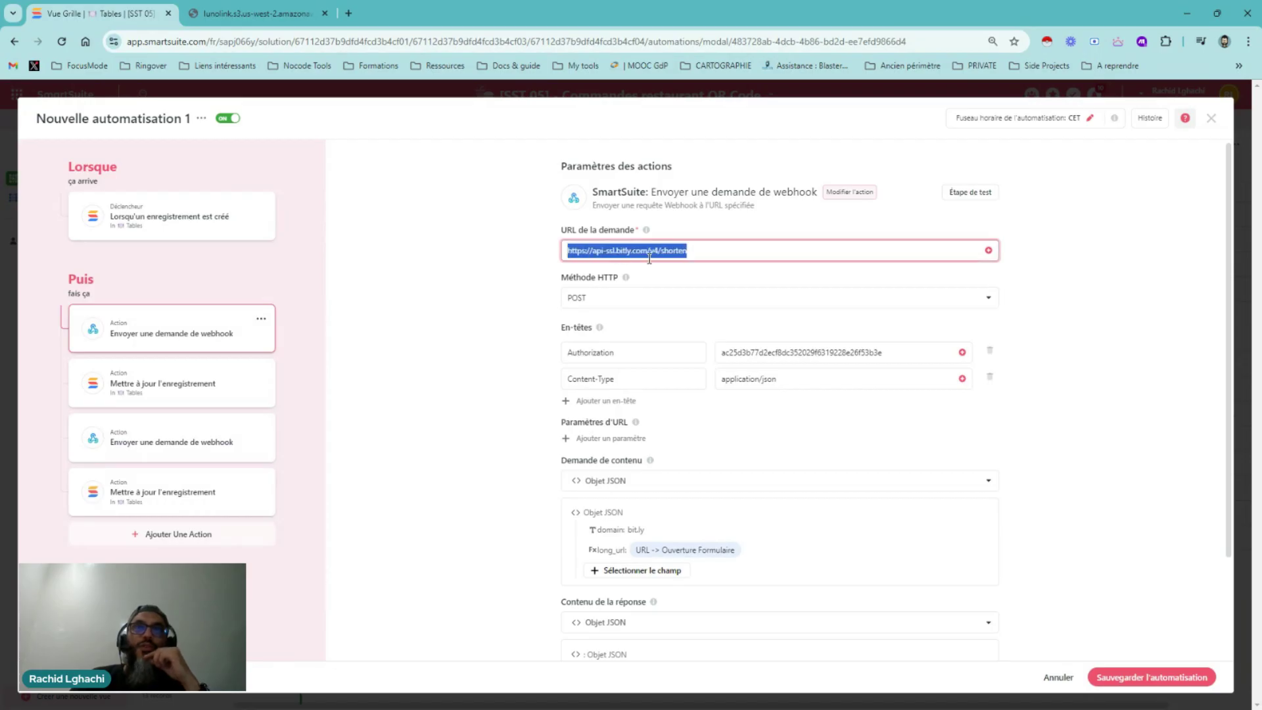
Reset the browser zoom to 100%, enlarge the page, and show the first update-record step's settings
{"action": "left_click", "coordinate": [1247, 42]}
{"action": "left_click", "coordinate": [1212, 287]}
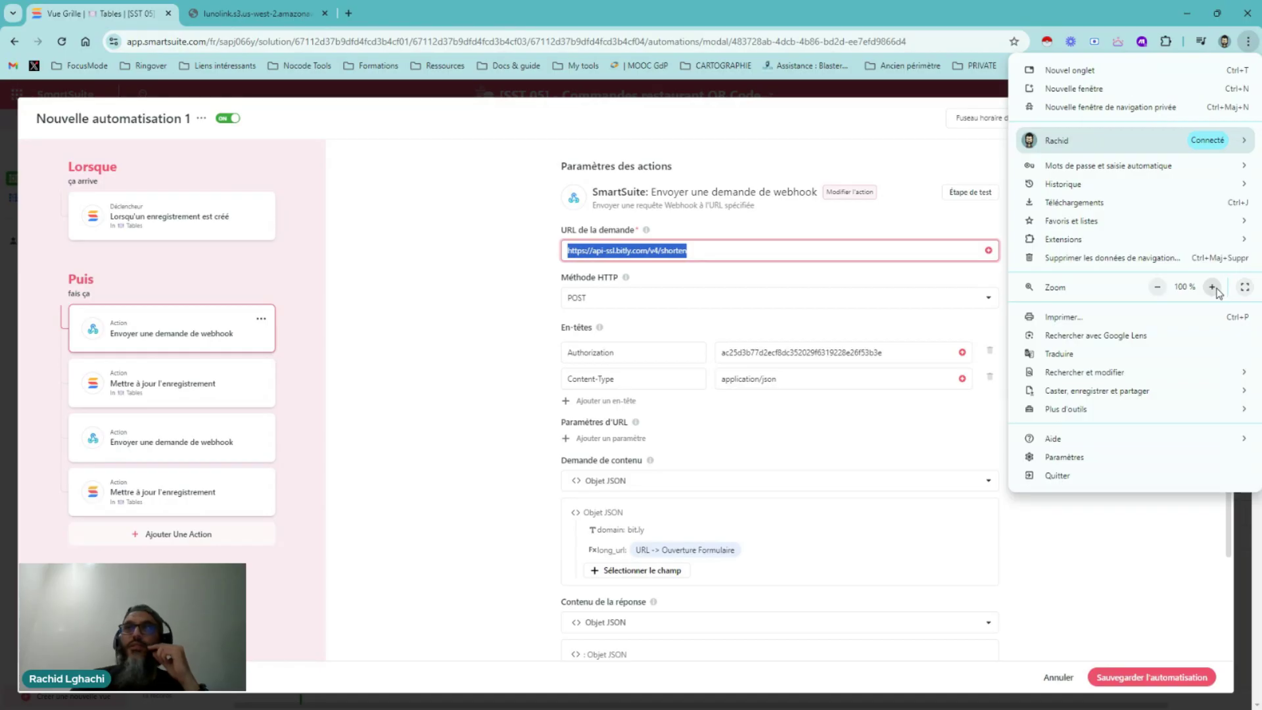
{"action": "left_click", "coordinate": [457, 314]}
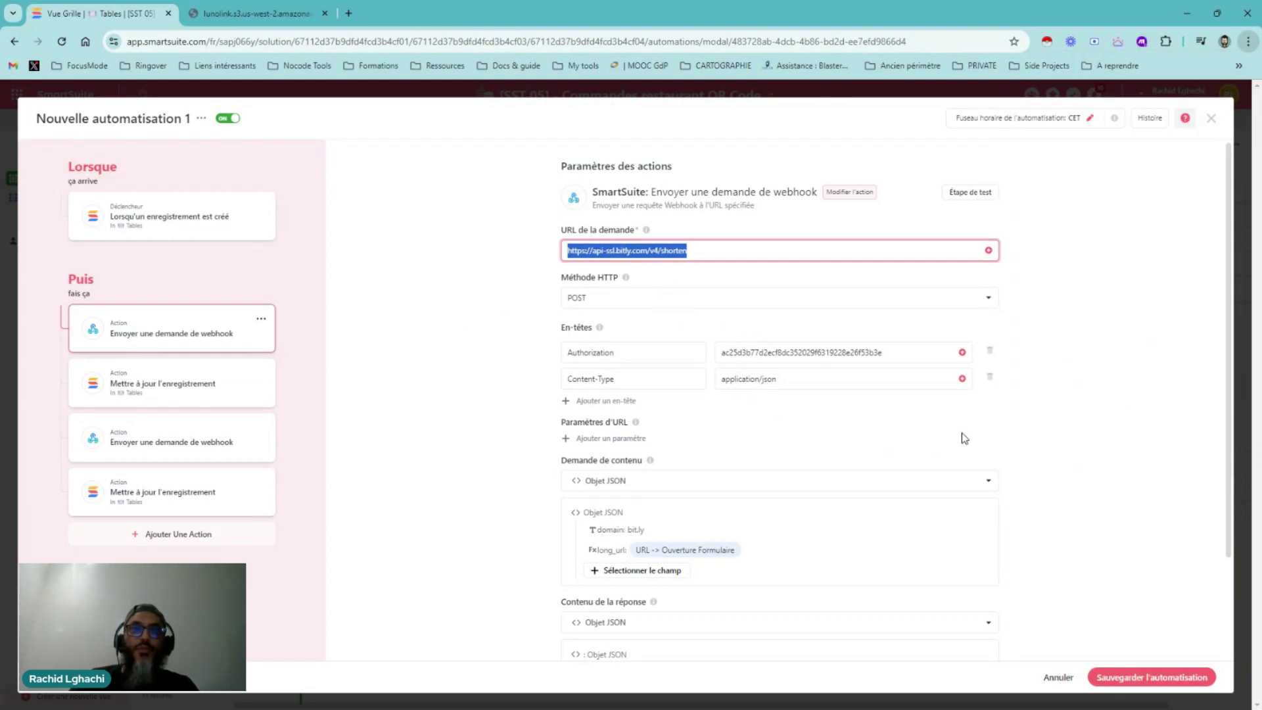
{"action": "key", "text": "ctrl+plus"}
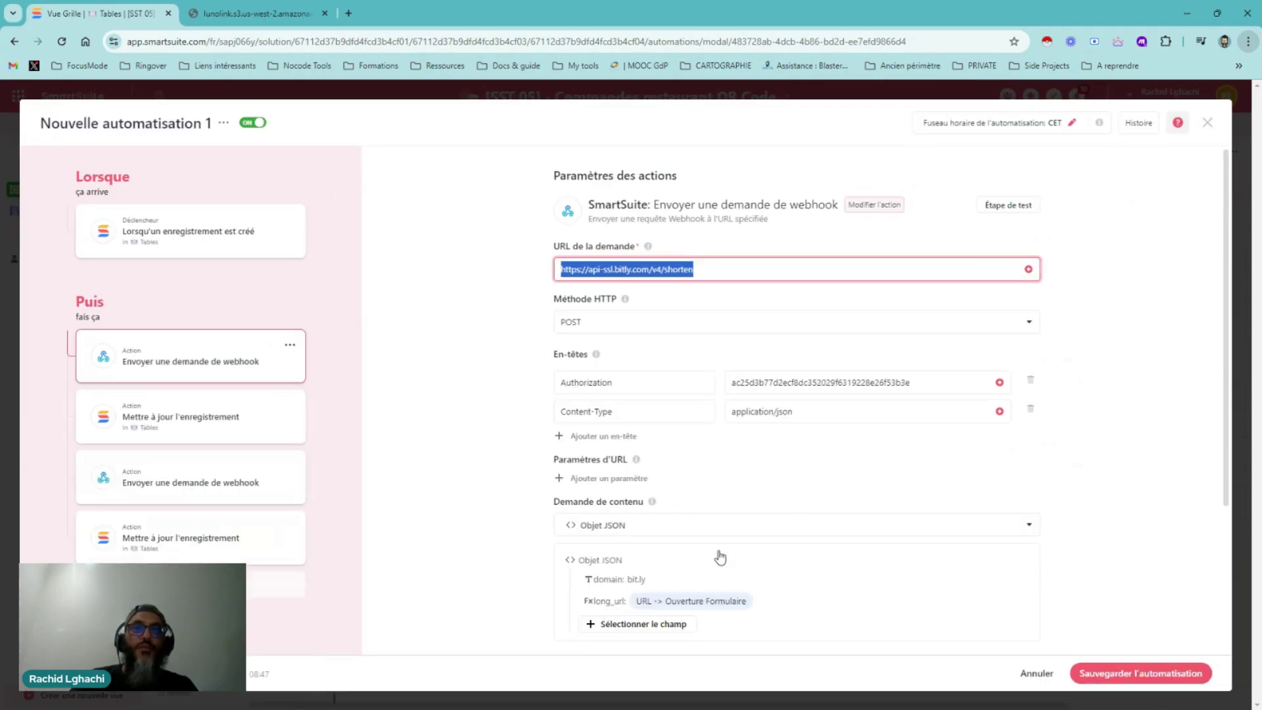
{"action": "scroll", "coordinate": [720, 557], "scroll_direction": "down", "scroll_amount": 3}
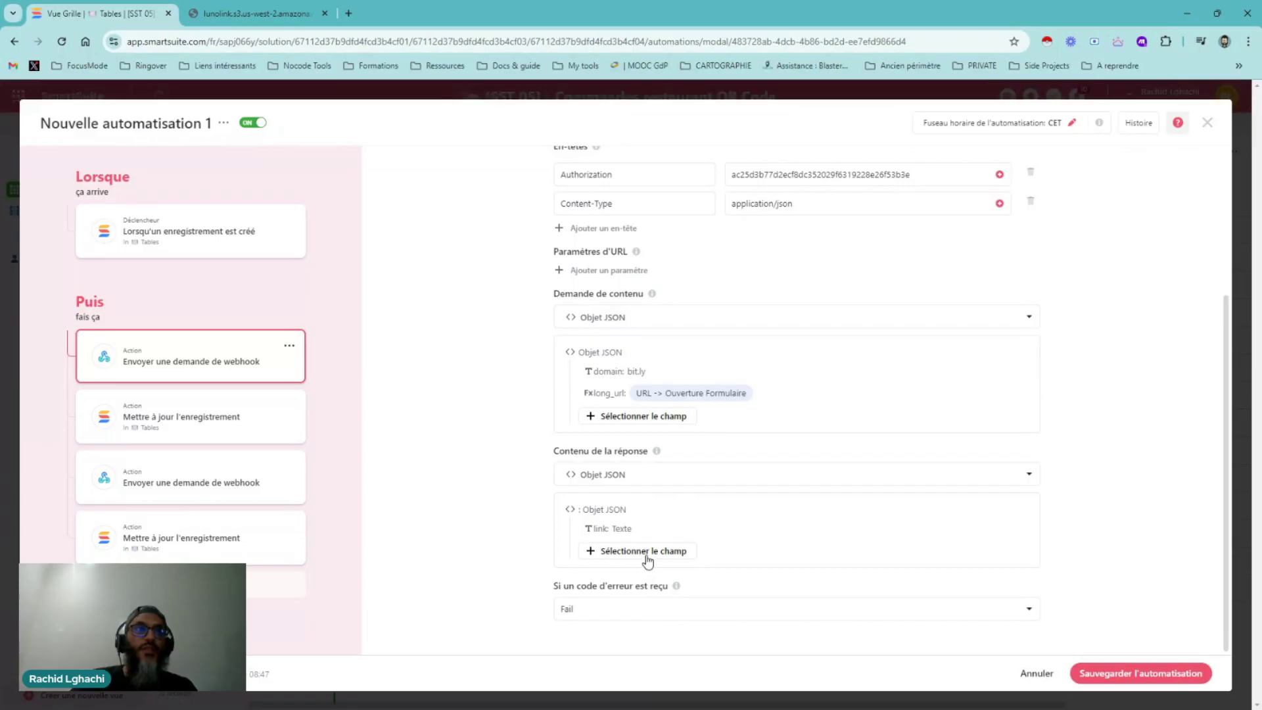
{"action": "left_click", "coordinate": [197, 408]}
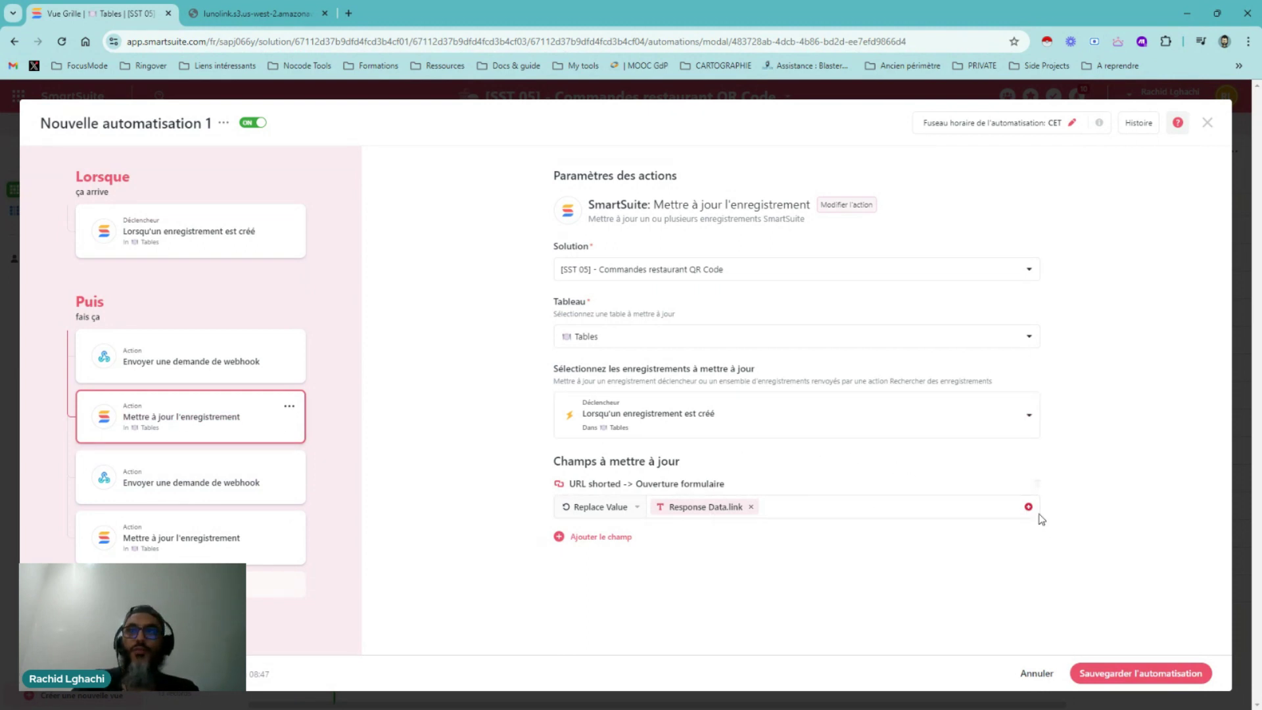
{"action": "left_click", "coordinate": [1028, 506]}
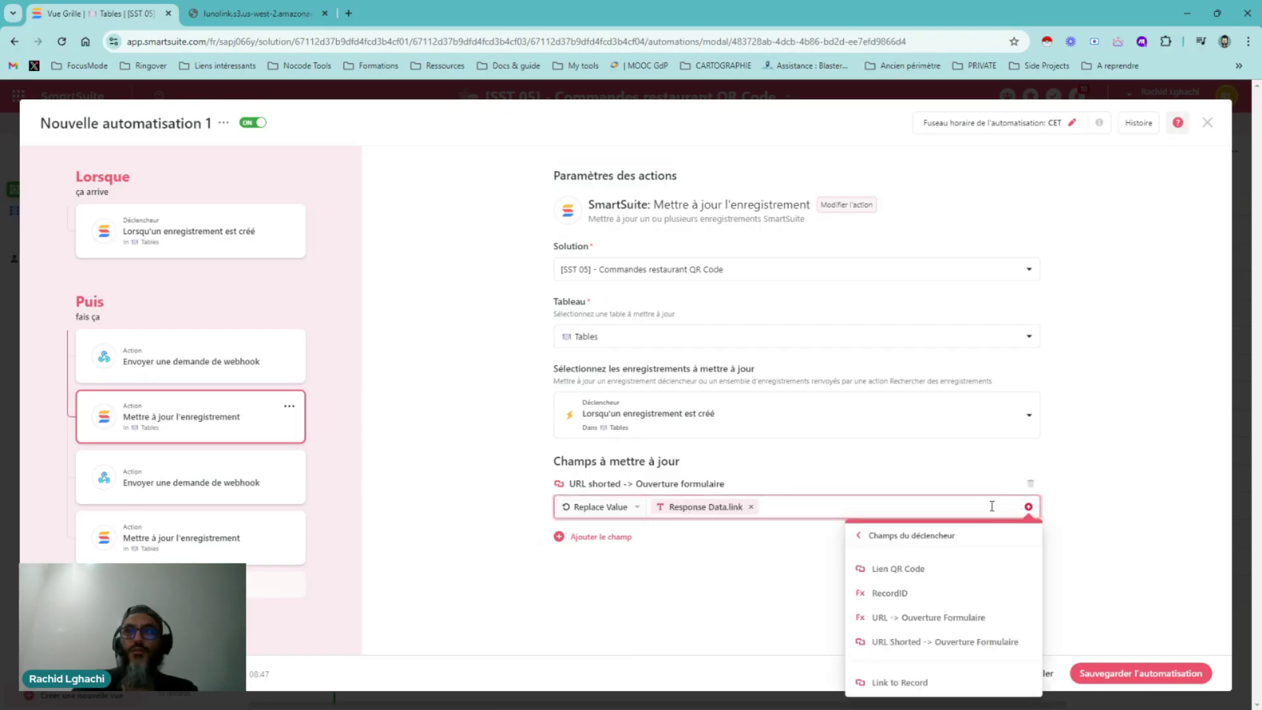
{"action": "left_click", "coordinate": [892, 538]}
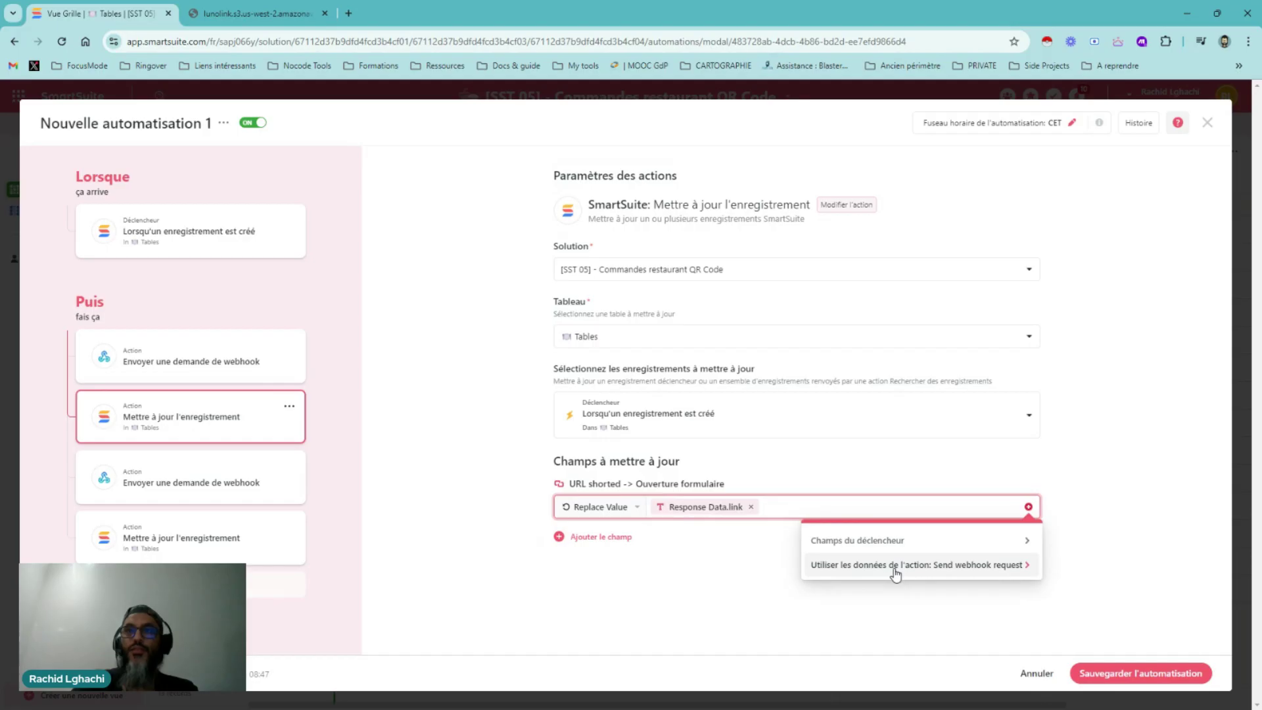
{"action": "left_click", "coordinate": [895, 566]}
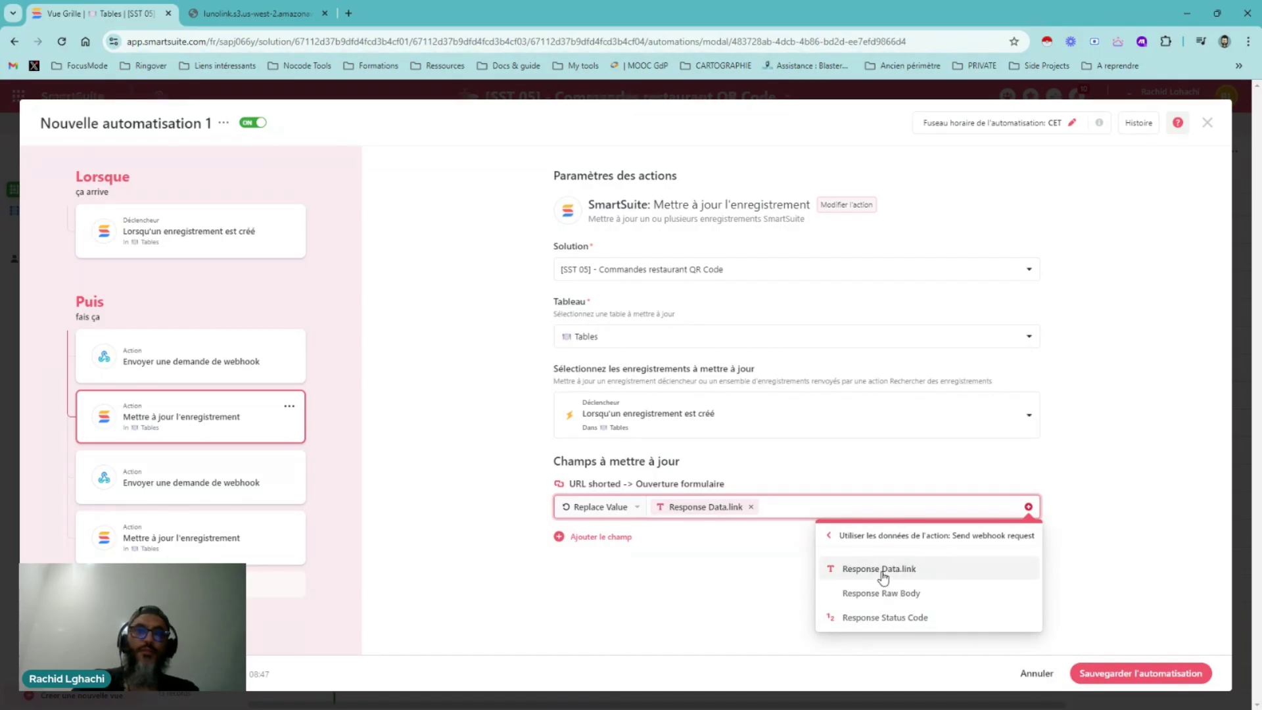
{"action": "left_click", "coordinate": [720, 578]}
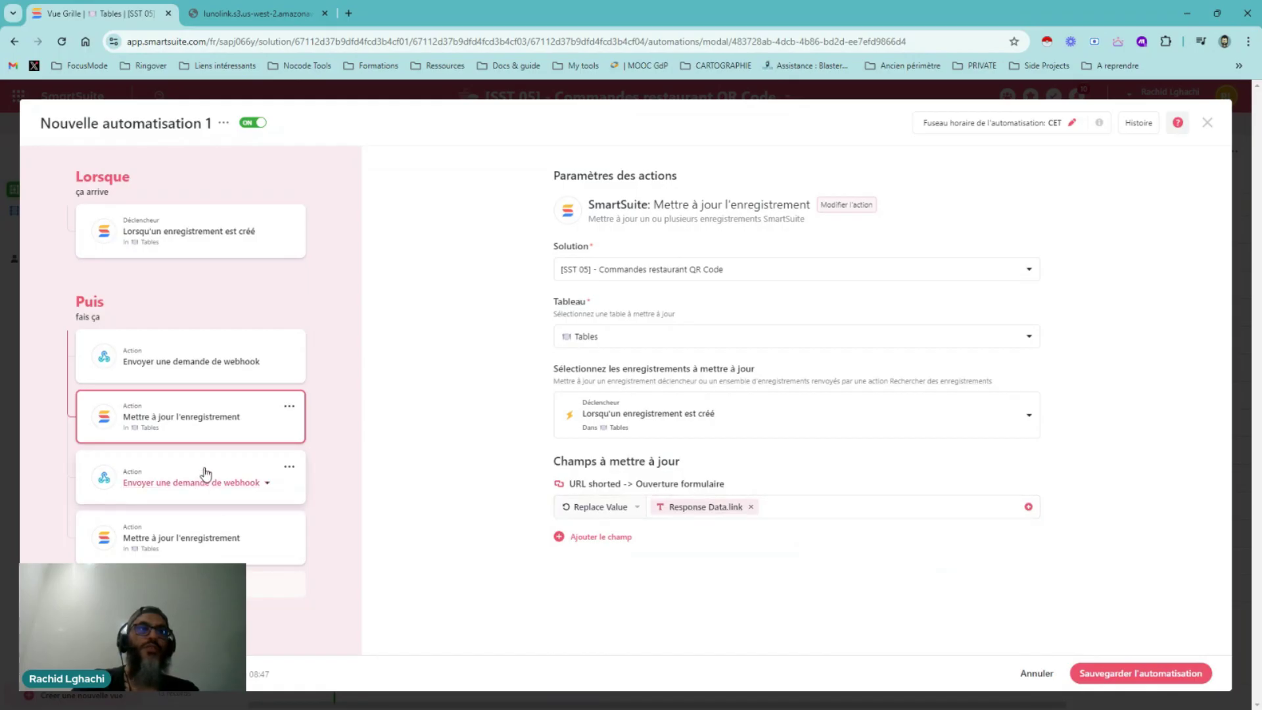
Review the QR code webhook and final record-update steps, then close the automation editor
{"action": "left_click", "coordinate": [205, 473]}
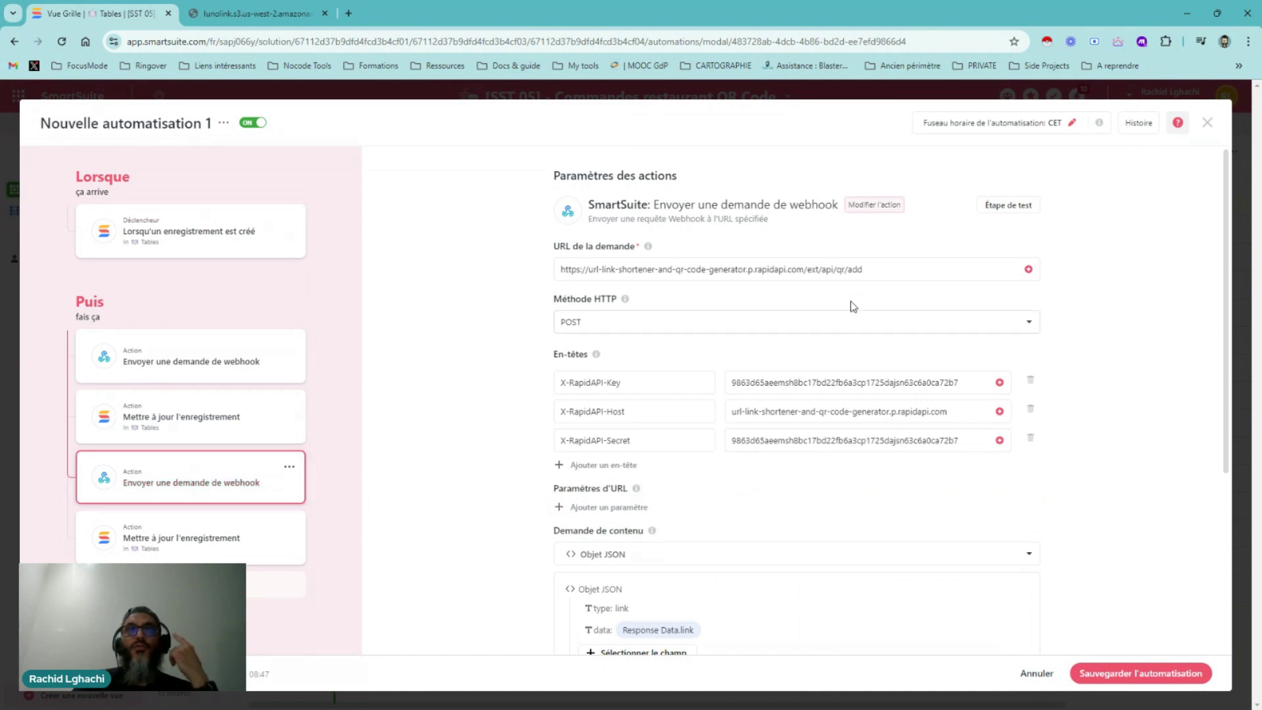
{"action": "scroll", "coordinate": [847, 276], "scroll_direction": "down", "scroll_amount": 2}
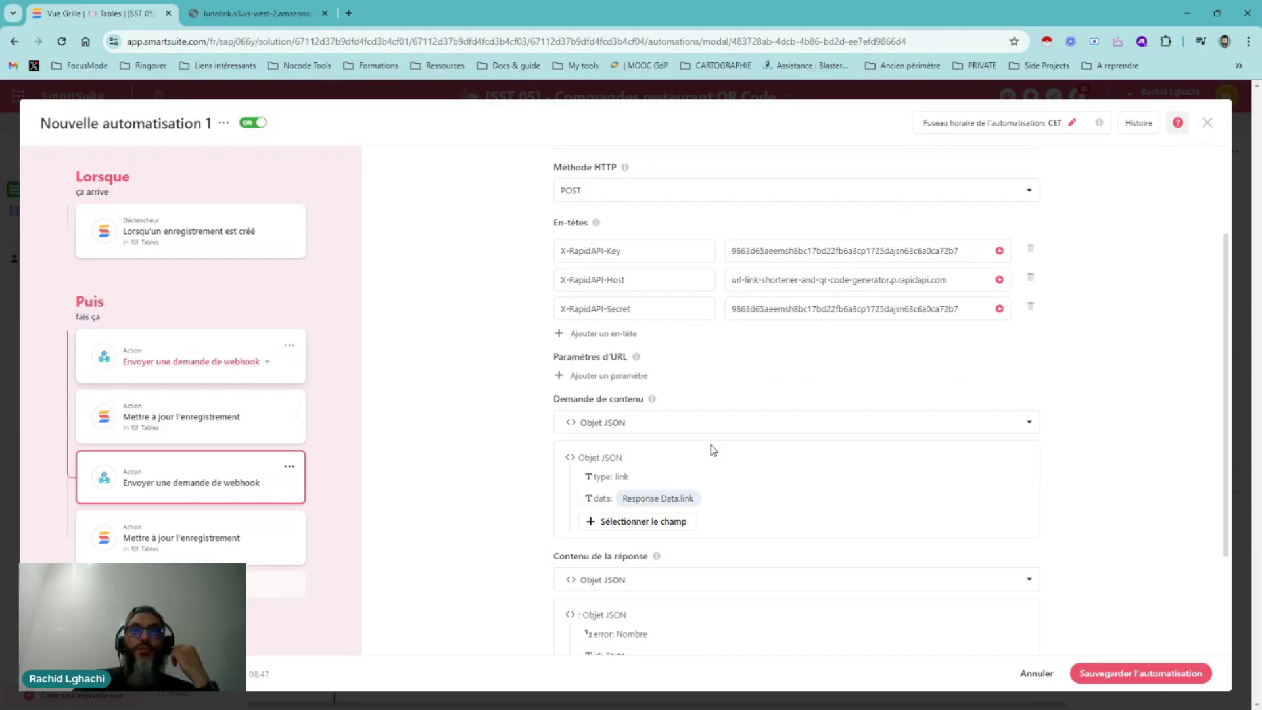
{"action": "scroll", "coordinate": [797, 456], "scroll_direction": "down", "scroll_amount": 2}
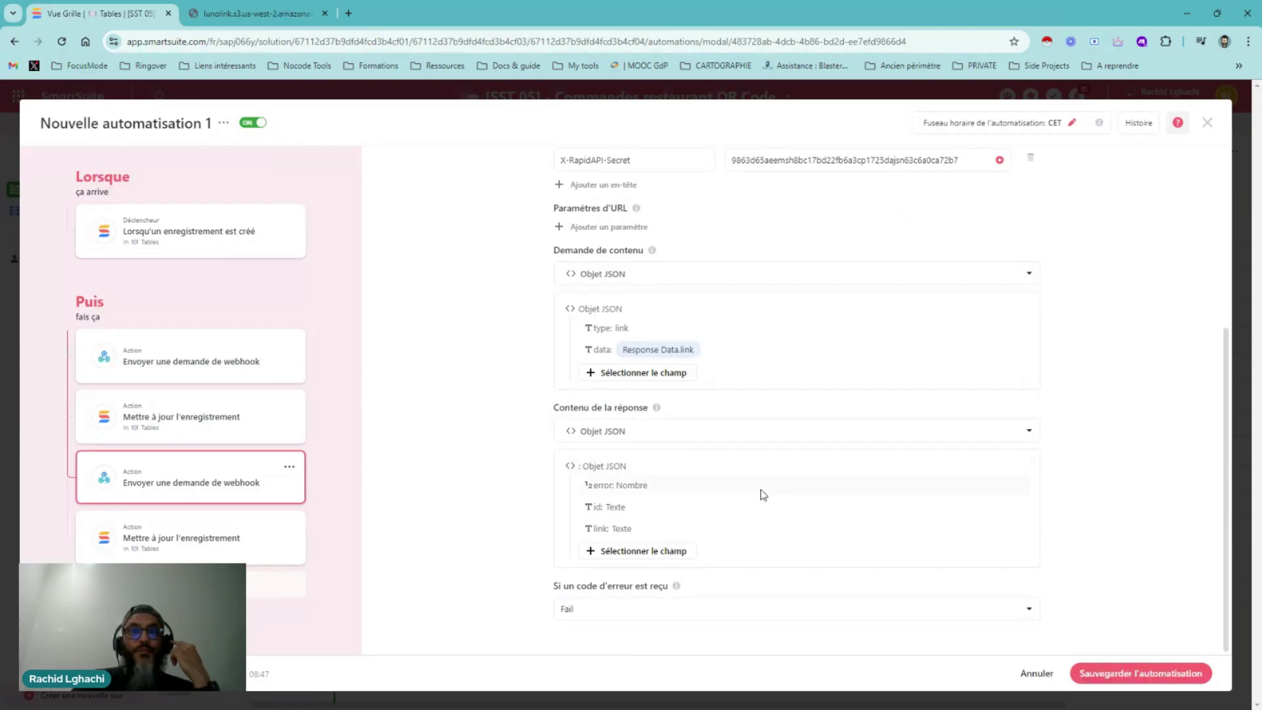
{"action": "left_click", "coordinate": [209, 529]}
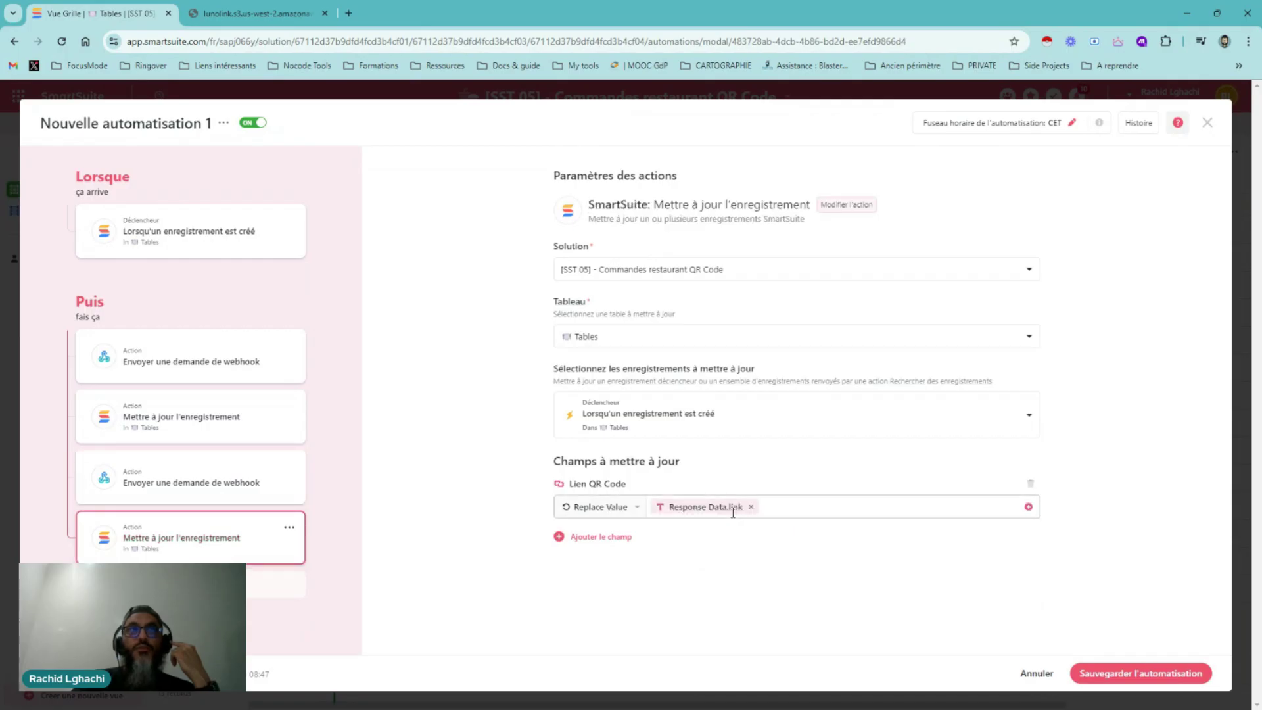
{"action": "left_click", "coordinate": [1207, 125]}
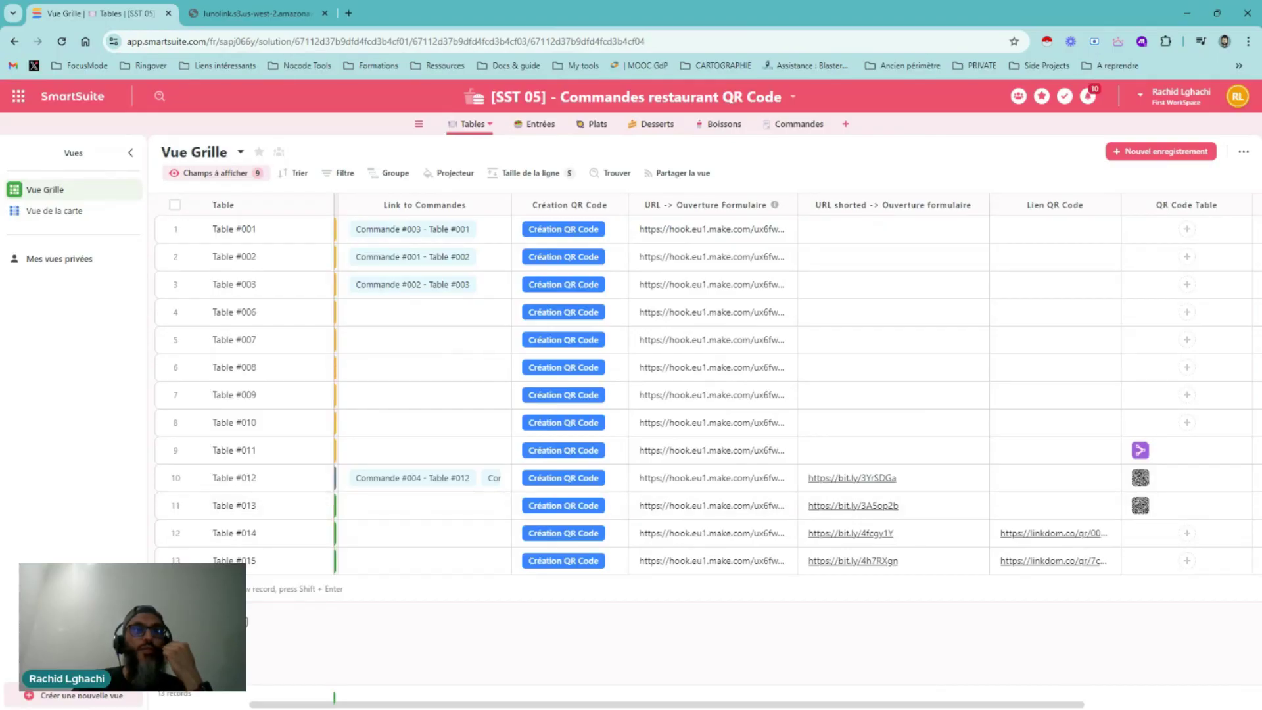
Add a new Tables record and watch its bit.ly short URL and linkdom QR link generate
{"action": "left_click", "coordinate": [263, 589]}
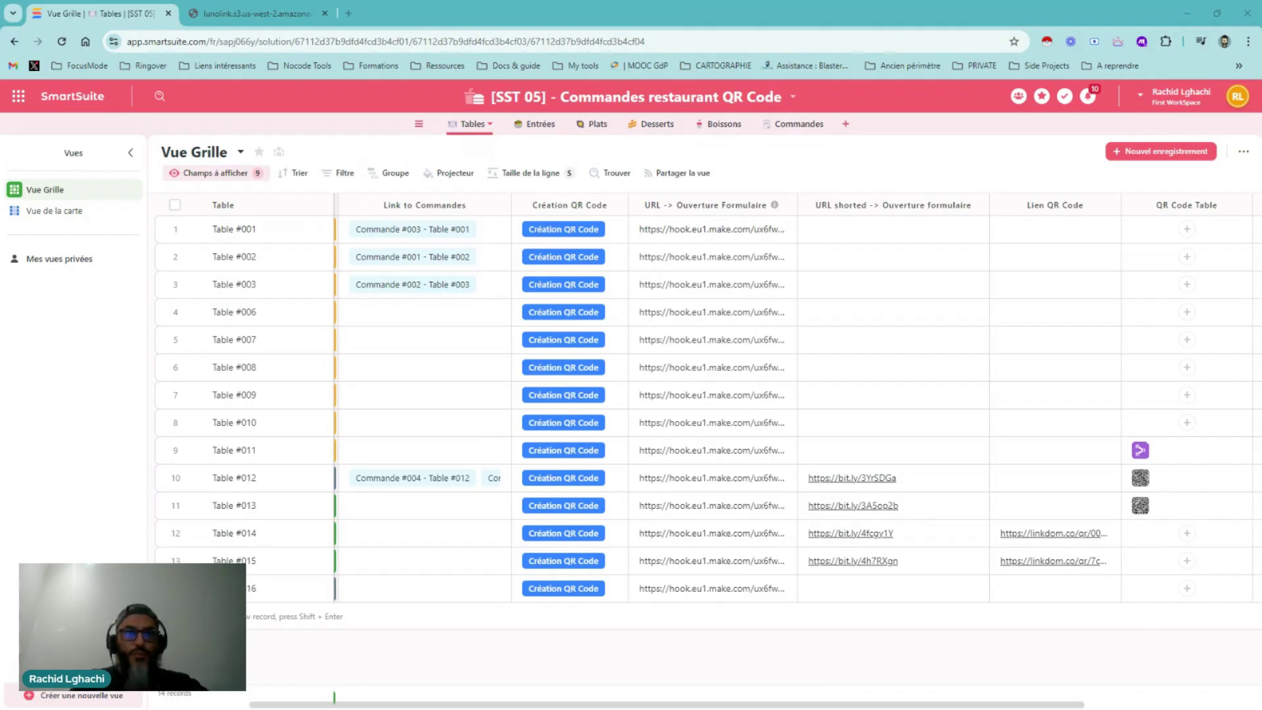
{"action": "left_click", "coordinate": [714, 585]}
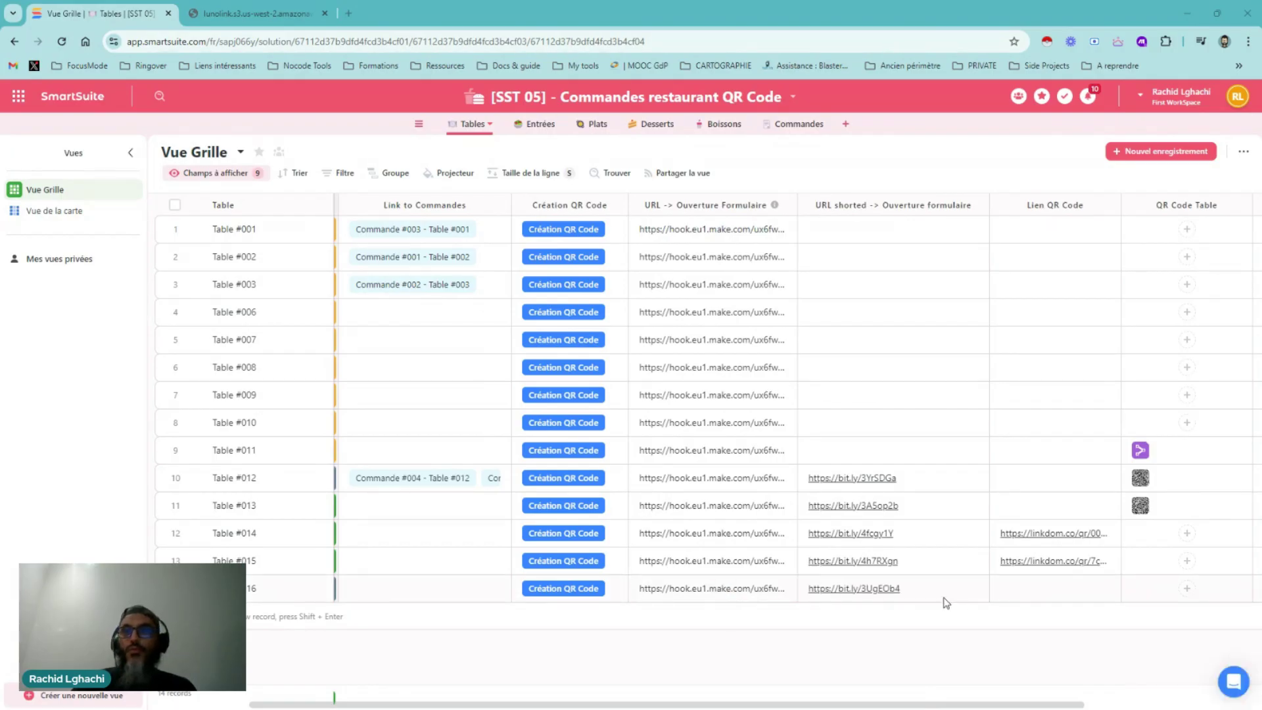
{"action": "left_click", "coordinate": [879, 587]}
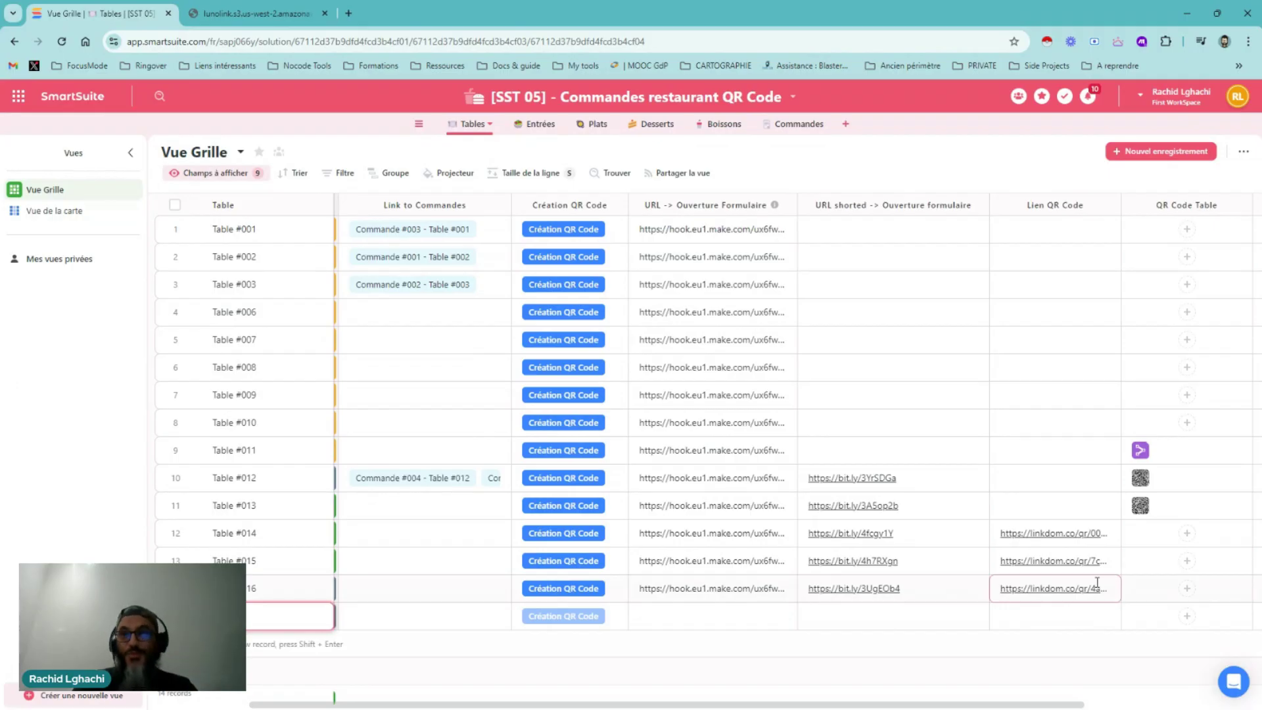
{"action": "left_click", "coordinate": [280, 14]}
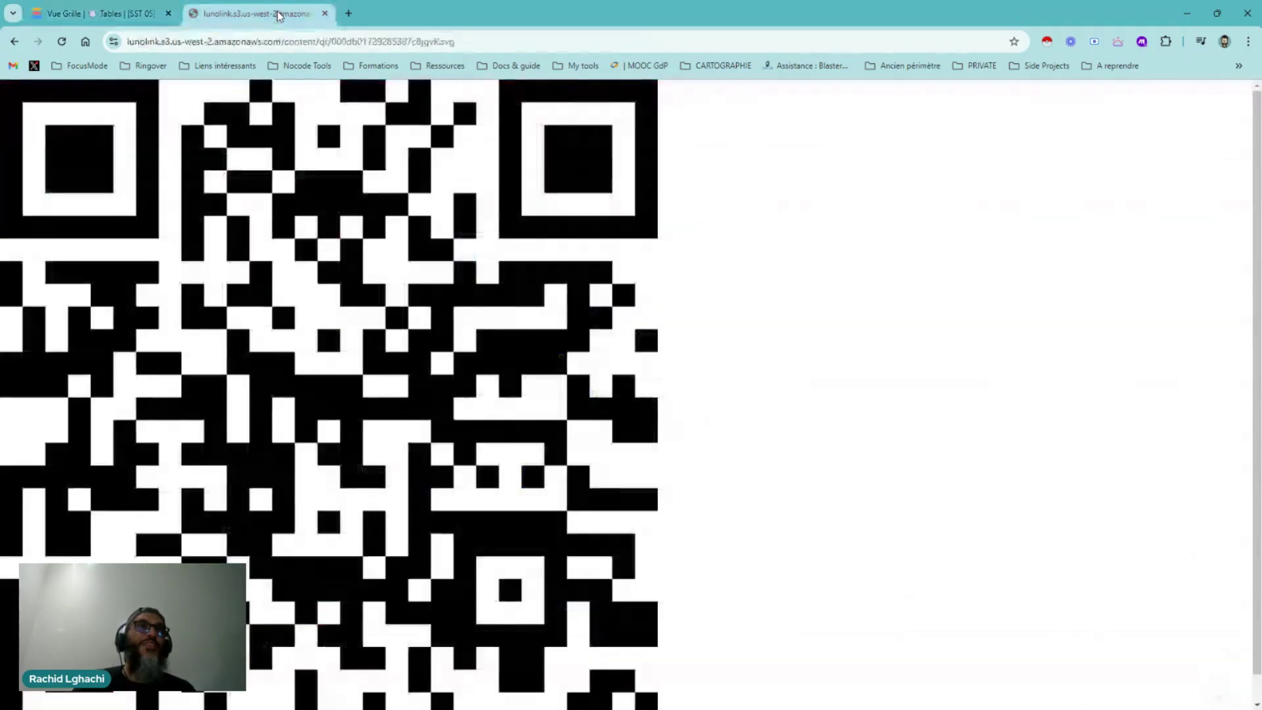
Paste the copied form link into the QR tab's address bar, then select the new record's Lien QR Code link
{"action": "left_click", "coordinate": [293, 40]}
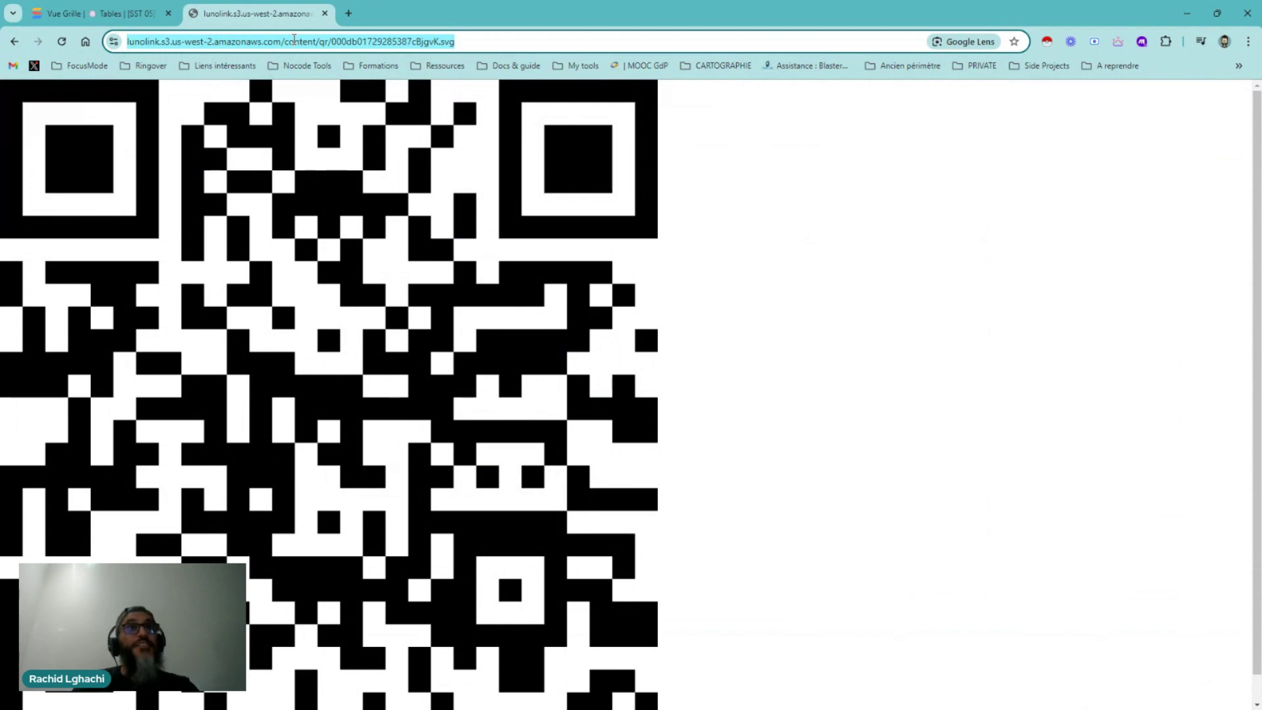
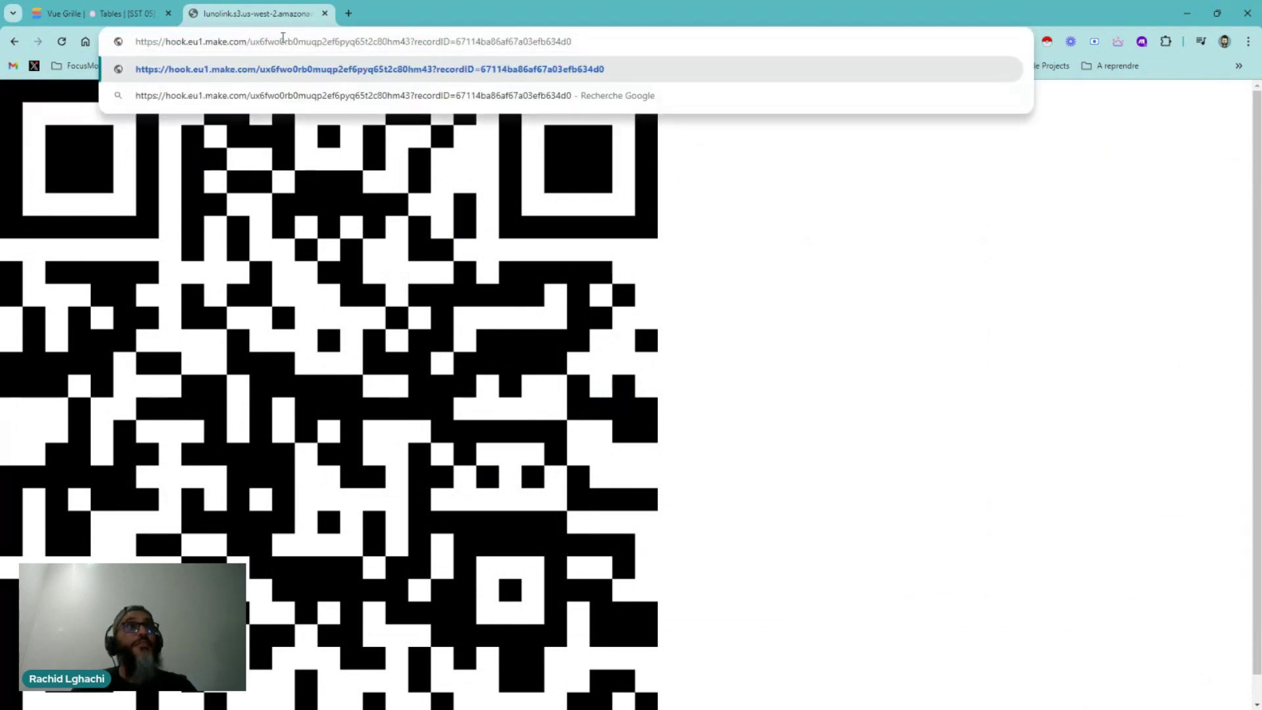
{"action": "left_click", "coordinate": [98, 13]}
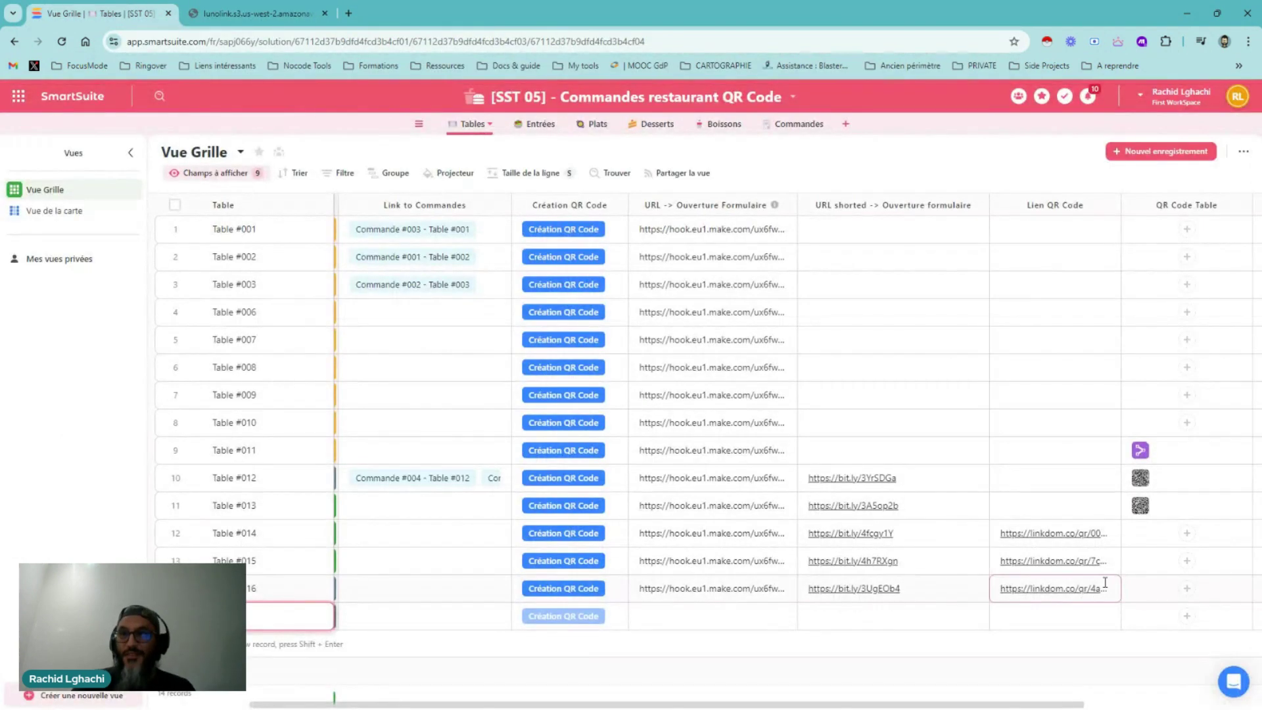
{"action": "left_click", "coordinate": [1108, 585]}
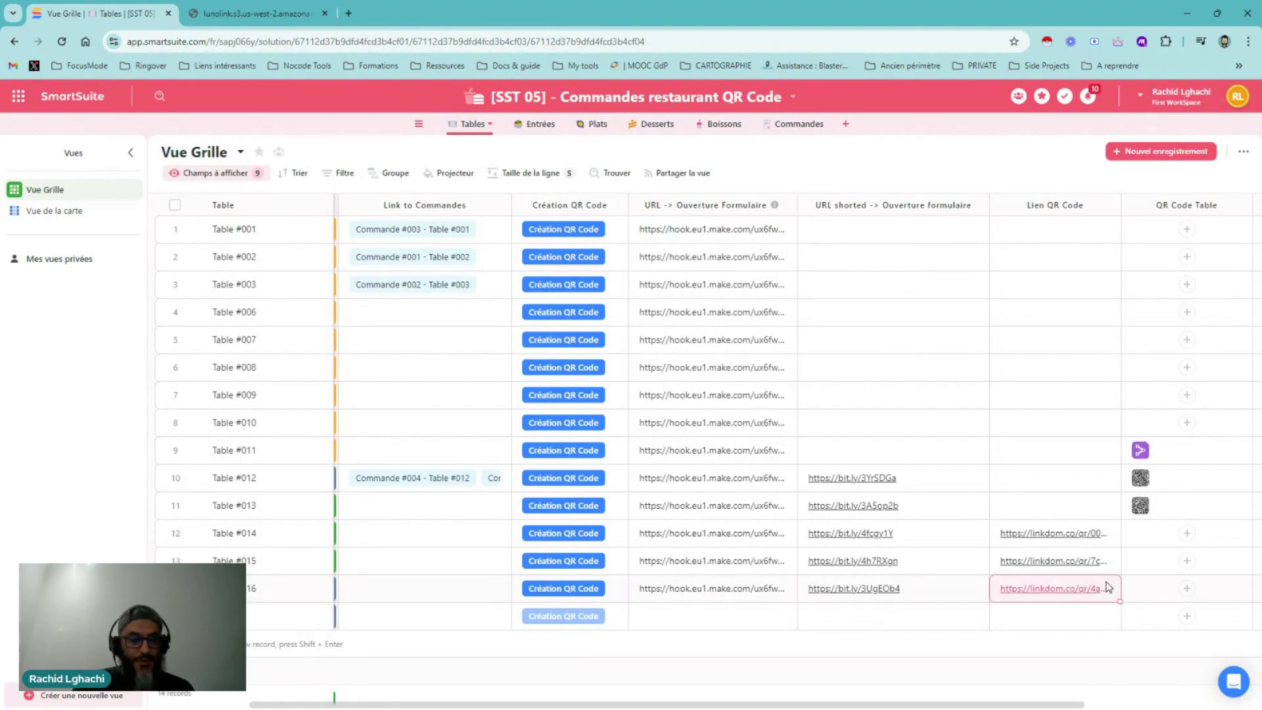
Load linkdom.co/qr/4a5607 in the QR tab and return to the SmartSuite Tables grid
{"action": "left_click", "coordinate": [256, 13]}
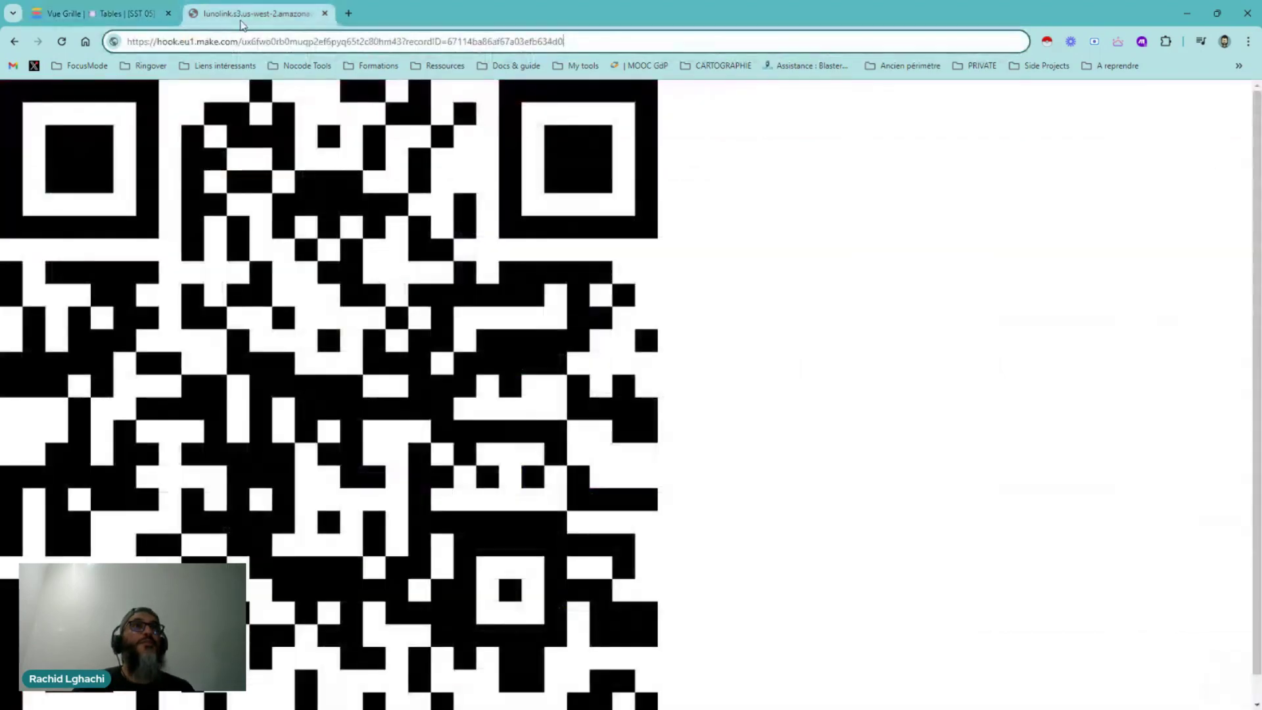
{"action": "triple_click", "coordinate": [274, 43]}
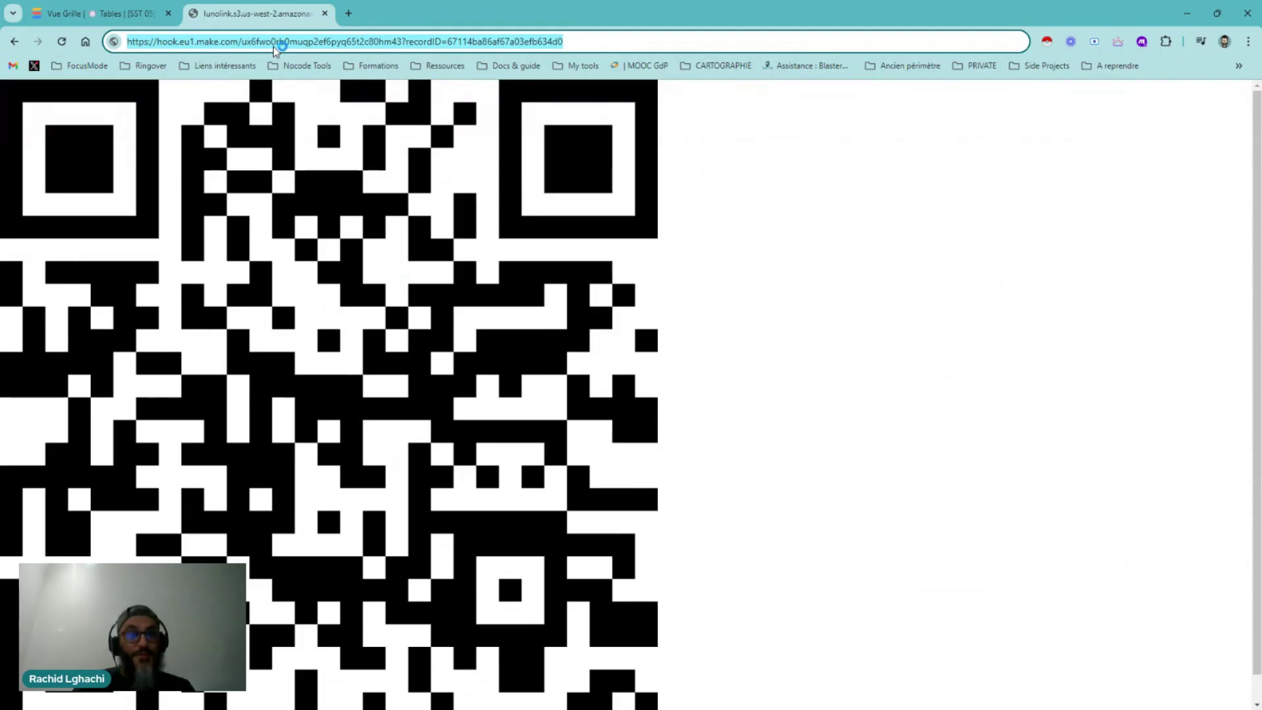
{"action": "type", "text": "https://linkdom.co/qr/4a5607"}
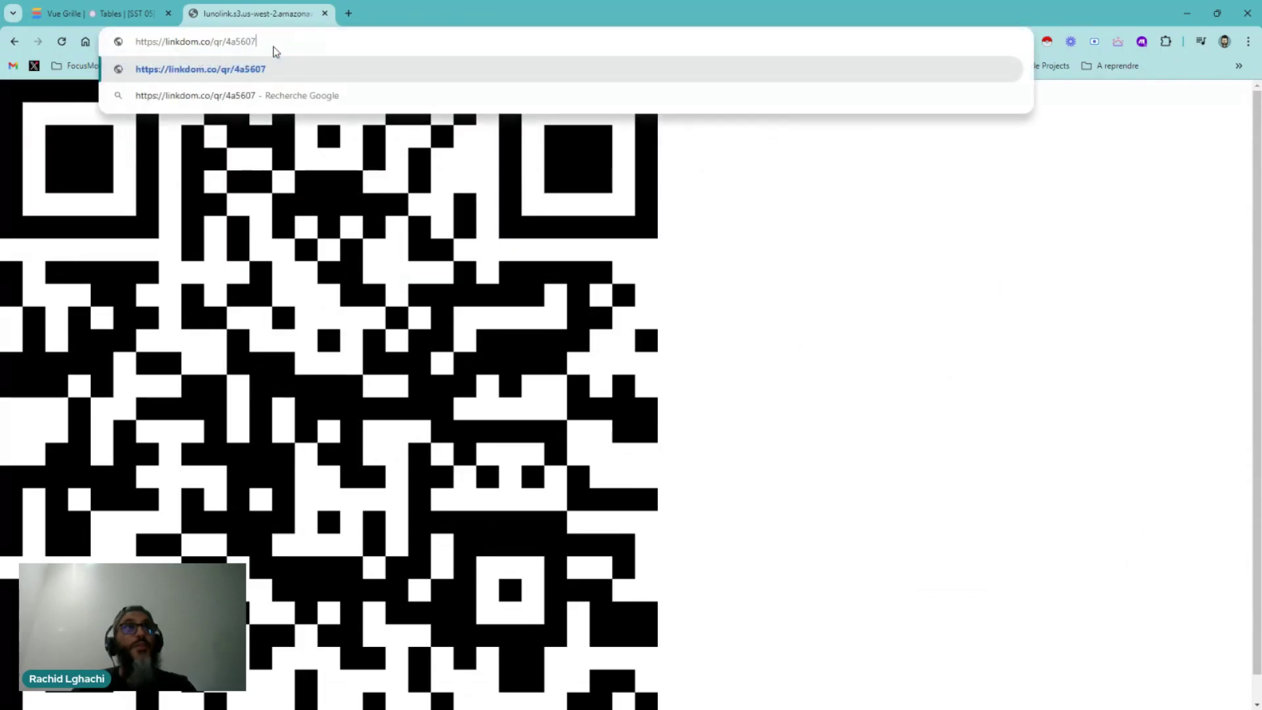
{"action": "key", "text": "Return"}
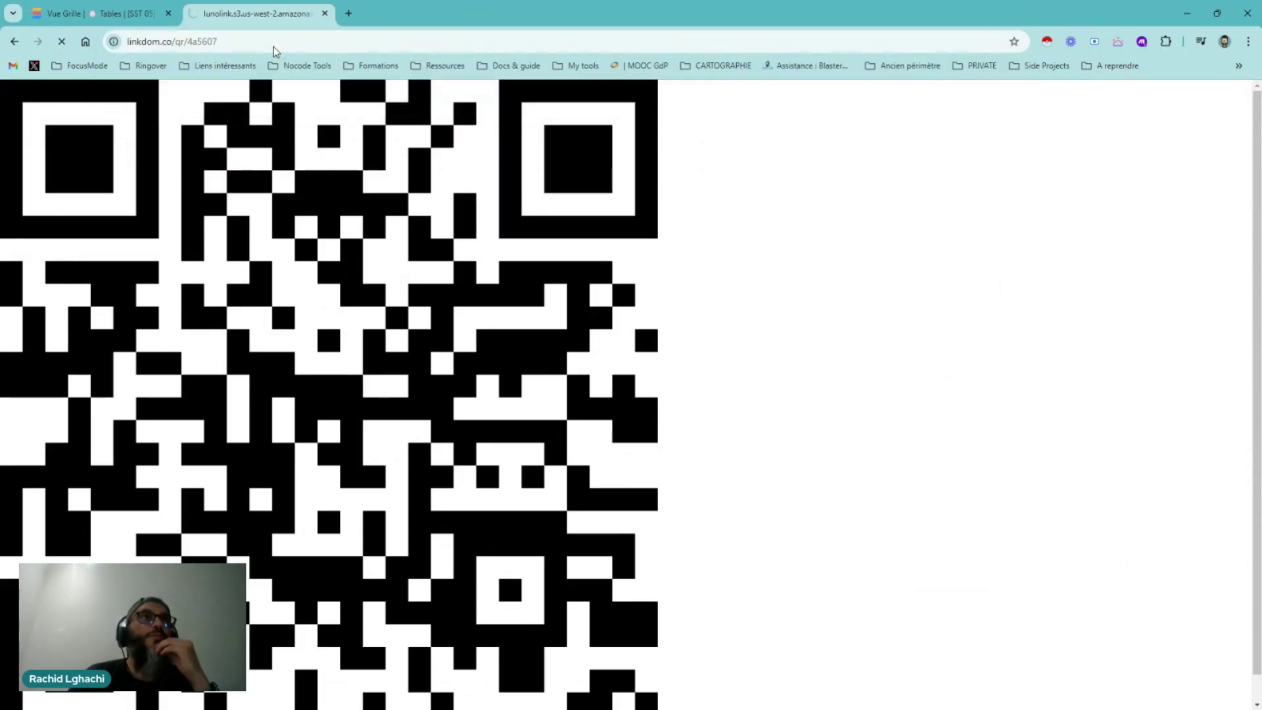
{"action": "left_click", "coordinate": [98, 13]}
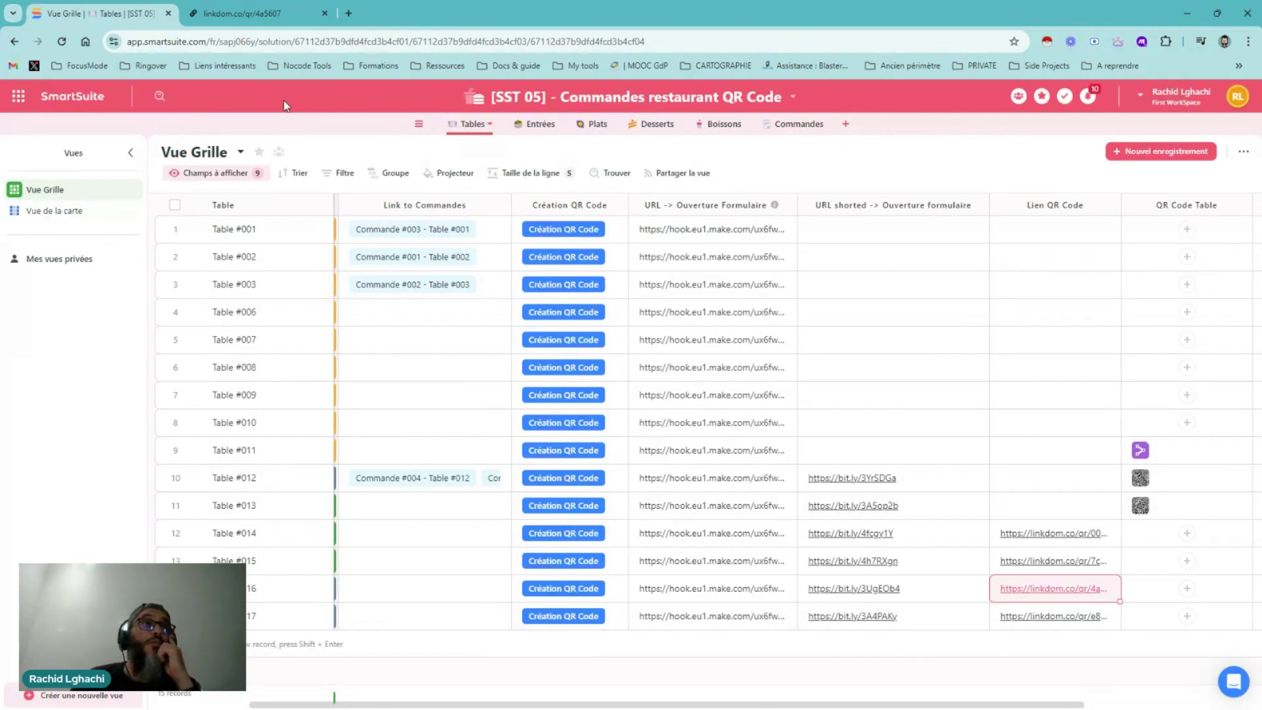
{"action": "left_click", "coordinate": [671, 97]}
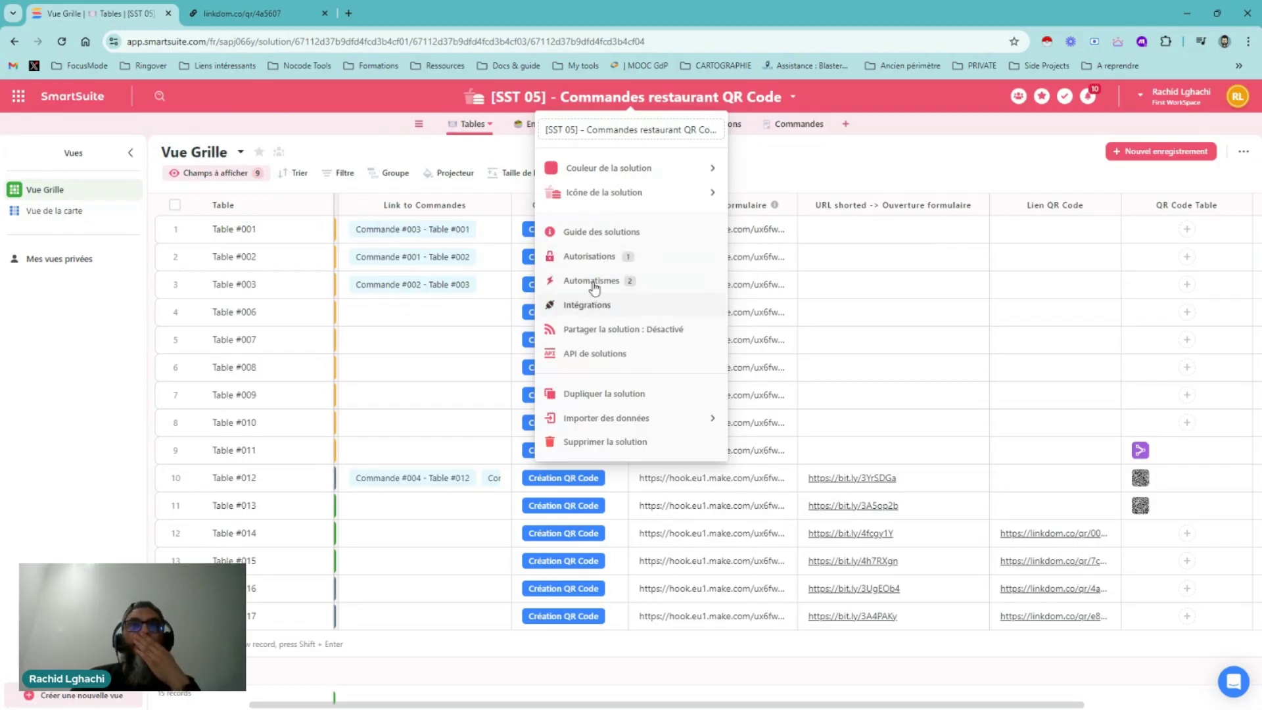
Add a temporary webhook request step to Nouvelle automatisation 1, delete it, and close the editor
{"action": "left_click", "coordinate": [593, 281]}
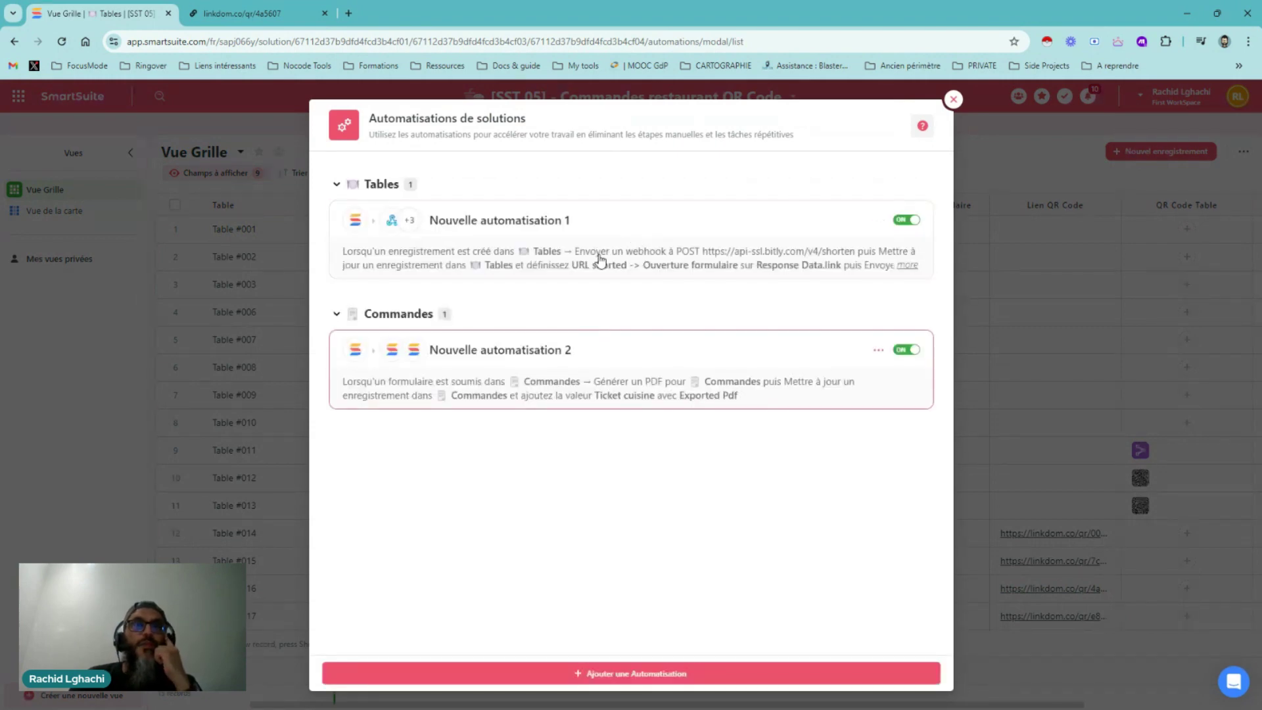
{"action": "left_click", "coordinate": [604, 250]}
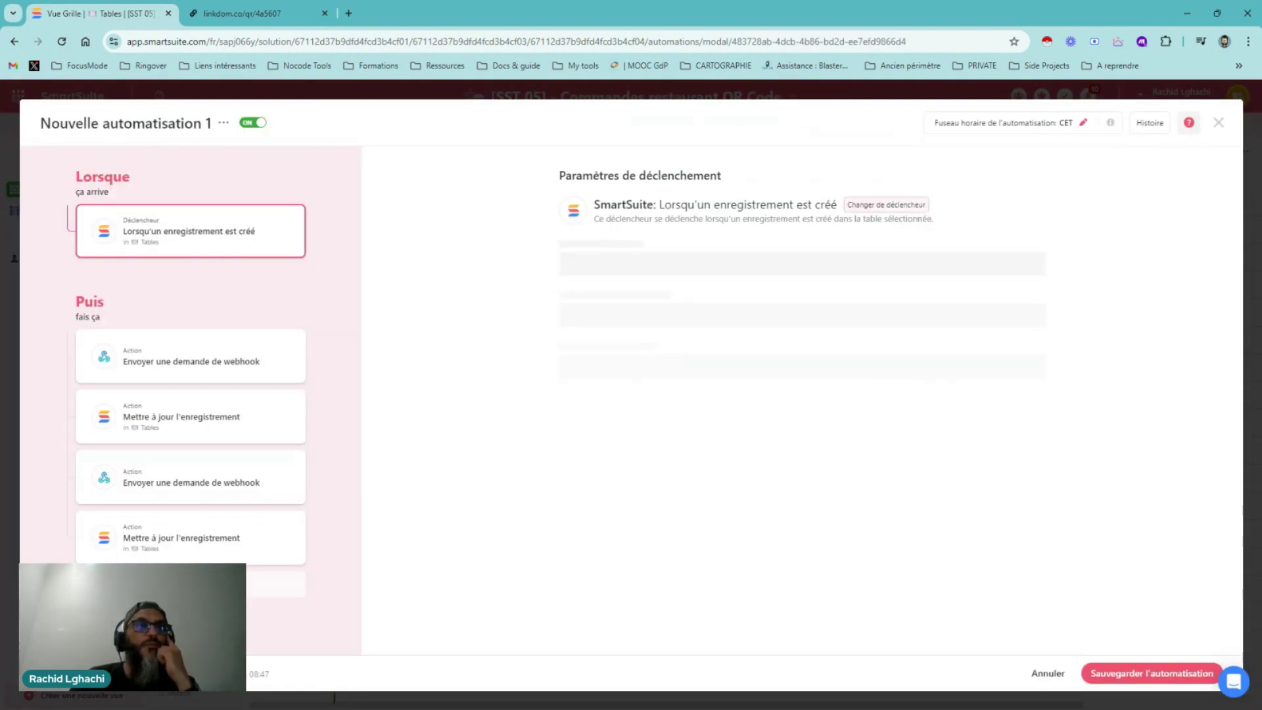
{"action": "left_click", "coordinate": [223, 584]}
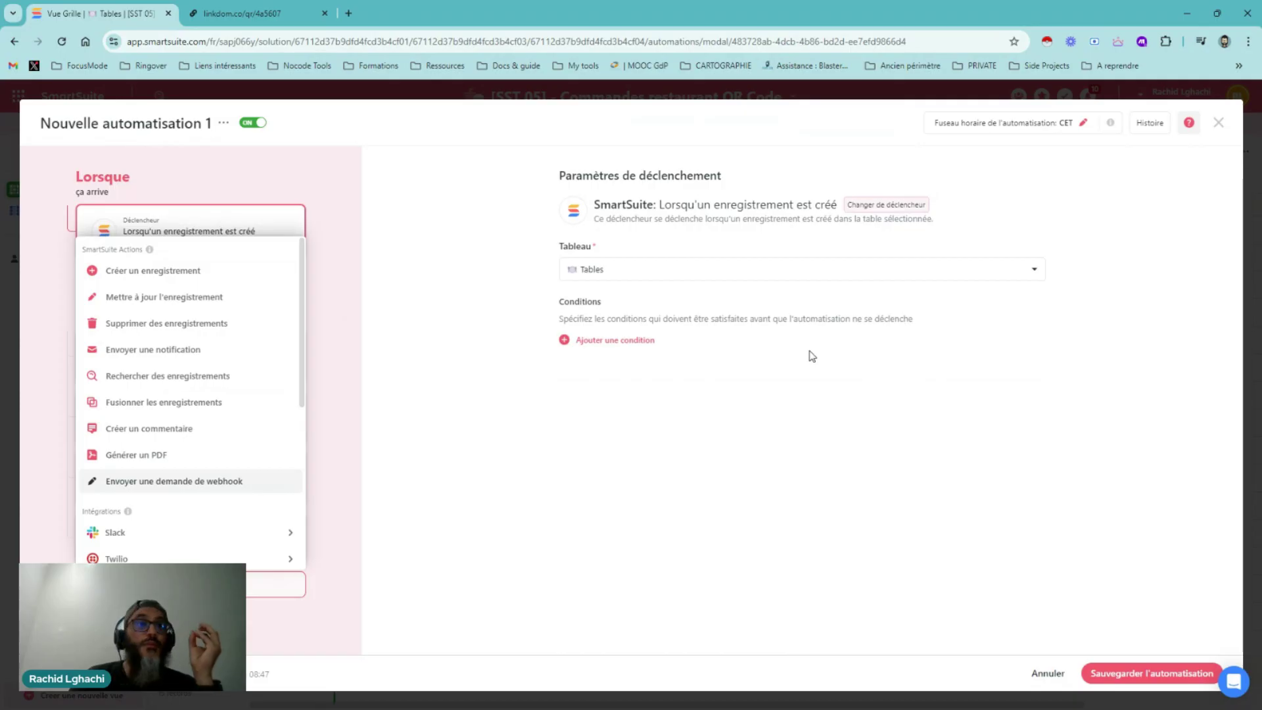
{"action": "key", "text": "Return"}
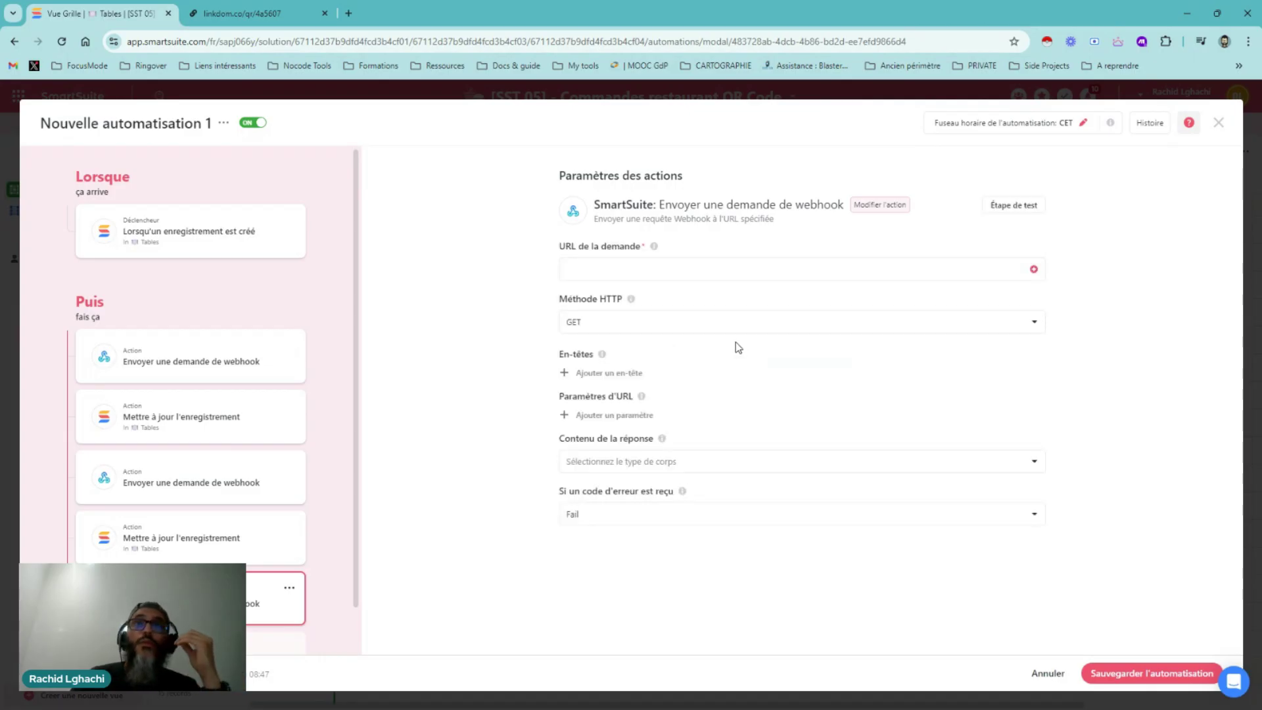
{"action": "left_click", "coordinate": [665, 461]}
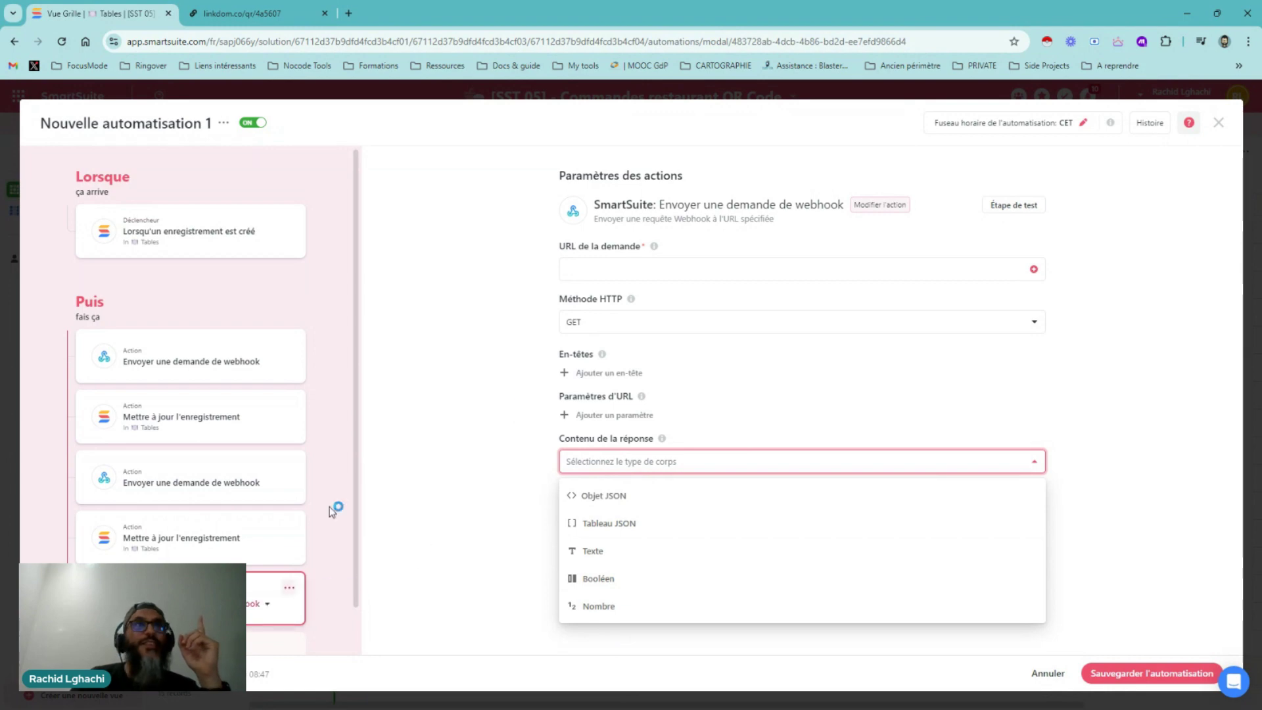
{"action": "left_click", "coordinate": [289, 588]}
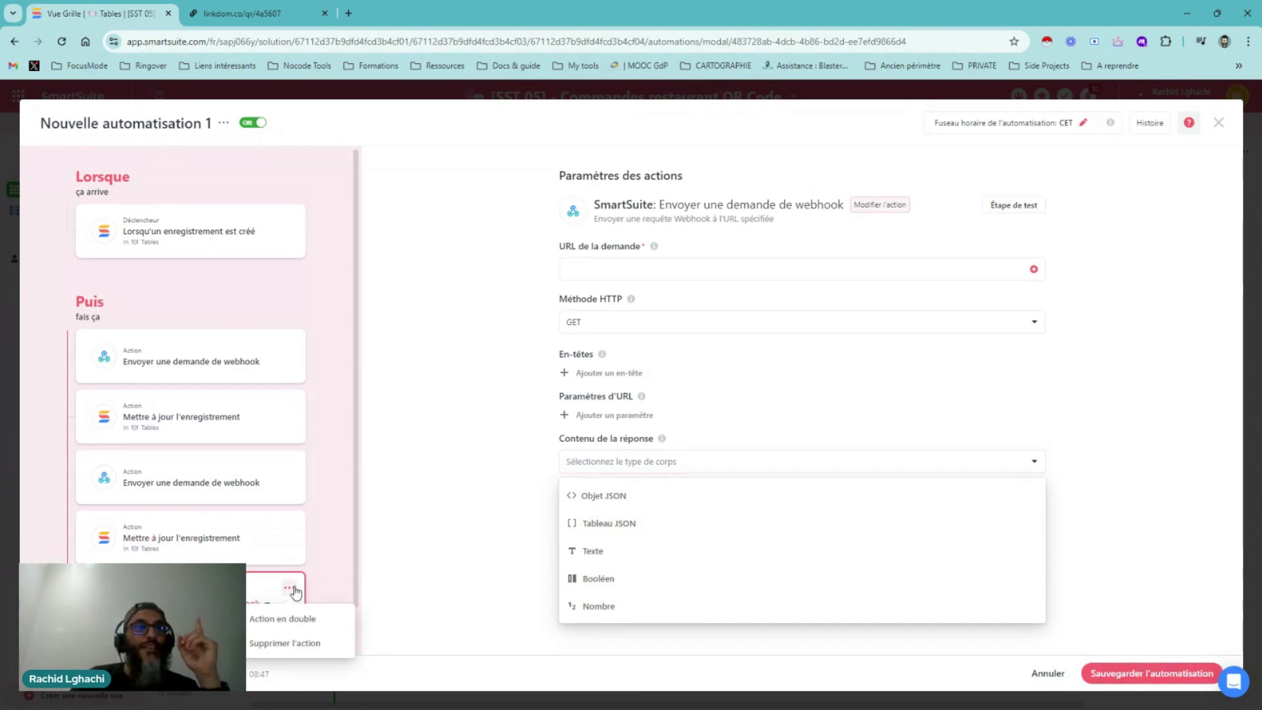
{"action": "left_click", "coordinate": [293, 642]}
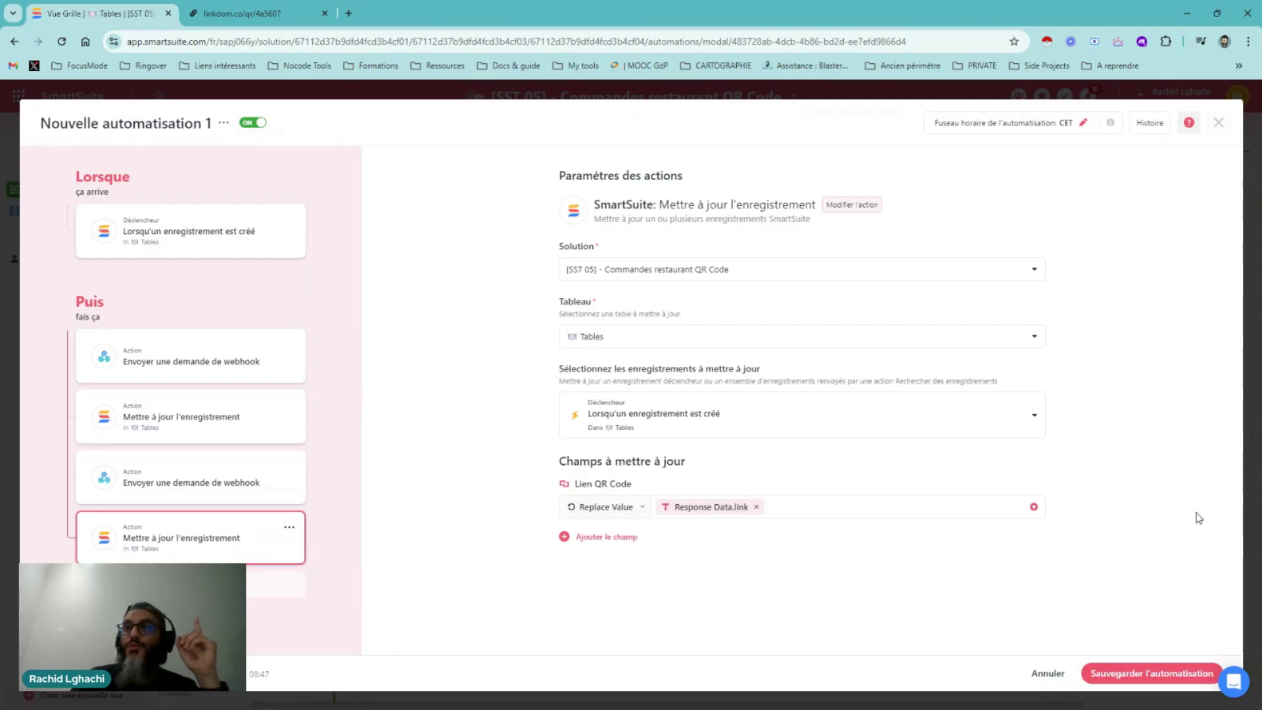
{"action": "left_click", "coordinate": [1140, 674]}
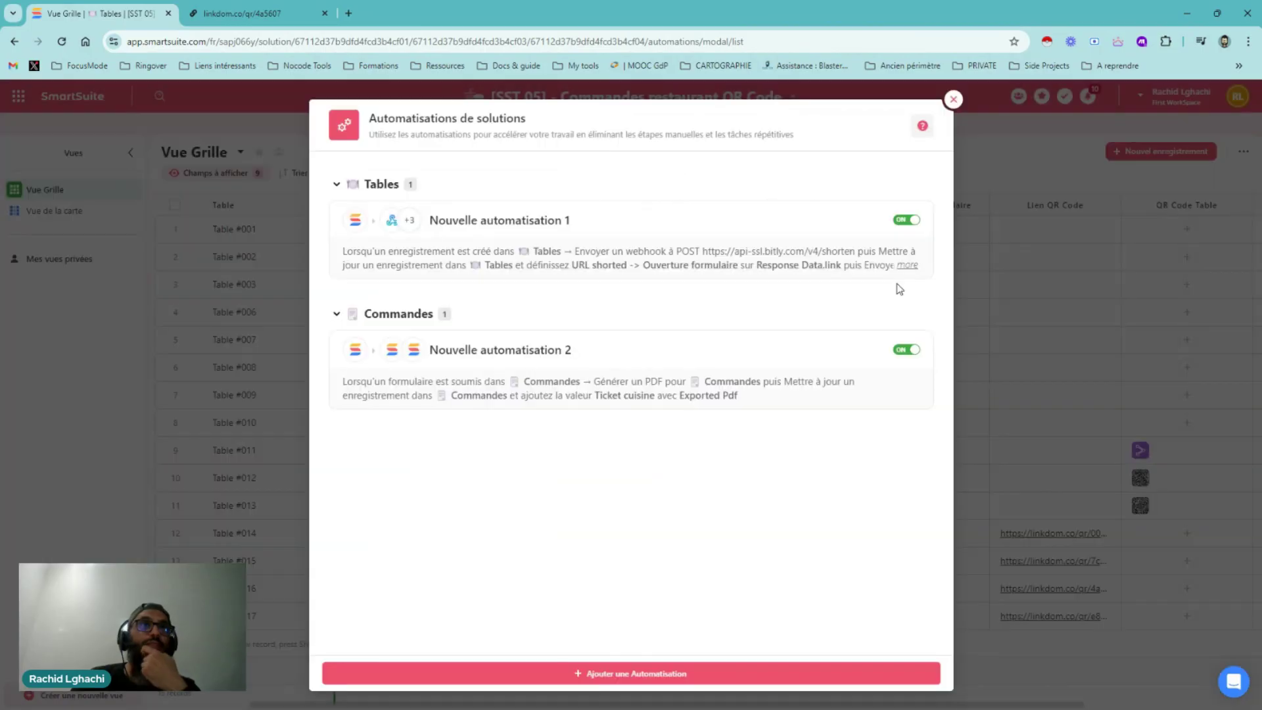
Close the automations list and open the solution's API documentation
{"action": "left_click", "coordinate": [953, 101]}
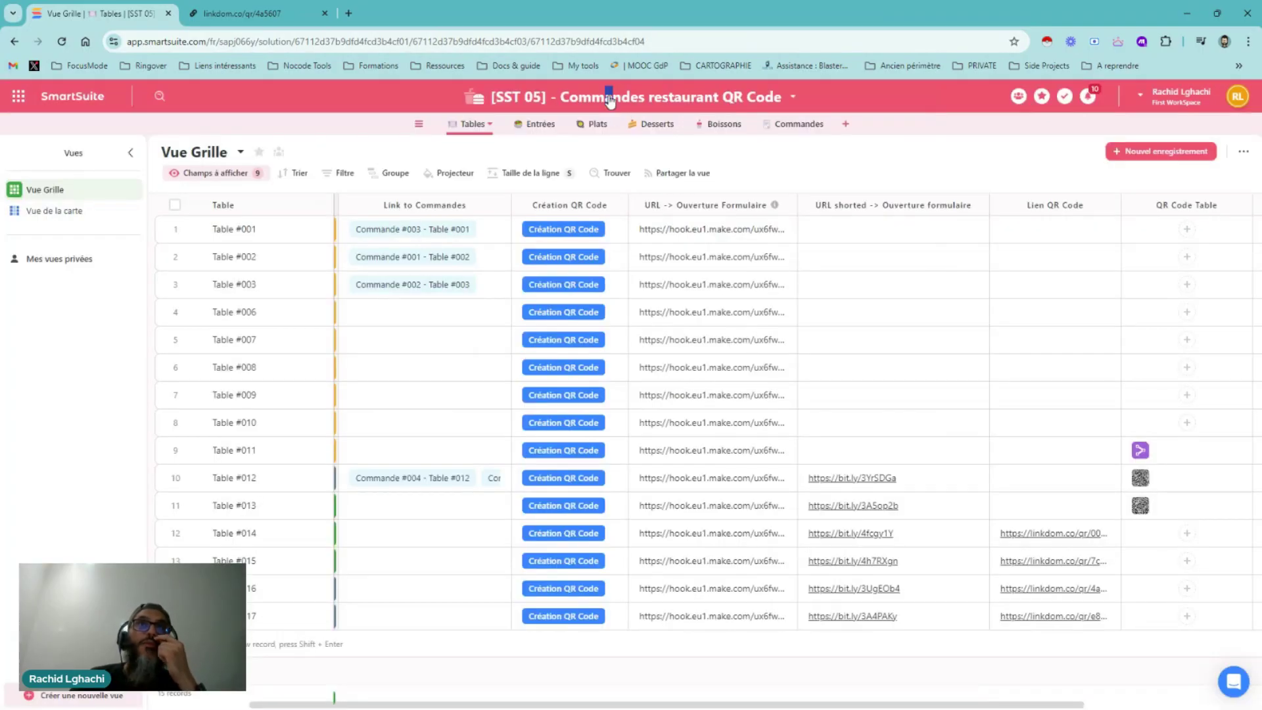
{"action": "left_click", "coordinate": [609, 99]}
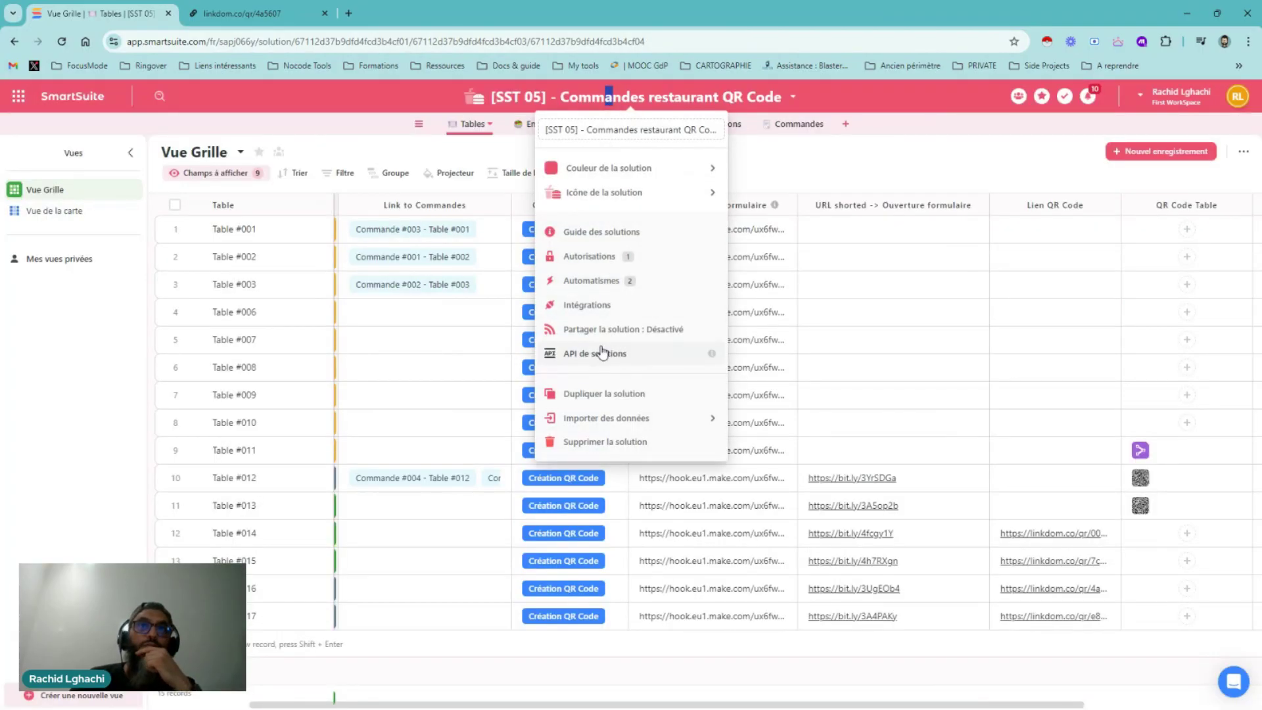
{"action": "left_click", "coordinate": [603, 352]}
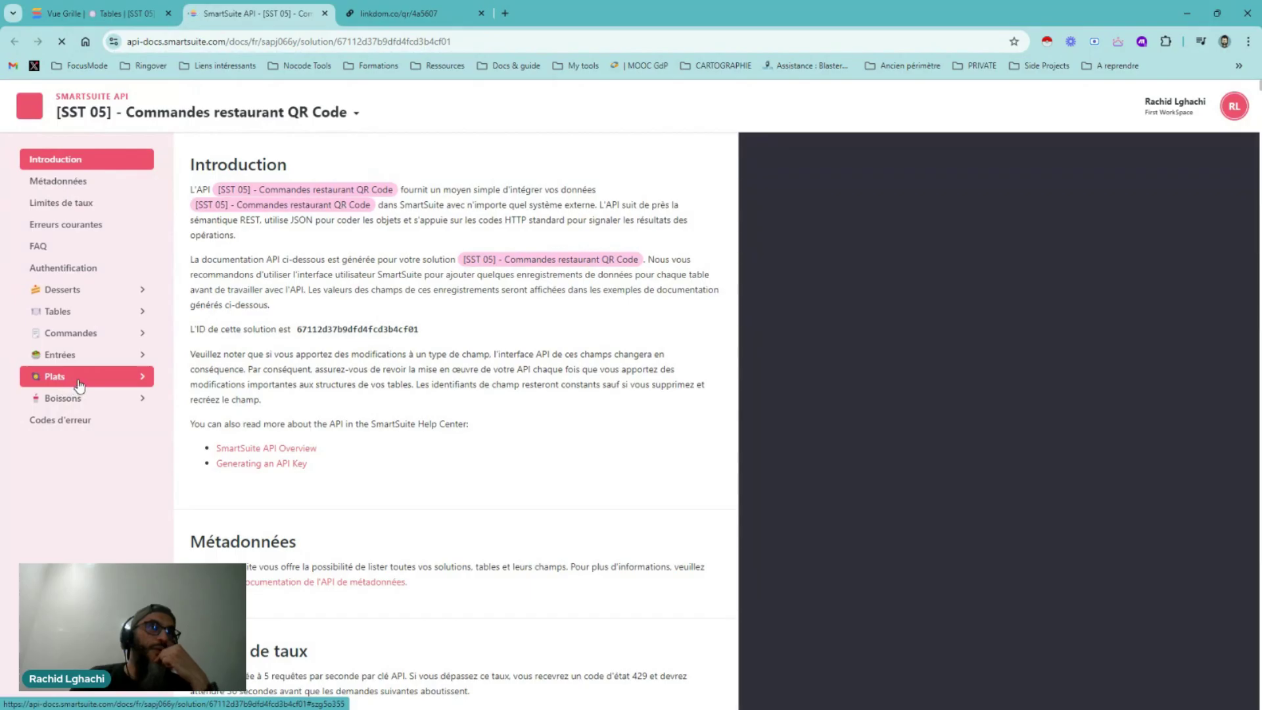
Read the Tables 'Mettre à jour un enregistrement' API section, then return to the grid
{"action": "left_click", "coordinate": [69, 313]}
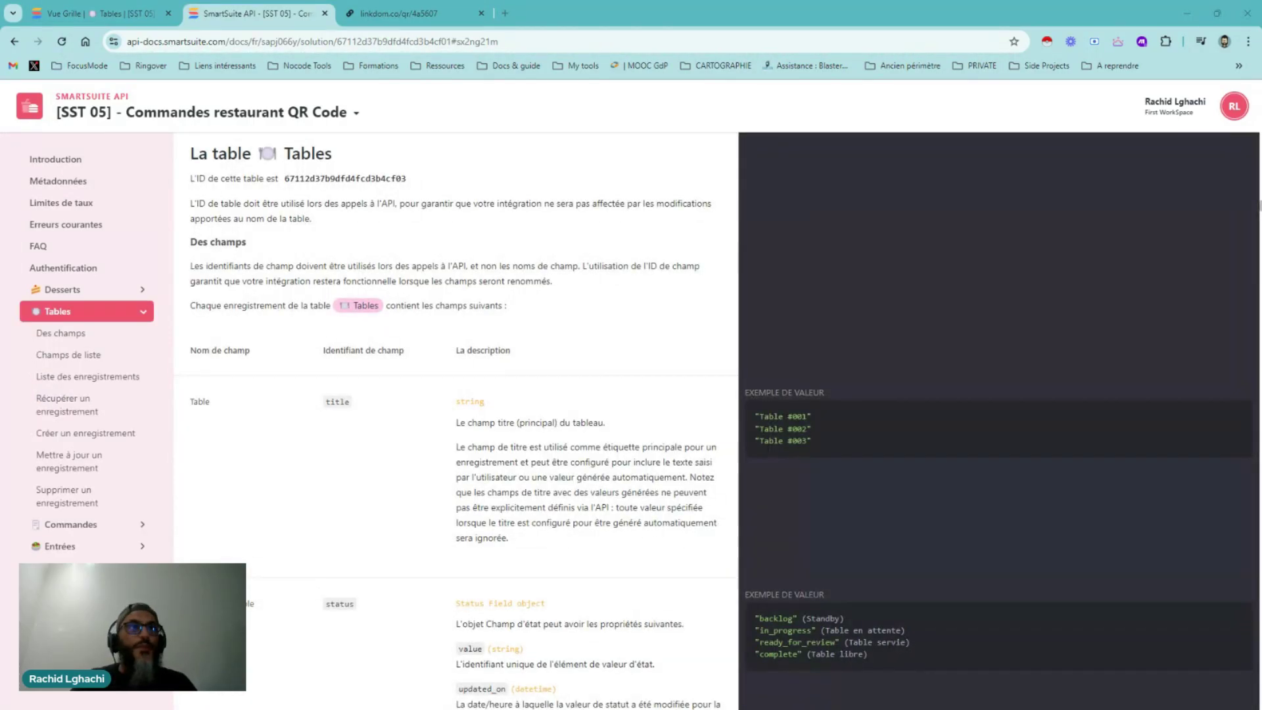
{"action": "left_click", "coordinate": [72, 471]}
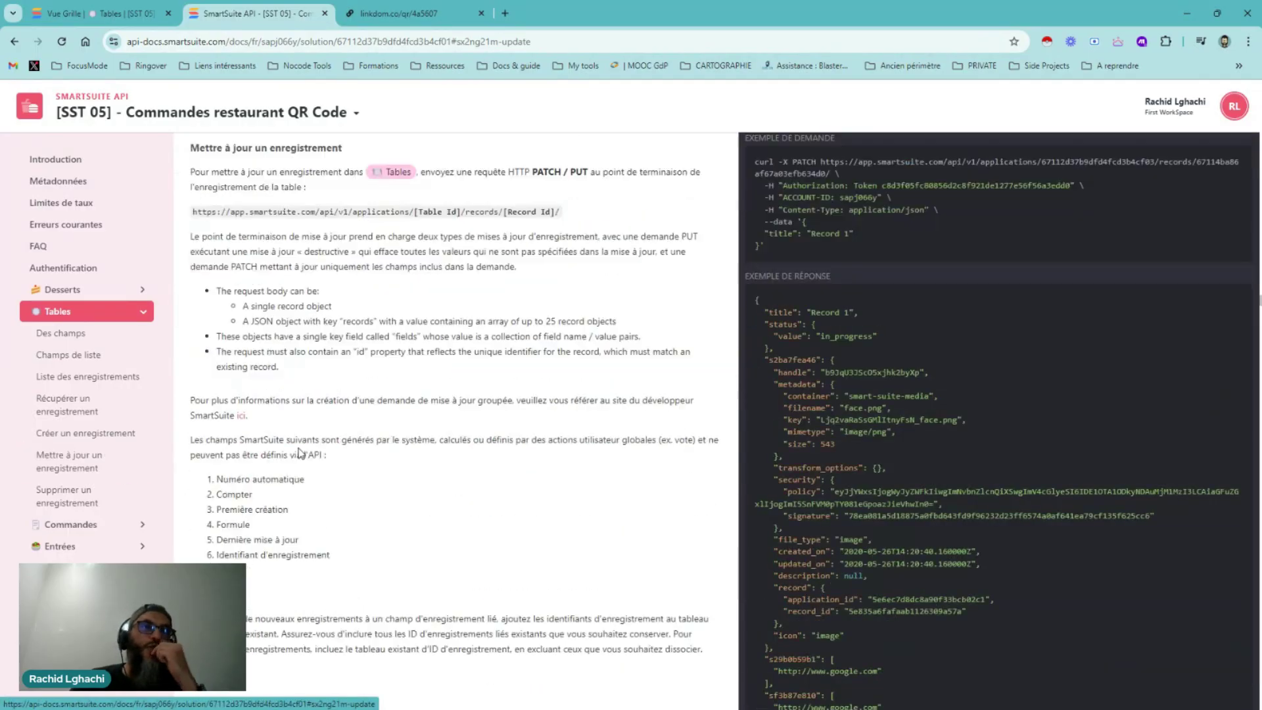
{"action": "scroll", "coordinate": [560, 458], "scroll_direction": "down", "scroll_amount": 4}
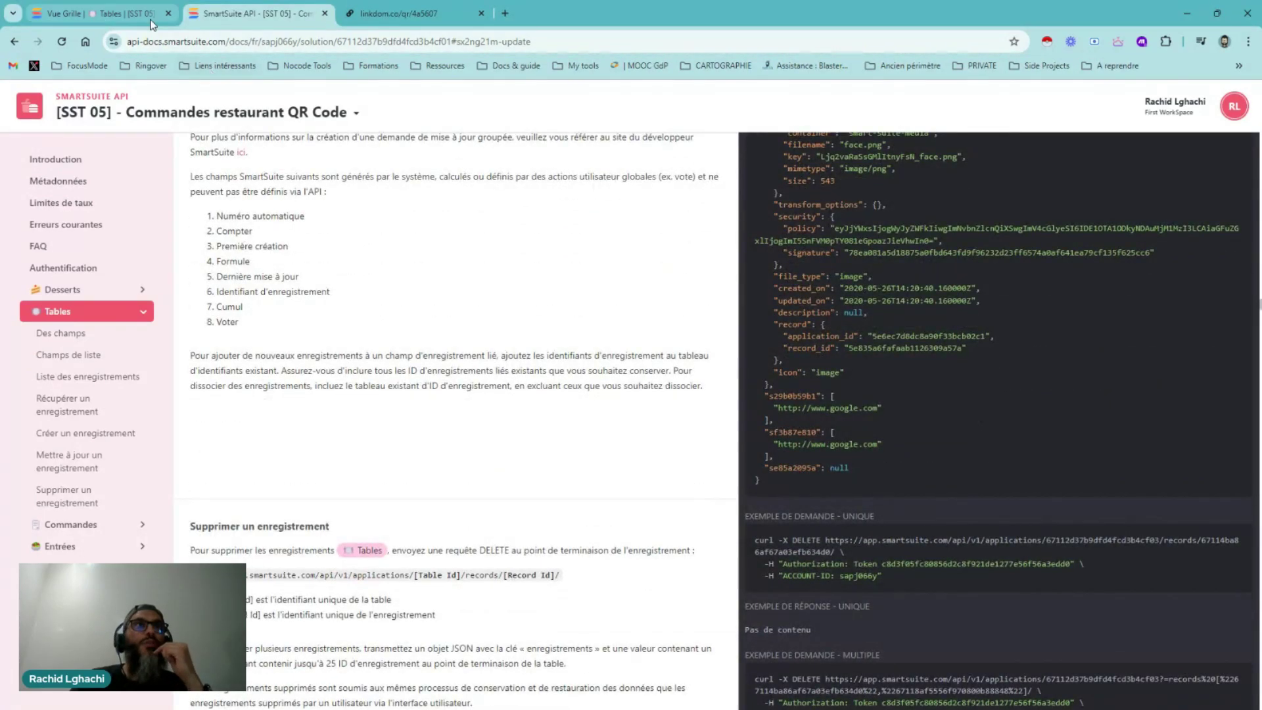
{"action": "left_click", "coordinate": [131, 15]}
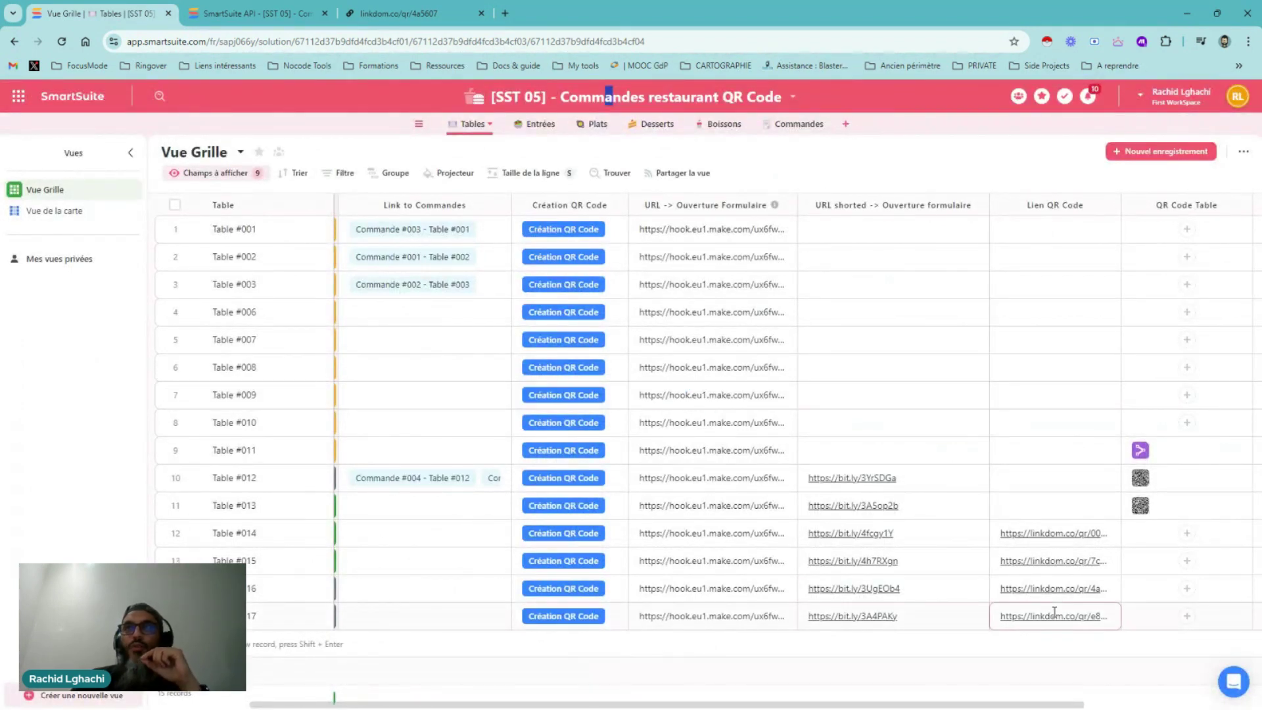
Check the table's QR code page in linkdom, then scroll the API docs to deleting records
{"action": "left_click", "coordinate": [416, 16]}
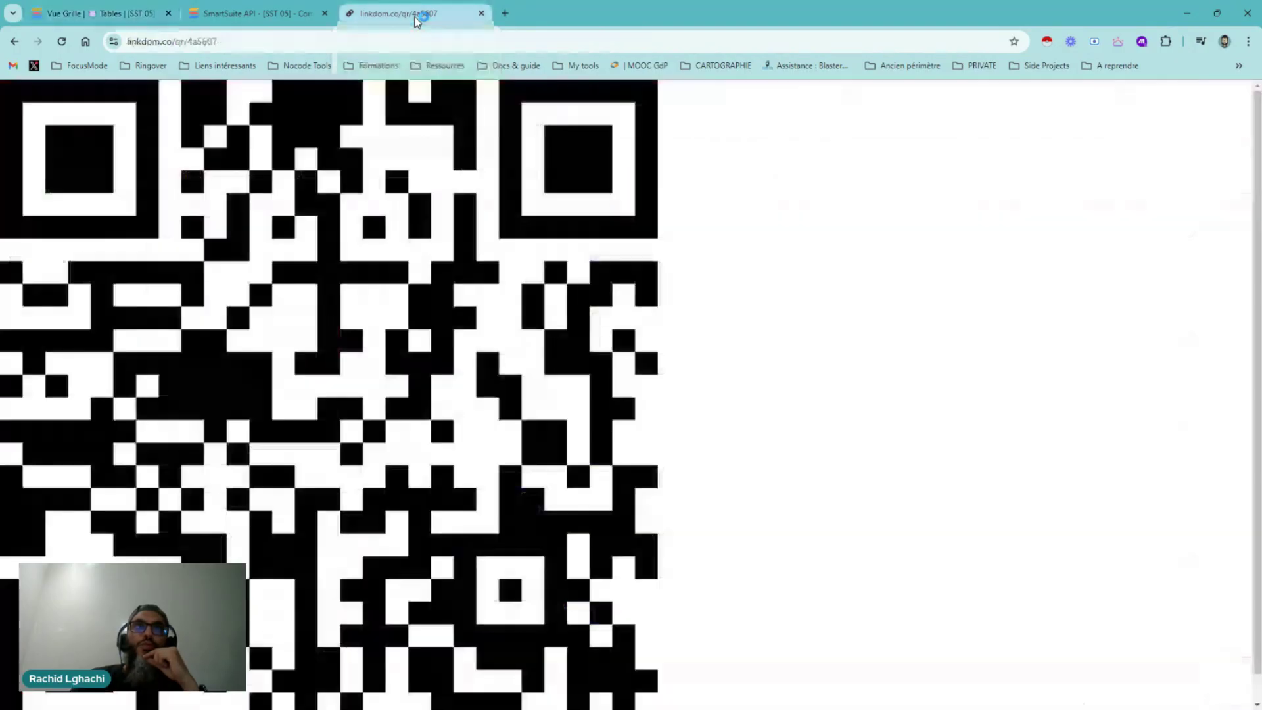
{"action": "left_click", "coordinate": [92, 15]}
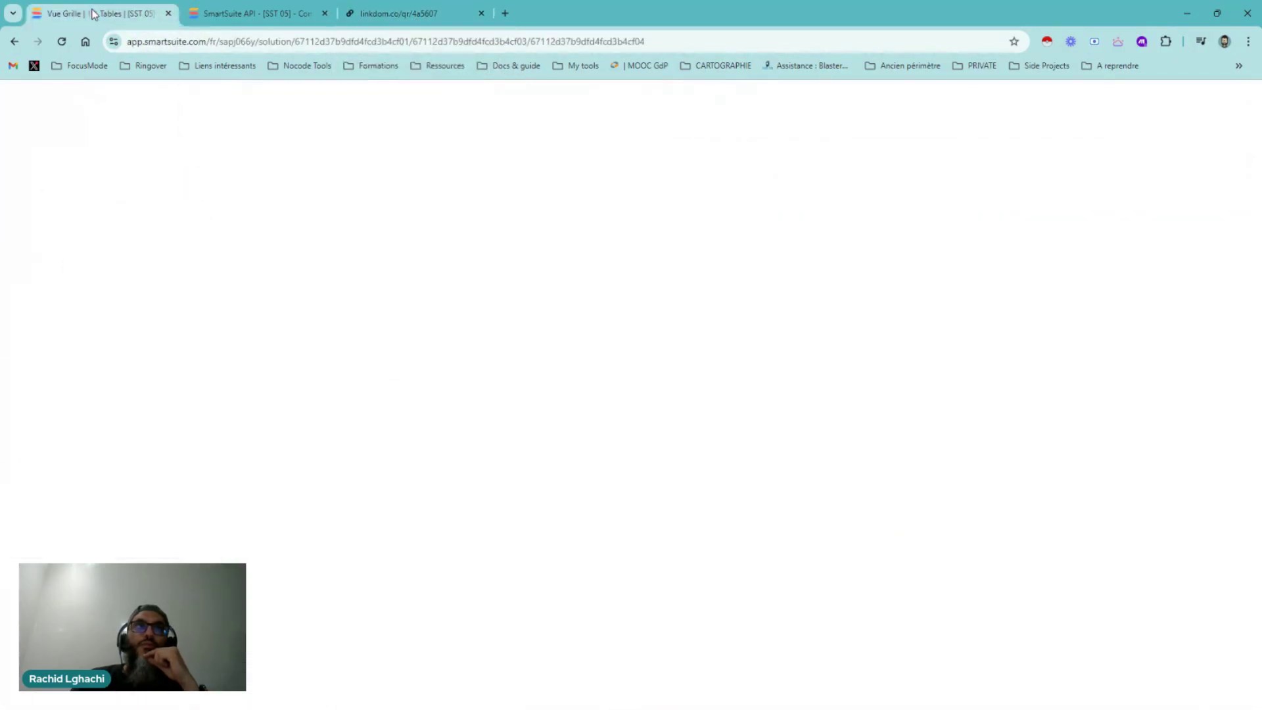
{"action": "left_click", "coordinate": [392, 13]}
{"action": "left_click", "coordinate": [256, 13]}
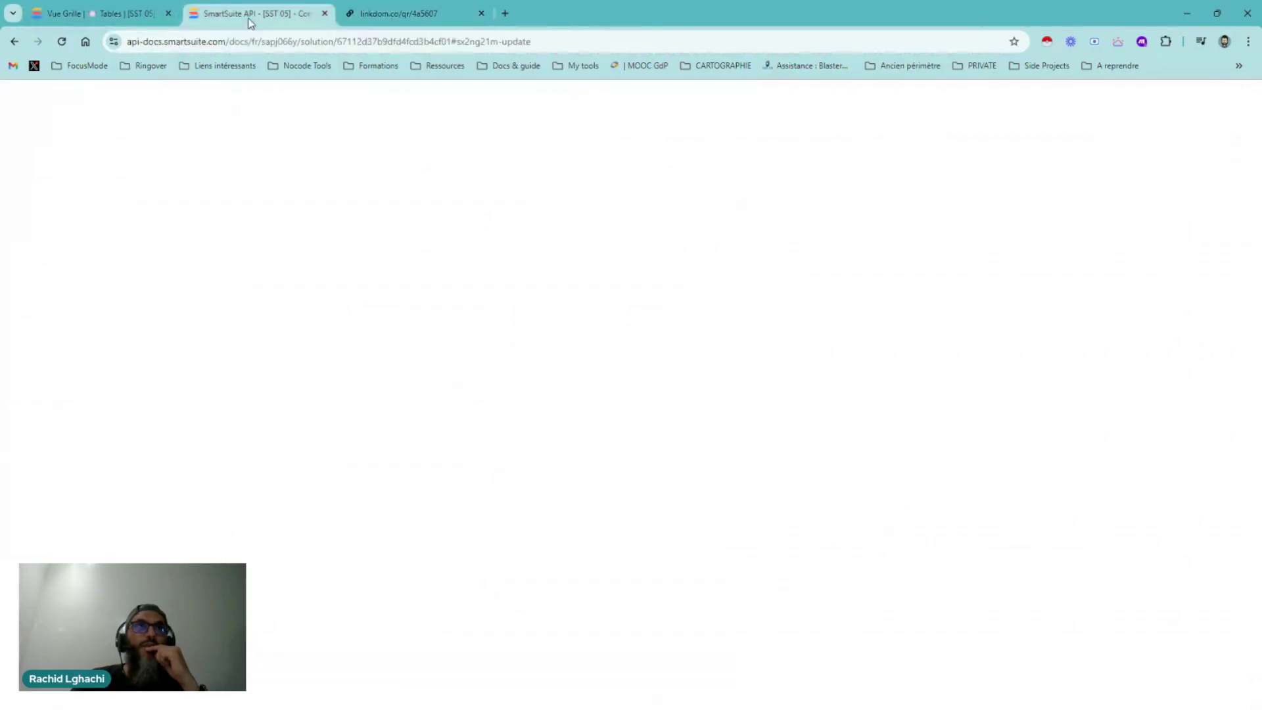
{"action": "scroll", "coordinate": [489, 588], "scroll_direction": "down", "scroll_amount": 1}
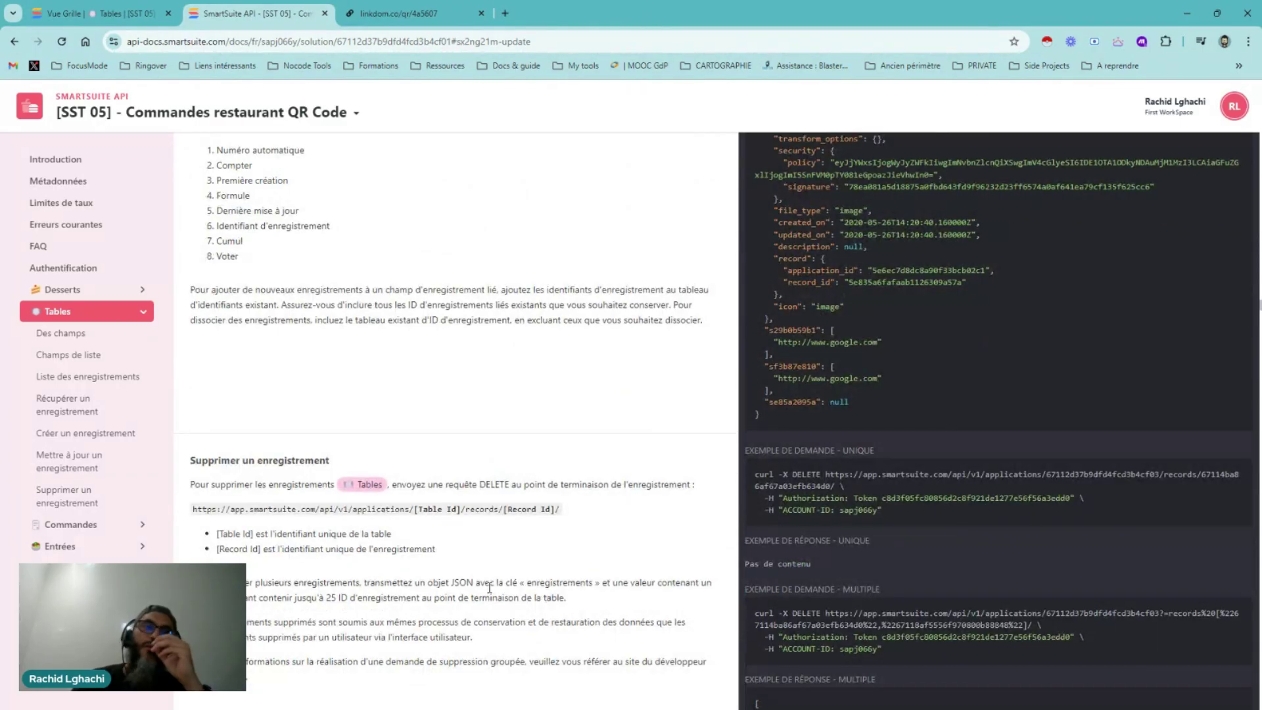
{"action": "left_click", "coordinate": [447, 25]}
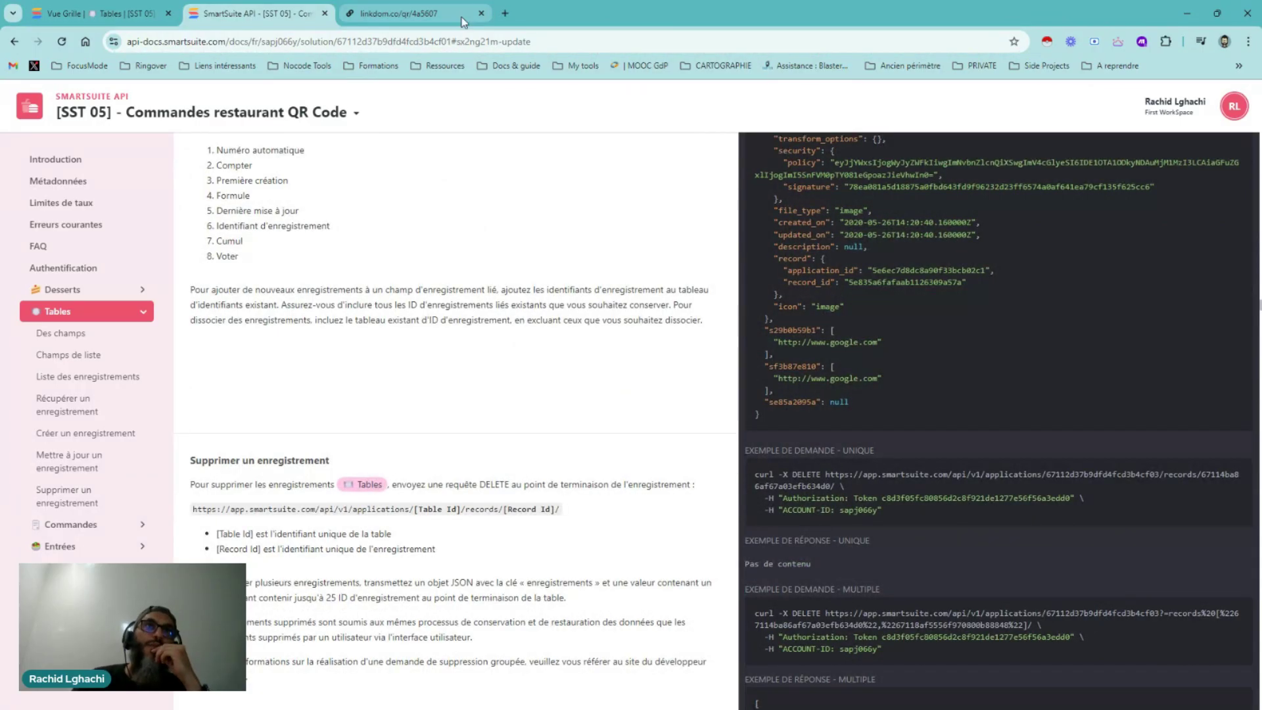
Bring back the [SST 05] Tables grid scrolled to its Statut de la table column
{"action": "left_click", "coordinate": [116, 17]}
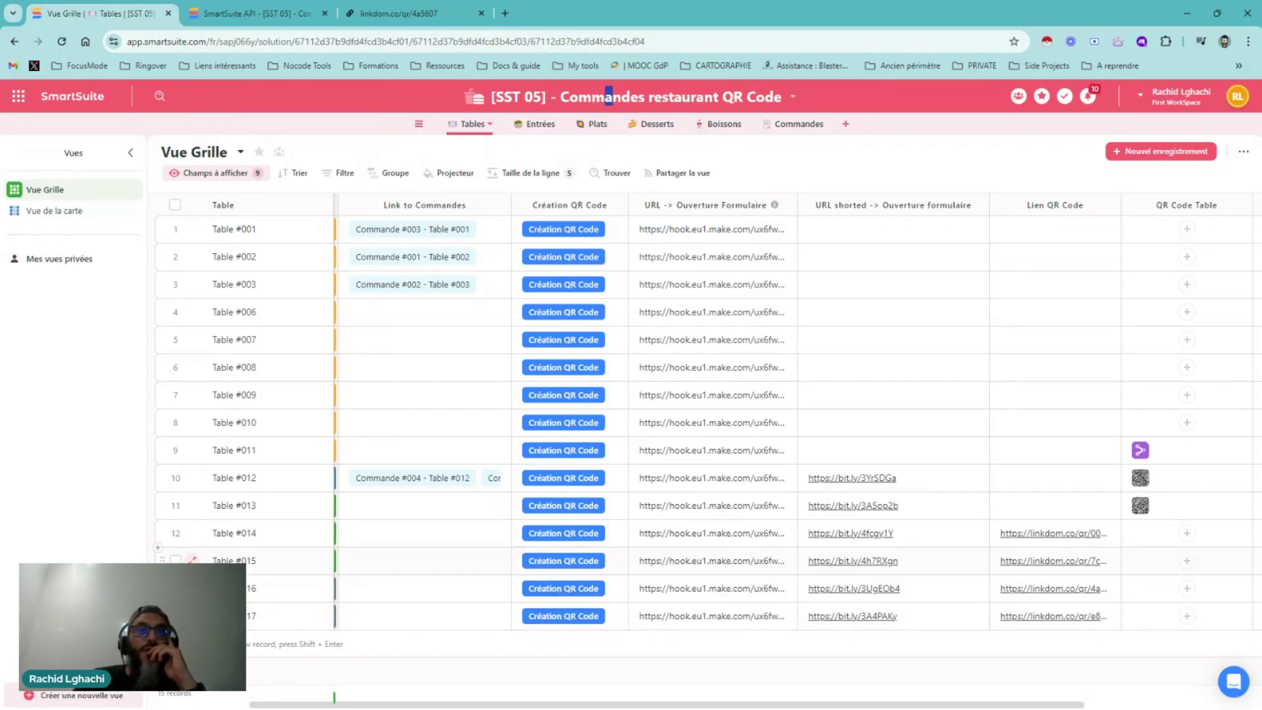
{"action": "scroll", "coordinate": [468, 708], "scroll_direction": "left", "scroll_amount": 3}
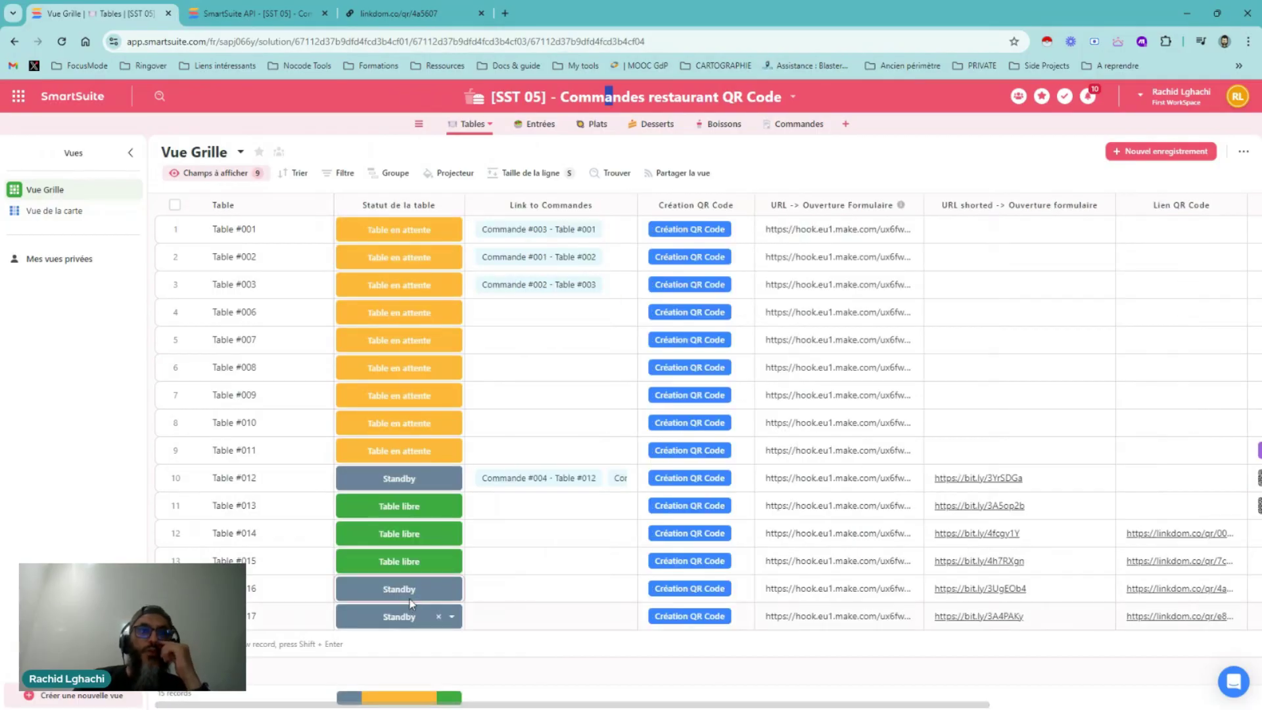
{"action": "left_click", "coordinate": [457, 205]}
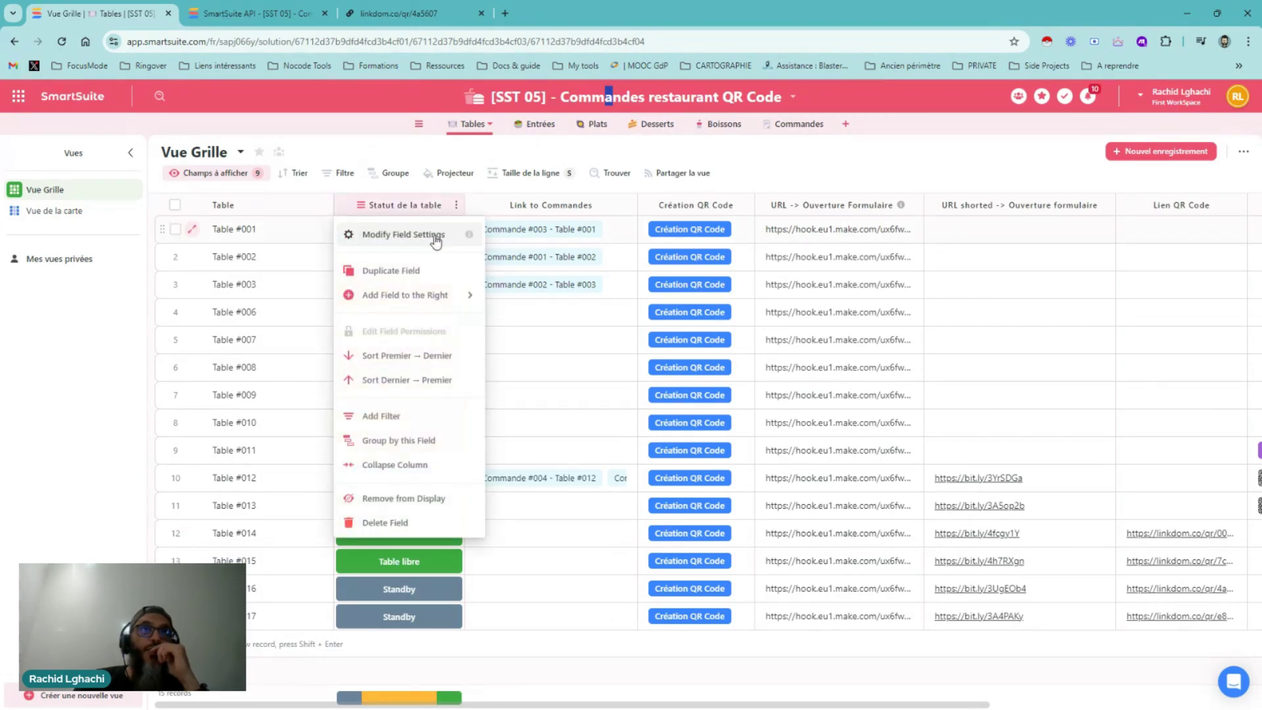
{"action": "left_click", "coordinate": [435, 240]}
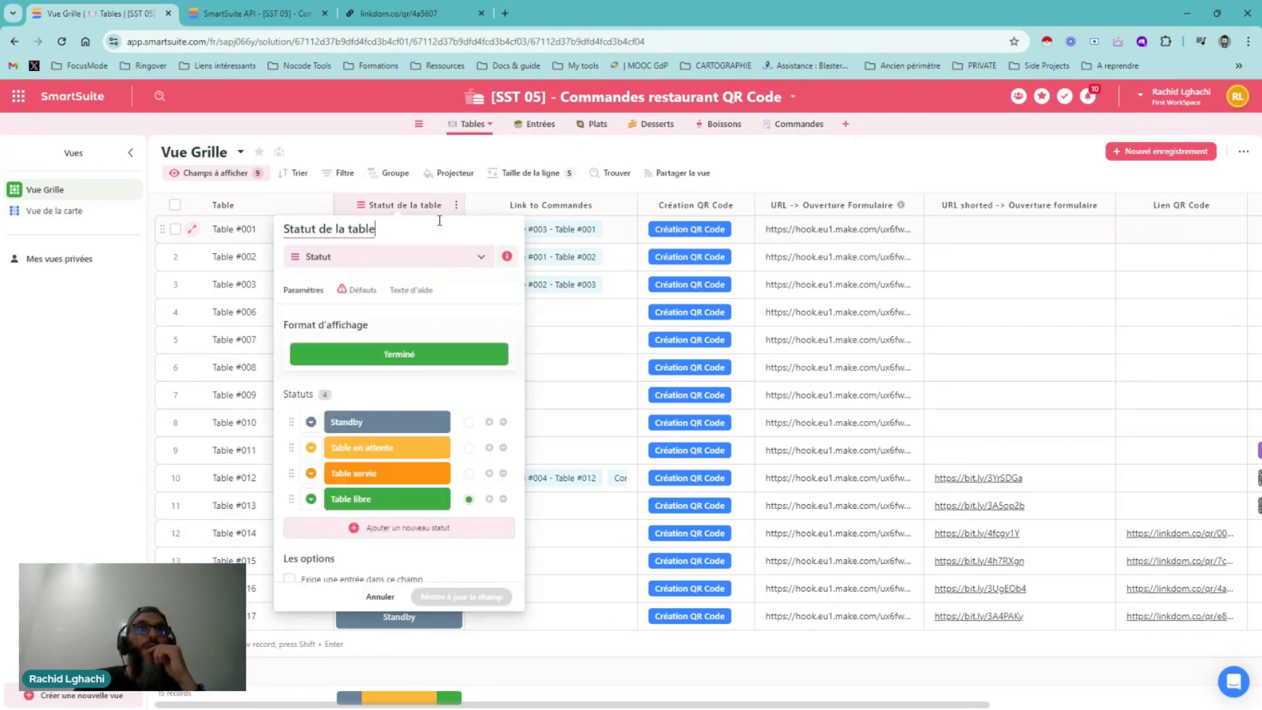
{"action": "left_click", "coordinate": [349, 290]}
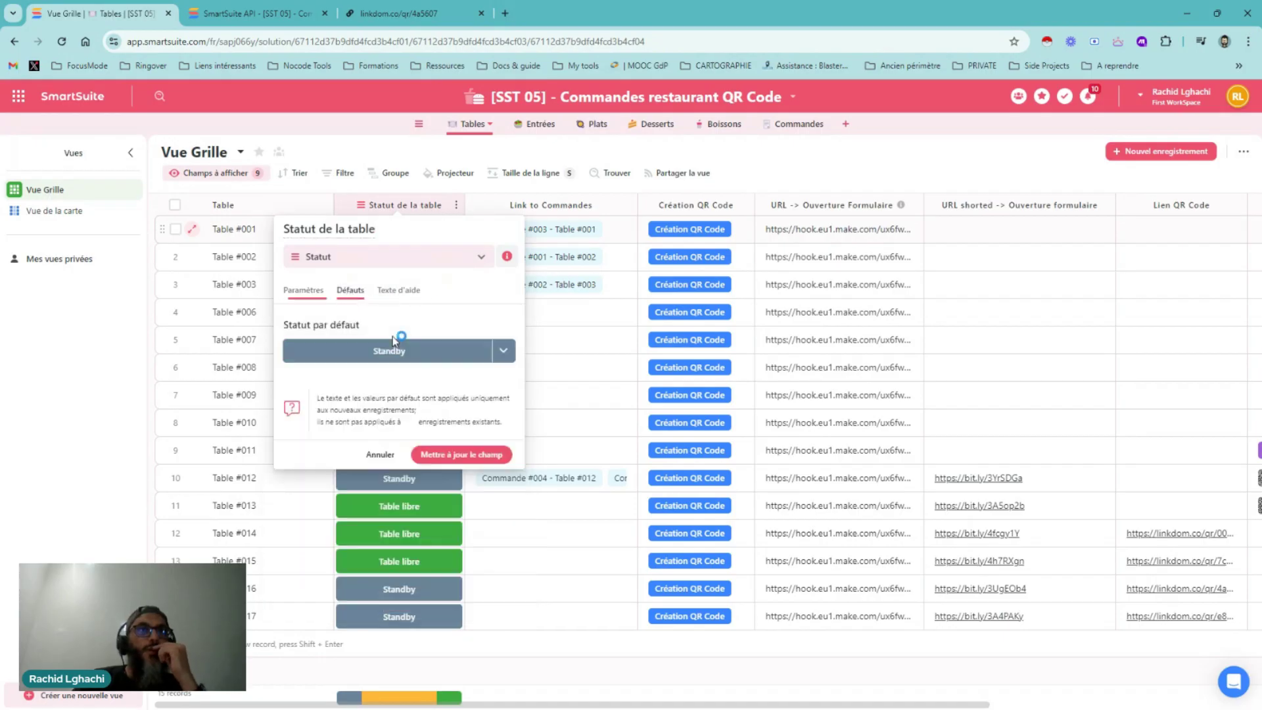
{"action": "left_click", "coordinate": [502, 351]}
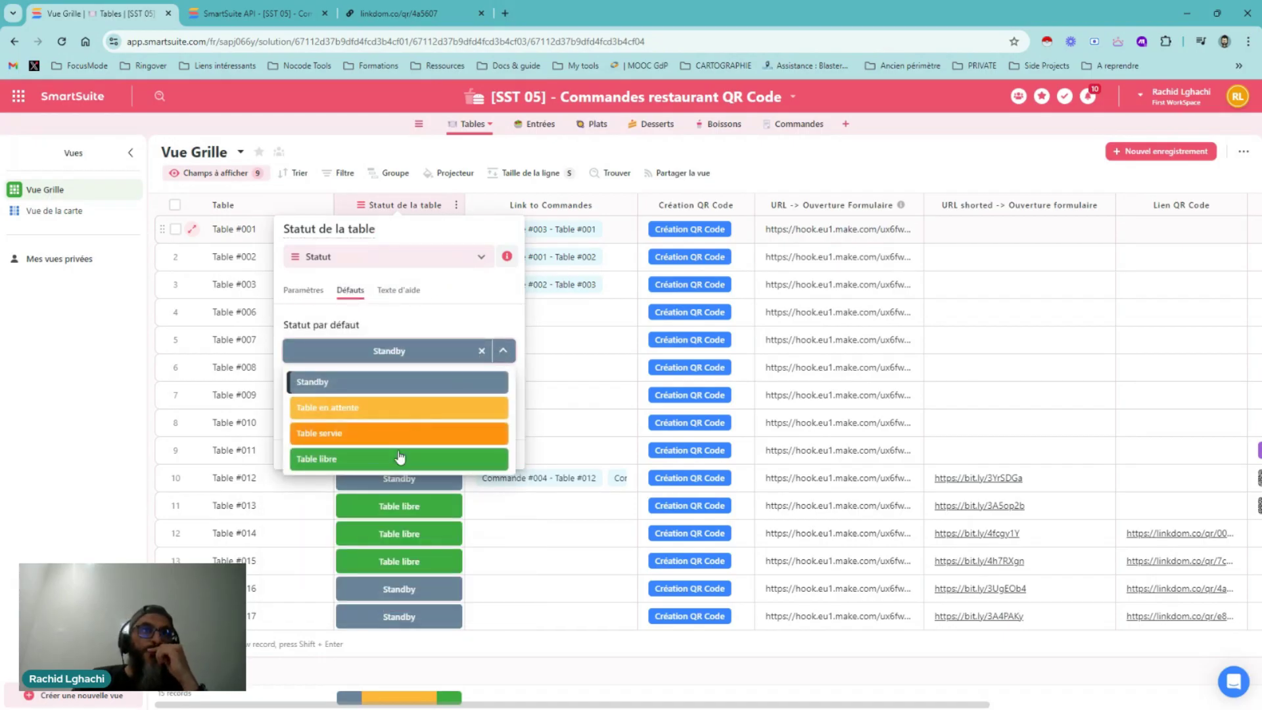
{"action": "left_click", "coordinate": [399, 458]}
{"action": "left_click", "coordinate": [472, 453]}
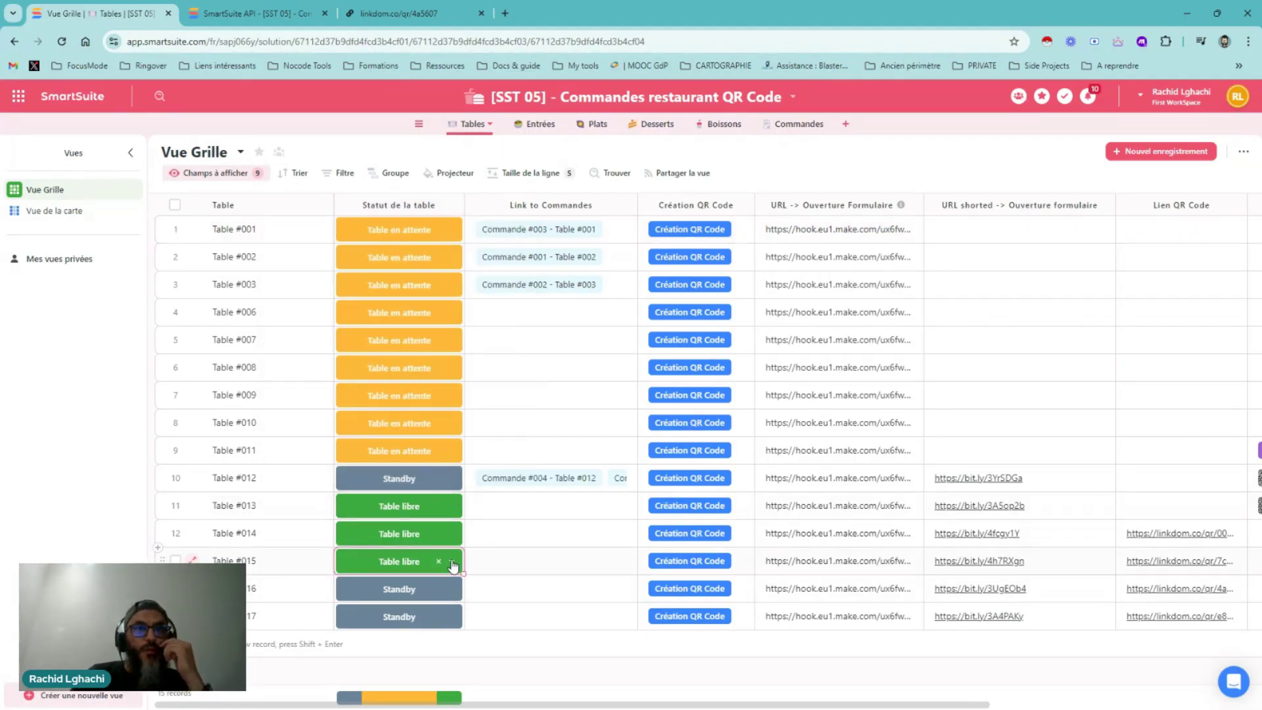
{"action": "left_click", "coordinate": [452, 561]}
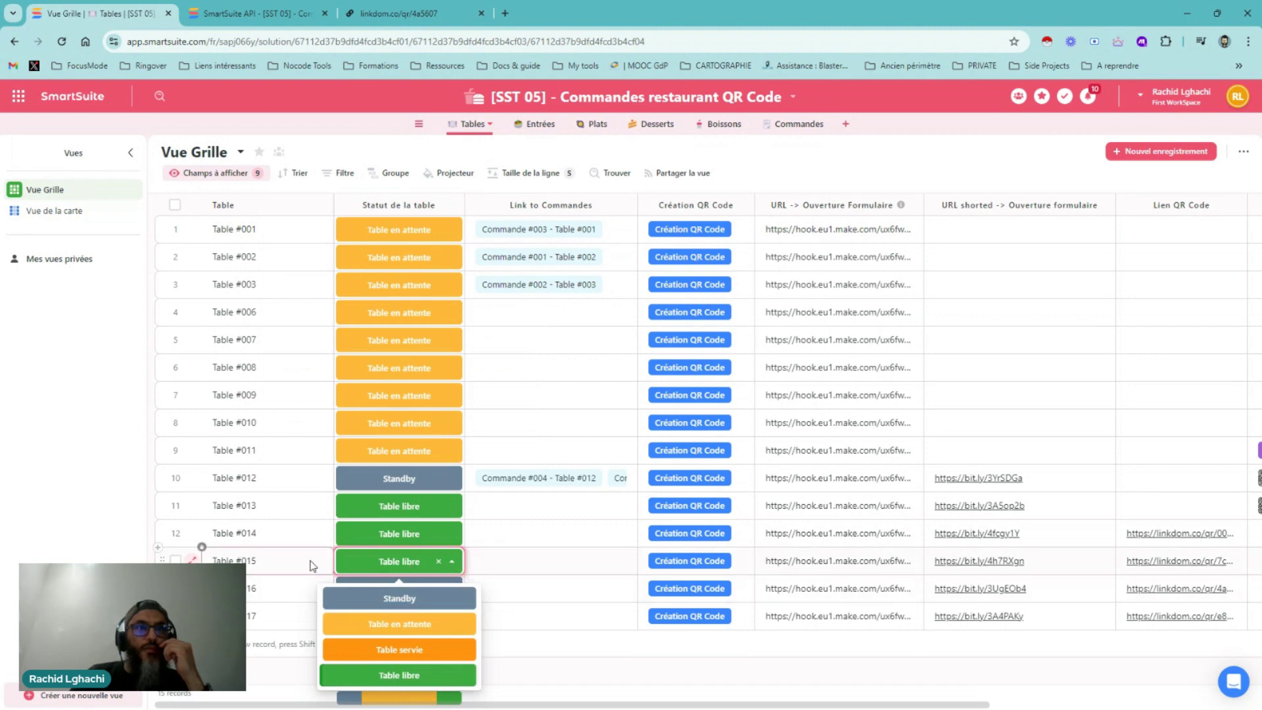
{"action": "left_click", "coordinate": [365, 566]}
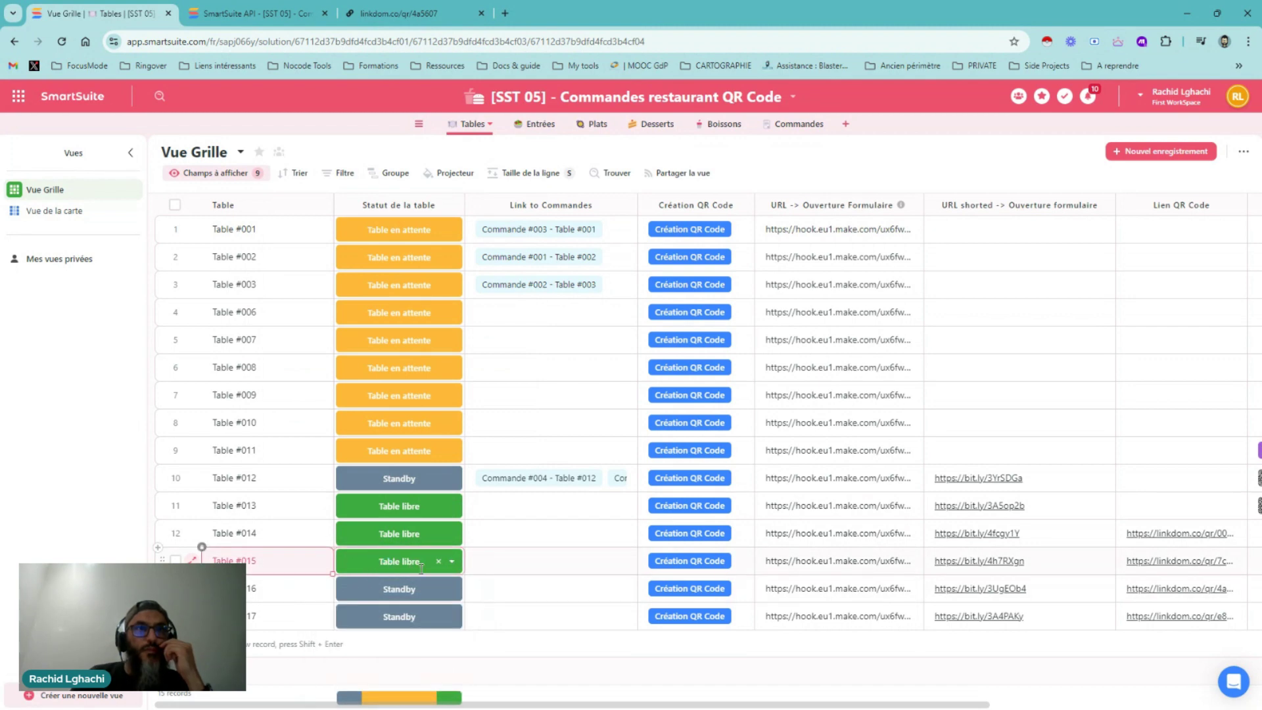
{"action": "left_click_drag", "start_coordinate": [463, 589], "coordinate": [554, 655]}
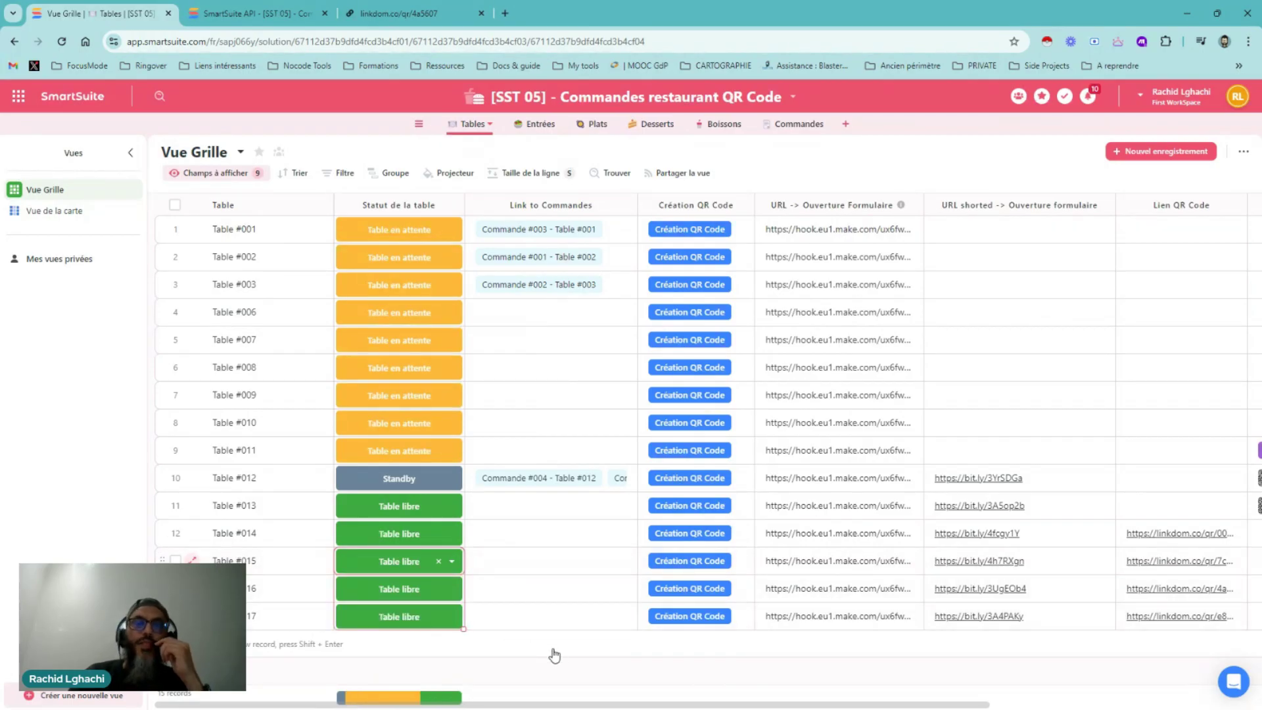
{"action": "left_click", "coordinate": [684, 568]}
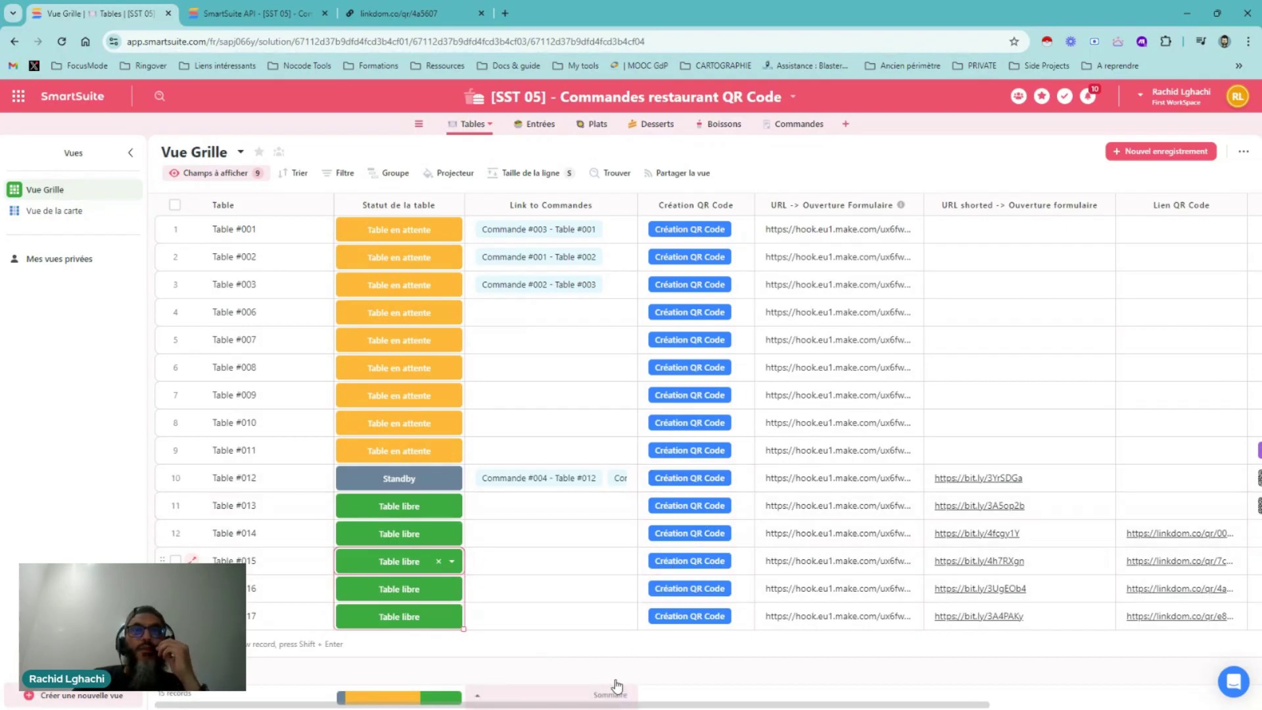
{"action": "mouse_move", "coordinate": [479, 376]}
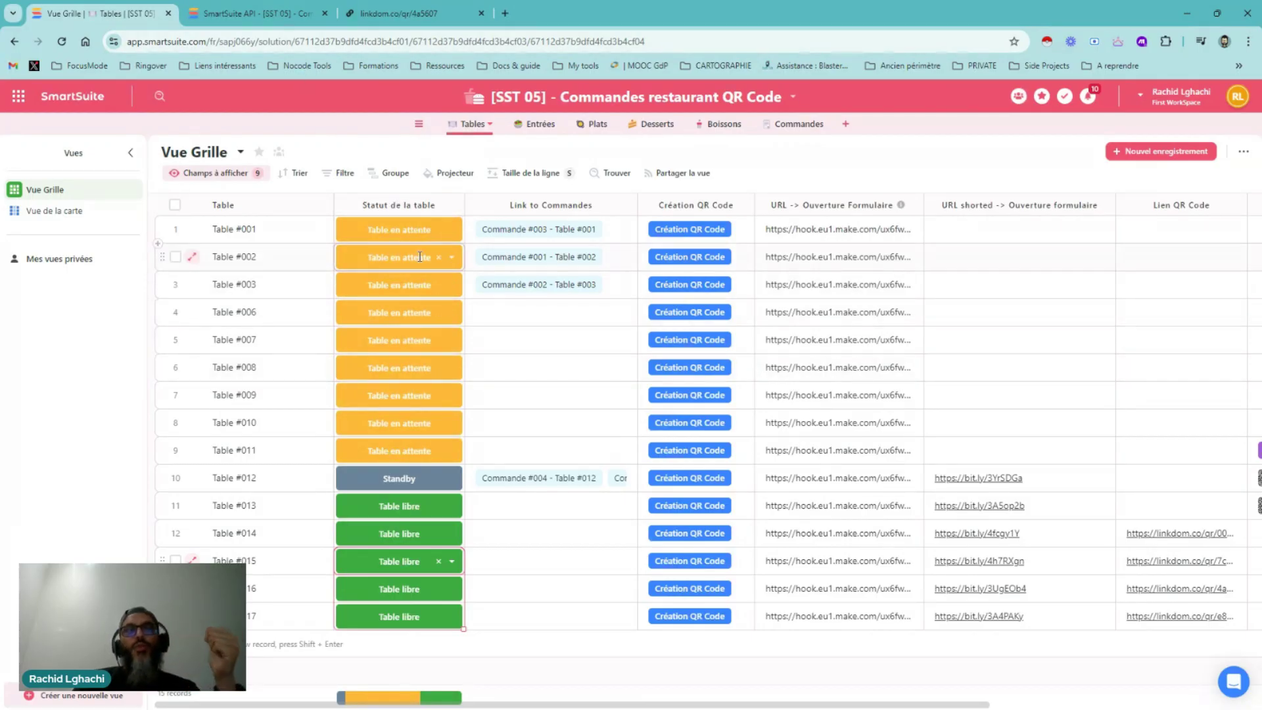
Open the Commandes table to see Commande #007's PDF in the Ticket cuisine column
{"action": "left_click", "coordinate": [798, 131]}
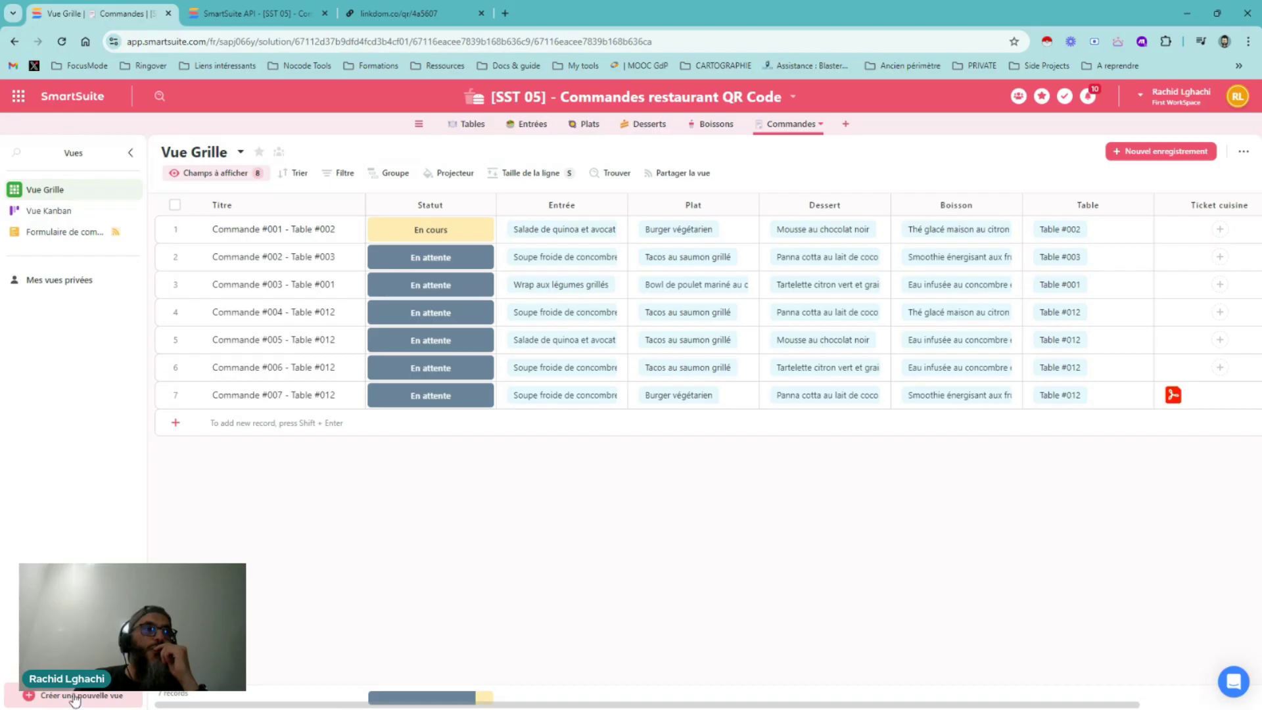
Add an empty Tableau de bord dashboard view to Commandes, then go back to Vue Grille
{"action": "left_click", "coordinate": [76, 697]}
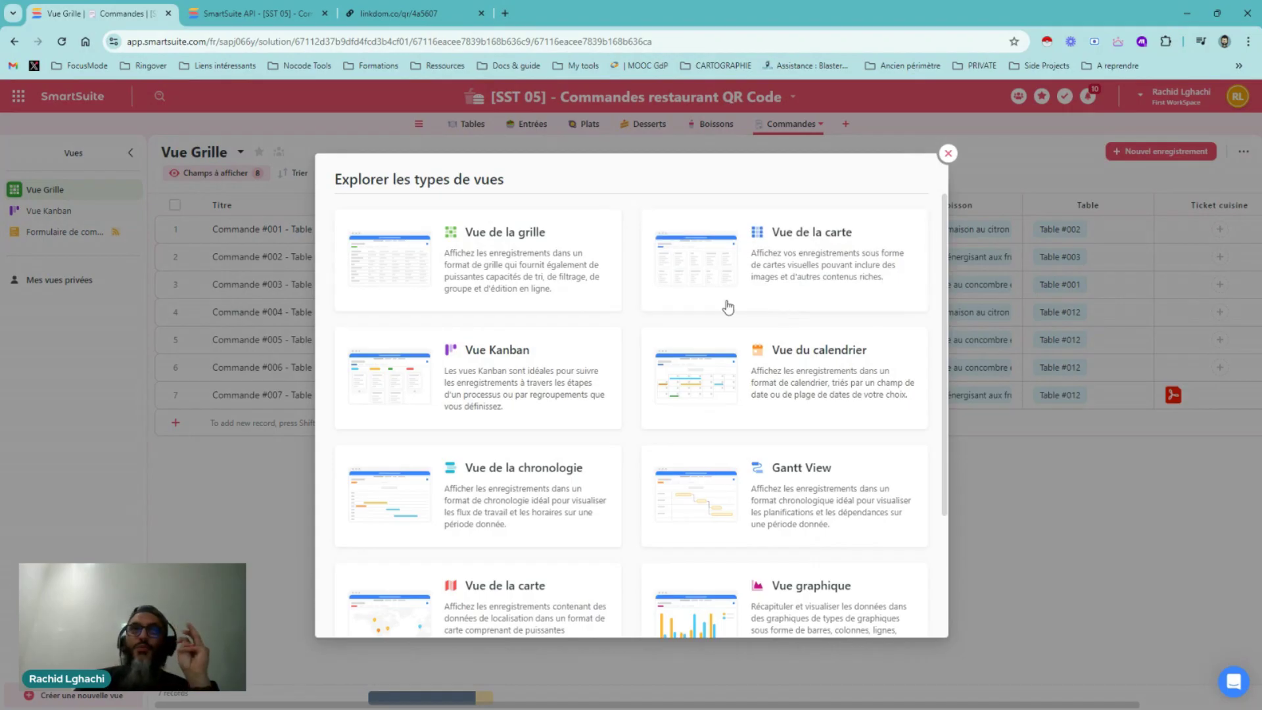
{"action": "scroll", "coordinate": [560, 385], "scroll_direction": "down", "scroll_amount": 3}
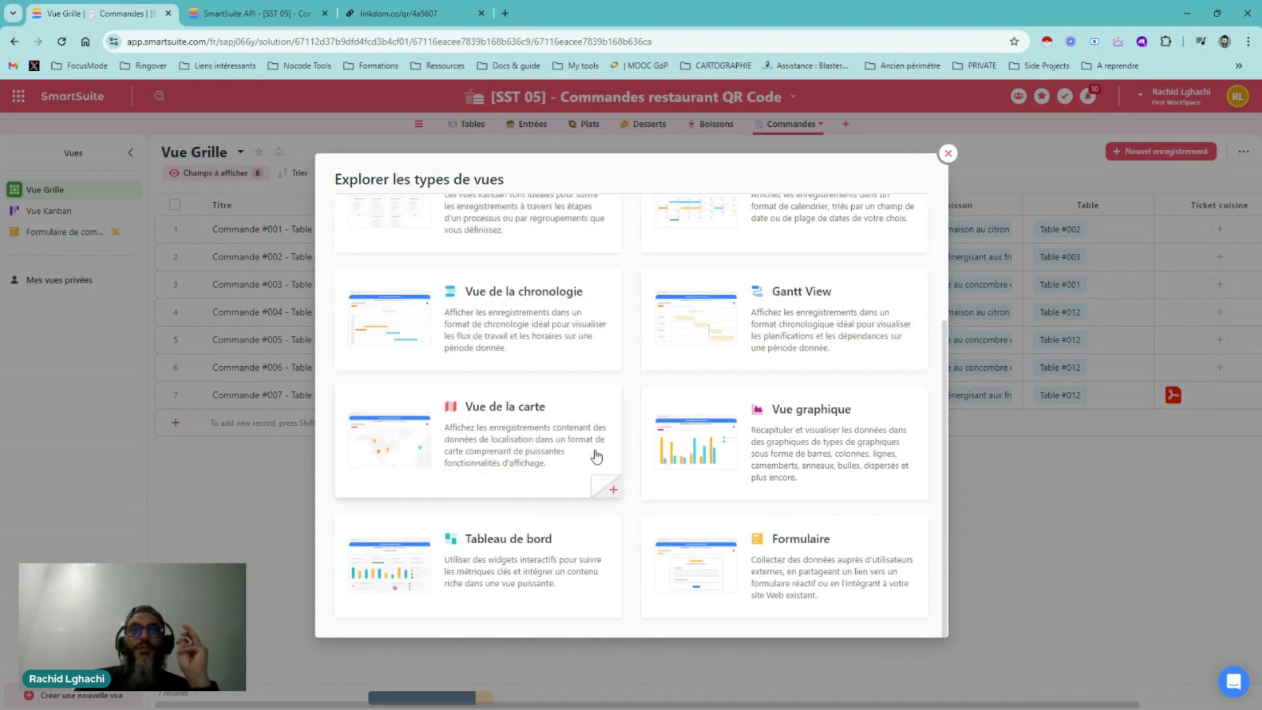
{"action": "left_click", "coordinate": [506, 531]}
{"action": "left_click", "coordinate": [737, 490]}
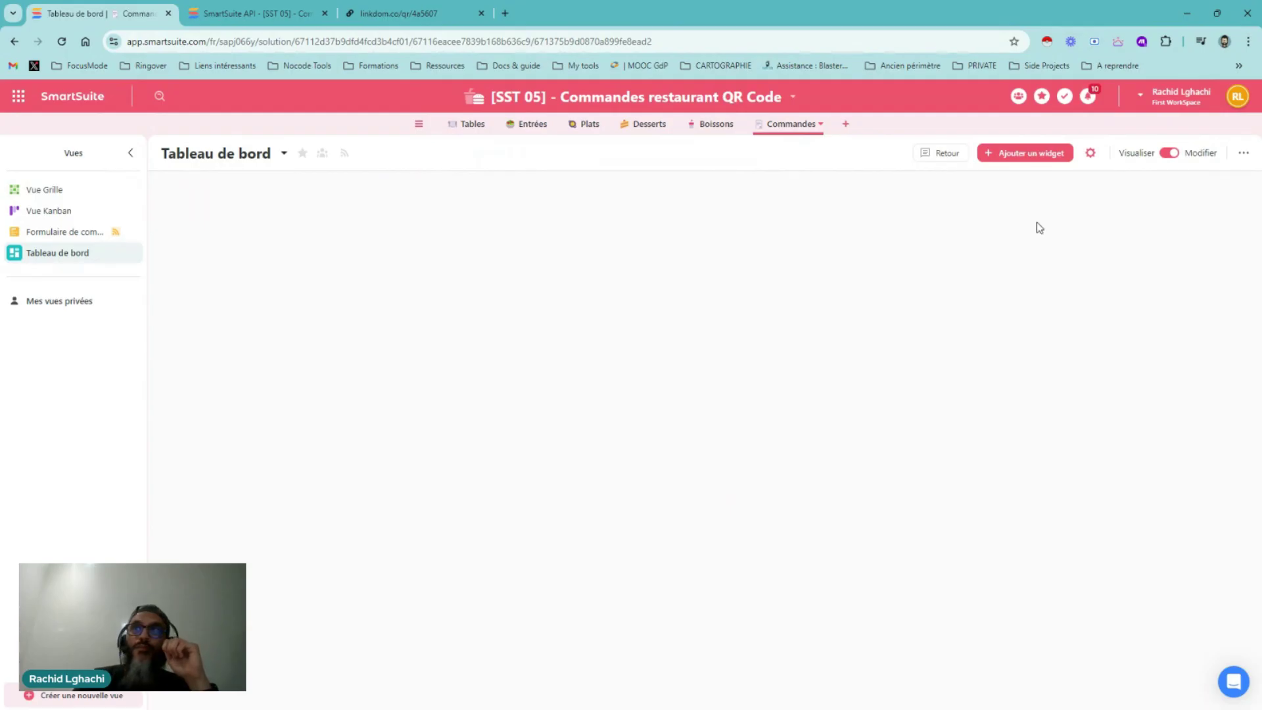
{"action": "left_click", "coordinate": [1031, 157]}
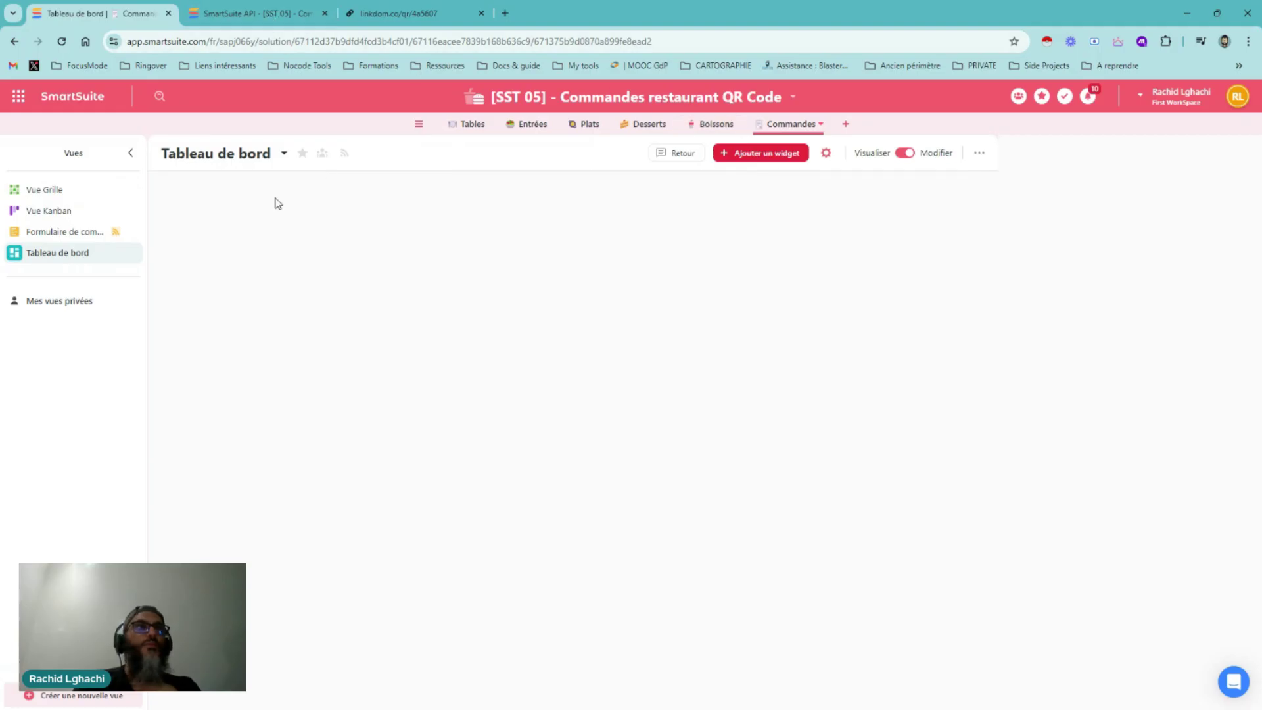
{"action": "left_click", "coordinate": [52, 193]}
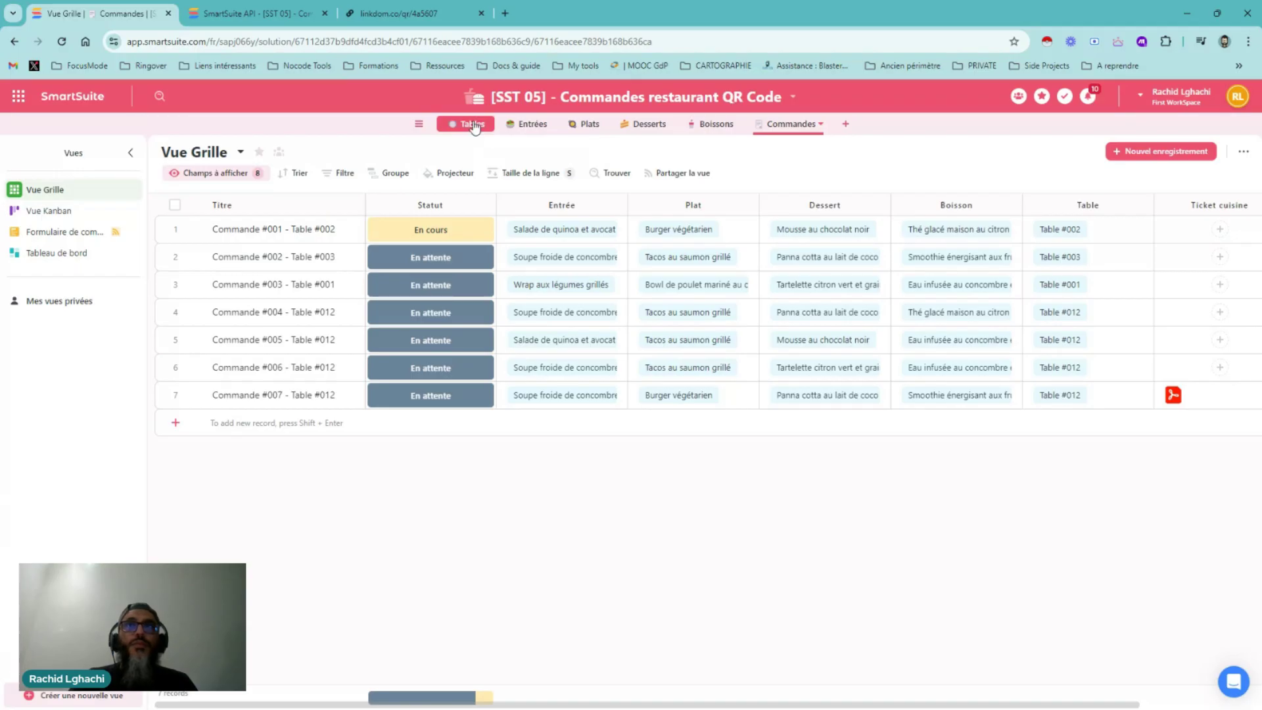
Open the Tables grid and scroll across to inspect its QR Code Table links
{"action": "left_click", "coordinate": [474, 126]}
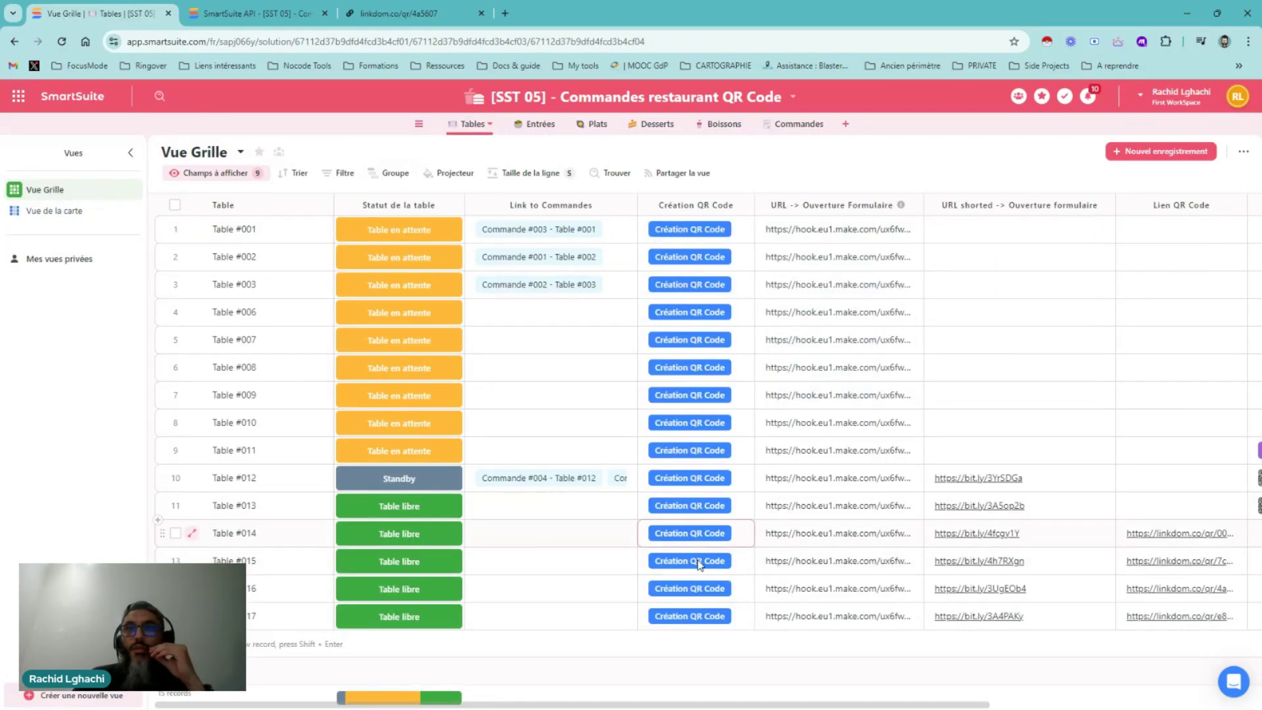
{"action": "scroll", "coordinate": [583, 554], "scroll_direction": "right", "scroll_amount": 3}
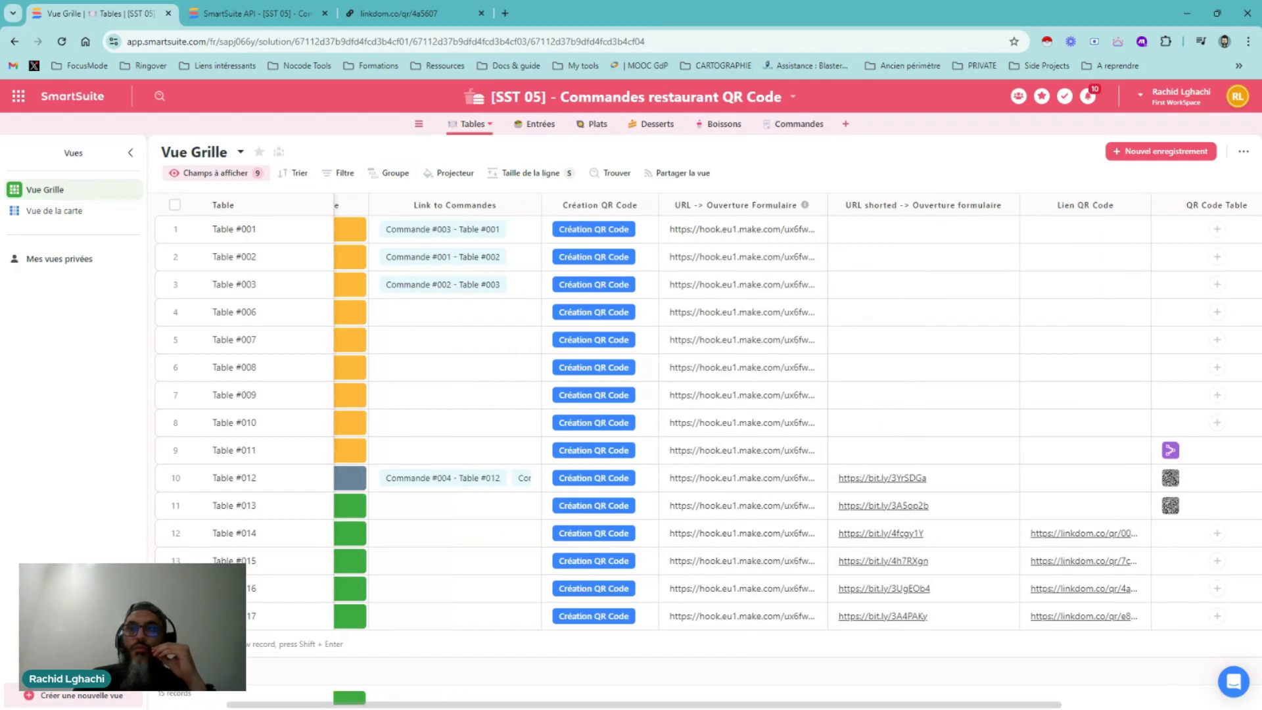
{"action": "scroll", "coordinate": [582, 555], "scroll_direction": "right", "scroll_amount": 2}
{"action": "left_click", "coordinate": [519, 535]}
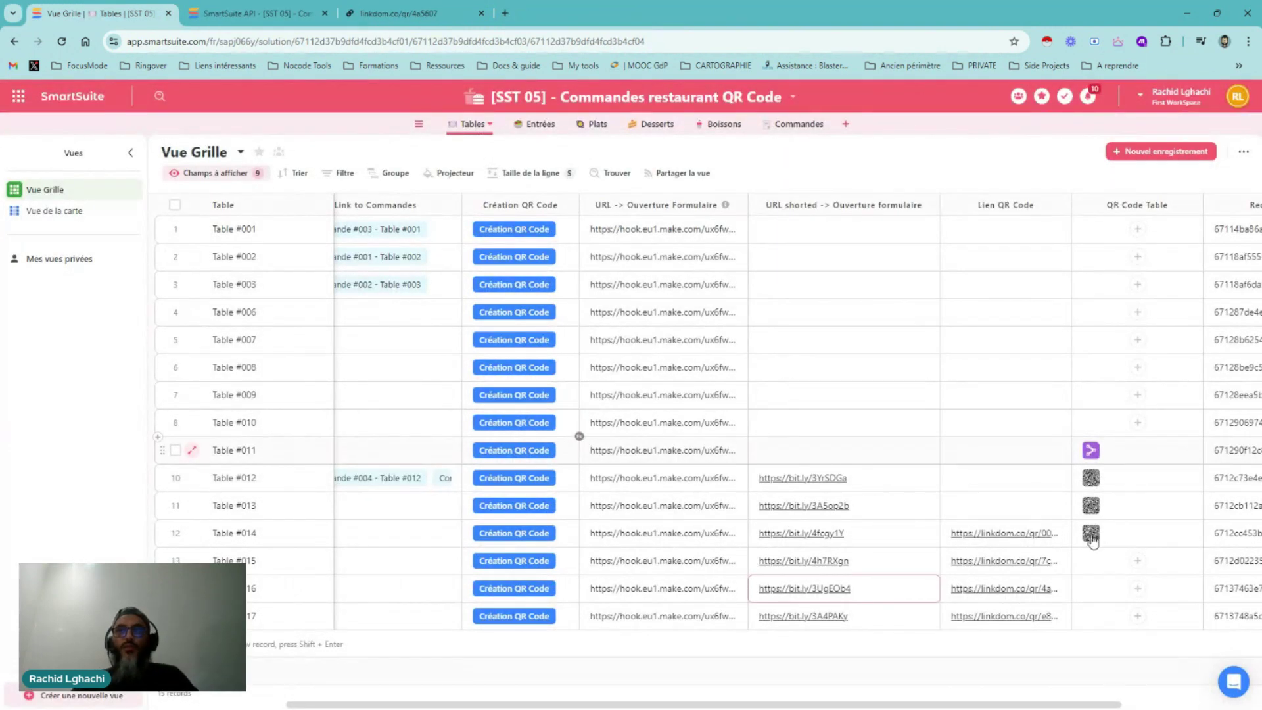
{"action": "left_click", "coordinate": [521, 566]}
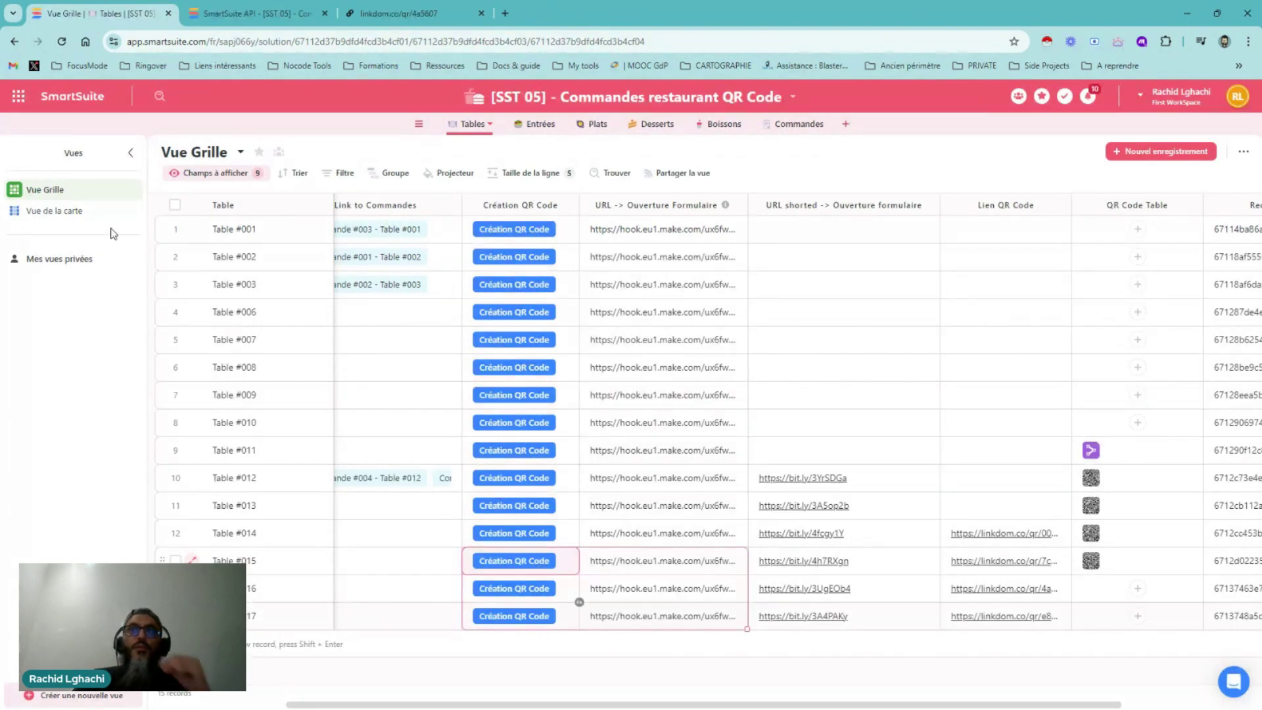
{"action": "mouse_move", "coordinate": [51, 217]}
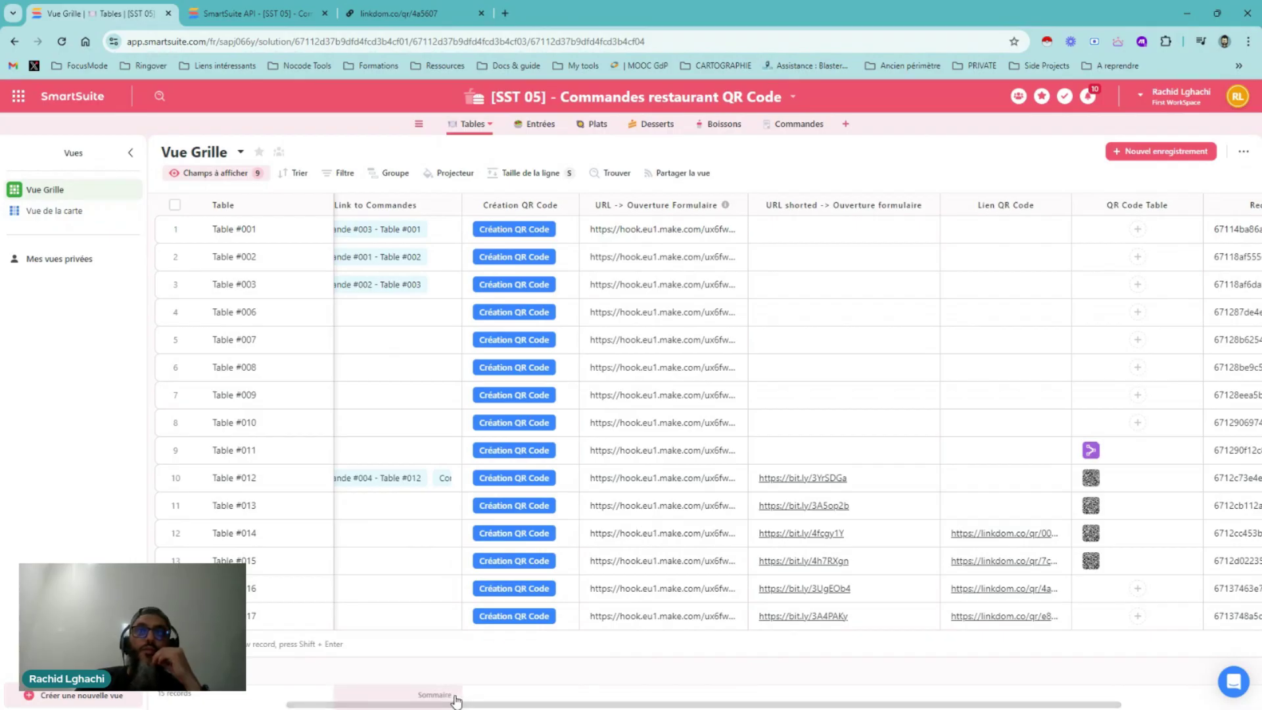
{"action": "scroll", "coordinate": [726, 237], "scroll_direction": "left", "scroll_amount": 3}
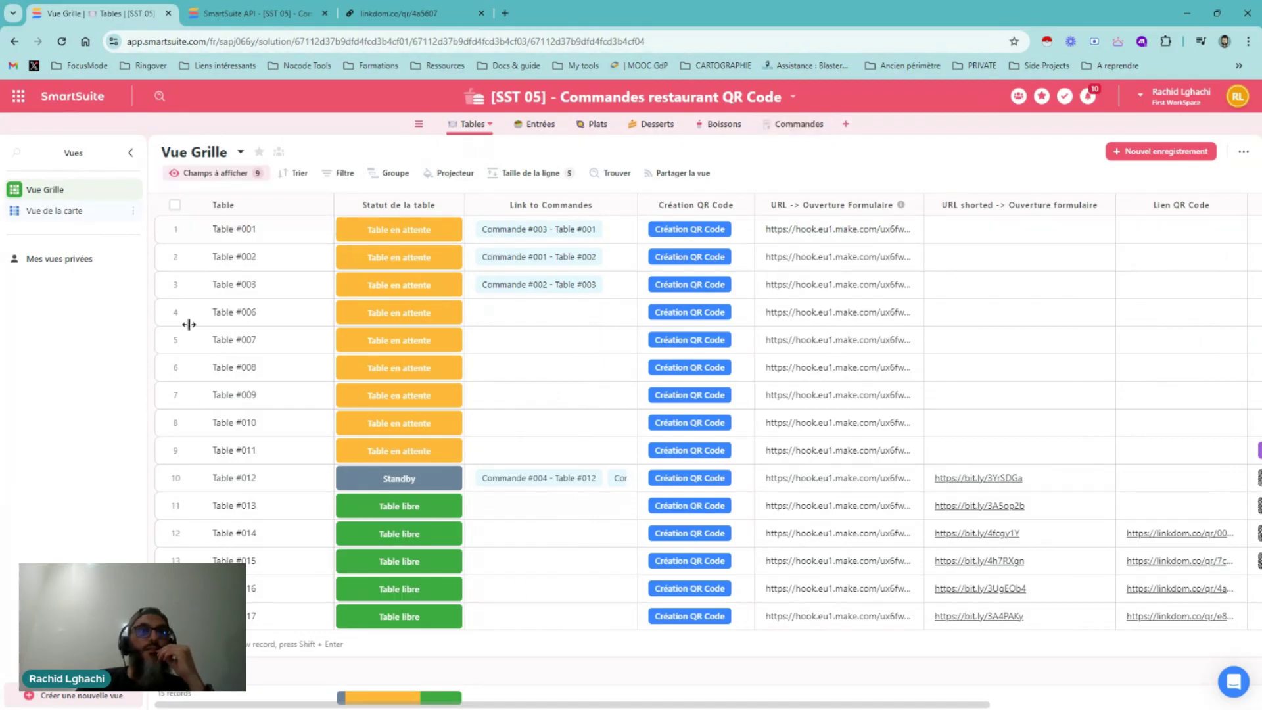
Set the Tables Vue de la carte to size L QR-code cards, then return to Vue Grille
{"action": "left_click", "coordinate": [44, 215]}
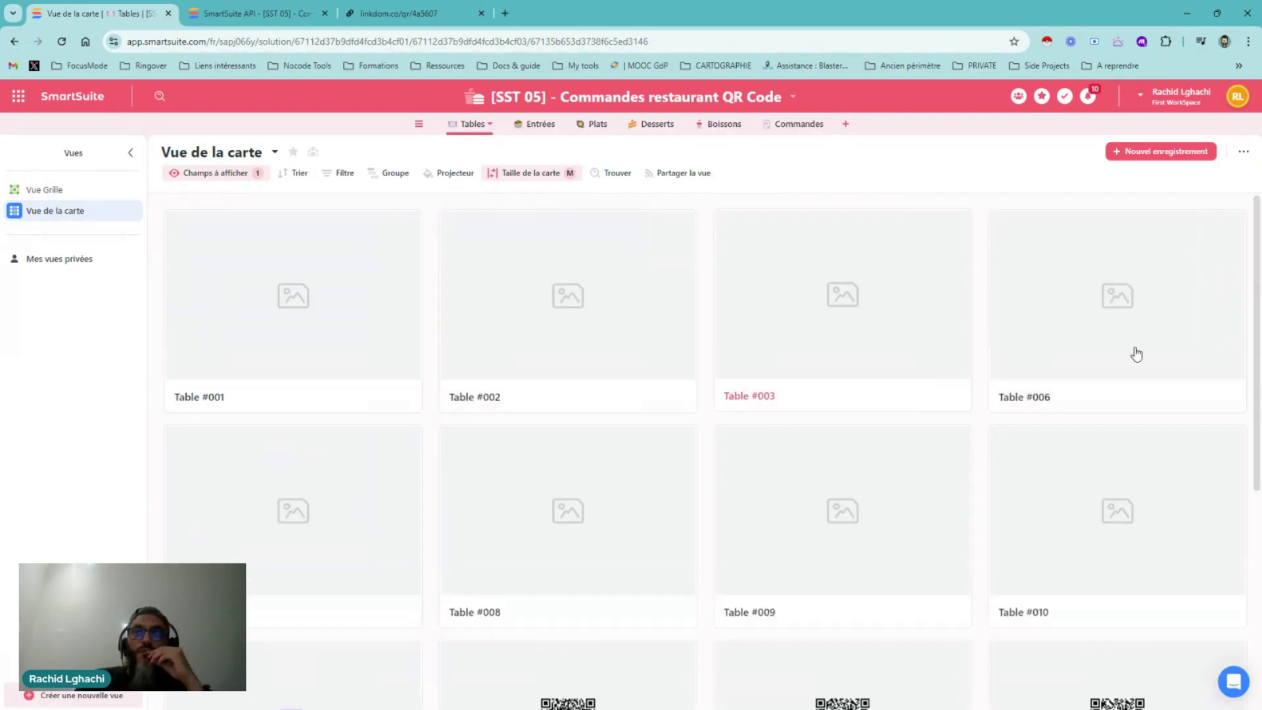
{"action": "scroll", "coordinate": [1140, 349], "scroll_direction": "down", "scroll_amount": 5}
{"action": "left_click", "coordinate": [572, 174]}
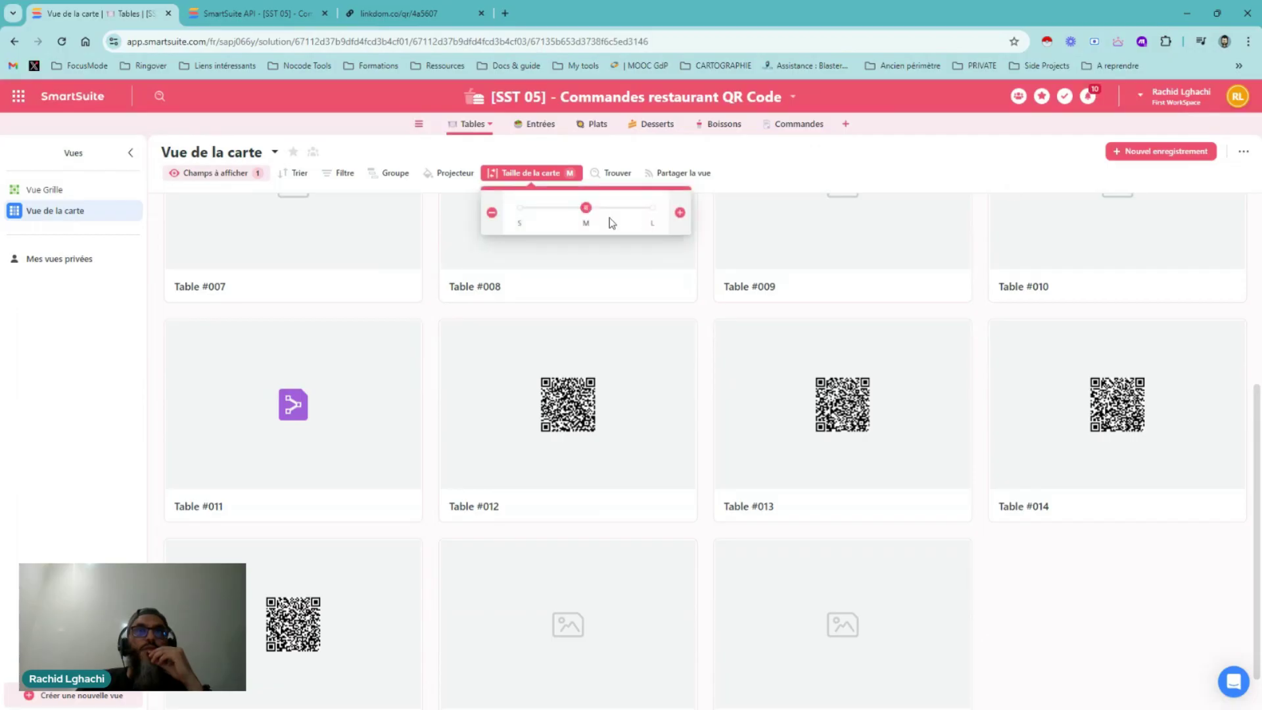
{"action": "left_click", "coordinate": [653, 209]}
{"action": "scroll", "coordinate": [798, 307], "scroll_direction": "down", "scroll_amount": 8}
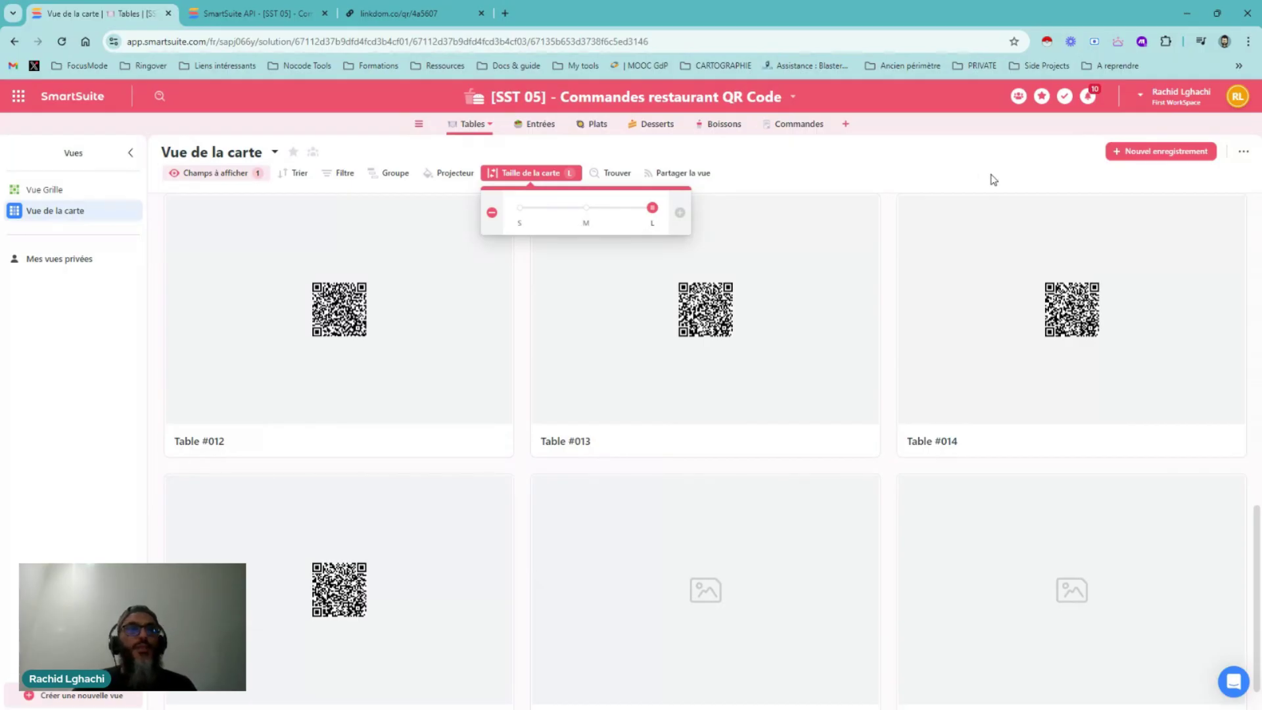
{"action": "left_click", "coordinate": [805, 164]}
{"action": "scroll", "coordinate": [1189, 217], "scroll_direction": "down", "scroll_amount": 1}
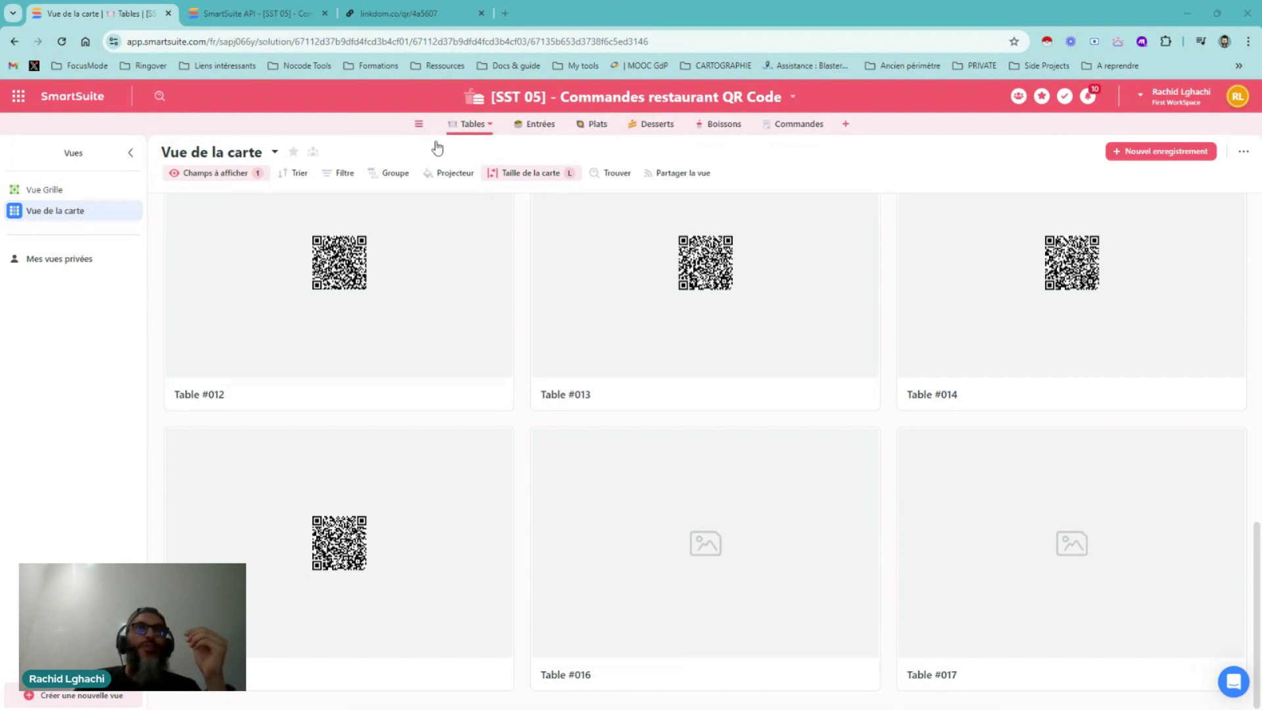
{"action": "left_click", "coordinate": [46, 192]}
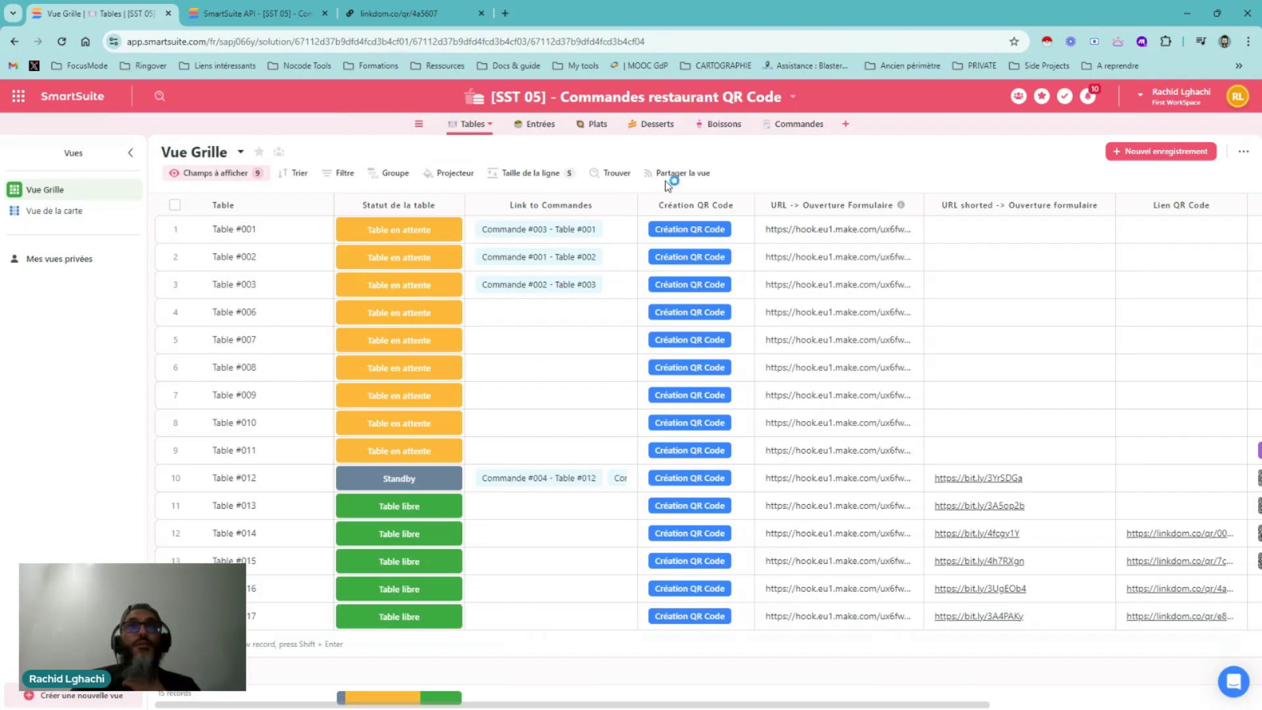
Open the Commande #007 – Table #012 record and scroll to its Commande Table #012.pdf ticket
{"action": "left_click", "coordinate": [792, 128]}
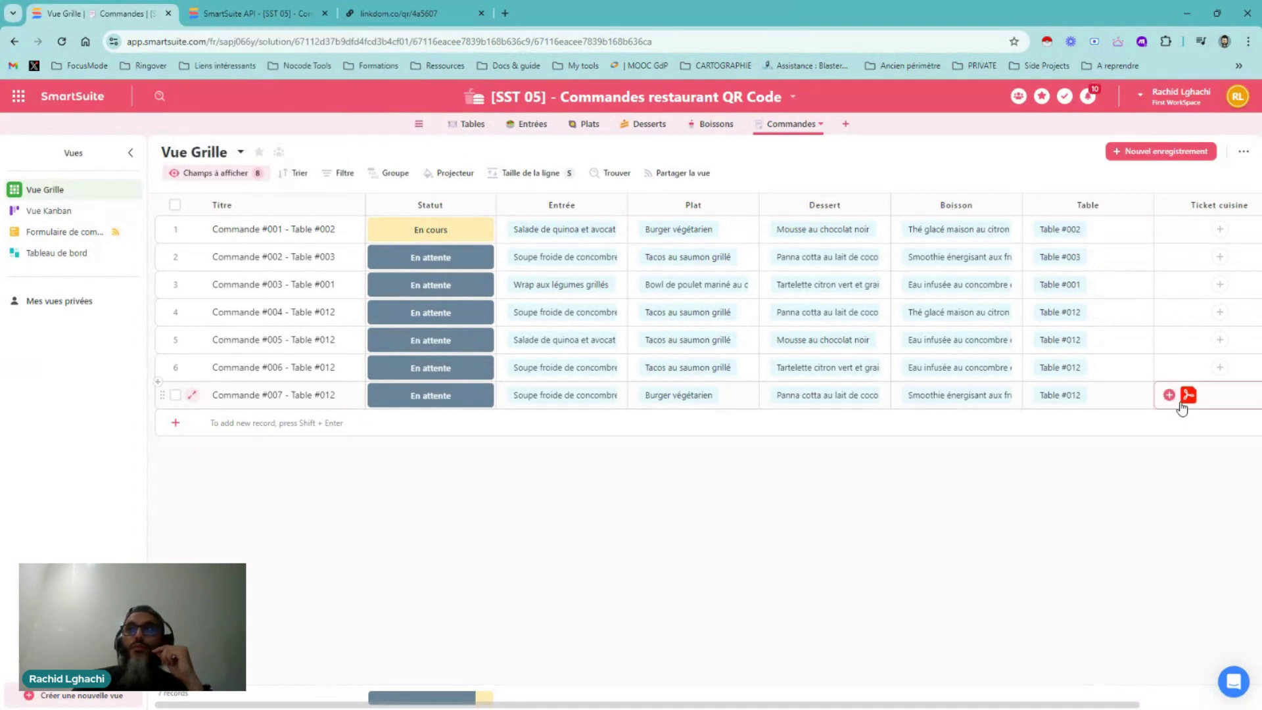
{"action": "left_click", "coordinate": [191, 394]}
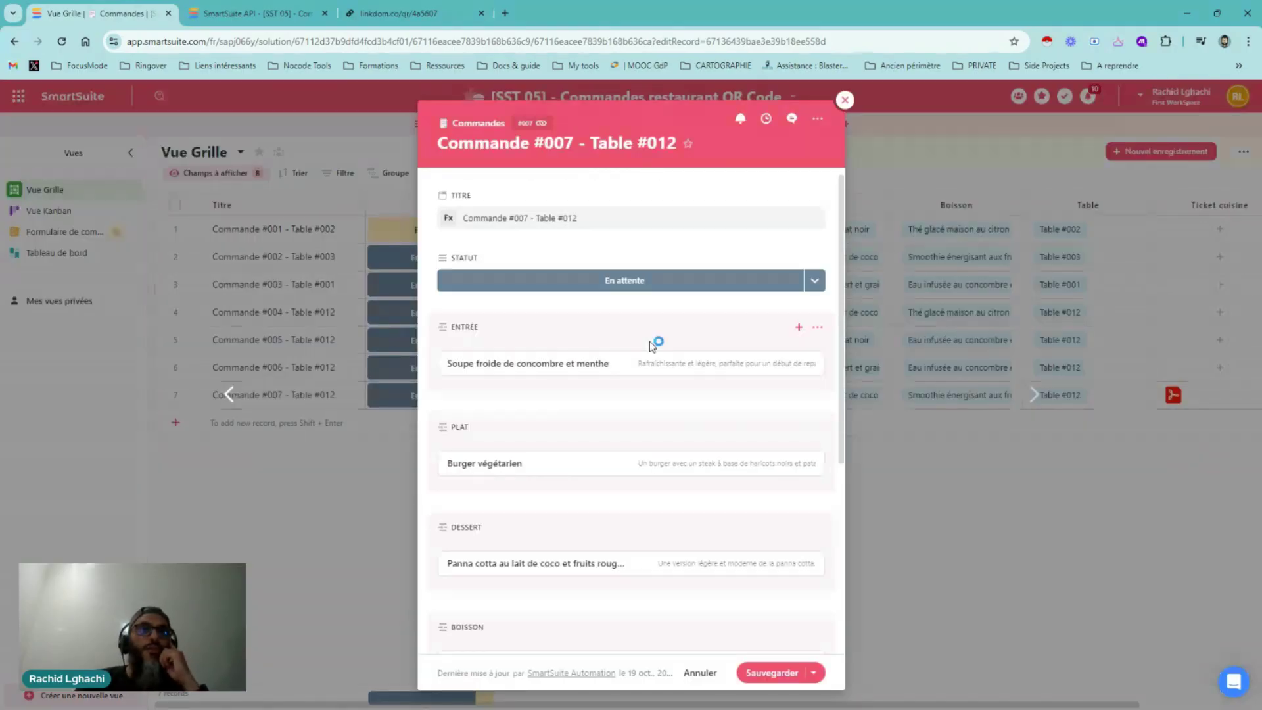
{"action": "scroll", "coordinate": [653, 346], "scroll_direction": "down", "scroll_amount": 2}
{"action": "scroll", "coordinate": [648, 352], "scroll_direction": "up", "scroll_amount": 2}
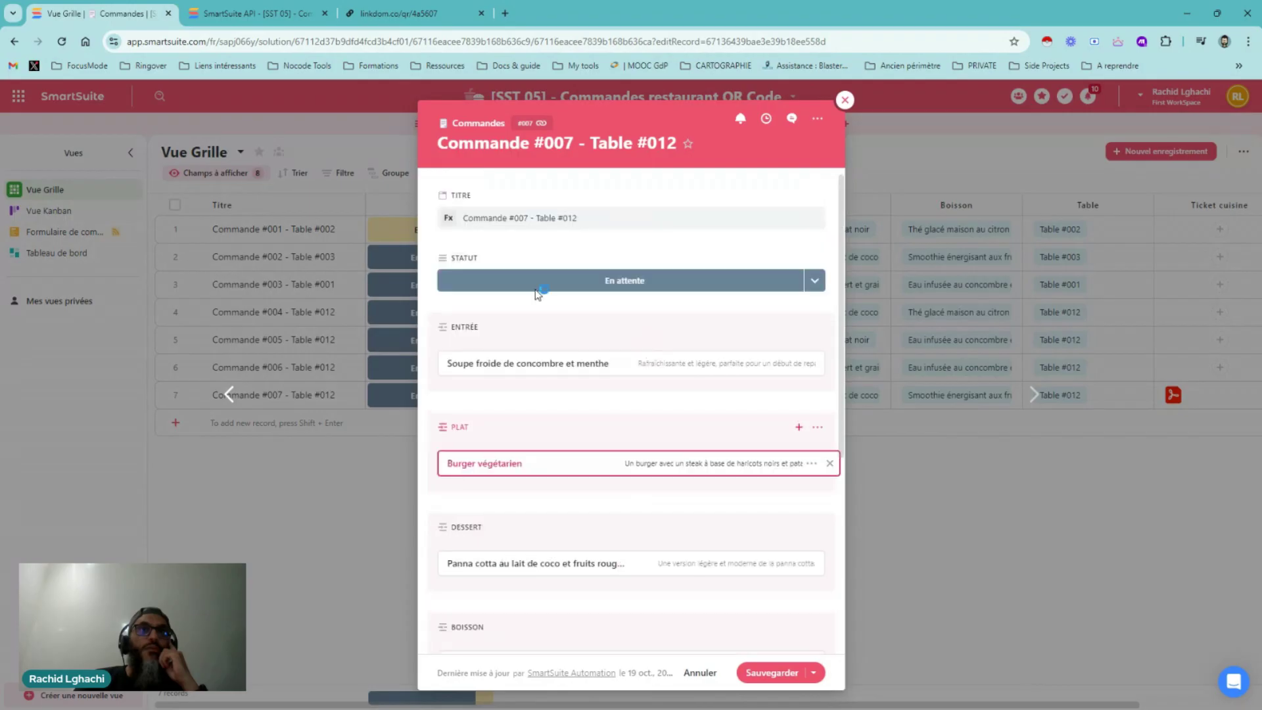
{"action": "scroll", "coordinate": [579, 283], "scroll_direction": "down", "scroll_amount": 4}
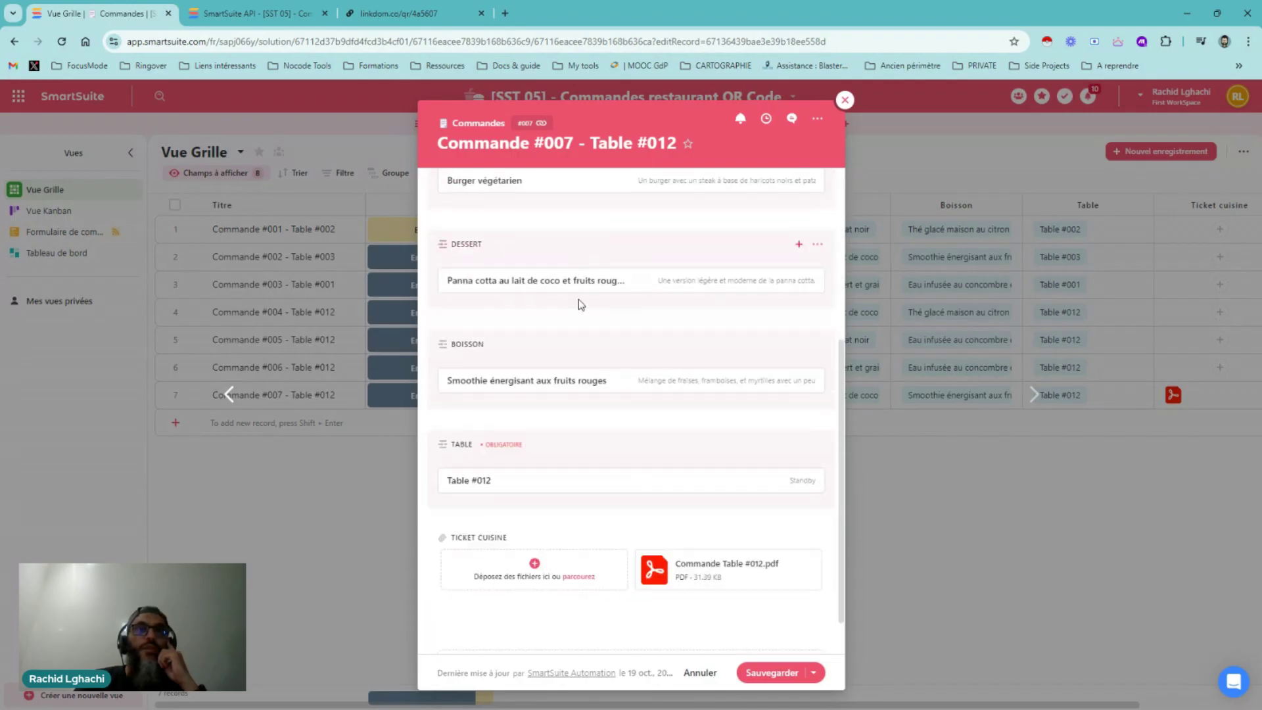
{"action": "scroll", "coordinate": [578, 304], "scroll_direction": "down", "scroll_amount": 1}
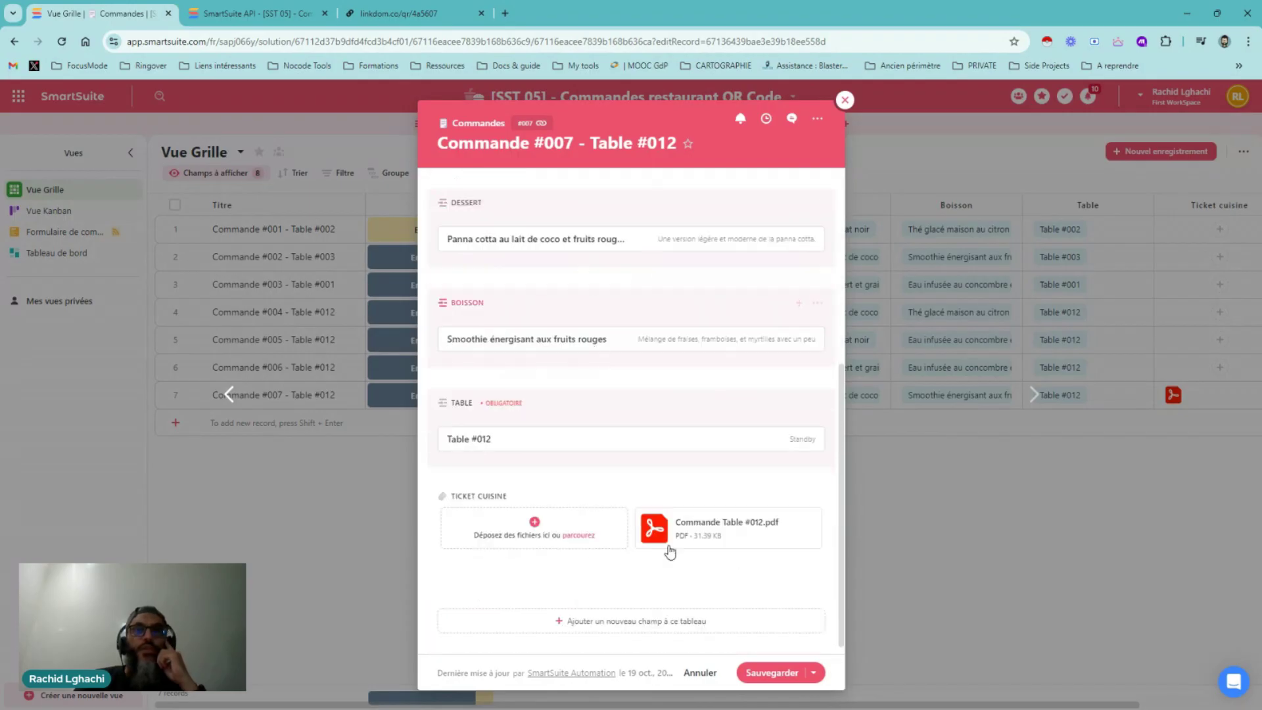
{"action": "left_click", "coordinate": [709, 527]}
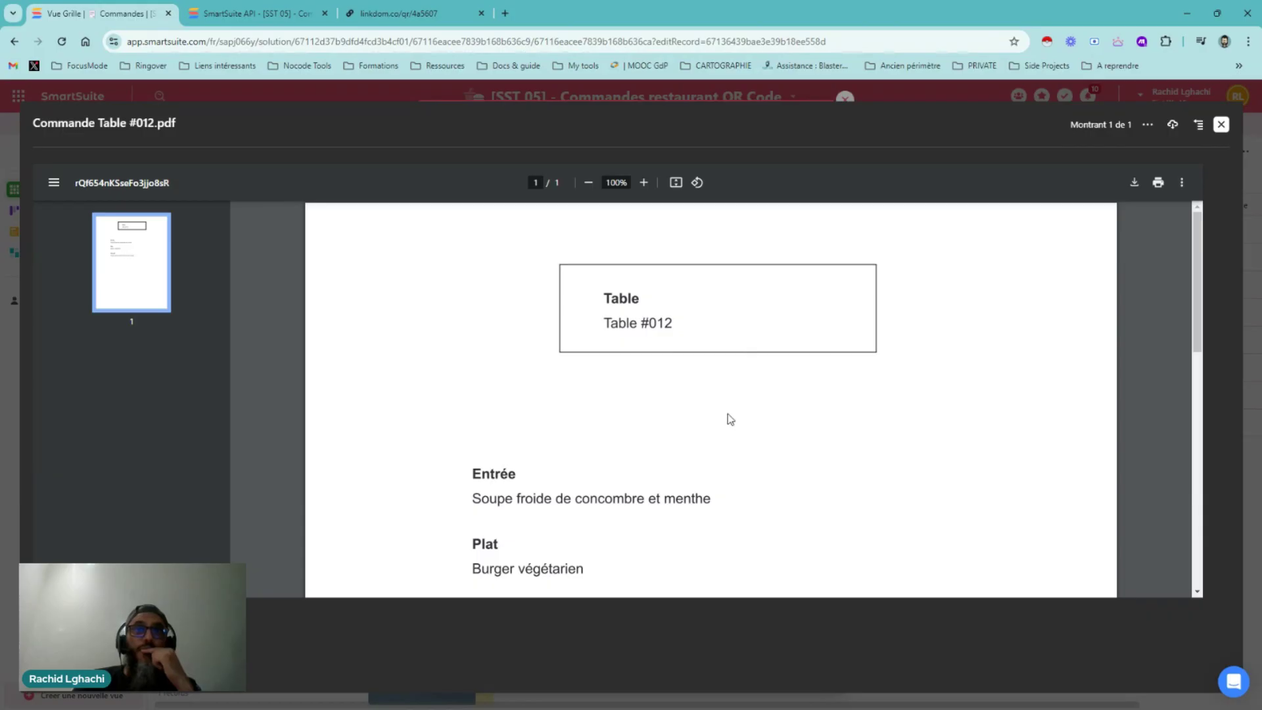
{"action": "scroll", "coordinate": [724, 429], "scroll_direction": "down", "scroll_amount": 2}
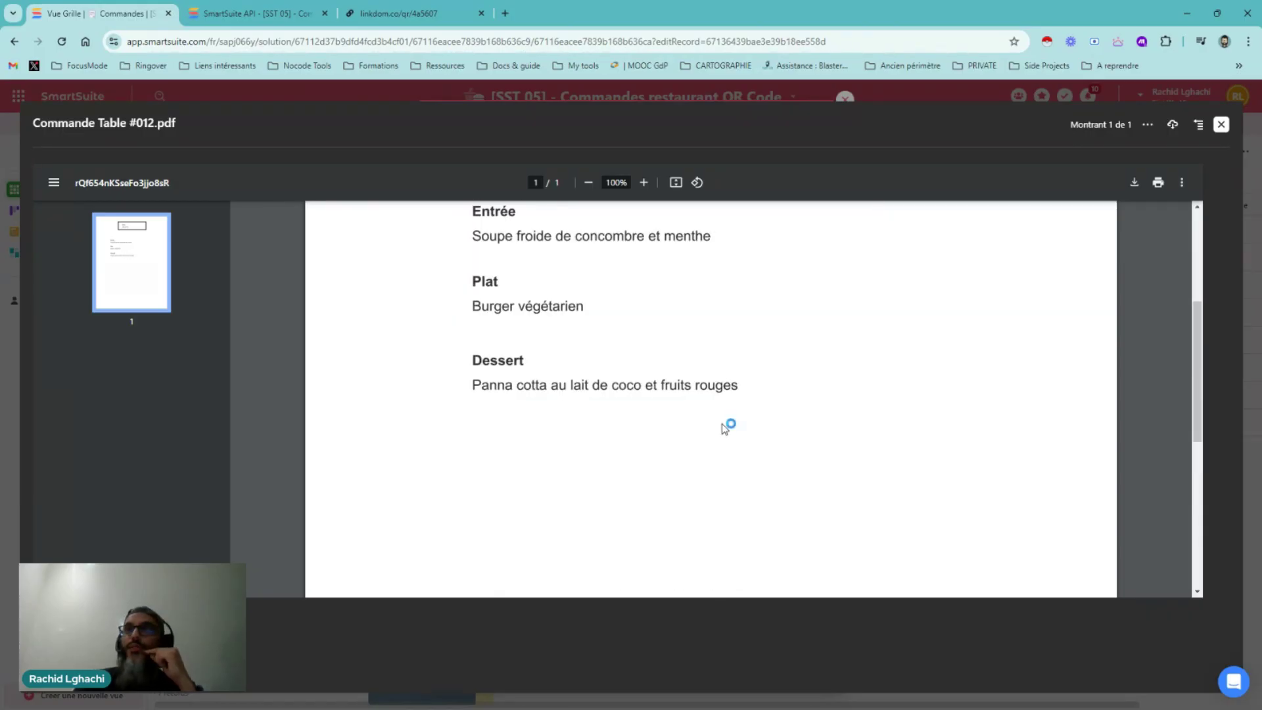
{"action": "scroll", "coordinate": [723, 426], "scroll_direction": "up", "scroll_amount": 2}
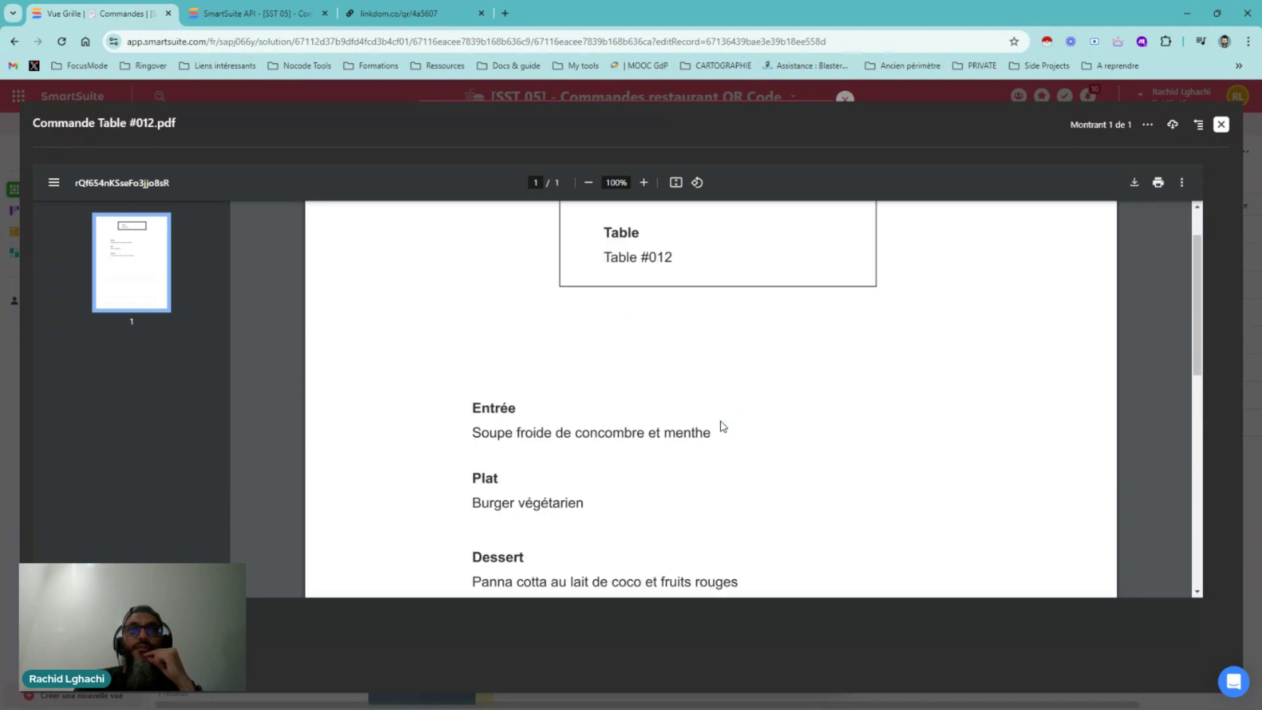
{"action": "left_click", "coordinate": [1221, 124]}
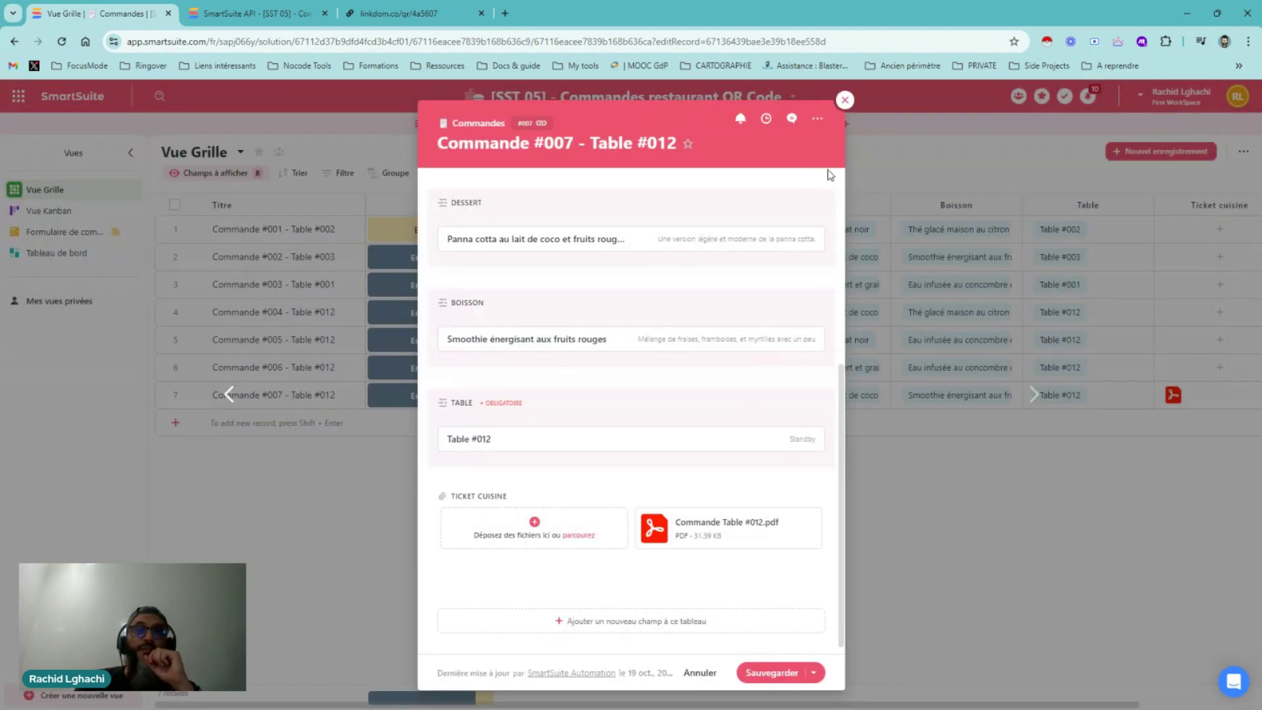
Close the Commande #007 – Table #012 record panel
{"action": "left_click", "coordinate": [846, 101]}
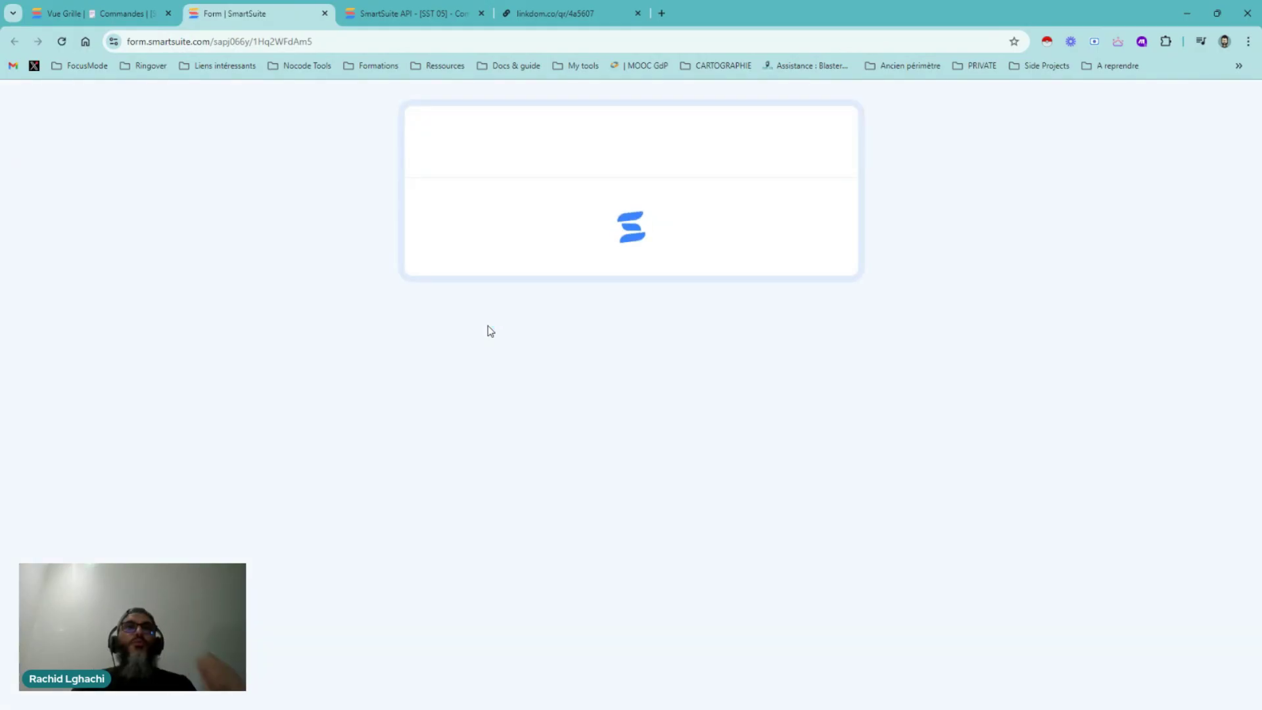
Dismiss the covering popup and link Table #012 to the new order
{"action": "left_click", "coordinate": [523, 484]}
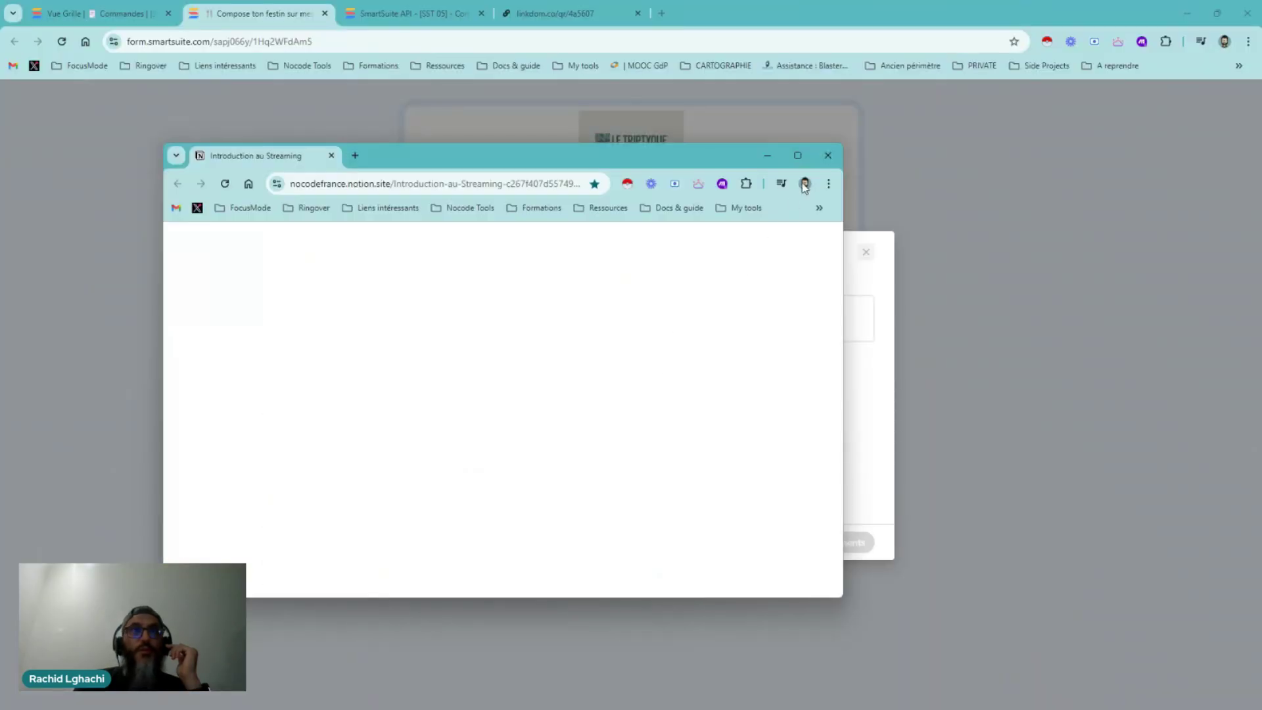
{"action": "left_click", "coordinate": [826, 156]}
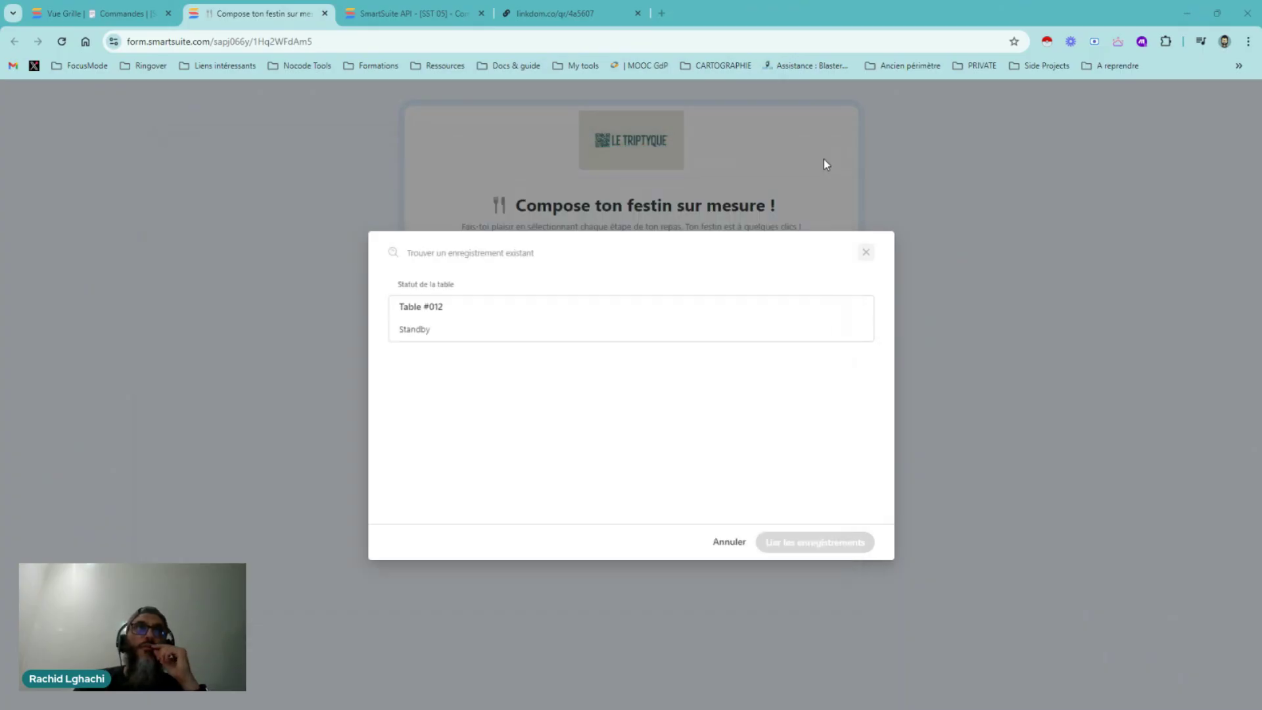
{"action": "left_click", "coordinate": [527, 322]}
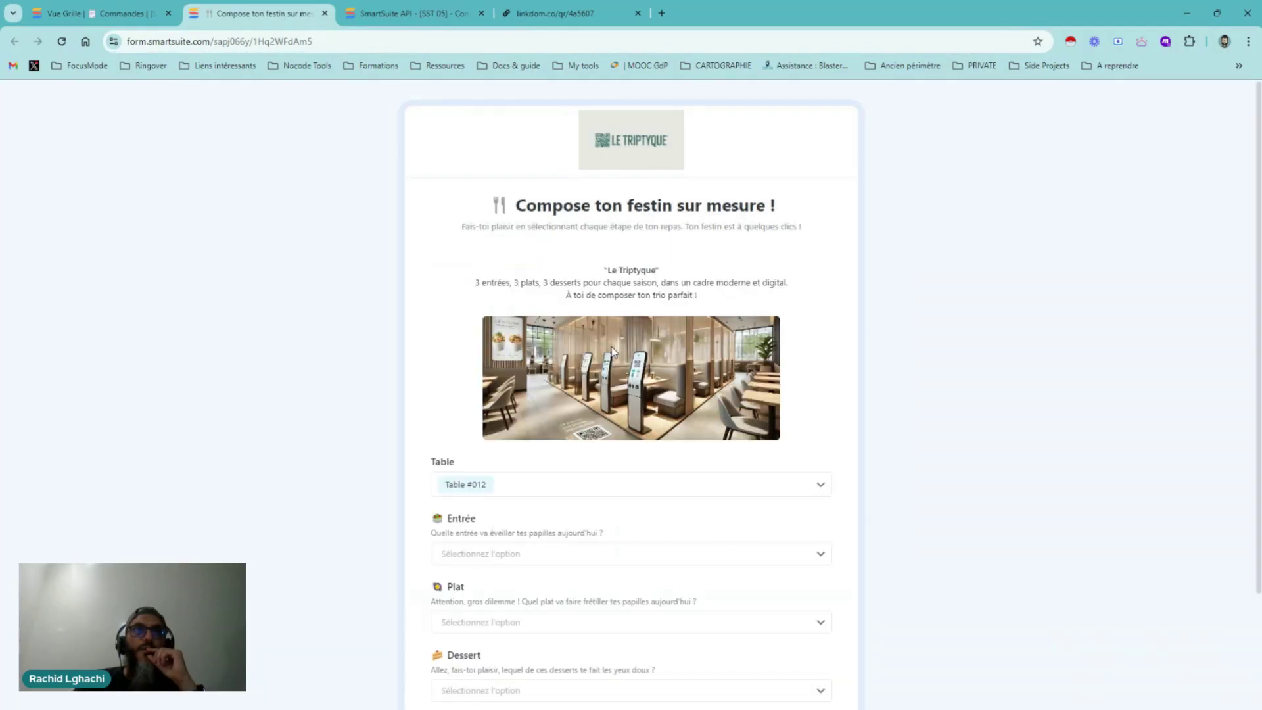
{"action": "scroll", "coordinate": [618, 448], "scroll_direction": "down", "scroll_amount": 2}
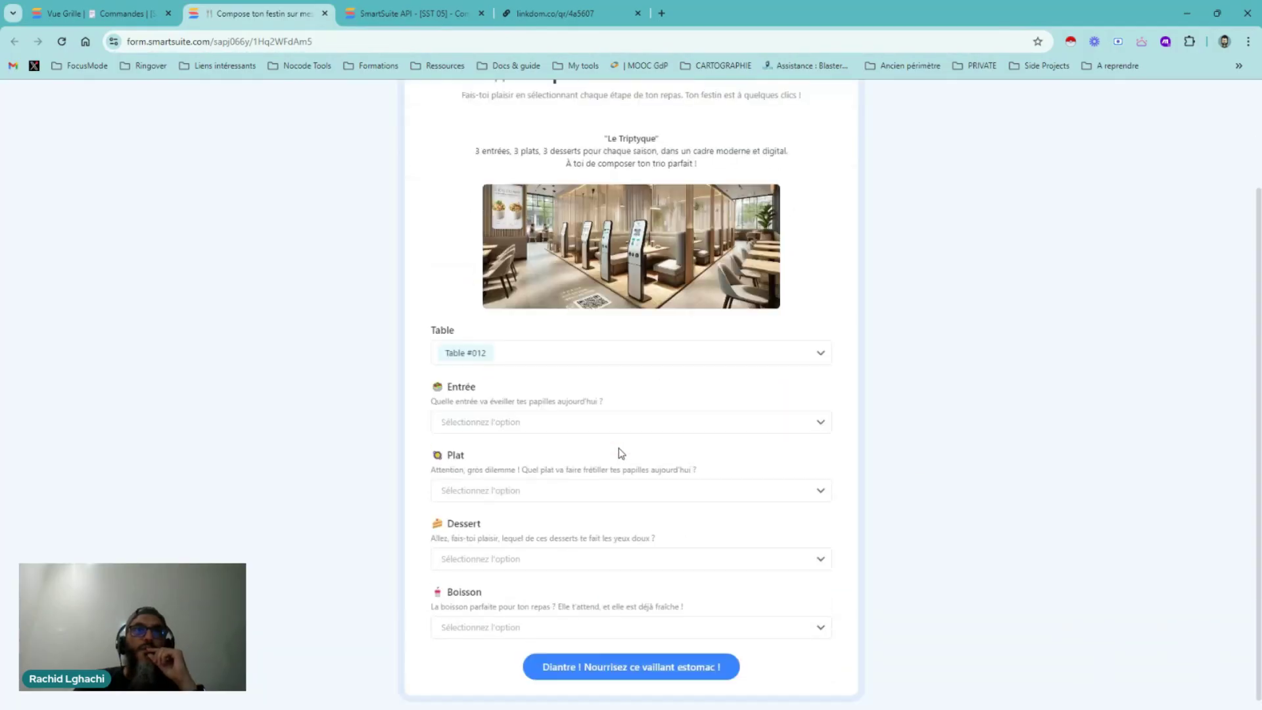
Order cucumber-mint soup, Burger végétarien, Mousse au chocolat noir and lemon-ginger iced tea, then submit
{"action": "left_click", "coordinate": [555, 418]}
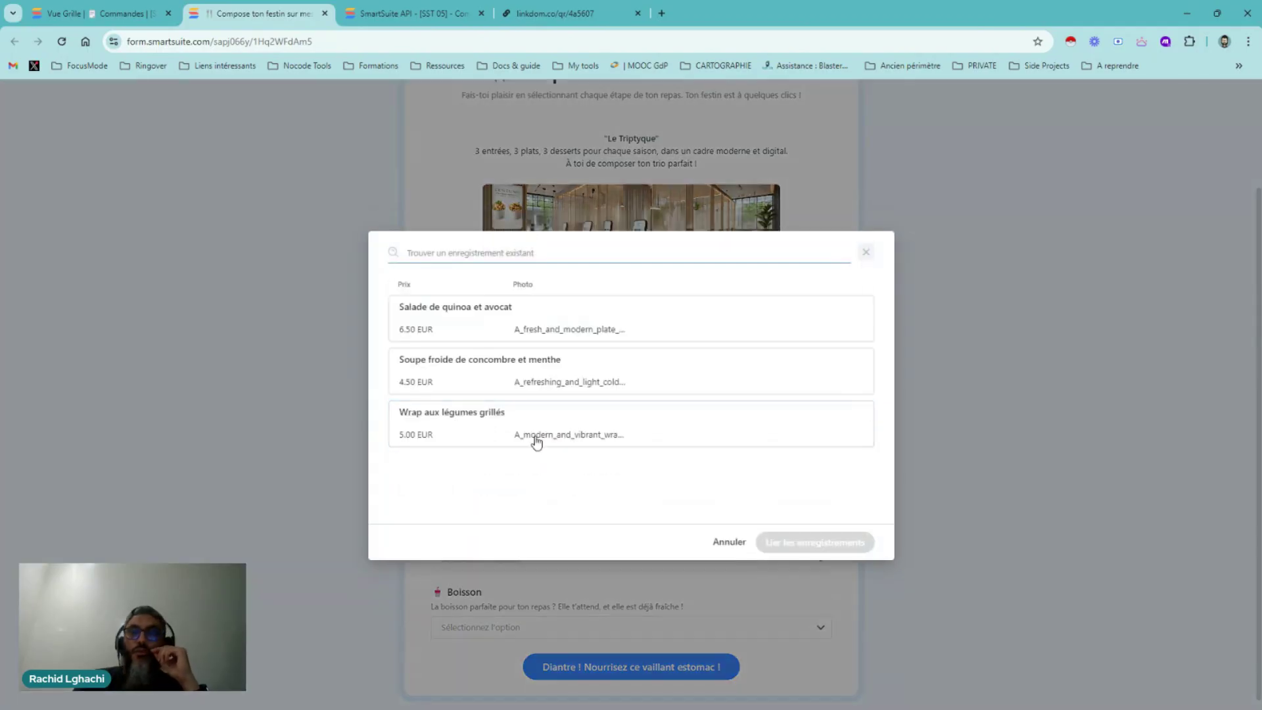
{"action": "left_click", "coordinate": [535, 378]}
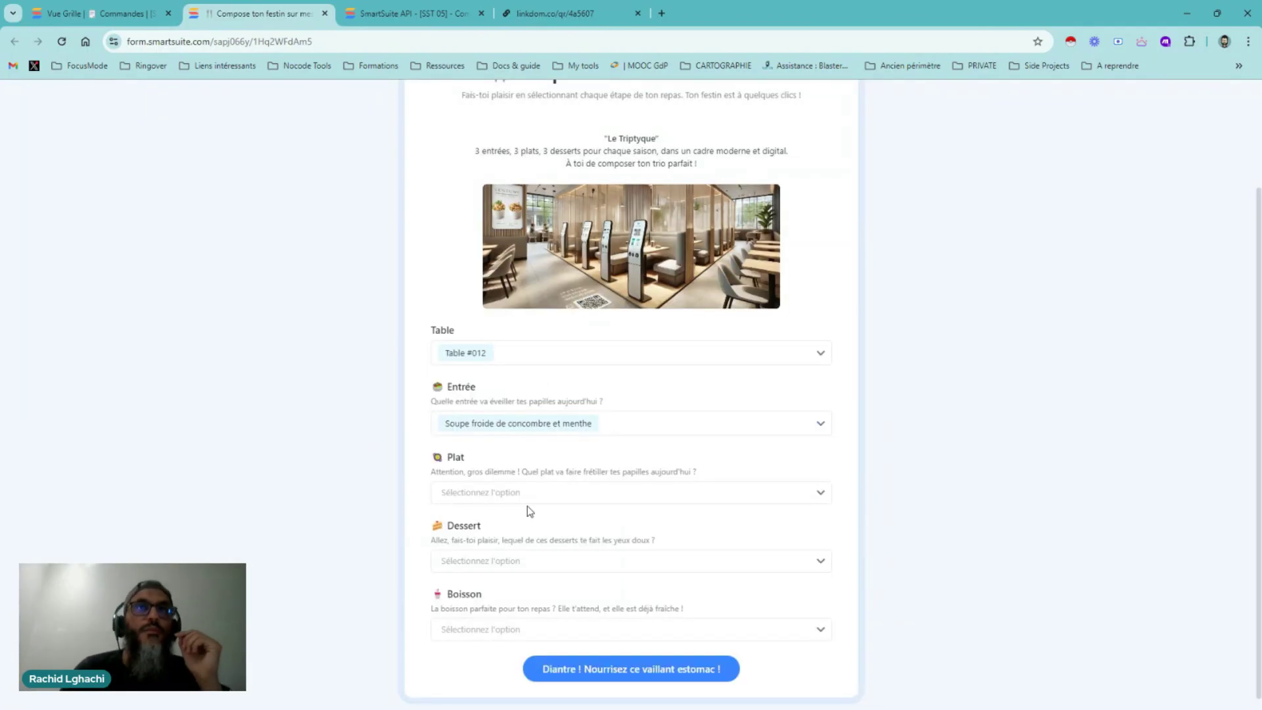
{"action": "left_click", "coordinate": [530, 498]}
{"action": "left_click", "coordinate": [514, 361]}
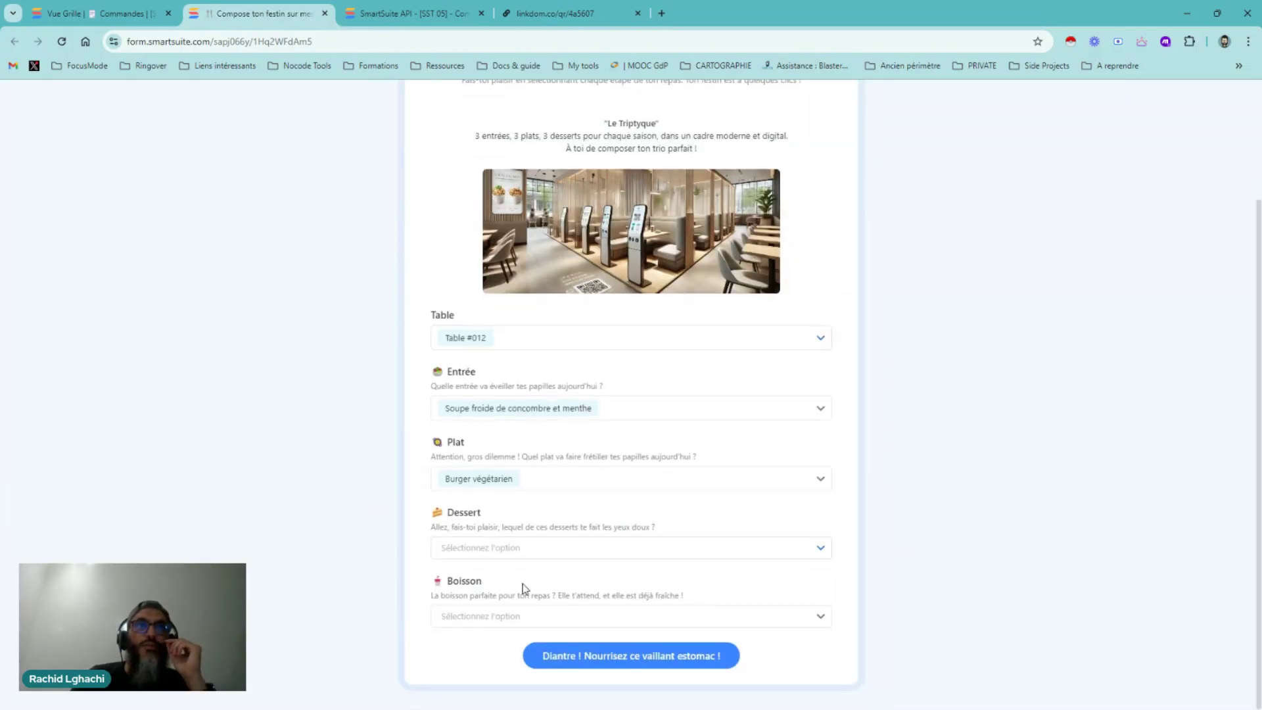
{"action": "left_click", "coordinate": [510, 548]}
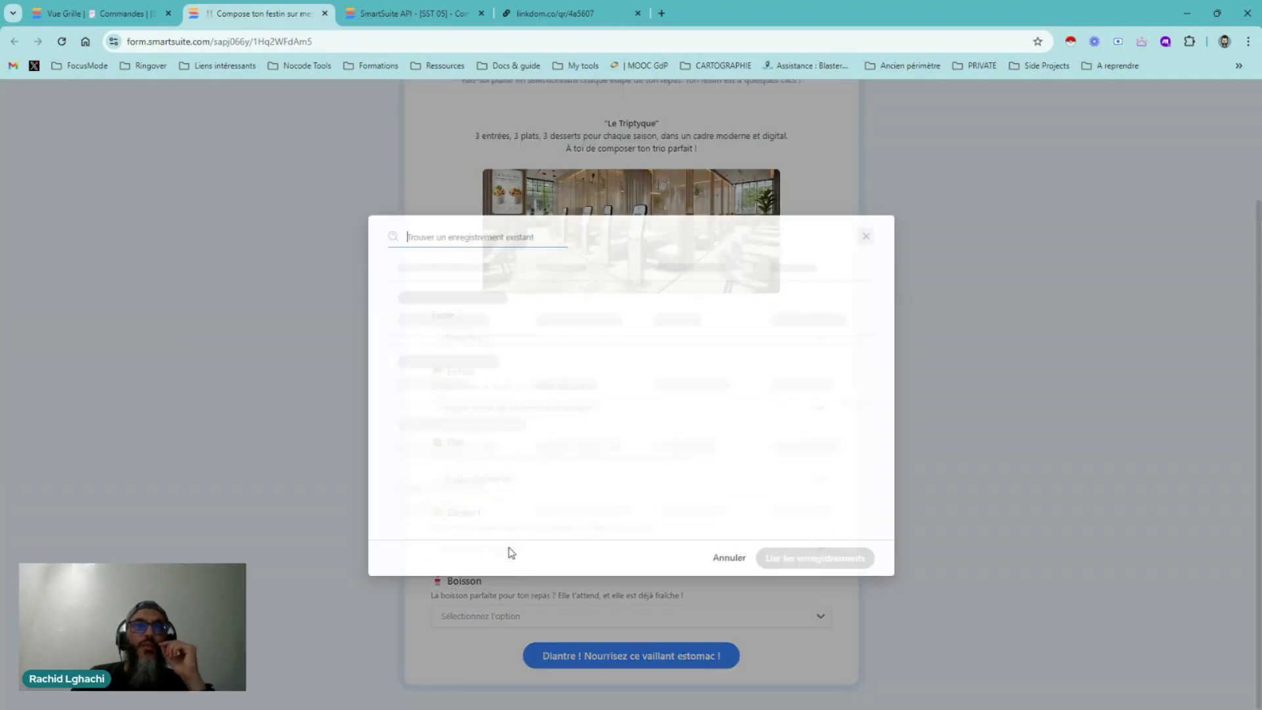
{"action": "left_click", "coordinate": [649, 320]}
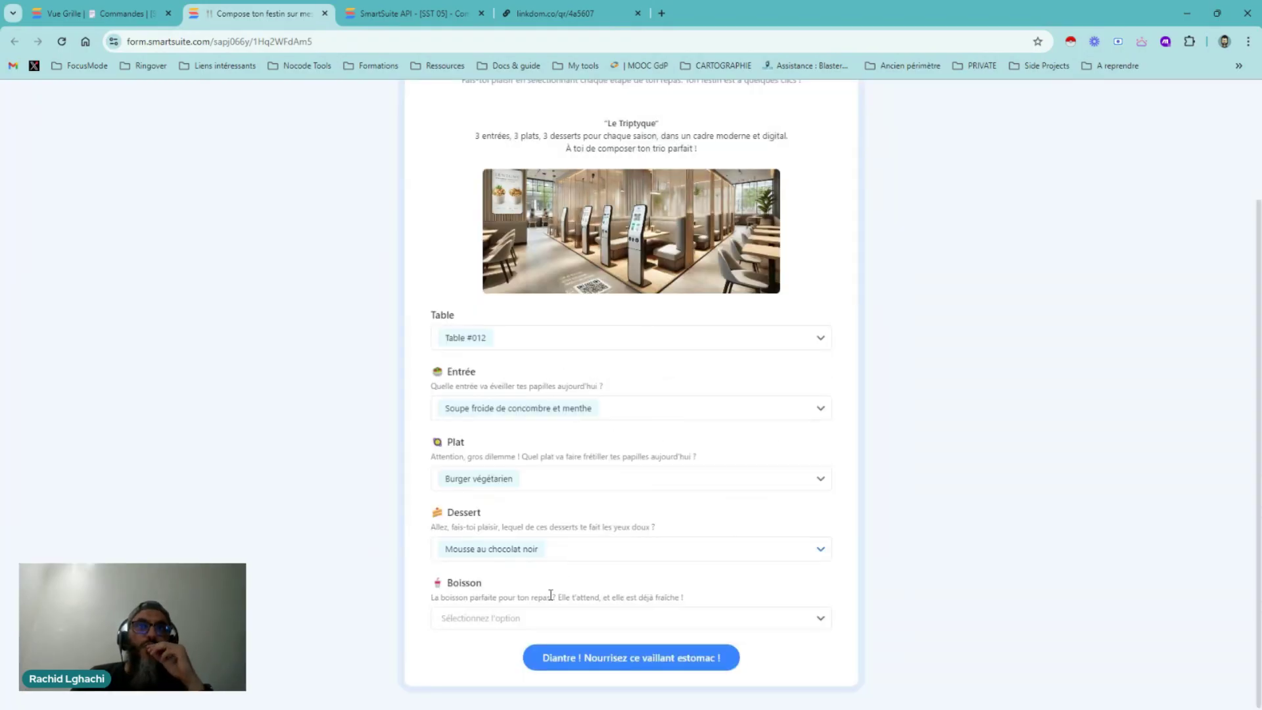
{"action": "left_click", "coordinate": [630, 616]}
{"action": "left_click", "coordinate": [588, 428]}
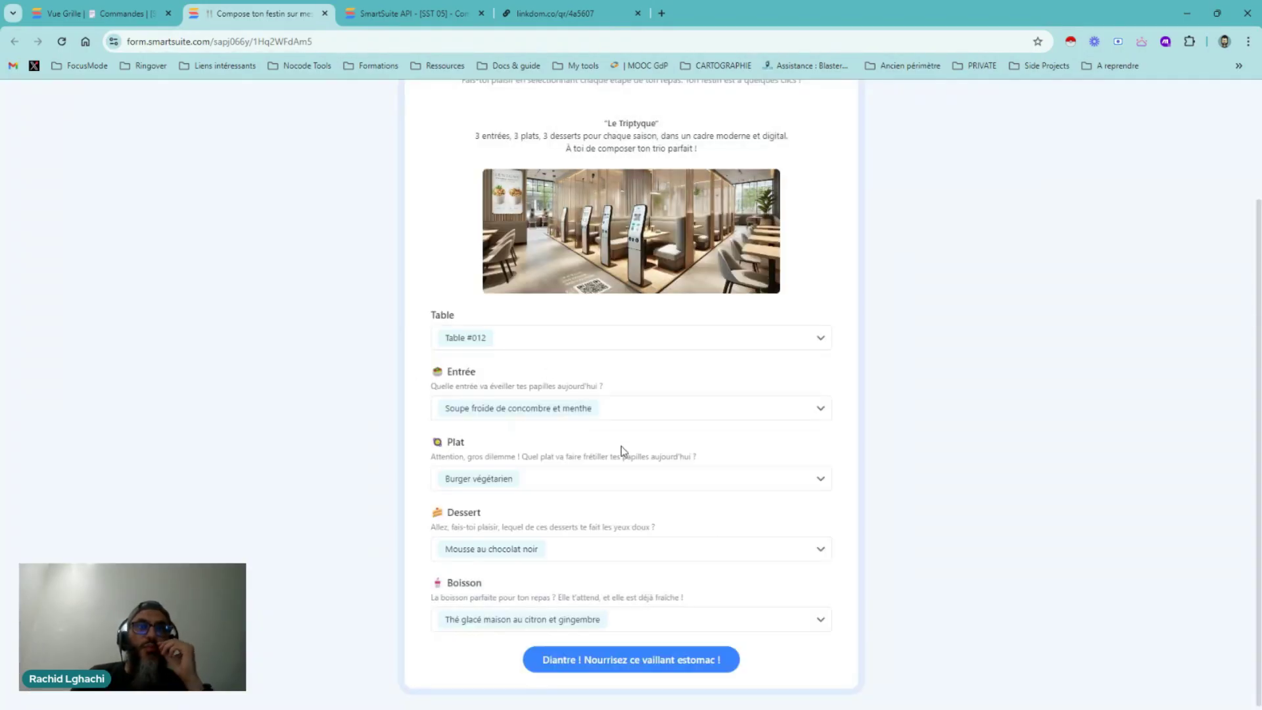
{"action": "left_click", "coordinate": [635, 661]}
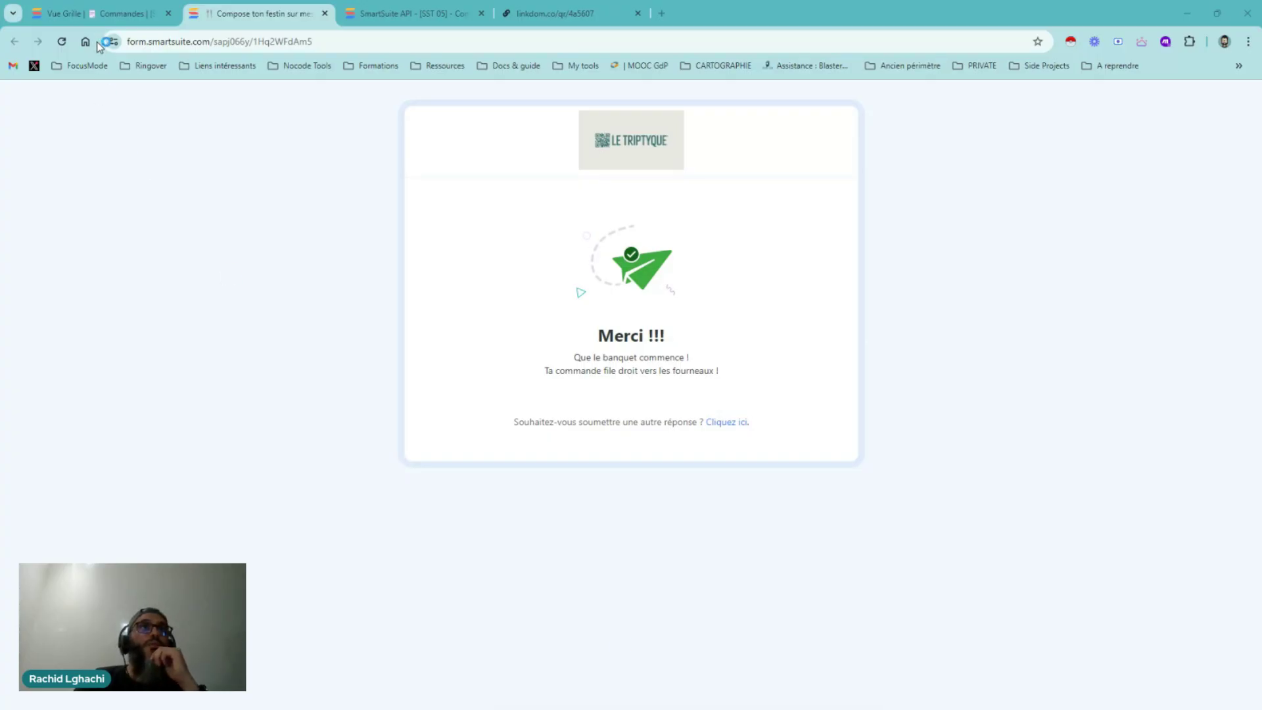
Return to the Commandes grid showing the new Commande #008 - Table #012
{"action": "left_click", "coordinate": [107, 18]}
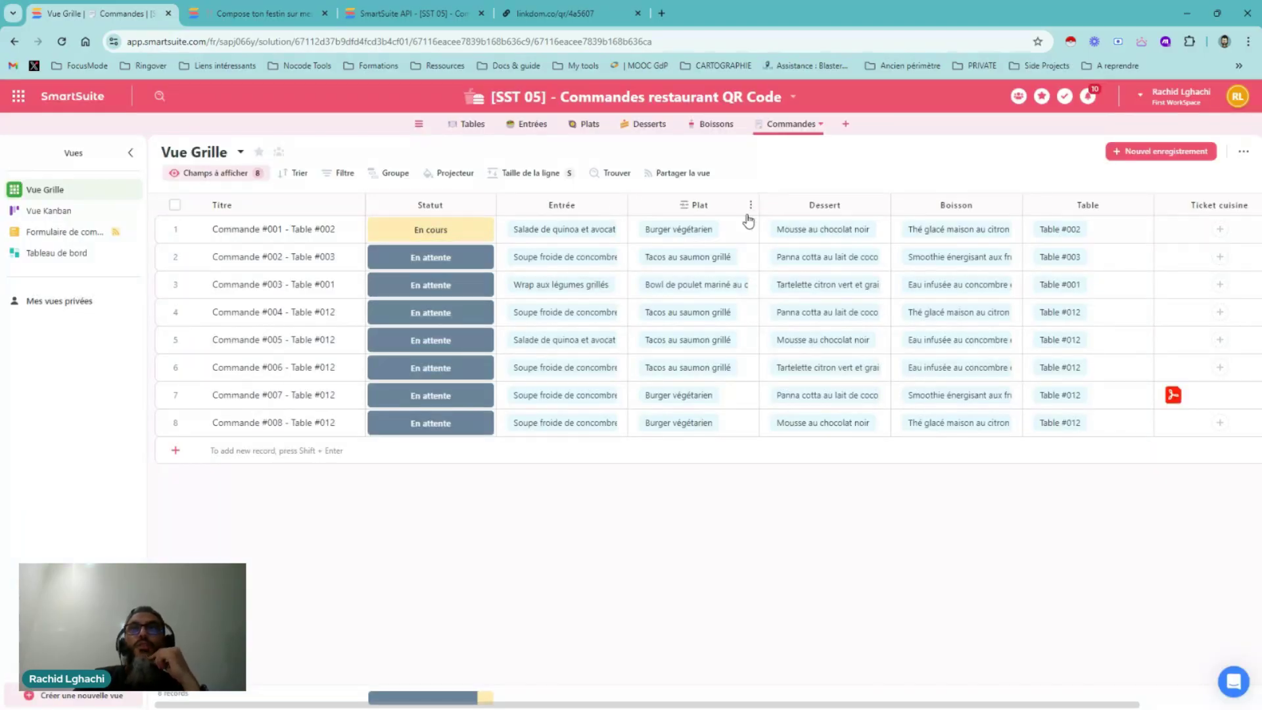
{"action": "left_click", "coordinate": [694, 266]}
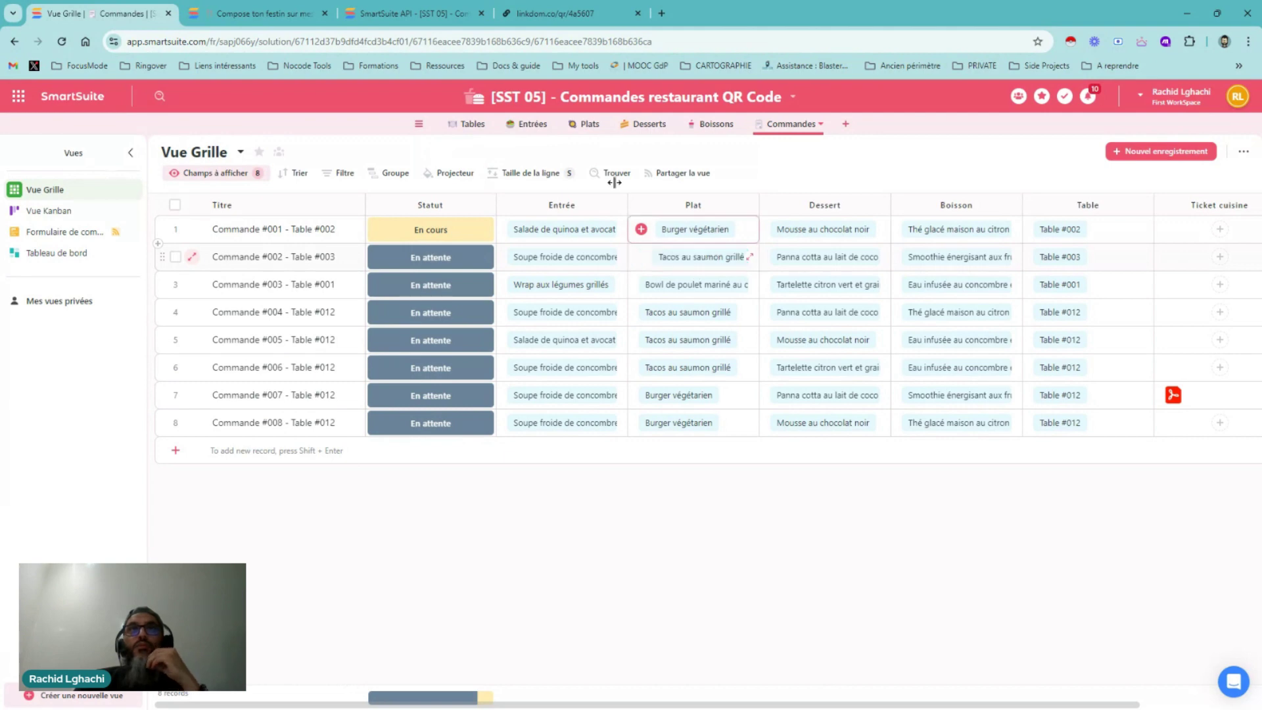
{"action": "left_click", "coordinate": [584, 130]}
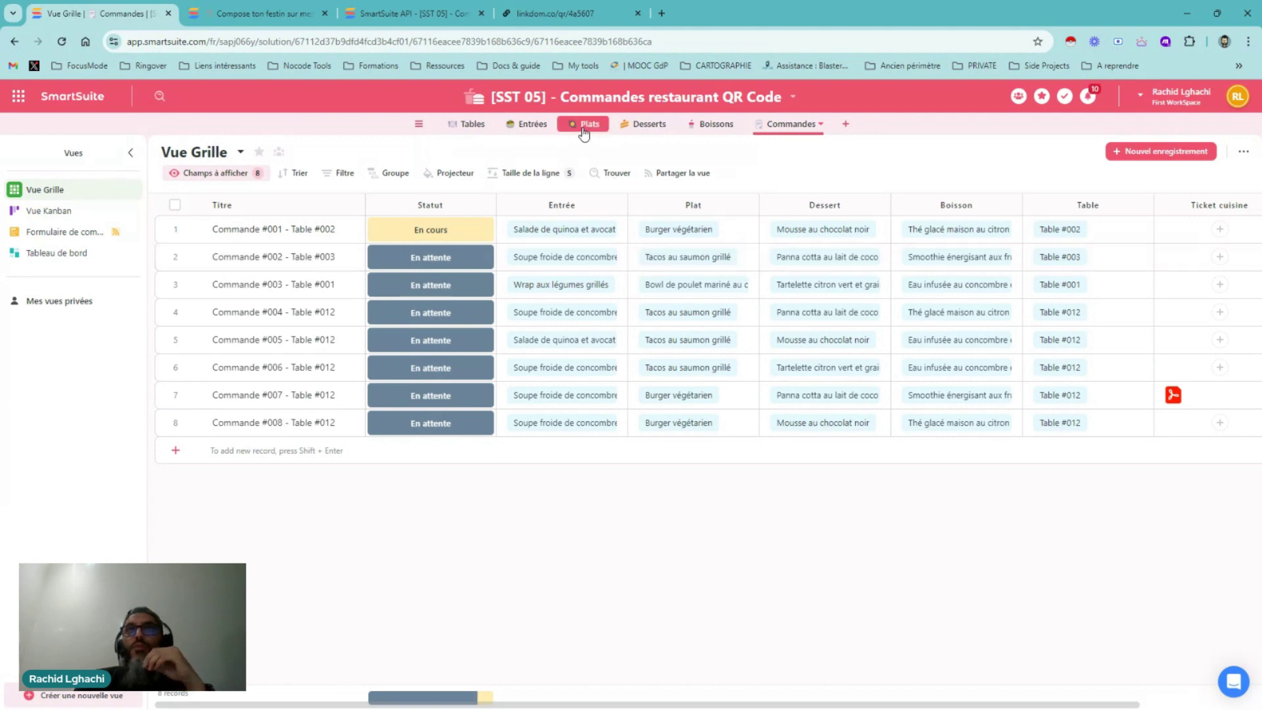
Open the Ticket cuisine template in the Commandes Concepteur de documents
{"action": "left_click", "coordinate": [813, 131]}
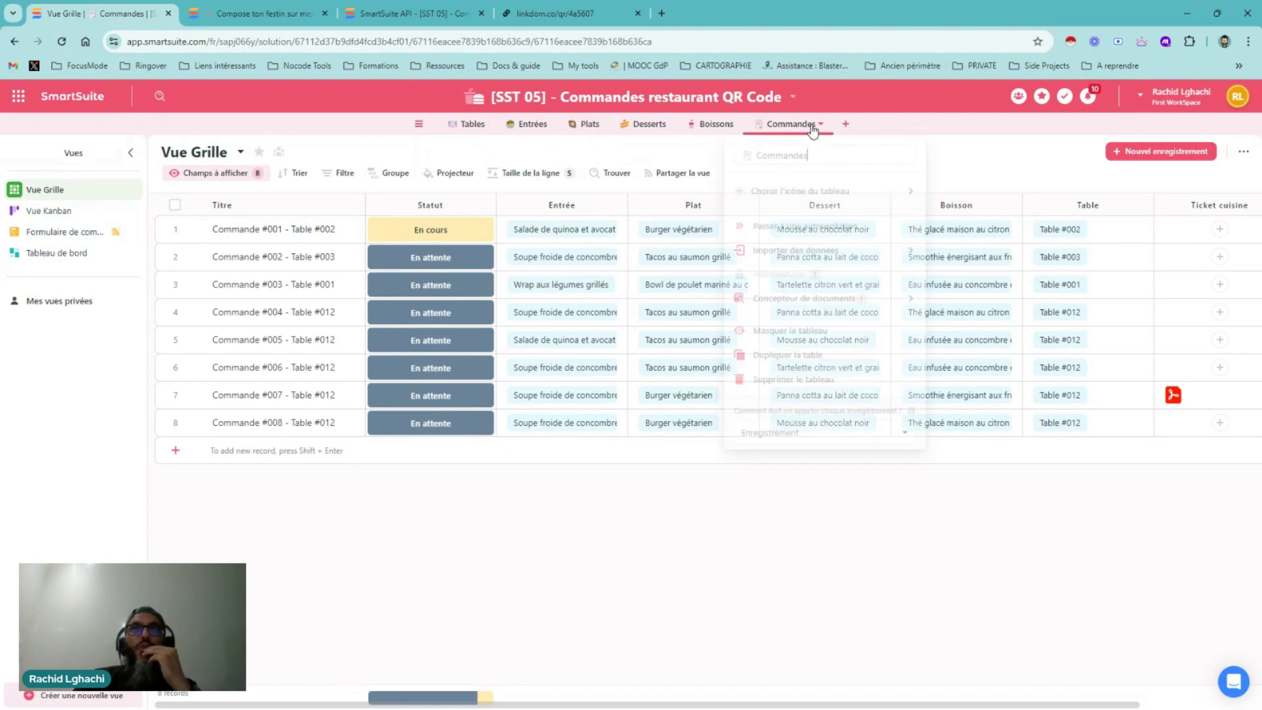
{"action": "mouse_move", "coordinate": [808, 301]}
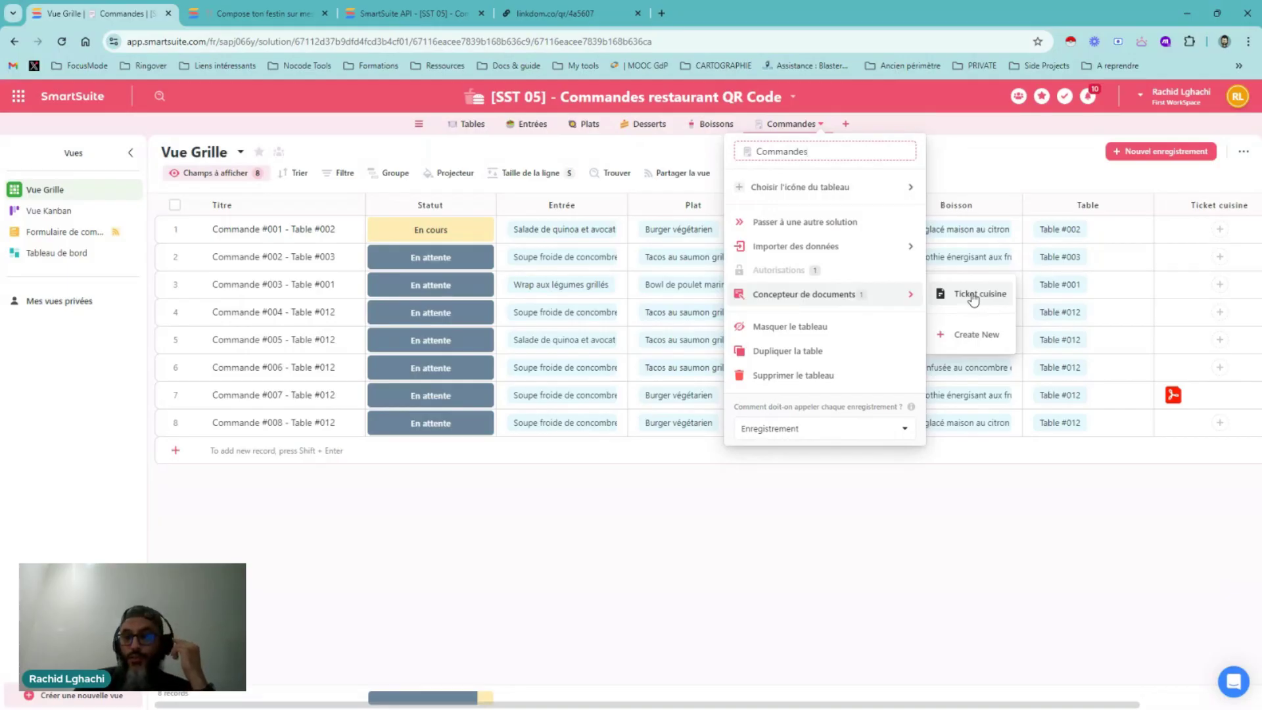
{"action": "left_click", "coordinate": [974, 297]}
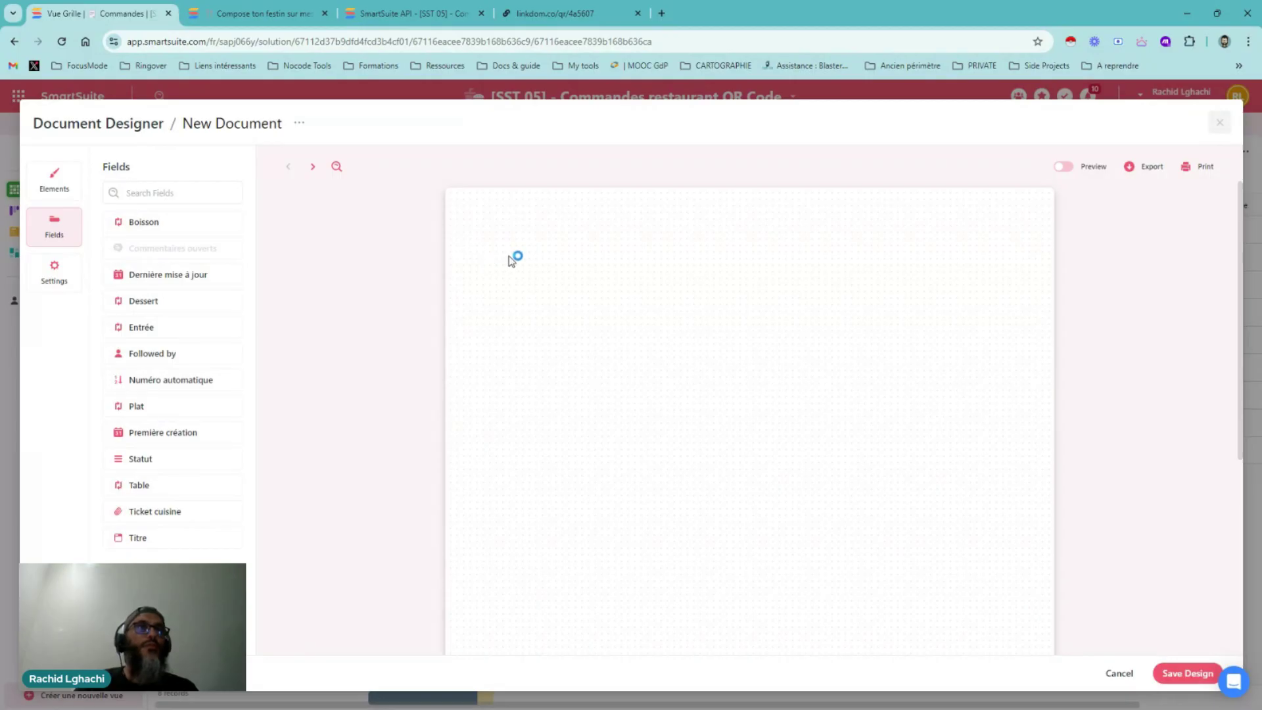
Add the Numéro automatique order number (#001) to the ticket beneath the Table box
{"action": "left_click", "coordinate": [755, 298]}
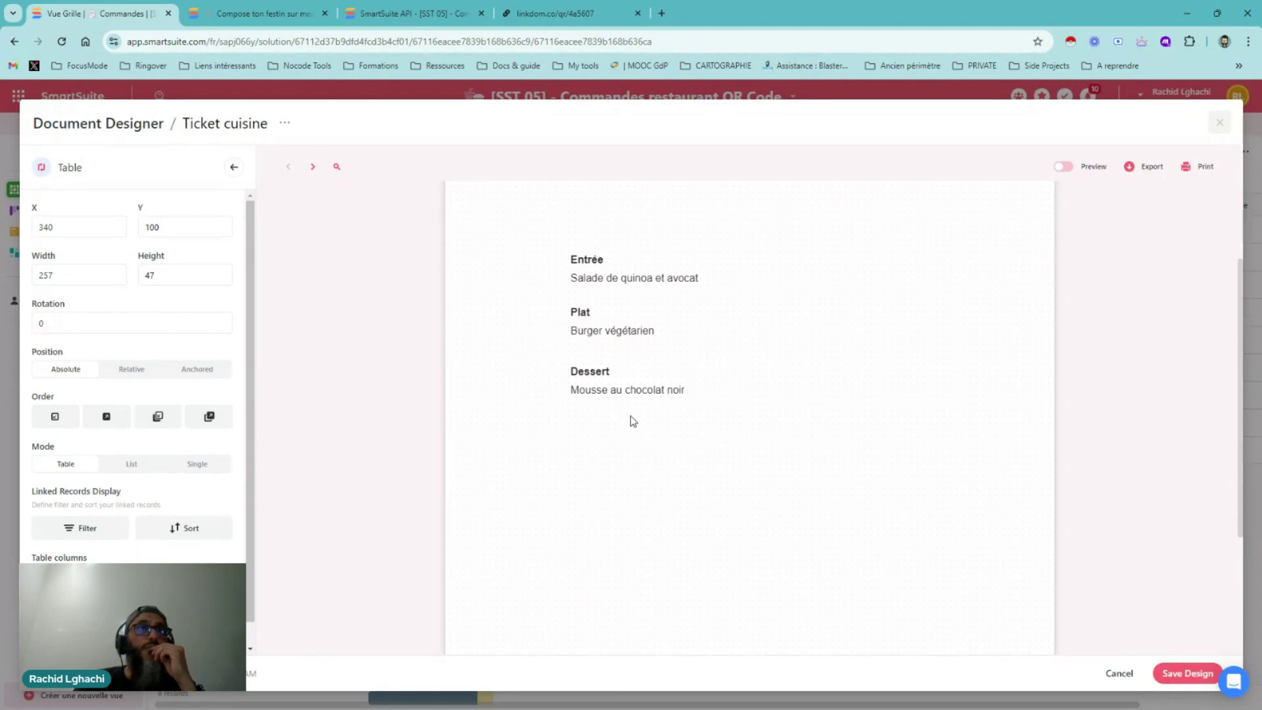
{"action": "scroll", "coordinate": [631, 414], "scroll_direction": "down", "scroll_amount": 3}
{"action": "scroll", "coordinate": [723, 407], "scroll_direction": "up", "scroll_amount": 5}
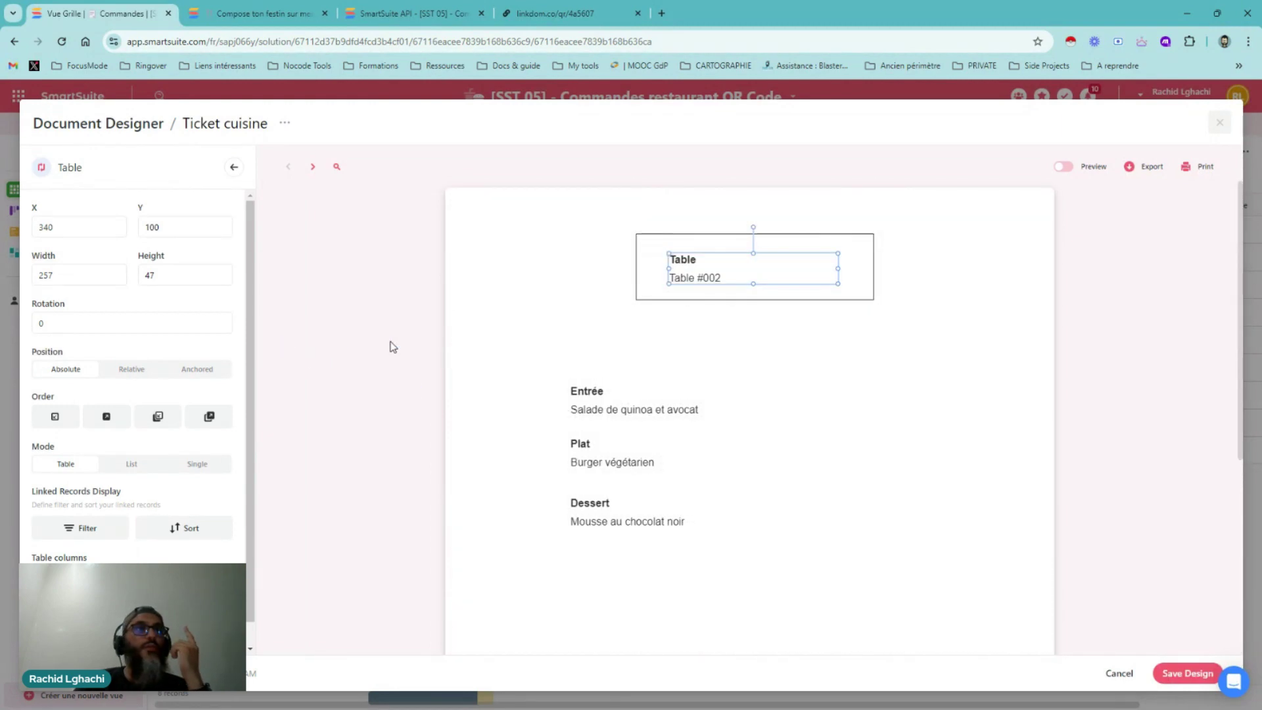
{"action": "scroll", "coordinate": [392, 346], "scroll_direction": "down", "scroll_amount": 2}
{"action": "scroll", "coordinate": [392, 346], "scroll_direction": "up", "scroll_amount": 2}
{"action": "left_click", "coordinate": [233, 169]}
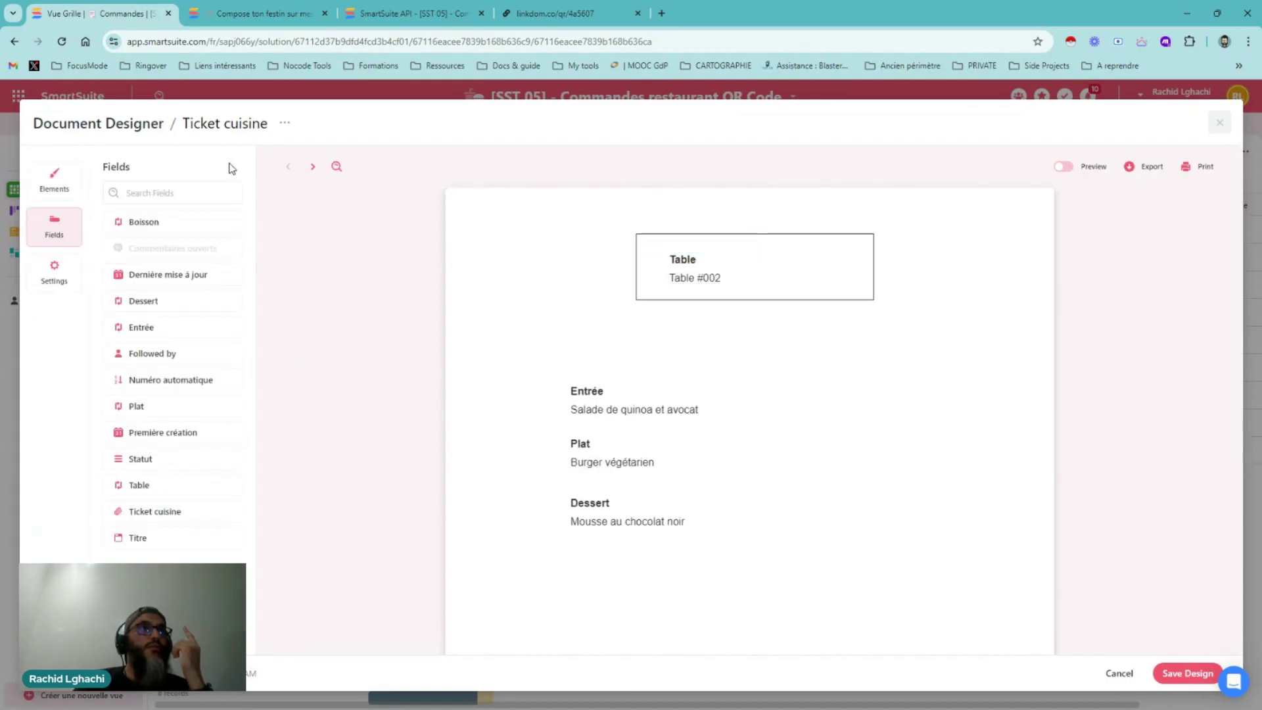
{"action": "left_click", "coordinate": [172, 283]}
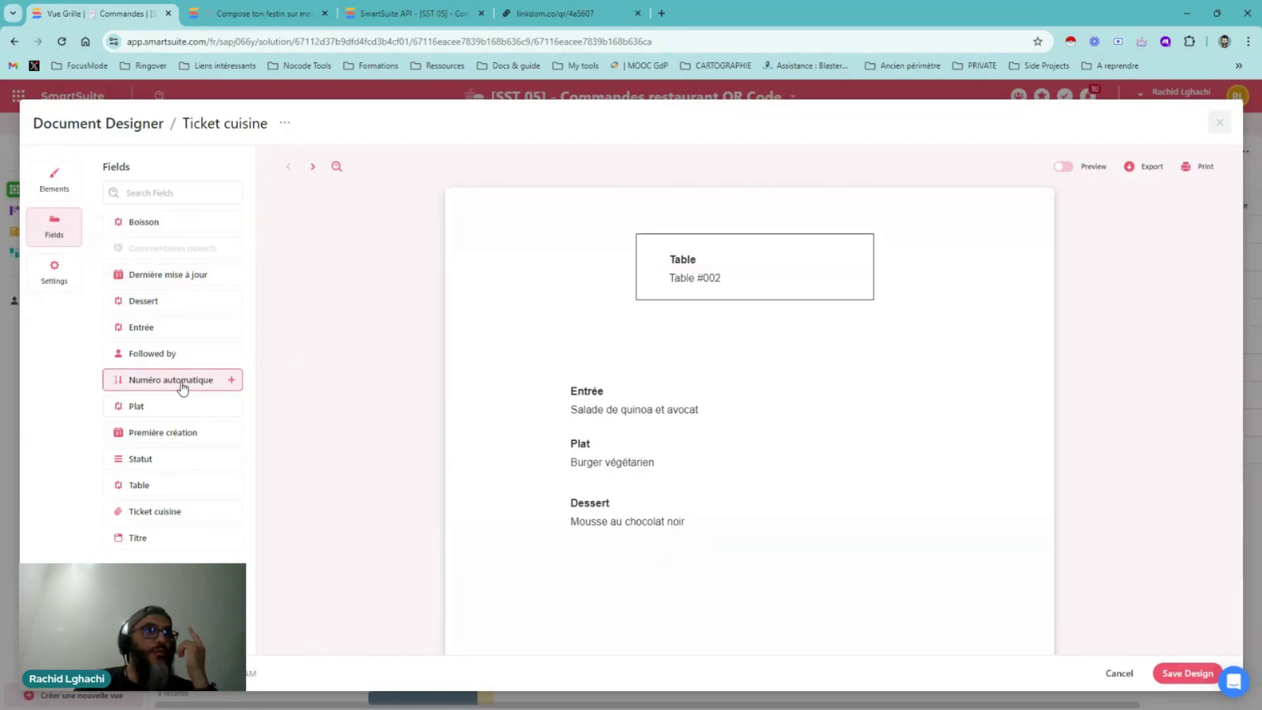
{"action": "left_click_drag", "start_coordinate": [183, 388], "coordinate": [229, 382]}
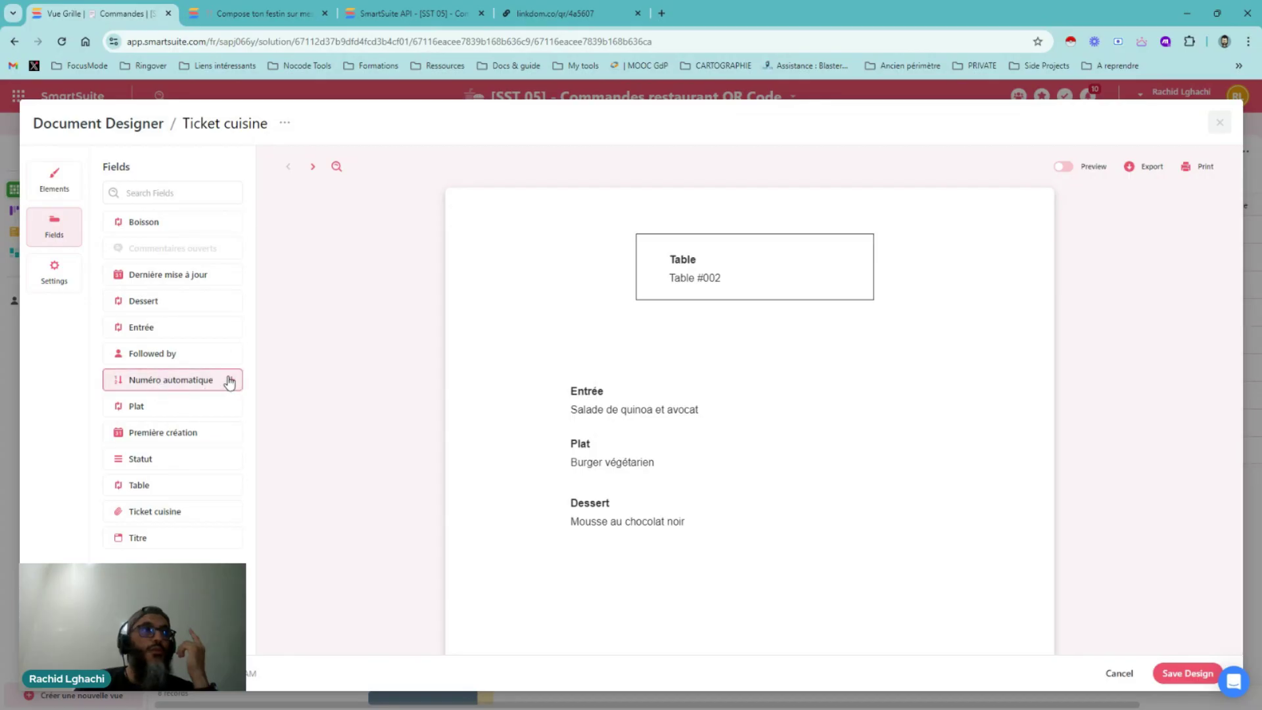
{"action": "left_click", "coordinate": [230, 381]}
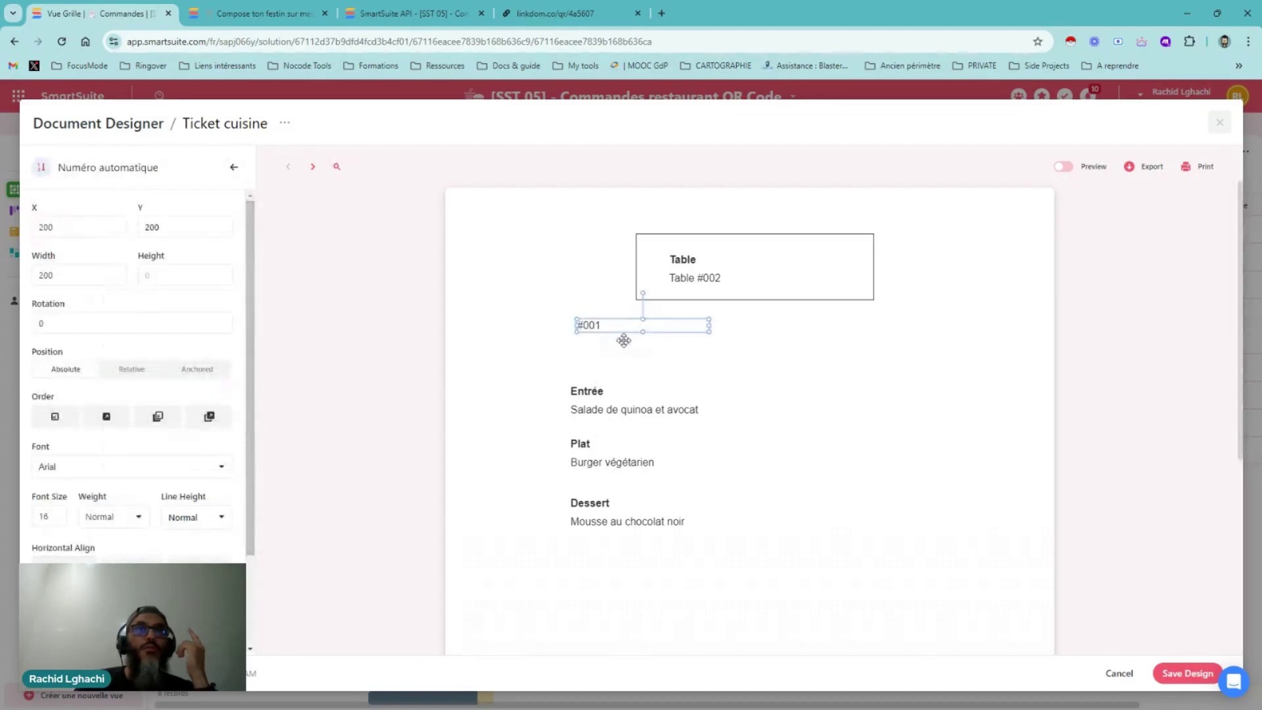
Place the Dernière mise à jour date right of the order number and save the design
{"action": "left_click", "coordinate": [233, 167]}
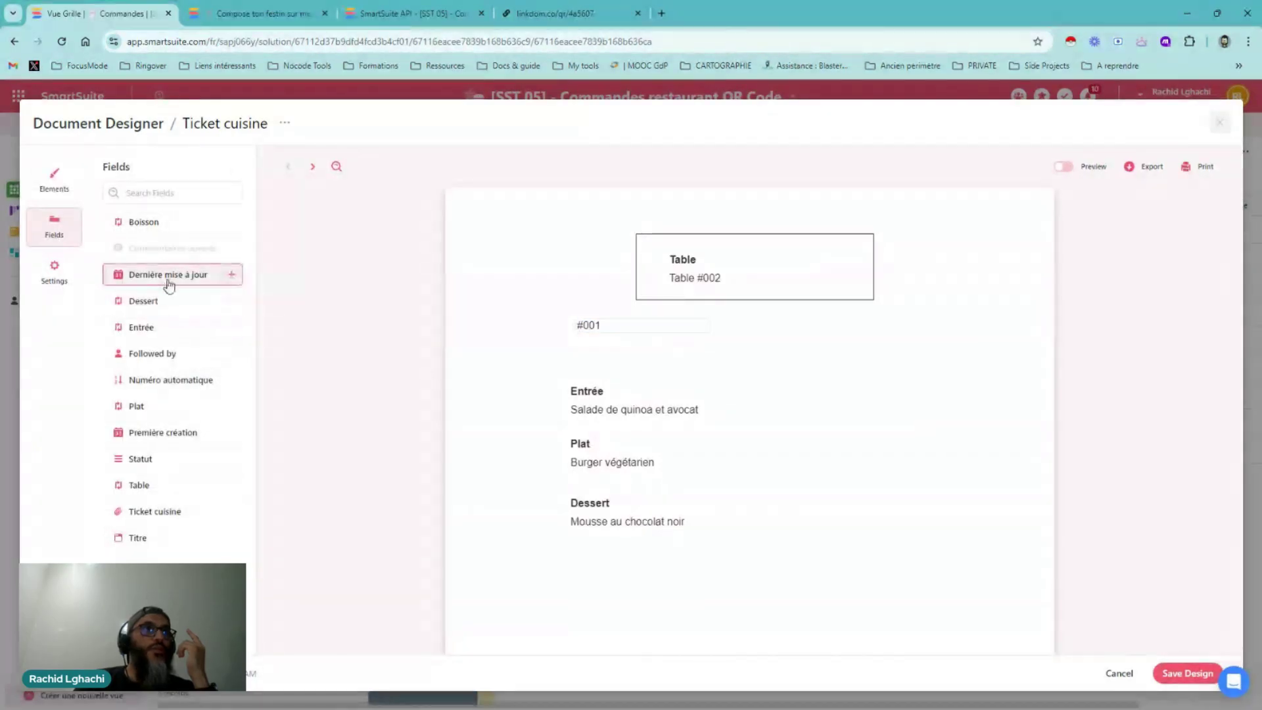
{"action": "left_click", "coordinate": [168, 281]}
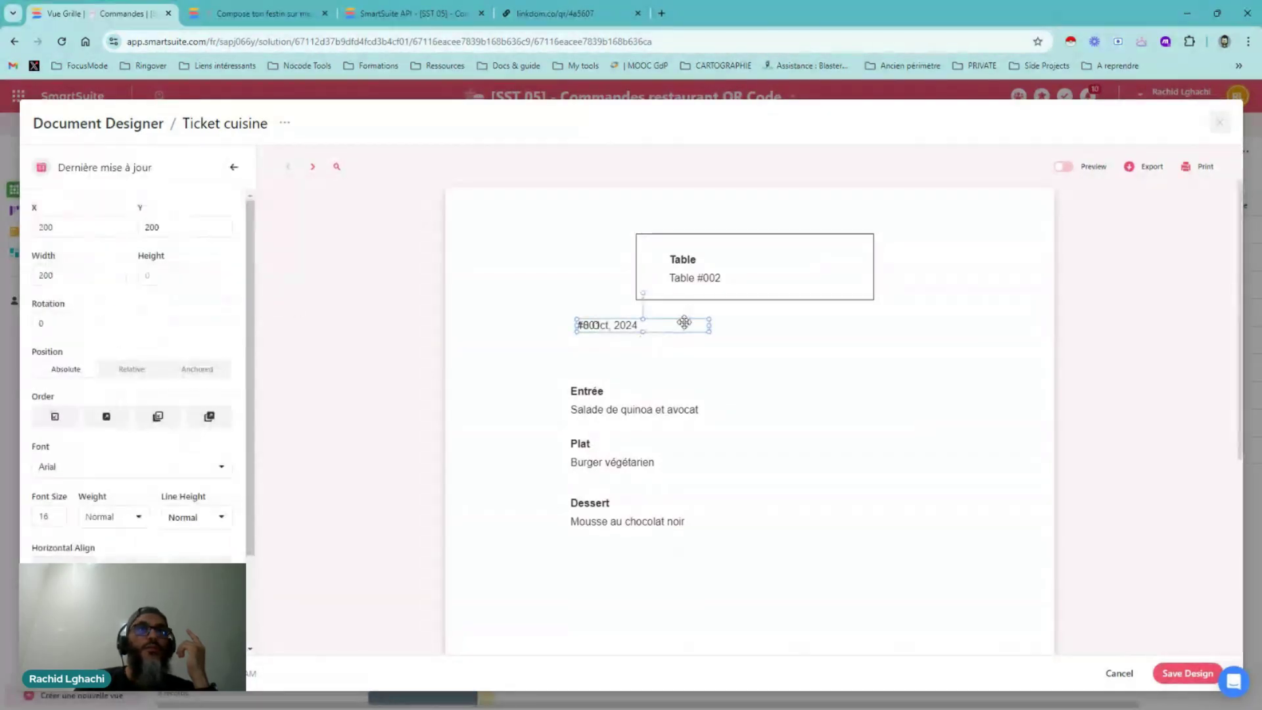
{"action": "left_click_drag", "start_coordinate": [687, 326], "coordinate": [929, 326]}
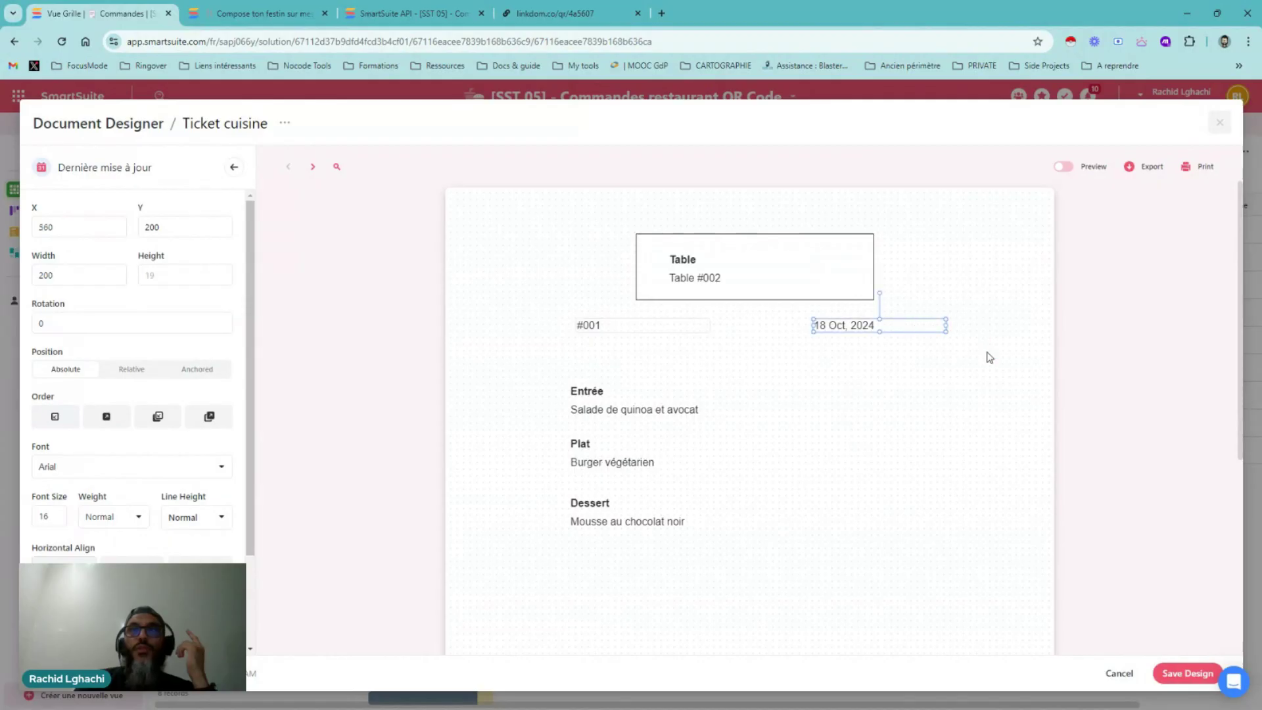
{"action": "left_click", "coordinate": [980, 381]}
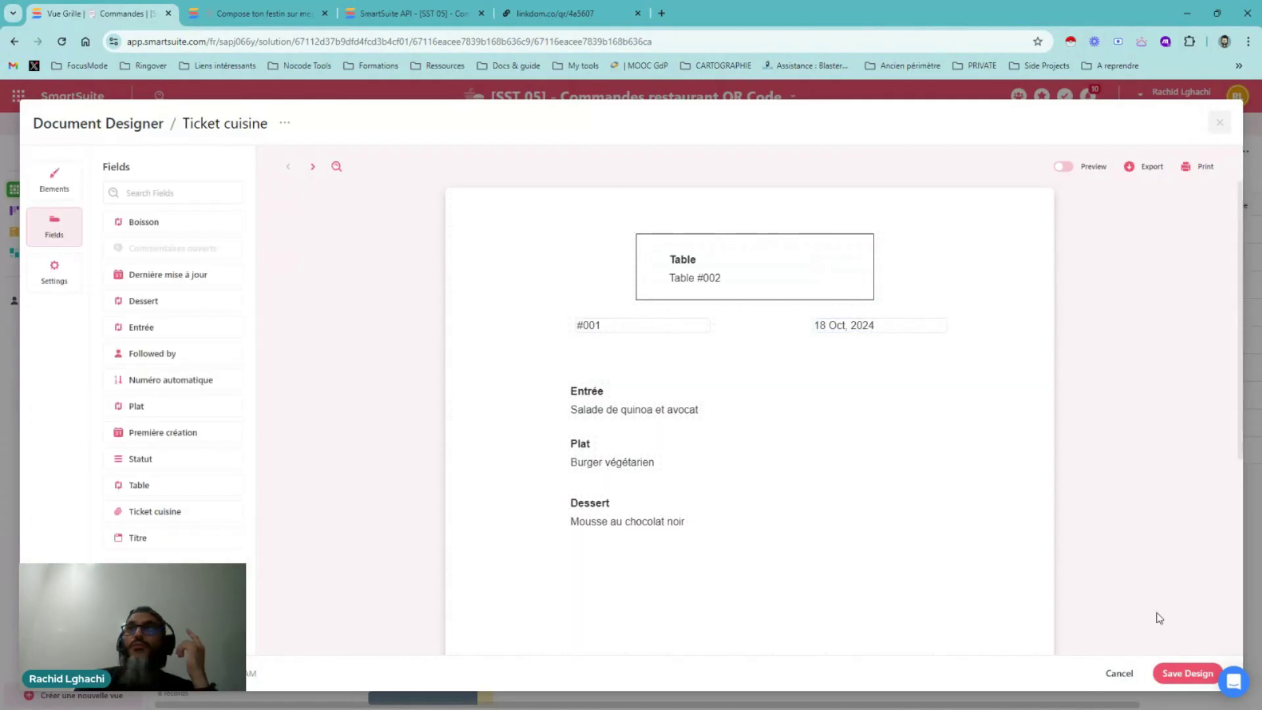
{"action": "left_click", "coordinate": [1187, 673]}
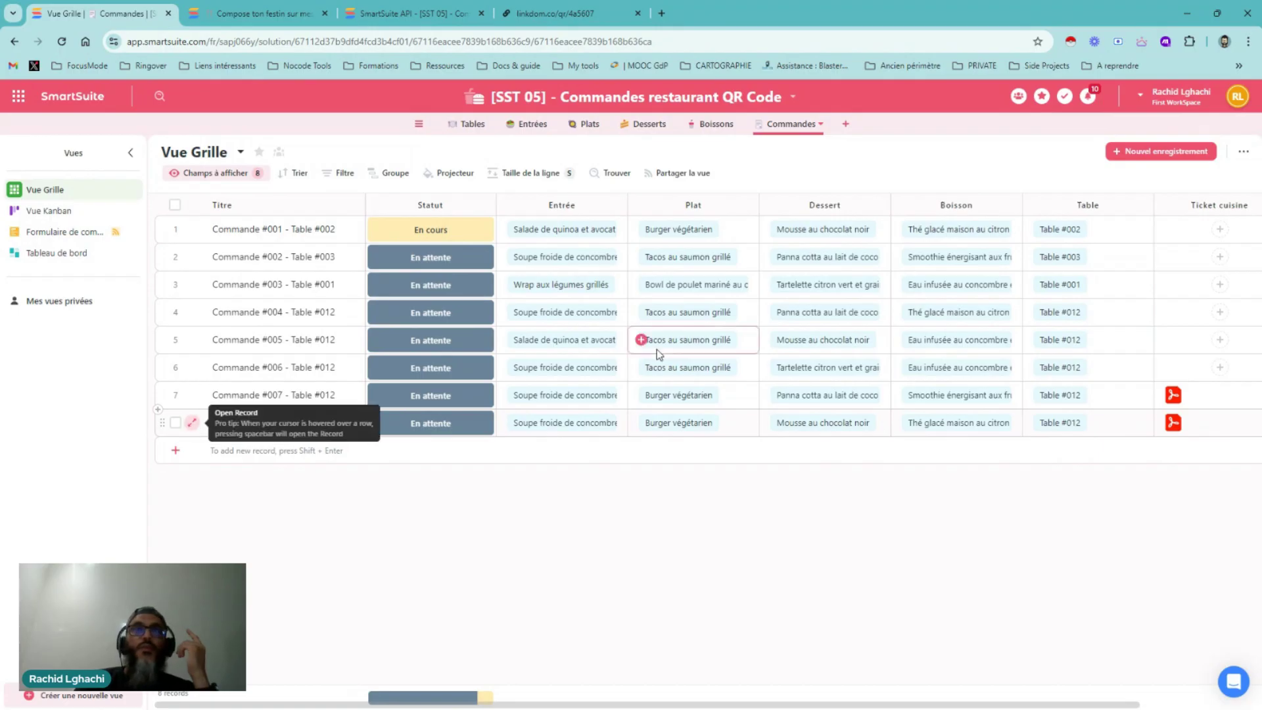
Check Commande #008's Table #012 PDF ticket listing soup, vegetarian burger and chocolate mousse
{"action": "key", "text": "space"}
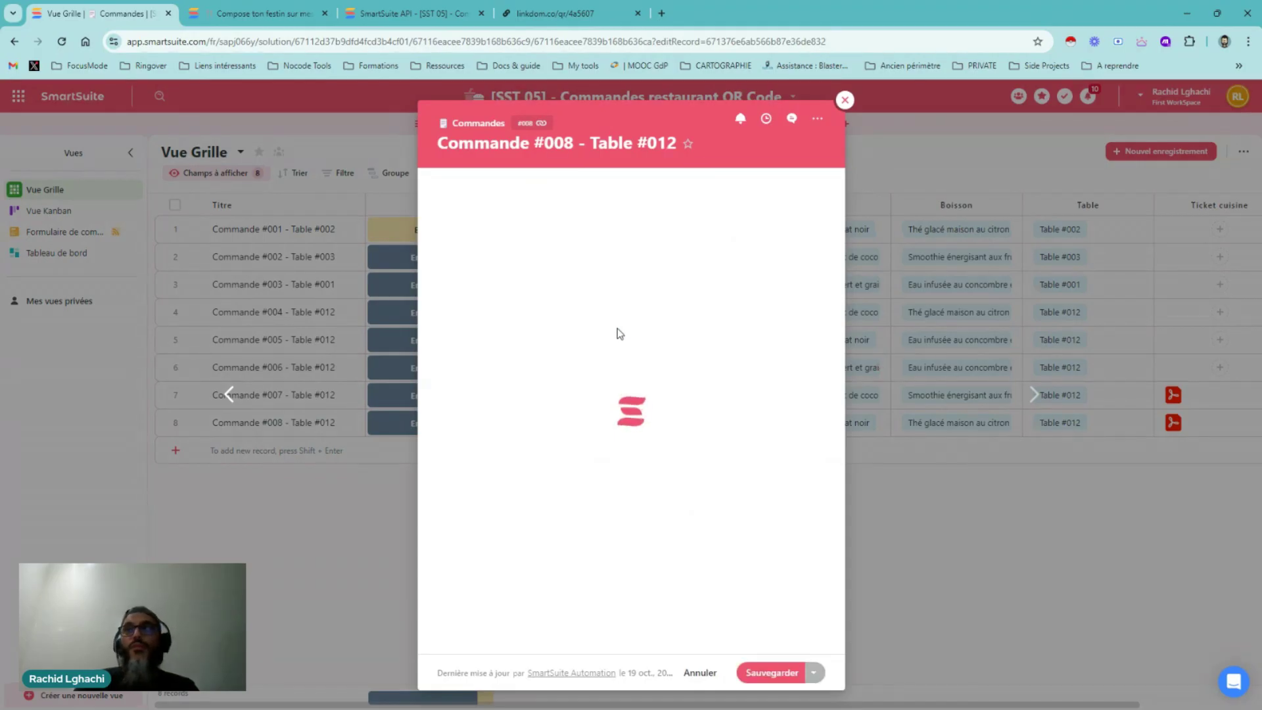
{"action": "scroll", "coordinate": [617, 336], "scroll_direction": "down", "scroll_amount": 5}
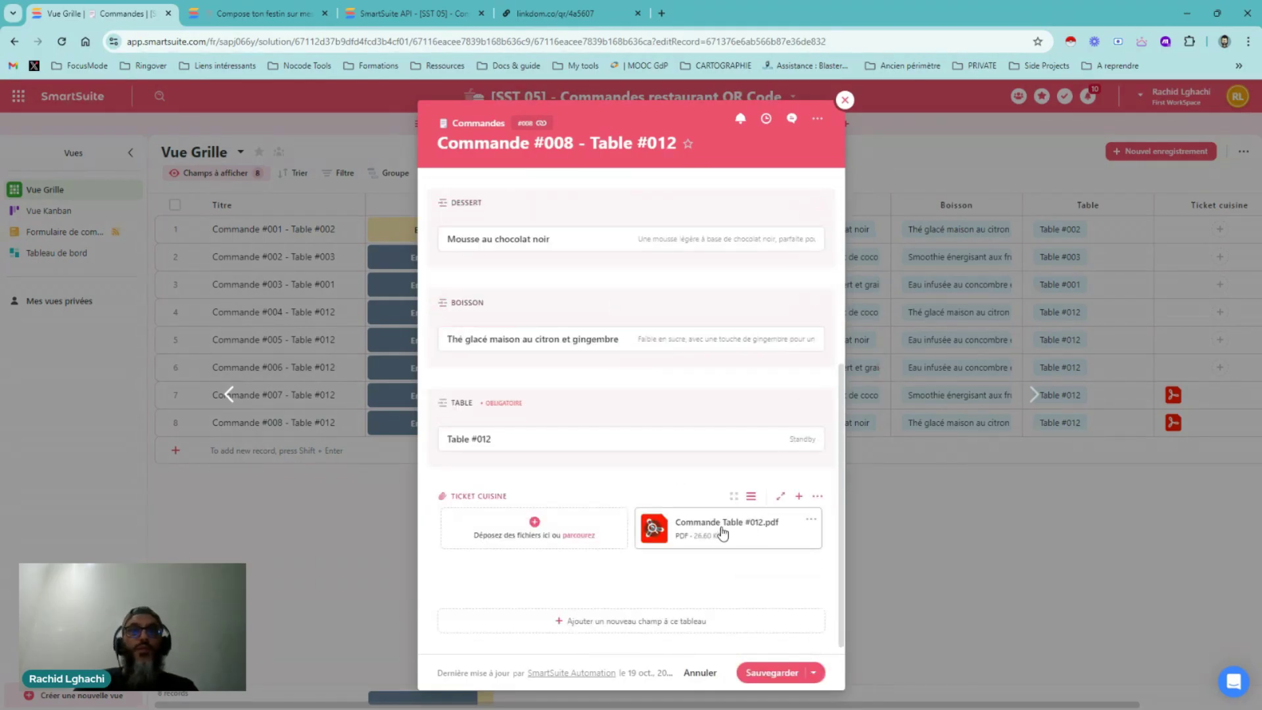
{"action": "left_click", "coordinate": [723, 528]}
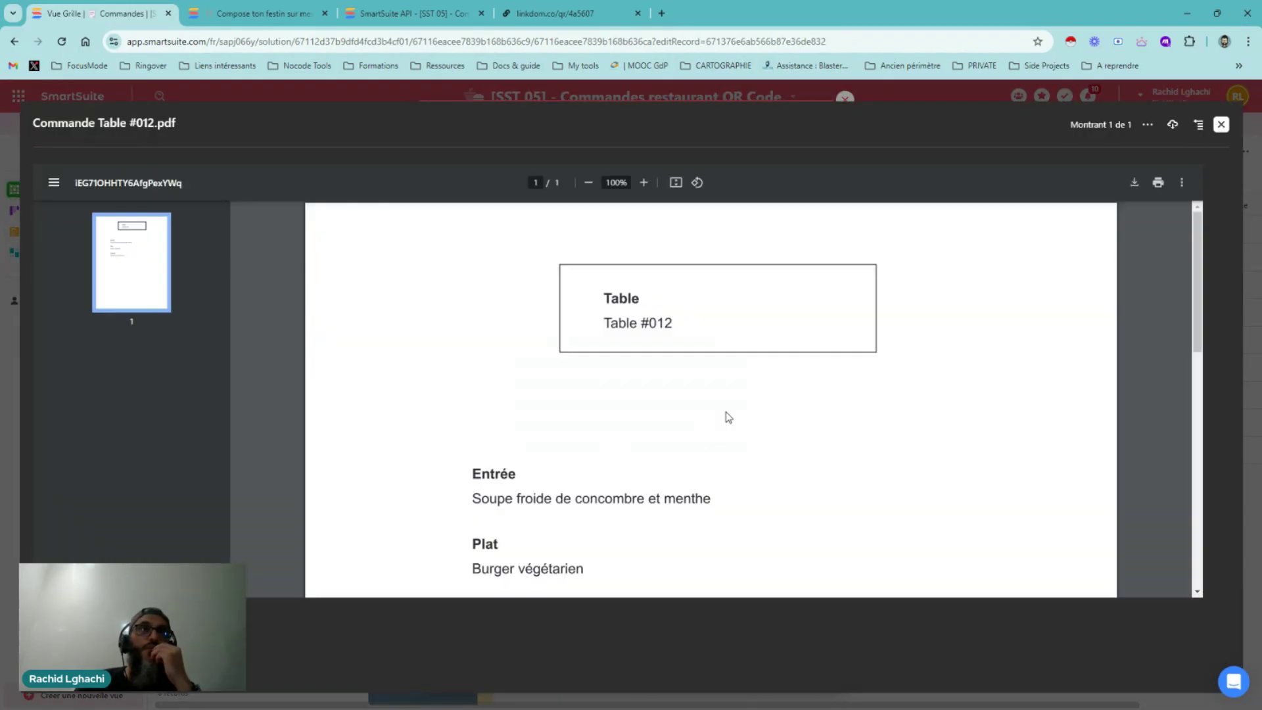
{"action": "scroll", "coordinate": [726, 412], "scroll_direction": "down", "scroll_amount": 6}
{"action": "scroll", "coordinate": [725, 412], "scroll_direction": "up", "scroll_amount": 4}
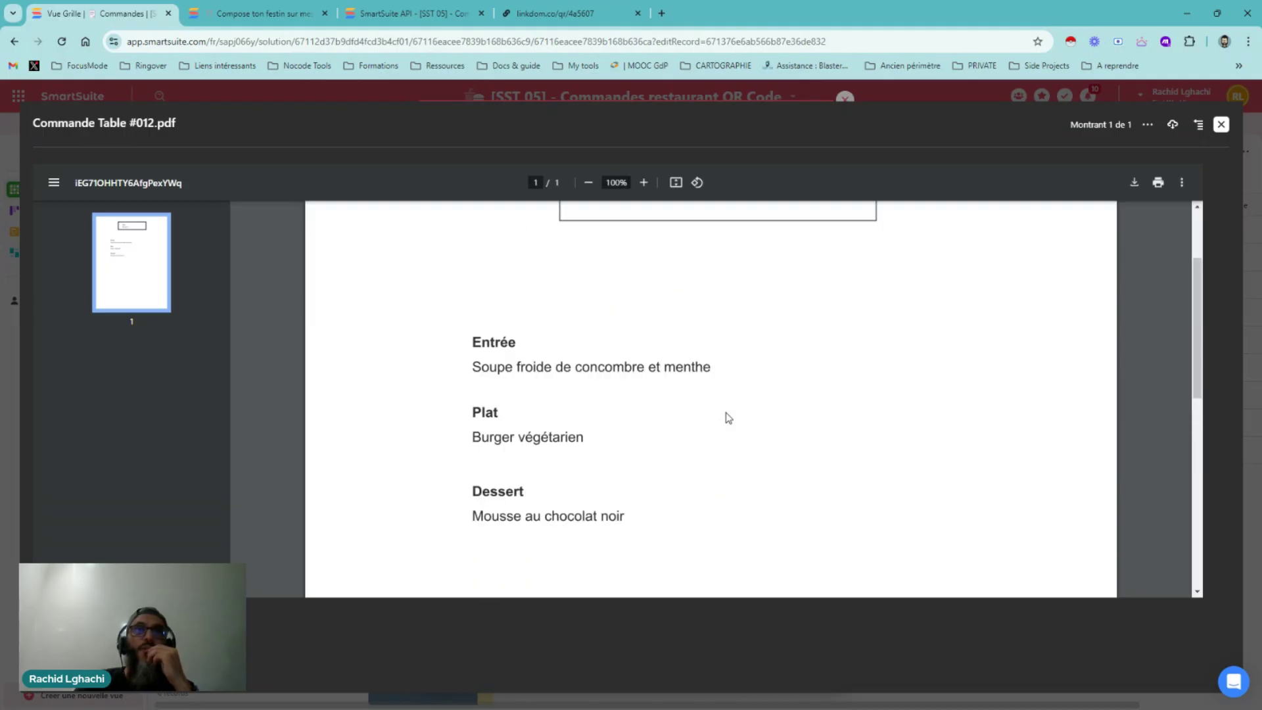
{"action": "left_click", "coordinate": [1221, 125]}
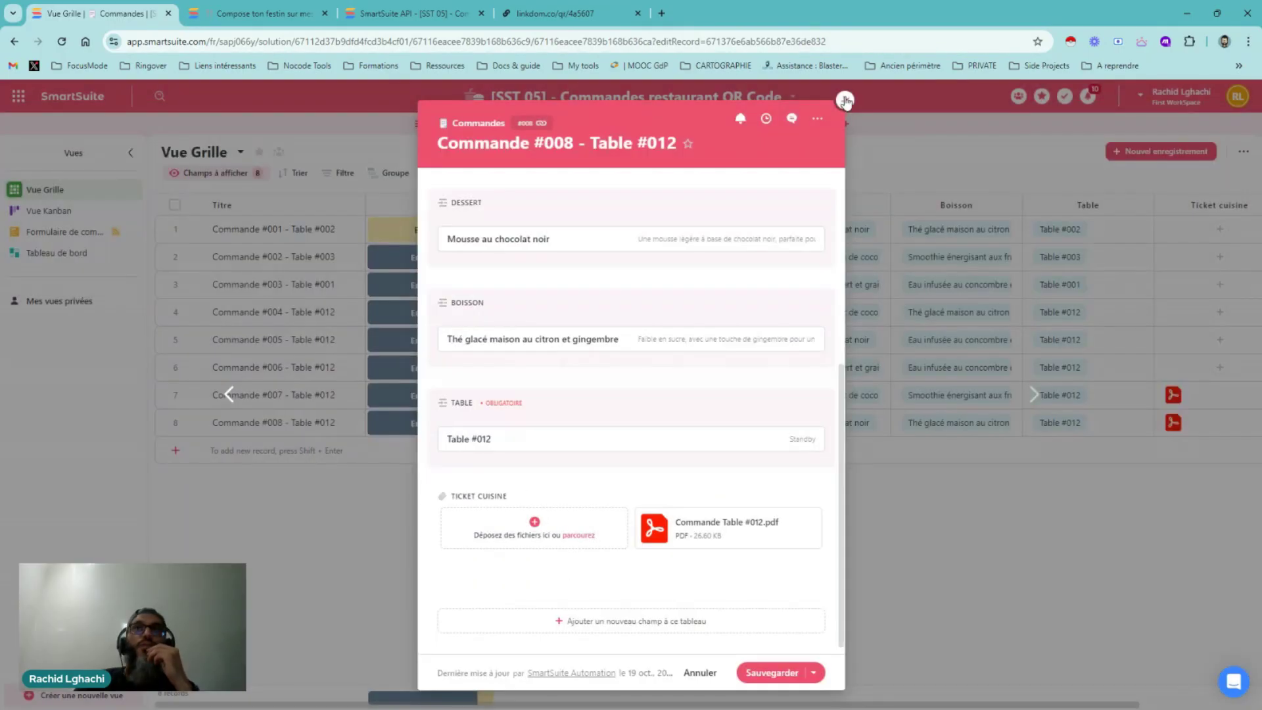
{"action": "left_click", "coordinate": [845, 100]}
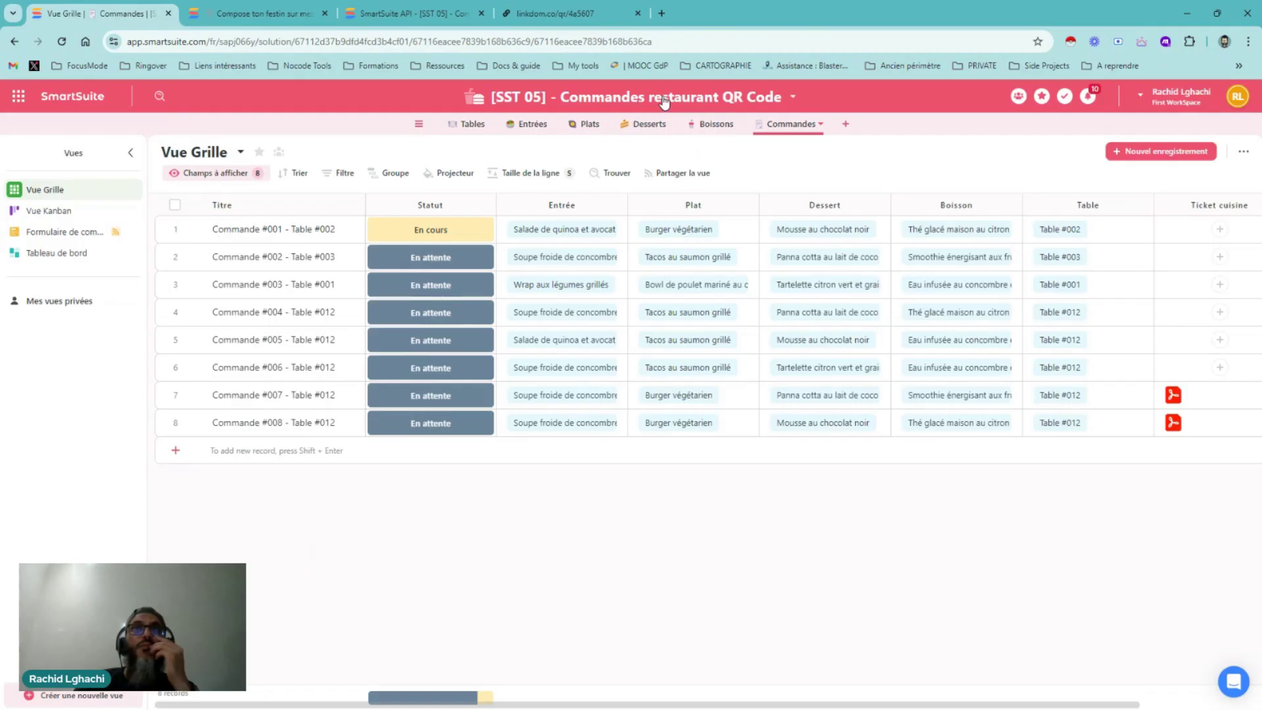
Open Nouvelle automatisation 2 and review its Générer un PDF step using the Ticket cuisine template
{"action": "left_click", "coordinate": [664, 100]}
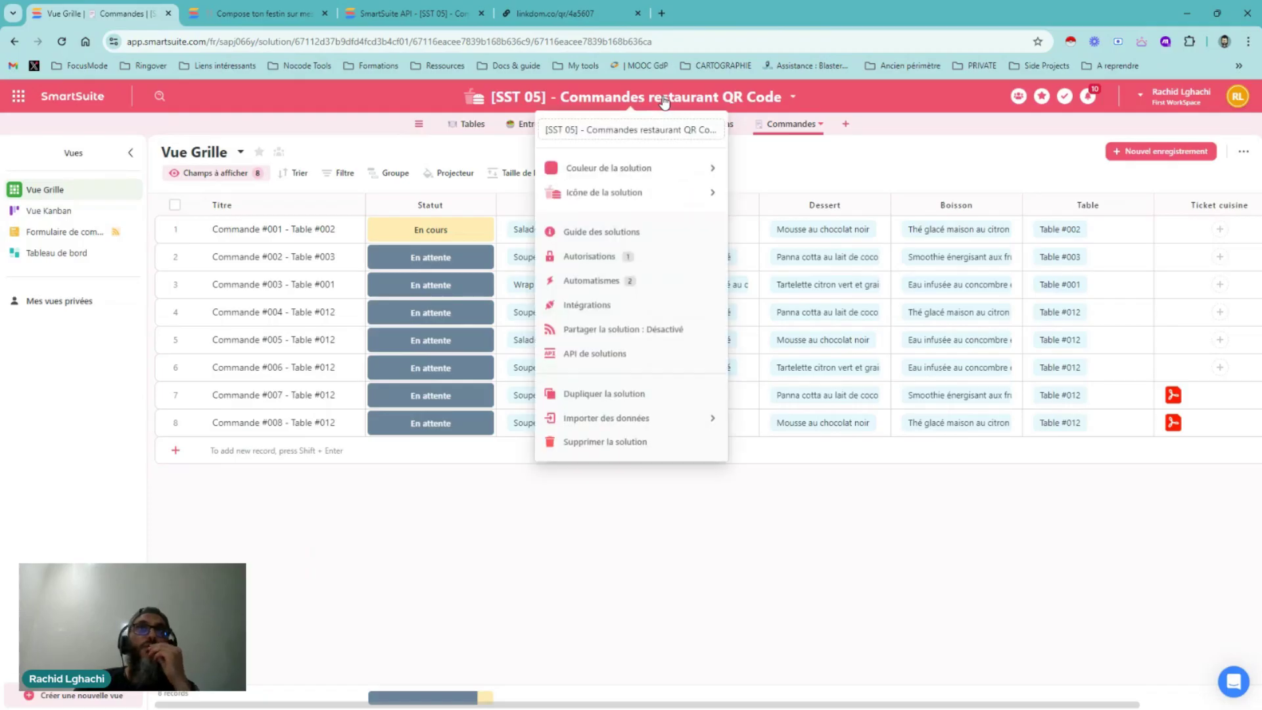
{"action": "left_click", "coordinate": [605, 282]}
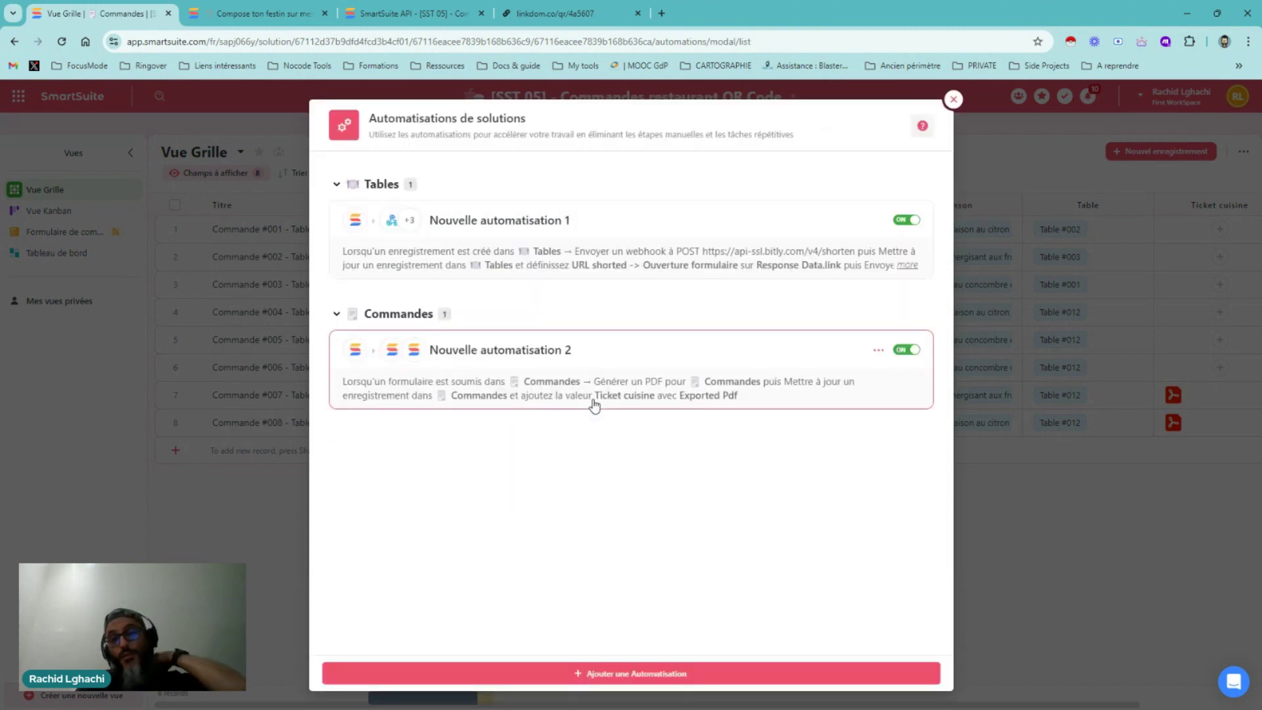
{"action": "left_click", "coordinate": [641, 370]}
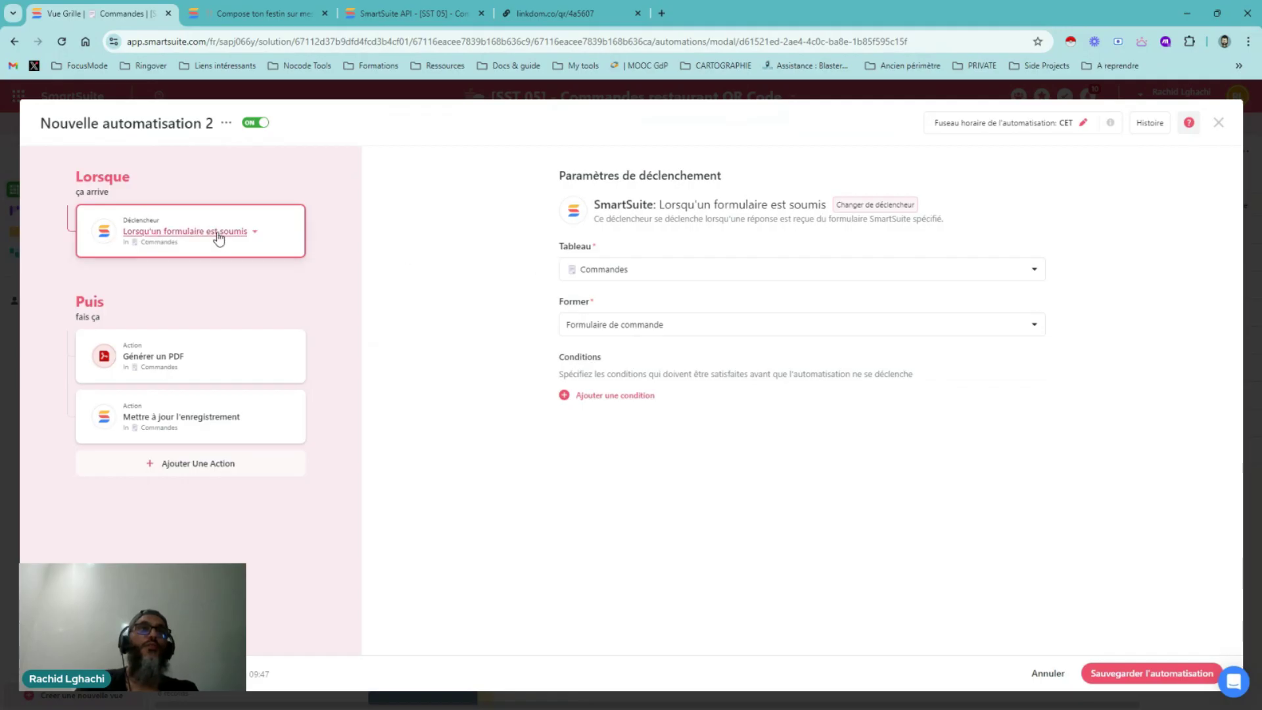
{"action": "left_click", "coordinate": [204, 352]}
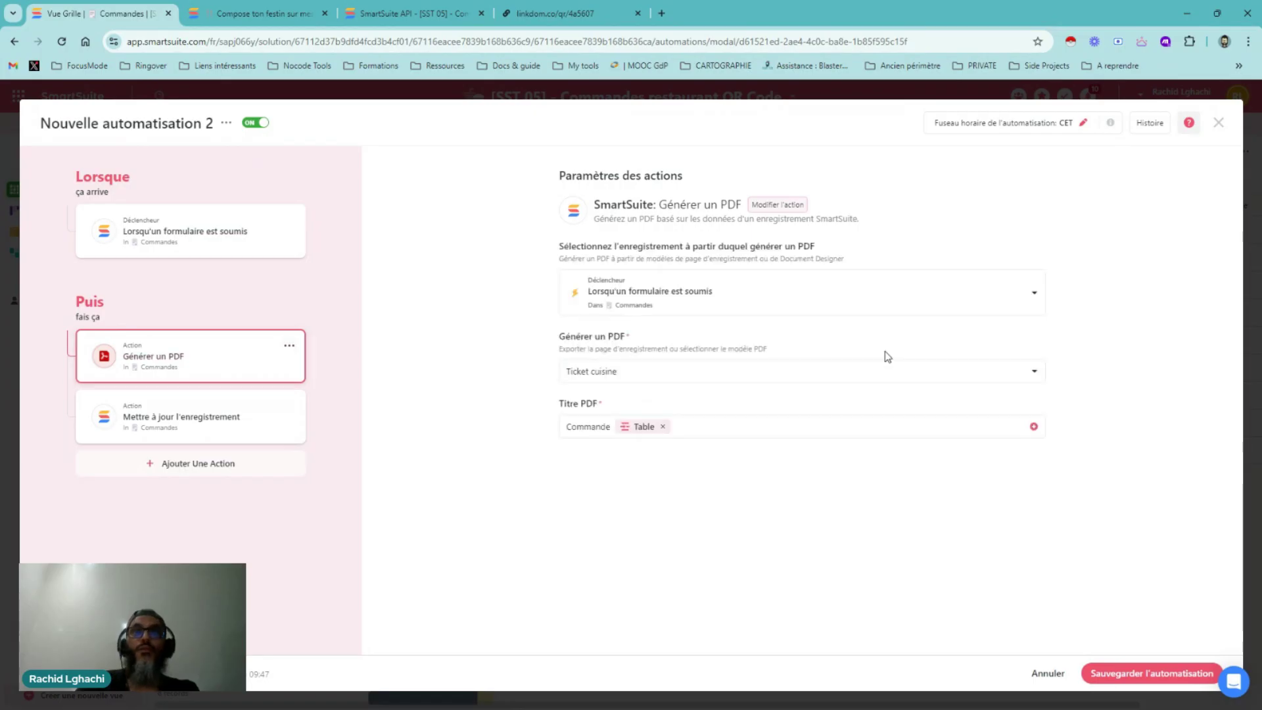
{"action": "left_click", "coordinate": [840, 374]}
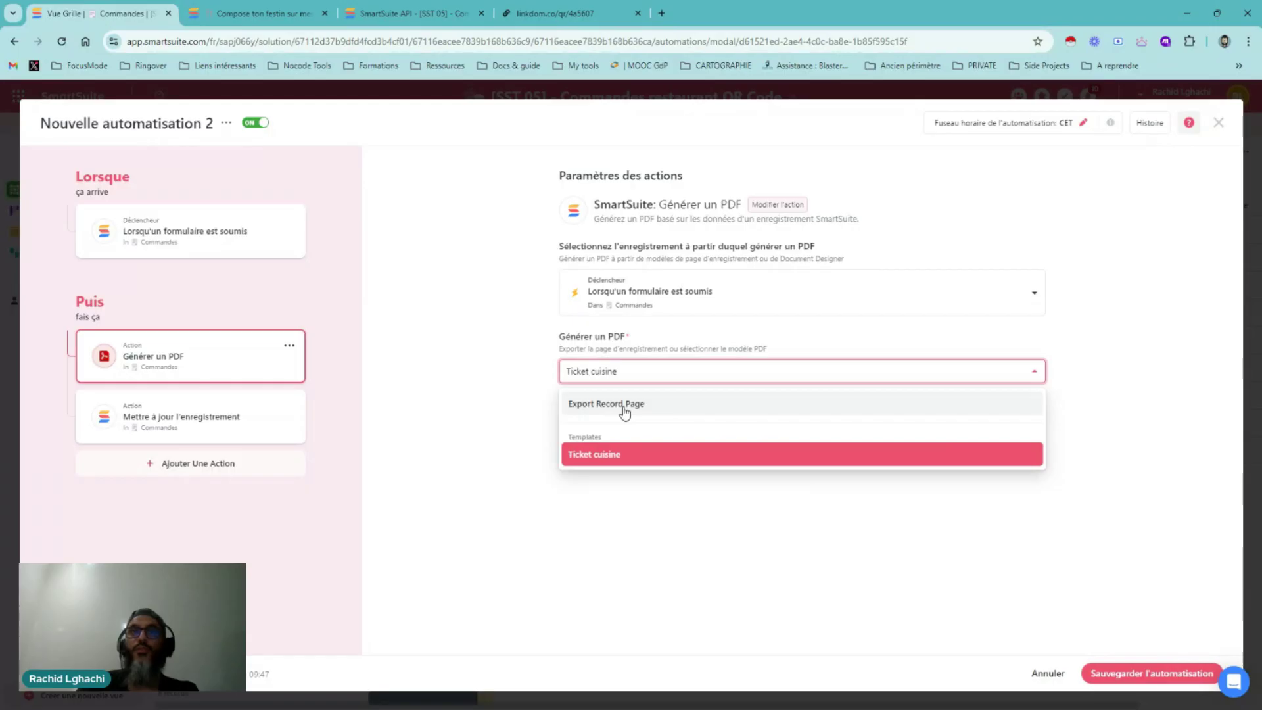
{"action": "left_click", "coordinate": [1158, 392]}
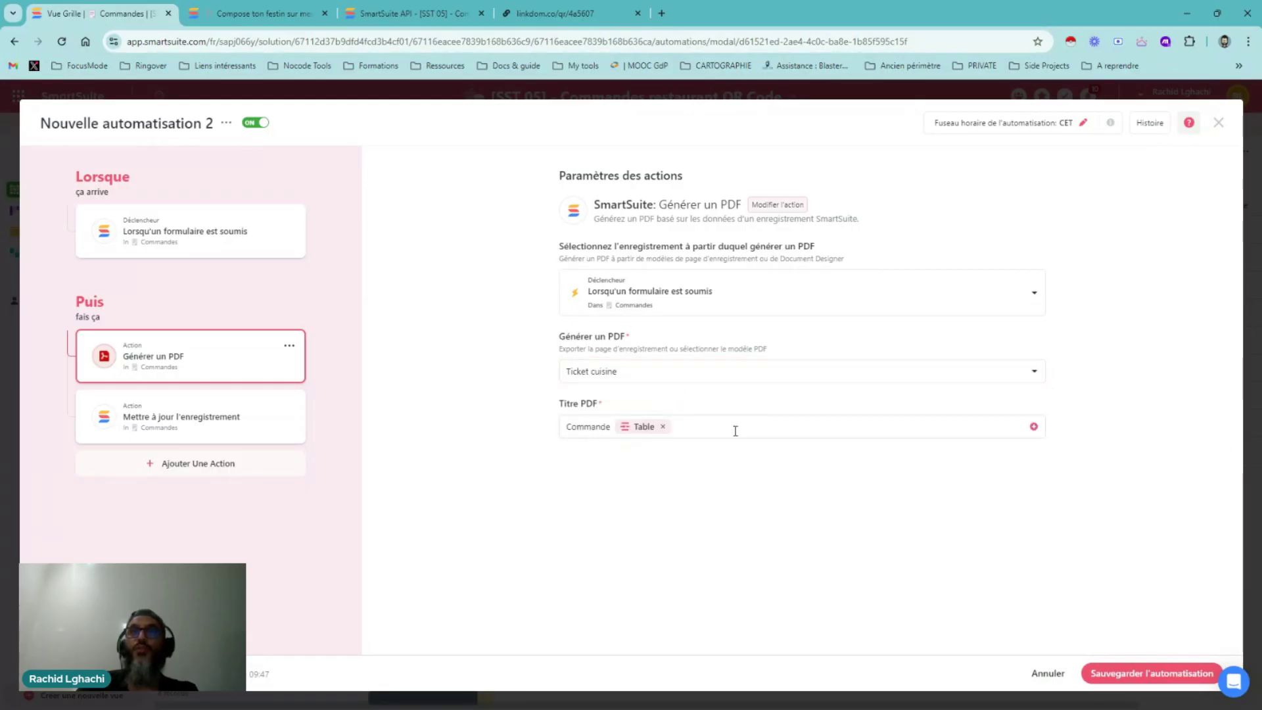
{"action": "left_click", "coordinate": [735, 430]}
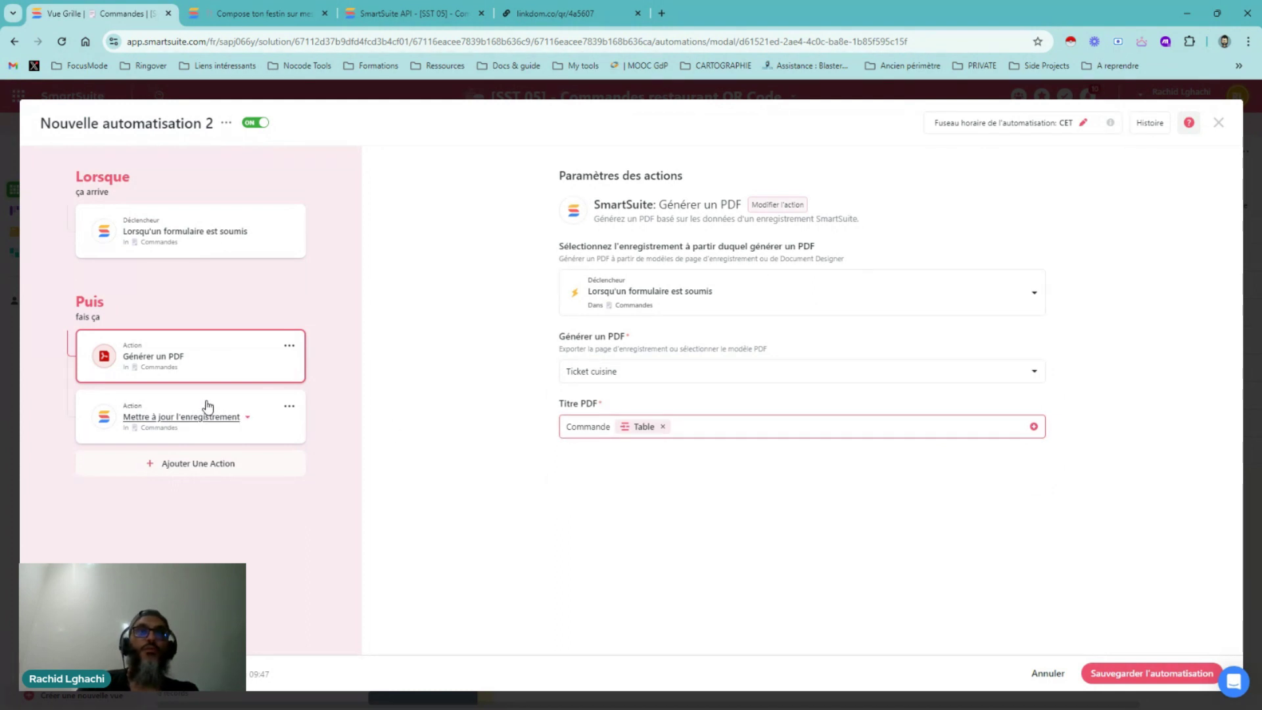
Review the update step that appends Exported Pdf to Ticket cuisine, then close the automation
{"action": "left_click", "coordinate": [277, 424]}
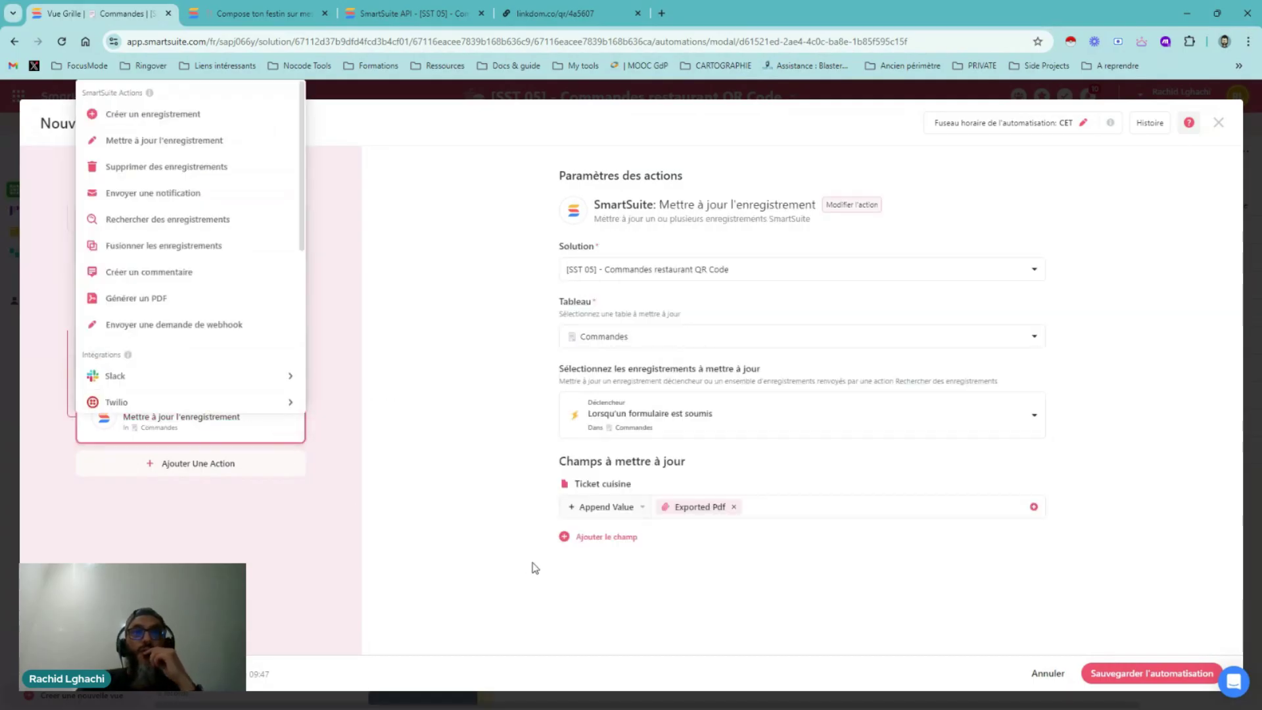
{"action": "left_click", "coordinate": [641, 516]}
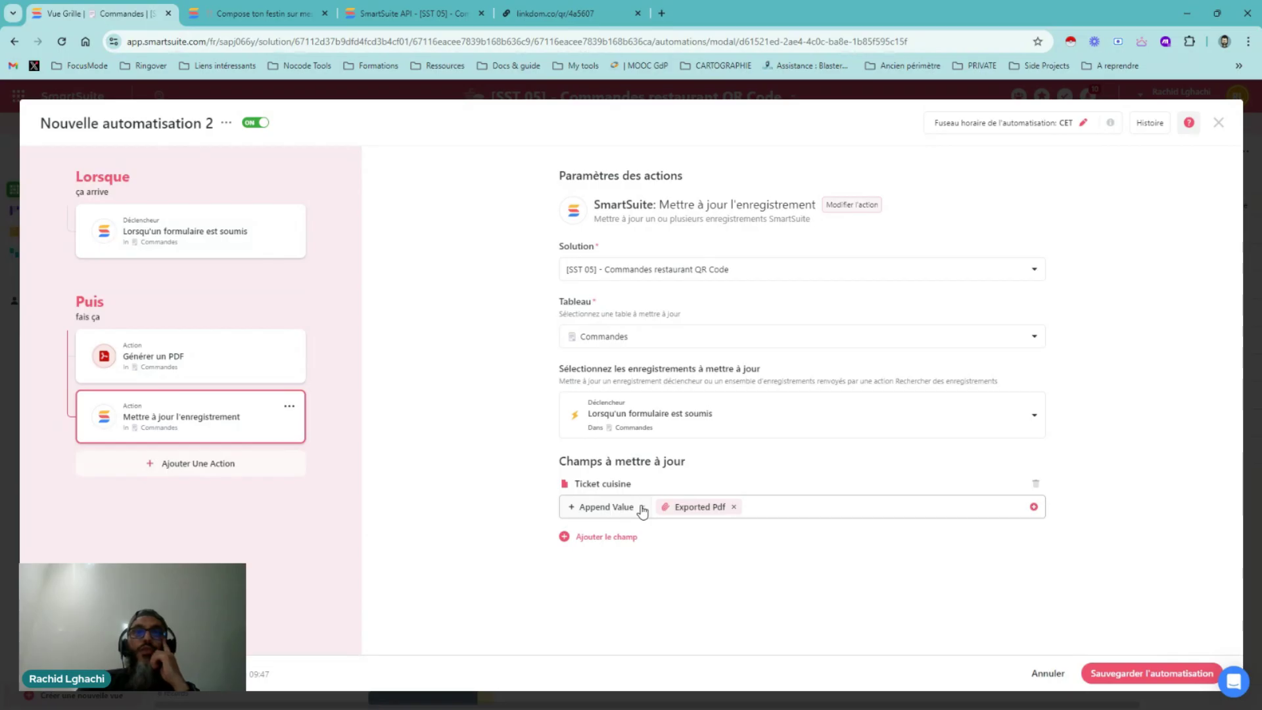
{"action": "left_click", "coordinate": [642, 508]}
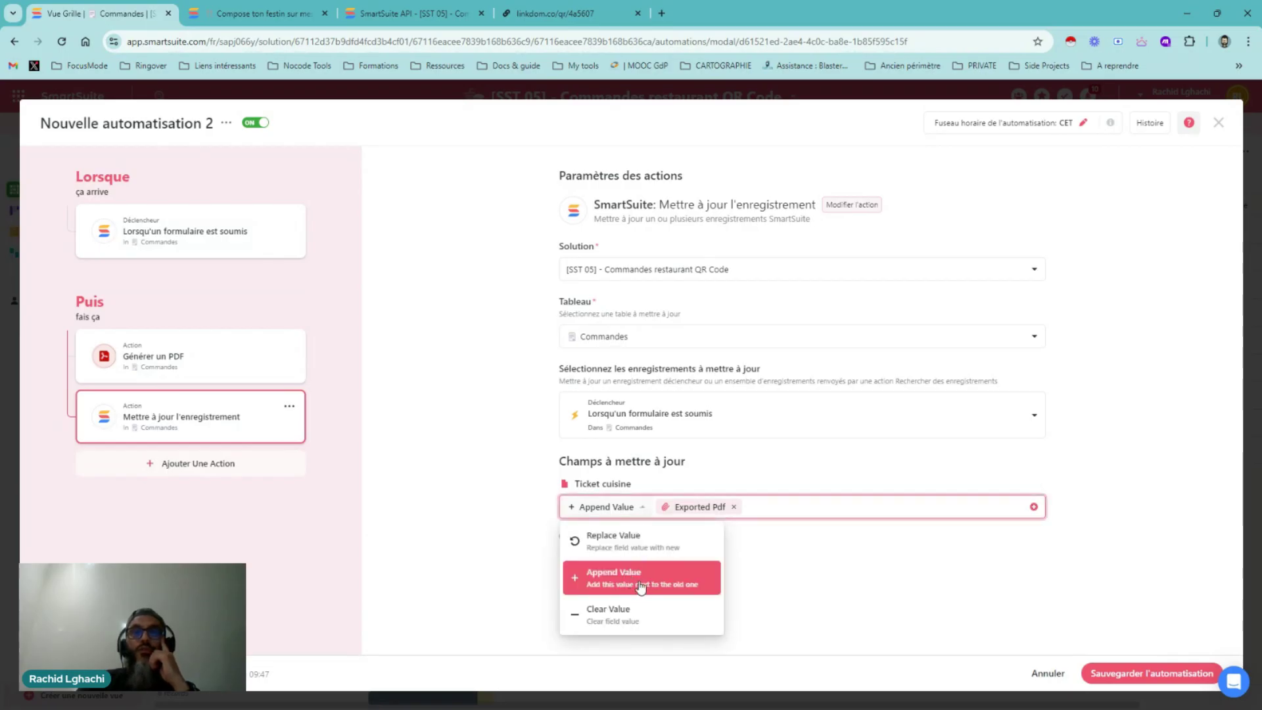
{"action": "left_click", "coordinate": [789, 559]}
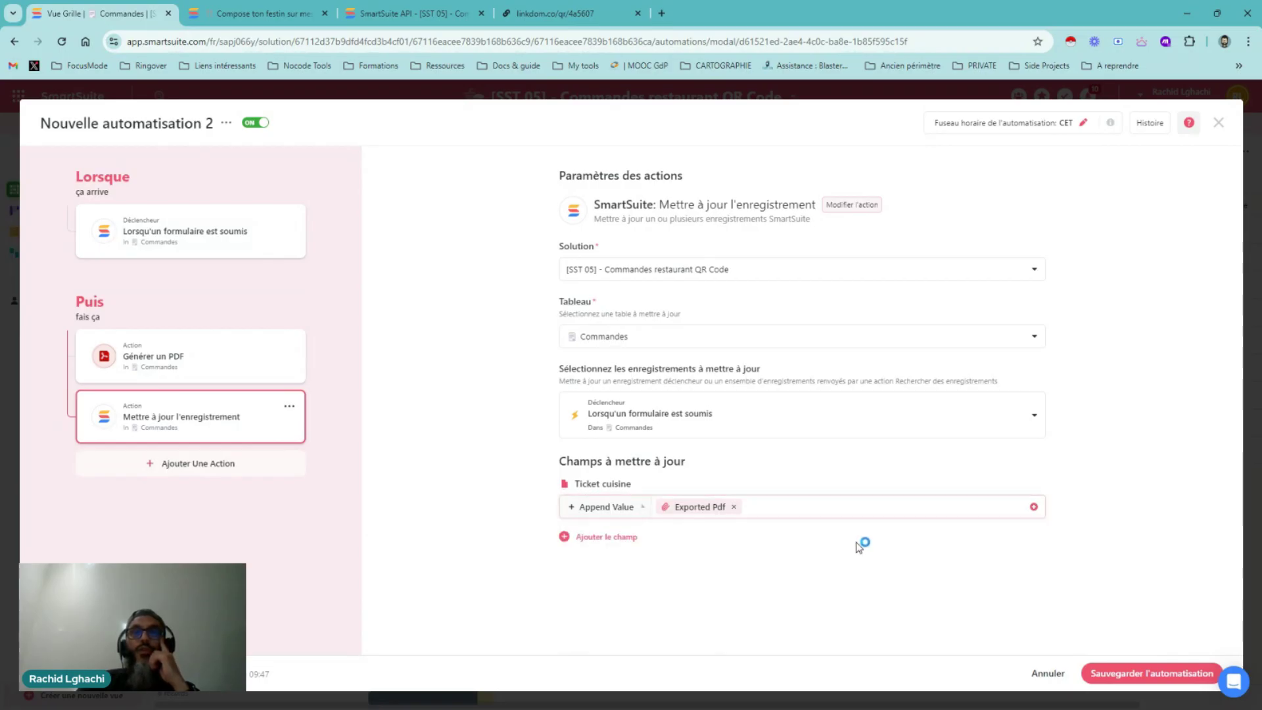
{"action": "left_click", "coordinate": [1034, 508]}
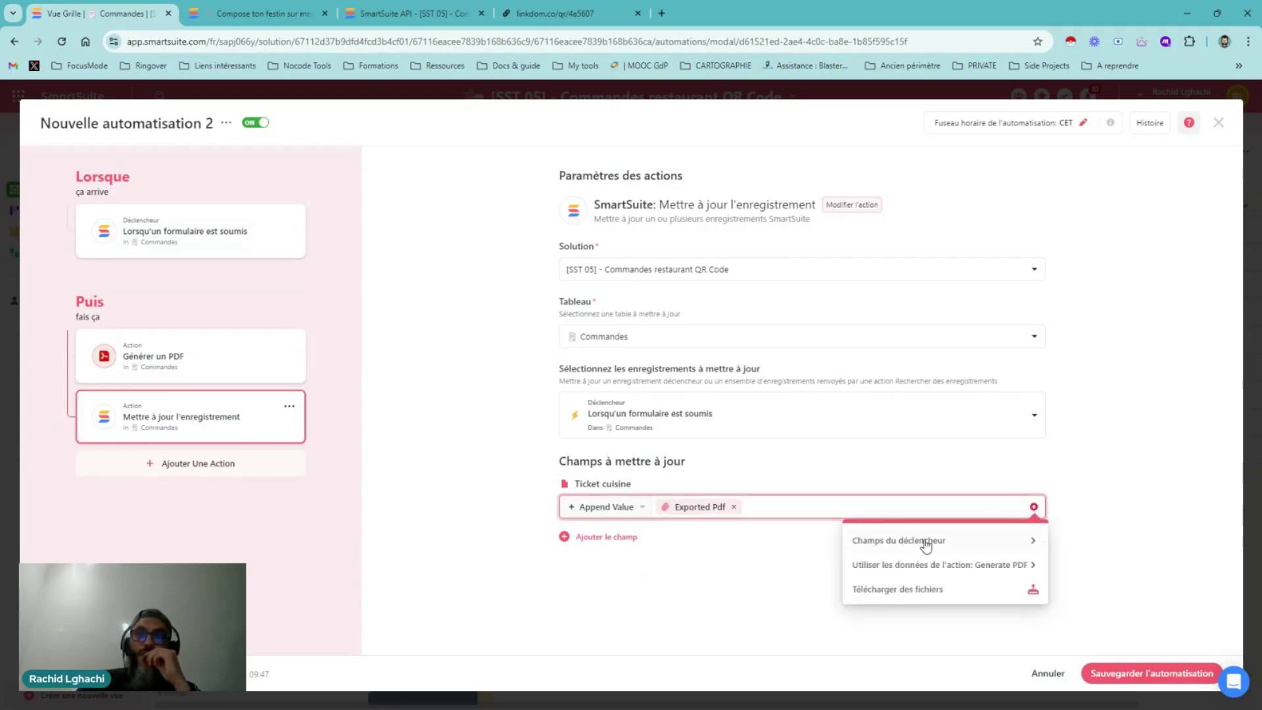
{"action": "left_click", "coordinate": [1018, 570]}
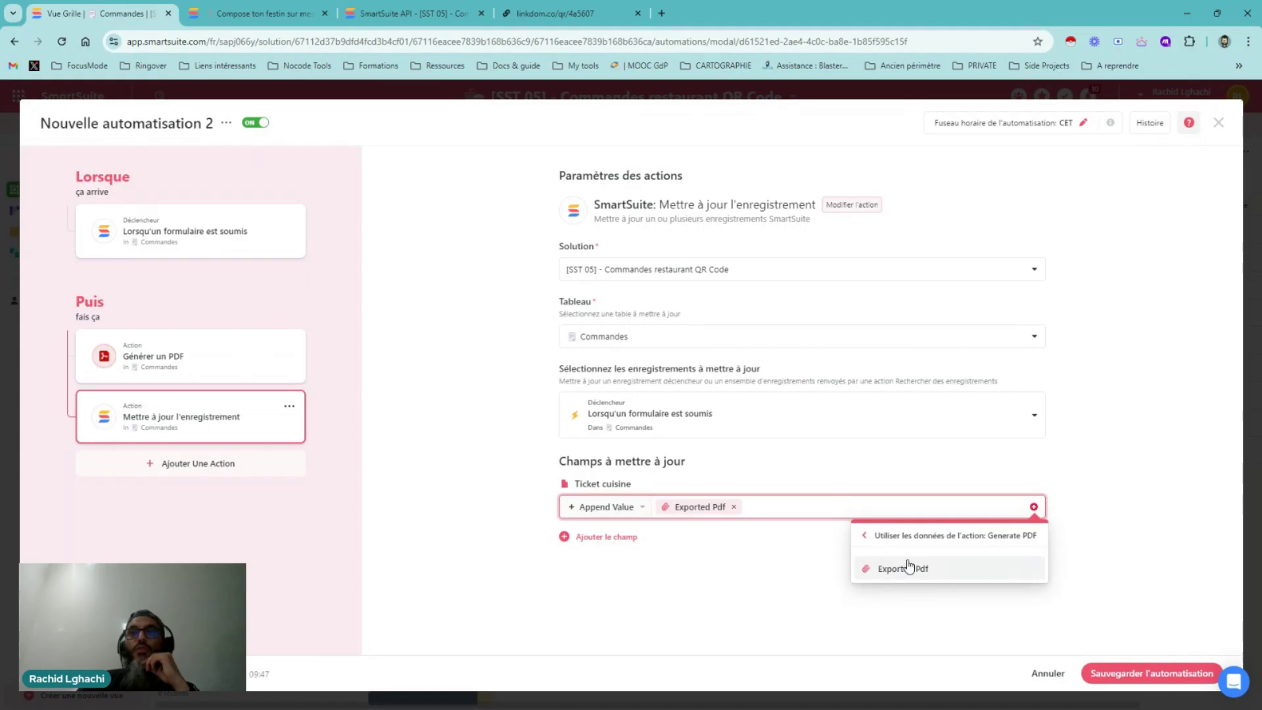
{"action": "left_click", "coordinate": [761, 556]}
{"action": "left_click", "coordinate": [1219, 123]}
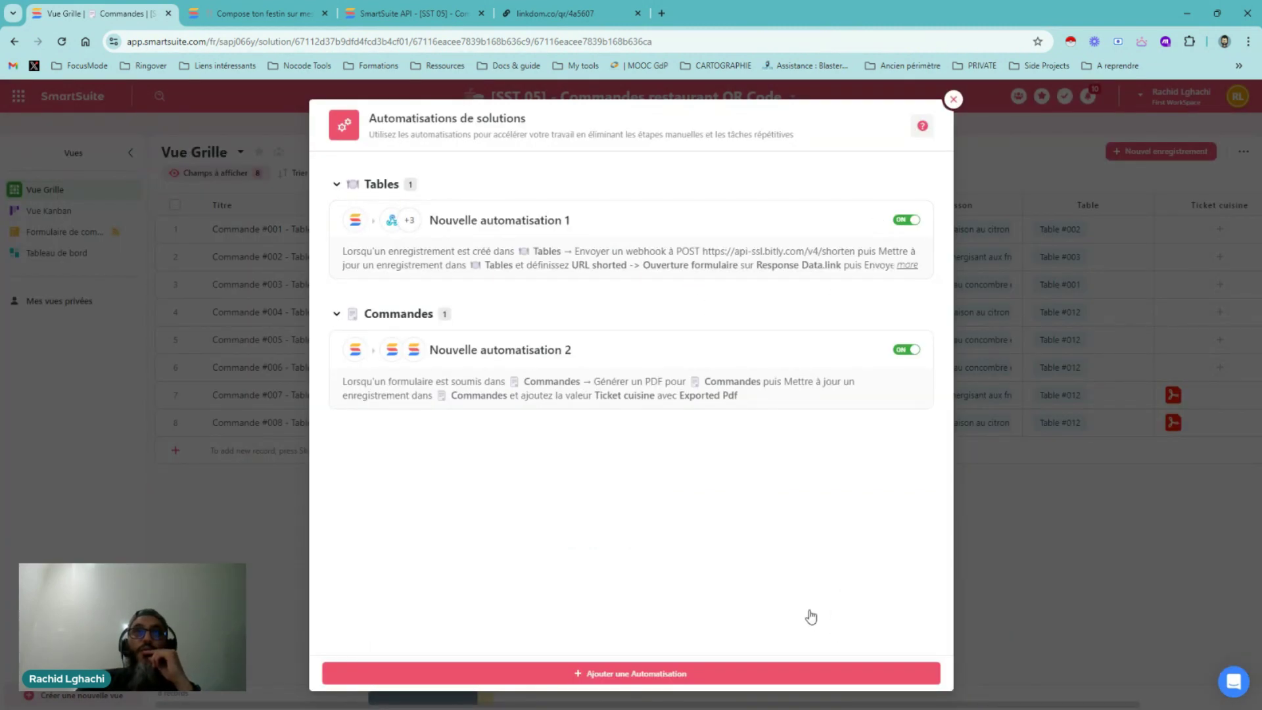
Close the automations, review the Ticket cuisine template in Concepteur de documents, and cancel without saving
{"action": "left_click", "coordinate": [952, 100]}
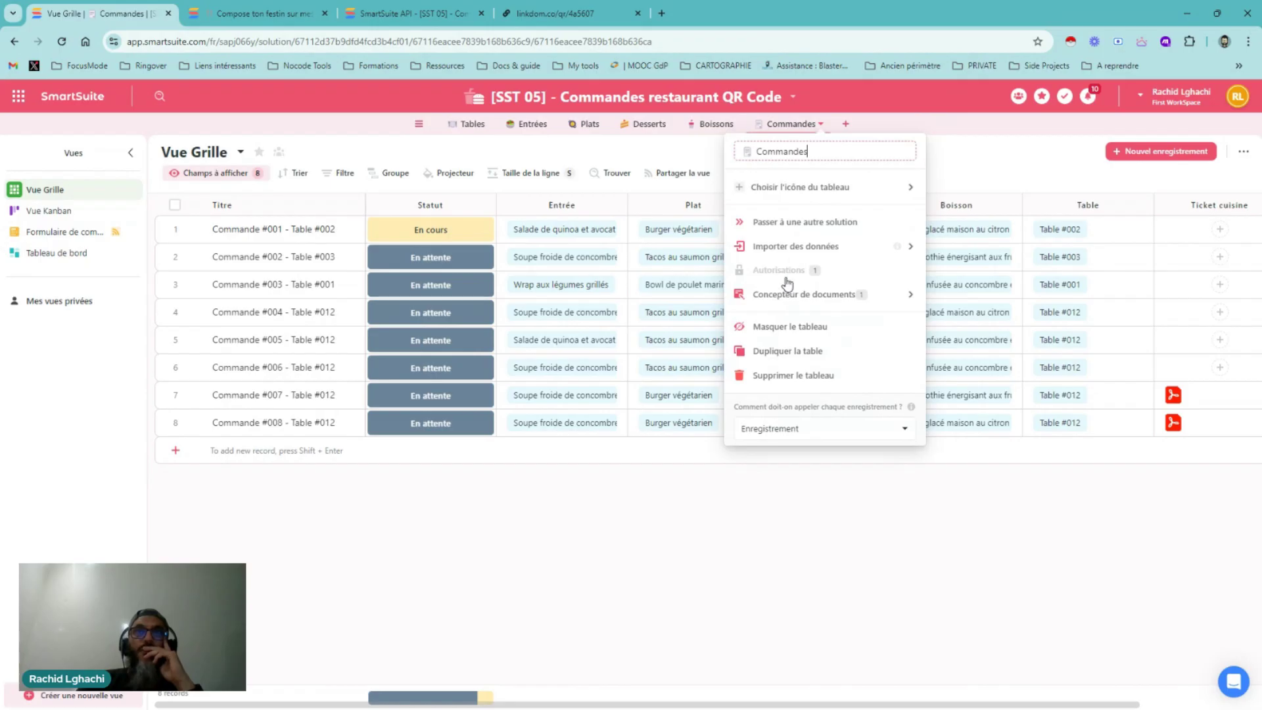
{"action": "mouse_move", "coordinate": [914, 297]}
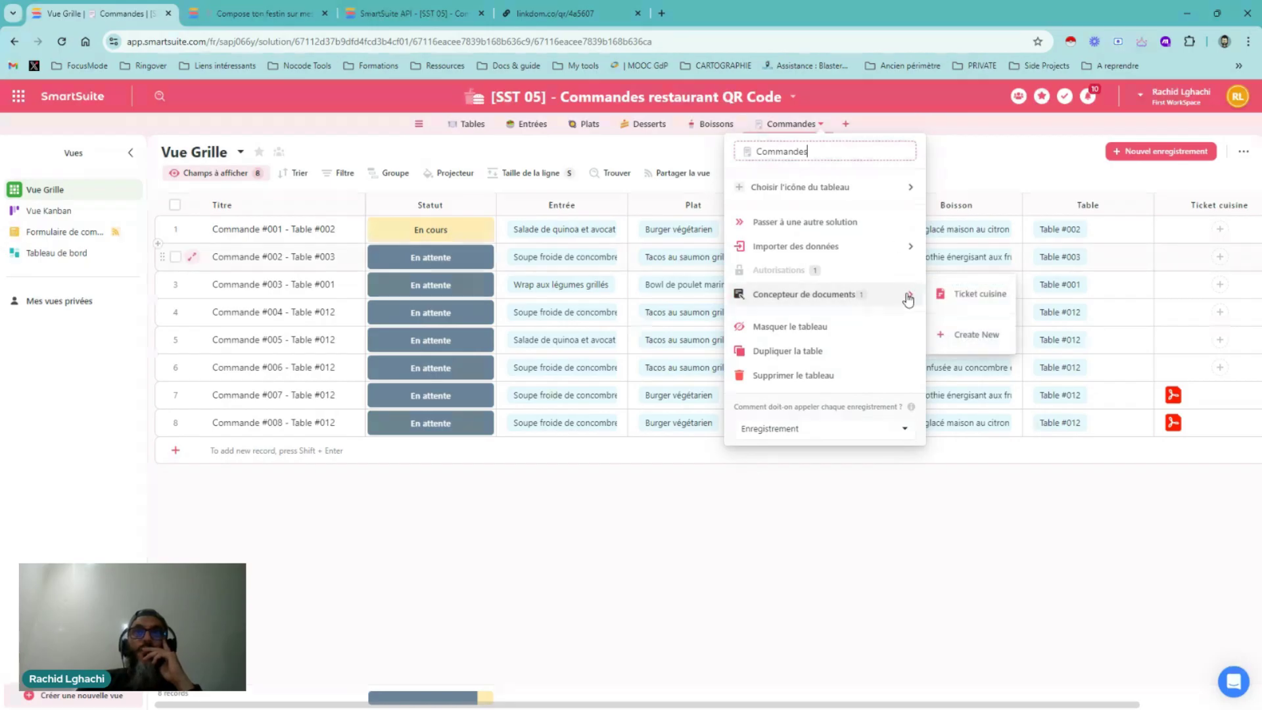
{"action": "left_click", "coordinate": [965, 295]}
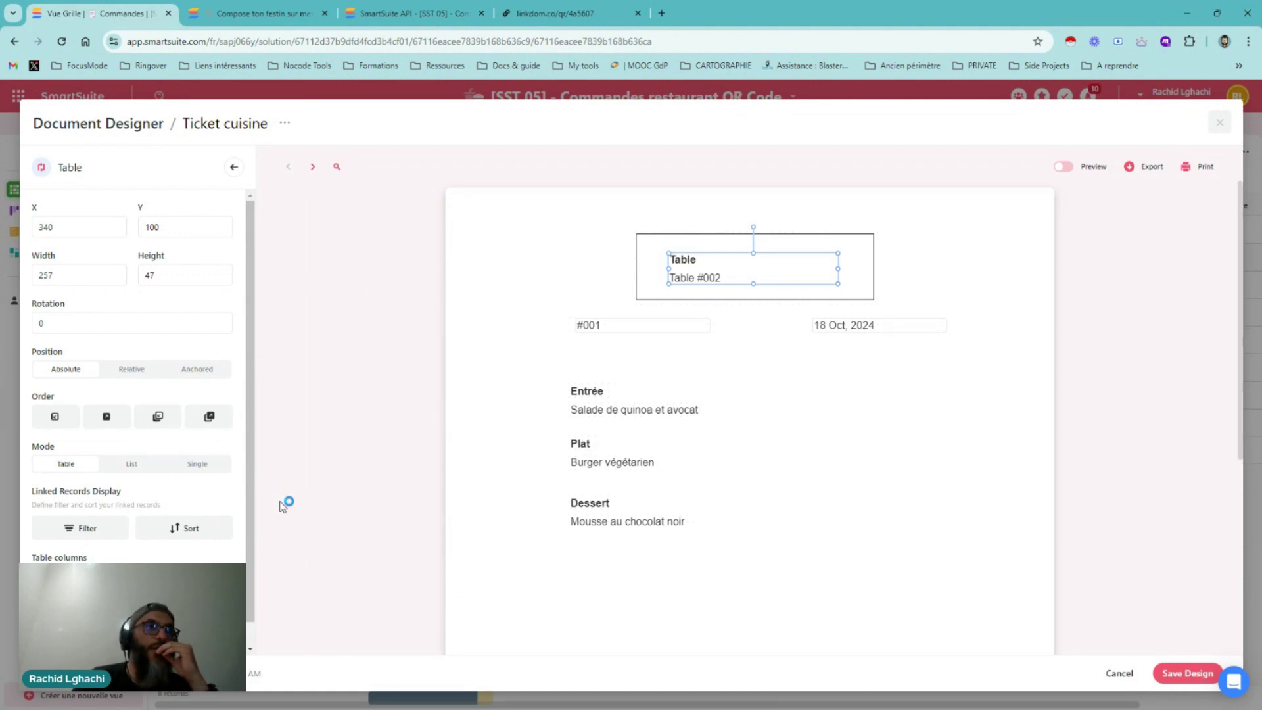
{"action": "left_click", "coordinate": [235, 169]}
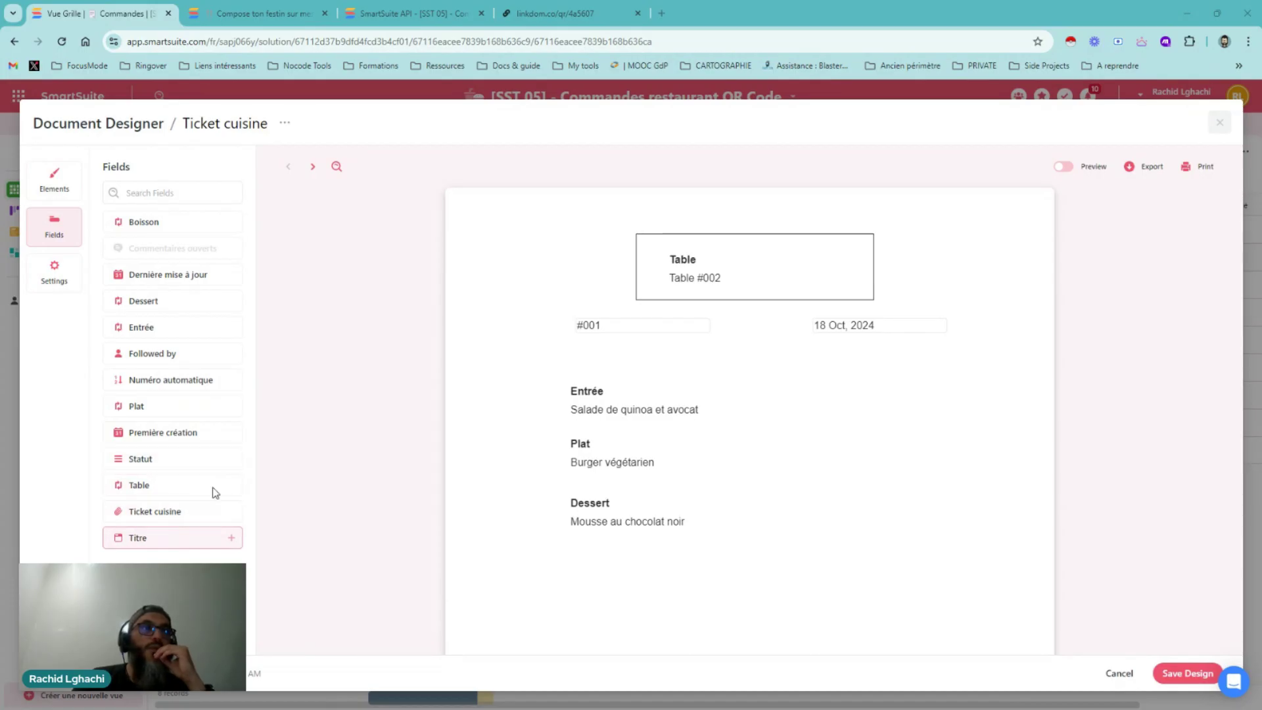
{"action": "left_click", "coordinate": [1117, 674]}
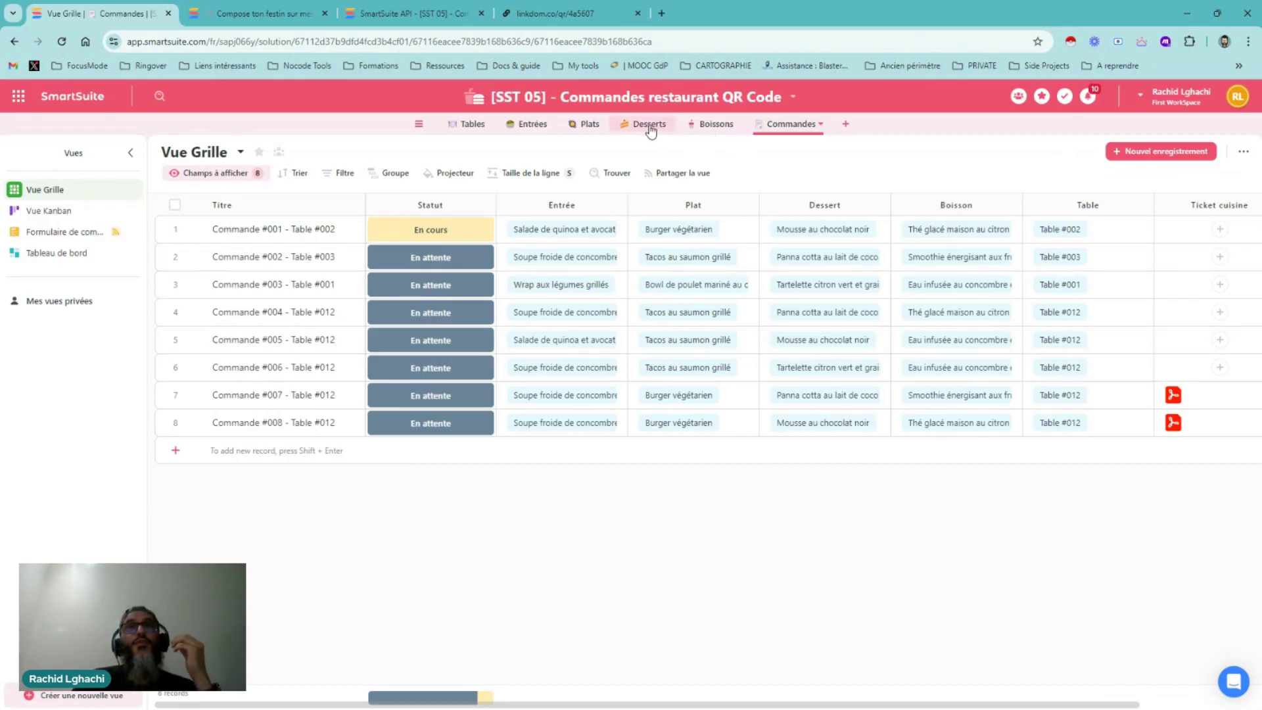
{"action": "left_click", "coordinate": [588, 124]}
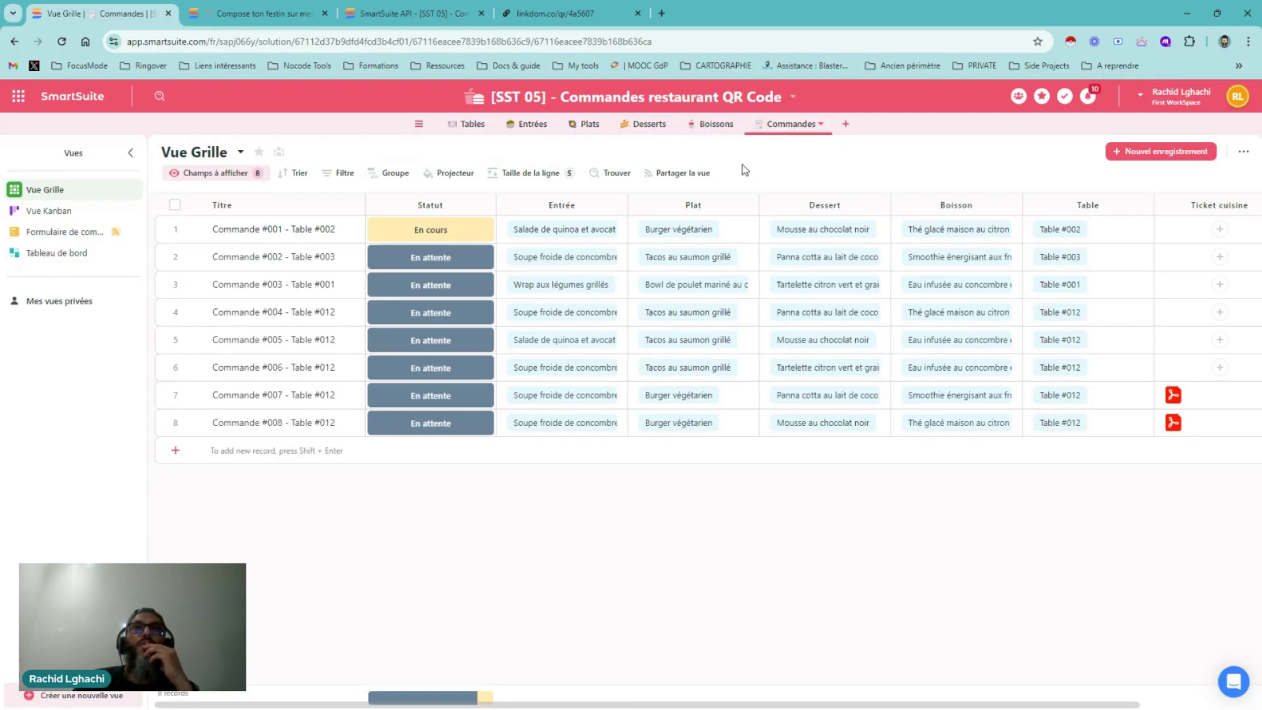
{"action": "left_click", "coordinate": [751, 206]}
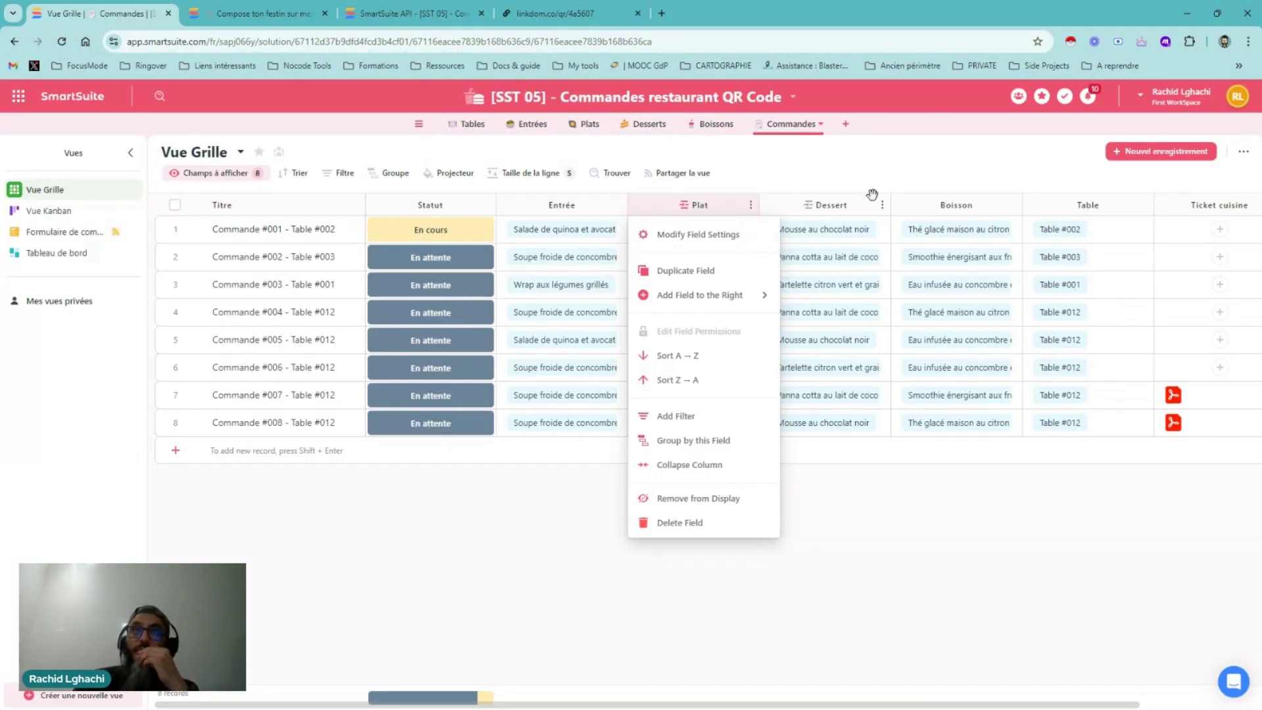
{"action": "left_click", "coordinate": [884, 177]}
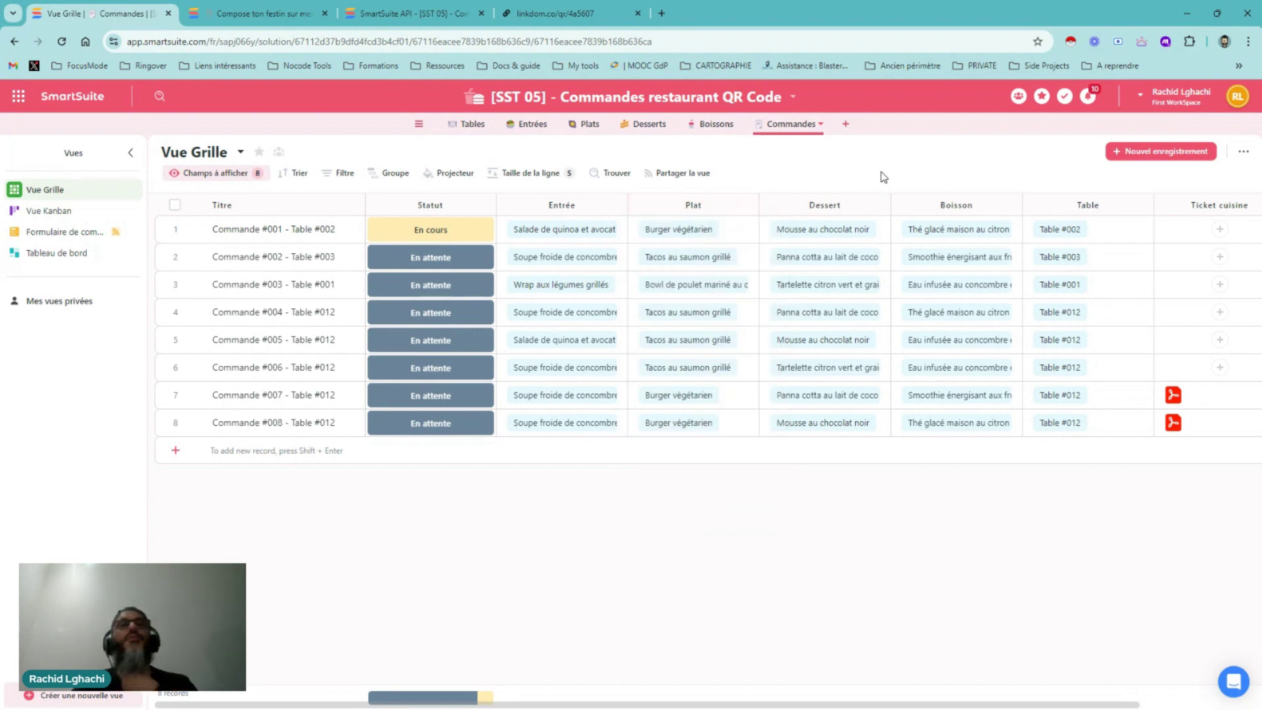
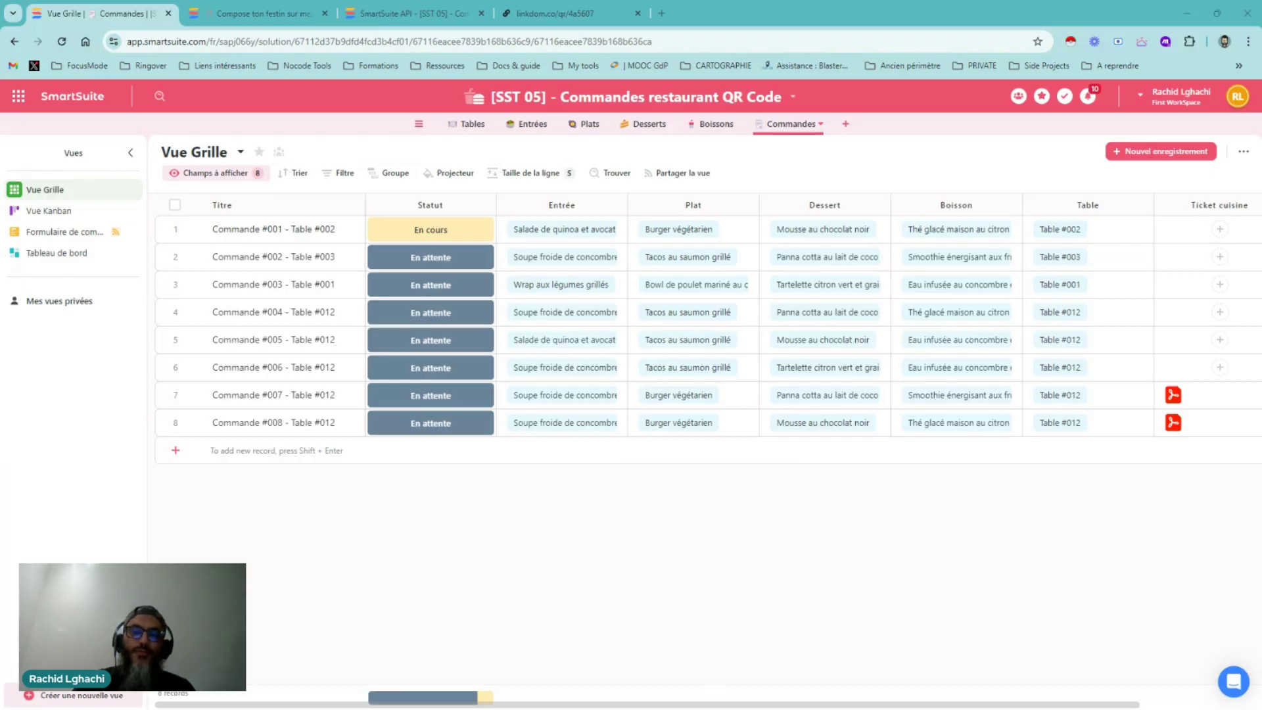
Open the Commandes restaurant QR Code solution's settings menu from its title dropdown
{"action": "left_click", "coordinate": [630, 99]}
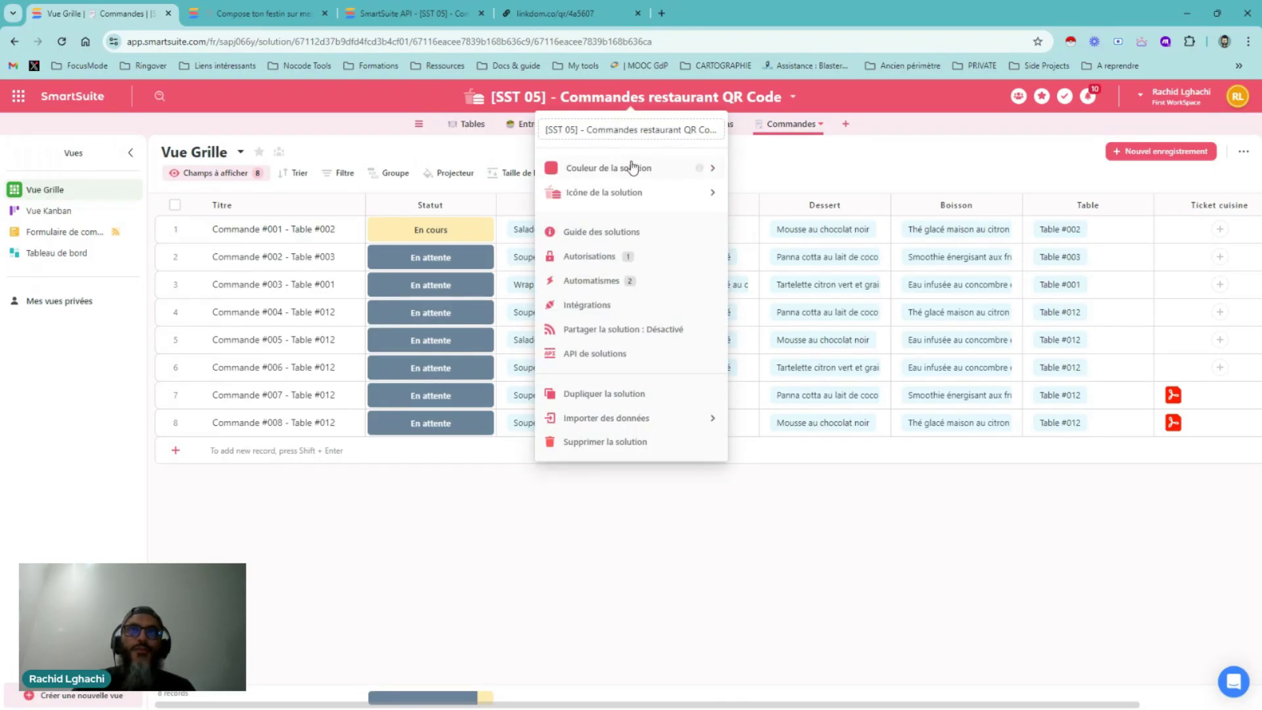
{"action": "mouse_move", "coordinate": [631, 169]}
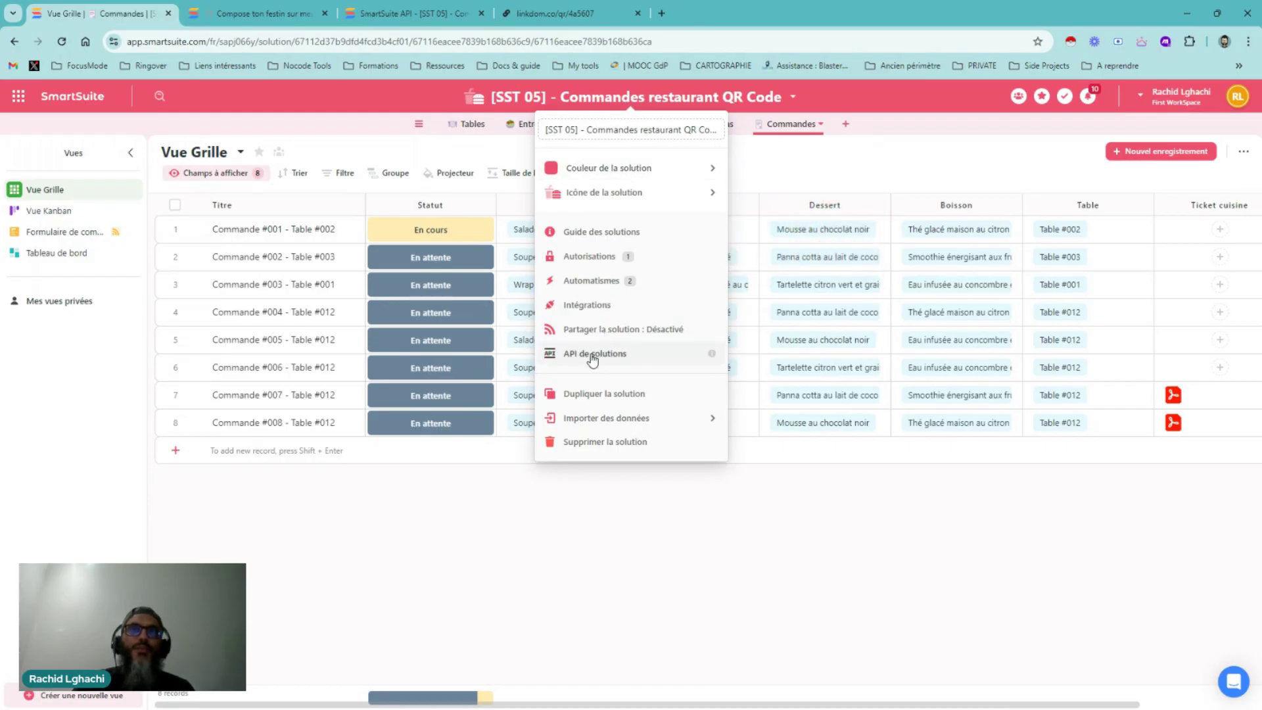
Review the solution's two active automations under Automatismes, then close the list
{"action": "left_click", "coordinate": [594, 281]}
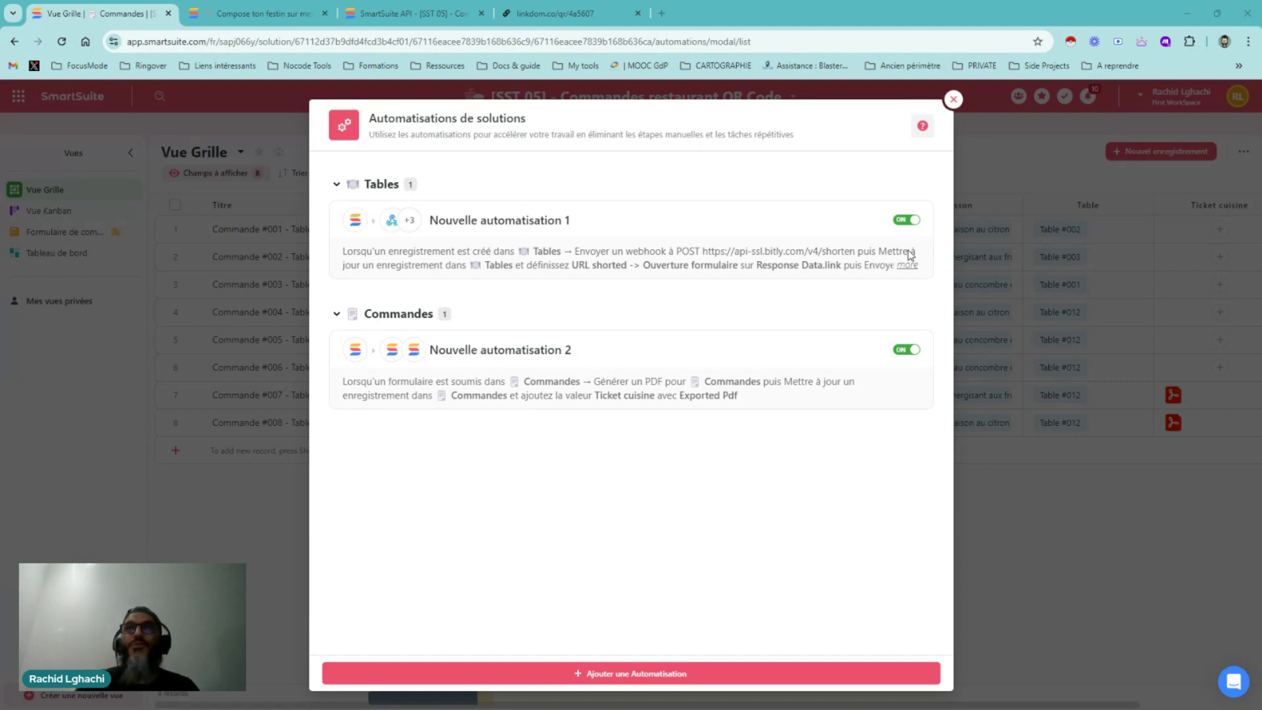
{"action": "left_click", "coordinate": [953, 99]}
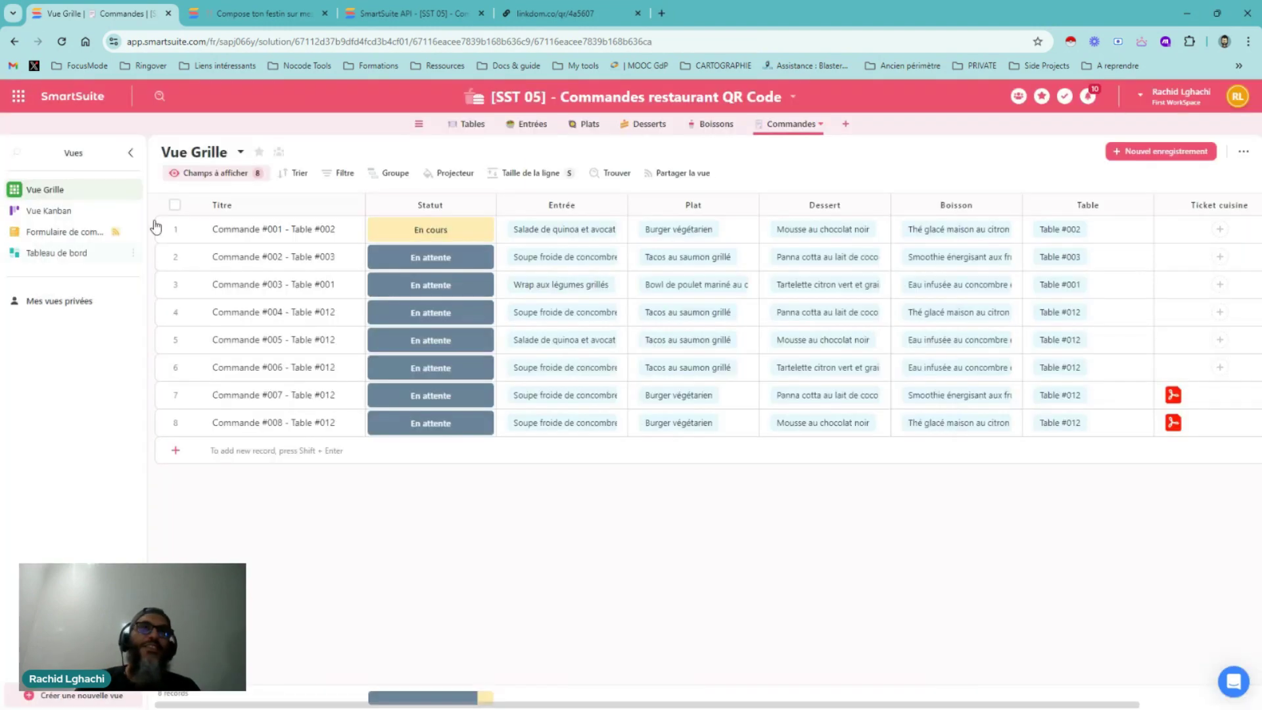
Switch to the Tableau de bord view and expand the Affichage d'enregistrement and Conception widget categories
{"action": "left_click", "coordinate": [56, 254]}
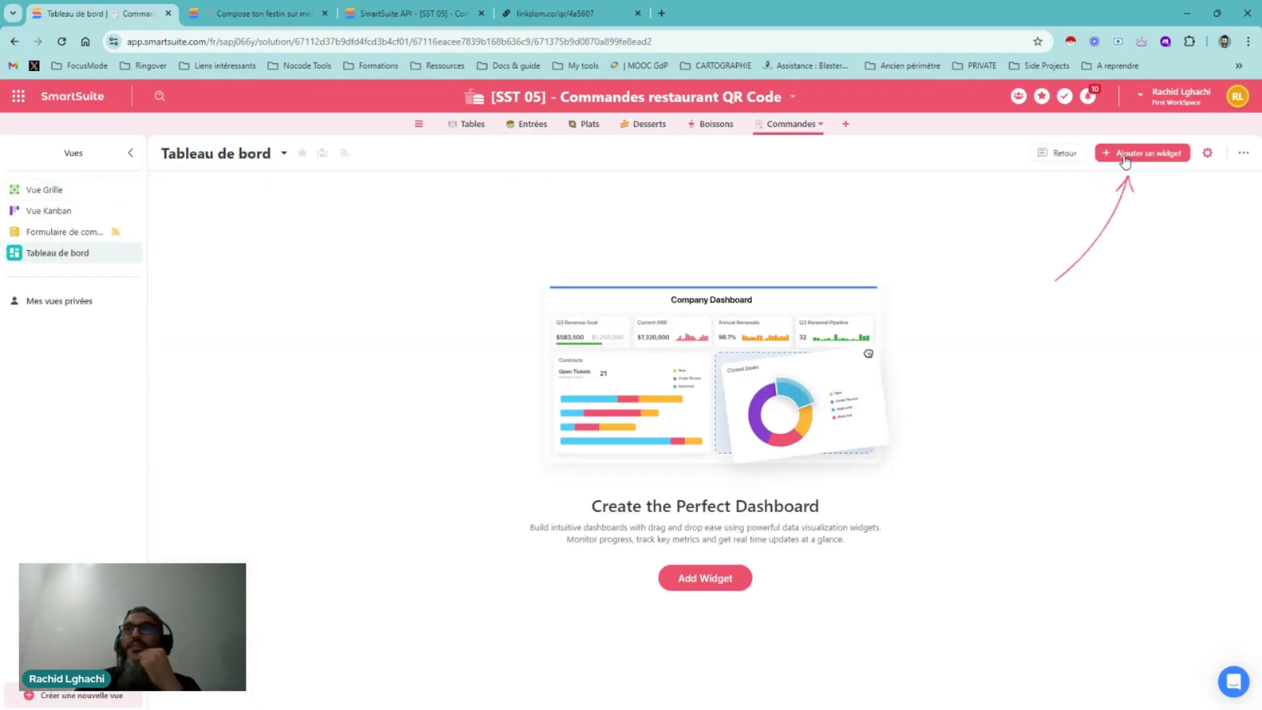
{"action": "left_click", "coordinate": [1125, 158]}
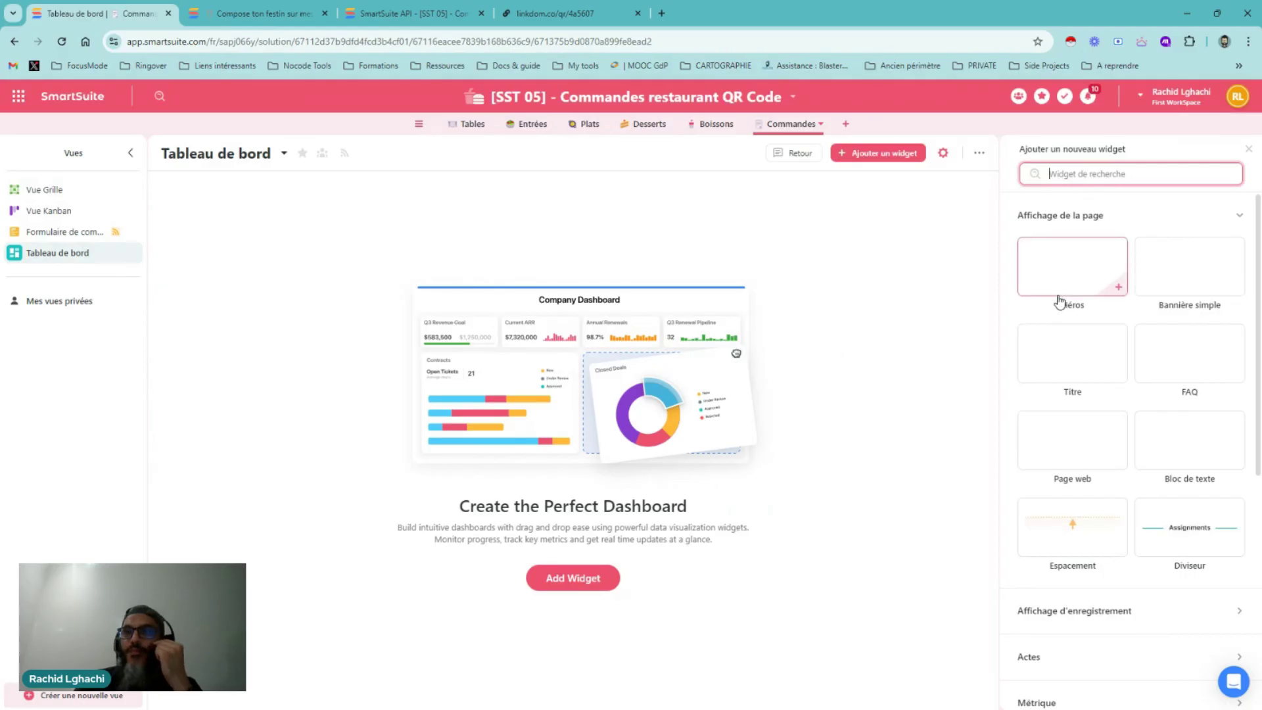
{"action": "scroll", "coordinate": [1068, 309], "scroll_direction": "down", "scroll_amount": 5}
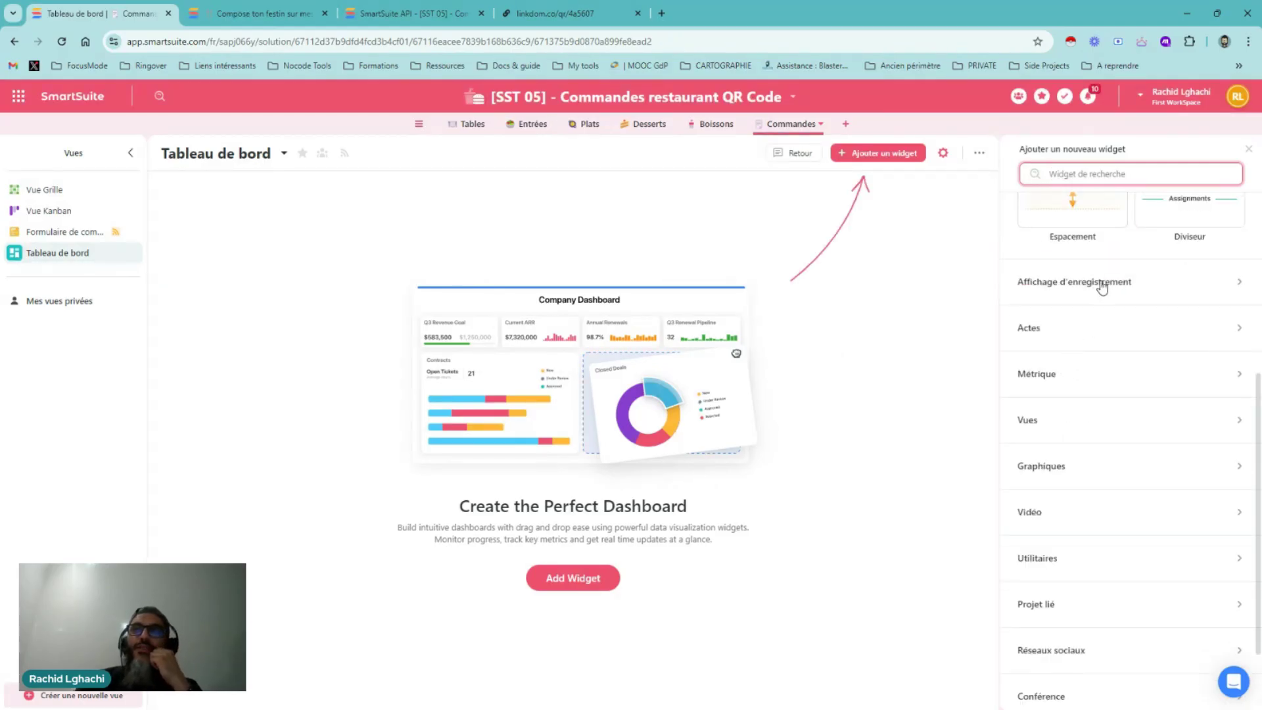
{"action": "left_click", "coordinate": [1101, 284]}
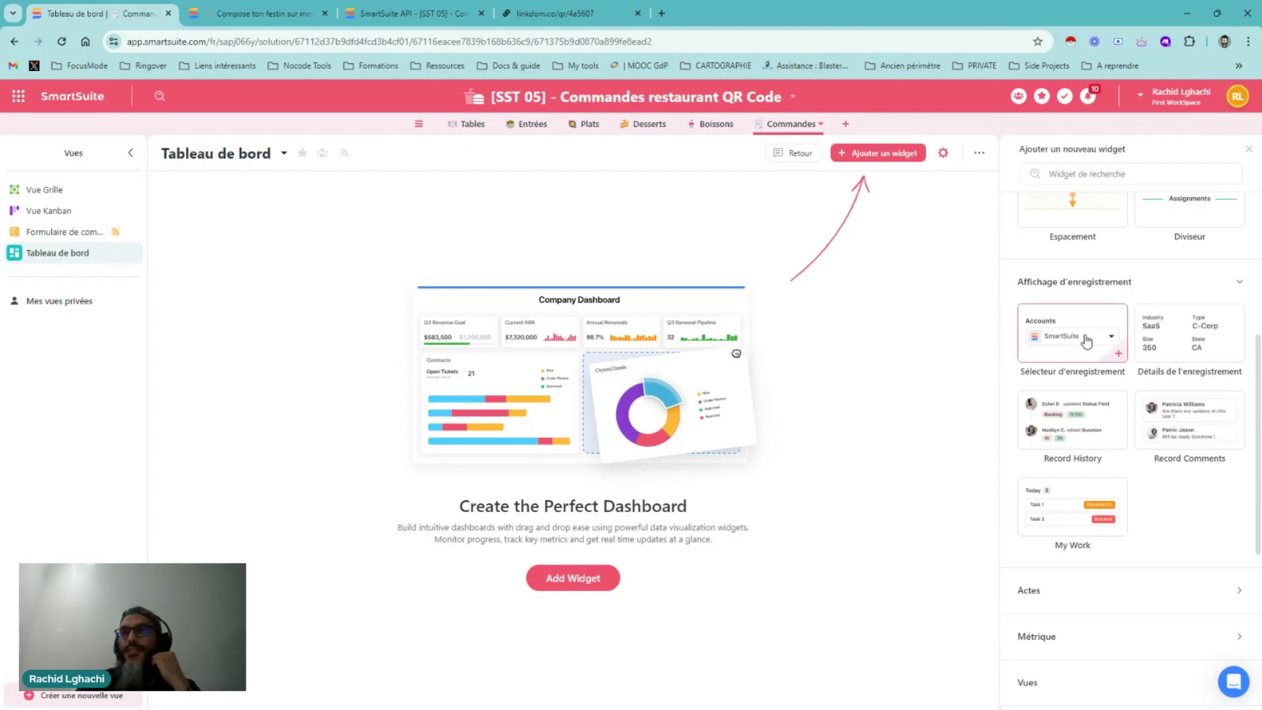
{"action": "scroll", "coordinate": [1086, 345], "scroll_direction": "down", "scroll_amount": 2}
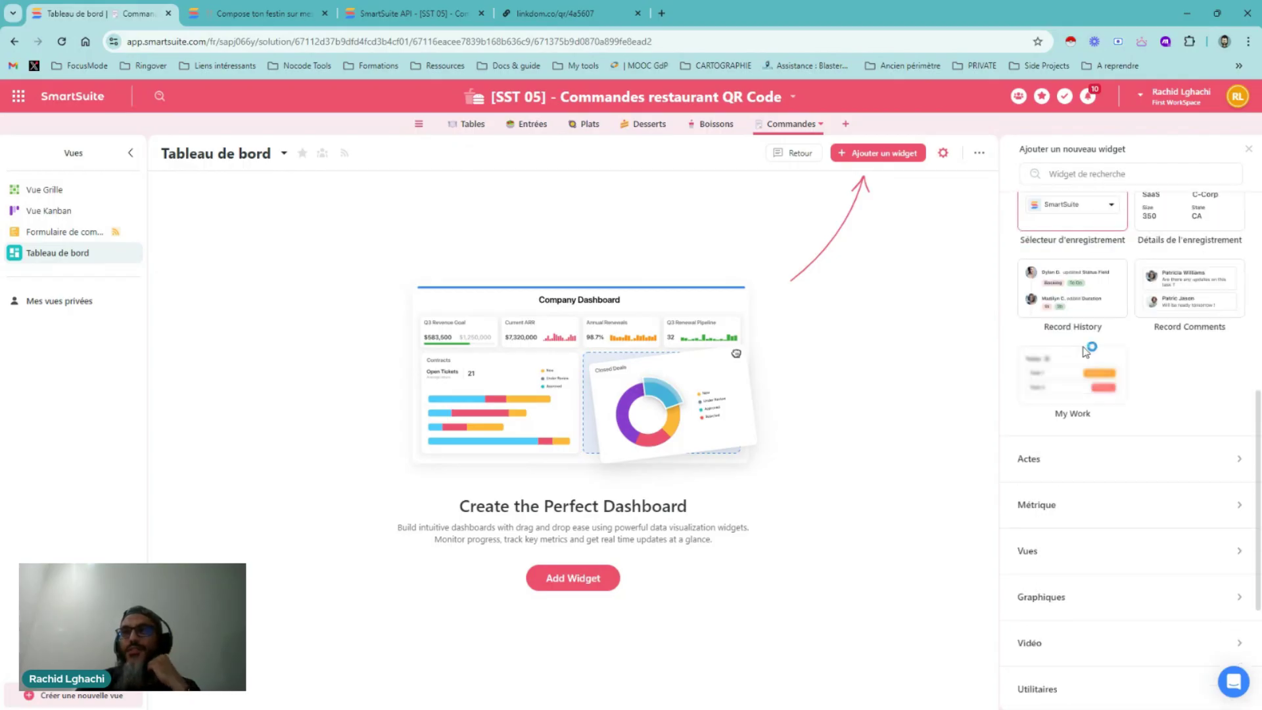
{"action": "scroll", "coordinate": [1086, 352], "scroll_direction": "down", "scroll_amount": 4}
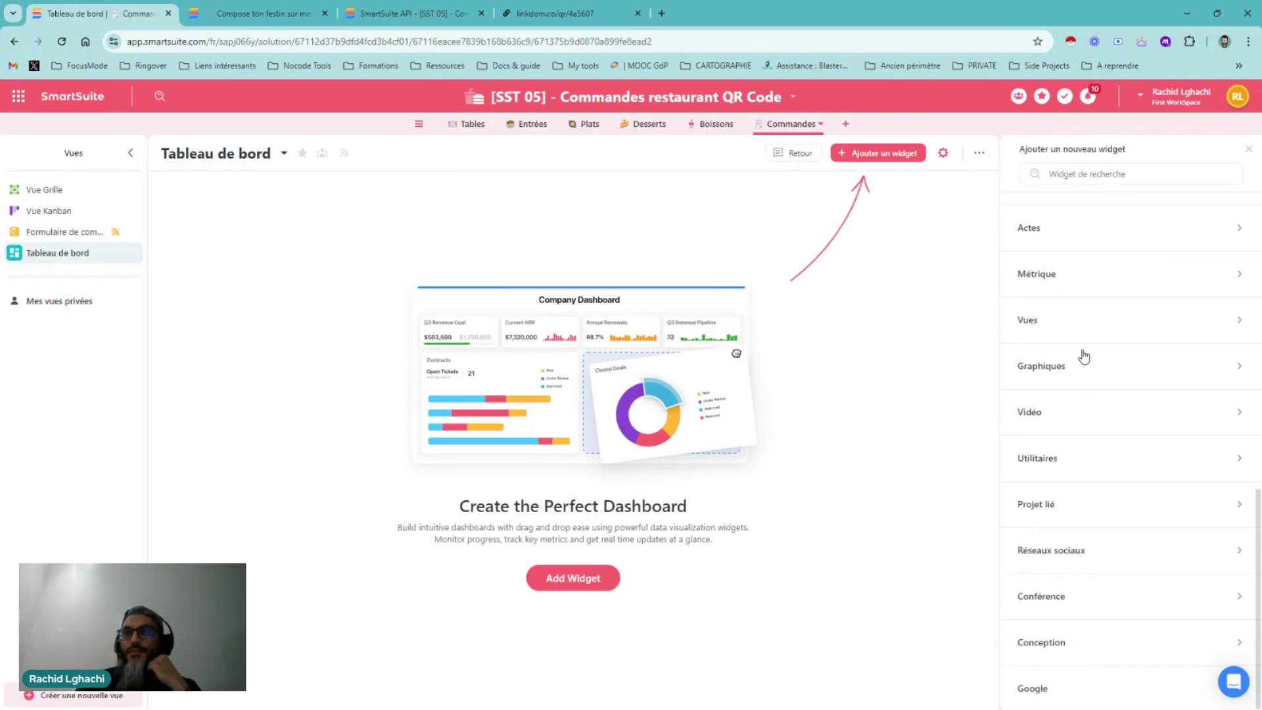
{"action": "left_click", "coordinate": [1065, 644]}
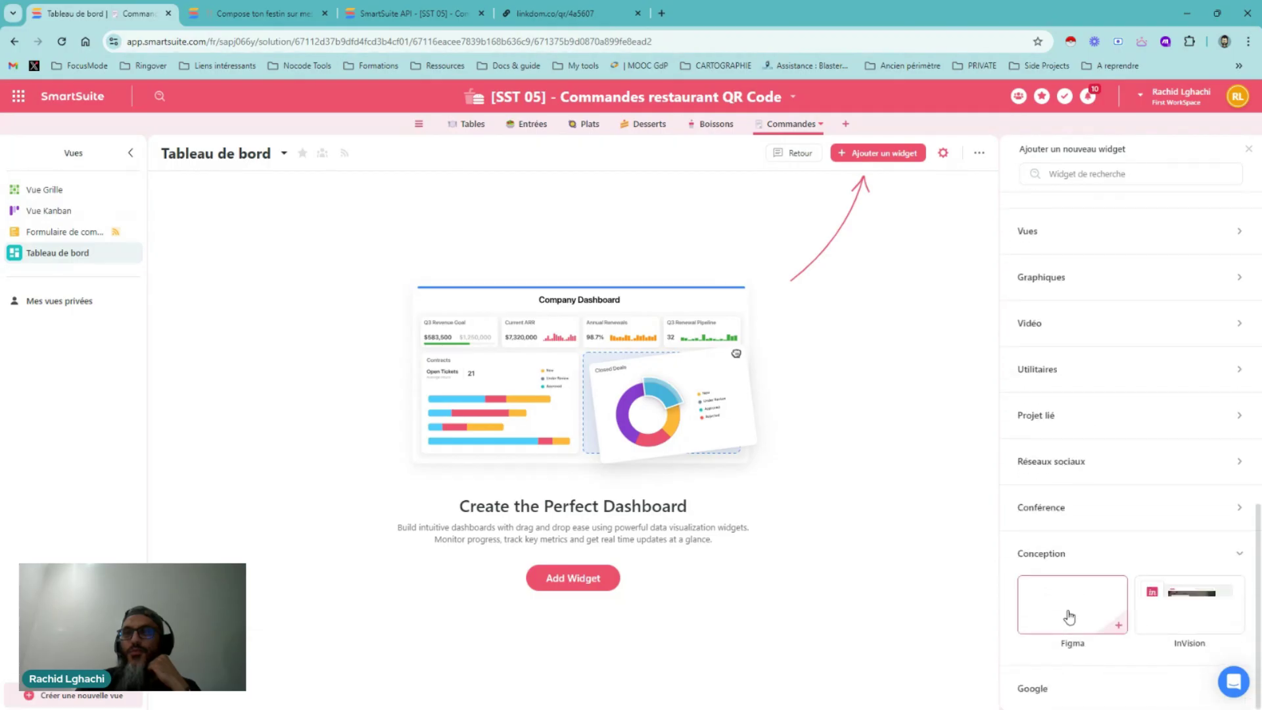
Expand the Actes, Métrique, Vues and Graphiques widget categories in the catalogue
{"action": "scroll", "coordinate": [1062, 579], "scroll_direction": "up", "scroll_amount": 5}
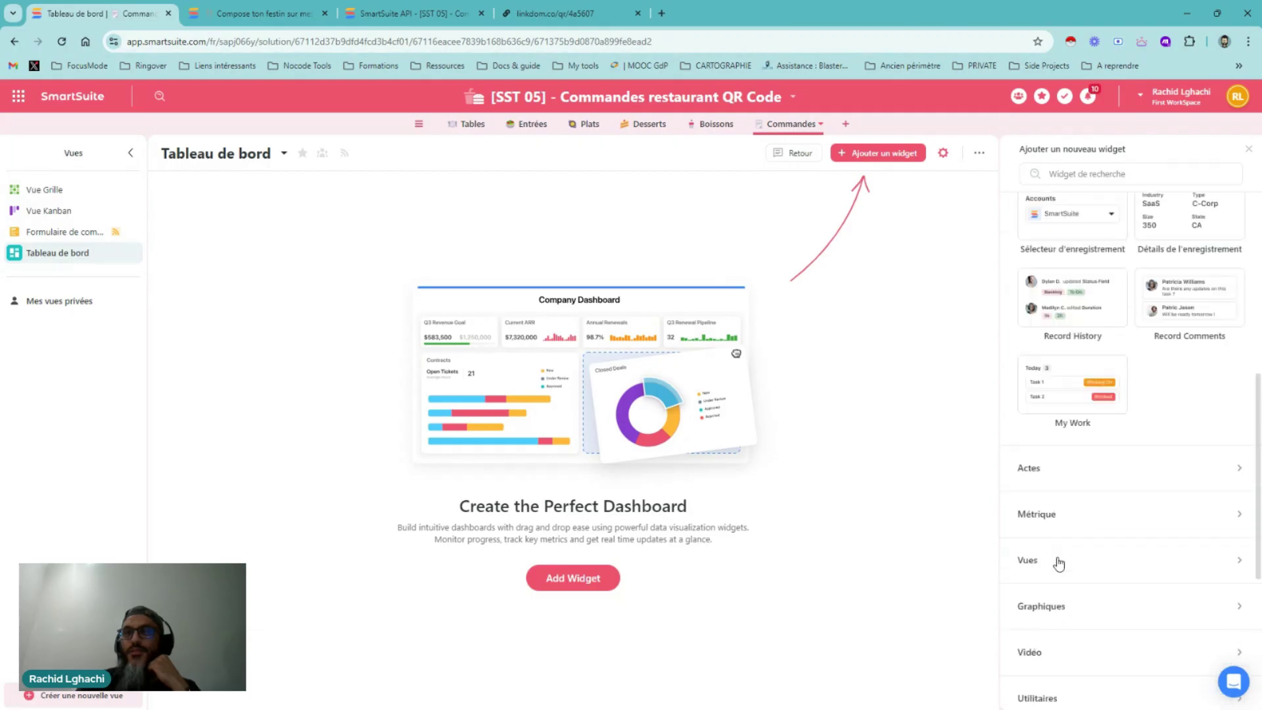
{"action": "scroll", "coordinate": [1051, 534], "scroll_direction": "up", "scroll_amount": 2}
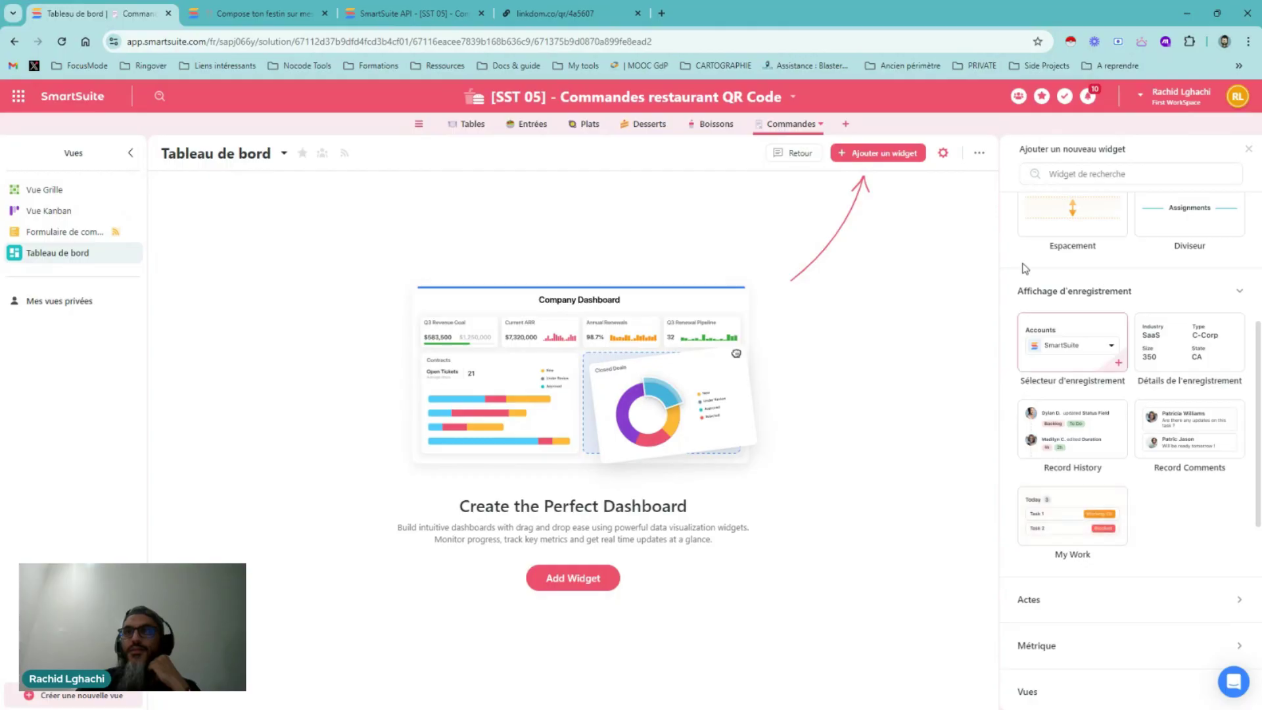
{"action": "scroll", "coordinate": [1023, 267], "scroll_direction": "up", "scroll_amount": 5}
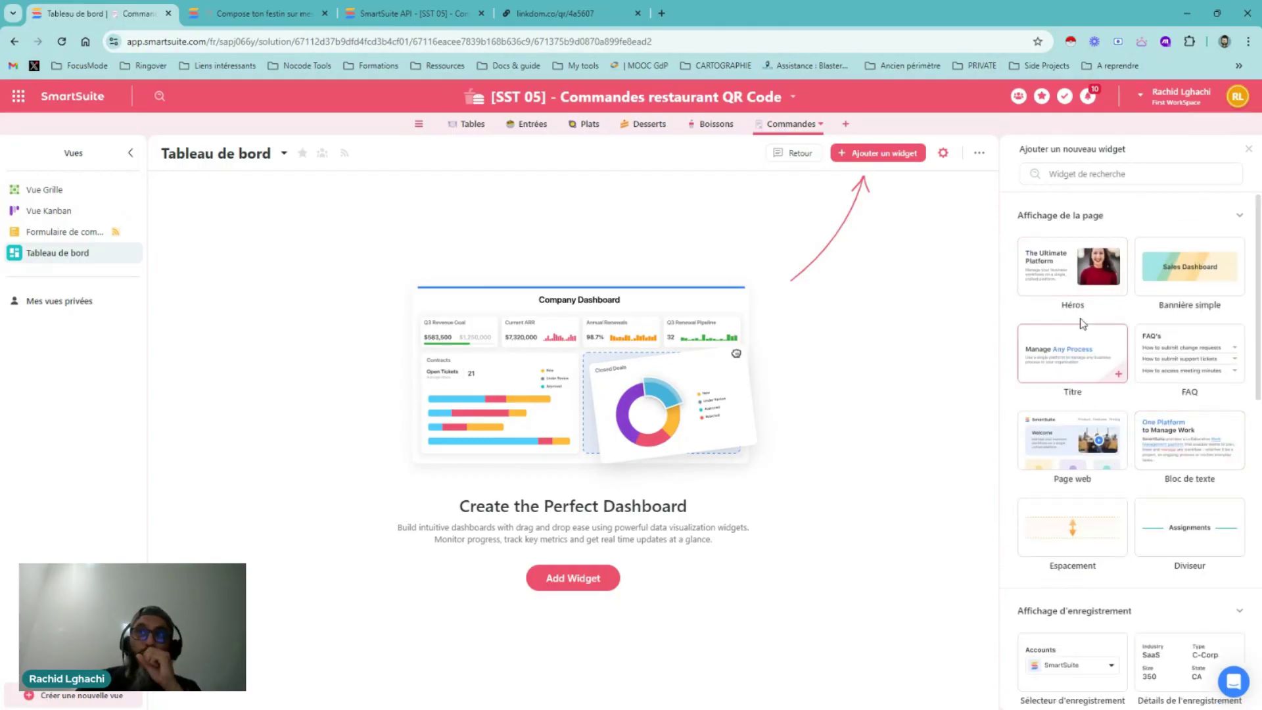
{"action": "scroll", "coordinate": [1082, 325], "scroll_direction": "down", "scroll_amount": 10}
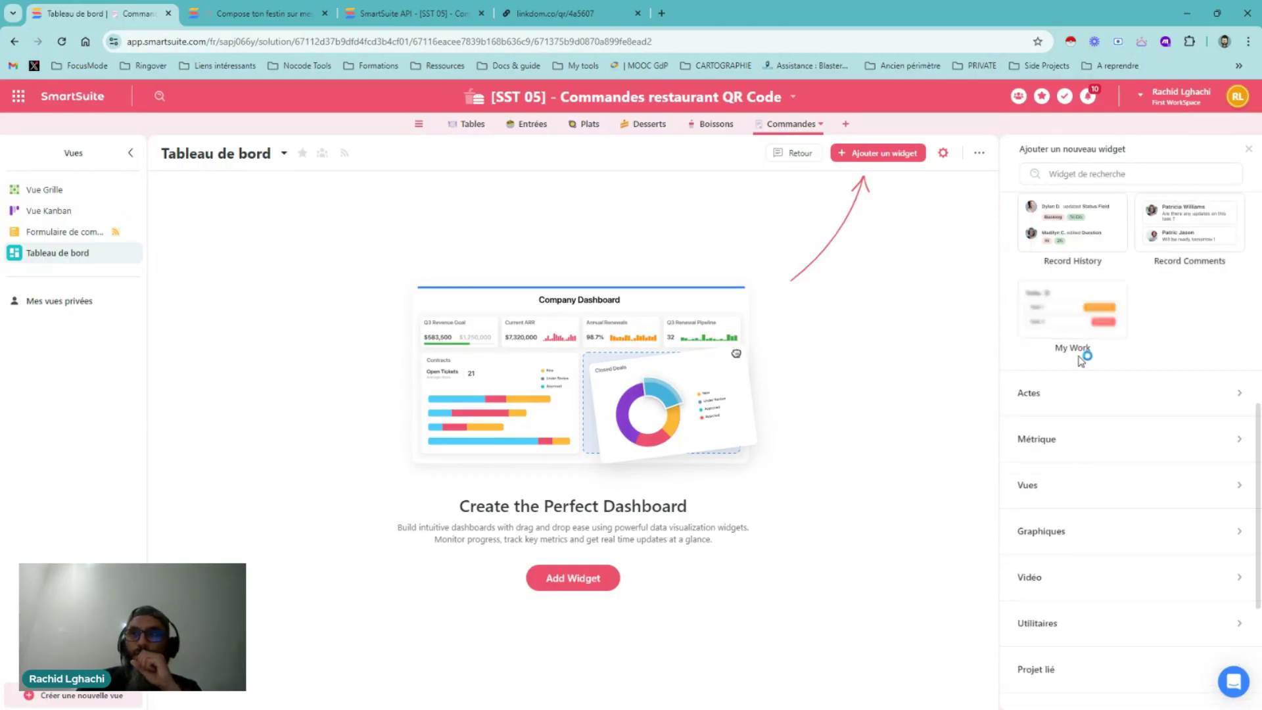
{"action": "left_click", "coordinate": [1079, 397]}
{"action": "scroll", "coordinate": [1079, 398], "scroll_direction": "down", "scroll_amount": 4}
{"action": "left_click", "coordinate": [1066, 353]}
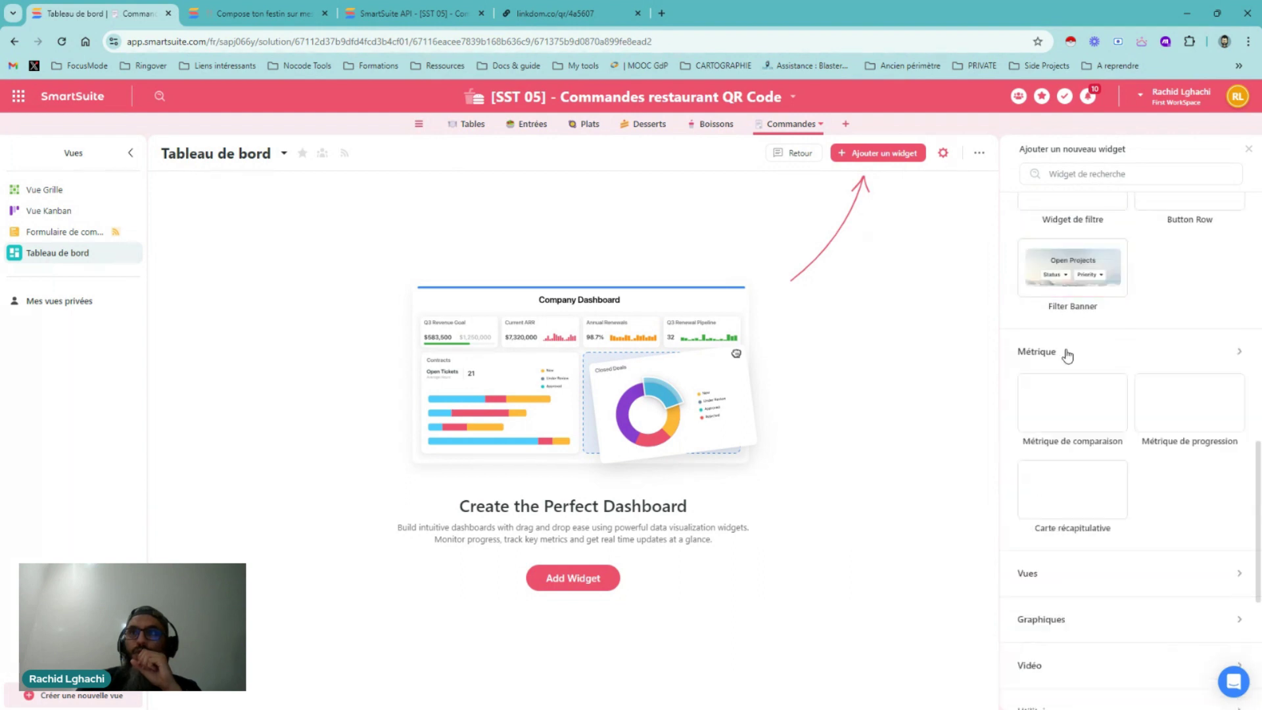
{"action": "scroll", "coordinate": [1063, 374], "scroll_direction": "down", "scroll_amount": 4}
{"action": "left_click", "coordinate": [1051, 316]}
{"action": "scroll", "coordinate": [1053, 338], "scroll_direction": "down", "scroll_amount": 3}
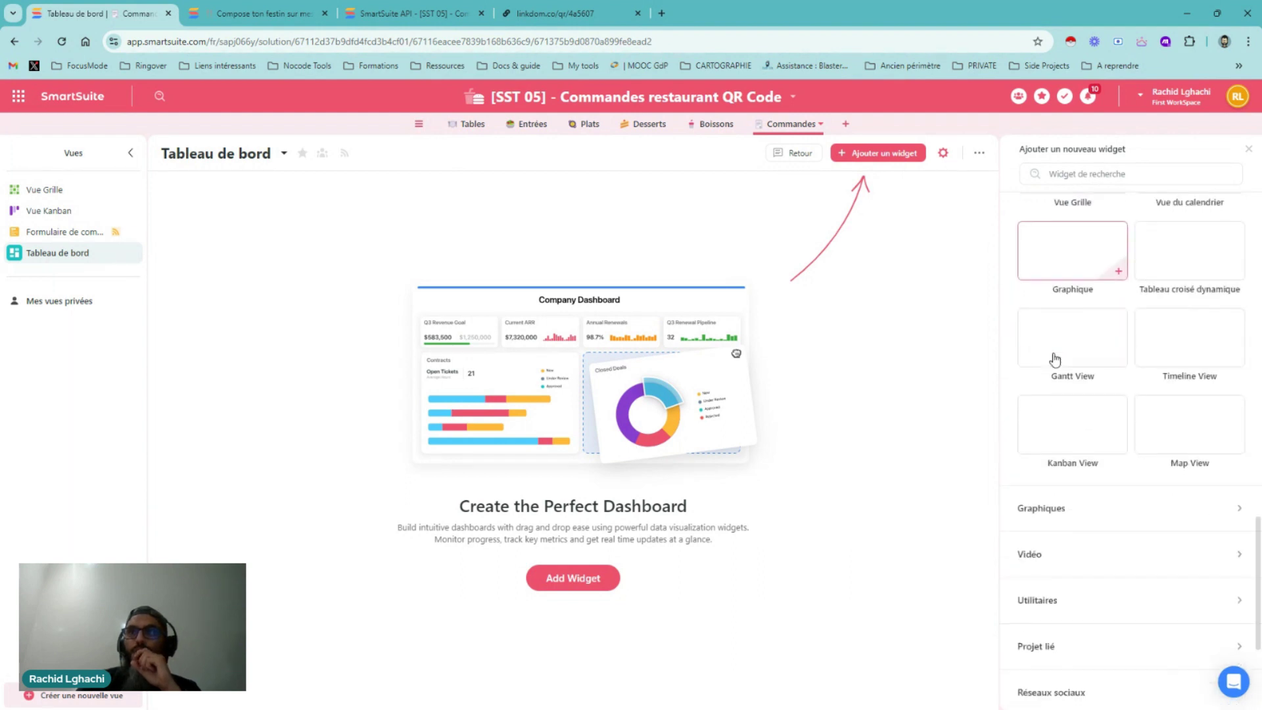
{"action": "scroll", "coordinate": [1054, 358], "scroll_direction": "down", "scroll_amount": 3}
{"action": "left_click", "coordinate": [1048, 319]}
{"action": "scroll", "coordinate": [1054, 361], "scroll_direction": "down", "scroll_amount": 2}
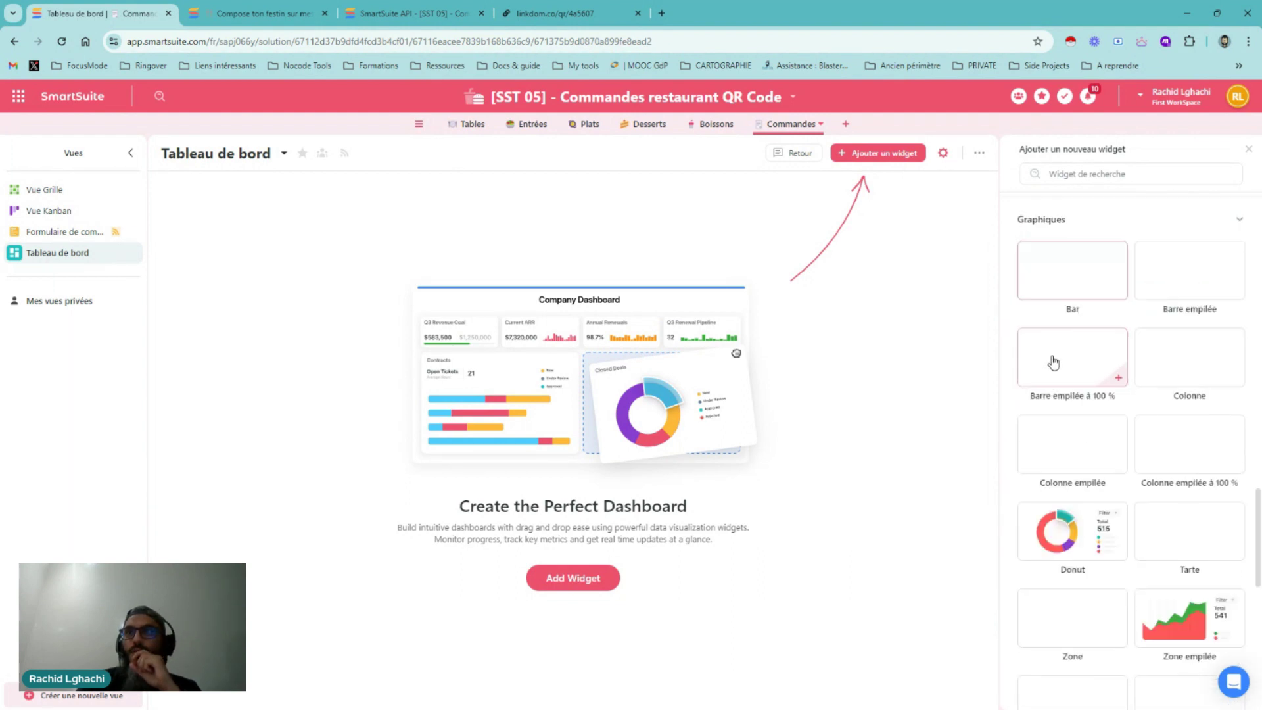
{"action": "scroll", "coordinate": [1053, 361], "scroll_direction": "down", "scroll_amount": 8}
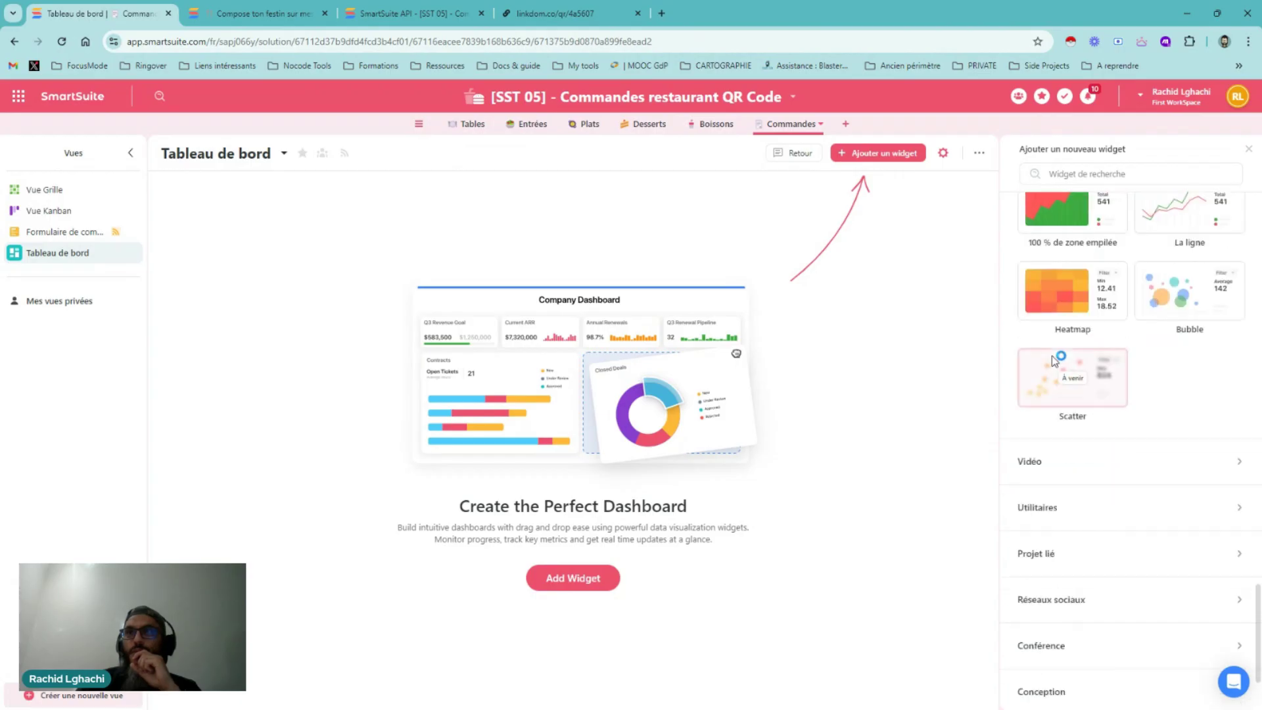
Expand Vidéo, Utilitaires, Projet lié and Conférence, then return to Affichage d'enregistrement
{"action": "left_click", "coordinate": [1039, 460]}
{"action": "scroll", "coordinate": [1039, 437], "scroll_direction": "down", "scroll_amount": 3}
{"action": "left_click", "coordinate": [1040, 371]}
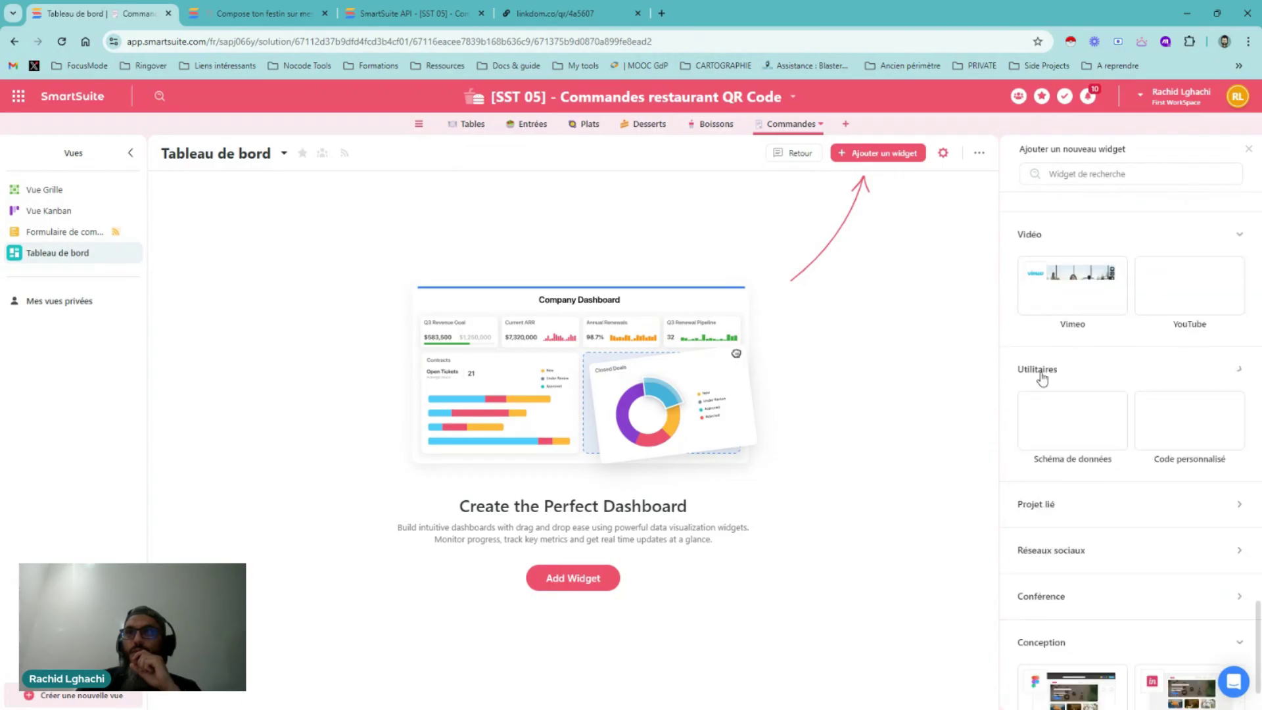
{"action": "scroll", "coordinate": [1072, 451], "scroll_direction": "down", "scroll_amount": 1}
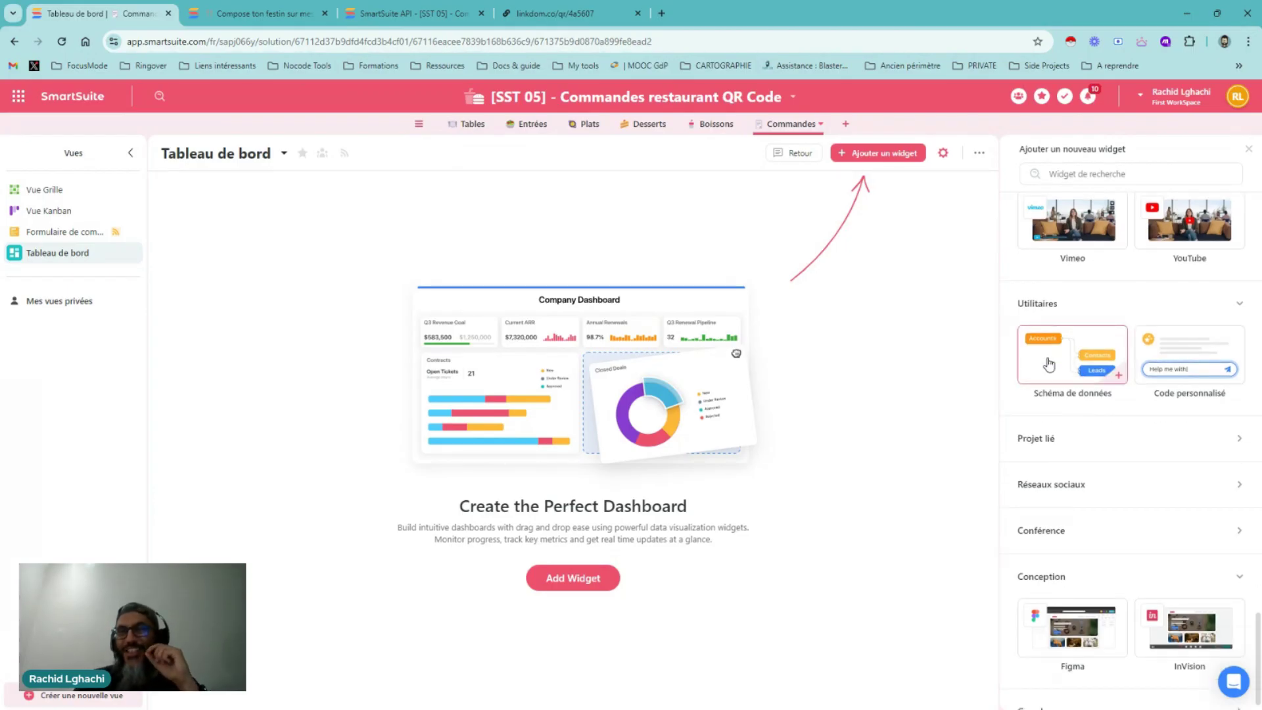
{"action": "left_click", "coordinate": [1042, 438]}
{"action": "scroll", "coordinate": [1045, 443], "scroll_direction": "down", "scroll_amount": 2}
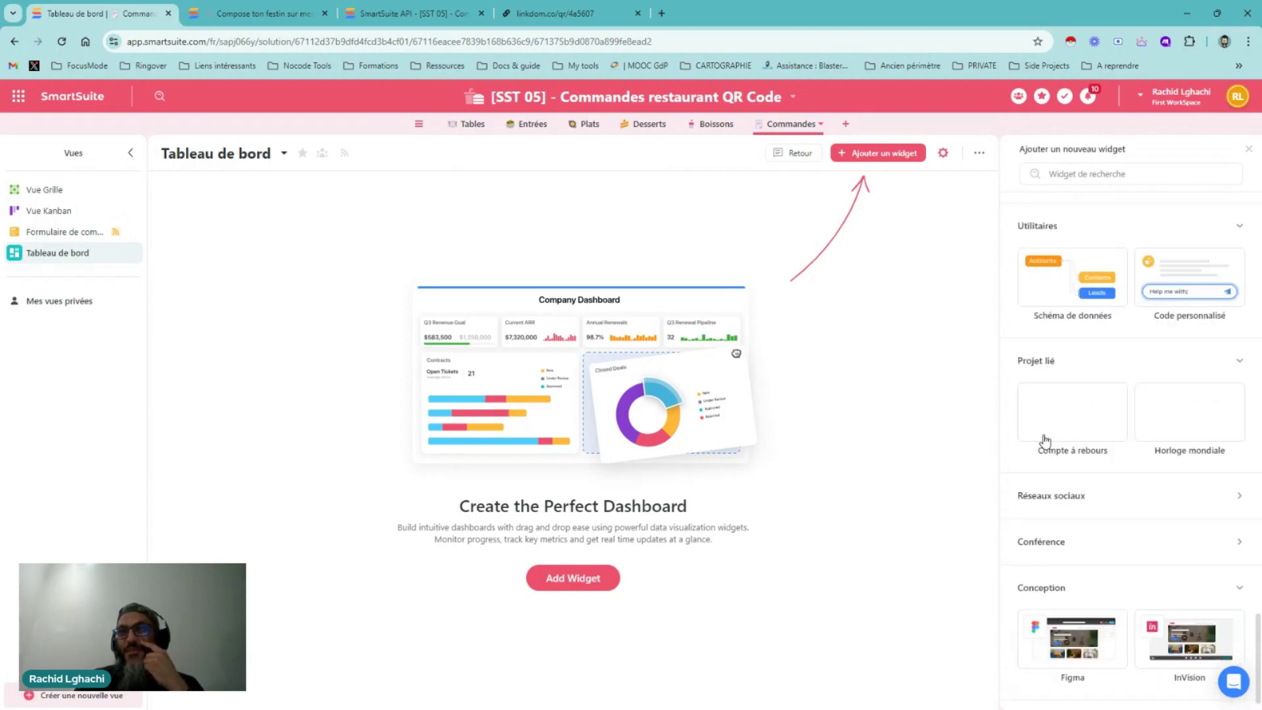
{"action": "left_click", "coordinate": [1045, 507]}
{"action": "scroll", "coordinate": [1045, 504], "scroll_direction": "down", "scroll_amount": 2}
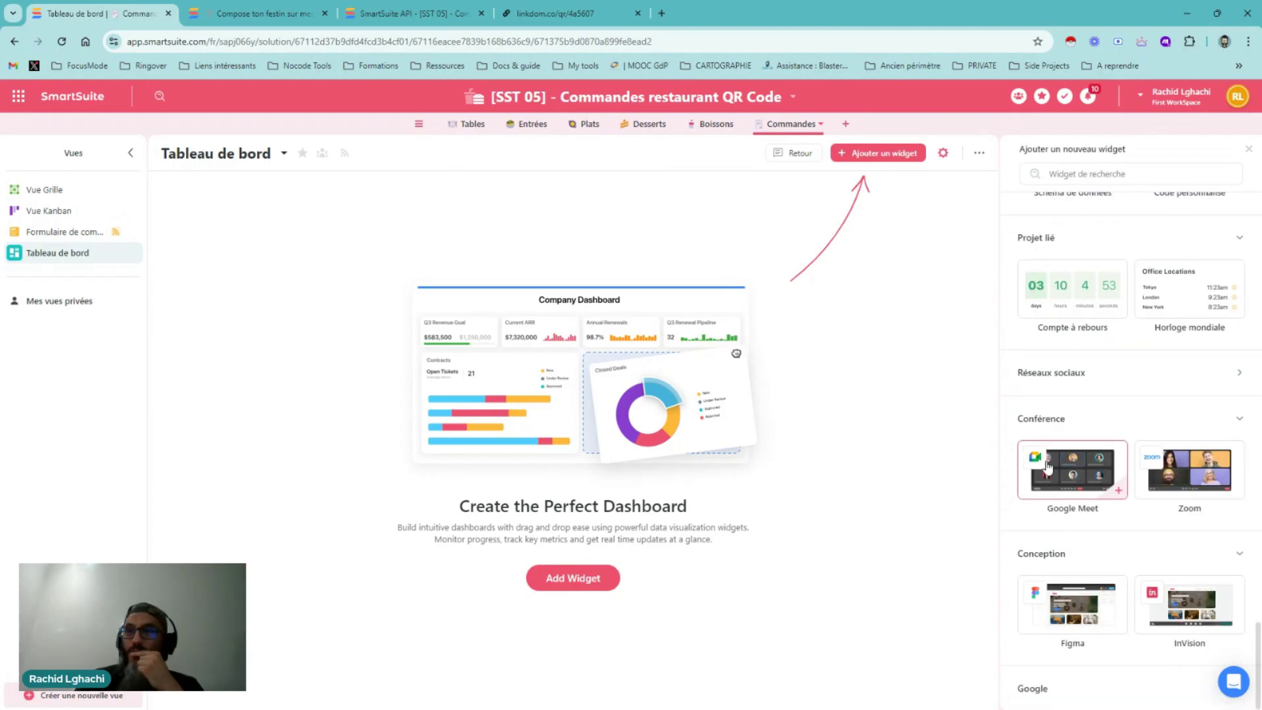
{"action": "scroll", "coordinate": [1052, 329], "scroll_direction": "up", "scroll_amount": 8}
{"action": "scroll", "coordinate": [1052, 322], "scroll_direction": "up", "scroll_amount": 10}
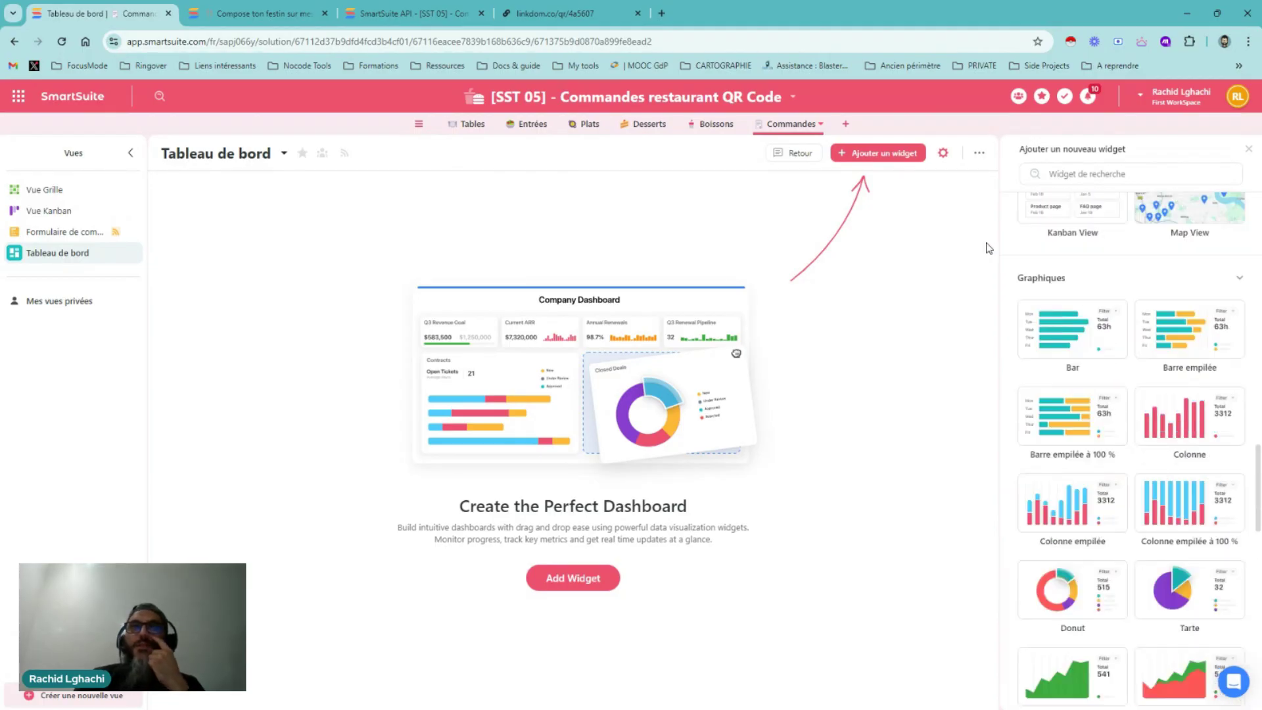
{"action": "scroll", "coordinate": [1078, 296], "scroll_direction": "up", "scroll_amount": 6}
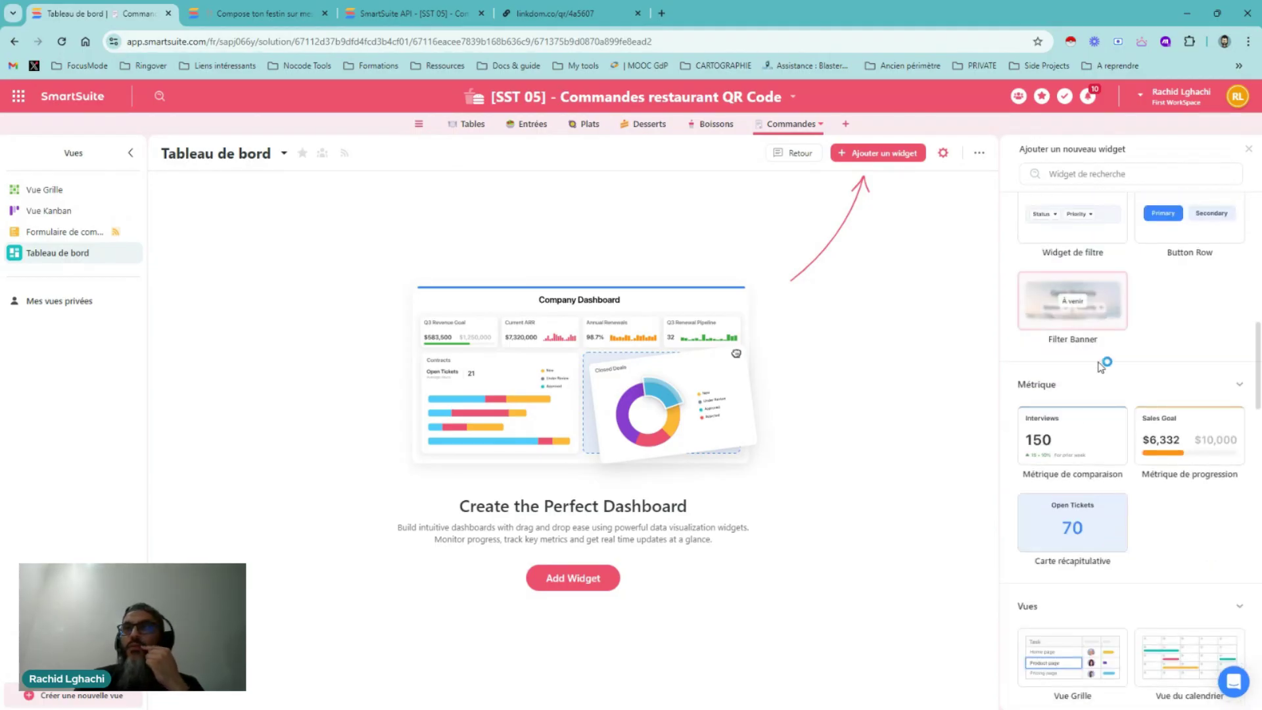
{"action": "scroll", "coordinate": [1095, 341], "scroll_direction": "up", "scroll_amount": 3}
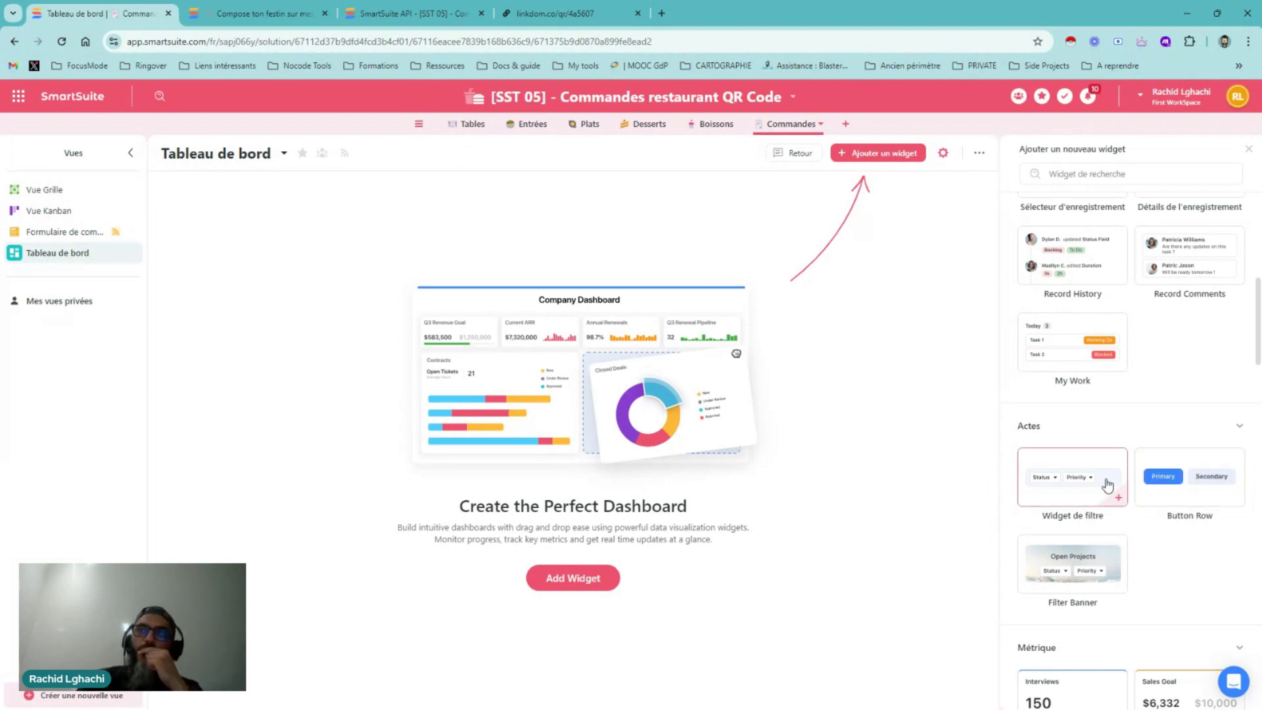
{"action": "scroll", "coordinate": [1188, 375], "scroll_direction": "up", "scroll_amount": 3}
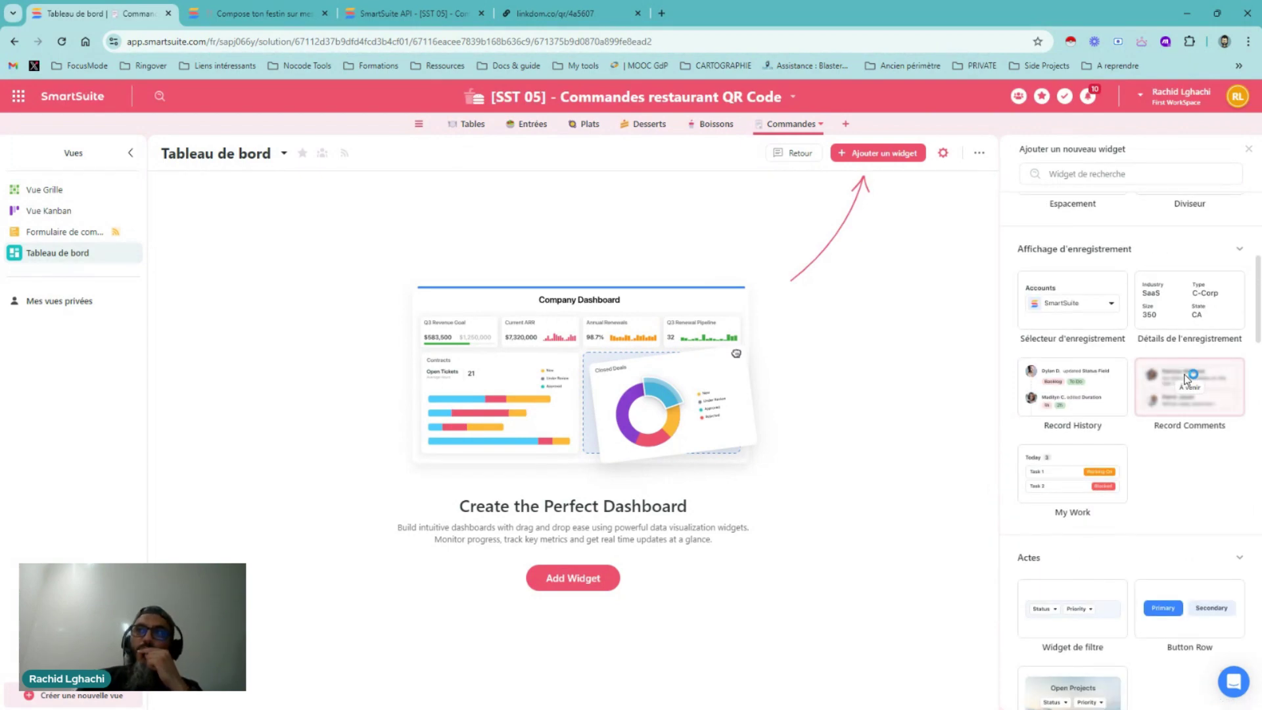
{"action": "scroll", "coordinate": [1187, 378], "scroll_direction": "up", "scroll_amount": 6}
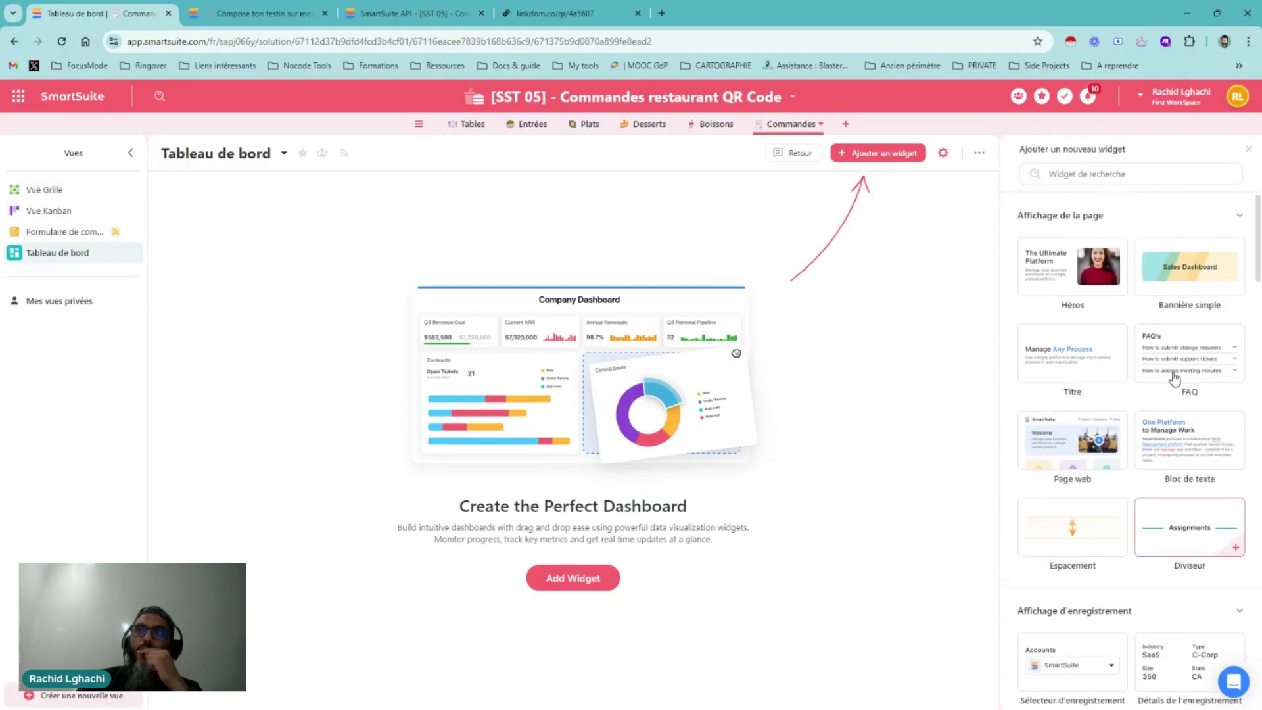
{"action": "scroll", "coordinate": [1175, 378], "scroll_direction": "down", "scroll_amount": 5}
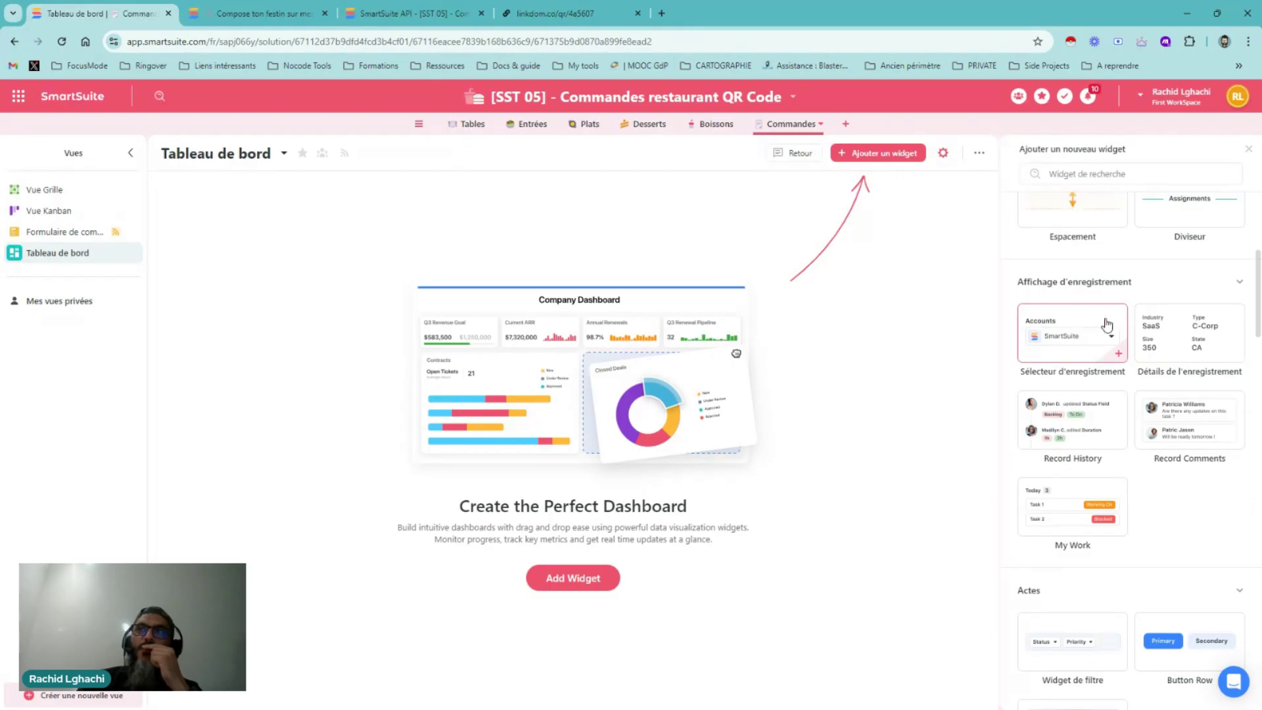
{"action": "left_click", "coordinate": [1104, 326]}
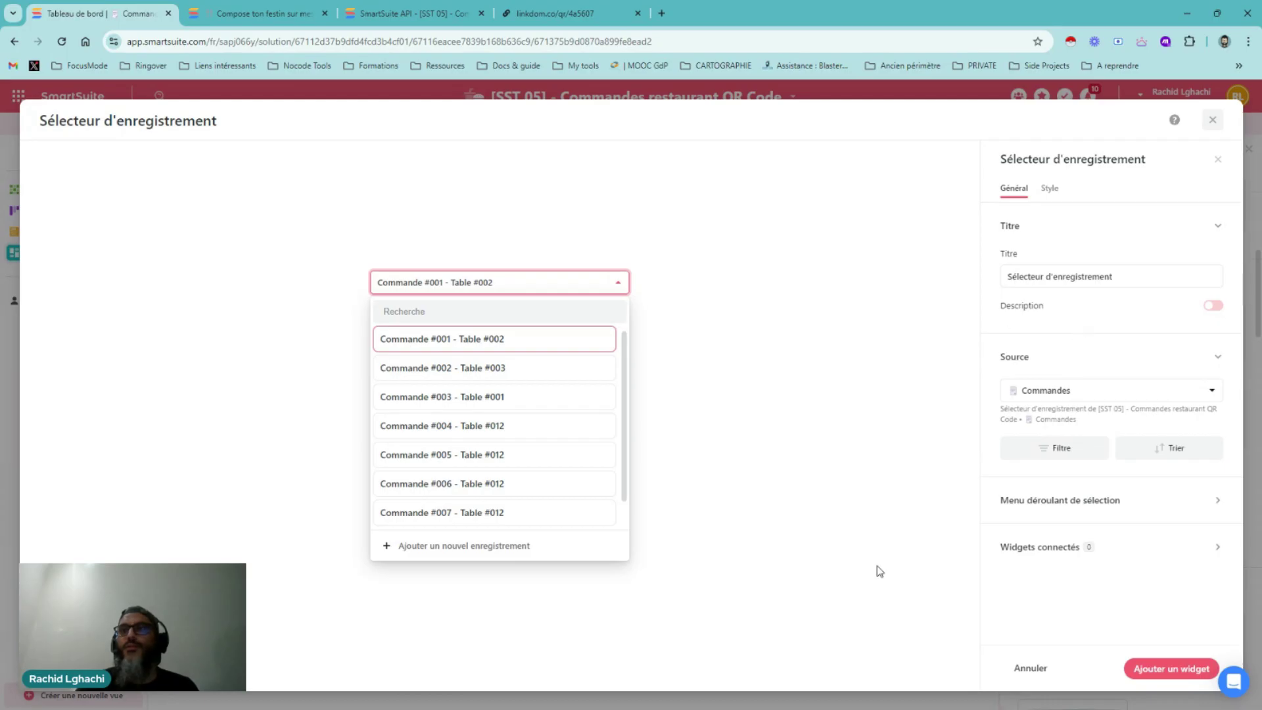
{"action": "left_click", "coordinate": [1217, 161]}
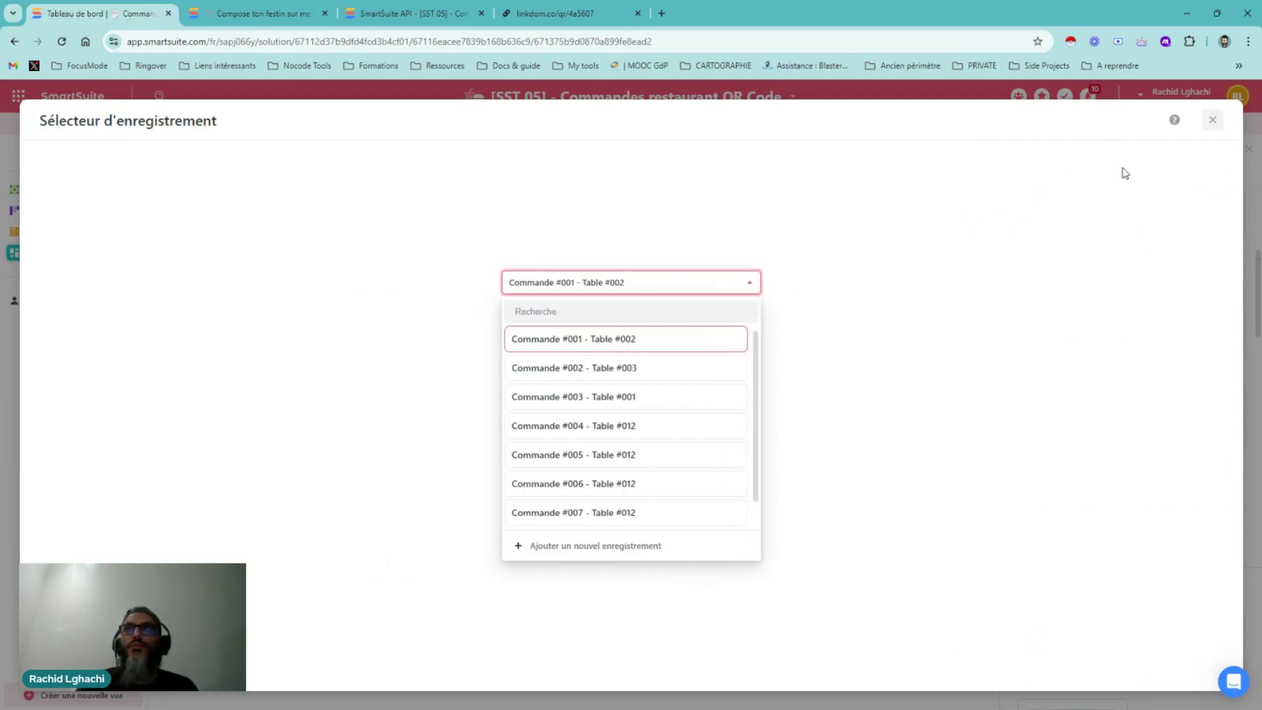
{"action": "left_click", "coordinate": [1213, 121]}
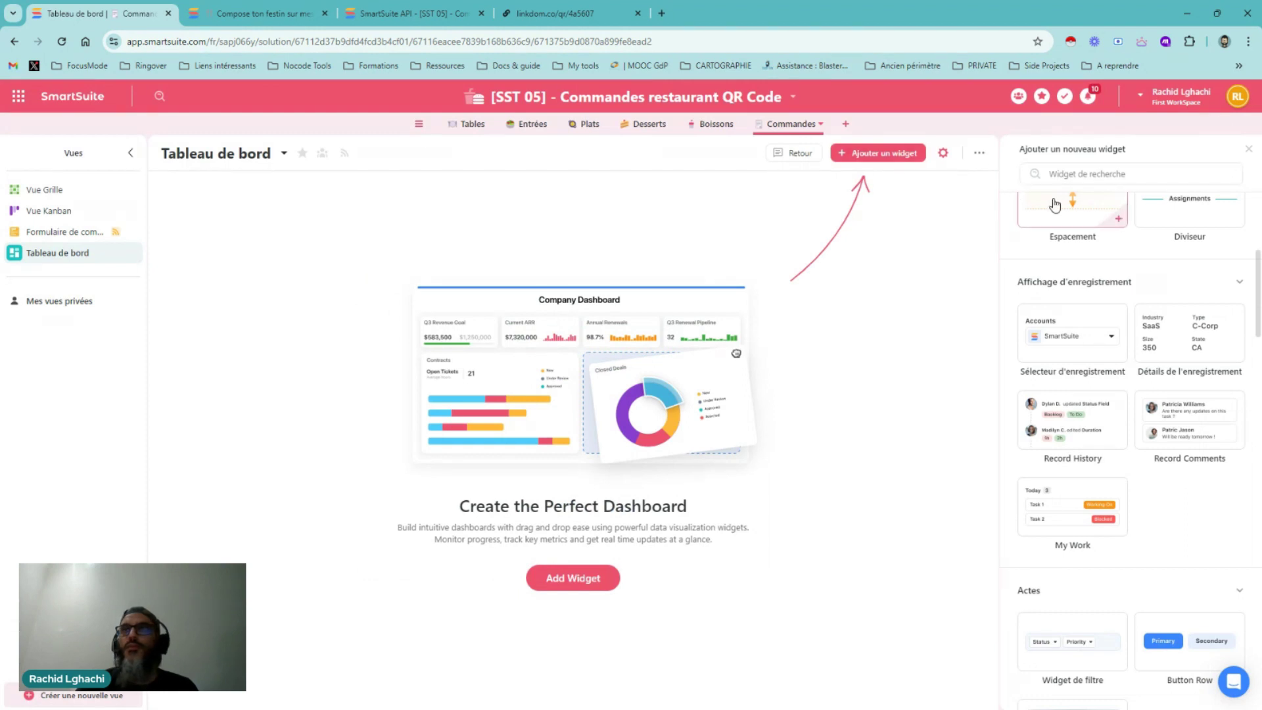
{"action": "scroll", "coordinate": [1078, 232], "scroll_direction": "up", "scroll_amount": 5}
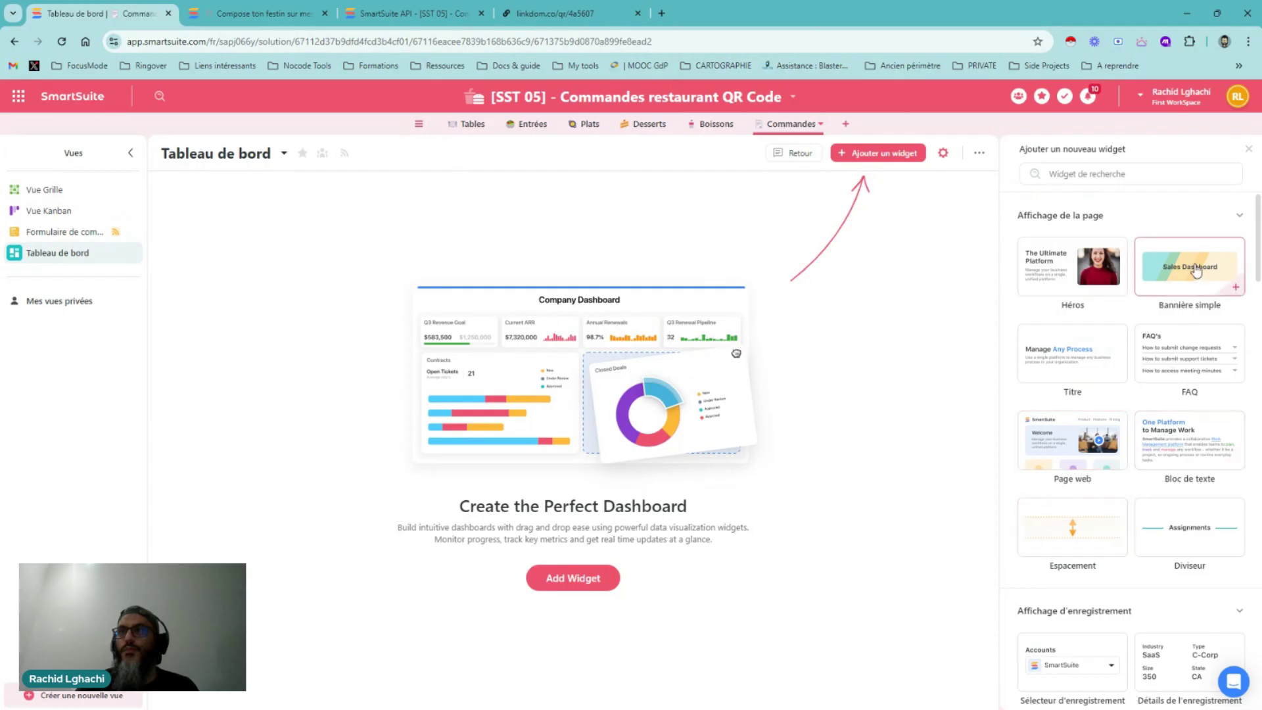
{"action": "scroll", "coordinate": [1195, 270], "scroll_direction": "down", "scroll_amount": 1}
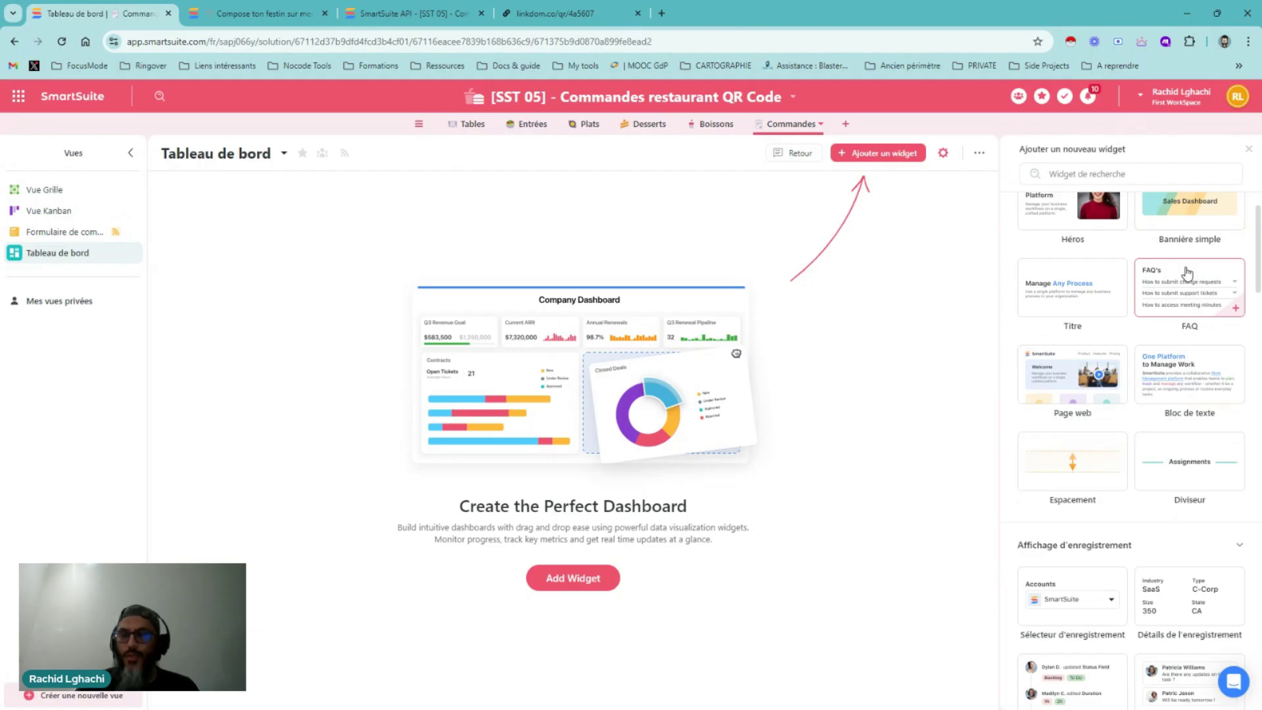
{"action": "scroll", "coordinate": [1187, 272], "scroll_direction": "up", "scroll_amount": 1}
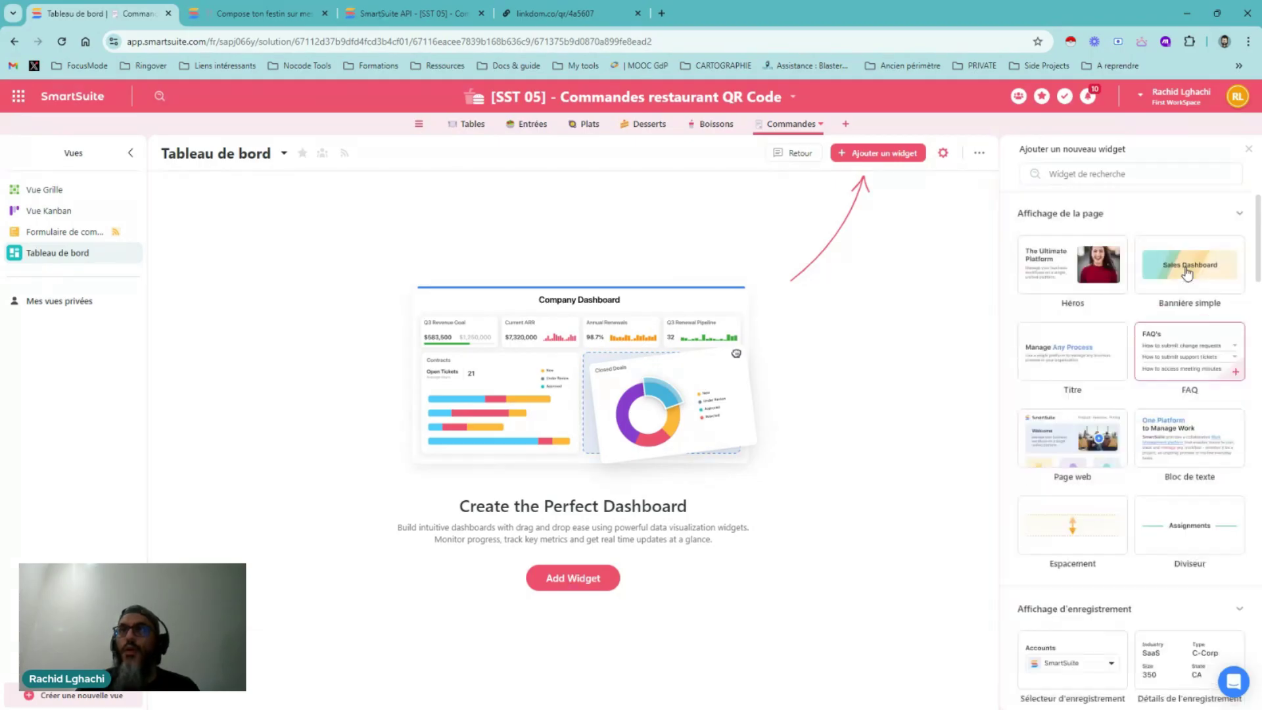
{"action": "left_click", "coordinate": [1065, 435]}
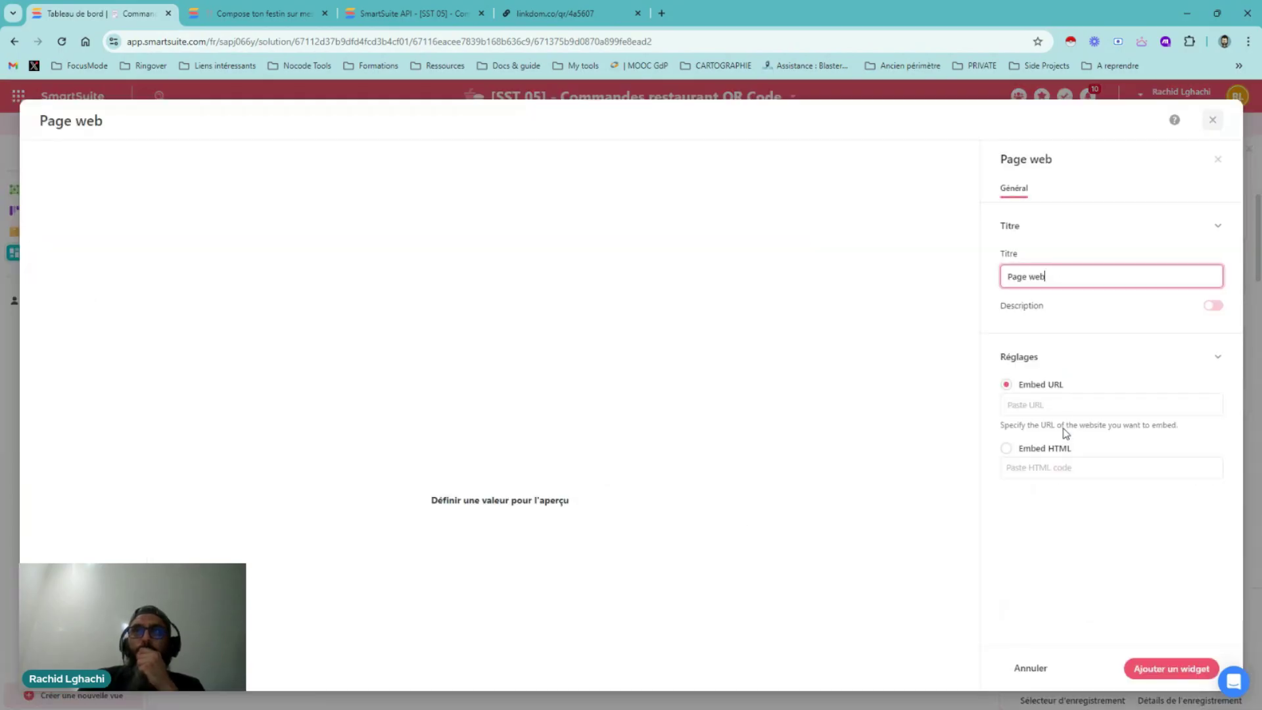
{"action": "left_click", "coordinate": [1030, 668]}
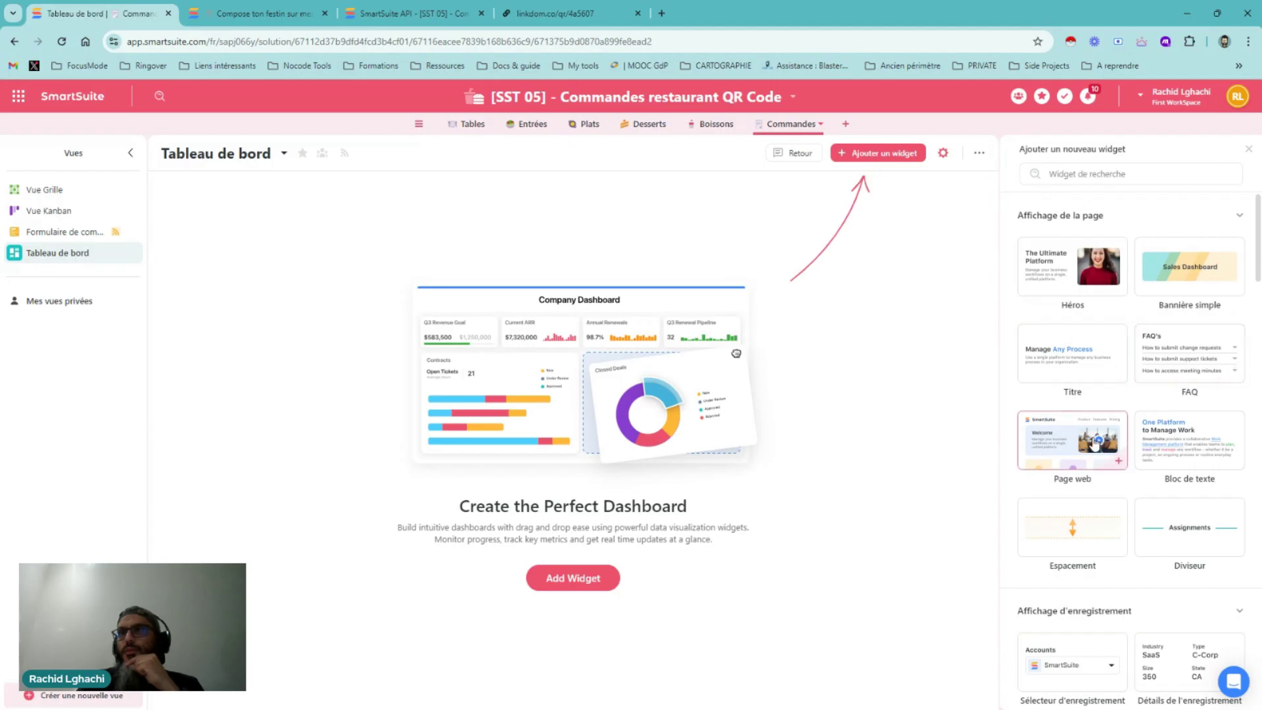
Browse the widget panel down to Graphiques and back, then close the catalogue
{"action": "scroll", "coordinate": [1184, 450], "scroll_direction": "down", "scroll_amount": 2}
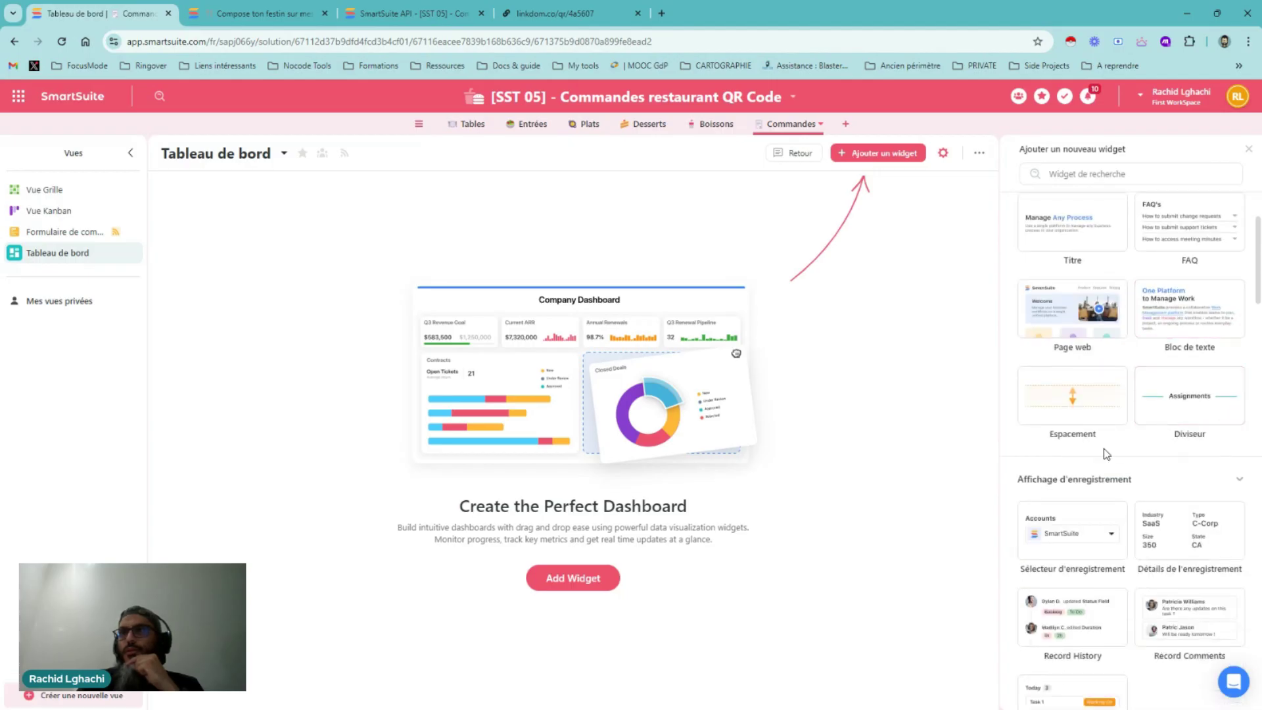
{"action": "scroll", "coordinate": [1102, 451], "scroll_direction": "down", "scroll_amount": 1}
{"action": "scroll", "coordinate": [1083, 381], "scroll_direction": "down", "scroll_amount": 1}
{"action": "scroll", "coordinate": [1078, 412], "scroll_direction": "down", "scroll_amount": 1}
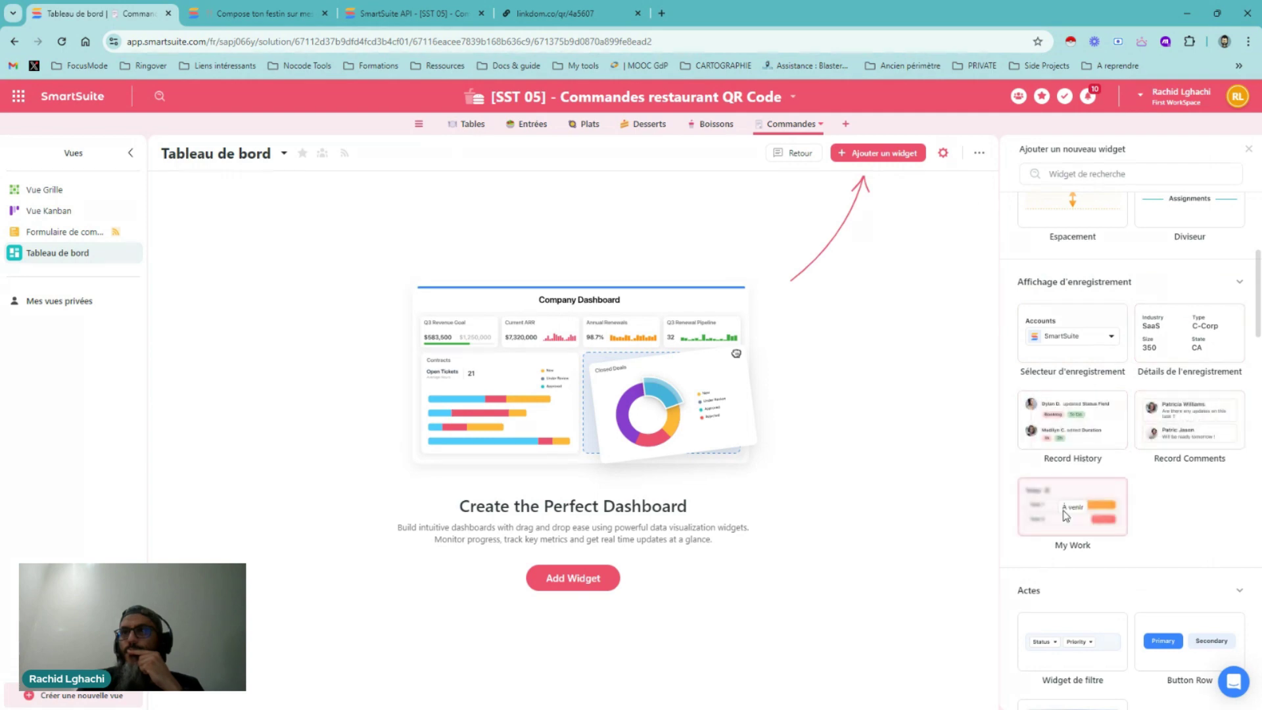
{"action": "scroll", "coordinate": [1117, 486], "scroll_direction": "down", "scroll_amount": 3}
{"action": "scroll", "coordinate": [1118, 519], "scroll_direction": "down", "scroll_amount": 2}
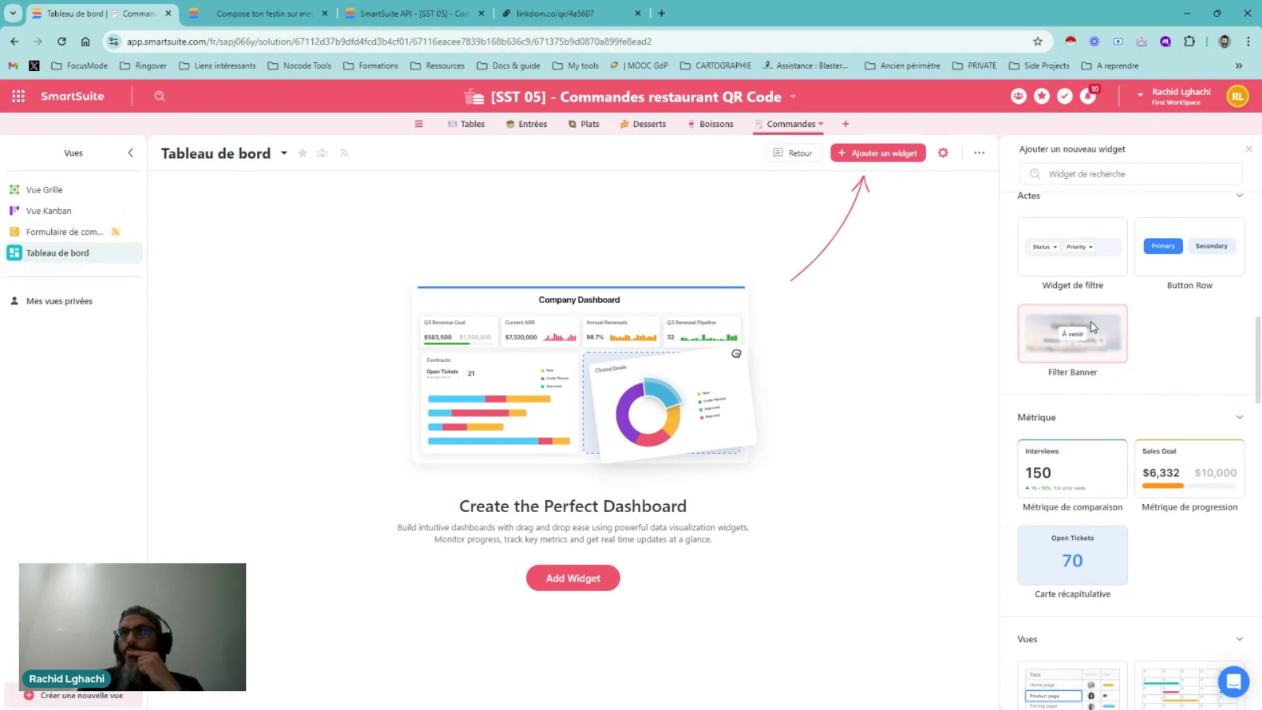
{"action": "scroll", "coordinate": [1090, 358], "scroll_direction": "down", "scroll_amount": 10}
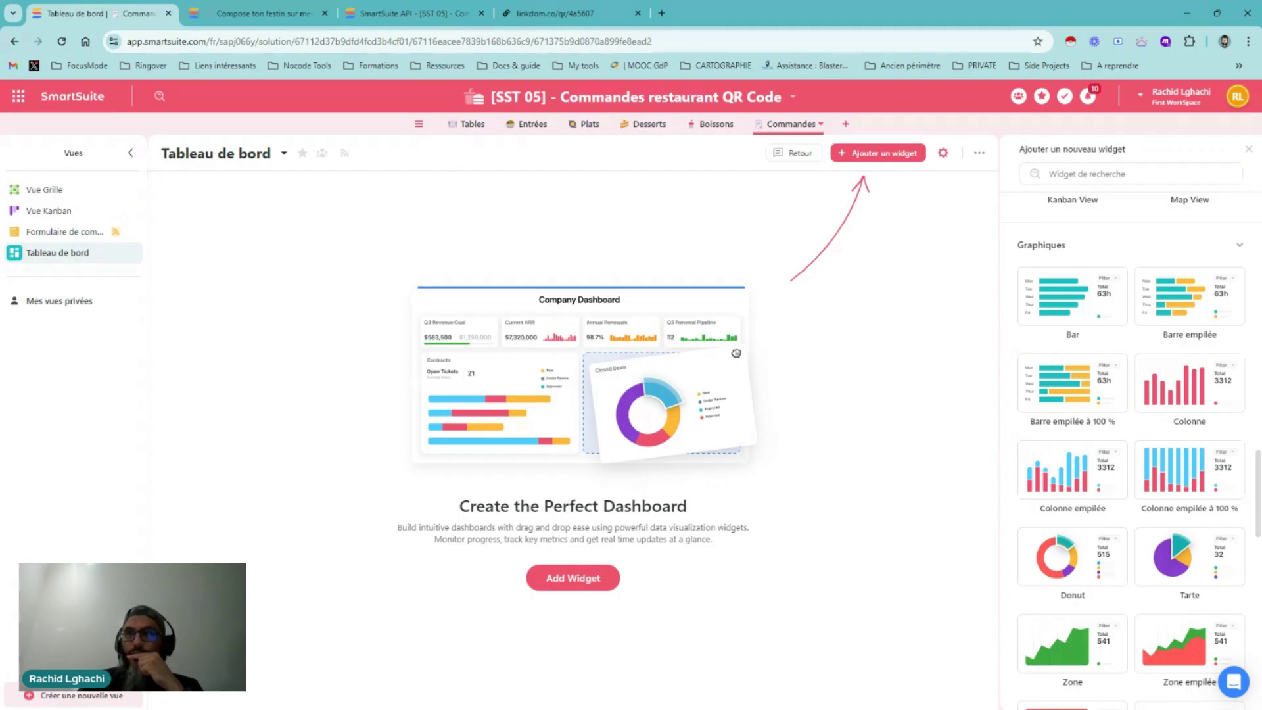
{"action": "scroll", "coordinate": [1053, 357], "scroll_direction": "up", "scroll_amount": 15}
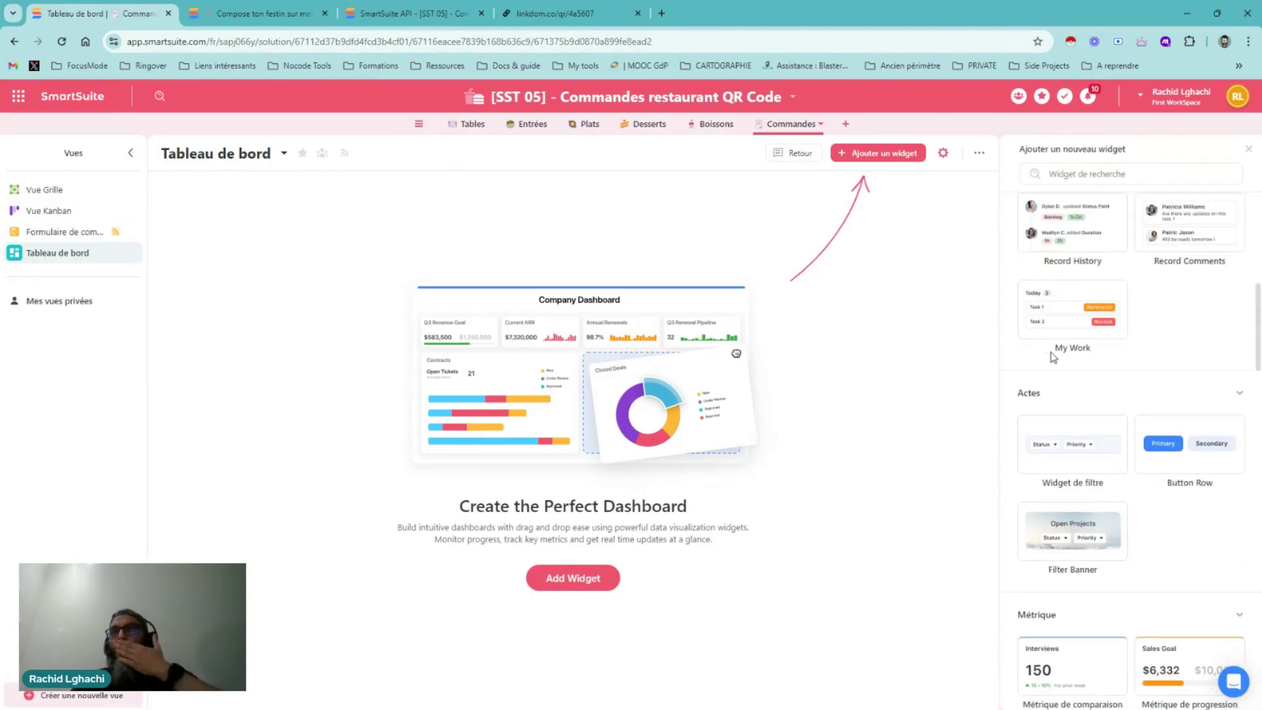
{"action": "scroll", "coordinate": [1064, 357], "scroll_direction": "up", "scroll_amount": 8}
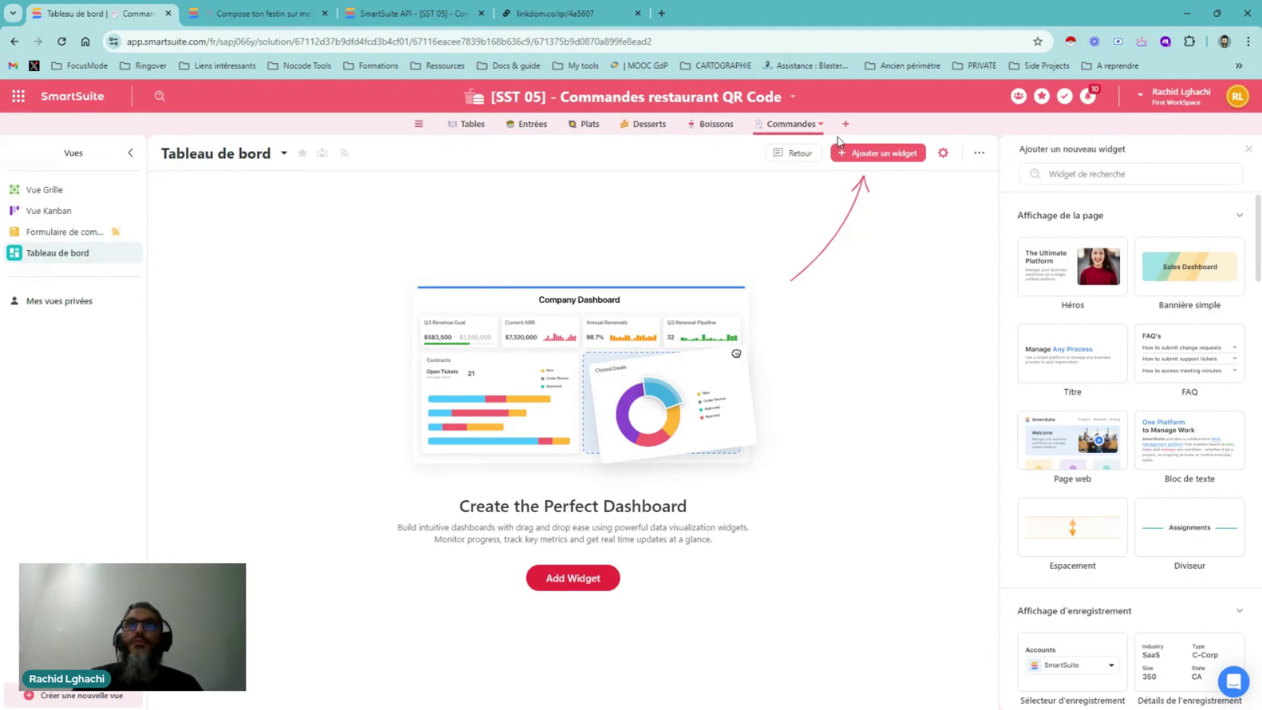
{"action": "left_click", "coordinate": [1250, 149]}
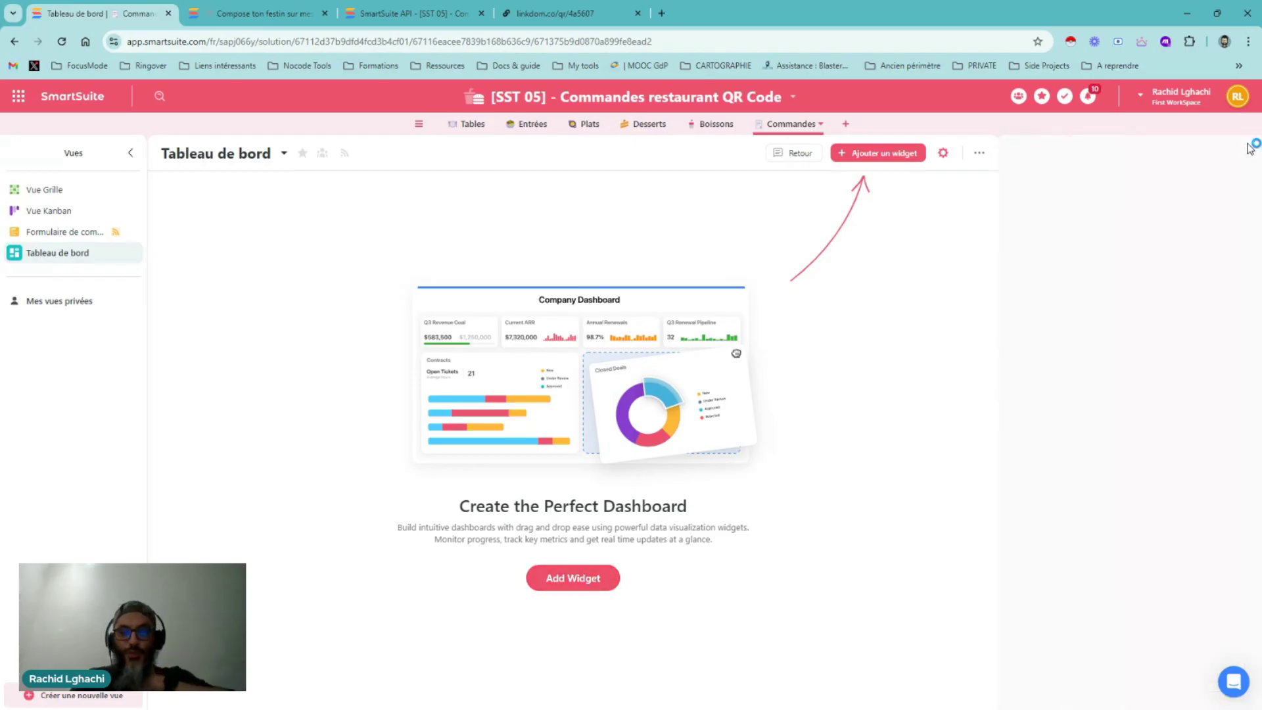